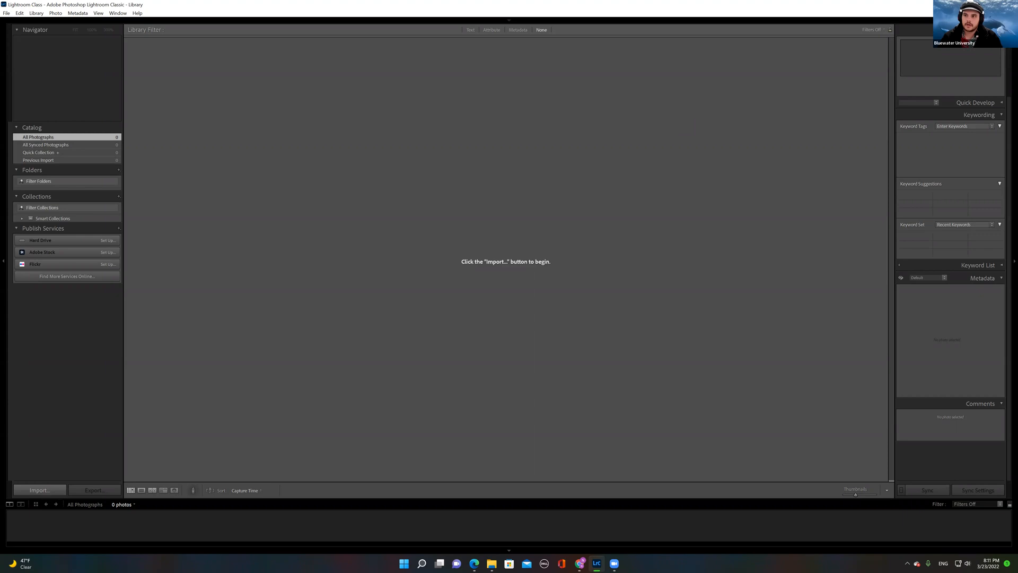
Step: Quit Lightroom Classic, find it with a Windows search for "adobe lightroom", and relaunch it
key(ctrl+q)
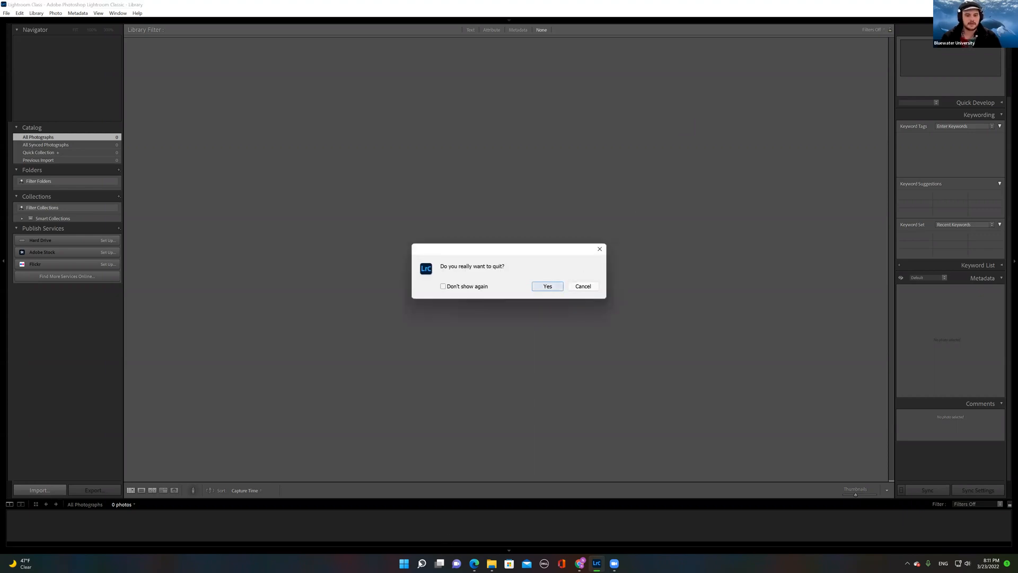
key(Return)
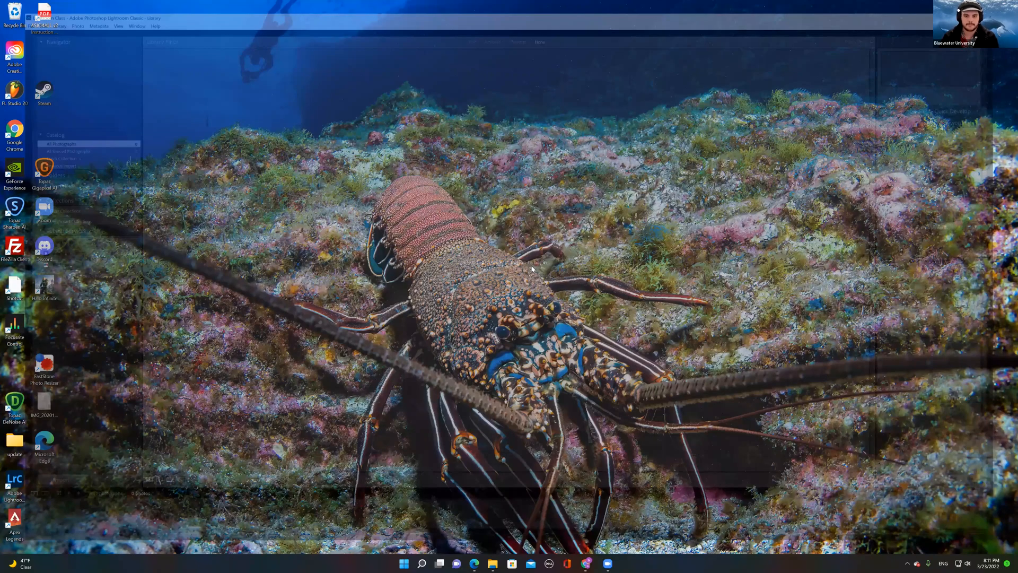
key(super)
text(adobe lightroom)
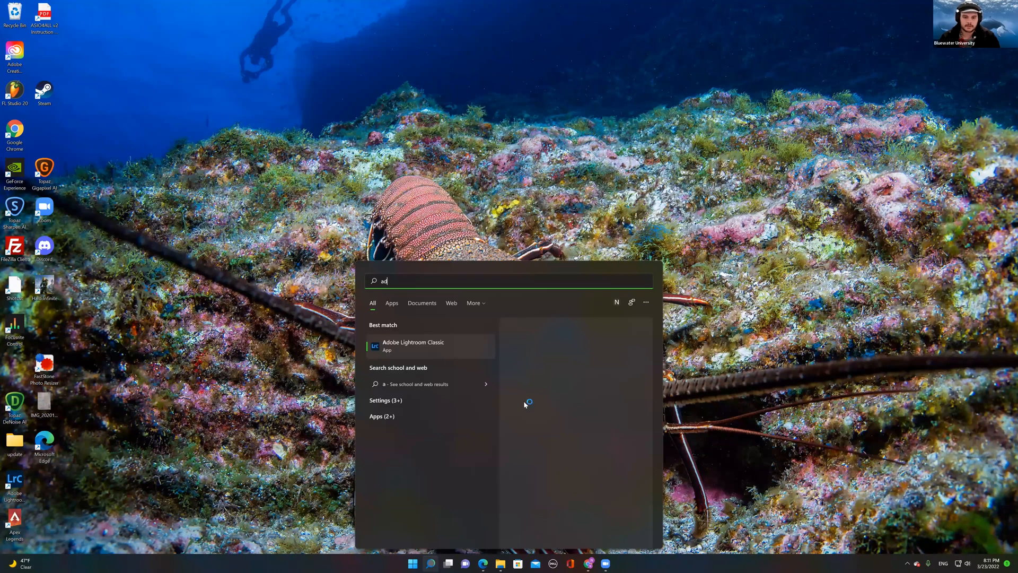
click(550, 363)
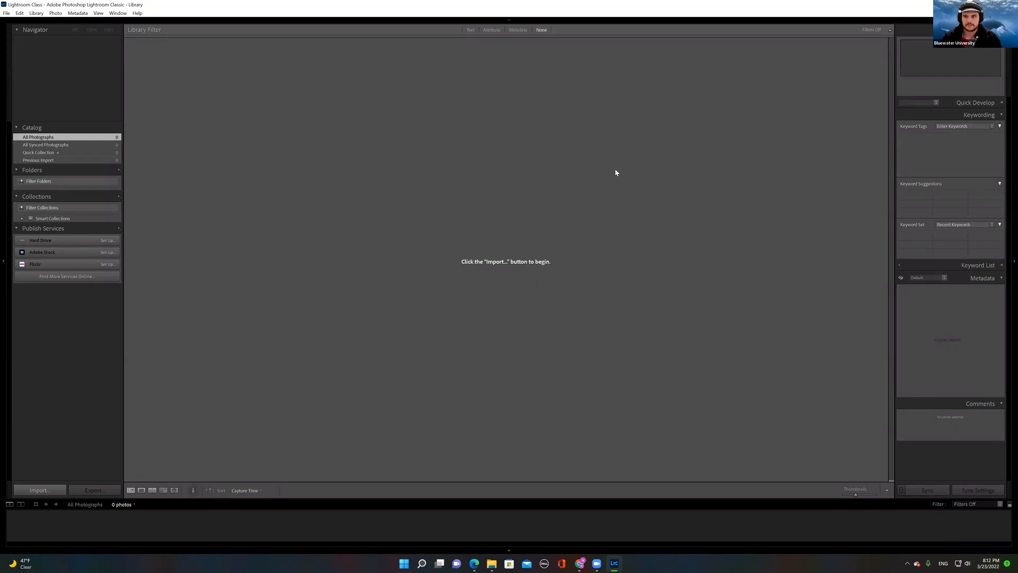
Step: Quit Lightroom Classic and switch to the File Explorer window
click(1005, 5)
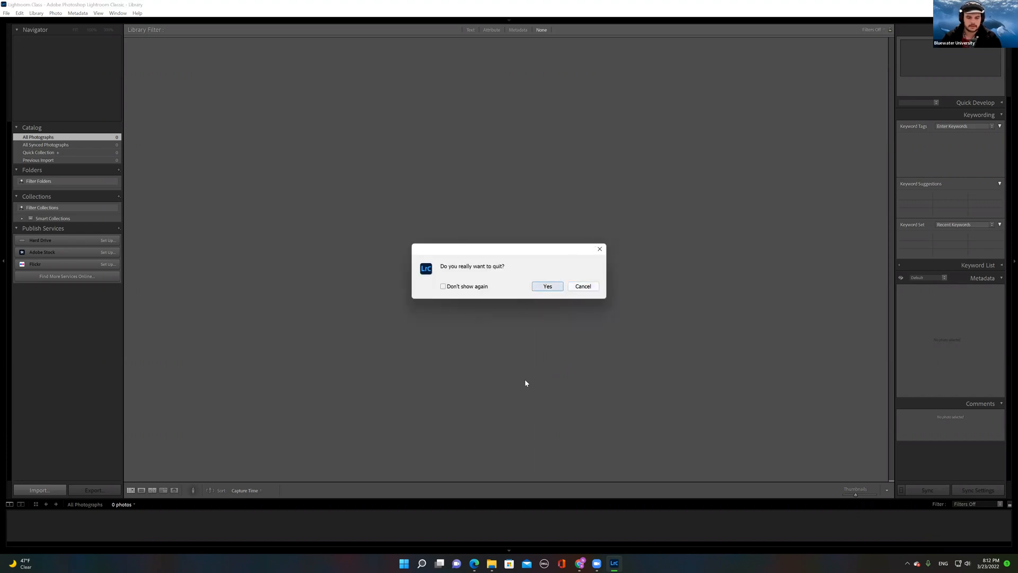
click(547, 286)
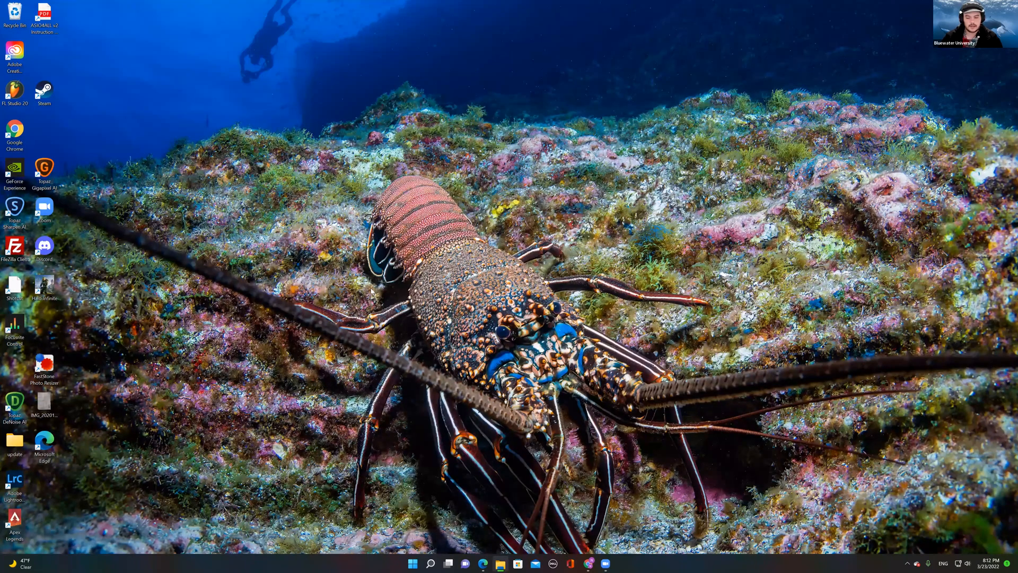
key(alt+Tab)
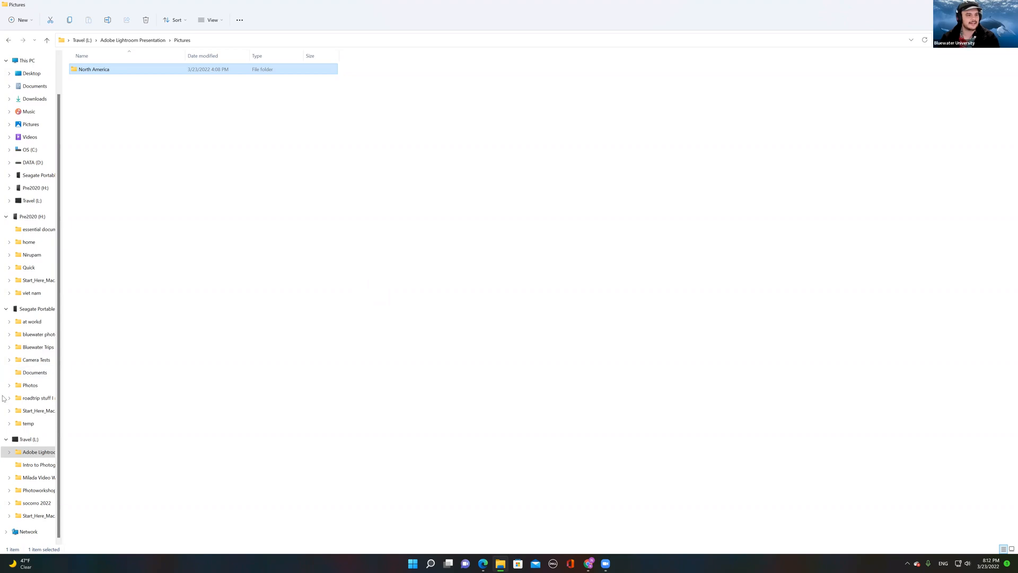
Step: Browse the OS (C:) user folders and the Pictures library for the default Lightroom catalog folder and view its contents
scroll(29, 213, up, 1)
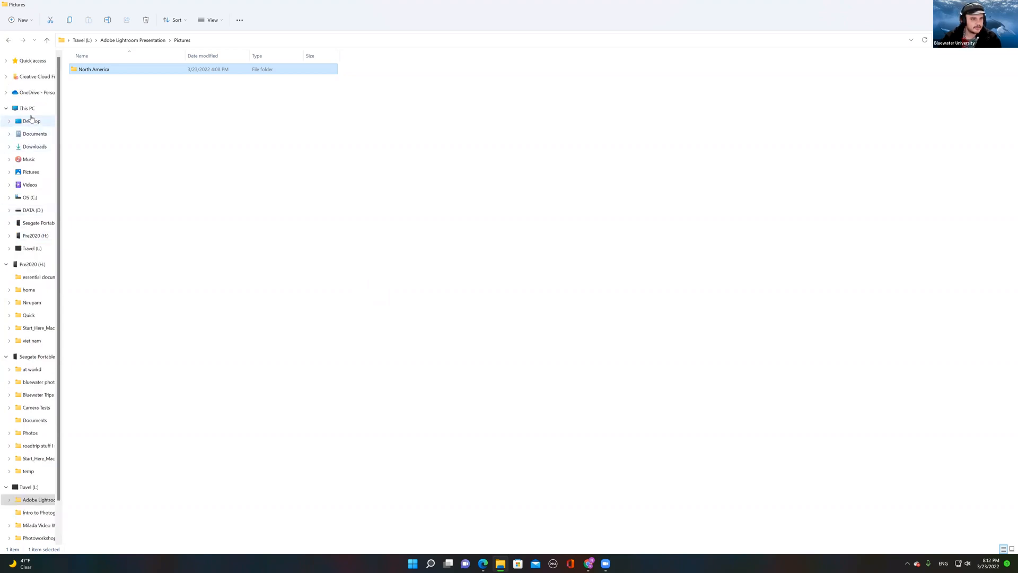
click(27, 108)
double_click(112, 111)
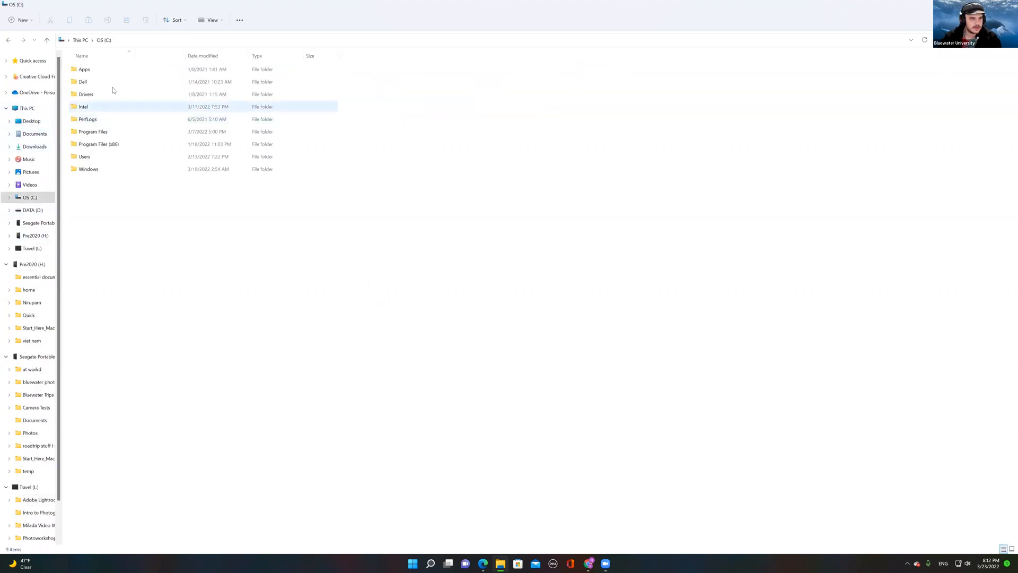
double_click(91, 155)
double_click(91, 82)
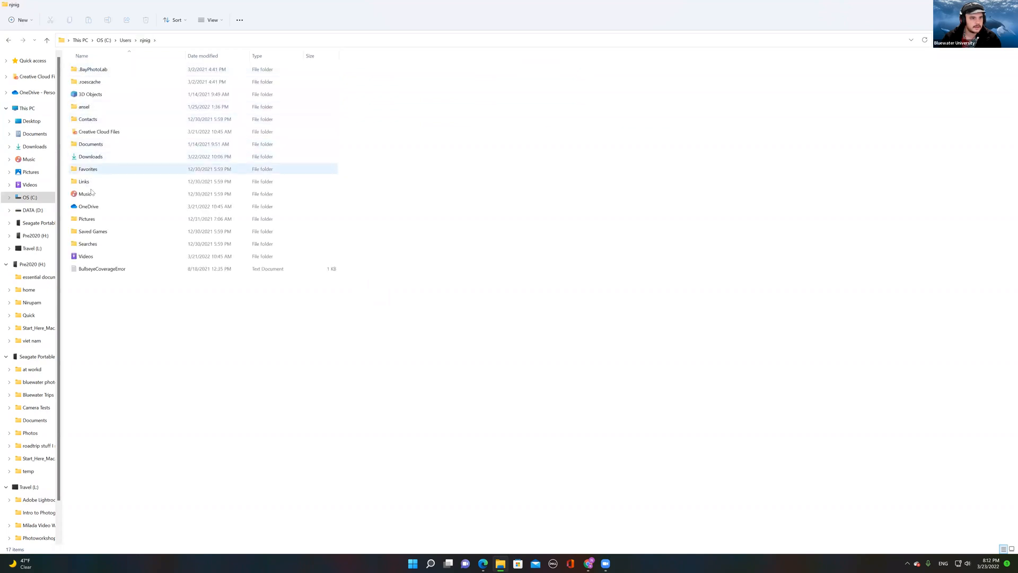
double_click(87, 219)
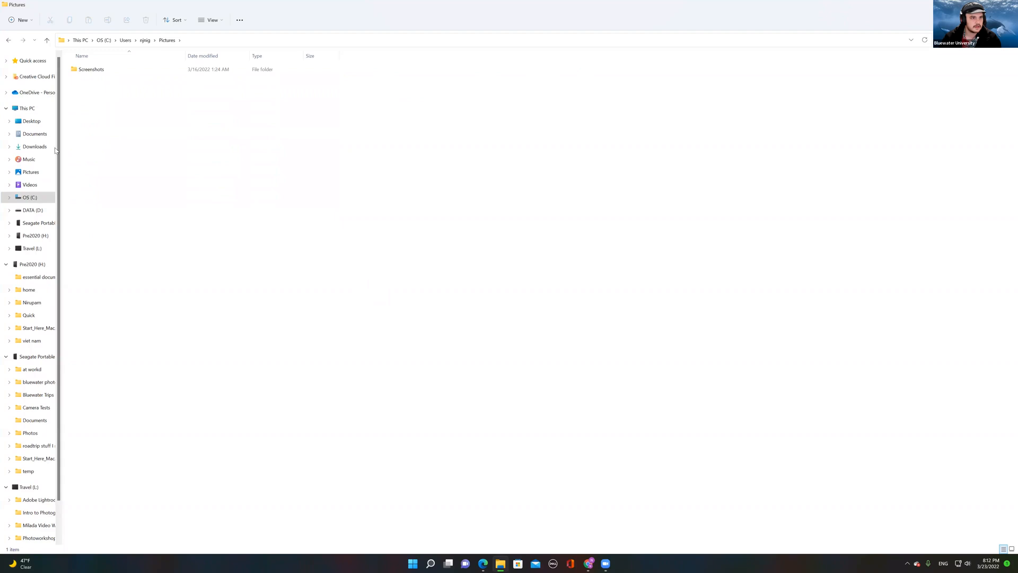
click(30, 172)
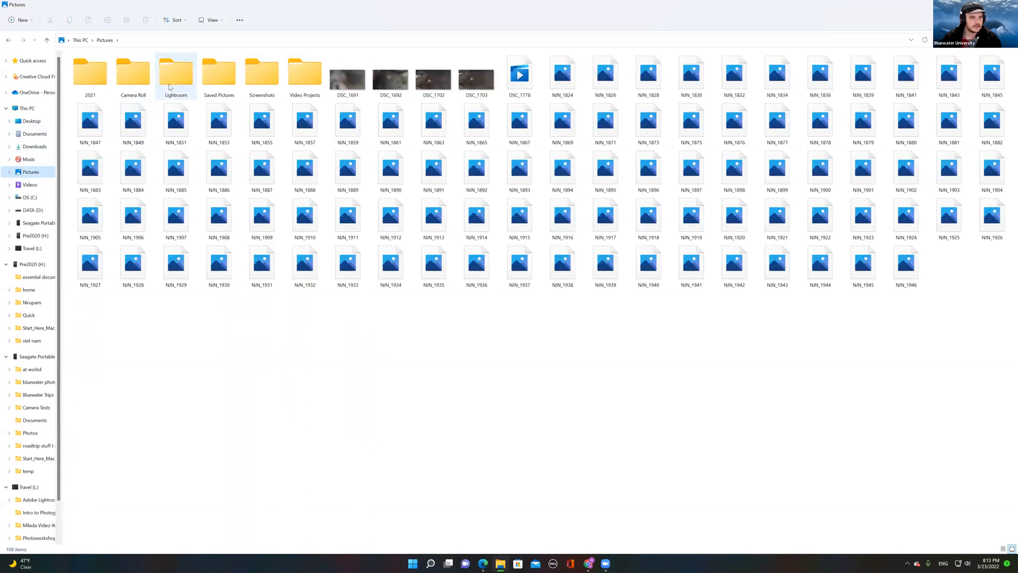
double_click(168, 84)
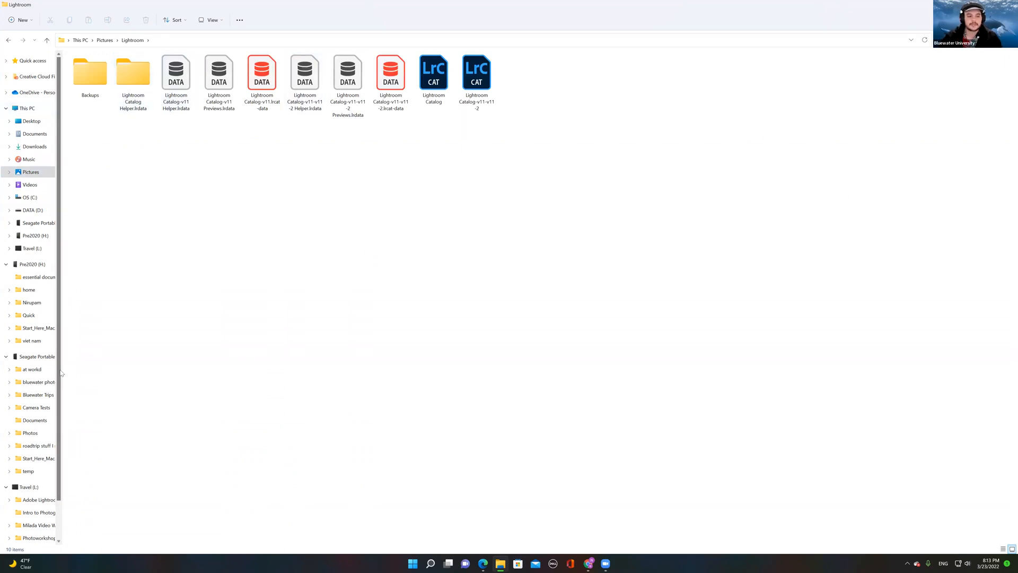
Step: Go to Travel (L:) > Adobe Lightroom Presentation > Lightroom Zoom Class > Lightroom Class and locate the catalog file
scroll(26, 395, down, 1)
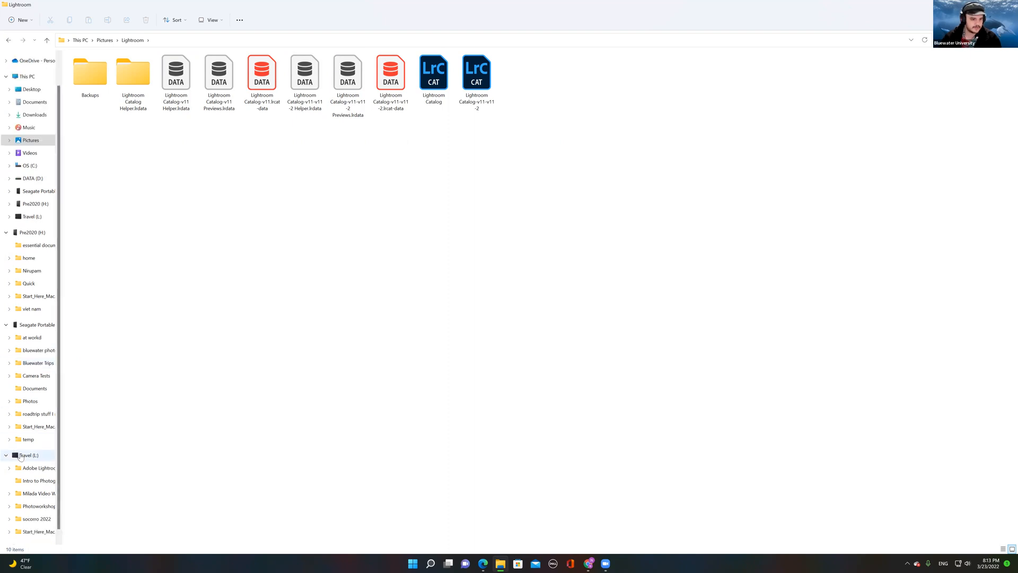
click(25, 455)
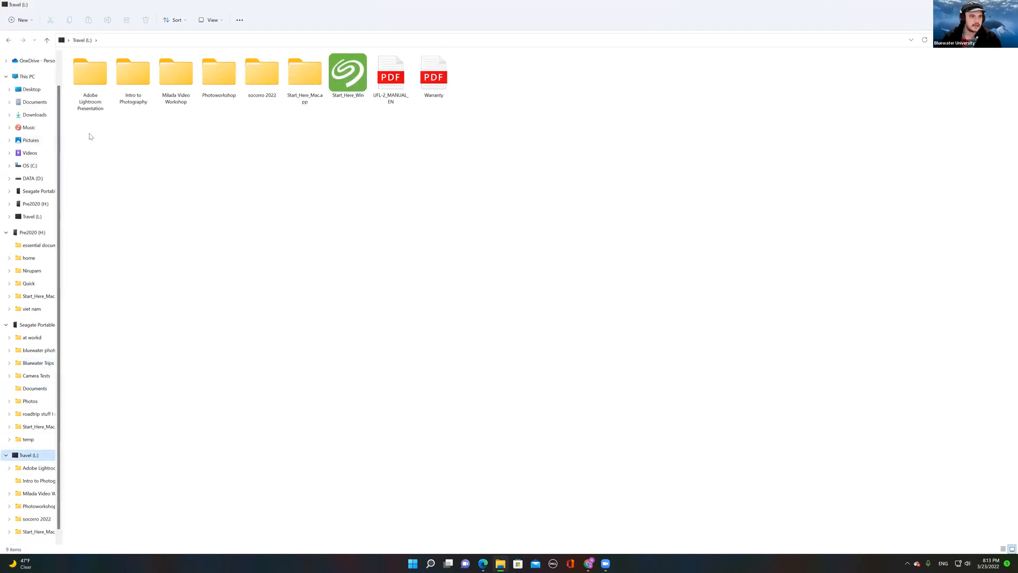
double_click(90, 85)
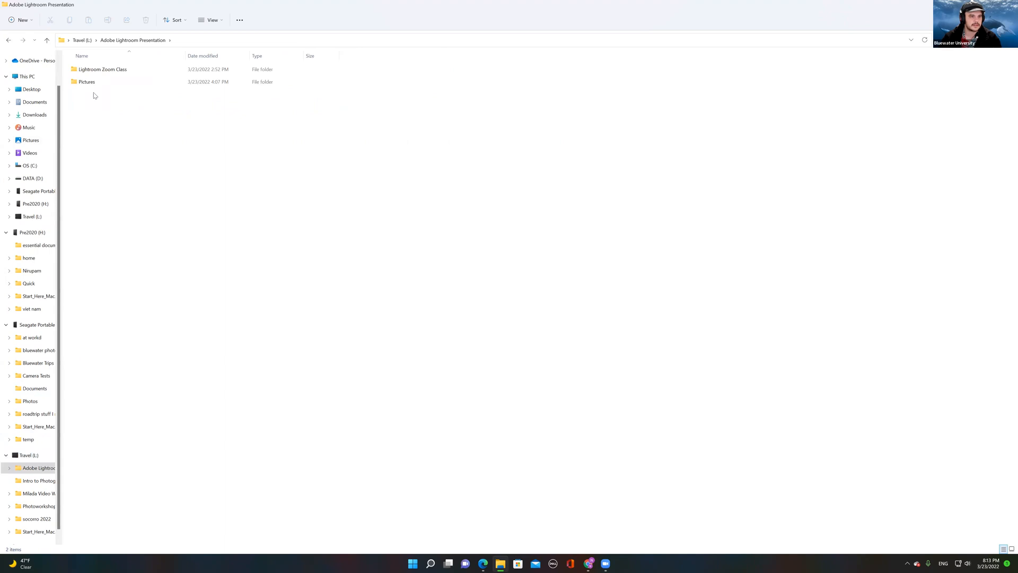
double_click(96, 72)
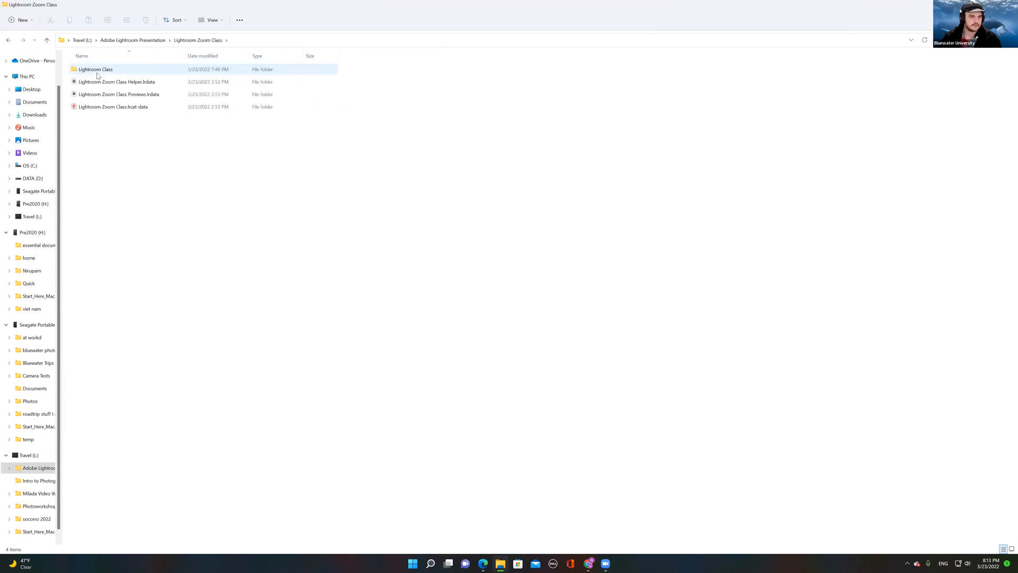
double_click(96, 72)
click(107, 111)
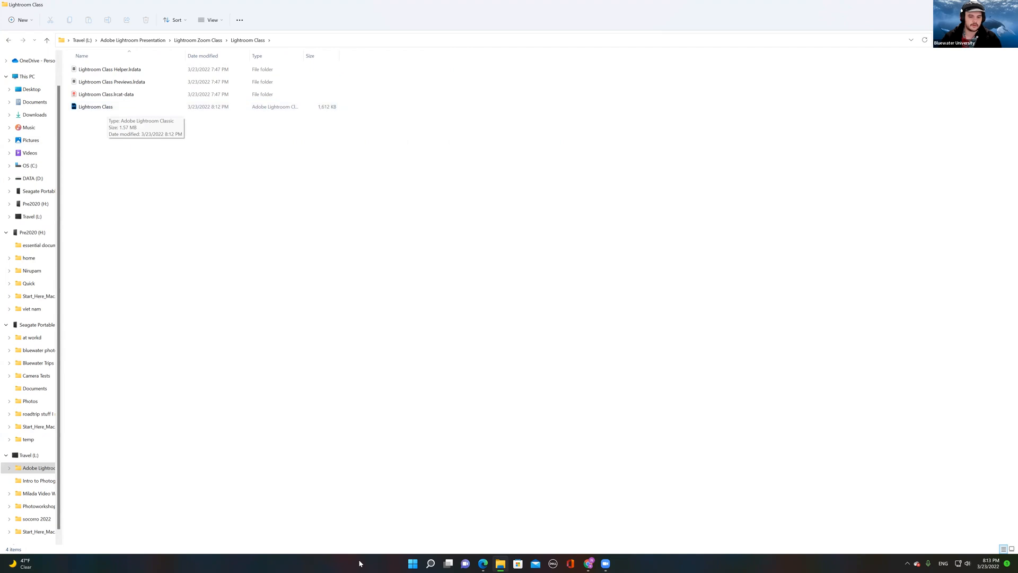
click(431, 563)
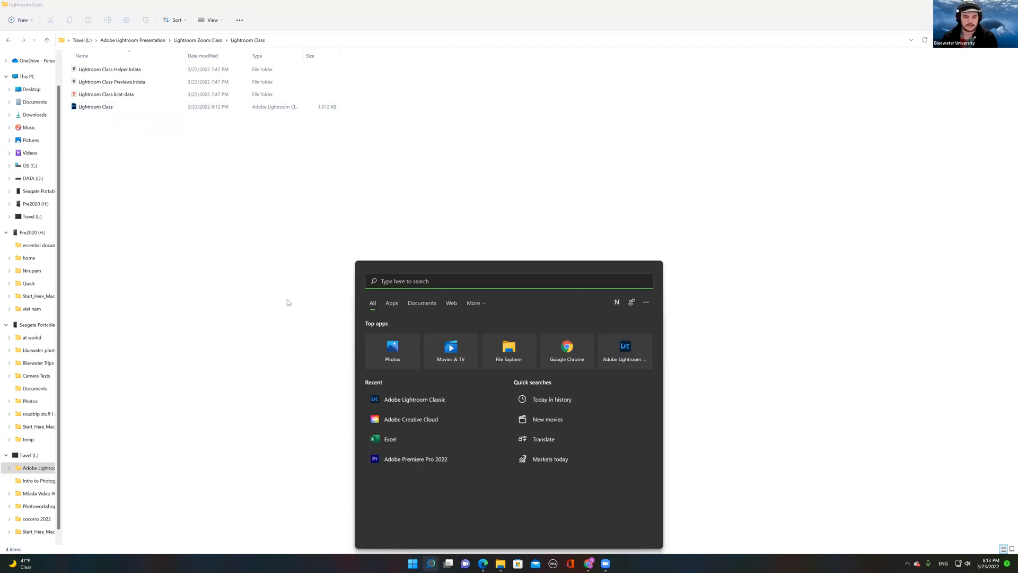
text(lightroom)
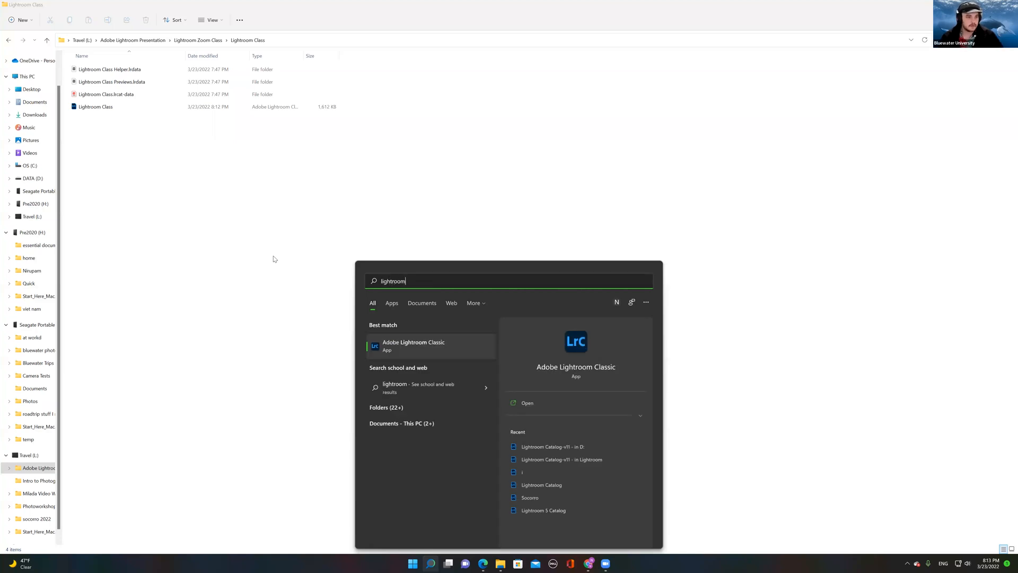
click(224, 251)
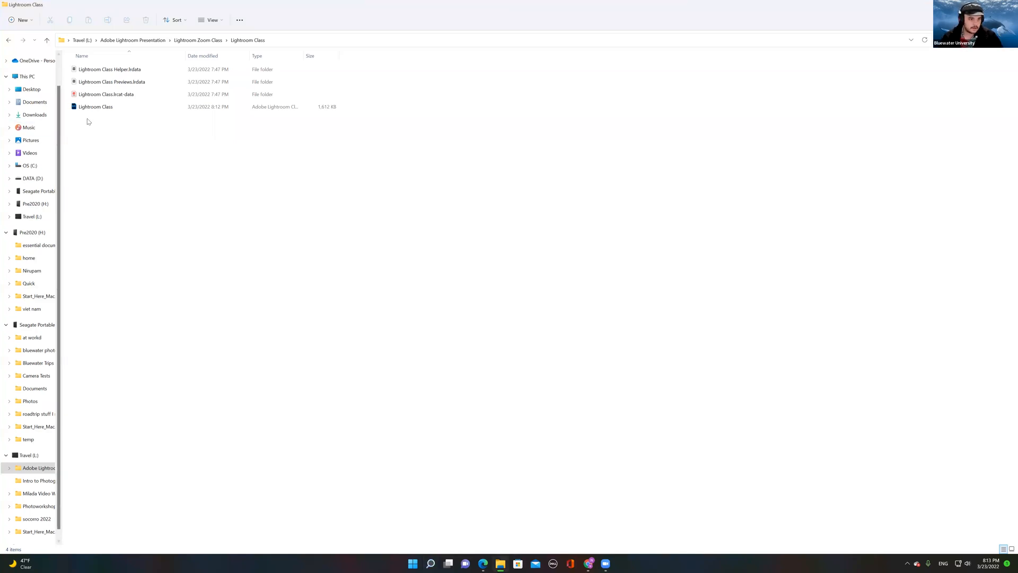
Step: Open the Lightroom Class catalog file from its folder in Lightroom Classic
click(100, 109)
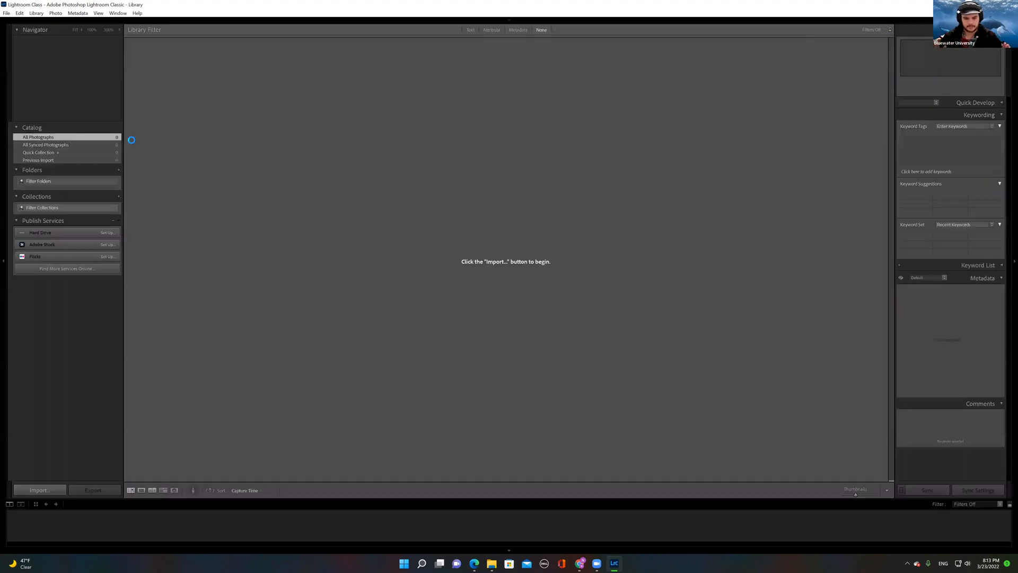
Step: Examine the Lightroom Class.lrcat.lock file in File Explorer's catalog folder and return to Lightroom Classic
mouse_move(491, 565)
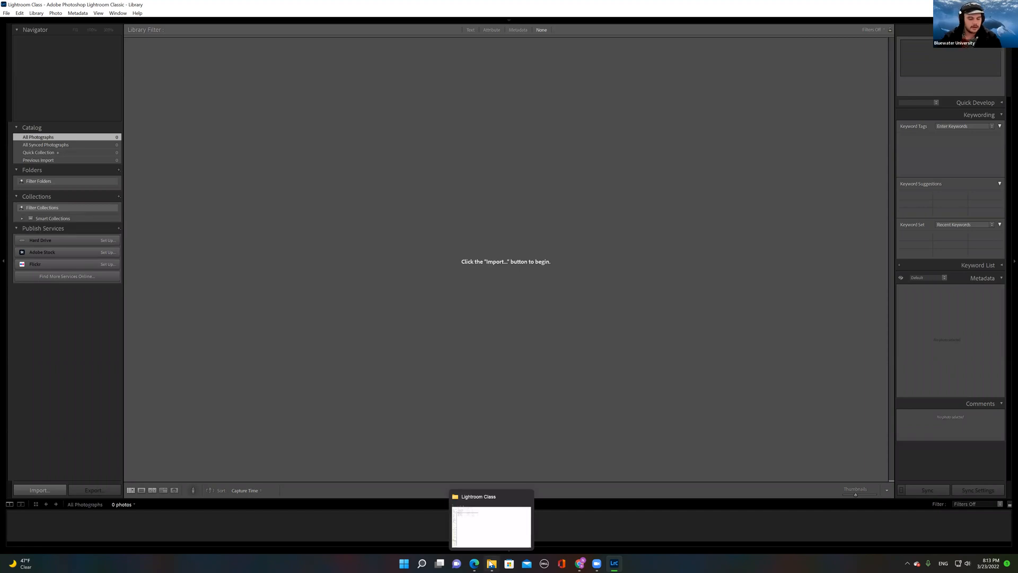
click(513, 542)
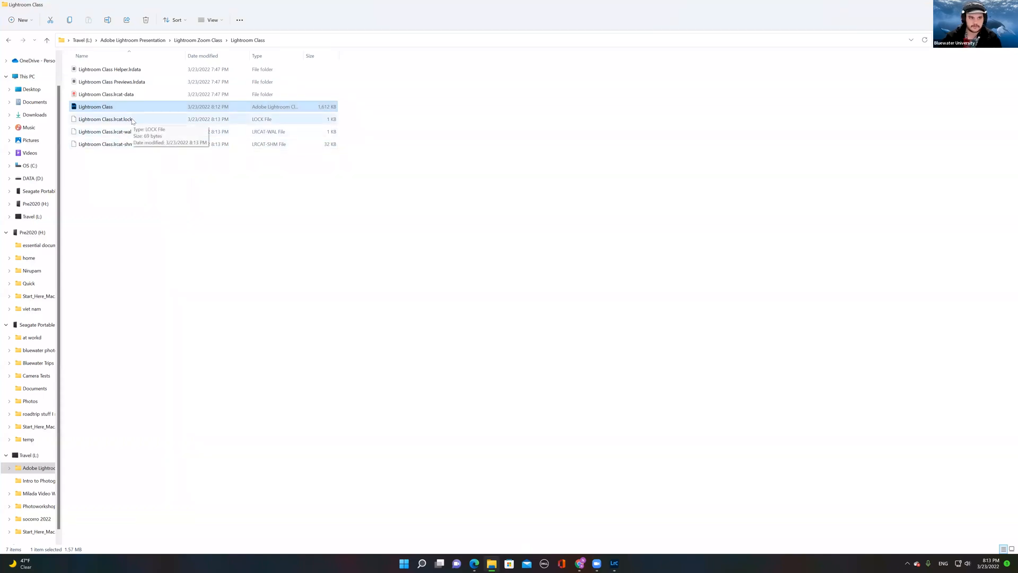
click(617, 563)
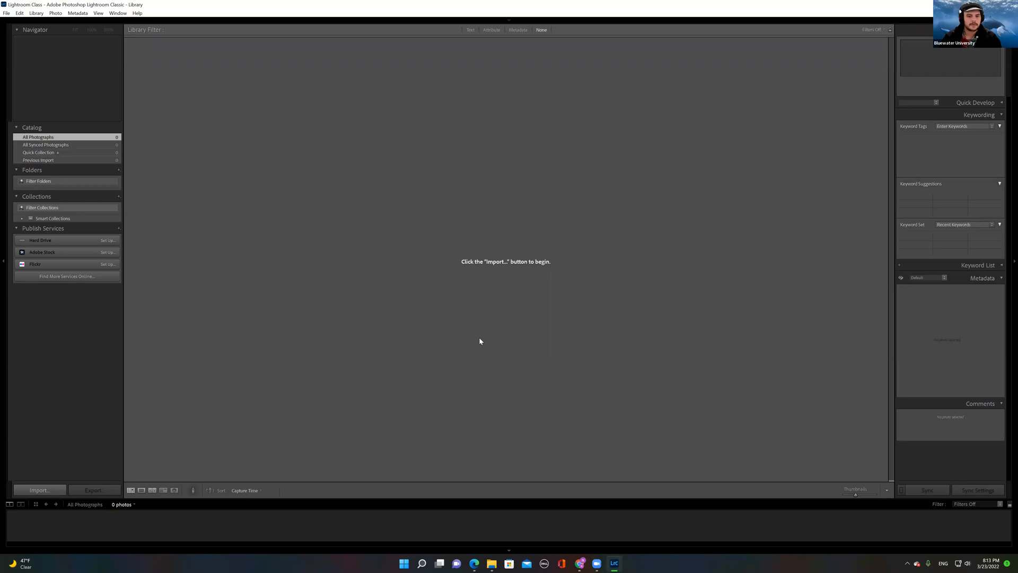
click(492, 563)
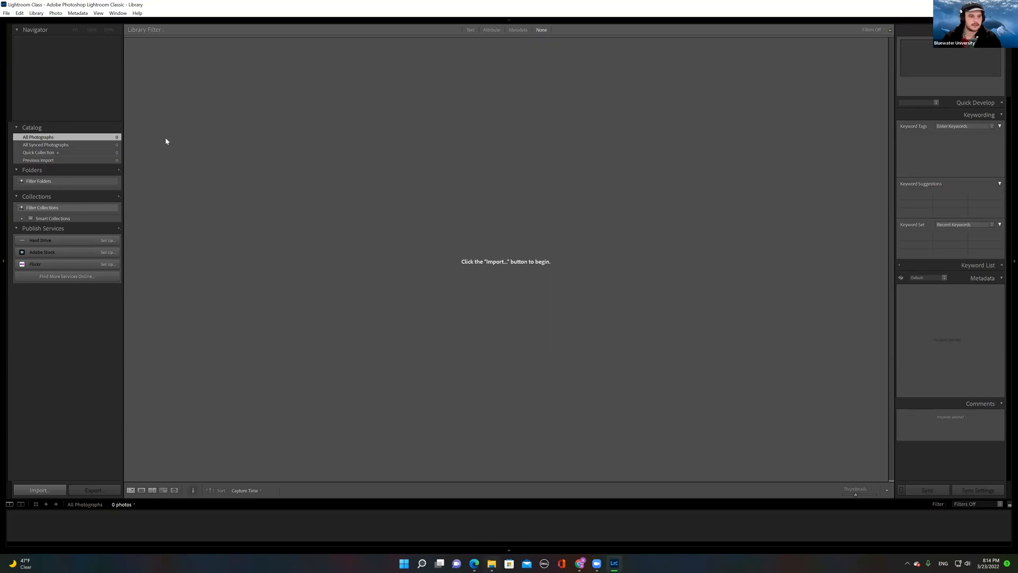
click(132, 120)
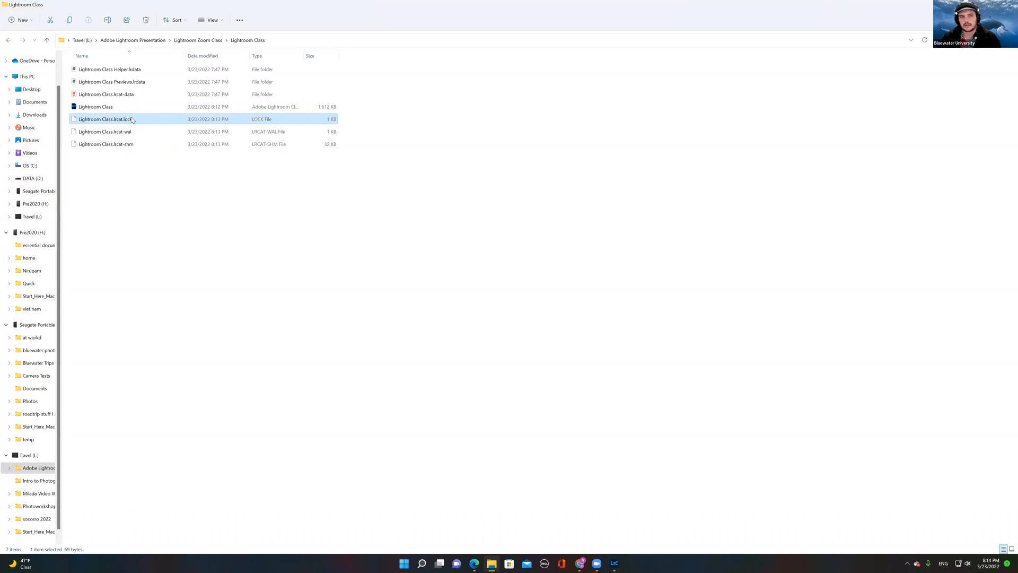
mouse_move(614, 563)
click(614, 522)
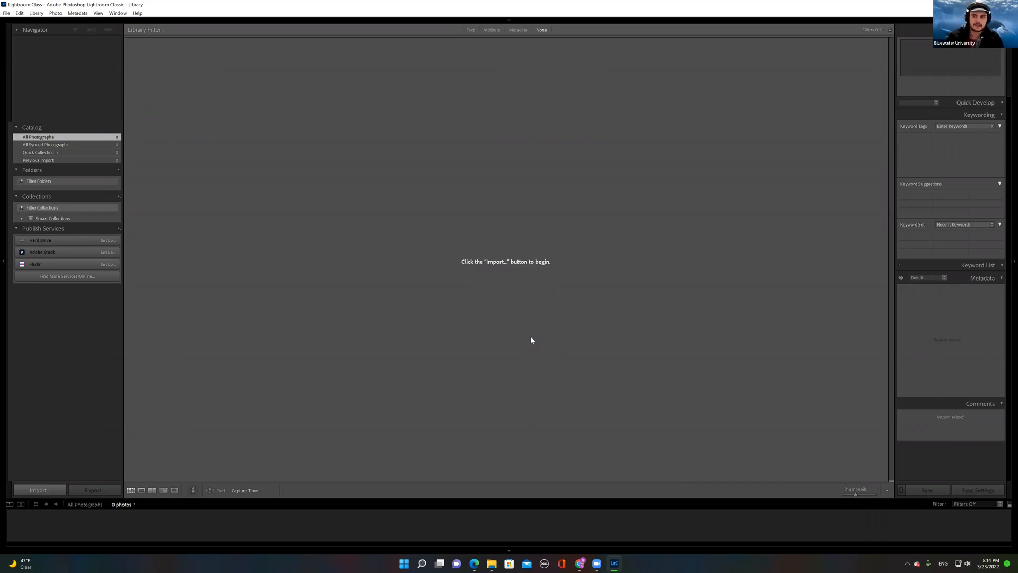
Step: Examine the running apps and their processor usage in Task Manager and close it
key(ctrl+shift+Escape)
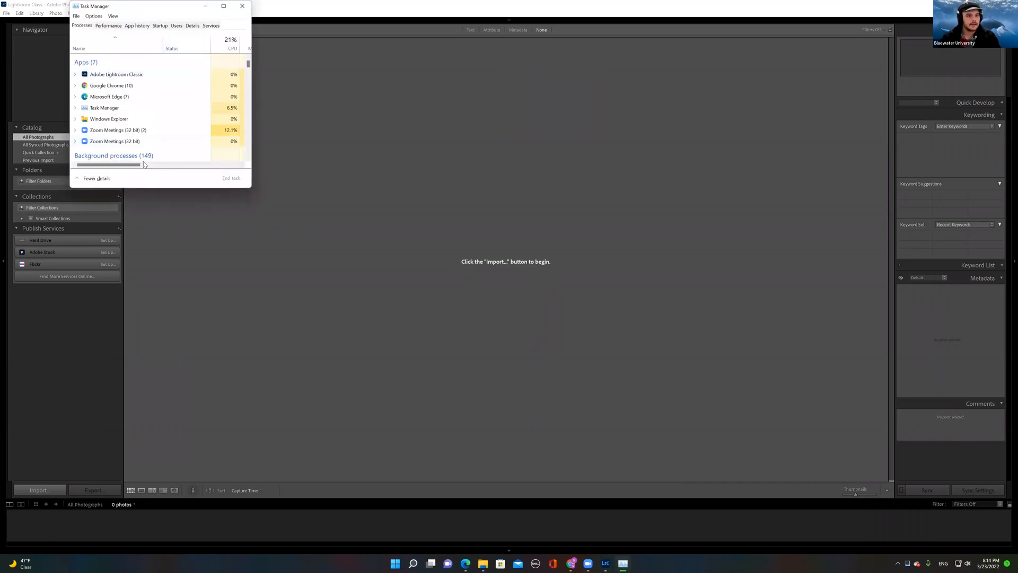
mouse_move(138, 165)
mouse_down()
mouse_move(183, 168)
mouse_move(124, 165)
mouse_up()
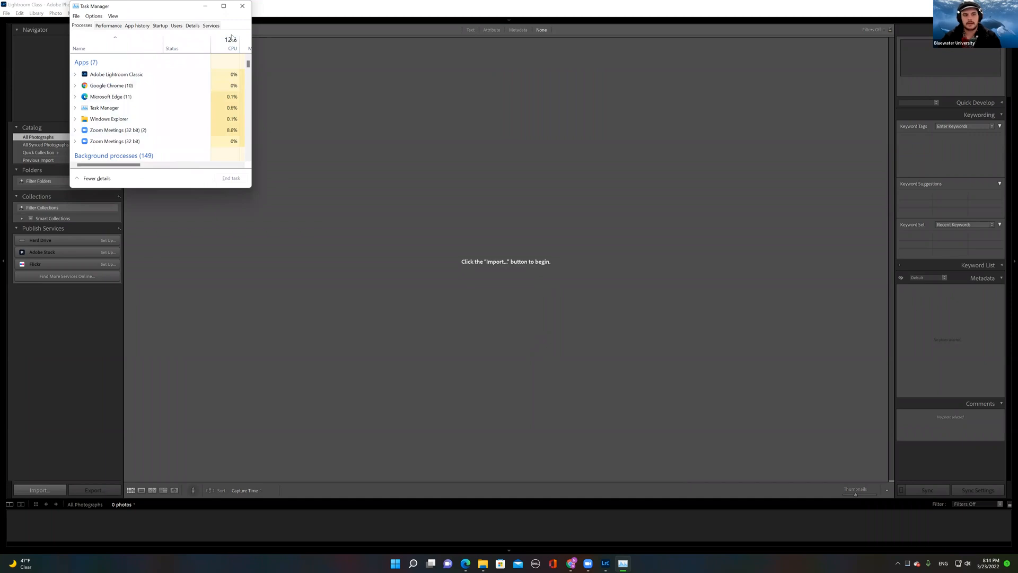
click(242, 6)
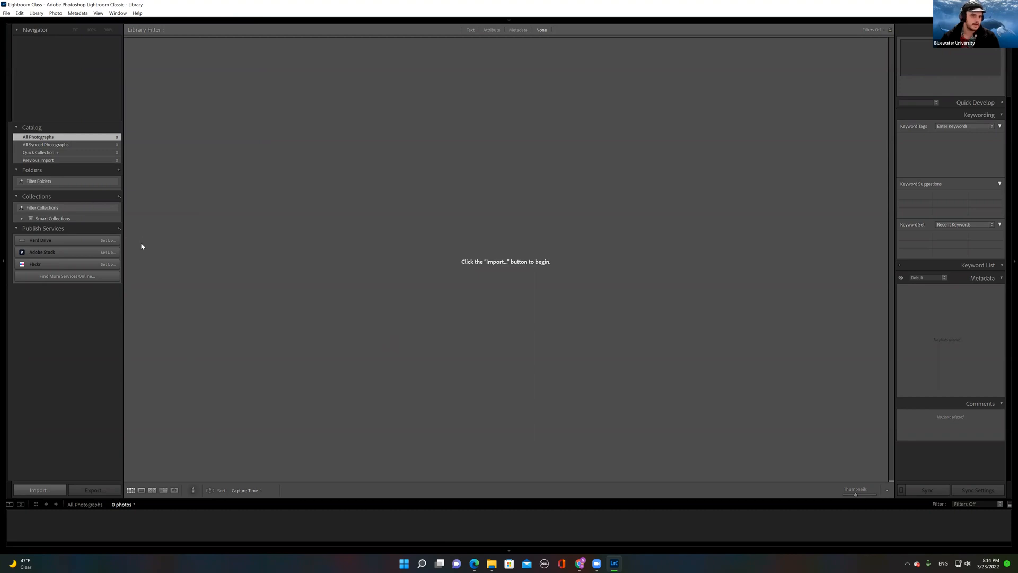
Step: Widen both side panels of the Library module
drag(144, 290, 162, 291)
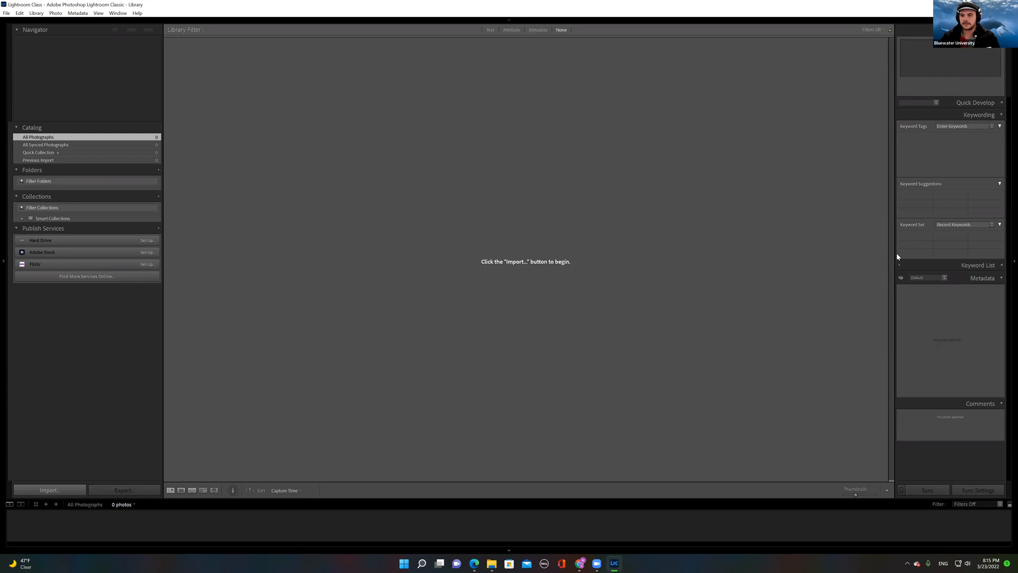
drag(897, 256, 877, 254)
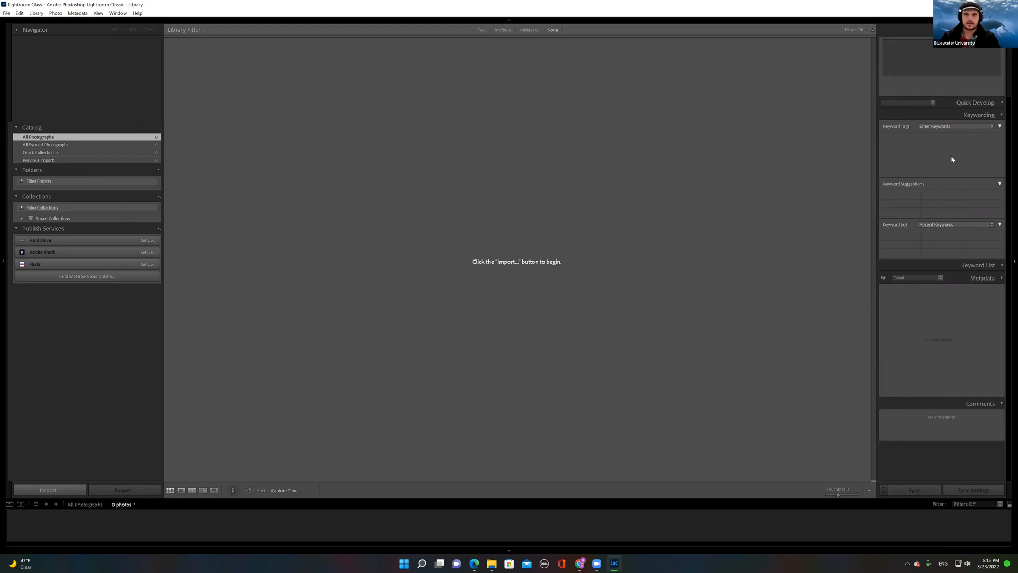
Step: Show the hidden module picker and switch to the Develop module
click(509, 20)
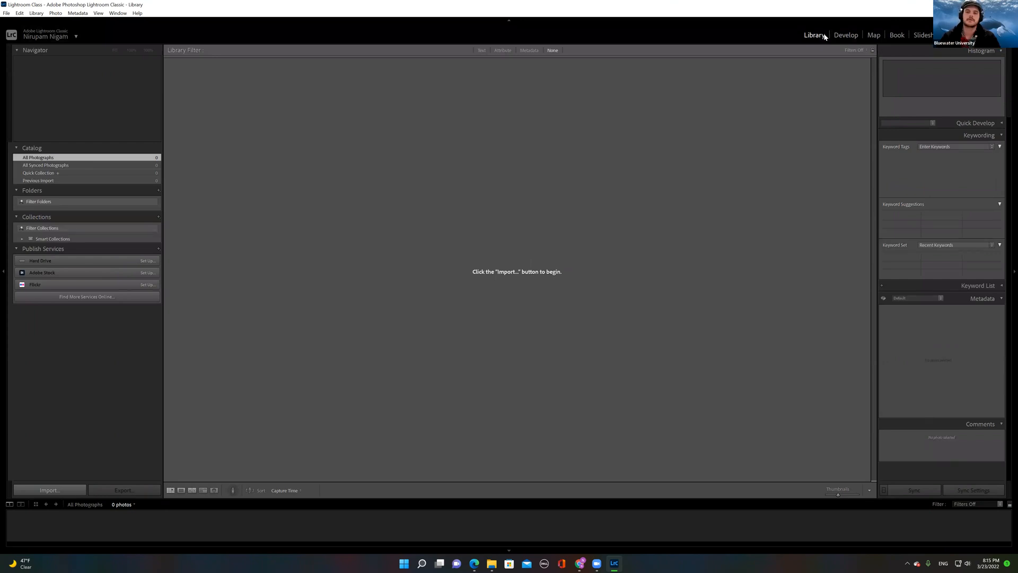
click(839, 34)
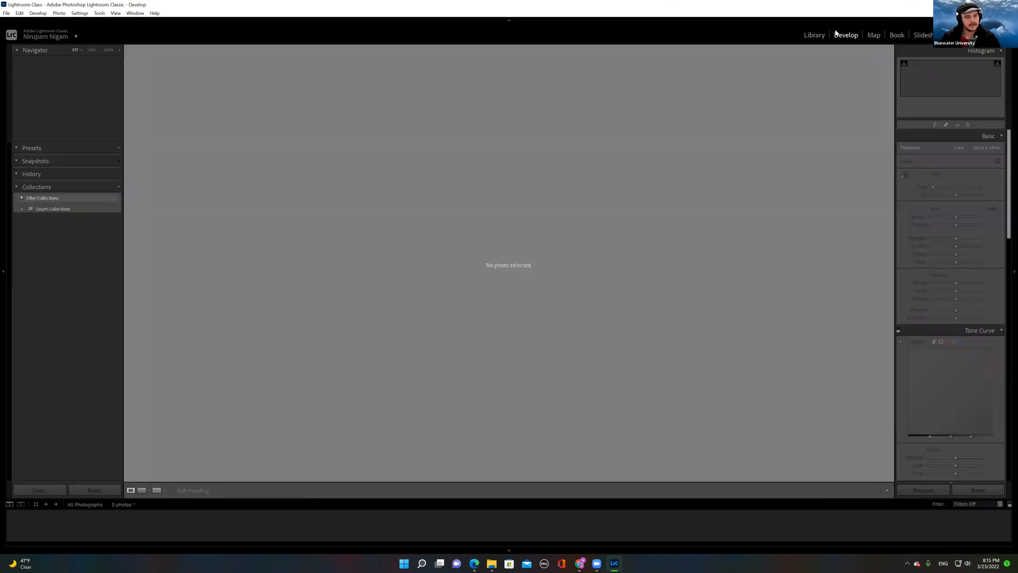
Step: View the Map and Web modules and dismiss their introductory tips
click(869, 36)
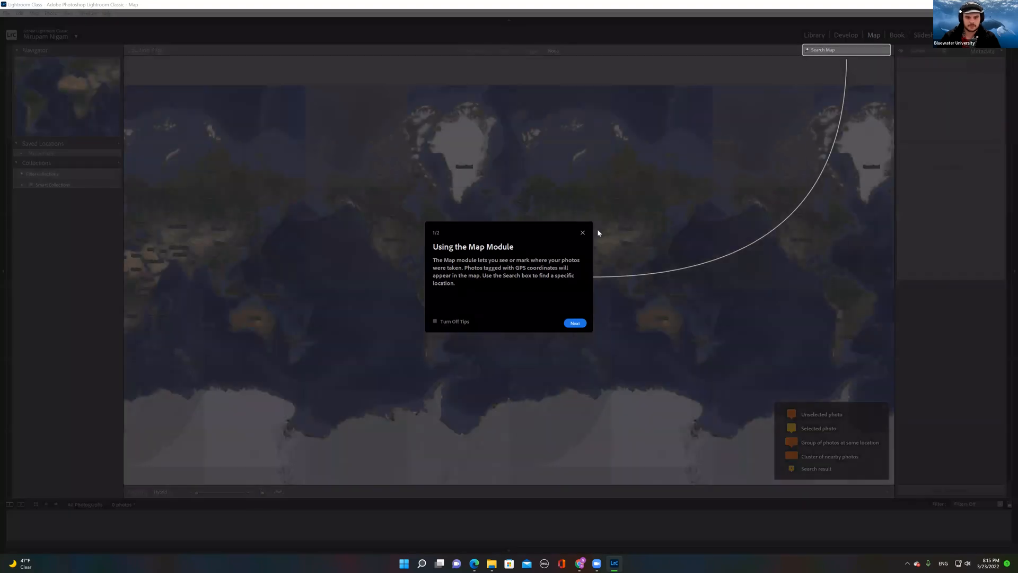
click(583, 232)
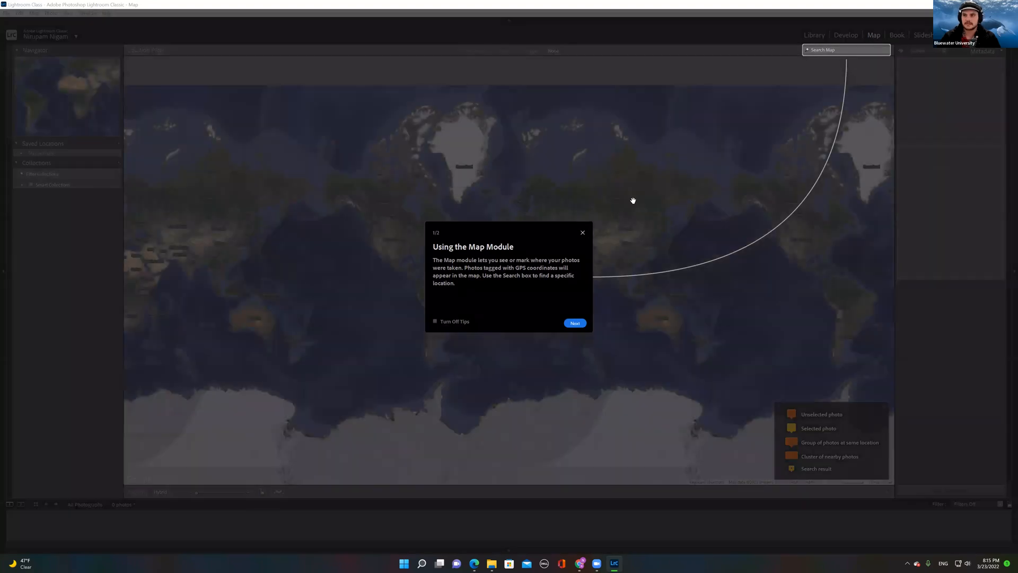
click(927, 36)
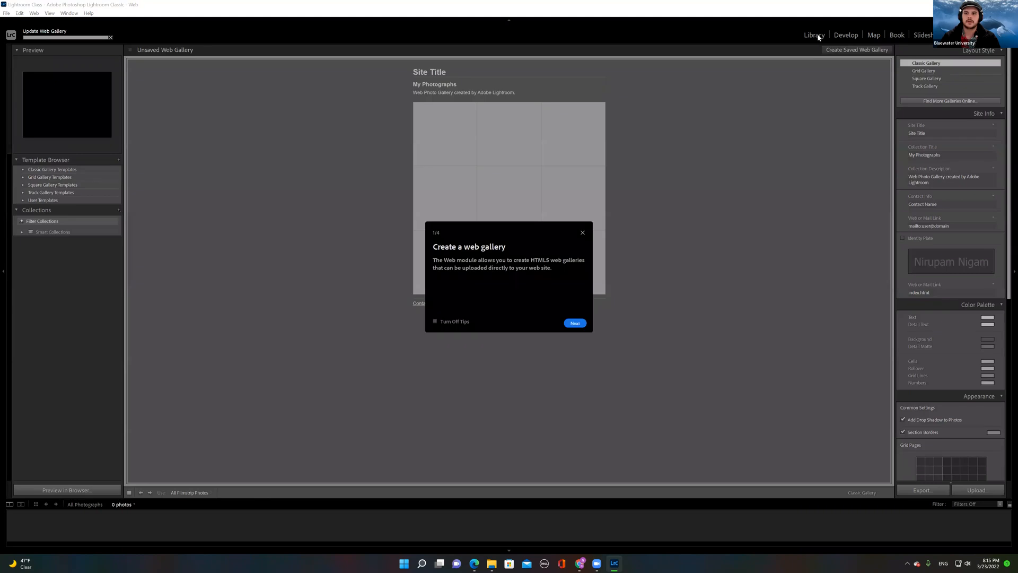
click(583, 234)
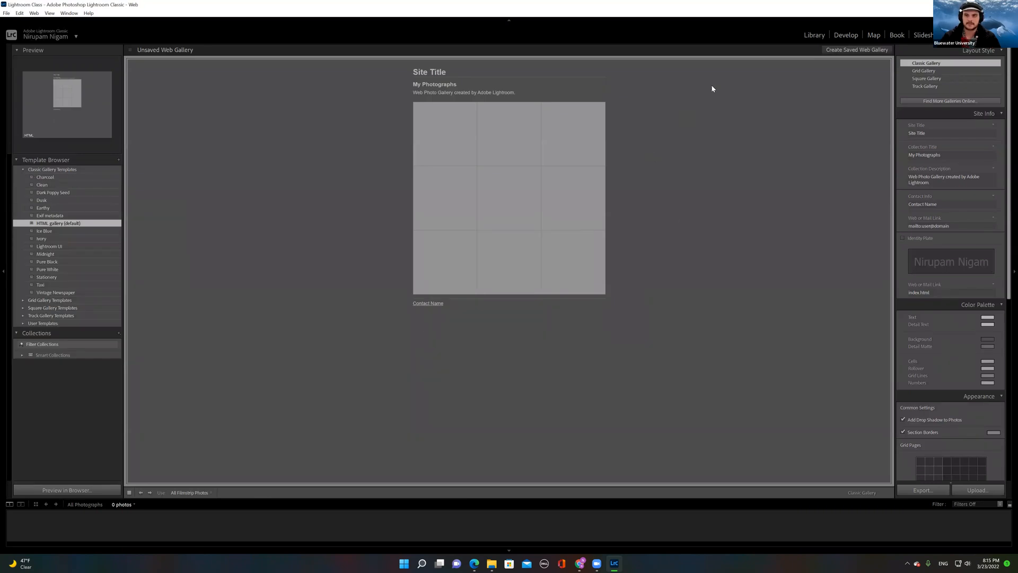
Step: Return to the Library module, then hide its toolbar and show it again
click(801, 37)
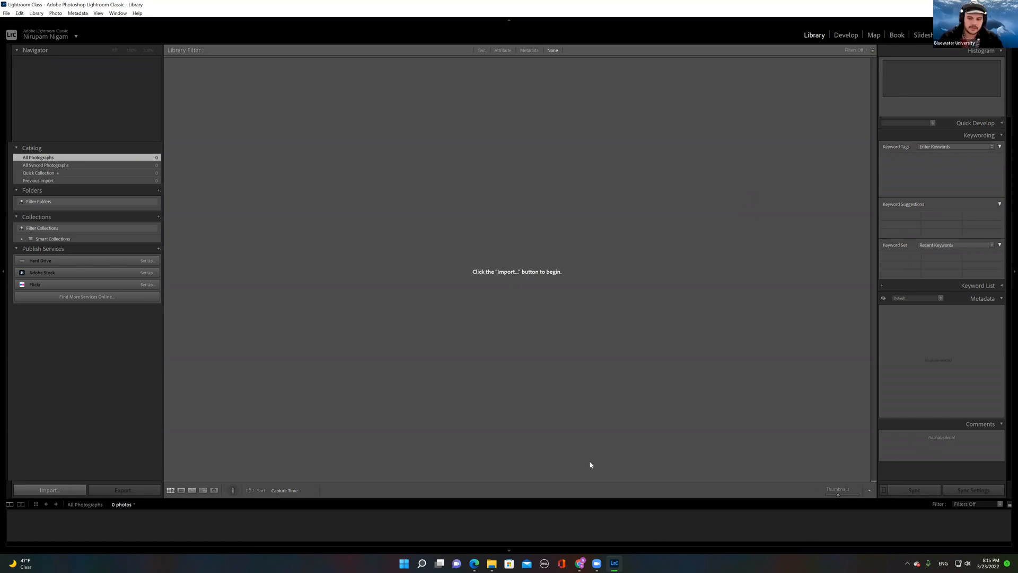
key(t)
key(t)
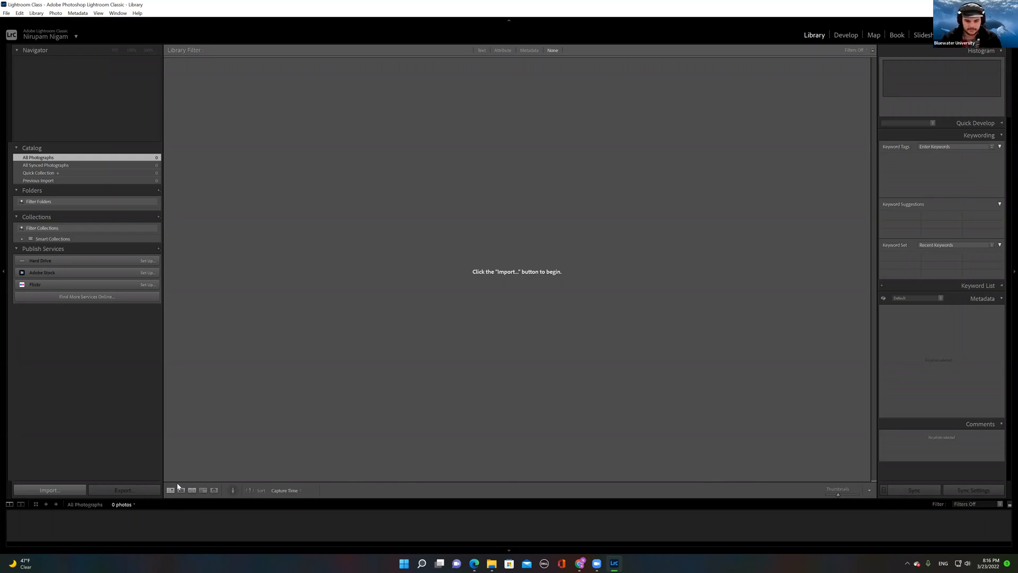
Step: Switch to File Explorer and browse the Travel (L:) drive to the Pictures folder inside Adobe Lightroom Presentation
click(492, 563)
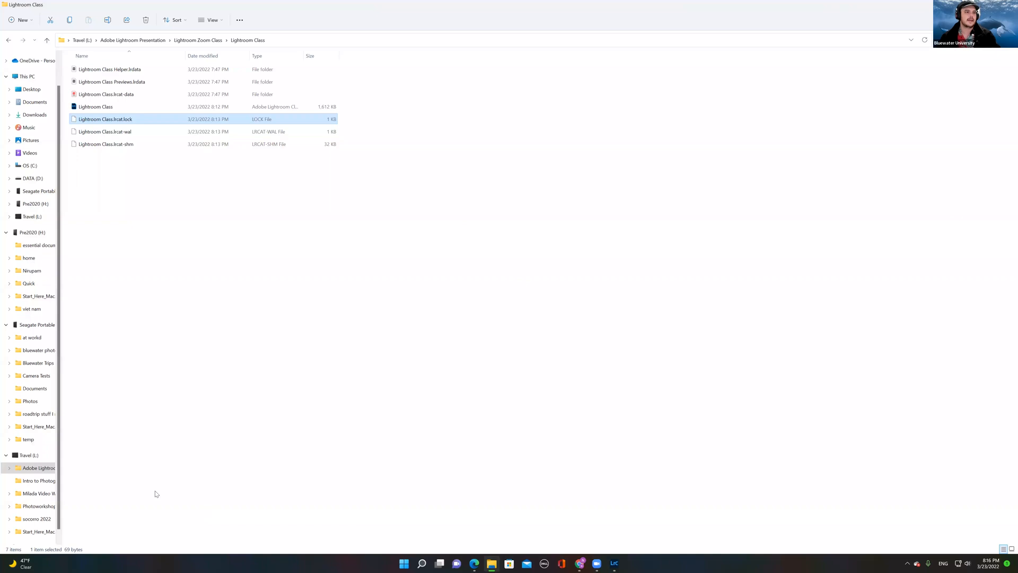
click(23, 76)
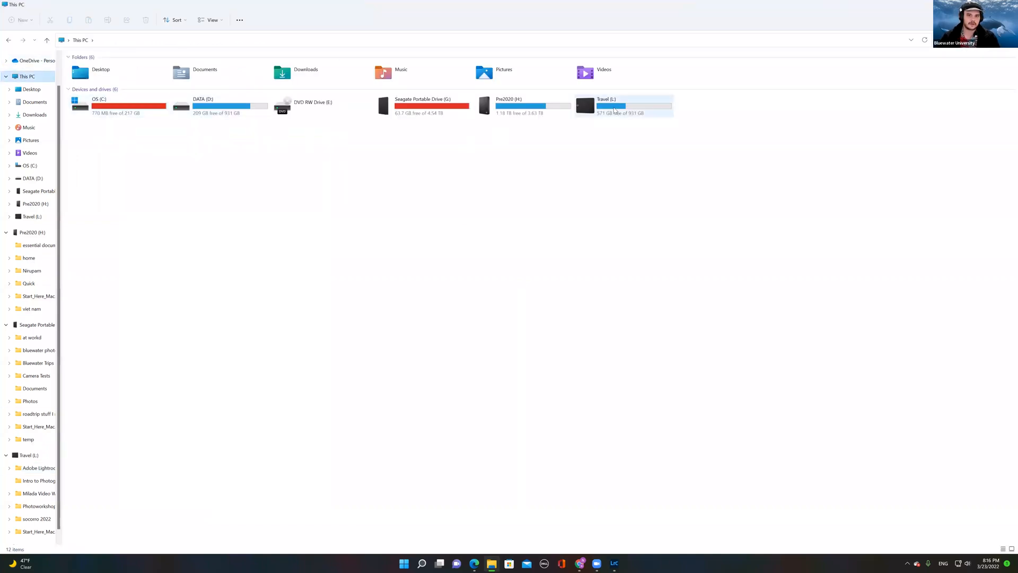
double_click(617, 109)
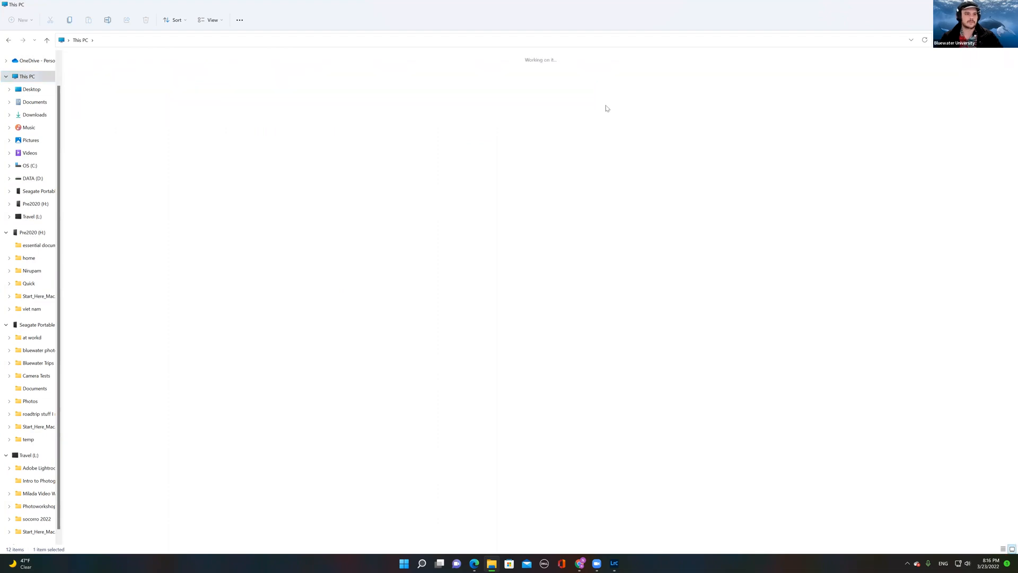
click(103, 80)
double_click(103, 81)
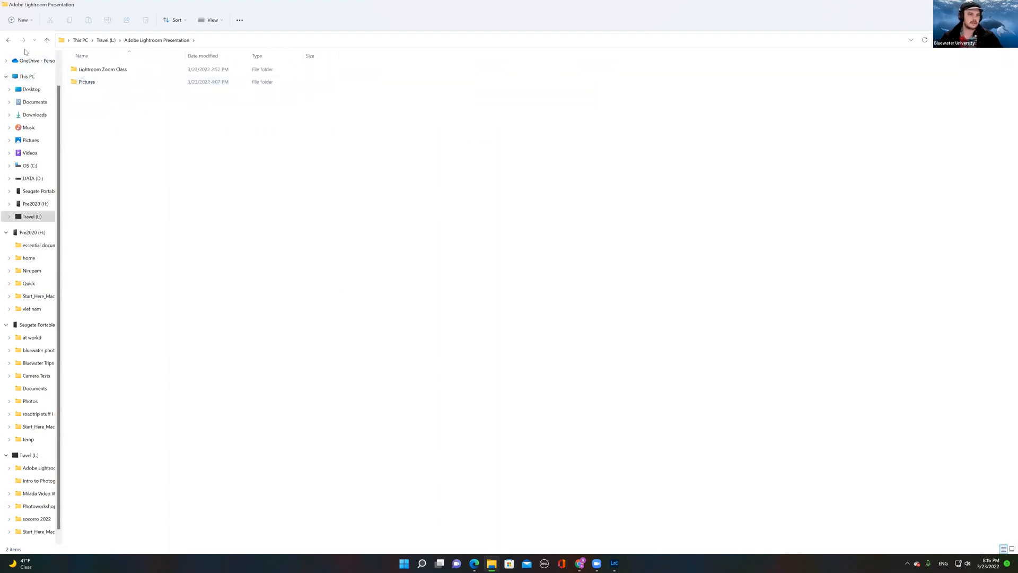
key(alt+Left)
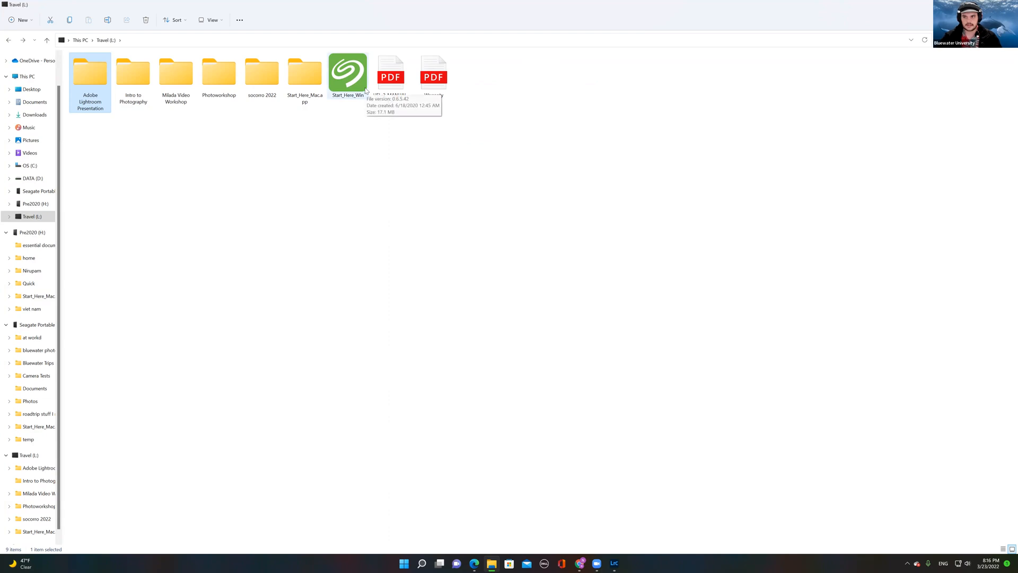
double_click(97, 79)
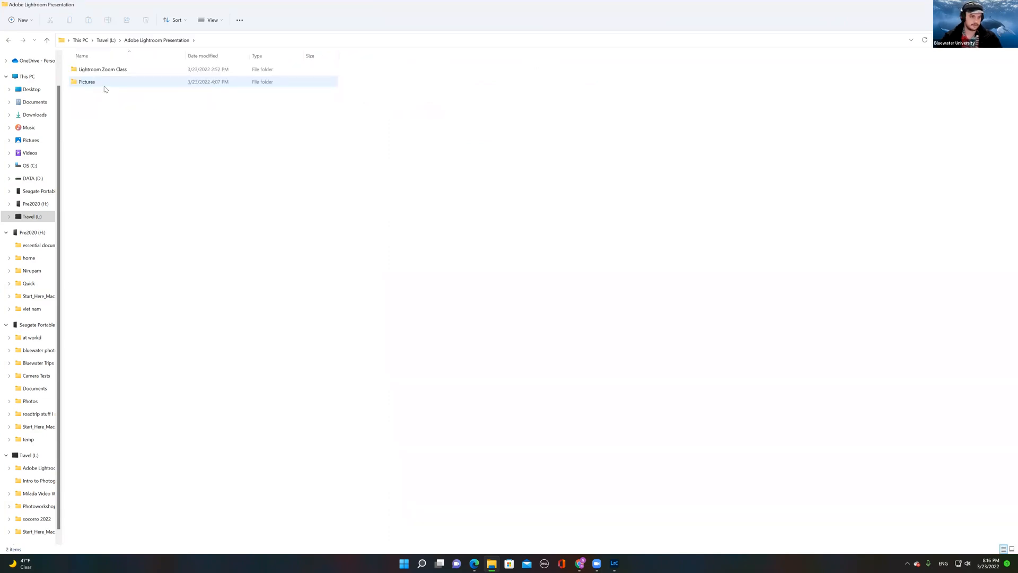
click(104, 88)
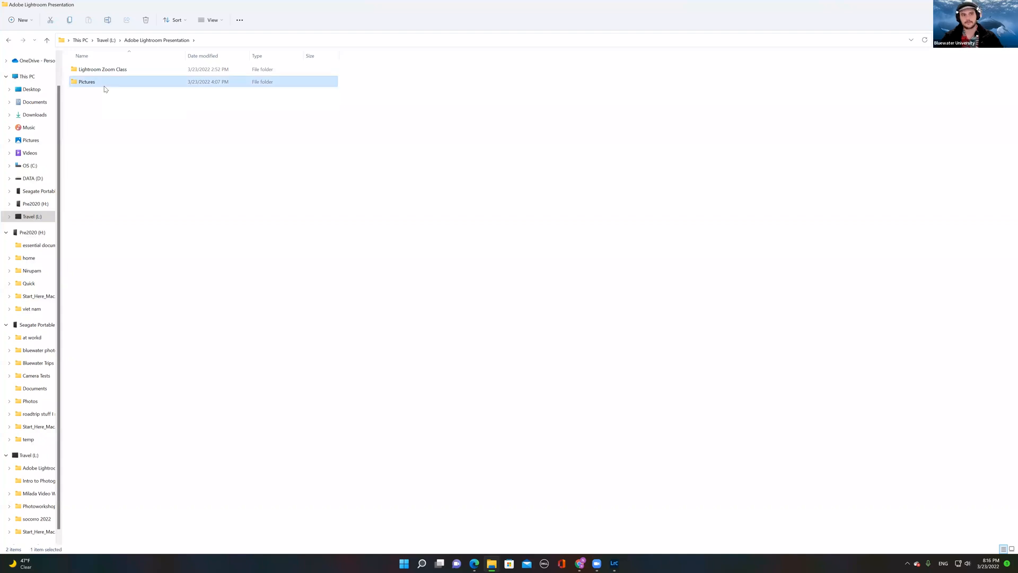
double_click(105, 88)
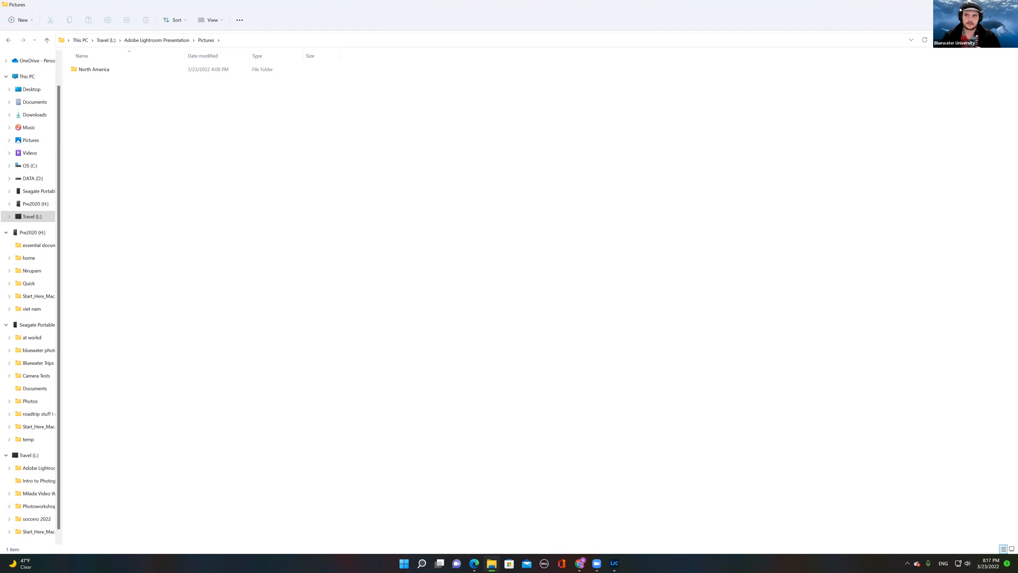
Step: Bring up another File Explorer window and view the computer's default Pictures folder
key(alt+Tab)
click(494, 563)
click(493, 563)
click(493, 563)
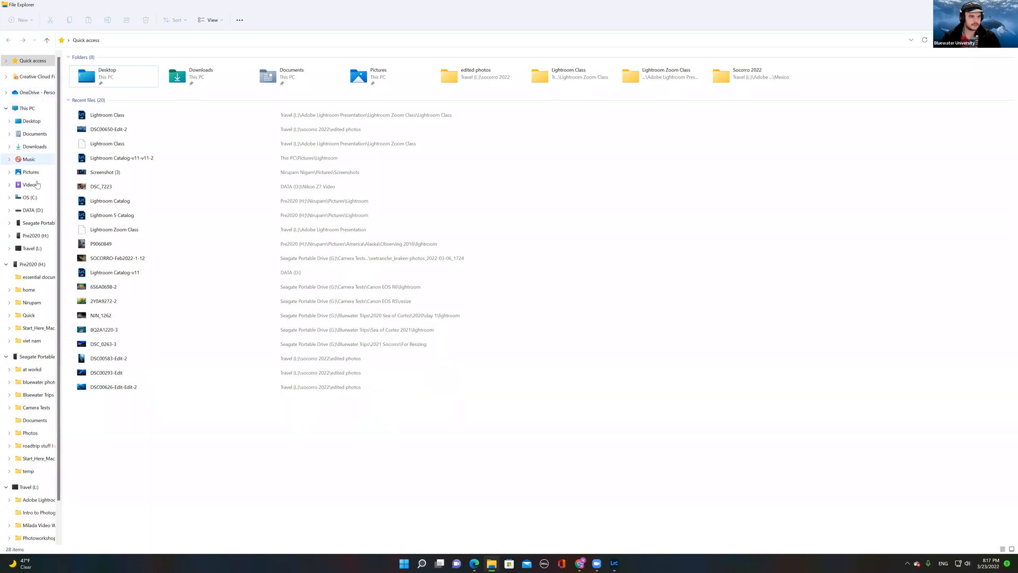
click(35, 175)
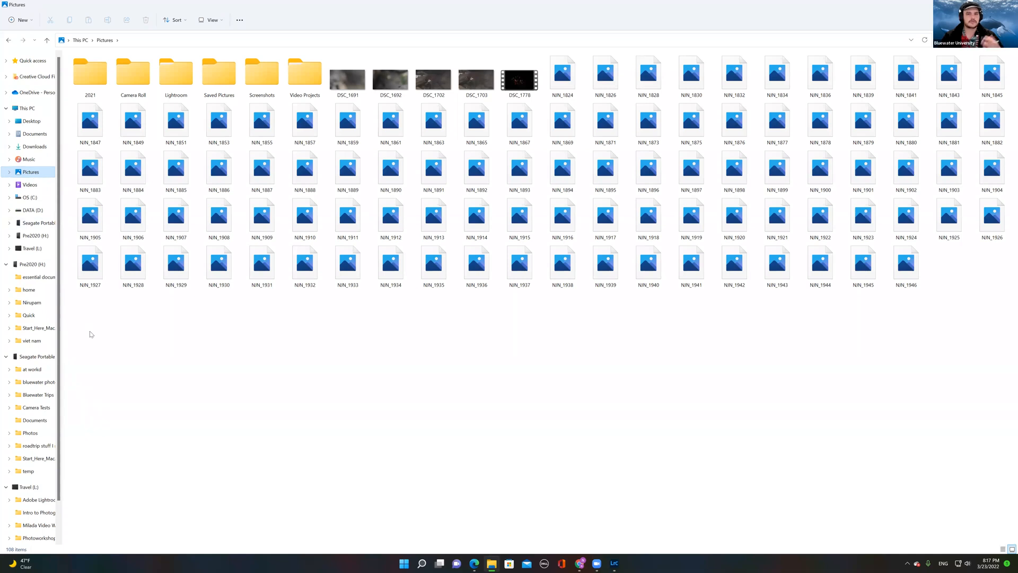
Step: Go to the Pictures folder inside Adobe Lightroom Presentation on the Travel (L:) drive
scroll(27, 297, down, 1)
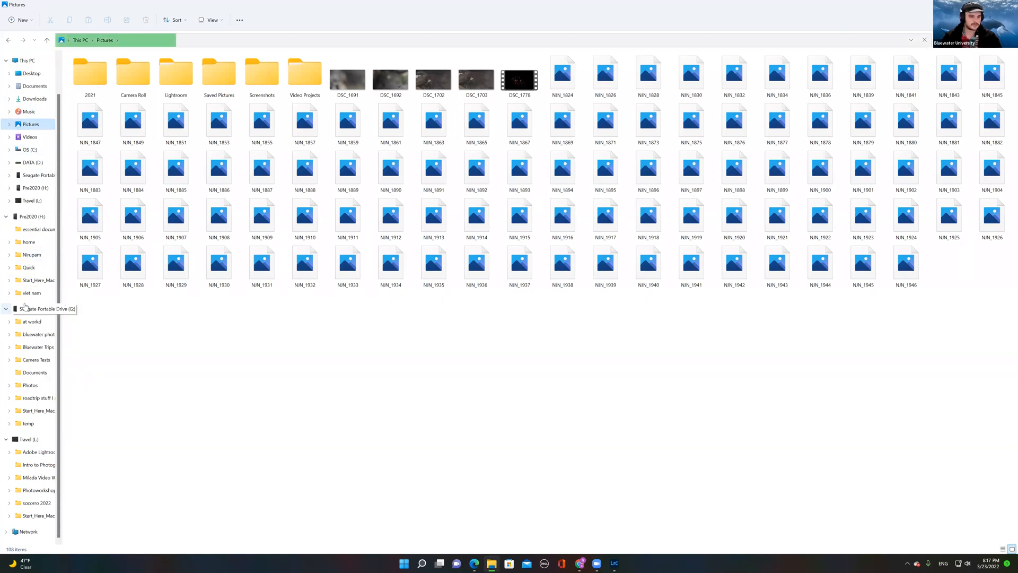
click(40, 452)
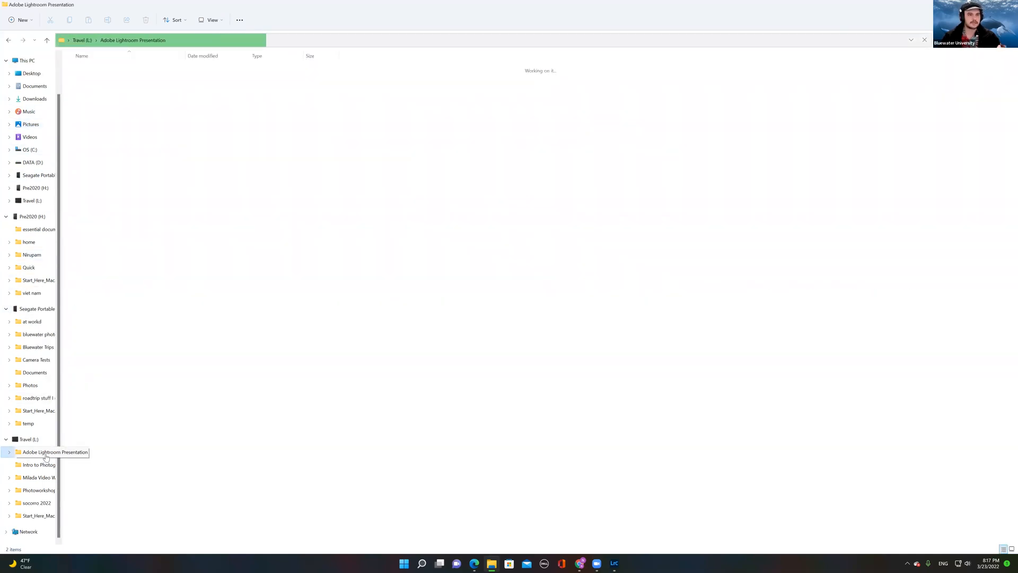
double_click(87, 85)
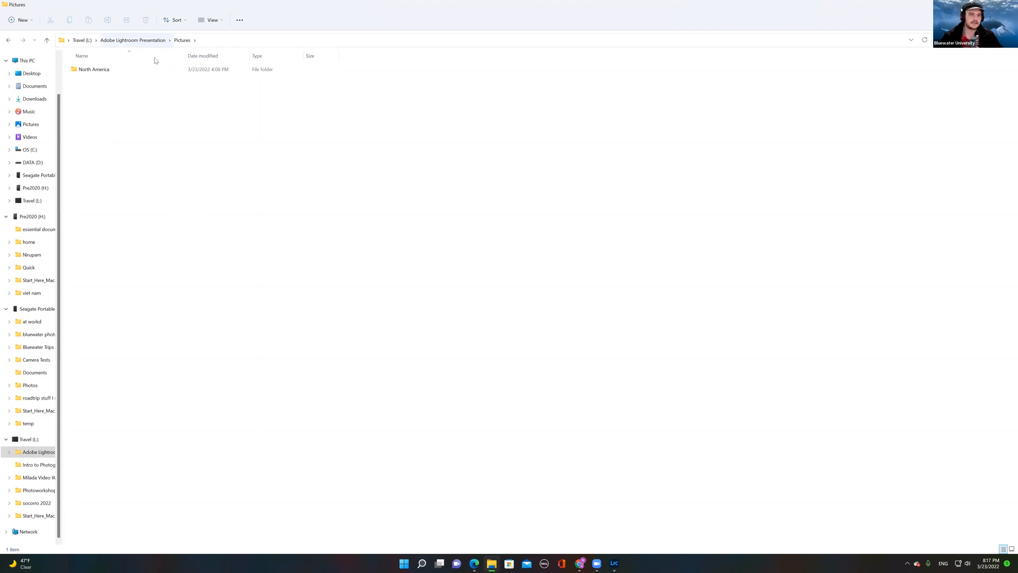
Step: Create a folder named 3-23-22 beside the North America folder
right_click(149, 114)
mouse_move(256, 177)
click(287, 178)
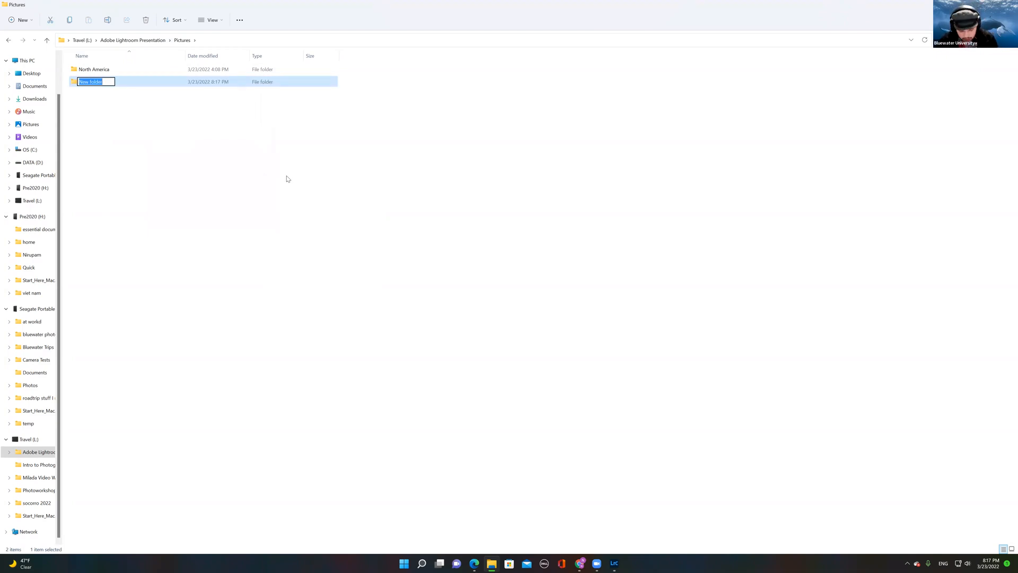
key(BackSpace)
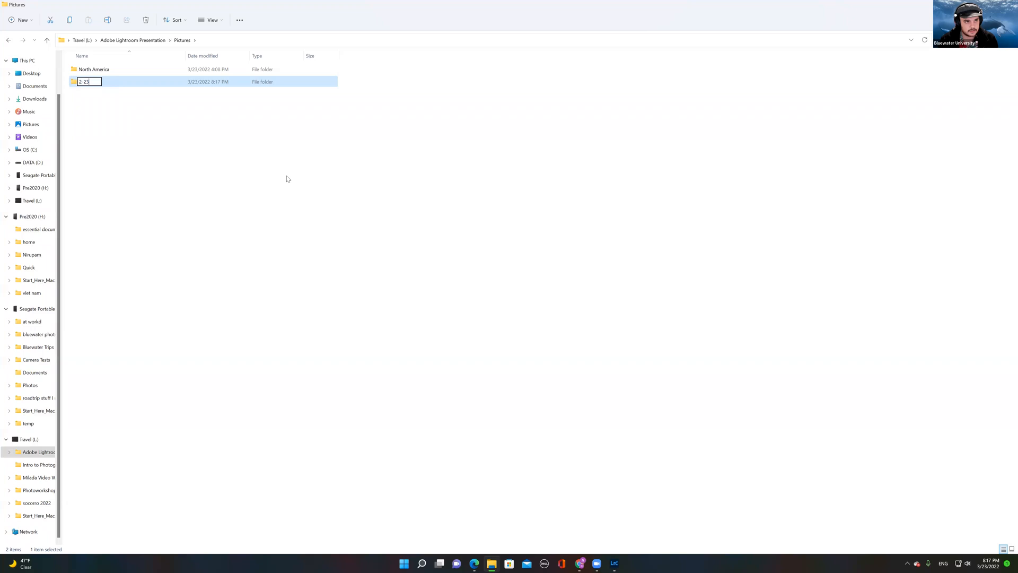
text(3-23-22)
key(Return)
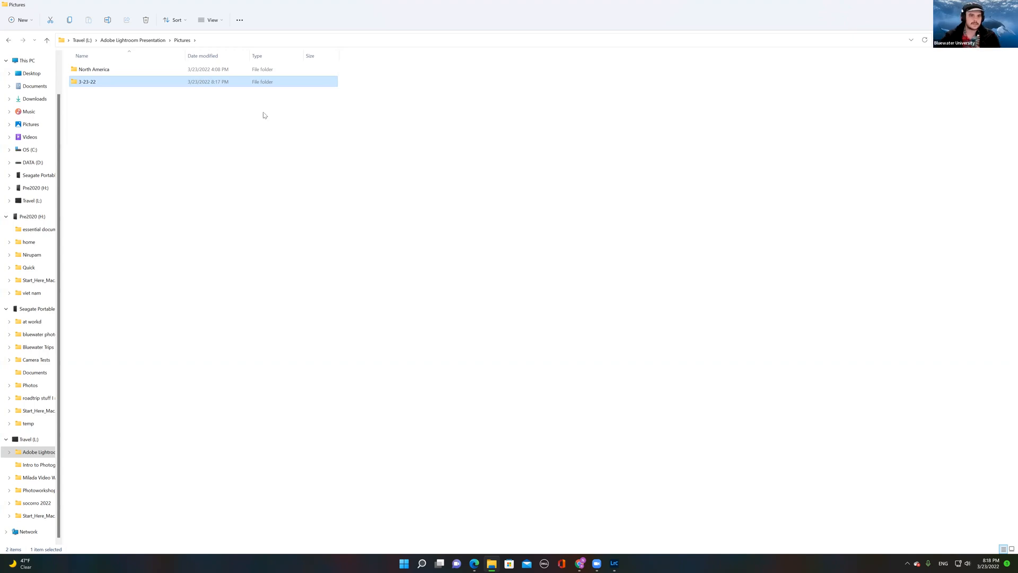
Step: Delete the 3-23-22 folder from the Pictures folder
click(275, 103)
click(295, 84)
key(Delete)
key(Return)
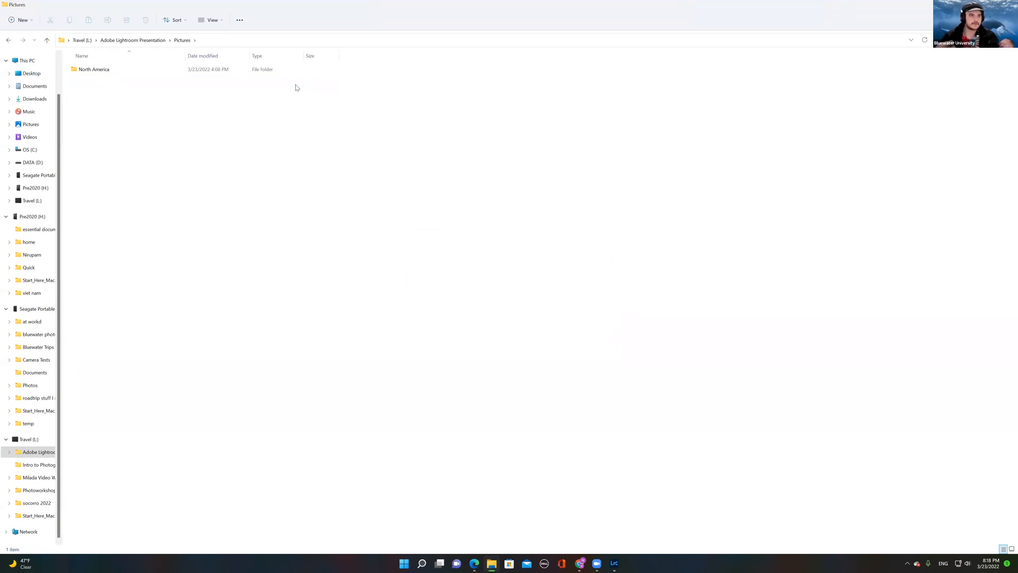
Step: Open the North America folder and create a United States folder in it
double_click(256, 73)
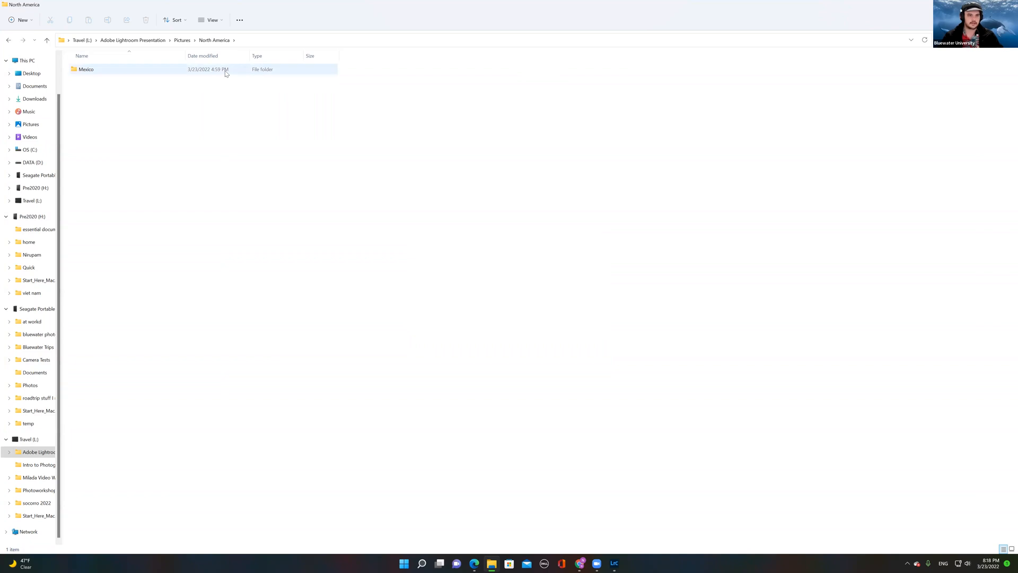
right_click(224, 102)
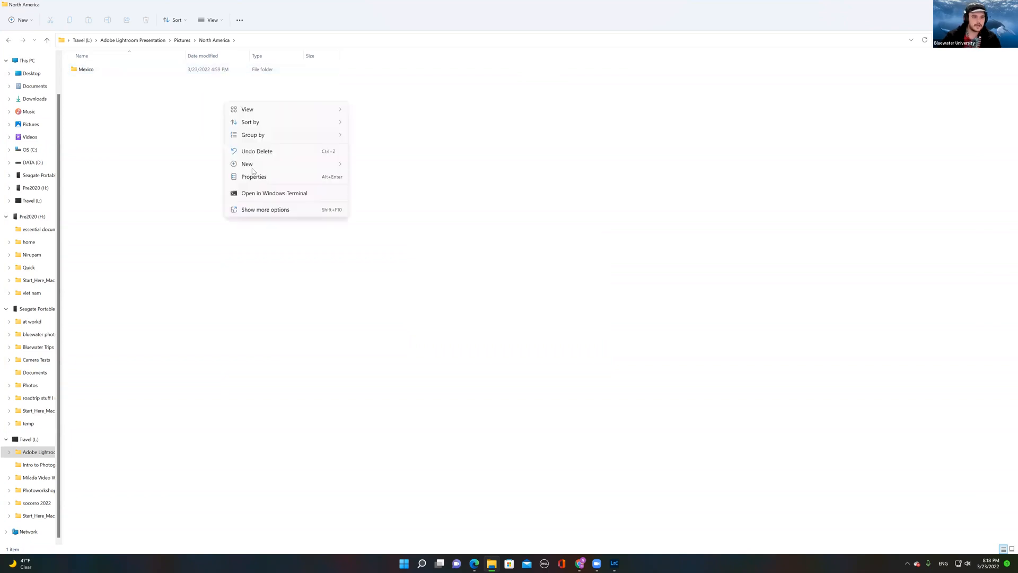
click(355, 165)
text(United States)
key(Return)
Step: Create a Canada folder inside the North America folder
right_click(323, 162)
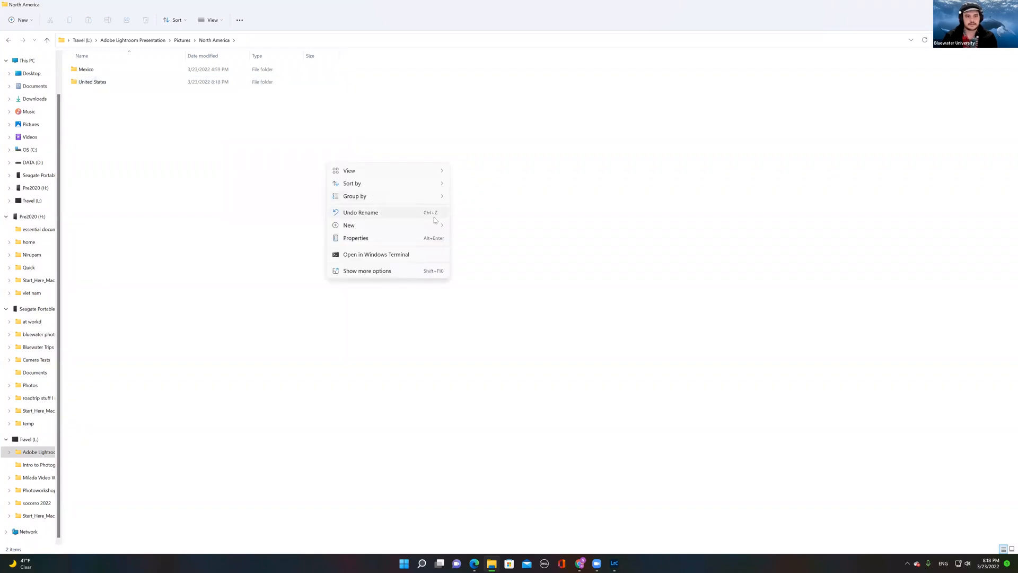
click(458, 228)
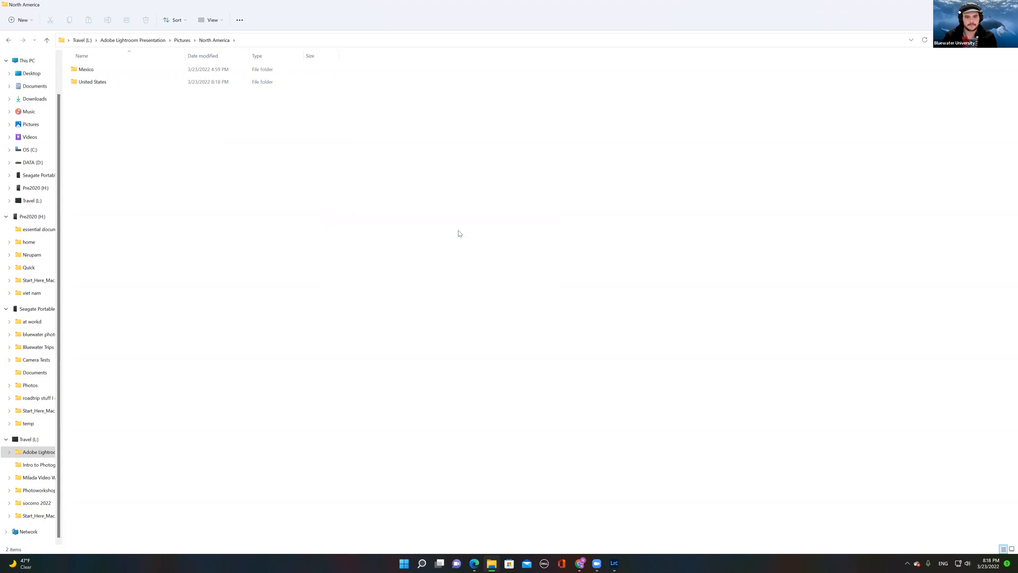
text(Canada)
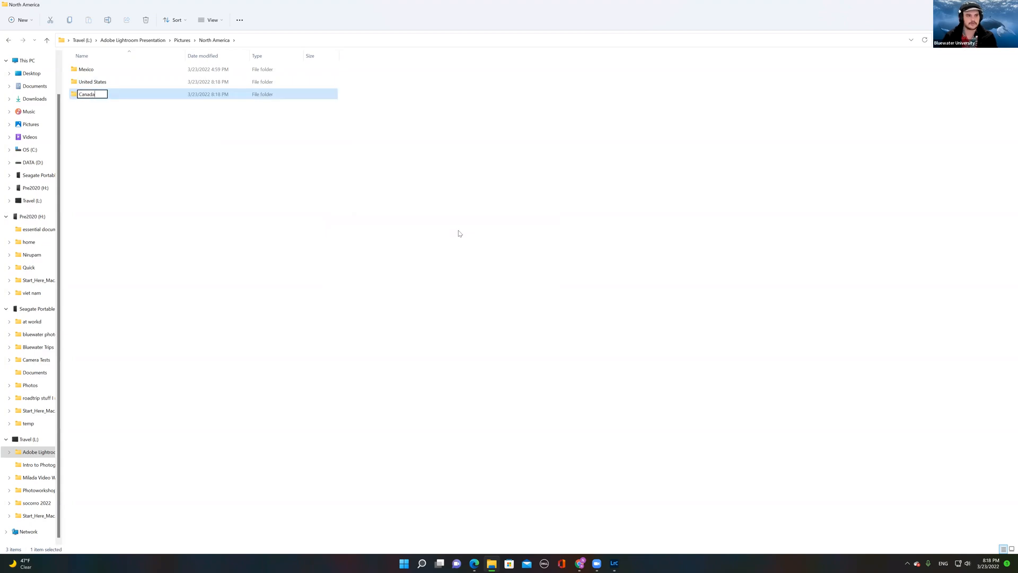
key(Return)
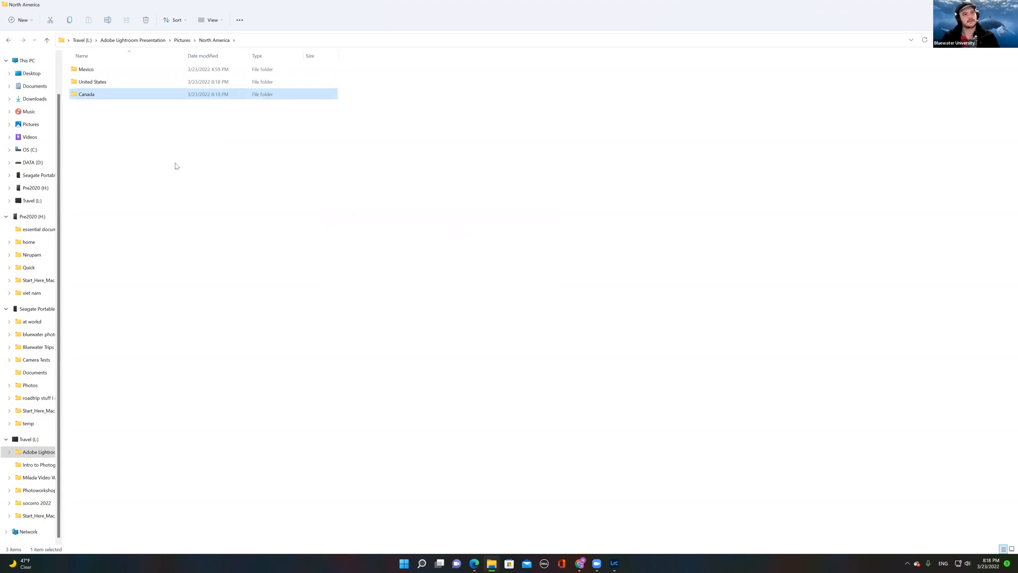
Step: Look inside the Mexico folder and its Socorro 2022 subfolder, and return to Lightroom Classic
double_click(90, 70)
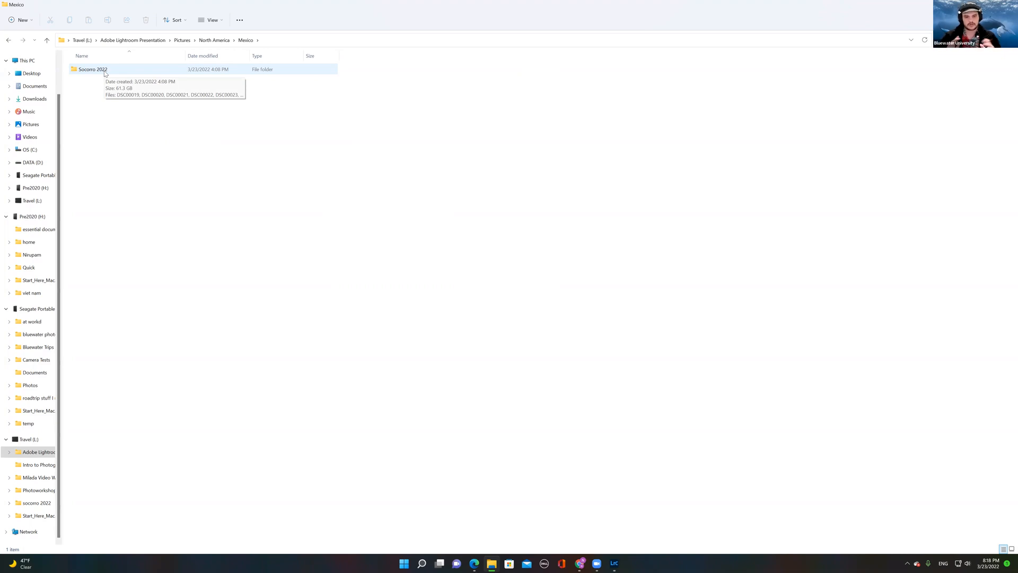
double_click(93, 70)
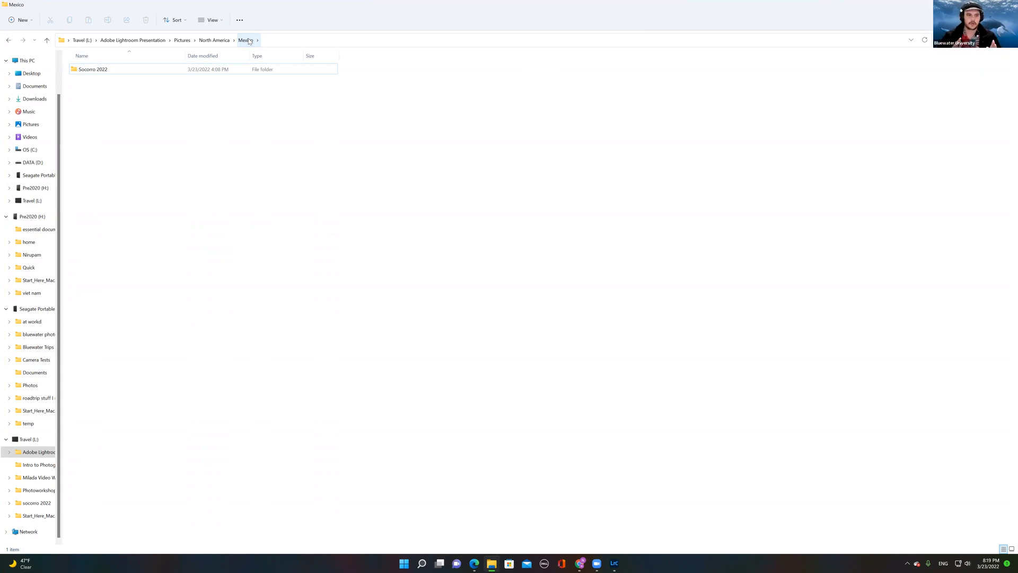
mouse_move(611, 561)
click(611, 561)
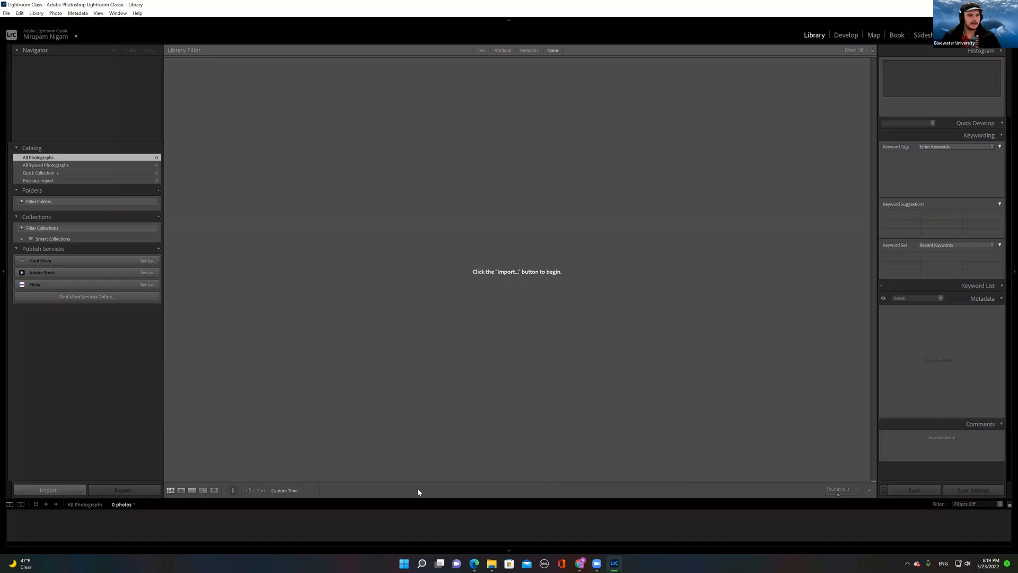
Step: Start a photo import and choose the Mexico folder under Pictures > North America on the Travel (L:) drive as source
click(32, 491)
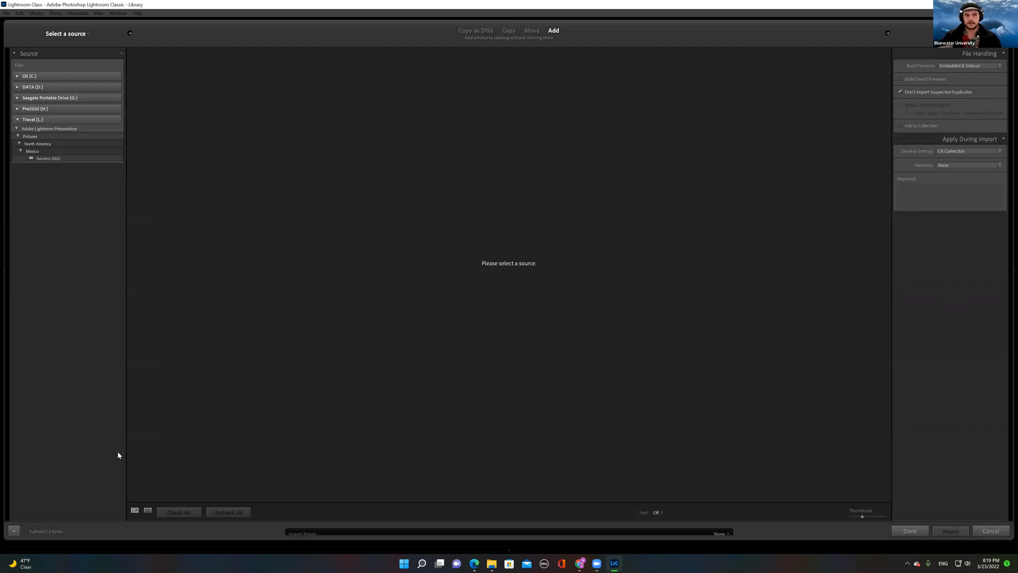
click(18, 130)
click(18, 129)
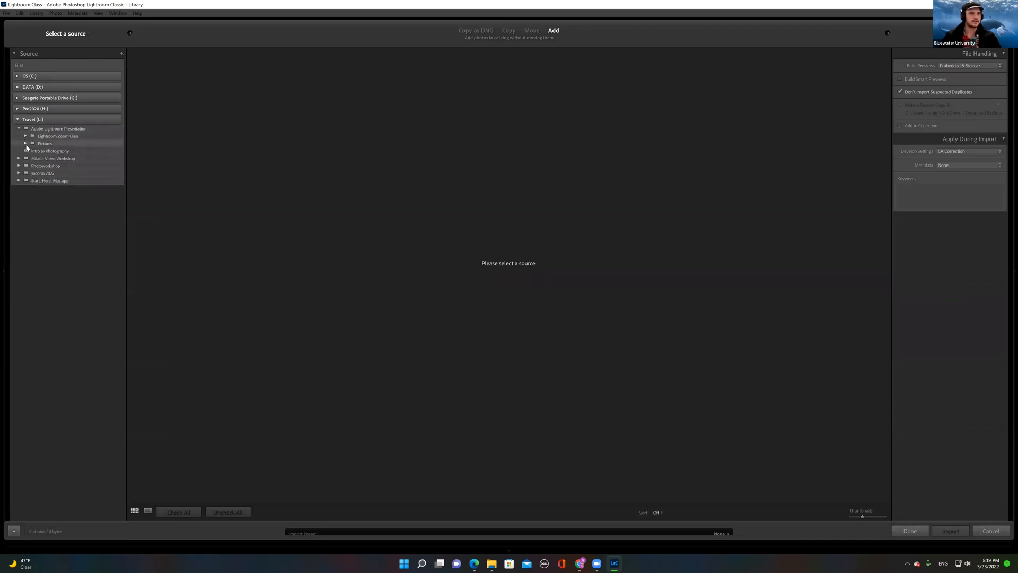
click(25, 143)
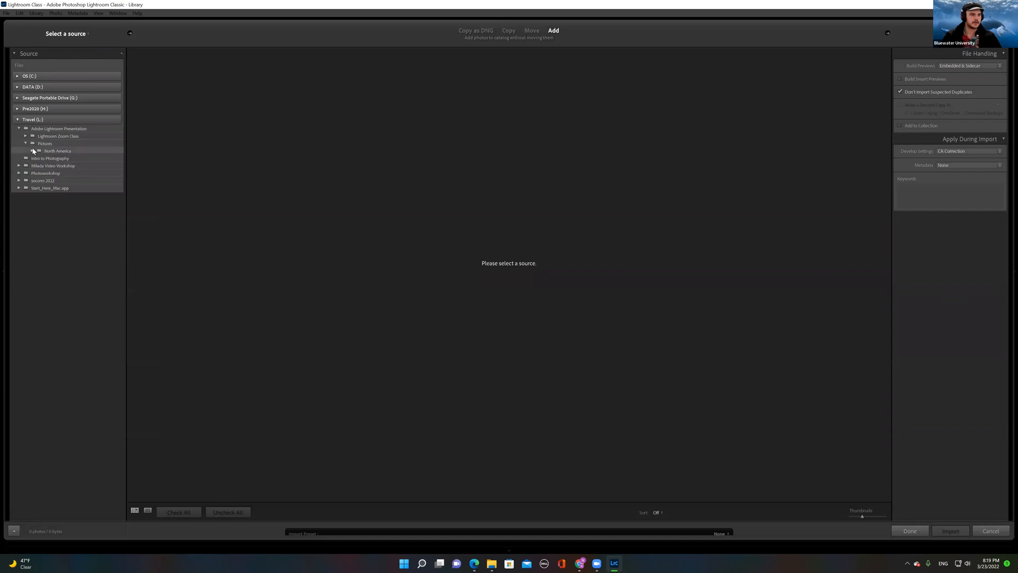
click(33, 151)
click(38, 165)
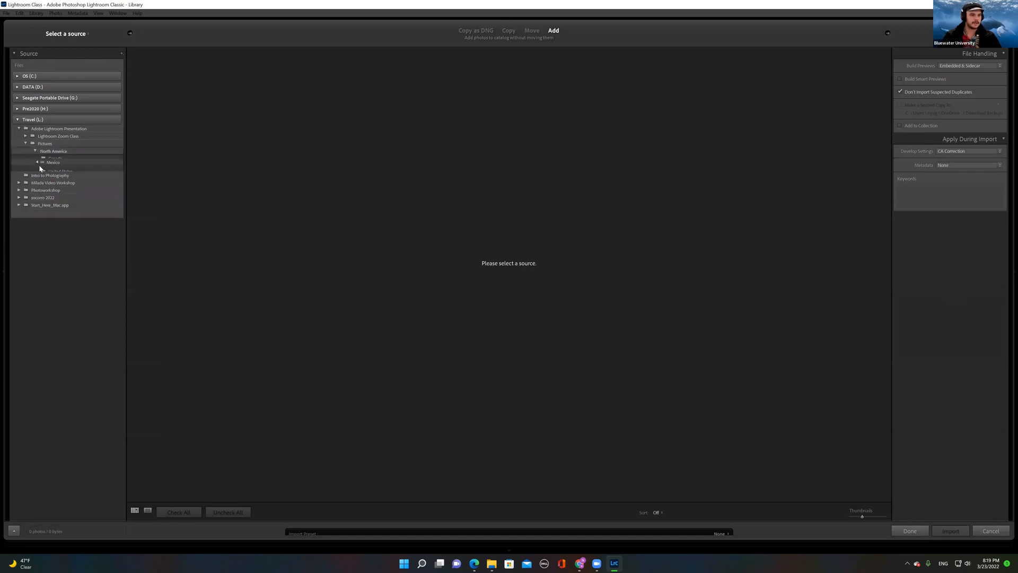
click(50, 160)
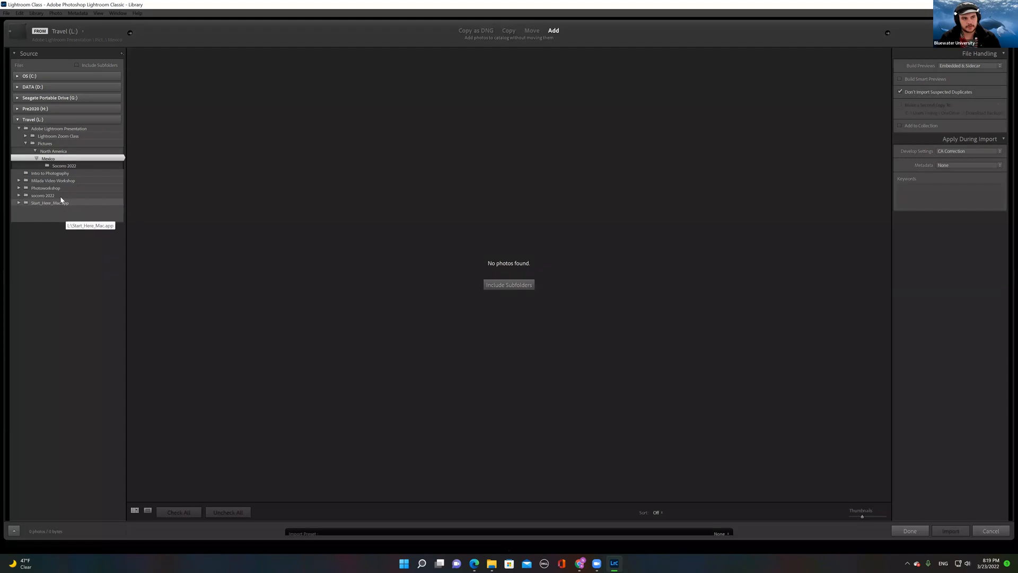
Step: Browse the OS (C:) drive to the user's Pictures folder and select it as the import source
click(18, 76)
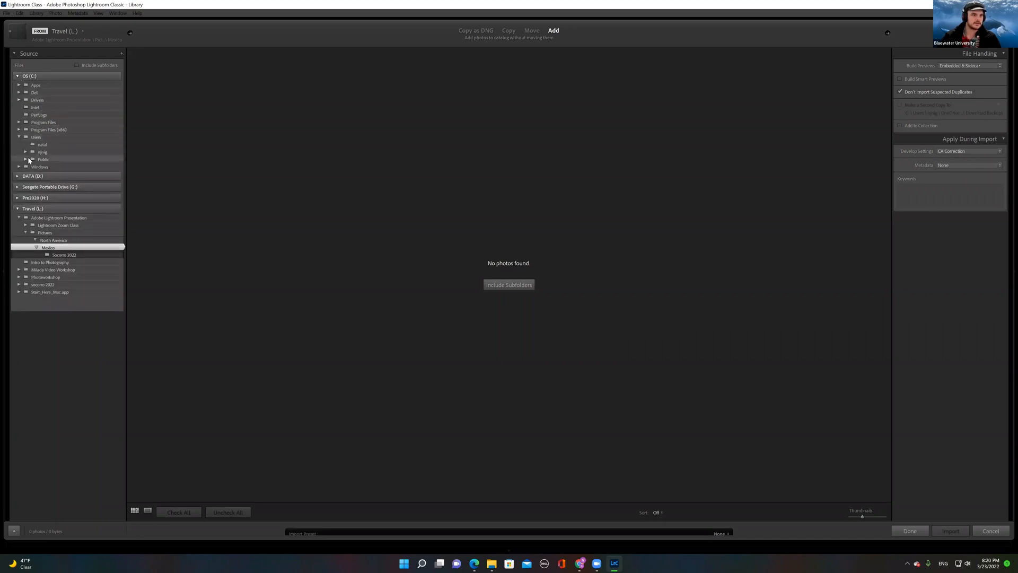
click(25, 153)
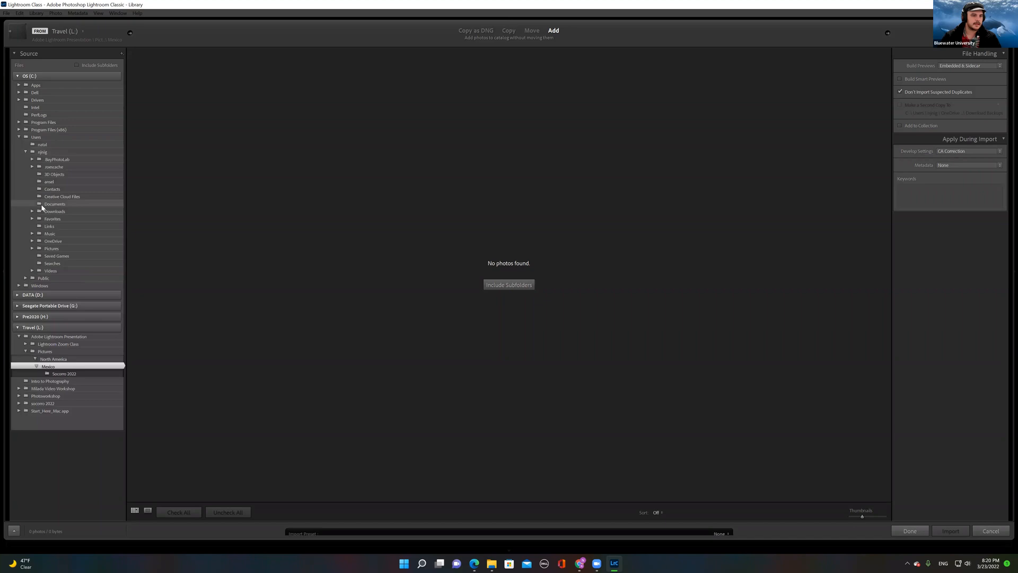
click(31, 248)
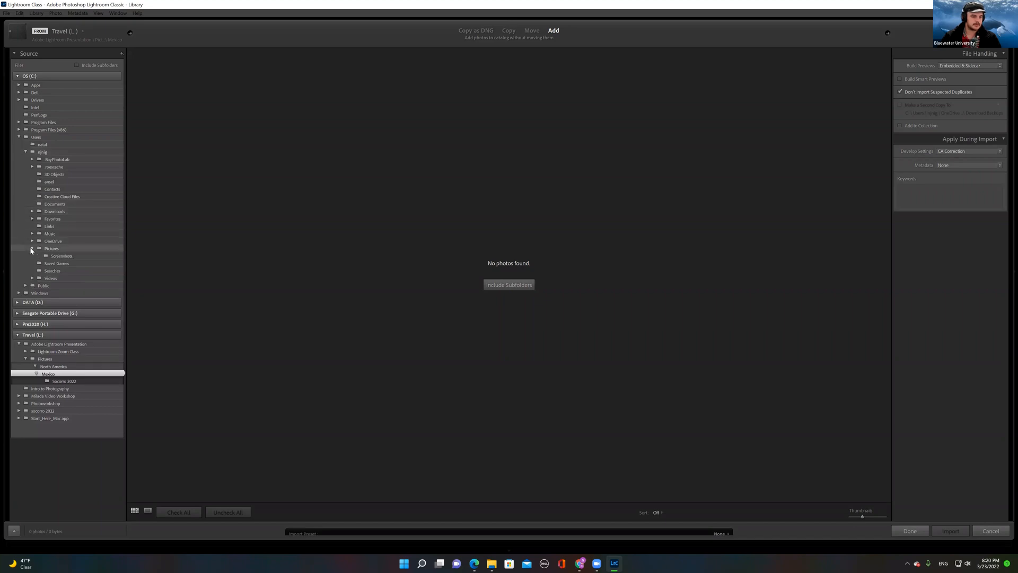
click(44, 250)
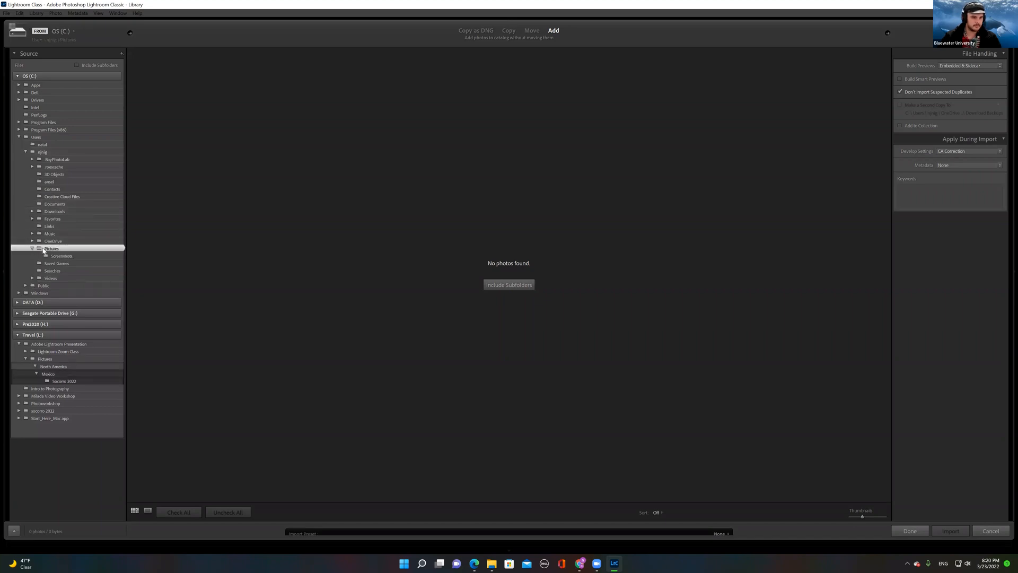
click(32, 249)
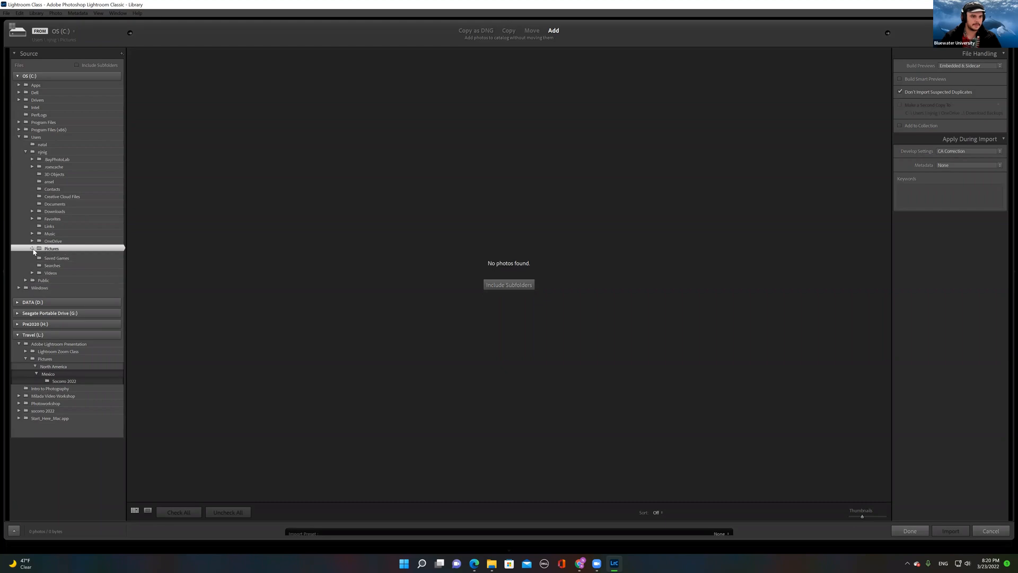
Step: Choose the Socorro 2022 folder inside Mexico on the Travel (L:) drive as import source and look through its photos
click(49, 366)
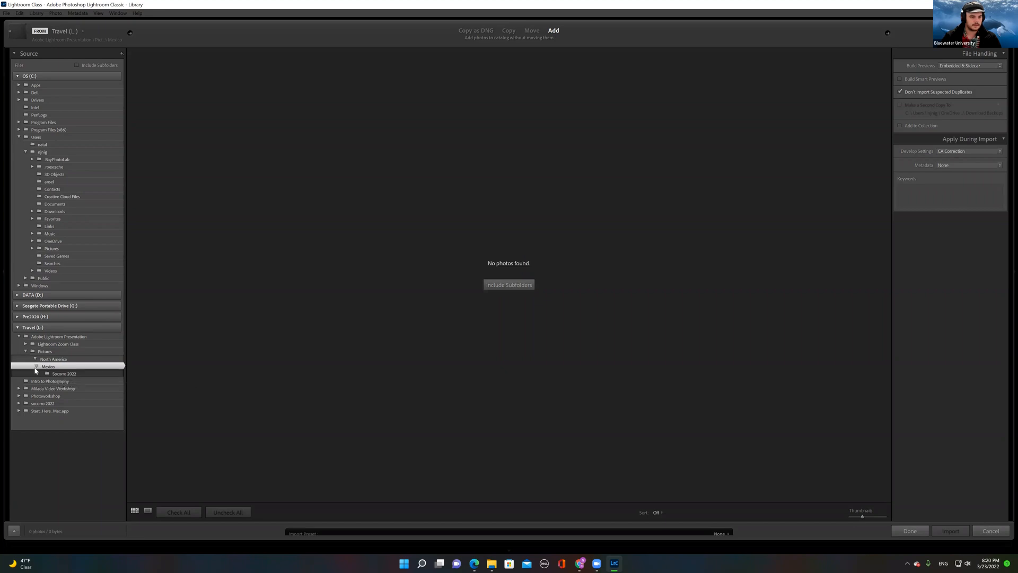
double_click(53, 373)
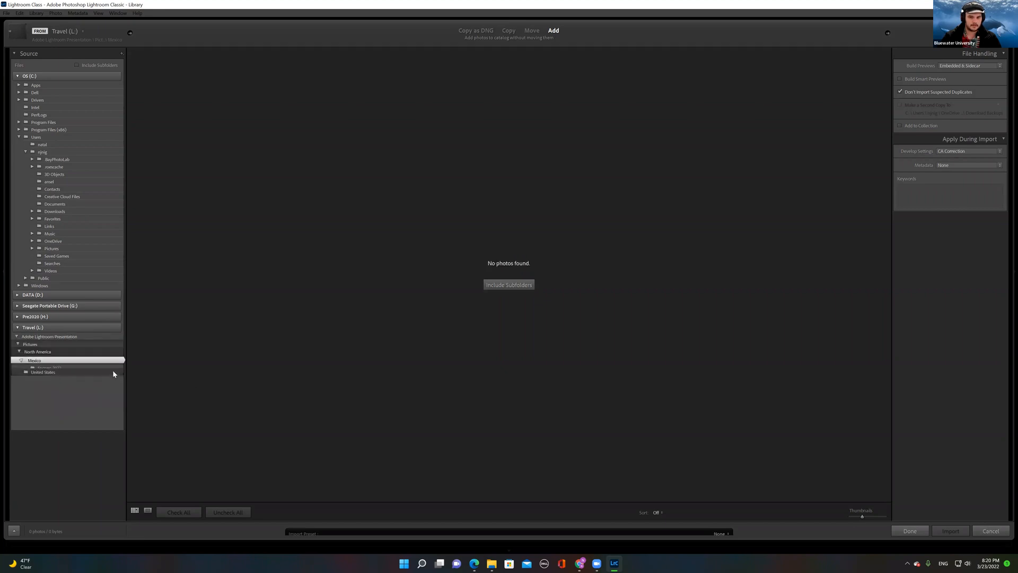
click(25, 366)
click(40, 374)
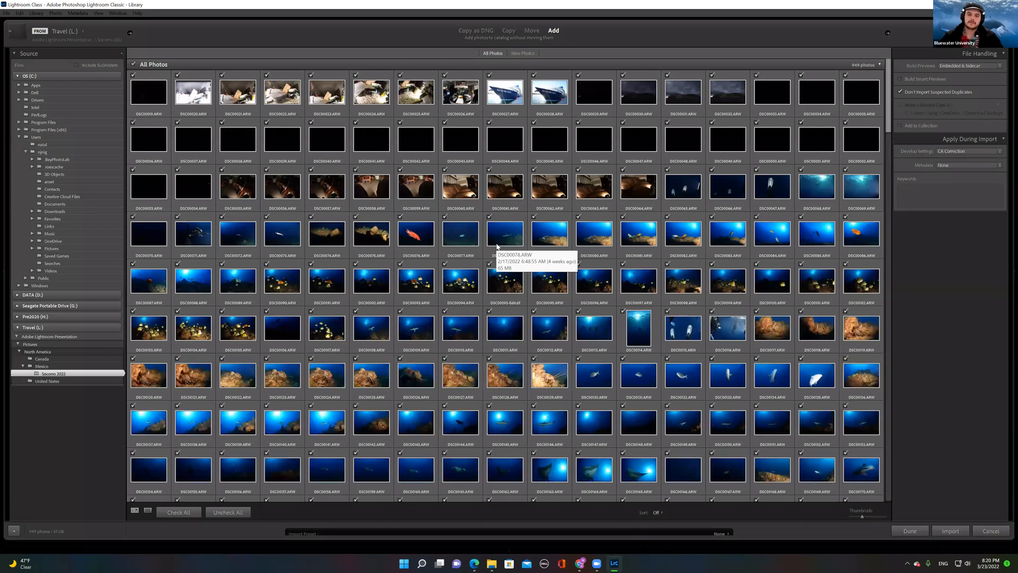
scroll(497, 246, down, 20)
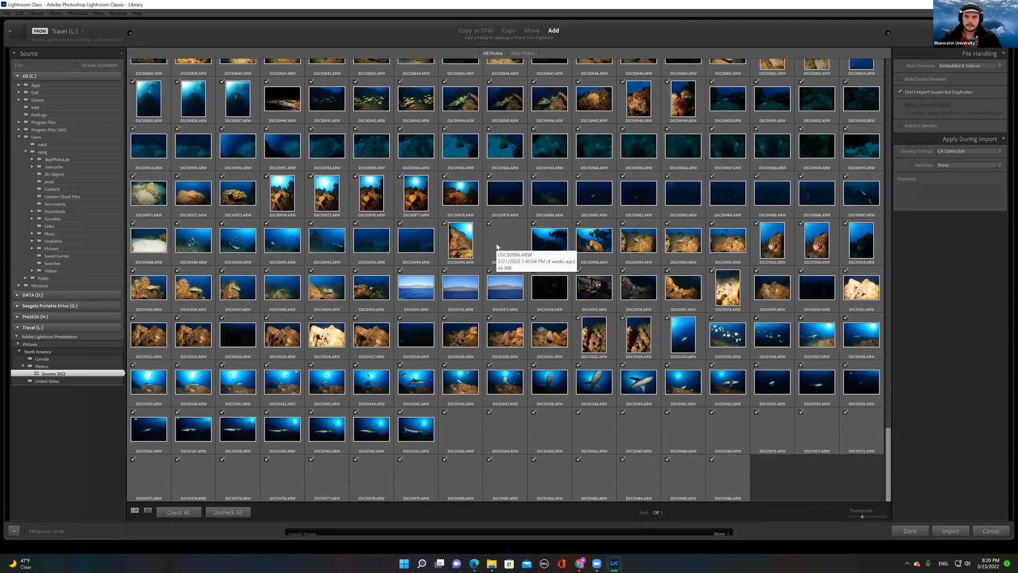
scroll(497, 246, up, 8)
scroll(497, 247, up, 15)
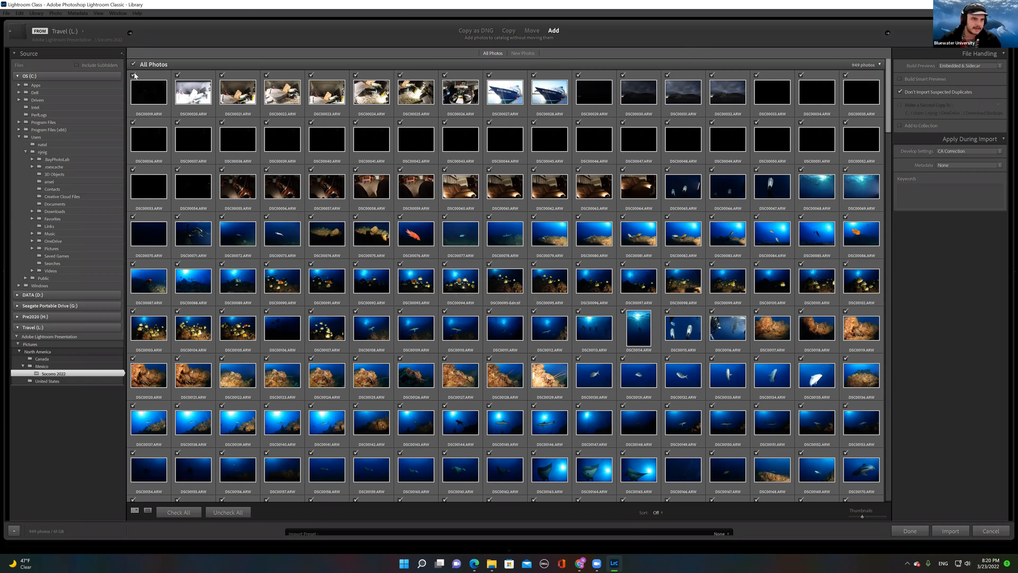
Step: Exclude the first eight photos of the first row and the first three of the second row from the import
click(132, 75)
click(132, 123)
click(177, 122)
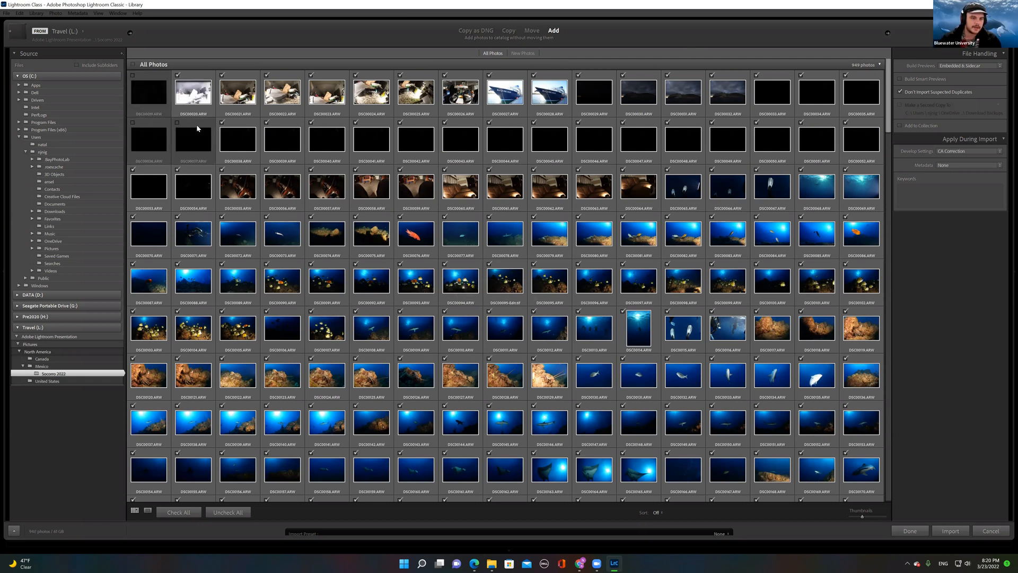
click(222, 122)
click(222, 75)
click(175, 76)
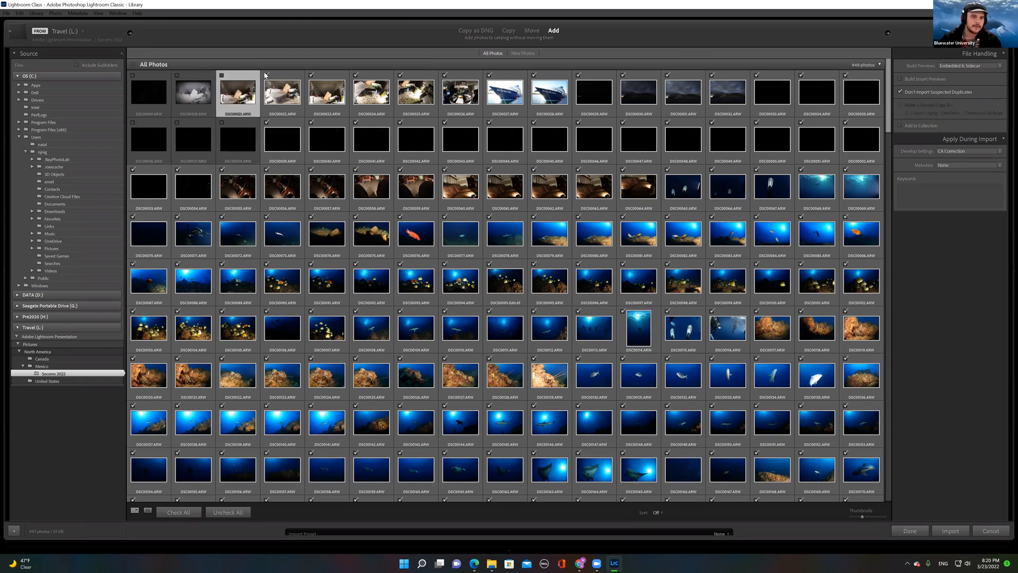
click(266, 75)
click(310, 76)
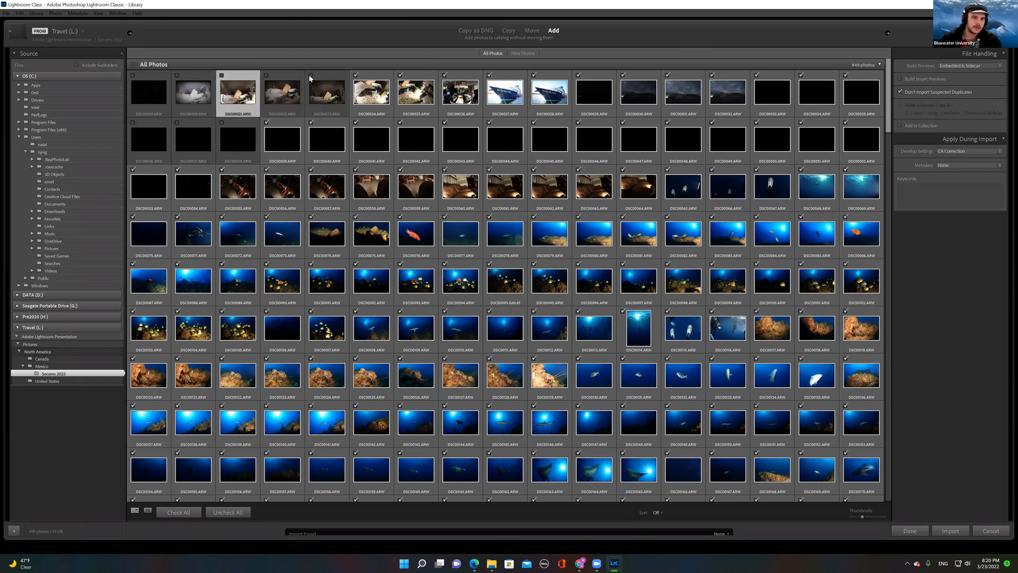
click(356, 76)
click(402, 75)
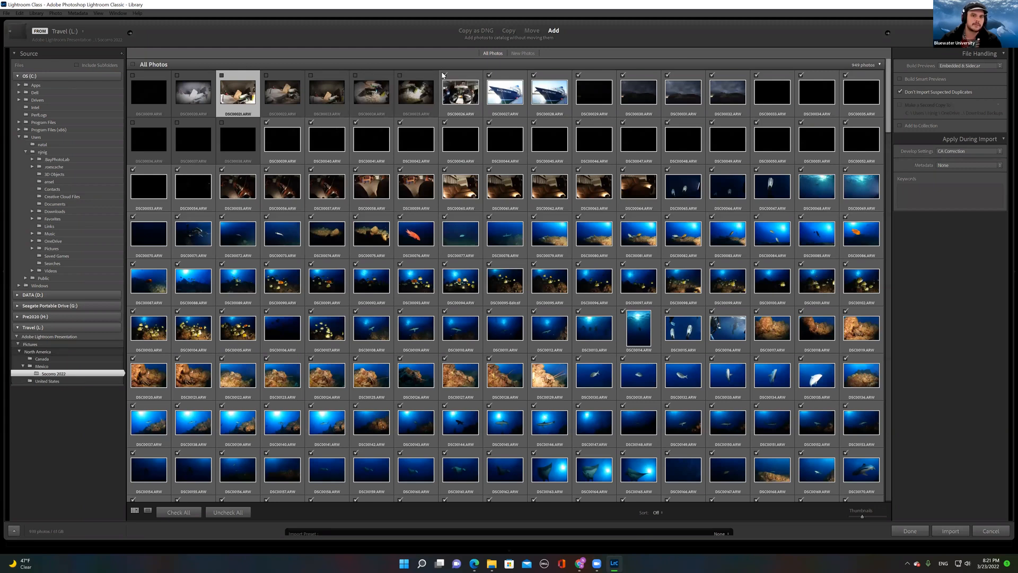
click(445, 76)
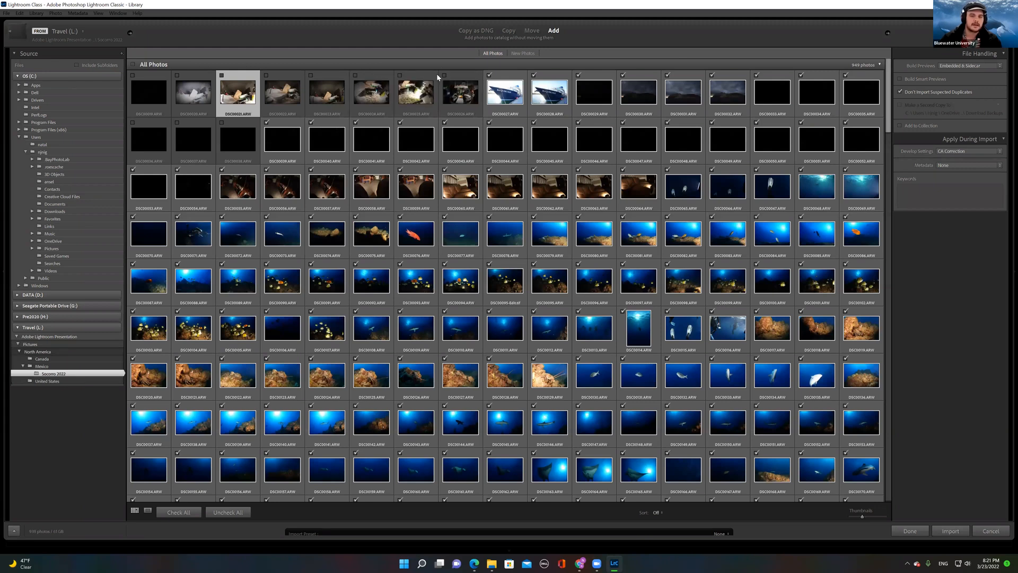
Step: Include the first eight photos of the first row in the import again
click(133, 75)
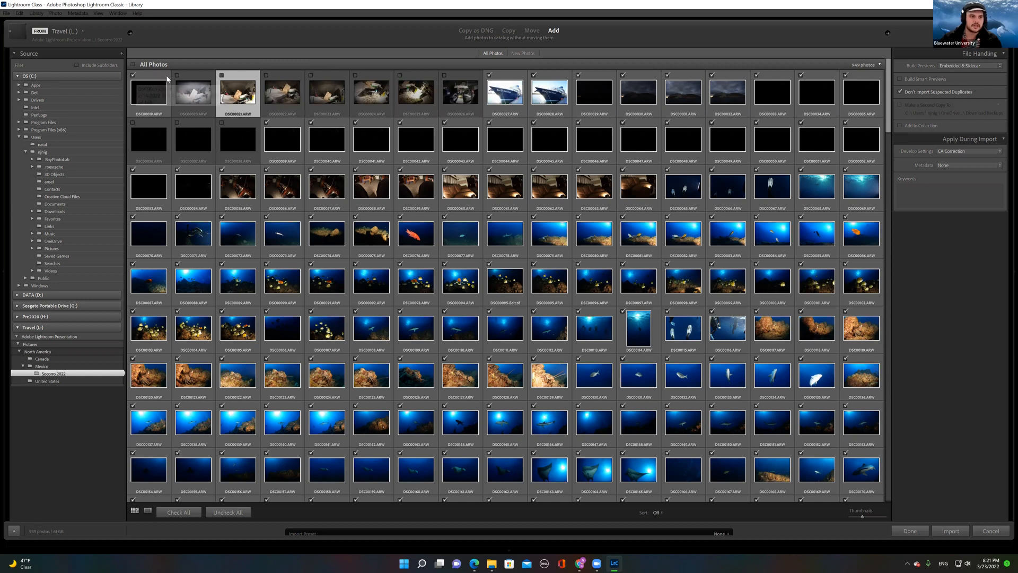
click(178, 75)
click(222, 75)
click(266, 75)
click(311, 75)
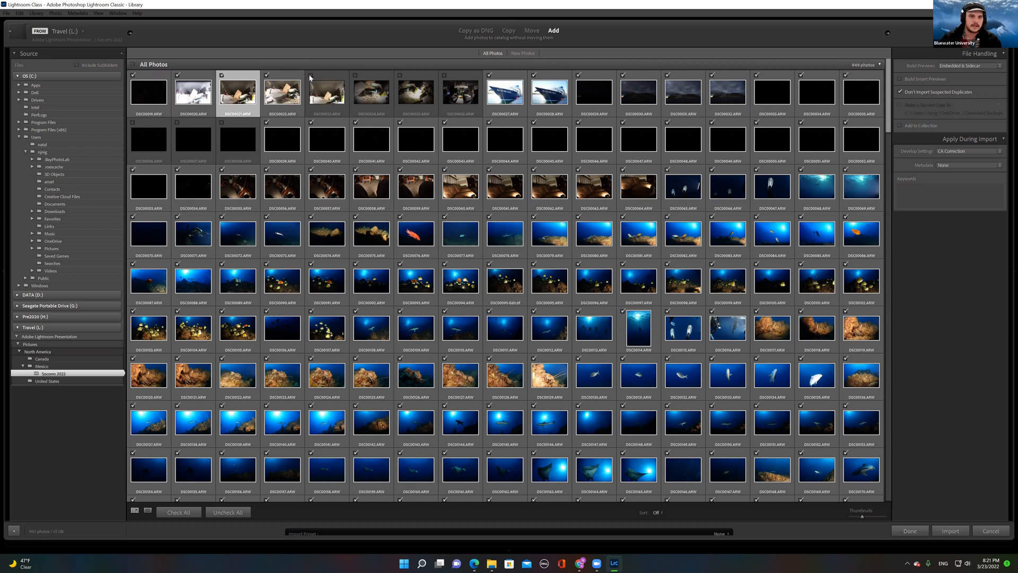
click(356, 75)
click(400, 76)
click(444, 75)
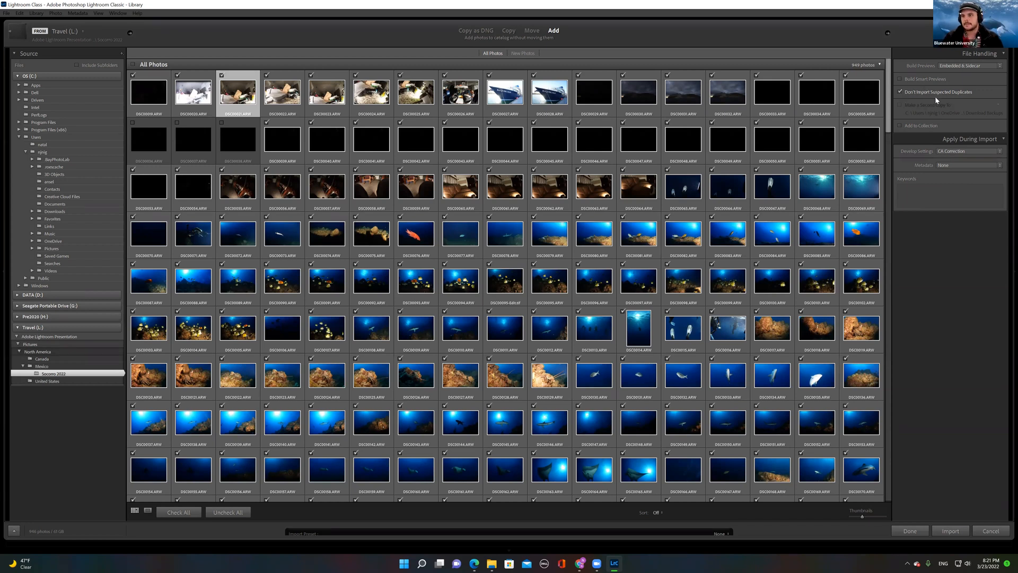
Step: Set the develop settings applied during import to None and view the list of available presets
click(960, 153)
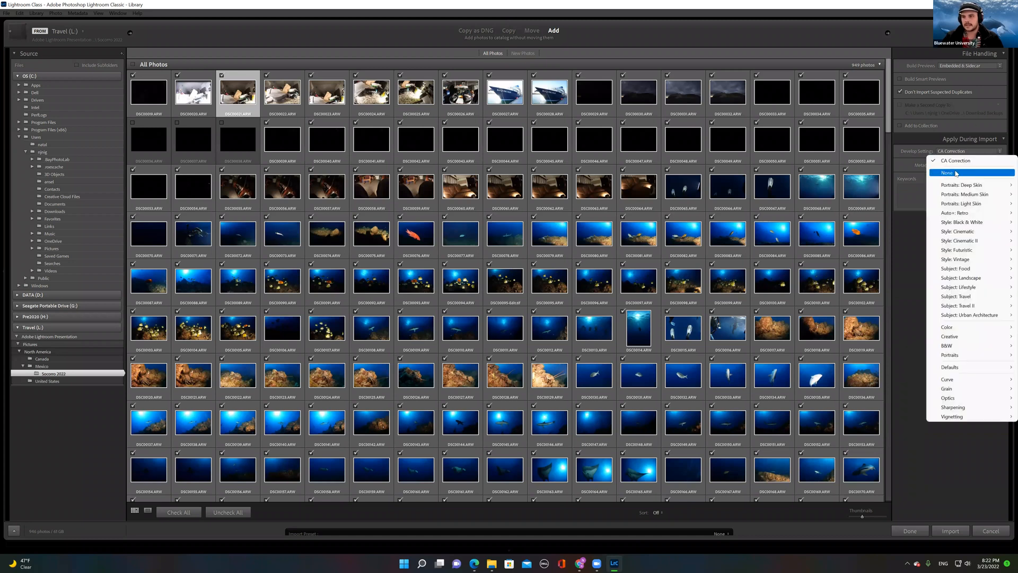
click(958, 168)
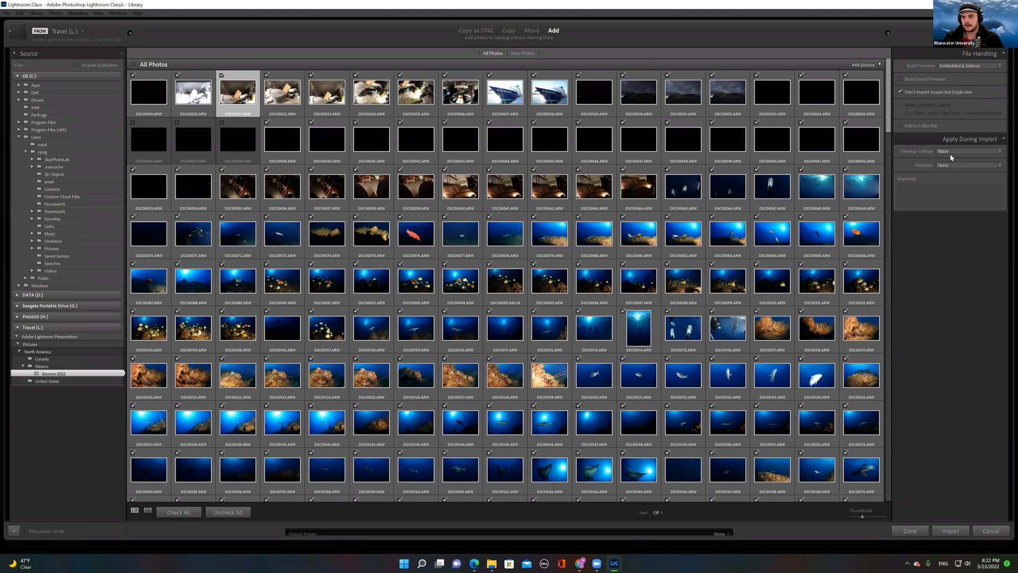
click(950, 152)
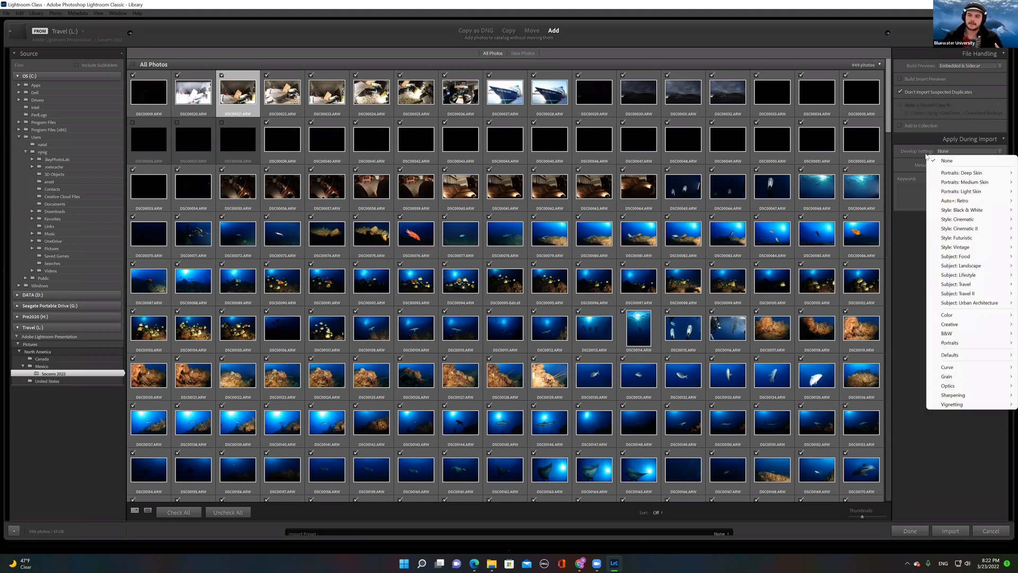
click(922, 155)
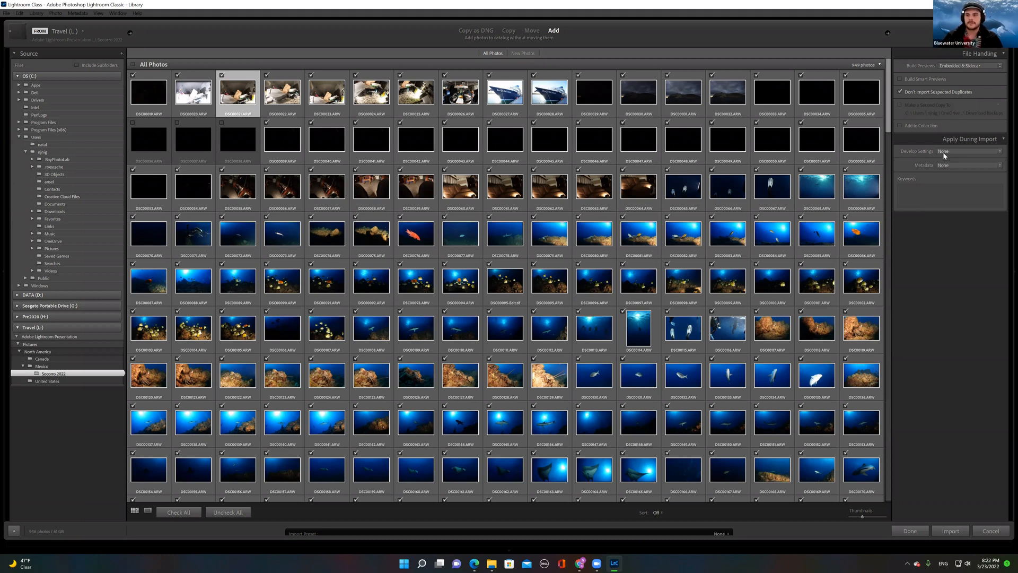
Step: Set the develop settings applied during import to the CA Correction preset from the Optics group
click(944, 155)
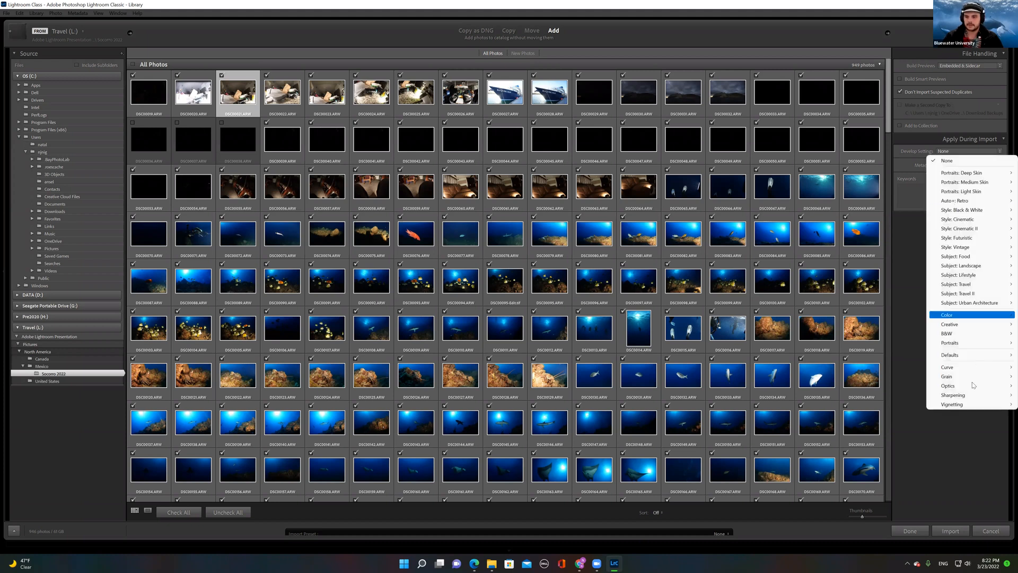
mouse_move(963, 386)
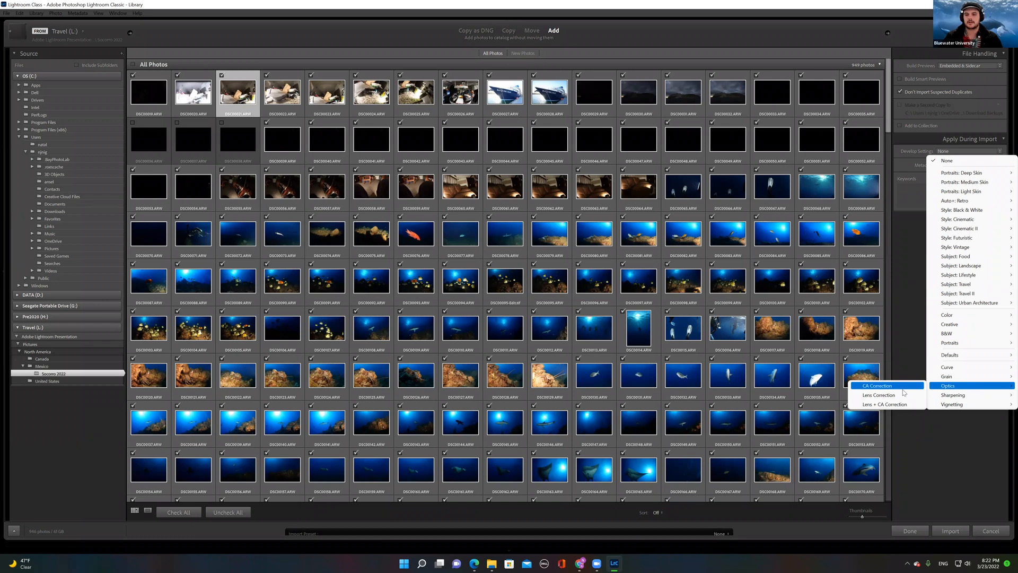
click(903, 388)
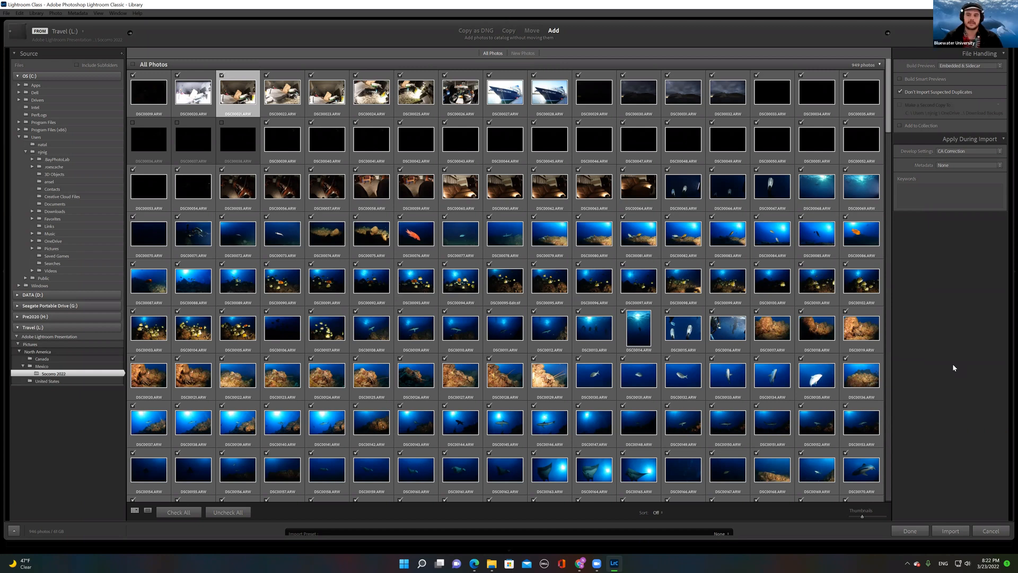
Step: Examine the metadata fields offered for a new import metadata preset, from Basic Info to Keywords, without creating the preset
click(982, 197)
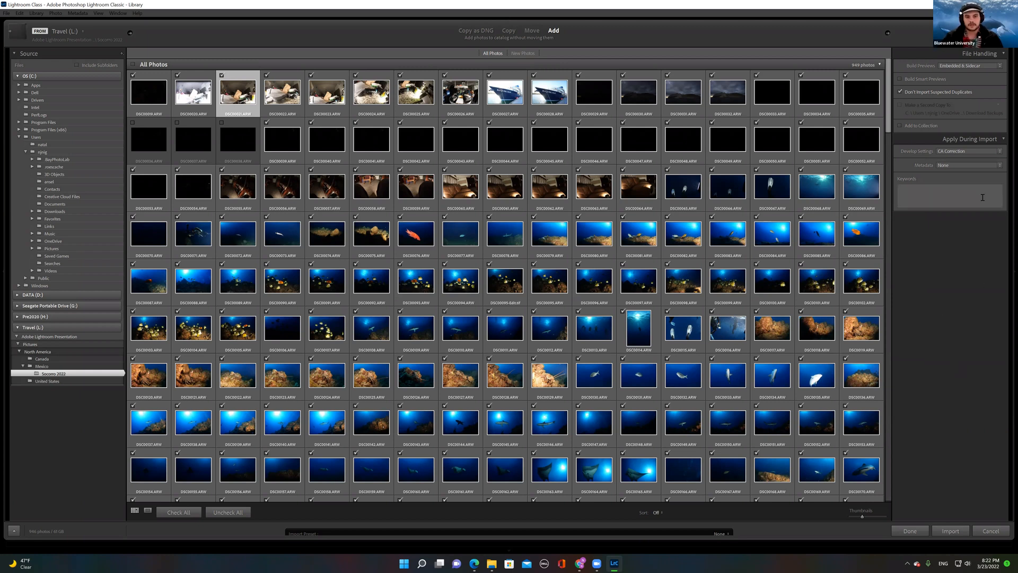
click(948, 167)
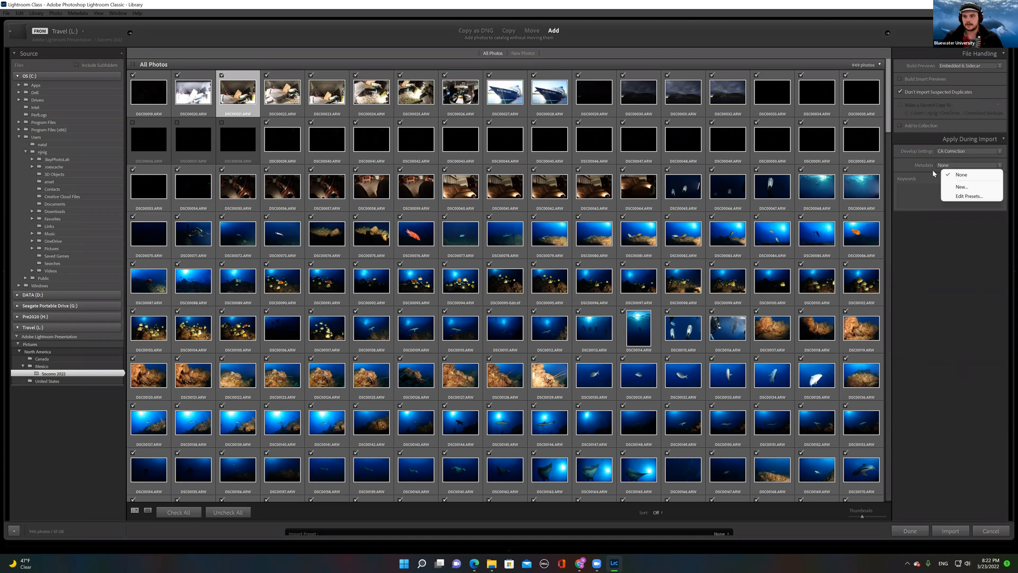
click(927, 173)
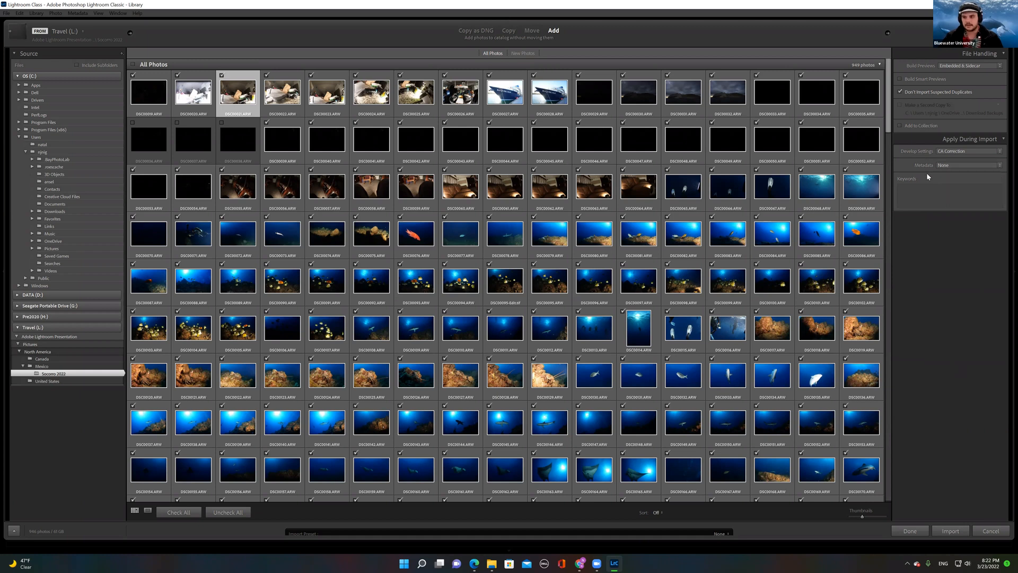
click(956, 163)
click(961, 190)
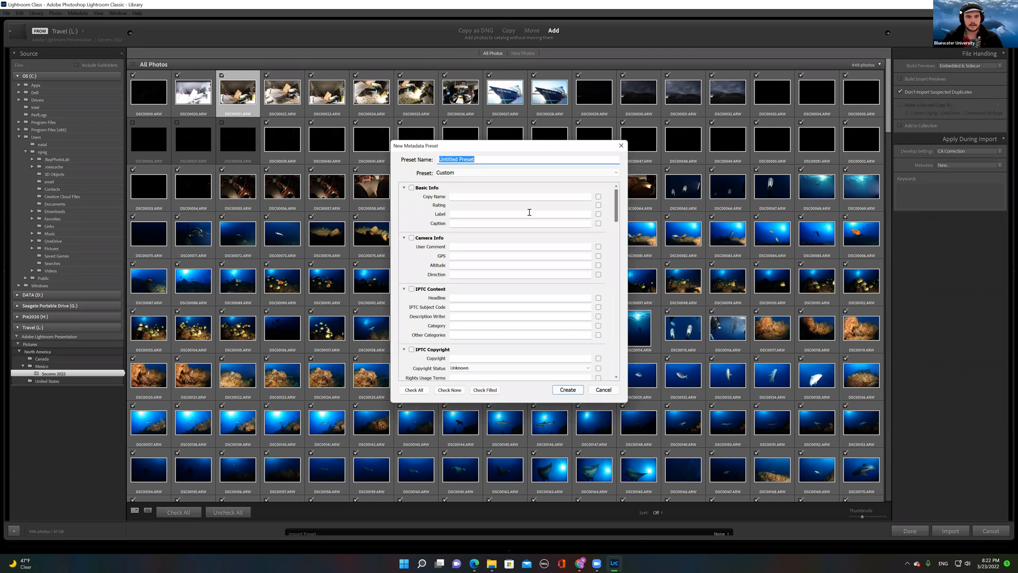
click(468, 252)
click(460, 258)
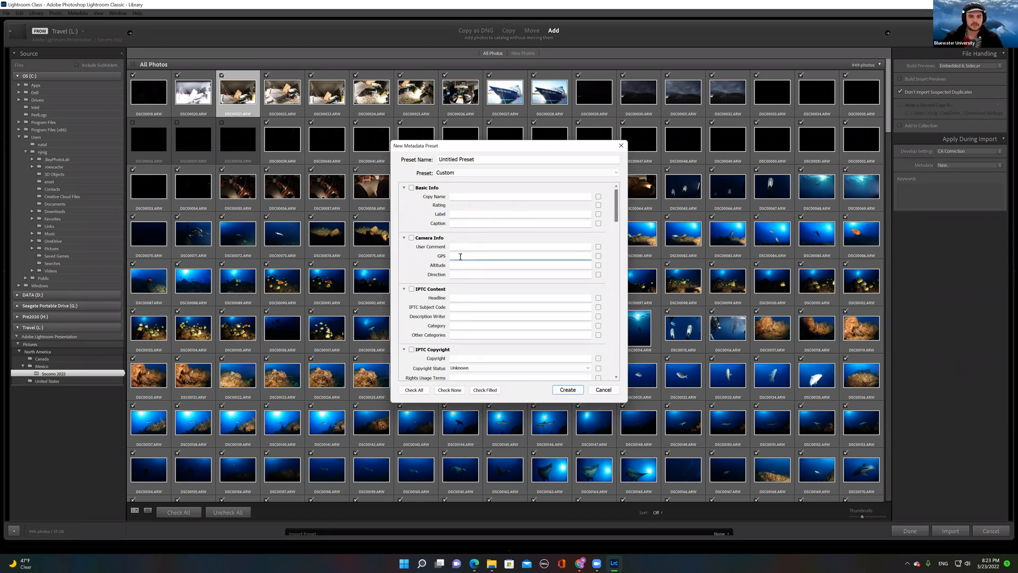
scroll(465, 256, down, 10)
scroll(466, 257, up, 10)
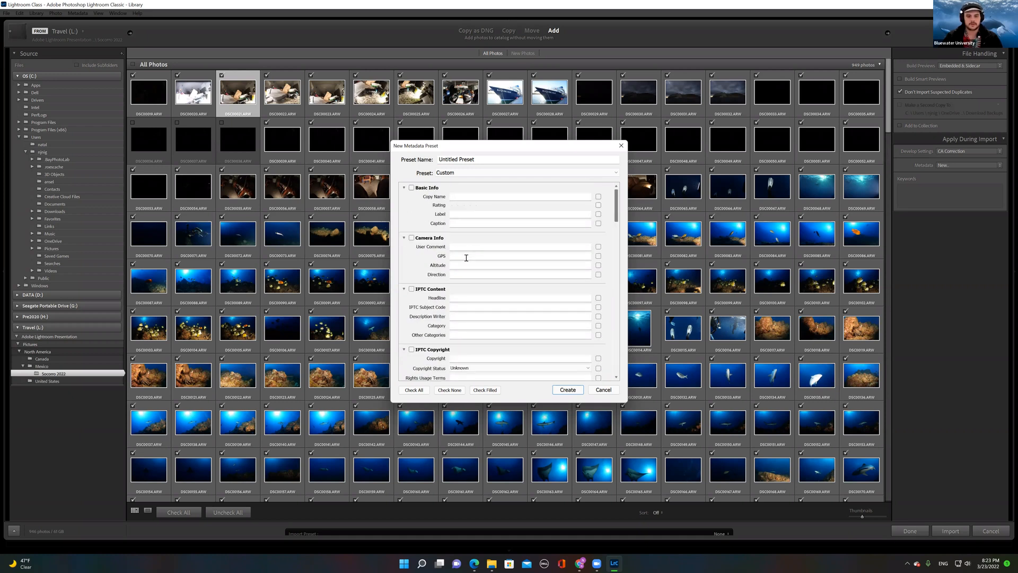
scroll(466, 258, down, 10)
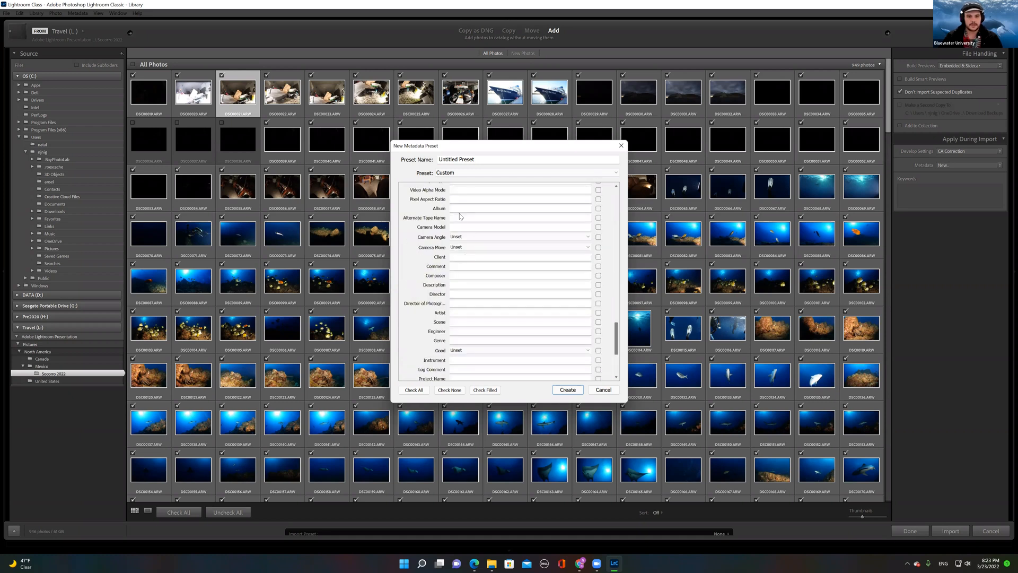
scroll(463, 328, down, 3)
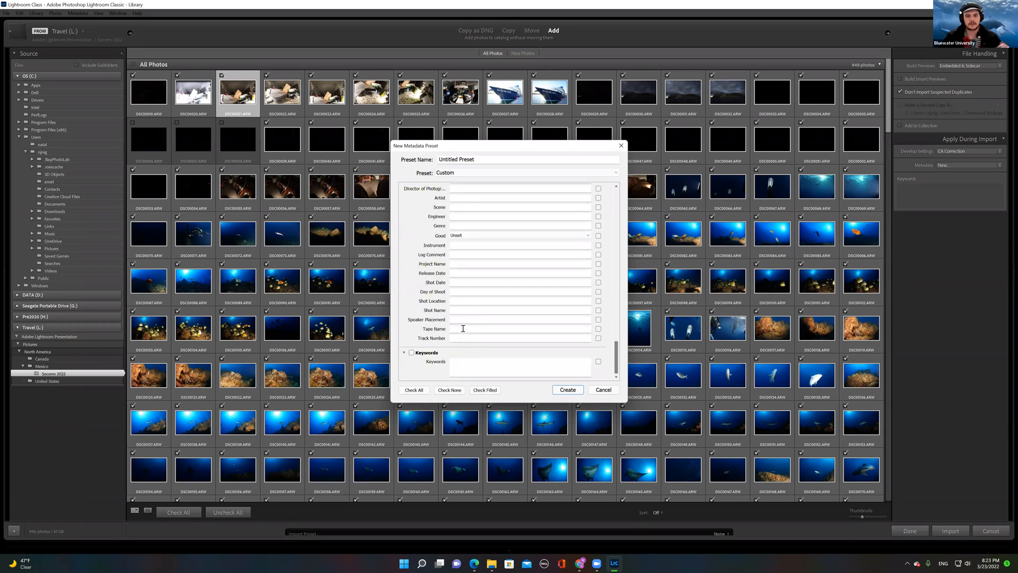
scroll(463, 331, up, 5)
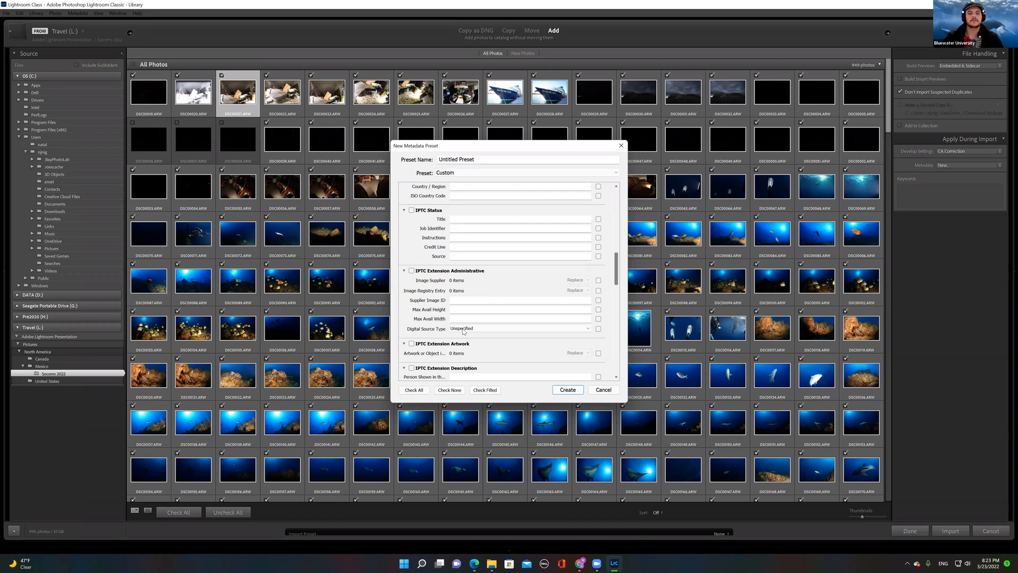
click(621, 146)
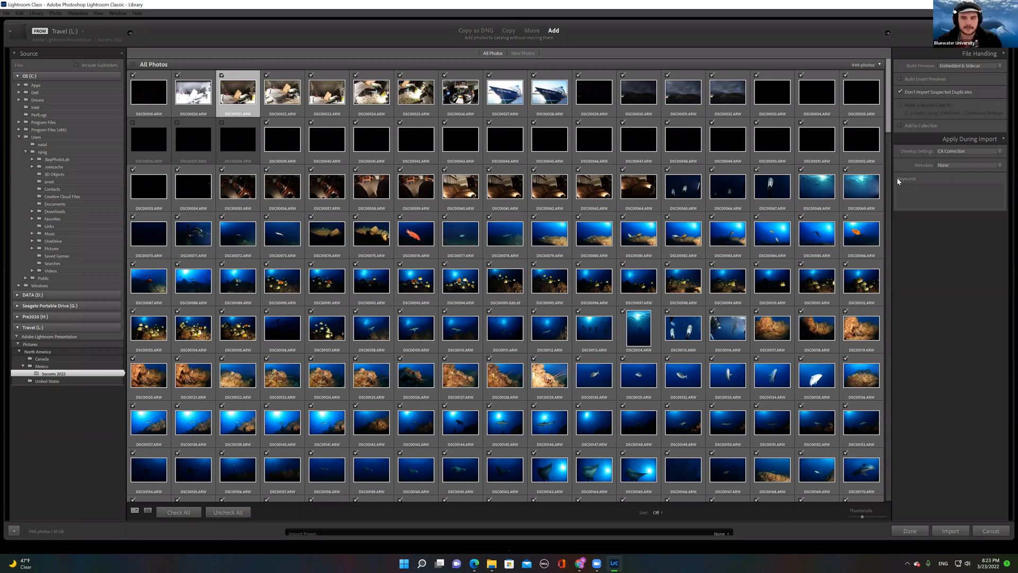
Step: Add the import keywords "Mexico, underwater, scuba diving, sony, winter, february"
click(948, 173)
text(Mexico, underwater)
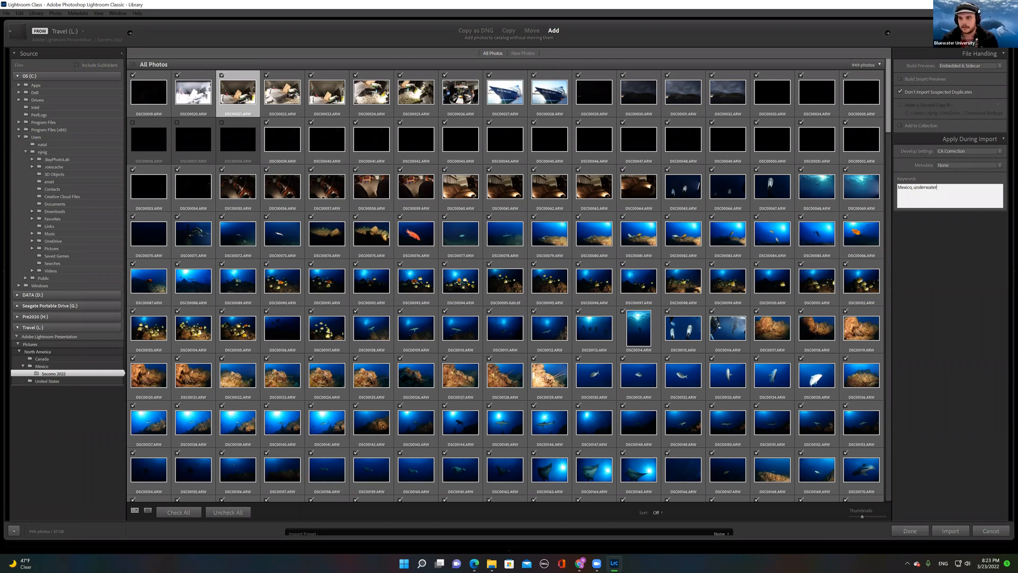
text(, scuba diving, sony)
text(, winter, february)
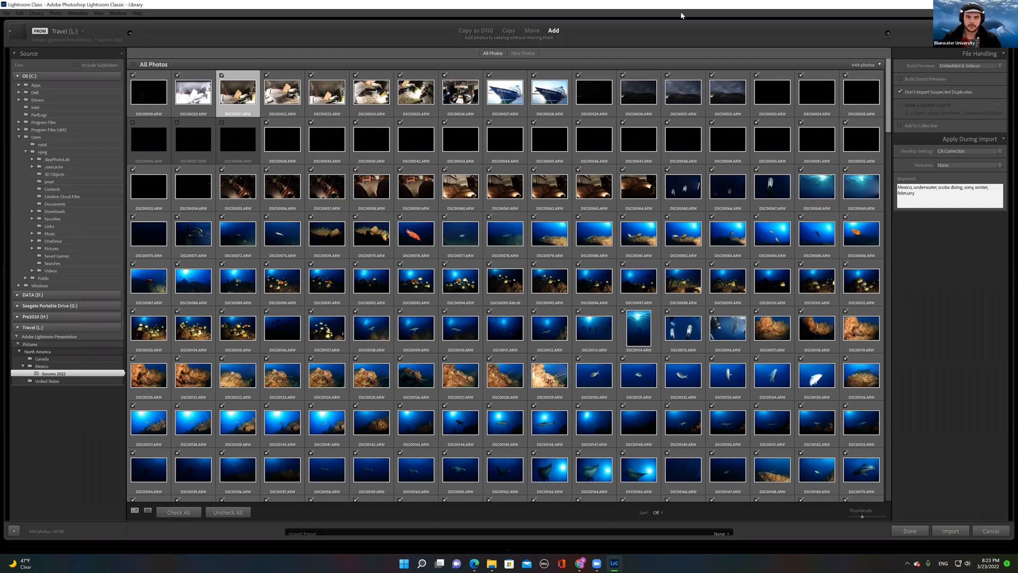
Step: Look through the checked Socorro 2022 photos and import them into the catalog
scroll(749, 328, down, 20)
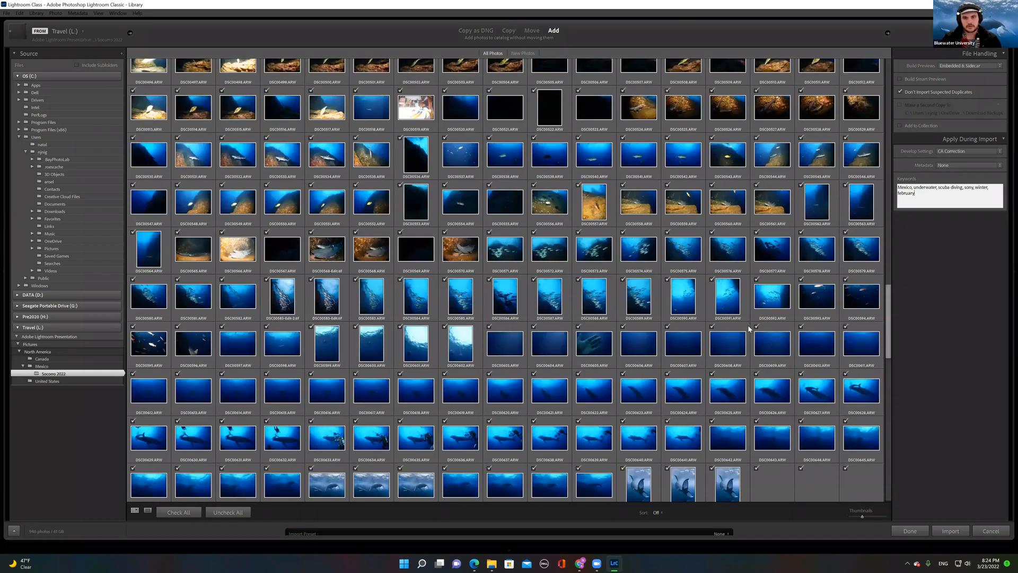
scroll(748, 329, down, 5)
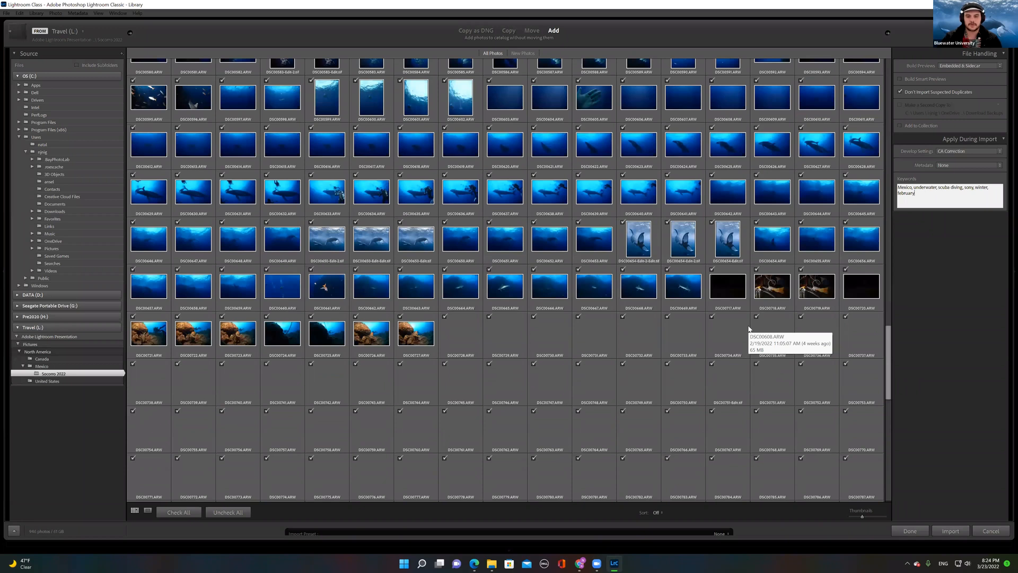
scroll(749, 329, down, 3)
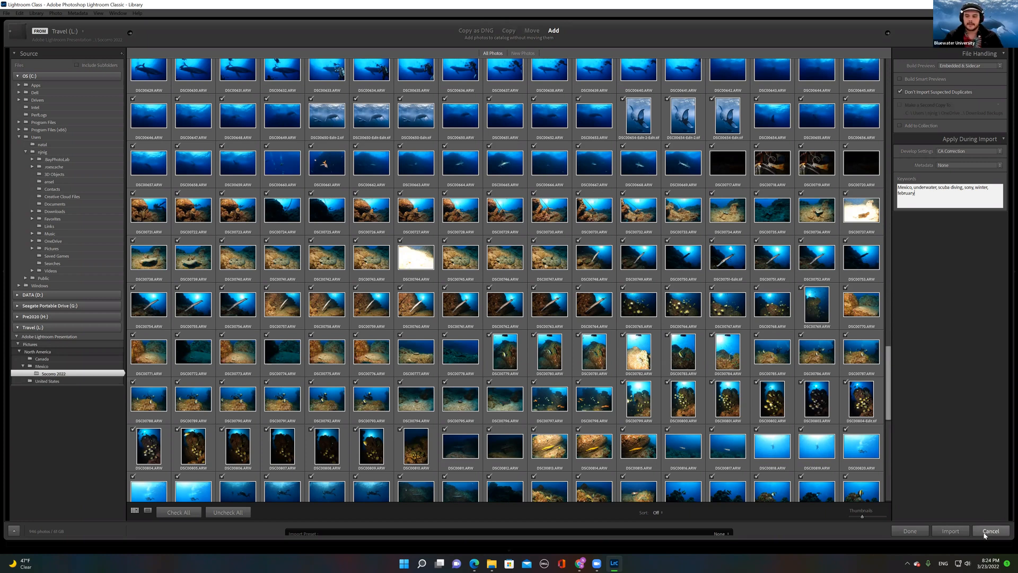
click(951, 531)
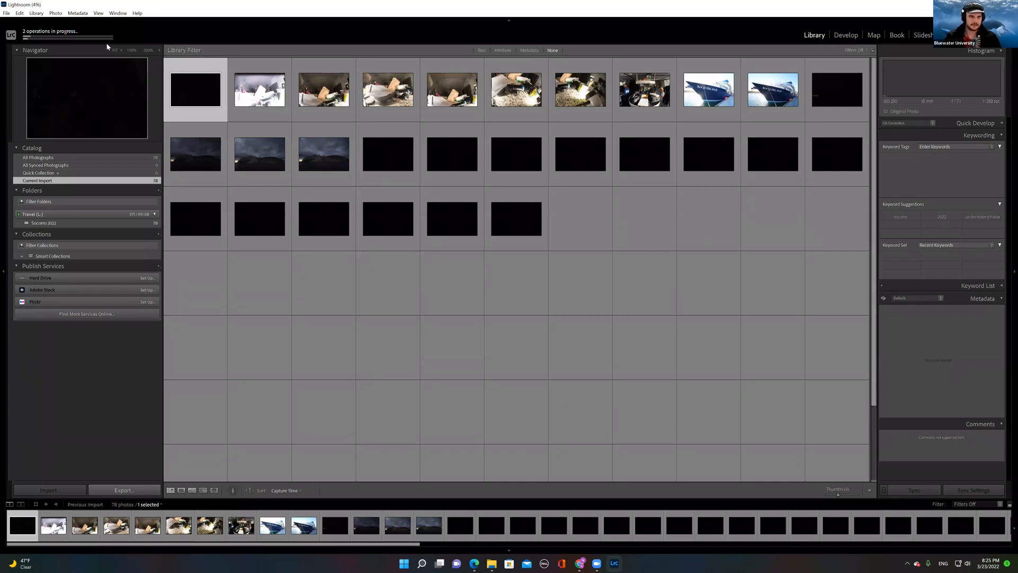
Step: Check Lightroom's CPU, memory and disk usage in Task Manager during the import and close Task Manager again
key(ctrl+shift+Escape)
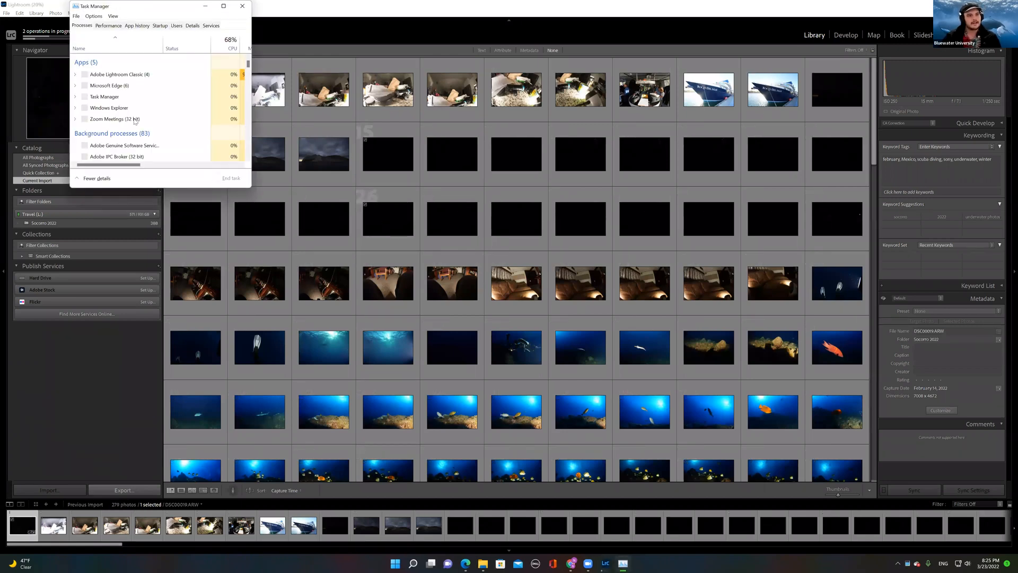
drag(129, 163, 157, 163)
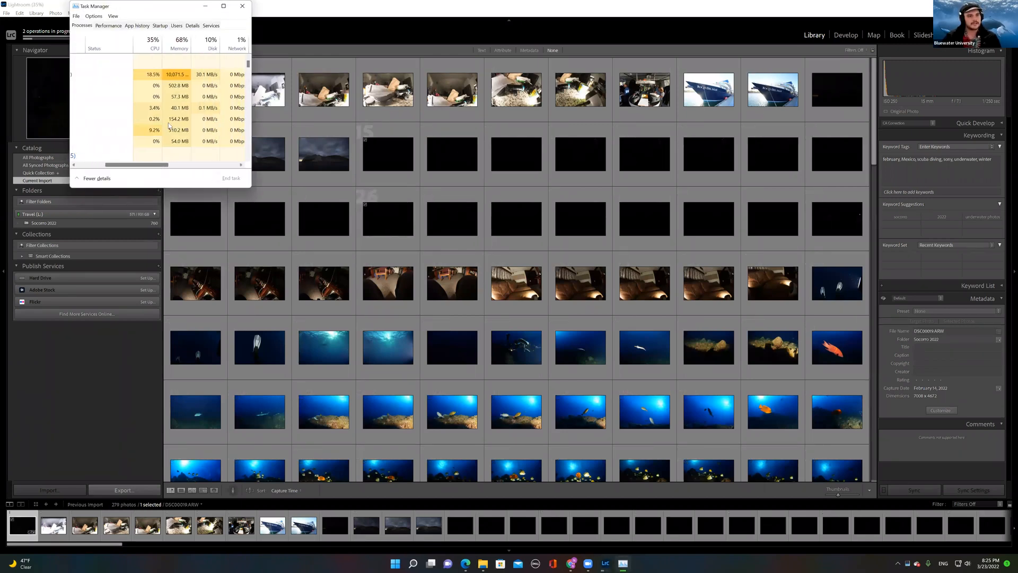
click(242, 6)
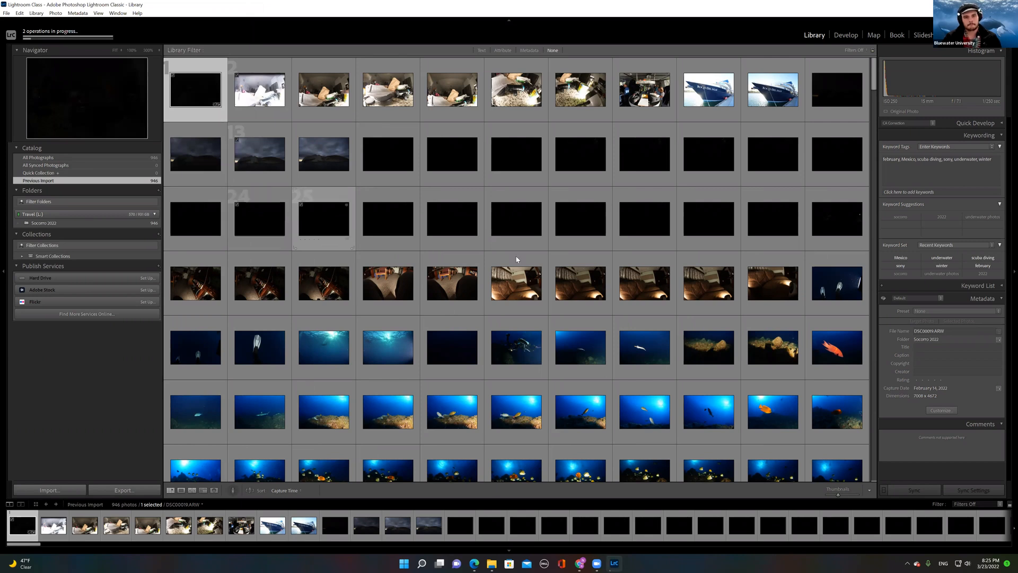
Step: Show the Mexico and North America parent folders above Socorro 2022 in the catalog's folder list and select the Socorro 2022 folder
scroll(637, 295, down, 15)
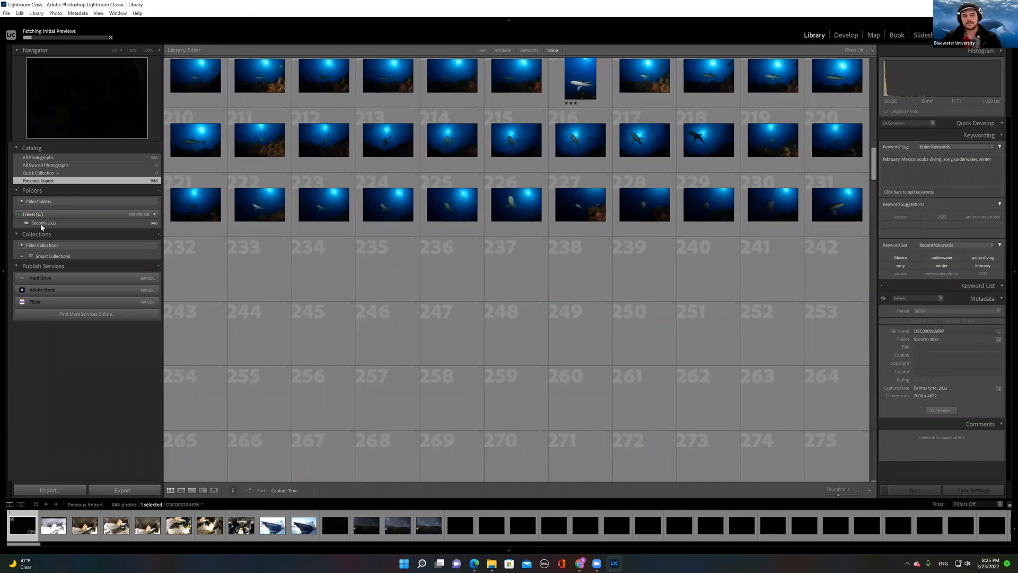
click(42, 223)
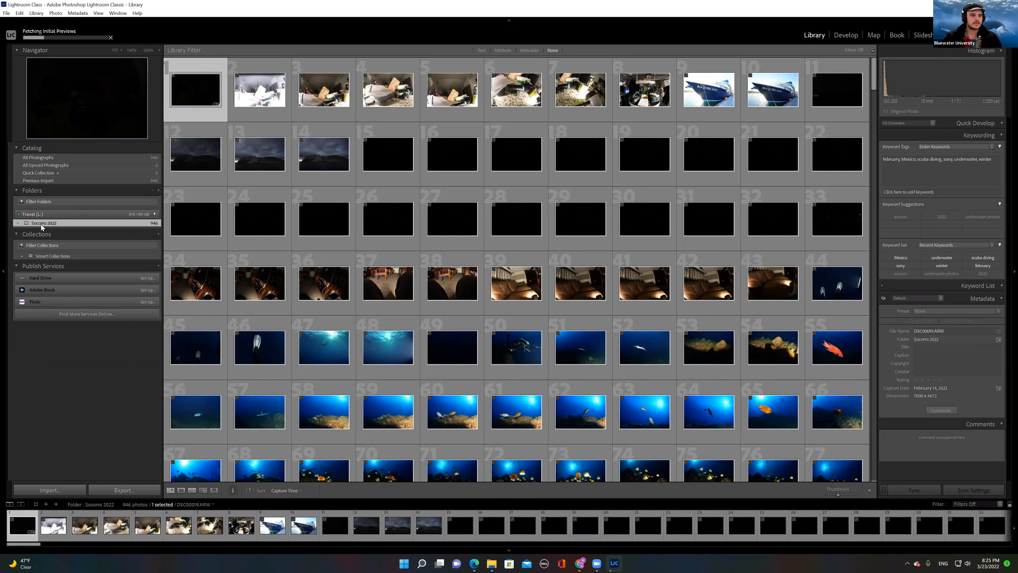
right_click(41, 225)
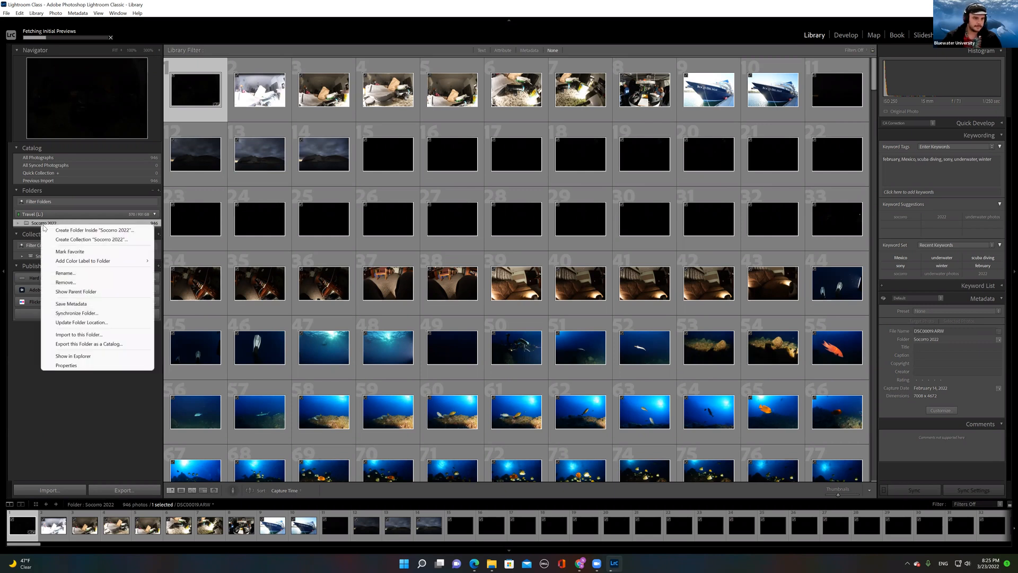
click(93, 291)
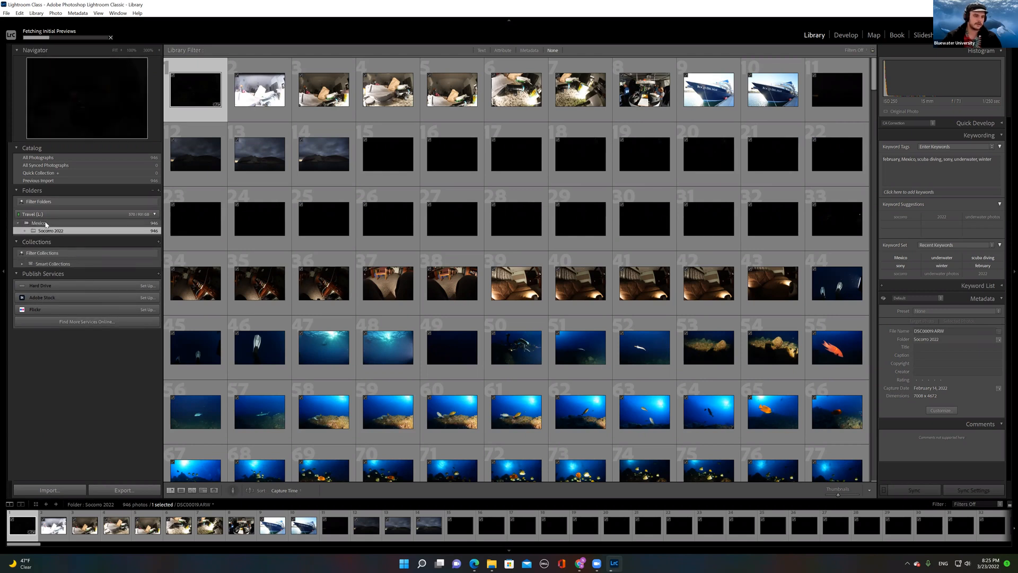
right_click(45, 223)
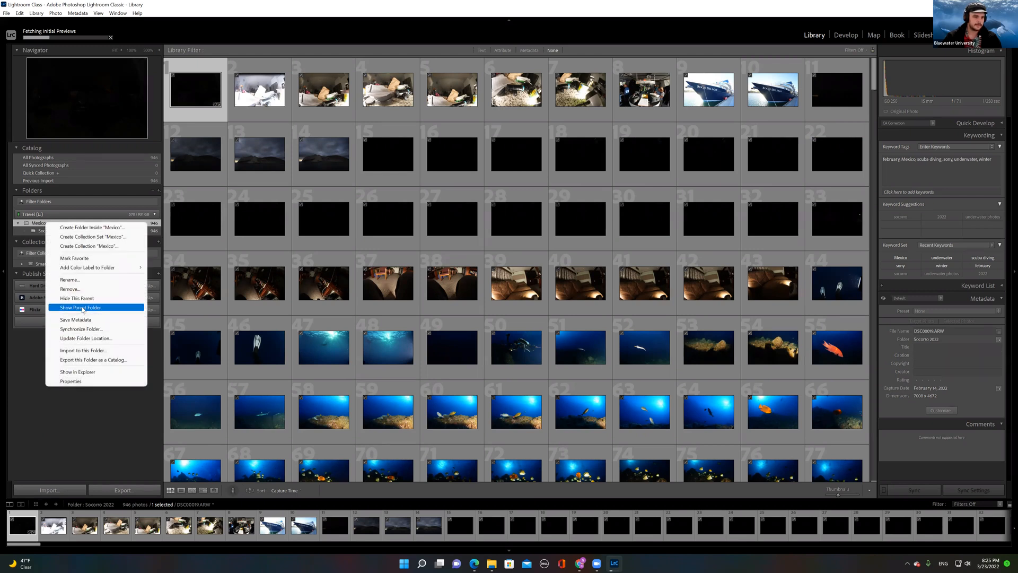
click(82, 308)
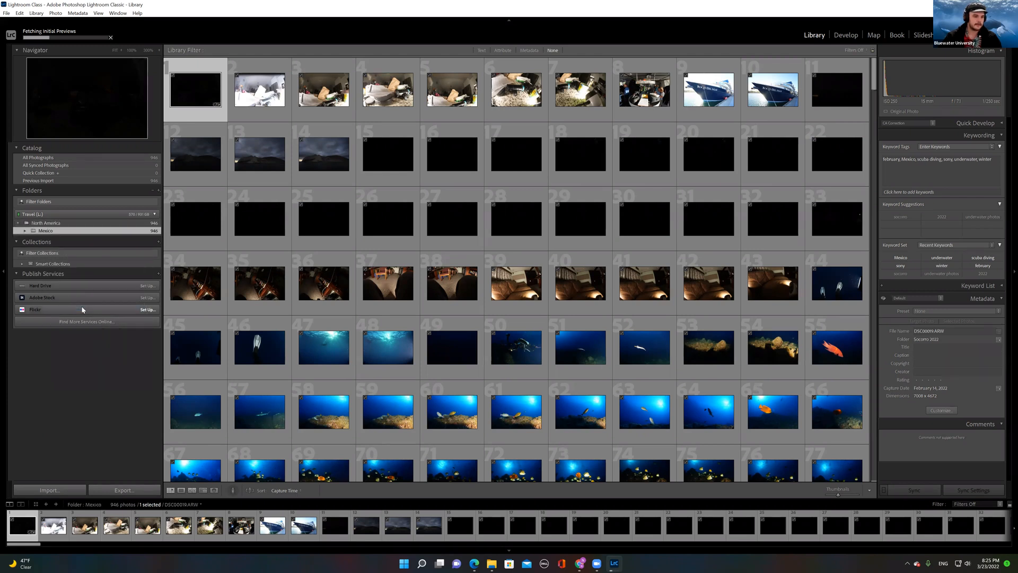
click(47, 231)
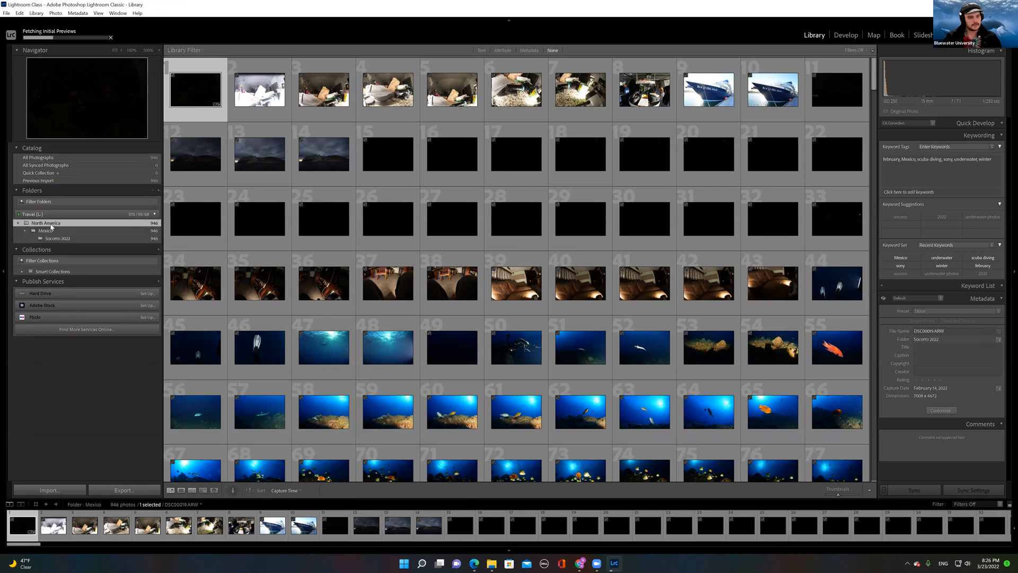
click(48, 238)
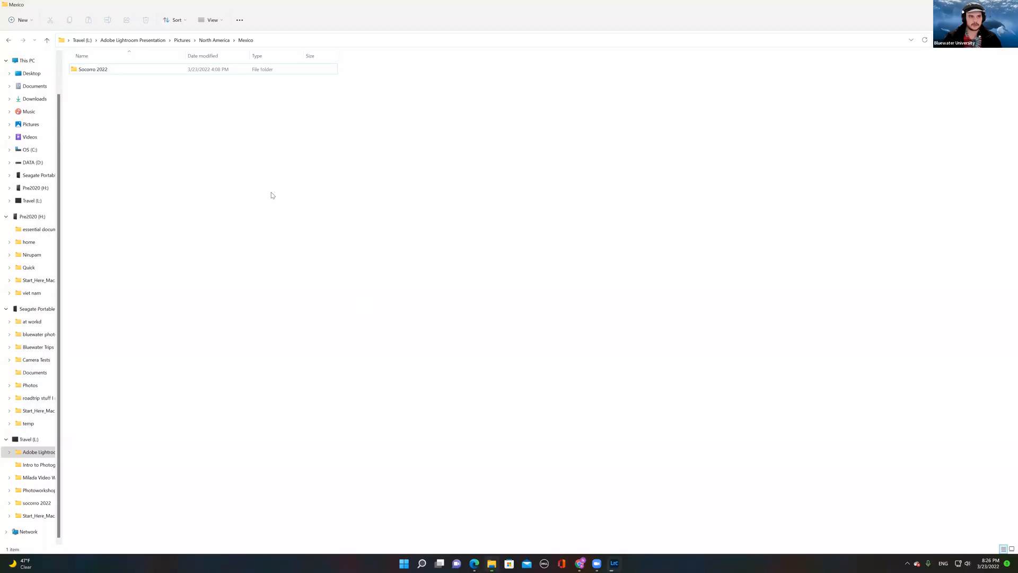
Step: Switch to File Explorer, view the photo files in Socorro 2022 and go back up to the North America folder before returning to Lightroom Classic
click(491, 563)
double_click(206, 70)
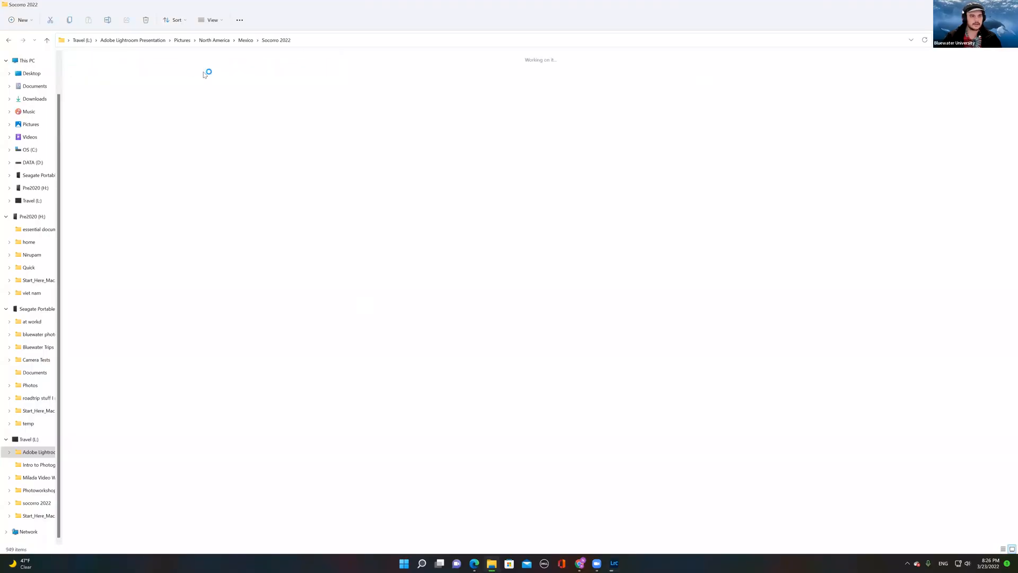
click(181, 69)
right_click(184, 71)
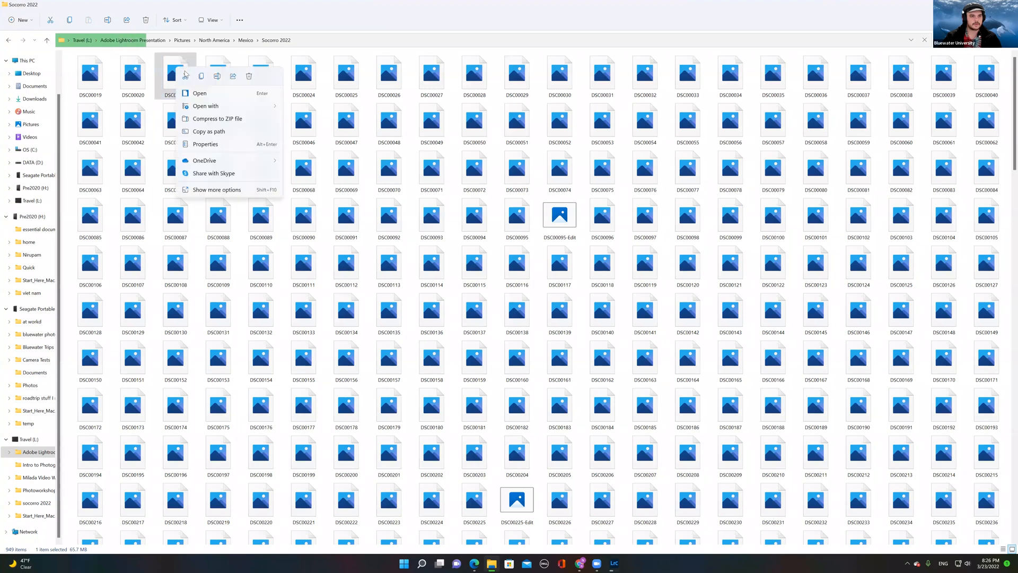
click(223, 42)
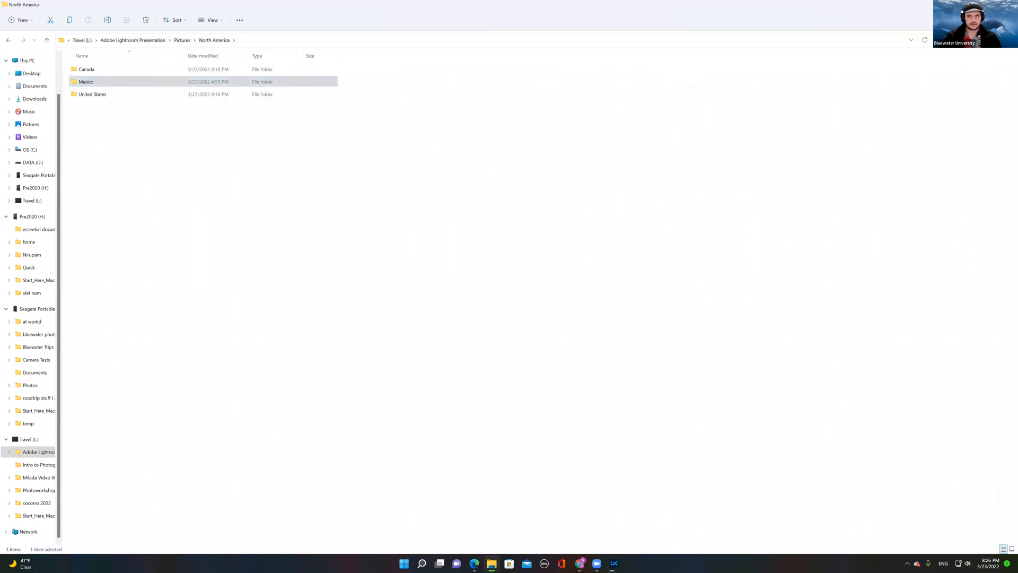
click(972, 5)
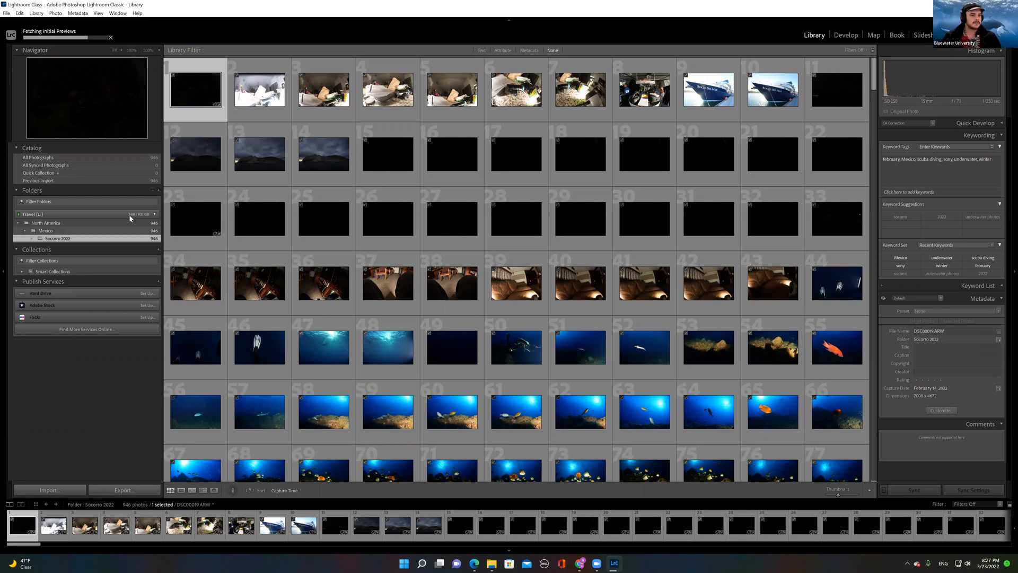
click(158, 190)
click(189, 31)
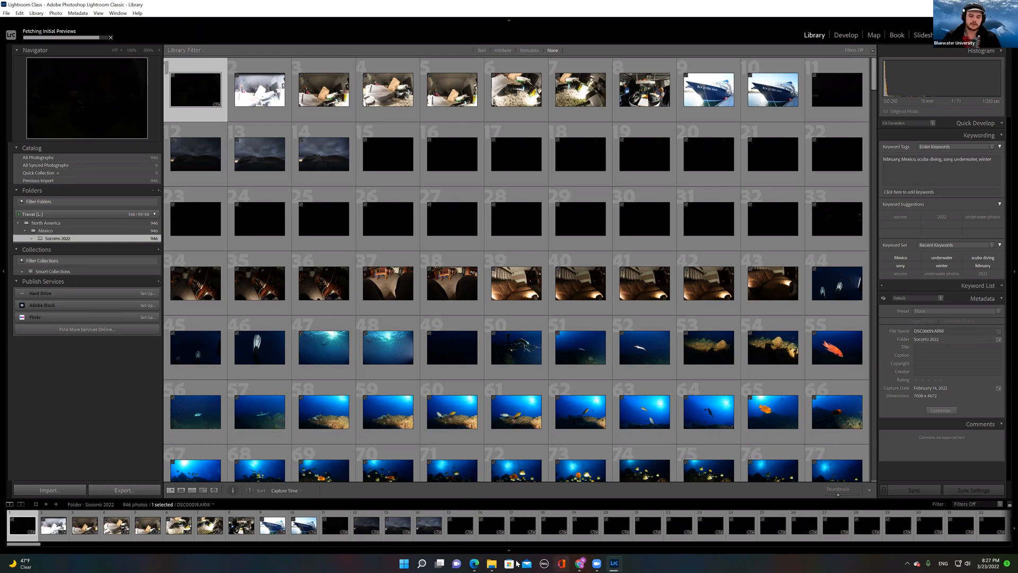
Step: Create a folder named day2 inside Mexico's Socorro 2022 folder in File Explorer and check Lightroom Classic's folder list for it
click(491, 563)
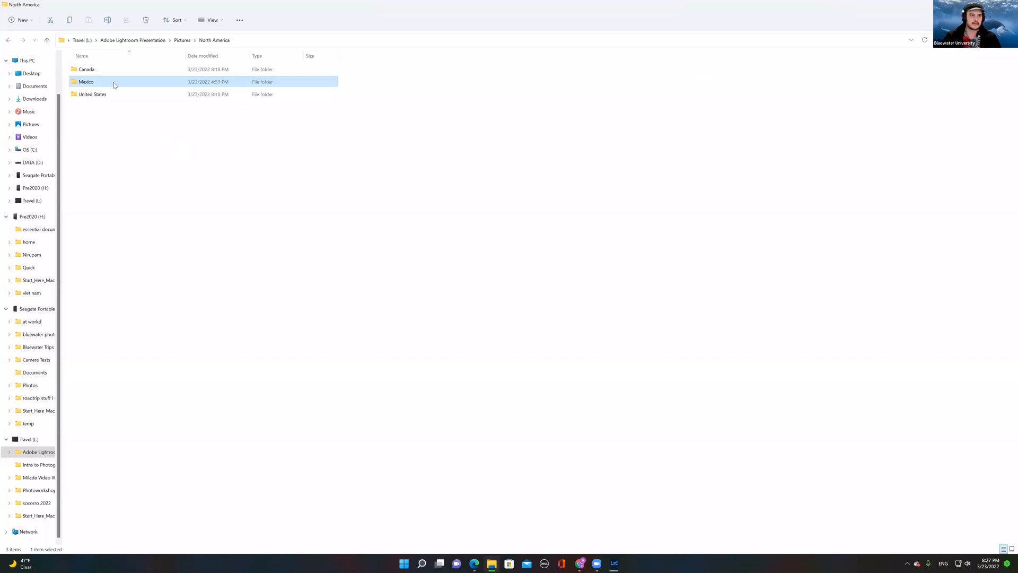
double_click(100, 80)
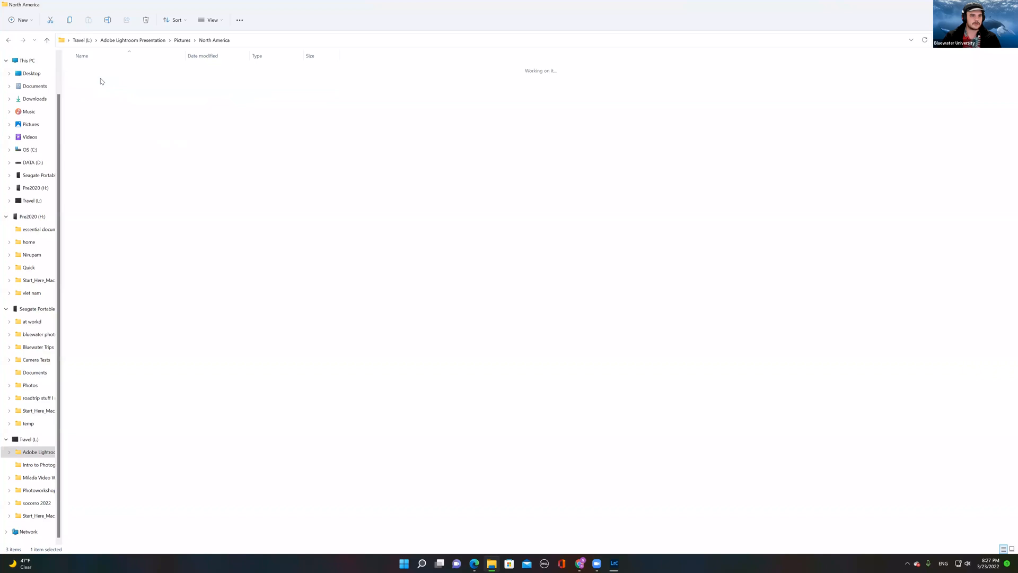
right_click(71, 74)
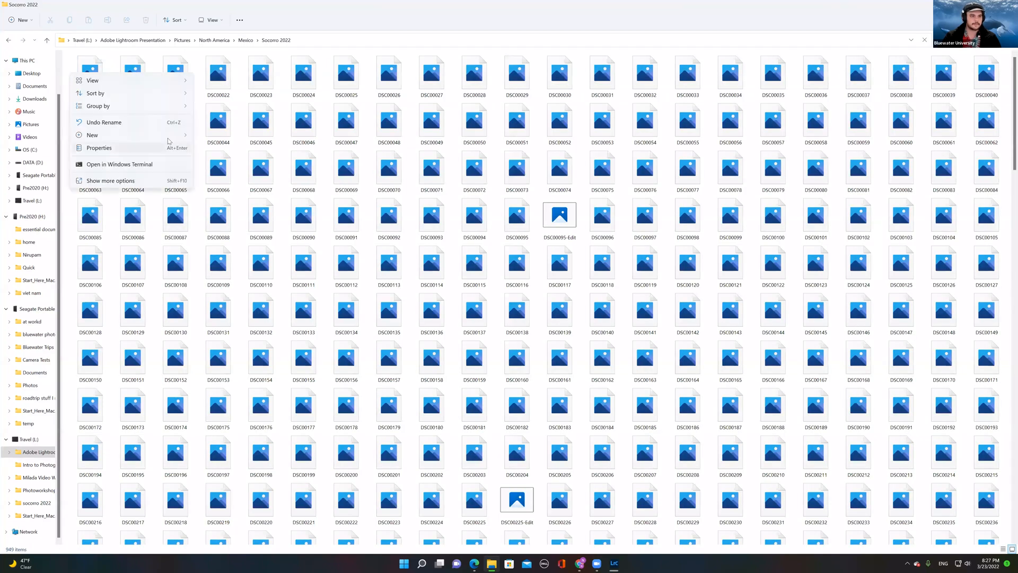
mouse_move(172, 136)
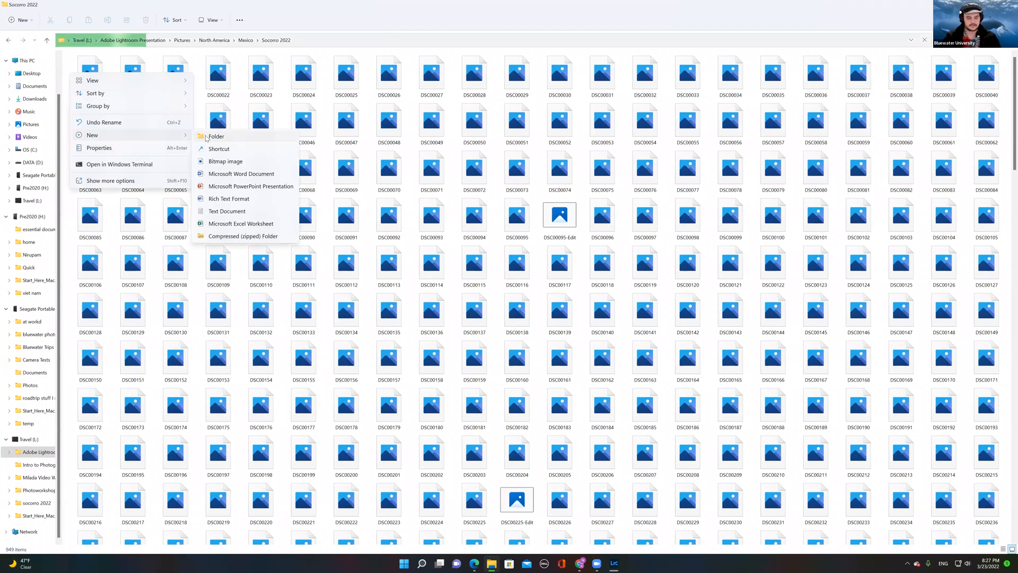
click(206, 137)
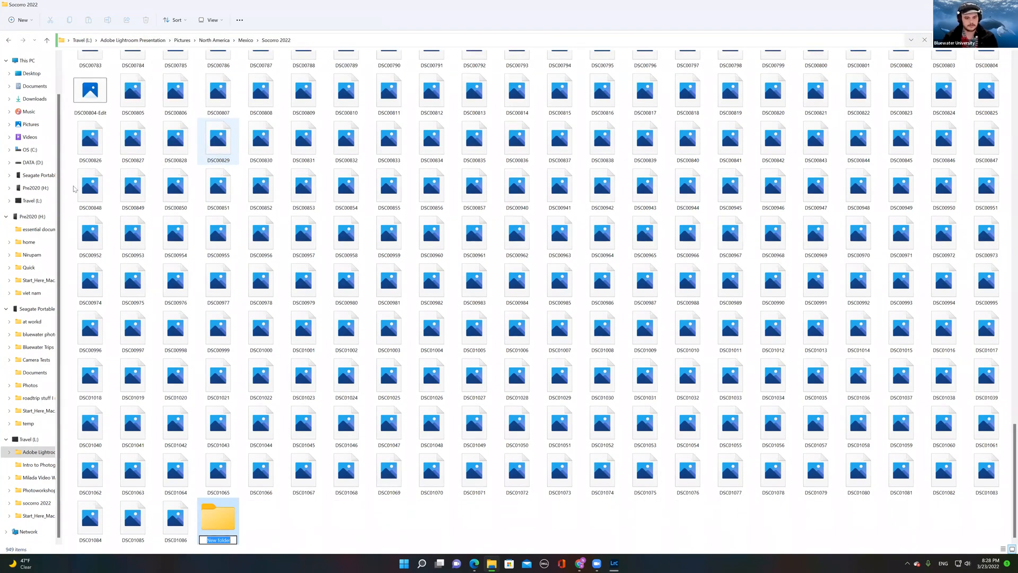
text(day2)
click(252, 534)
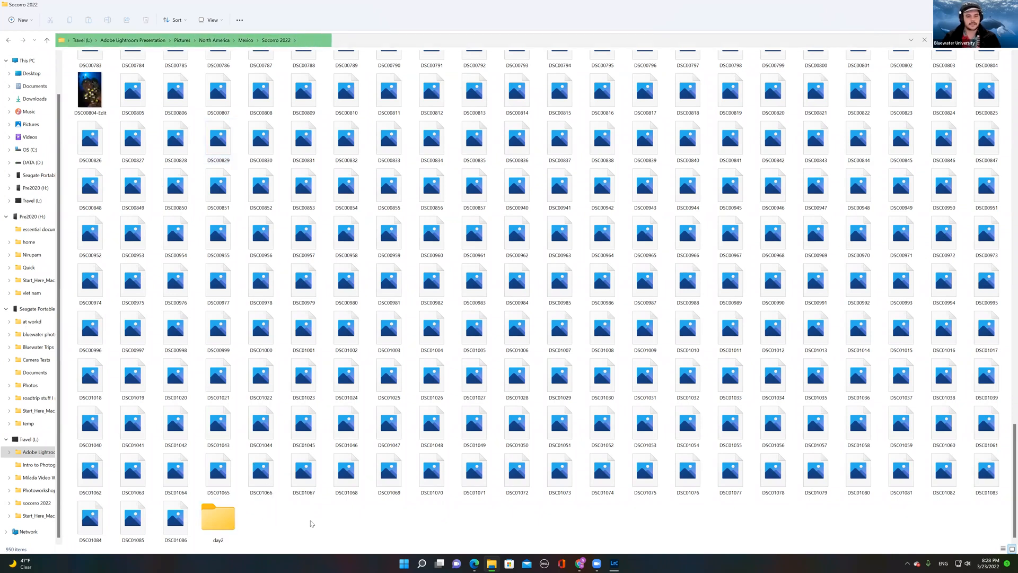
click(614, 563)
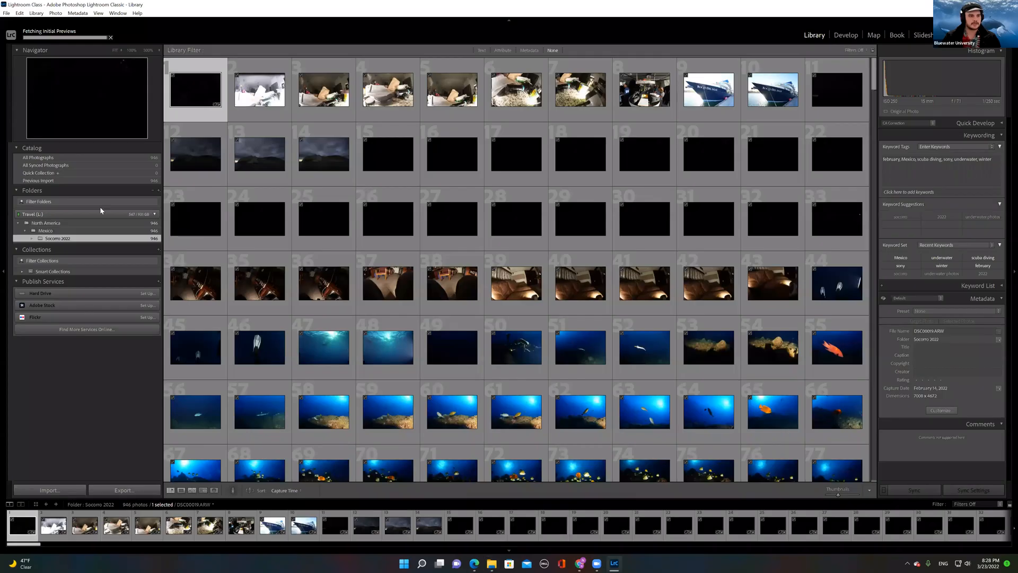
click(17, 226)
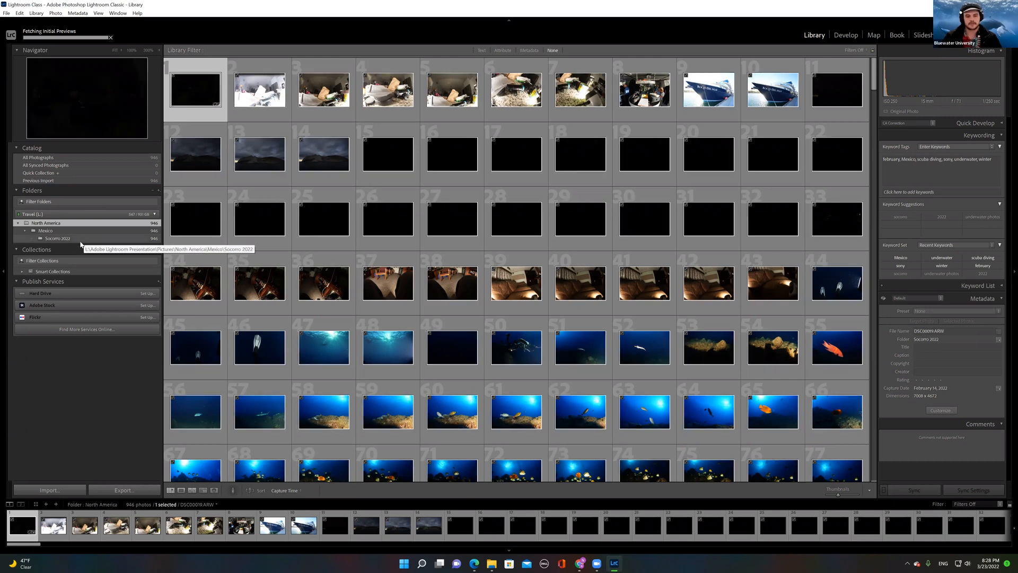
Step: Switch back to File Explorer and delete the day2 folder from Socorro 2022
click(491, 562)
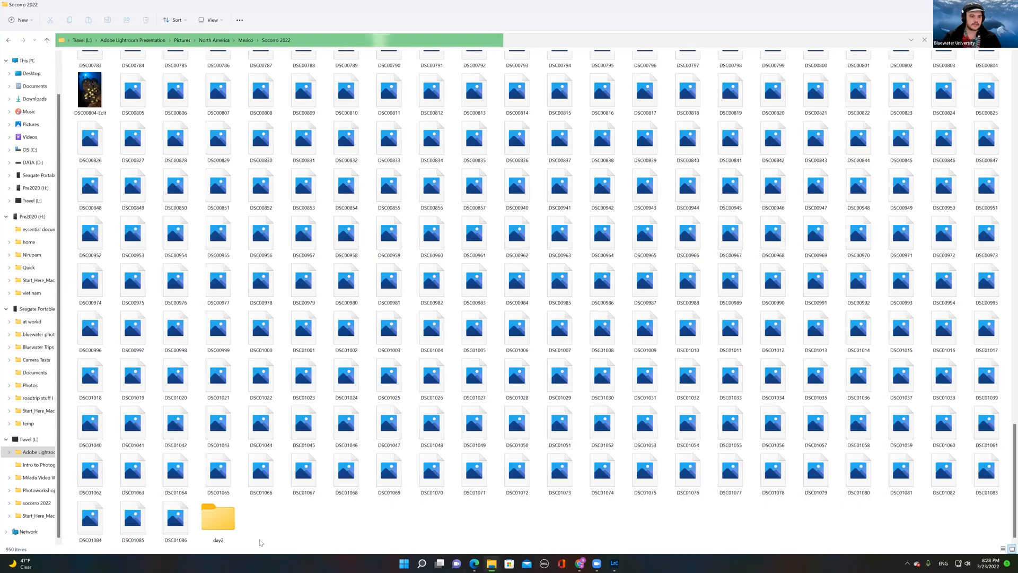
click(228, 518)
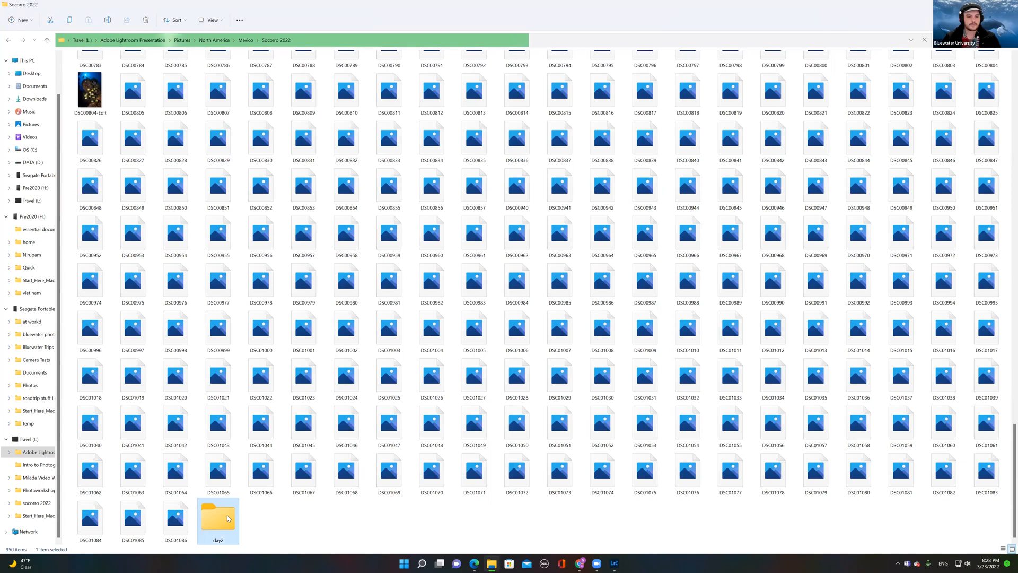
key(Delete)
click(536, 307)
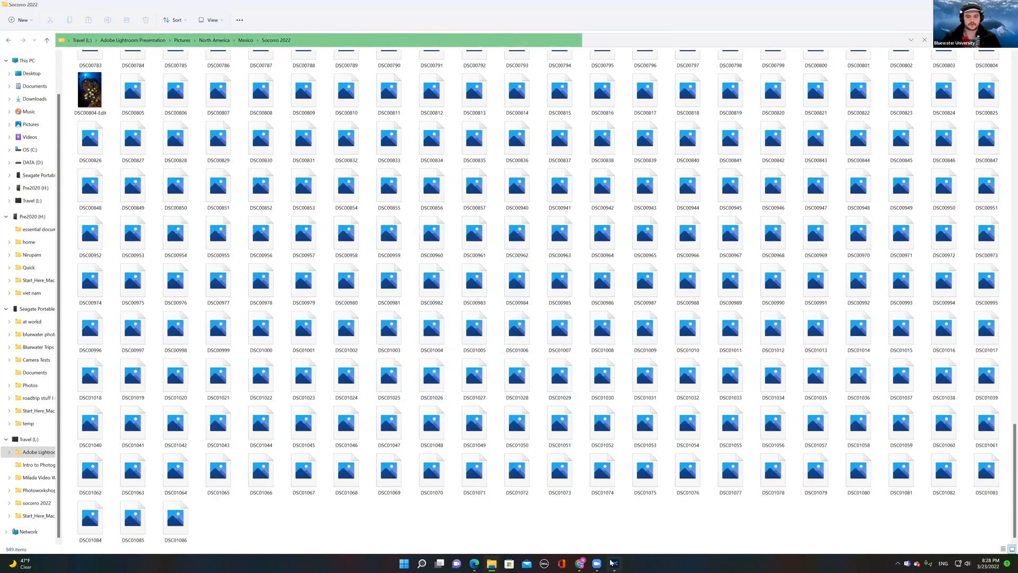
Step: Return to Lightroom Classic and look through the photos of the North America folder
click(613, 562)
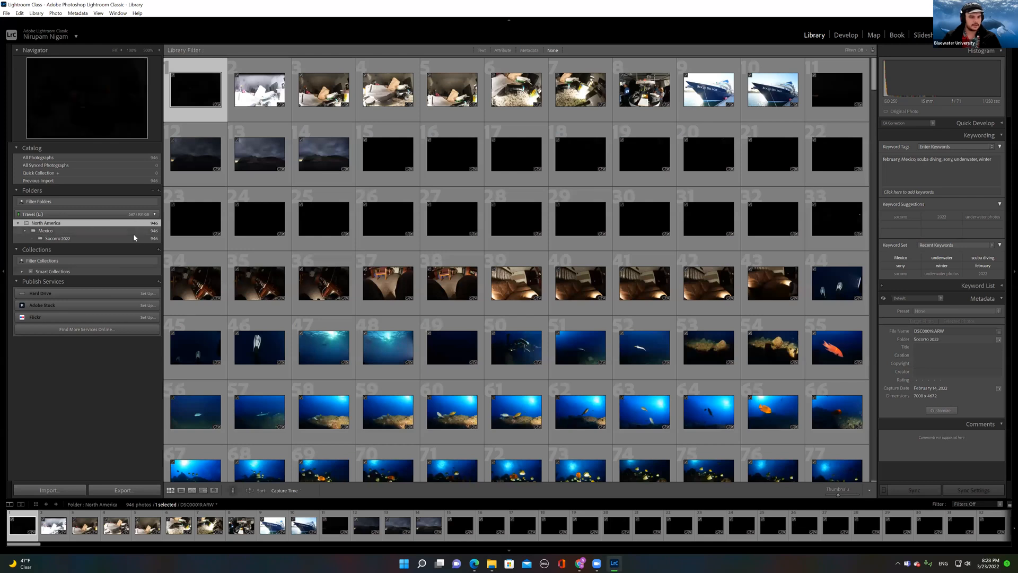
scroll(528, 228, down, 15)
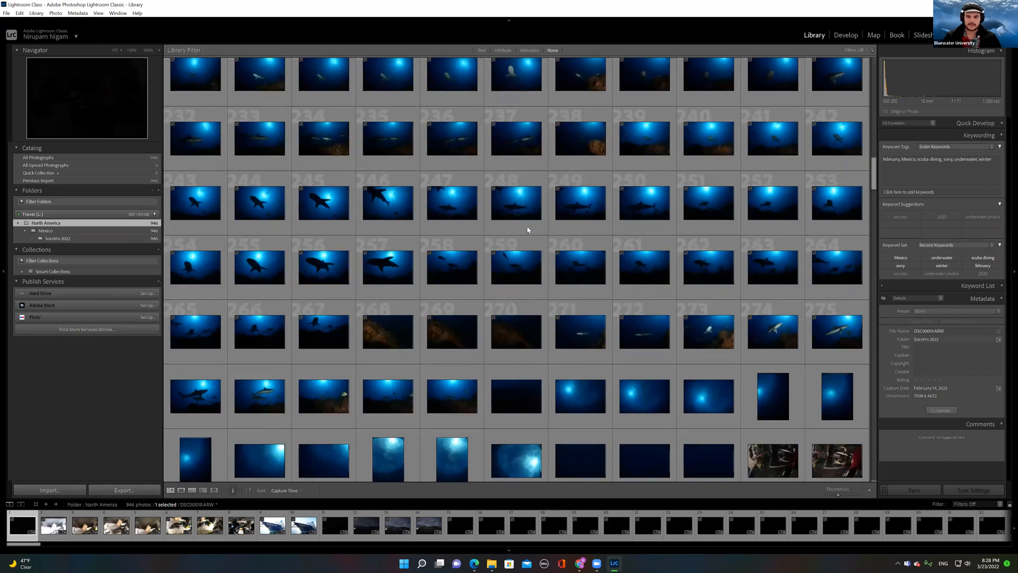
scroll(527, 228, down, 20)
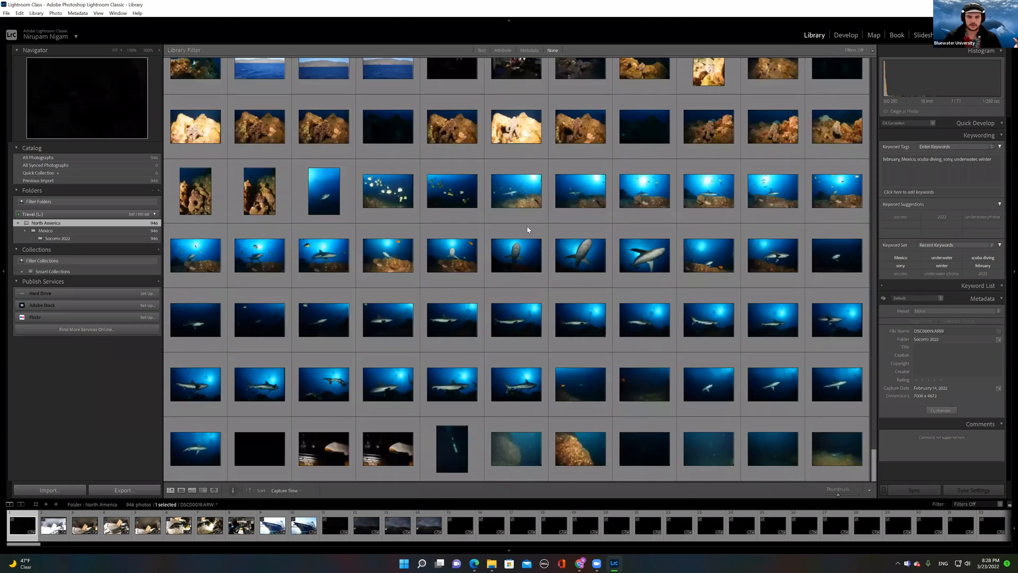
scroll(522, 229, up, 20)
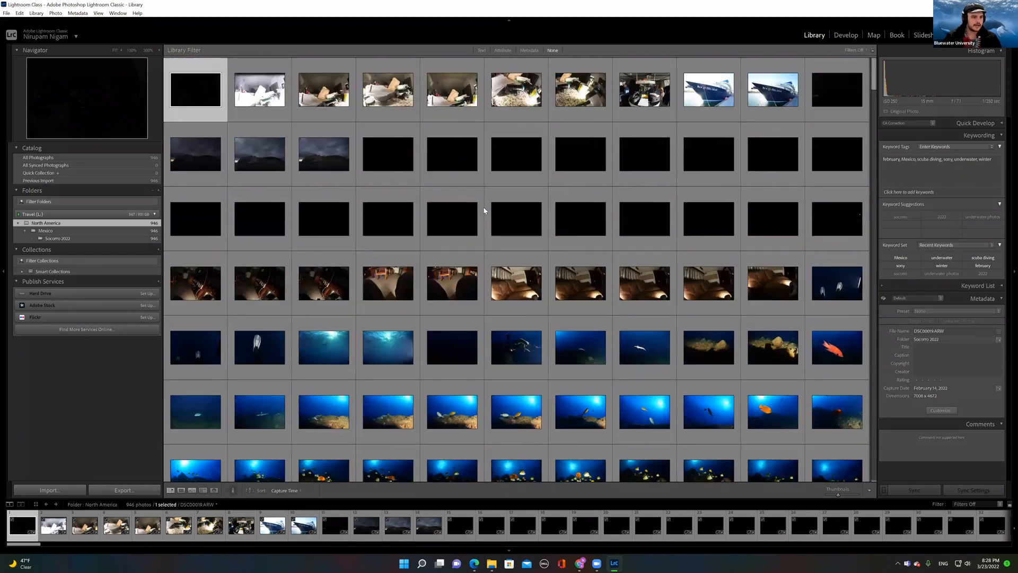
Step: Create a folder named Day 1 inside Socorro 2022 without including selected photos and open it in the folder list
click(91, 238)
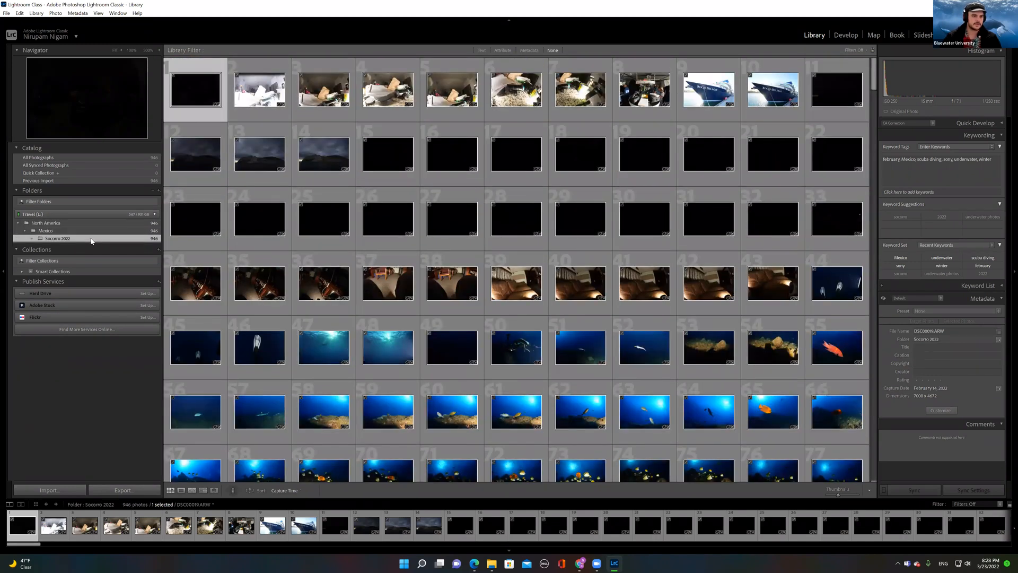
right_click(92, 240)
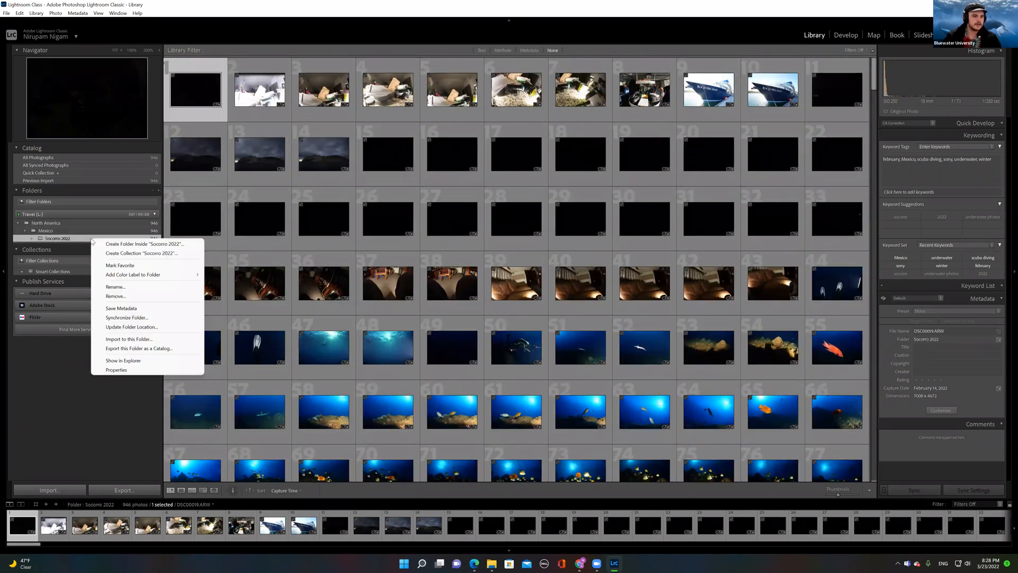
click(123, 245)
text(Day 1)
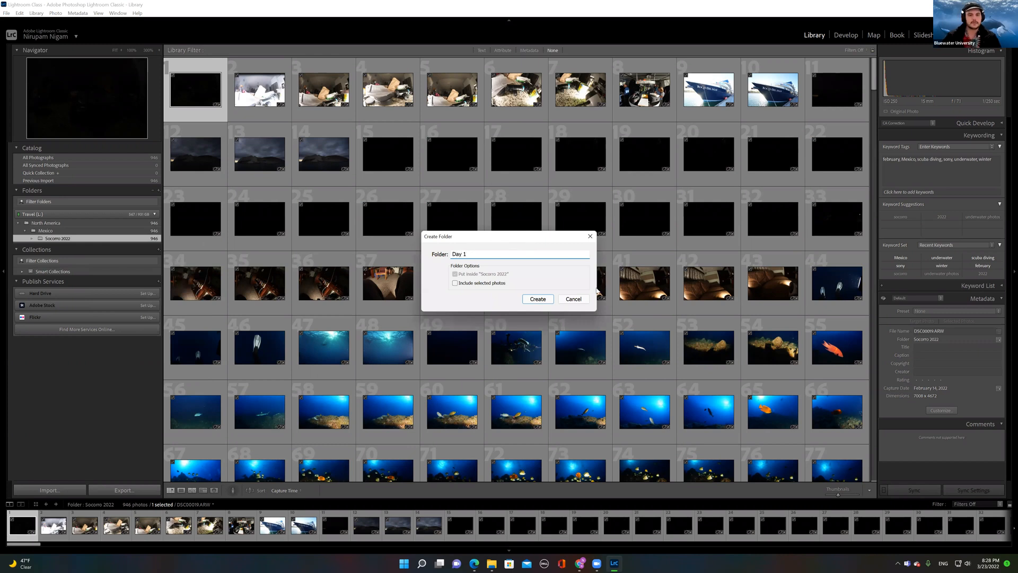
click(546, 299)
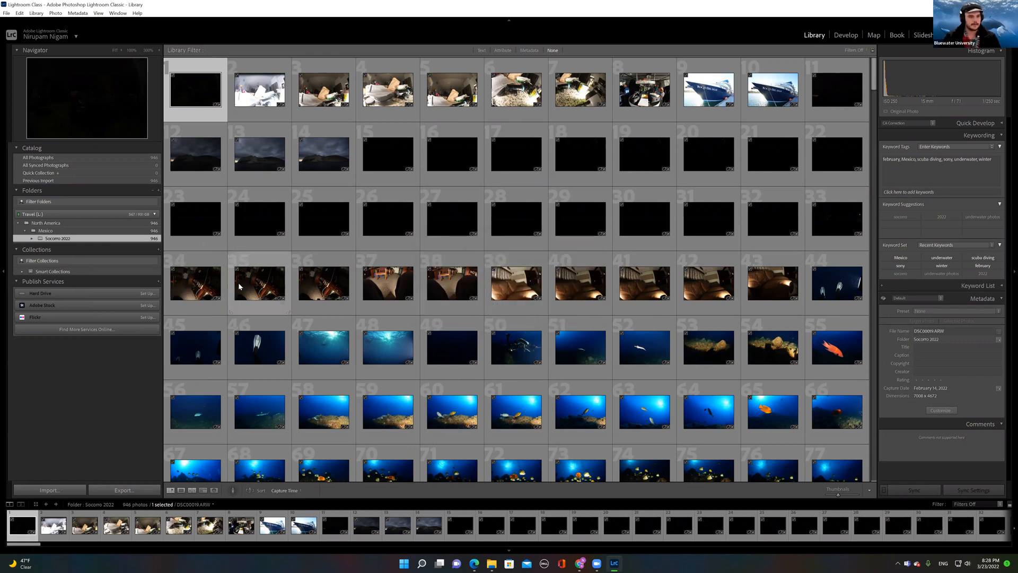
click(29, 240)
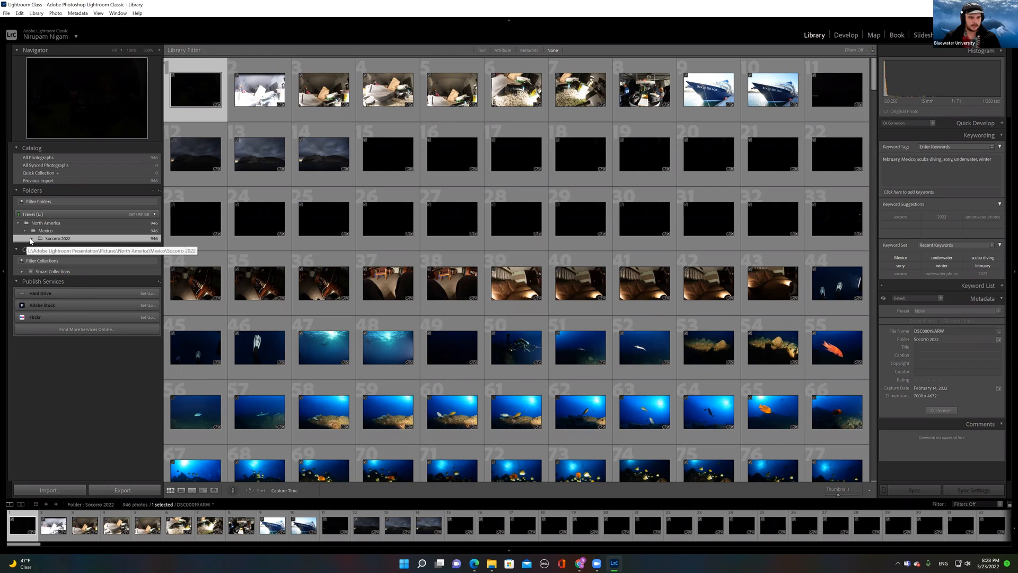
click(52, 247)
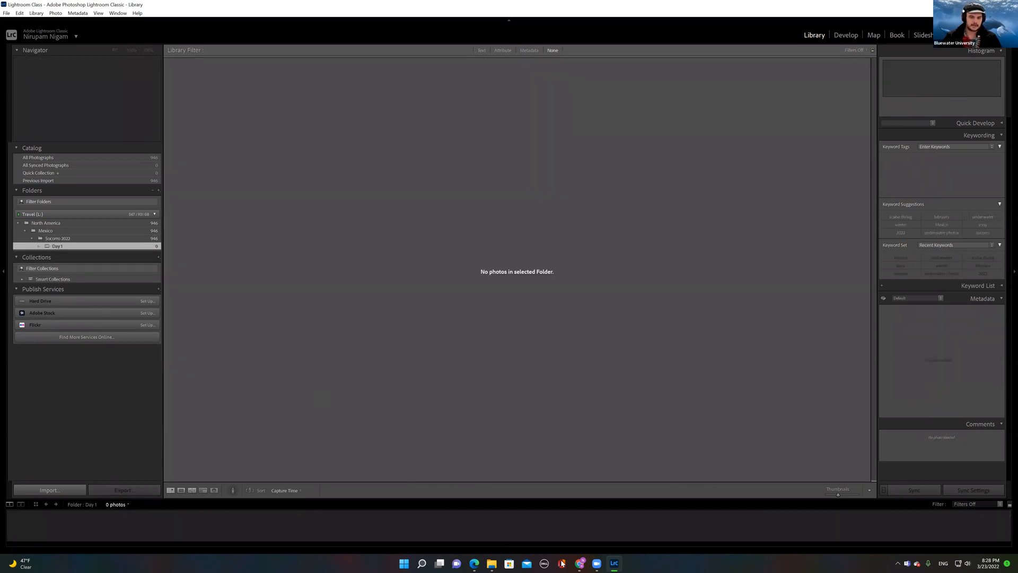
Step: Switch to File Explorer, look inside the Day 1 folder on disk and go back to Socorro 2022
key(alt+Tab)
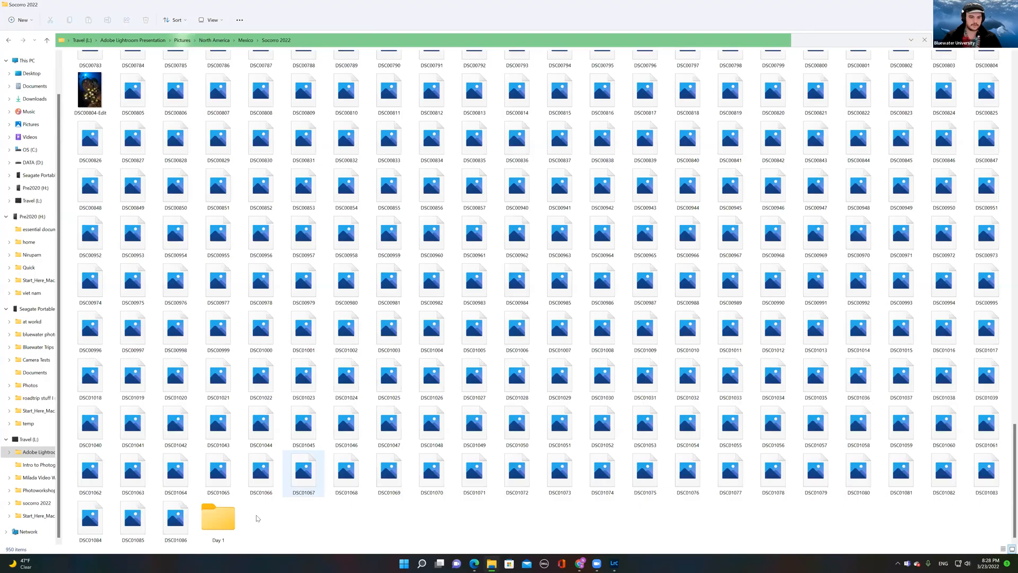
double_click(218, 518)
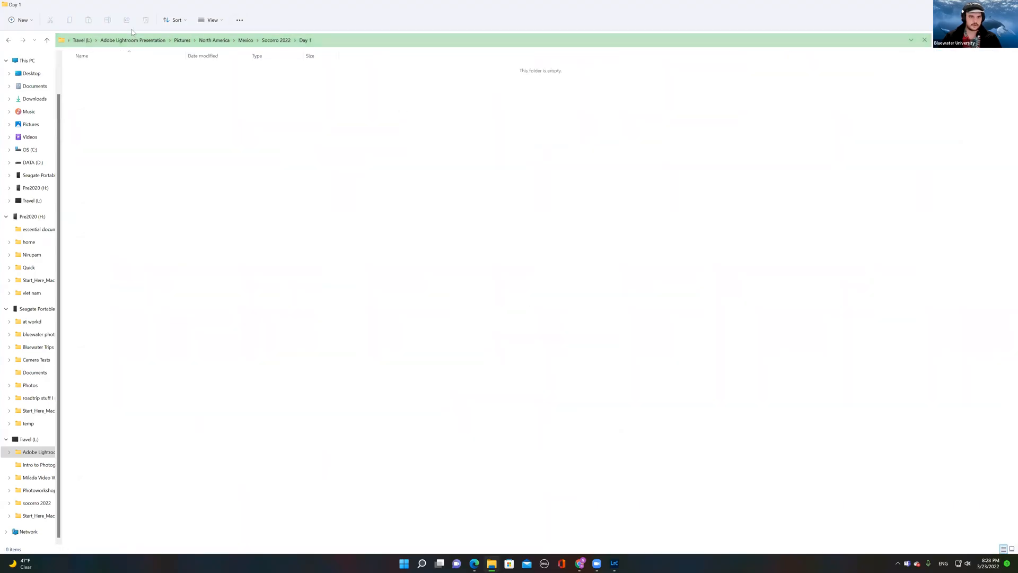
click(8, 41)
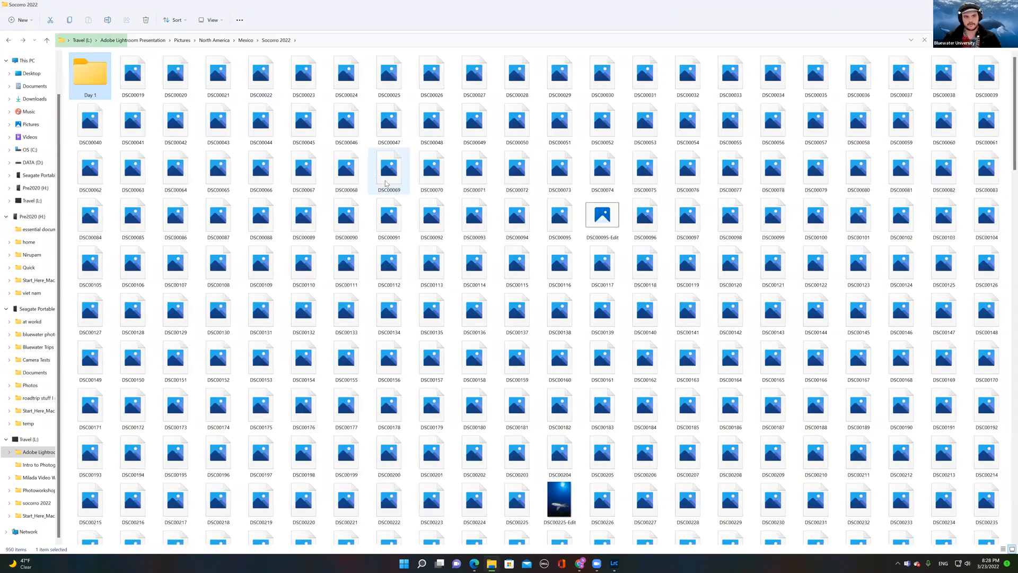
click(386, 182)
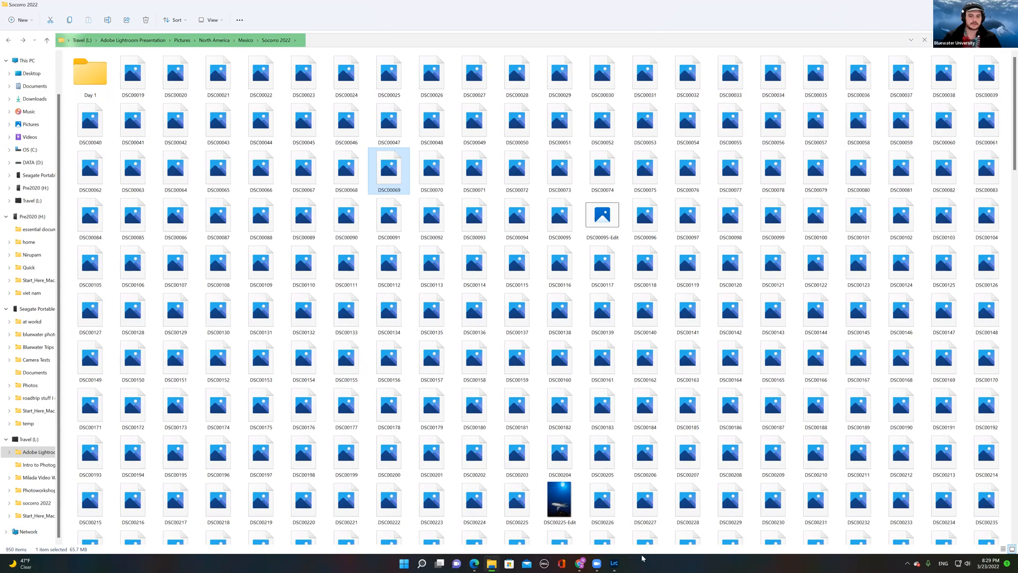
Step: Return to Lightroom Classic and move all photos of Socorro 2022 into its Day 1 folder, including the files on disk
click(614, 563)
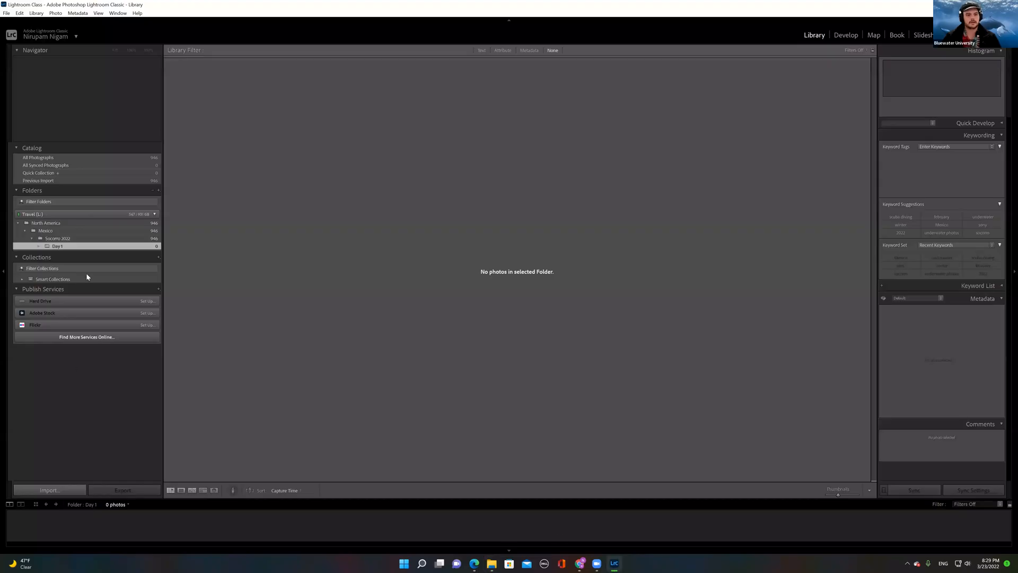
click(75, 239)
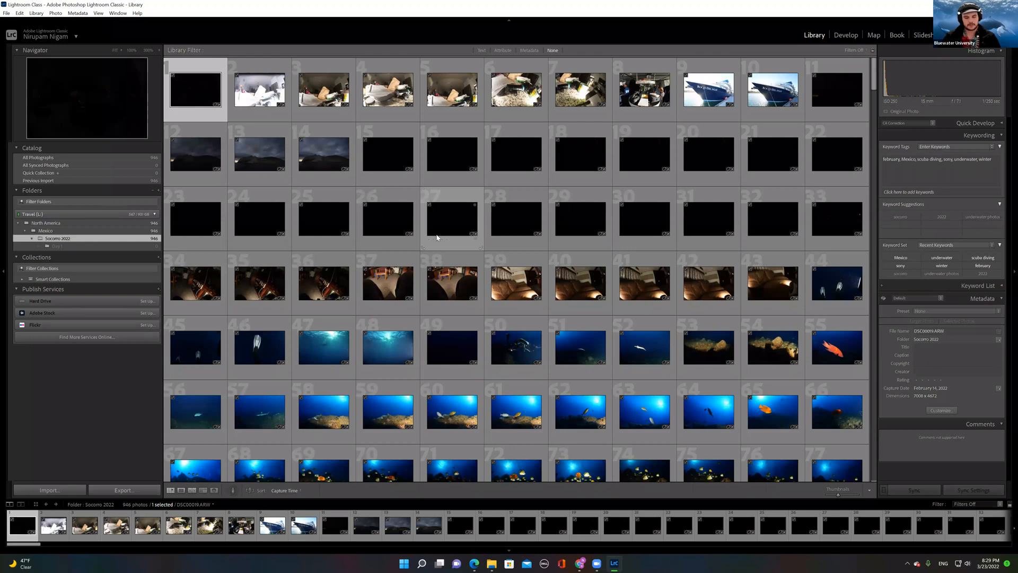
key(ctrl+a)
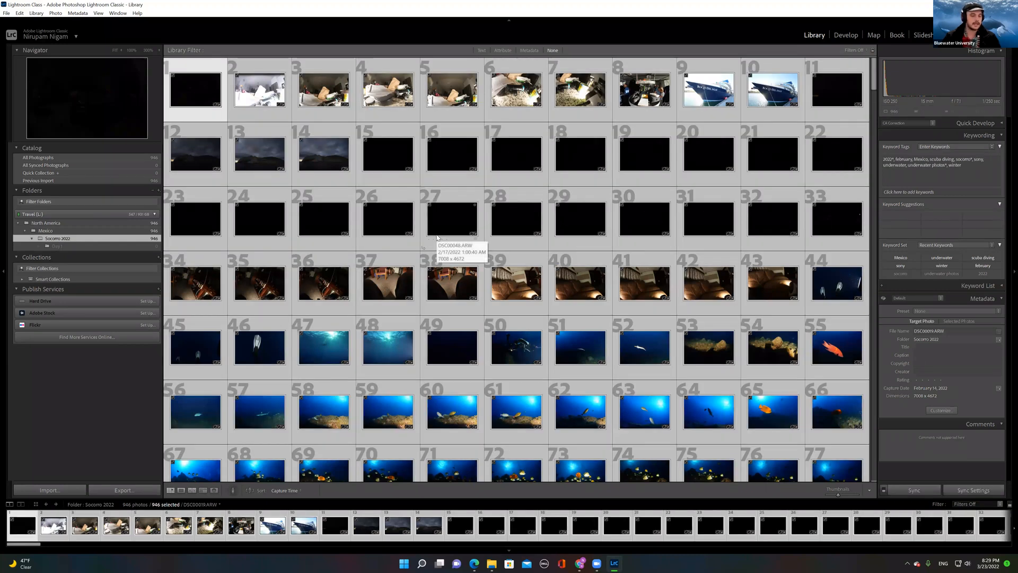
scroll(364, 222, down, 10)
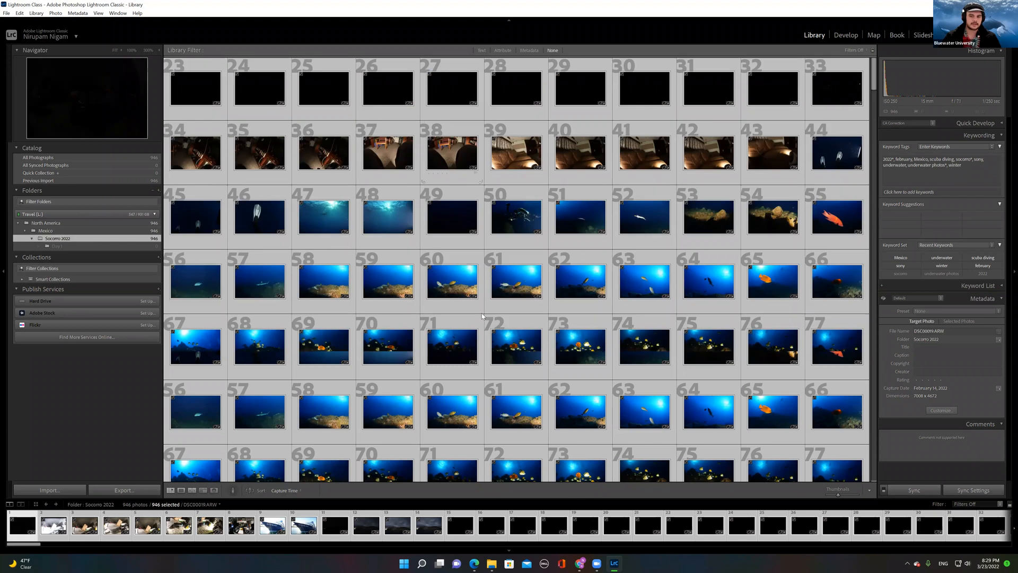
scroll(220, 151, down, 3)
drag(251, 152, 63, 246)
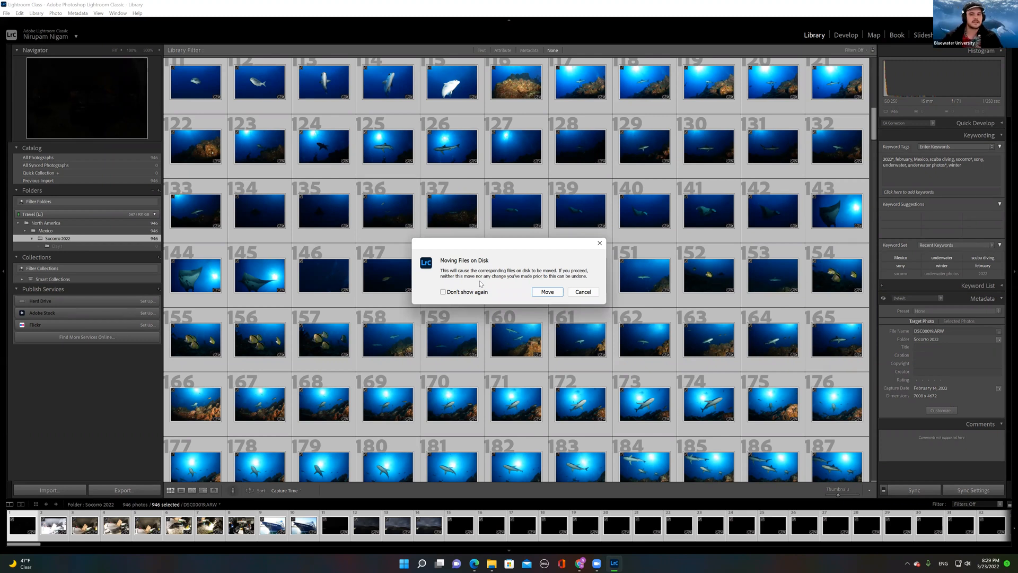
click(547, 291)
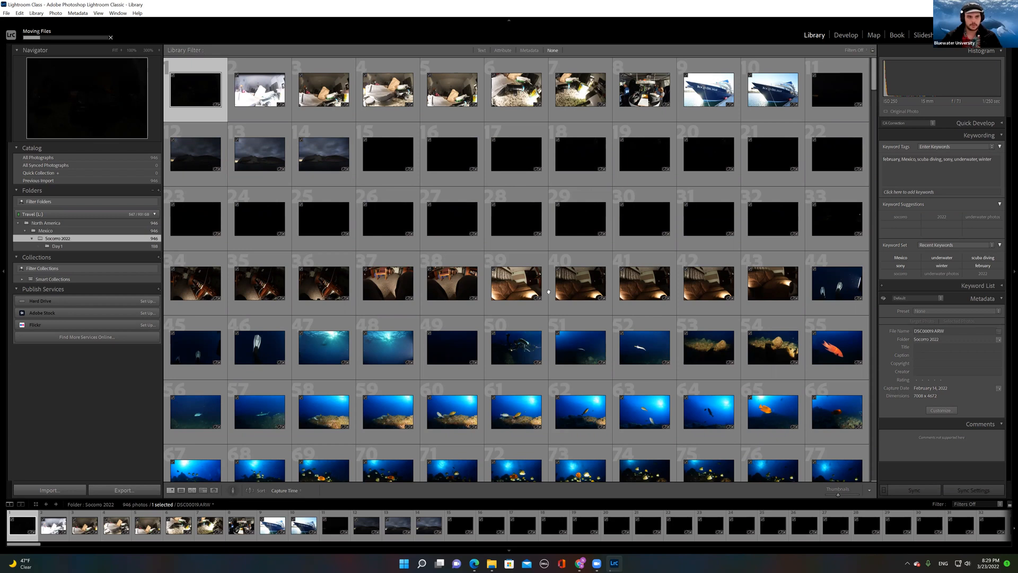
Step: Check in File Explorer which files are left in Socorro 2022 during and after the move, then return to Lightroom Classic
click(492, 563)
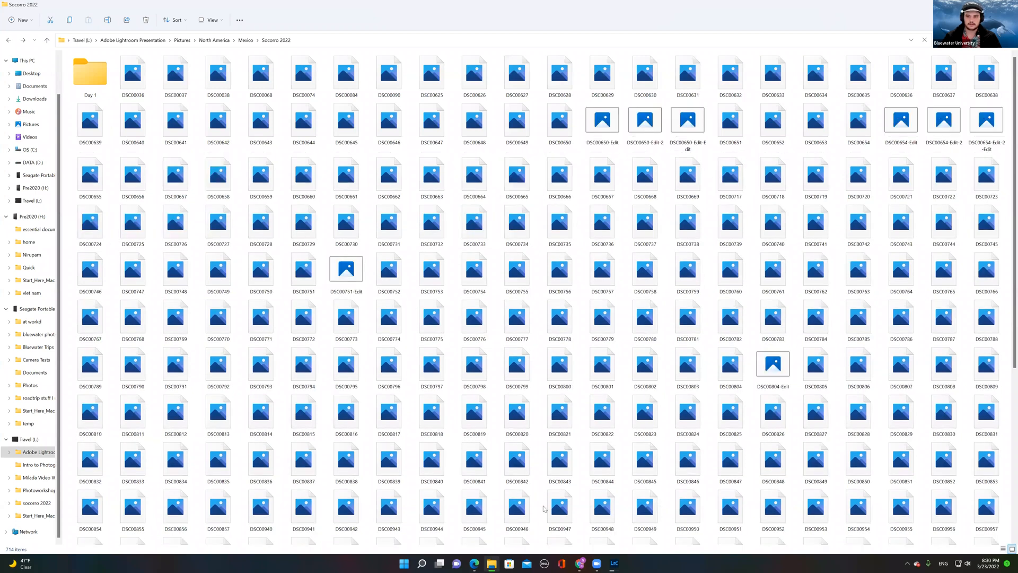
click(614, 563)
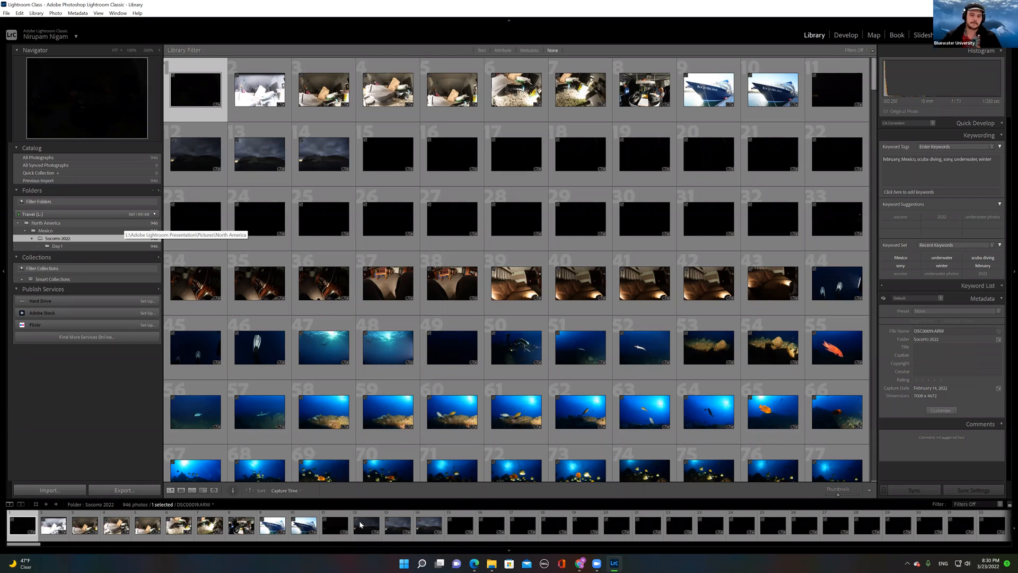
click(491, 563)
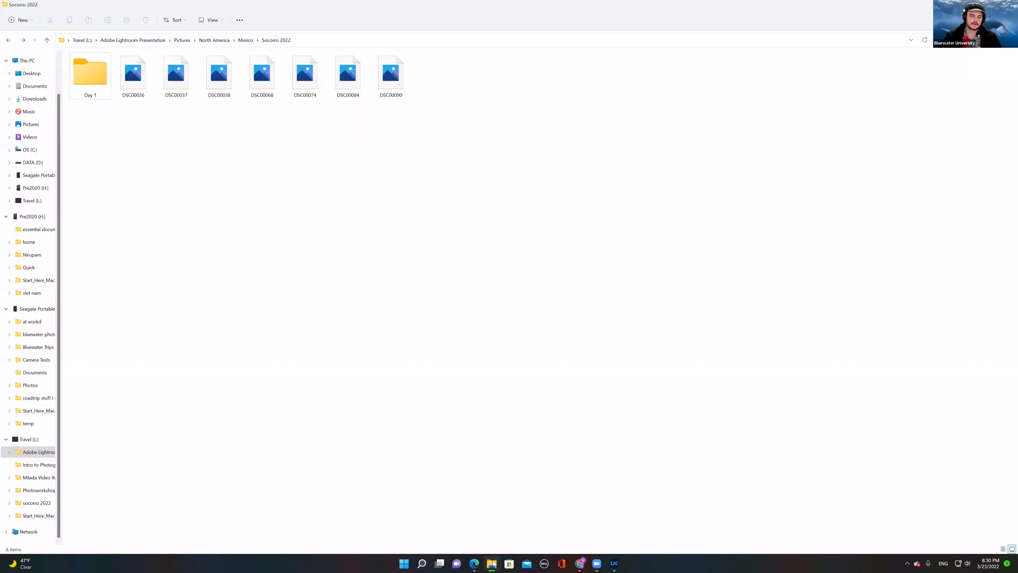
click(491, 563)
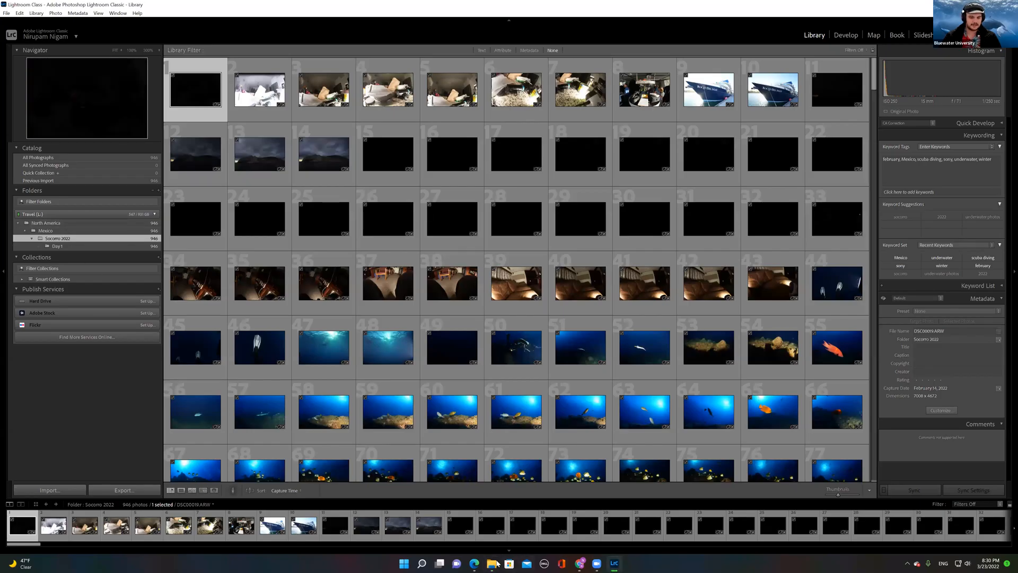
Step: Switch to File Explorer and look inside Socorro 2022 and its Day 1 folder for the moved files
mouse_move(493, 563)
click(246, 41)
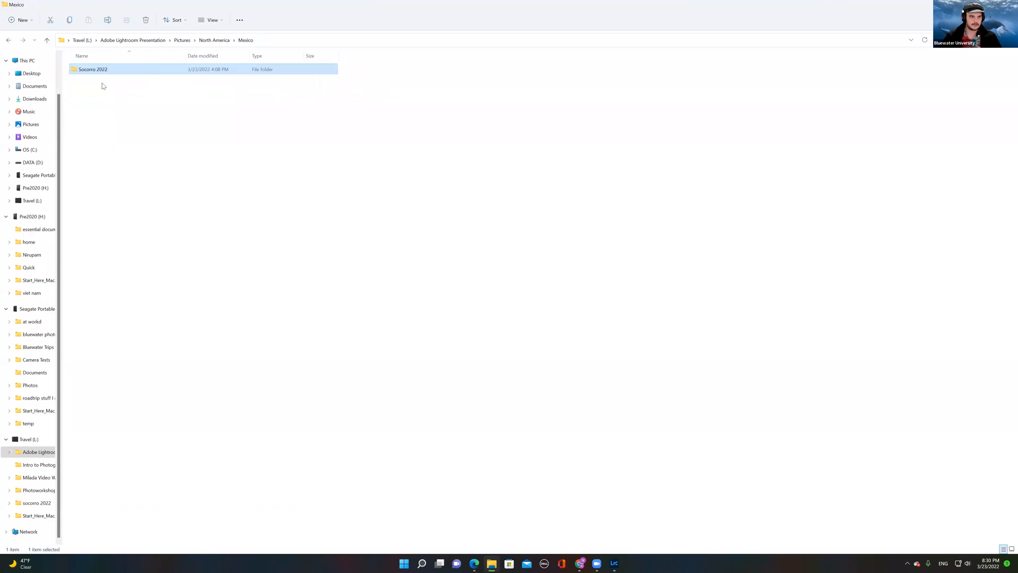
double_click(101, 69)
drag(125, 132, 85, 78)
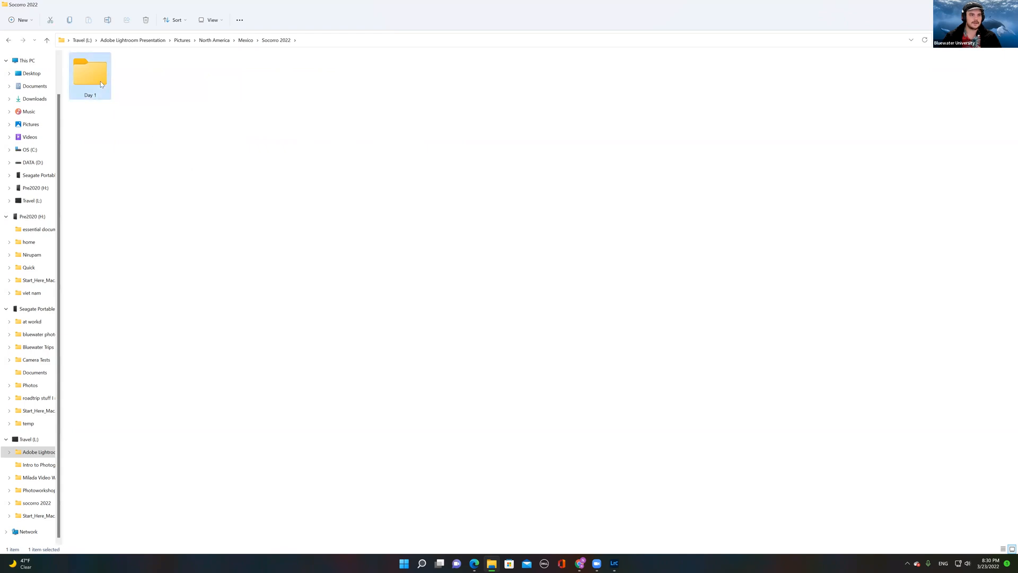
double_click(100, 81)
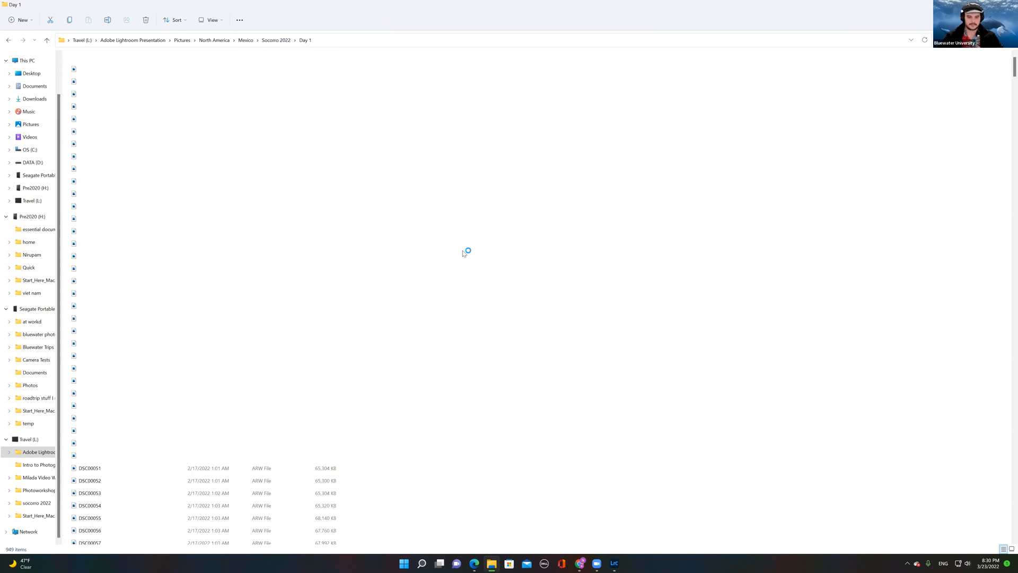
Step: Return to Lightroom Classic, create a folder named Day 2 inside Socorro 2022 without including selected photos, and open it
click(614, 563)
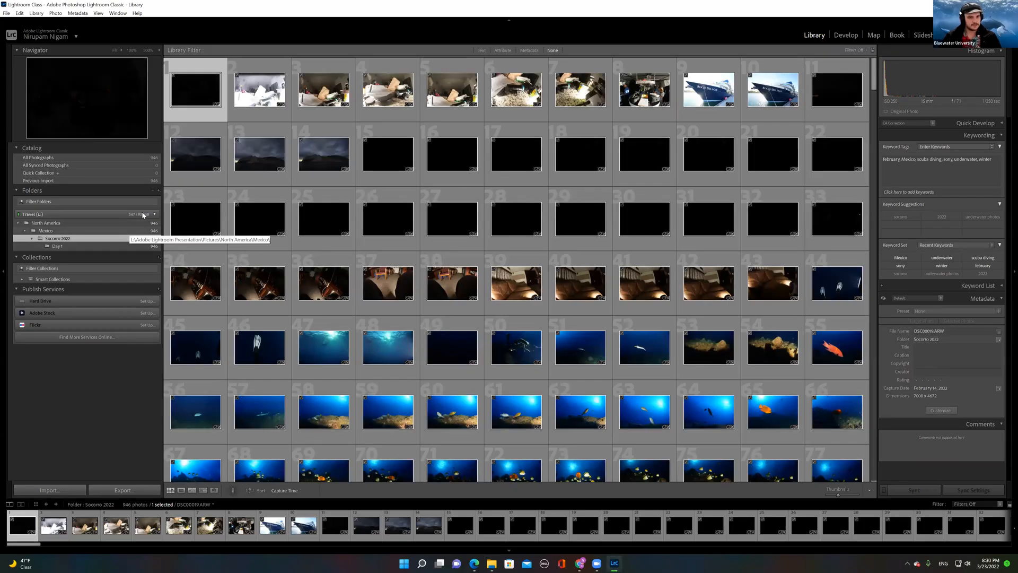
right_click(72, 238)
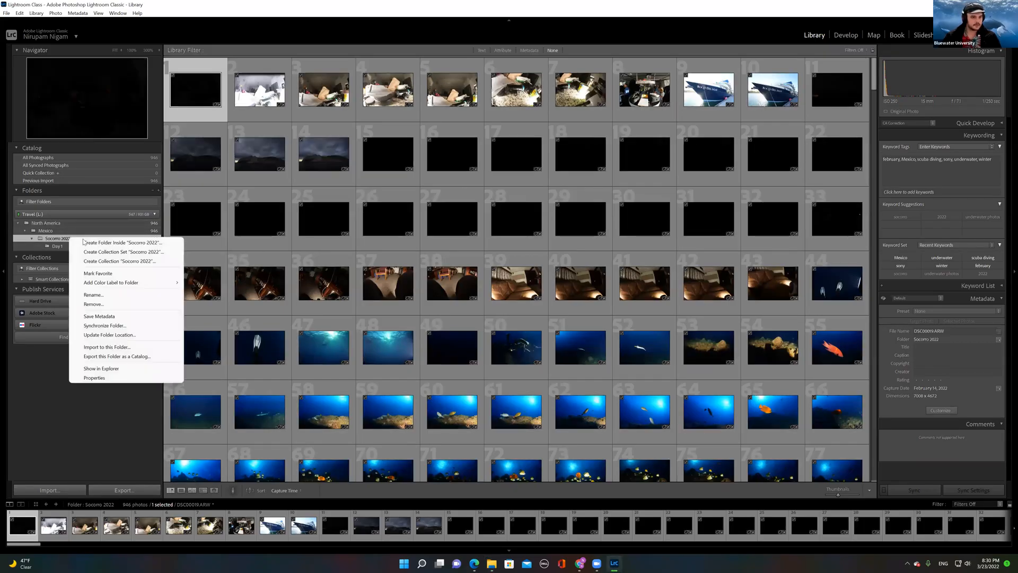
click(88, 242)
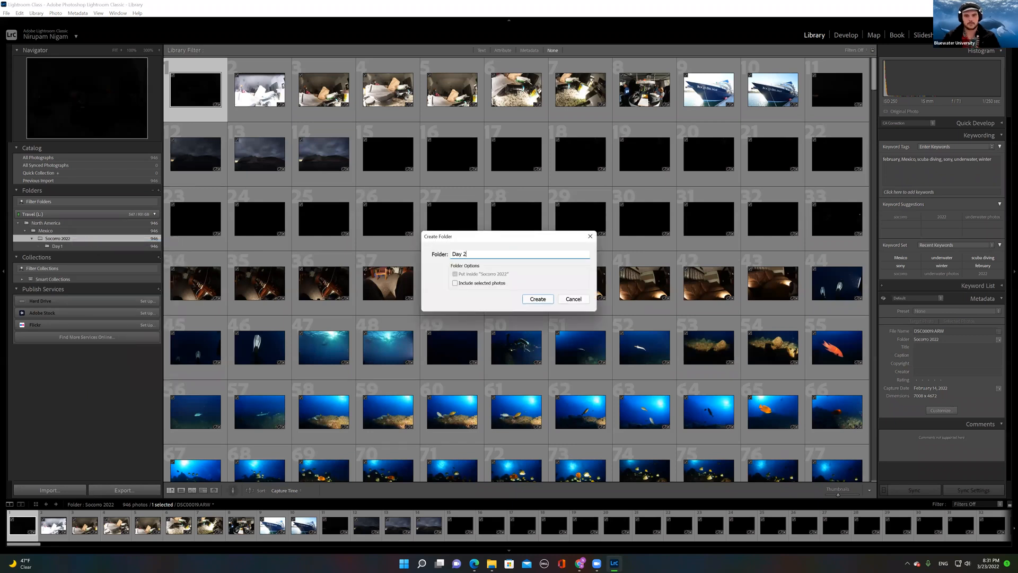
click(537, 299)
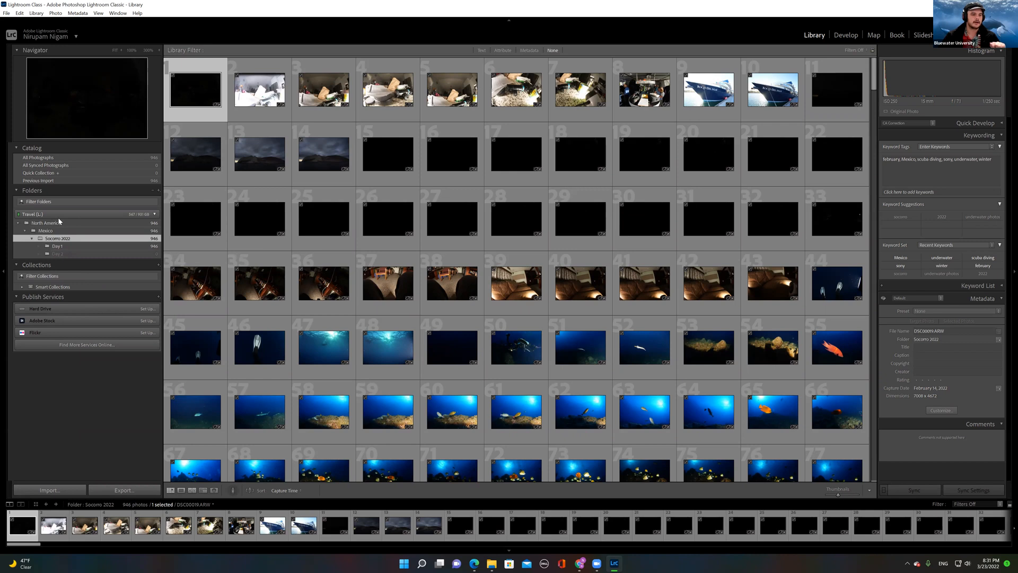
click(55, 255)
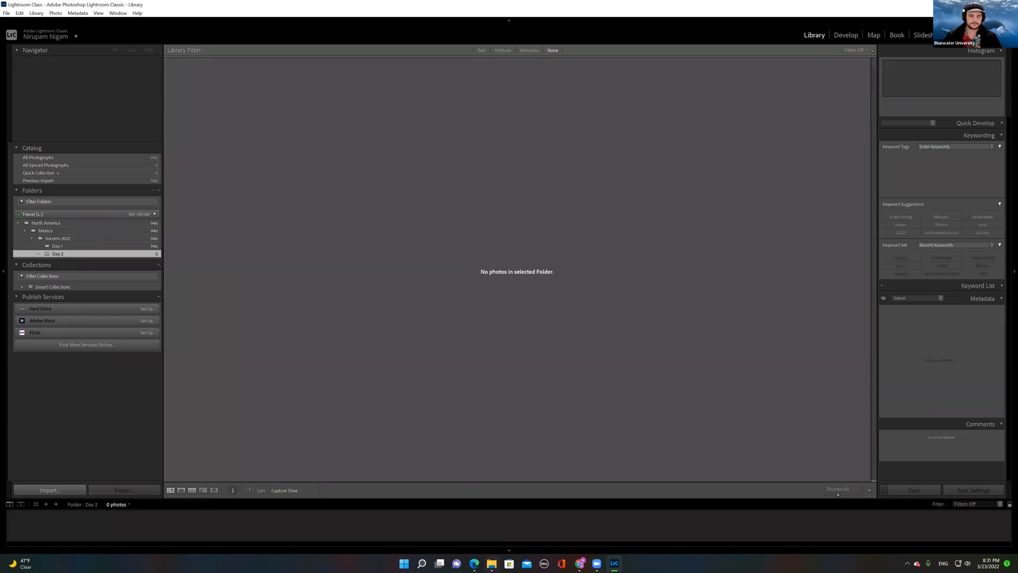
Step: Check the Day 2 folder inside Socorro 2022 in File Explorer, go back up one level and return to Lightroom Classic
click(492, 563)
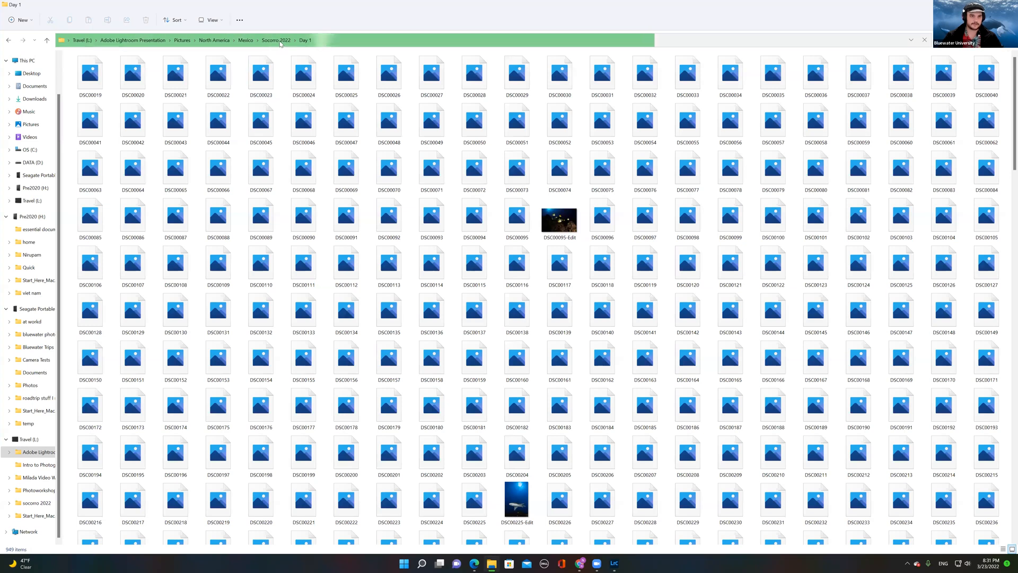
click(275, 40)
double_click(140, 76)
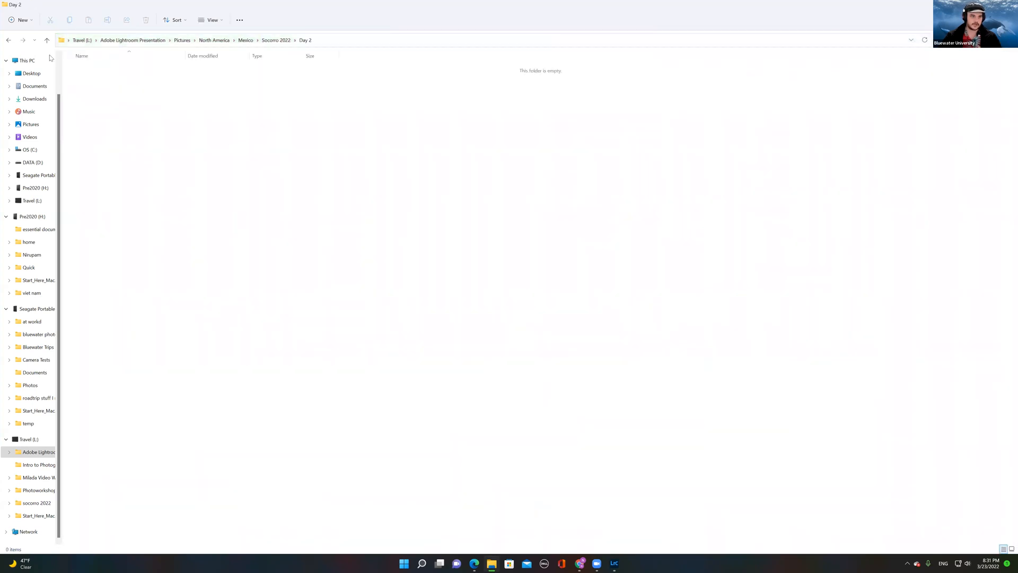
click(8, 40)
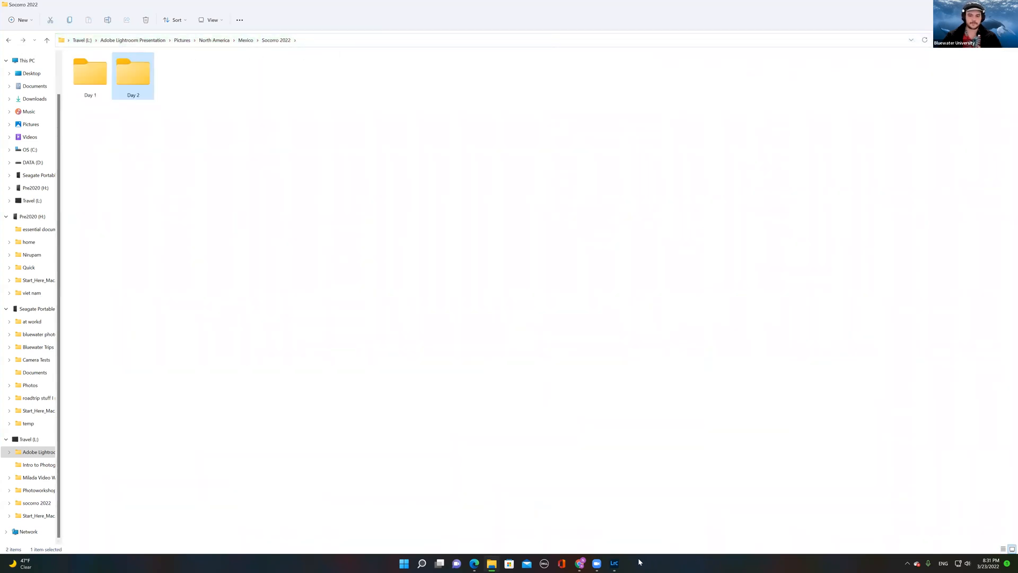
click(611, 563)
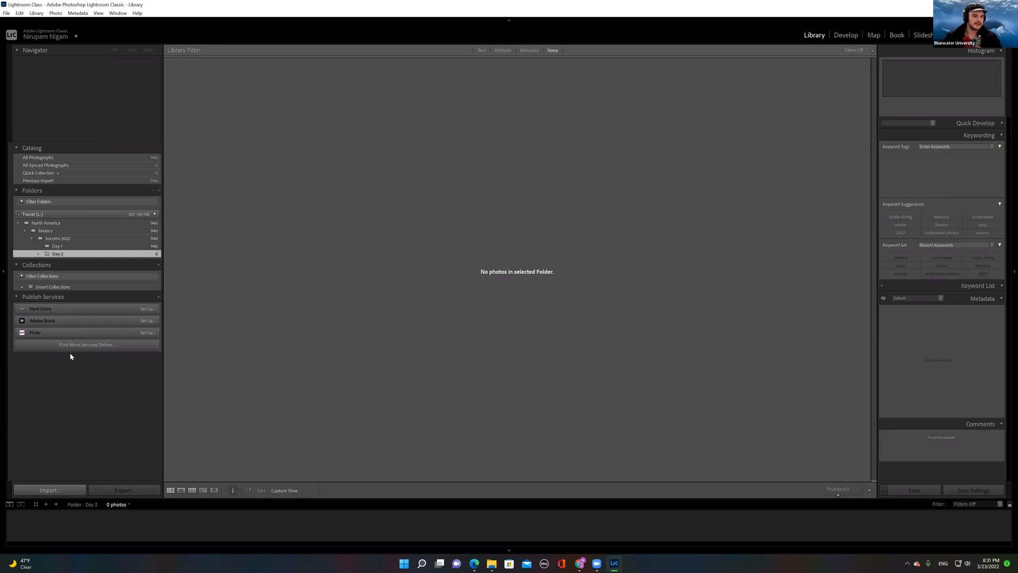
Step: Start an import from the NIKON Z 6 card and uncheck all of its photos
click(64, 492)
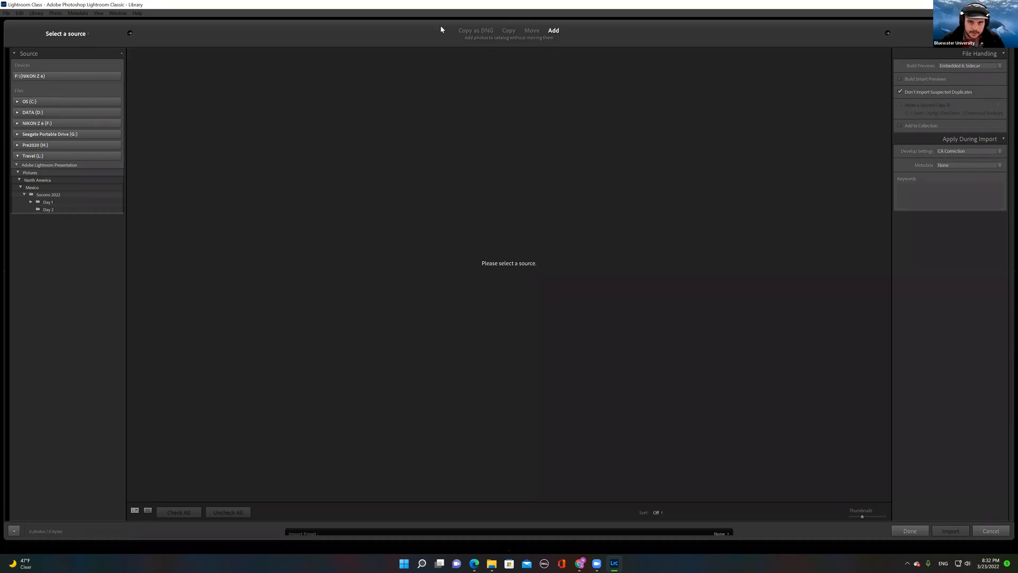
click(43, 76)
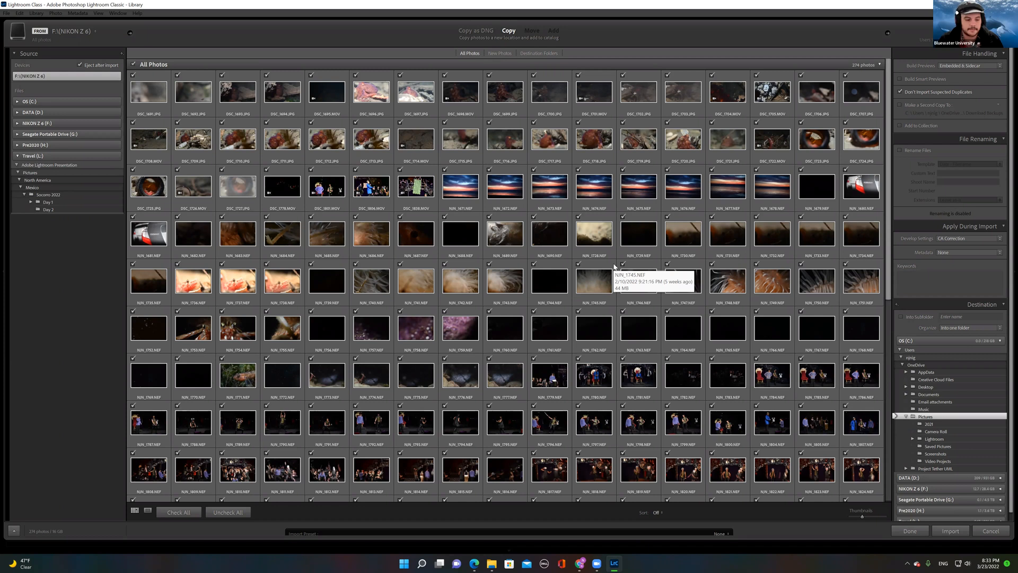
click(221, 513)
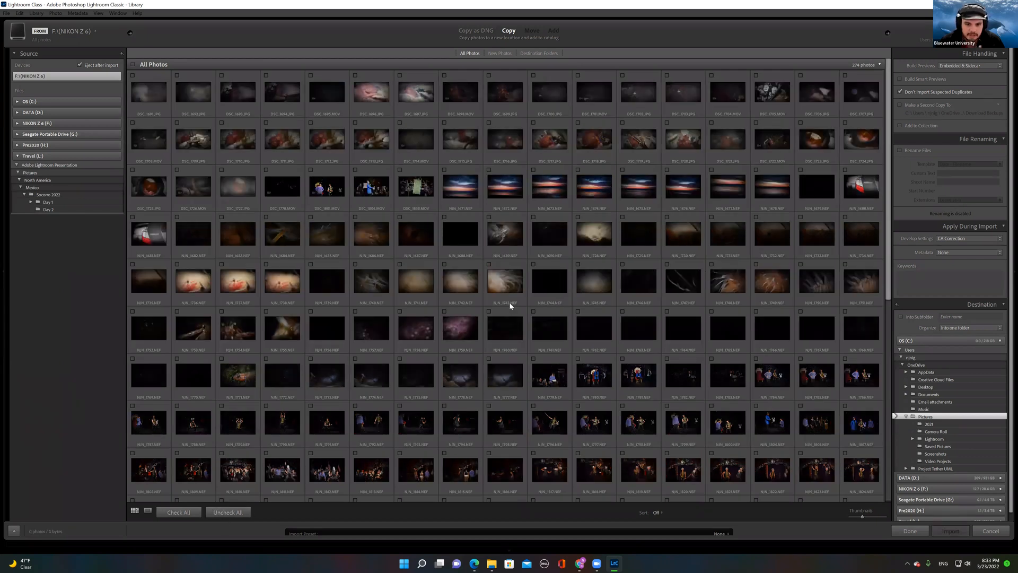
Step: Mark seven photos for import: NJN_1748 to NJN_1750, the sunset shots NJN_1672 to NJN_1674, and DSC_1720
click(712, 264)
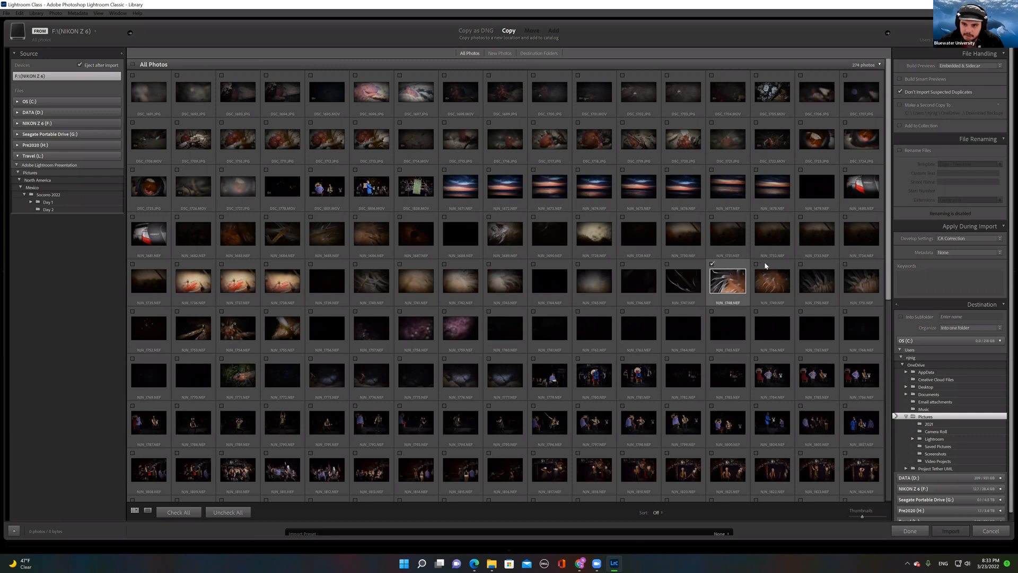
click(757, 264)
click(801, 264)
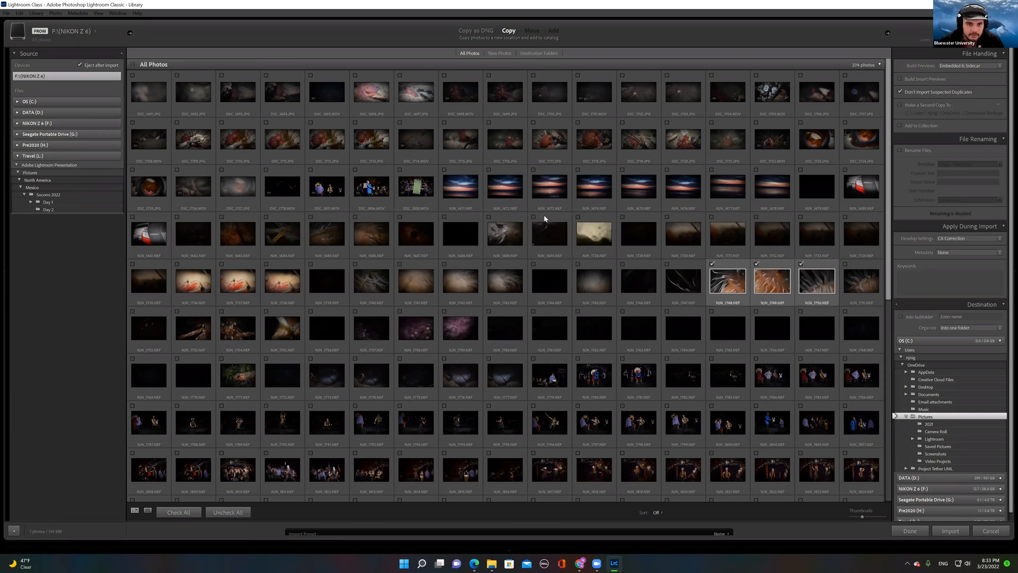
click(489, 169)
click(533, 169)
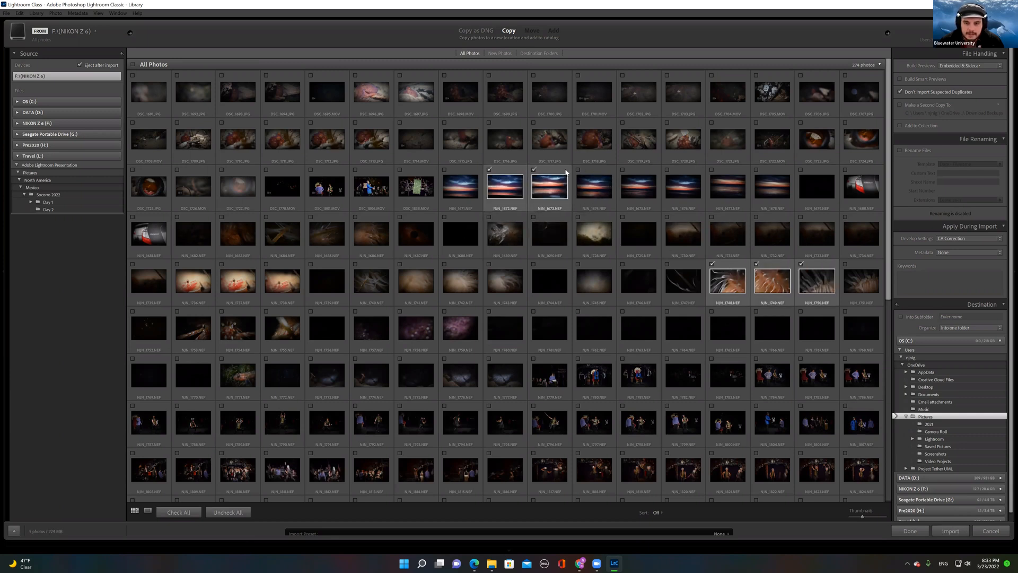
click(578, 171)
click(667, 123)
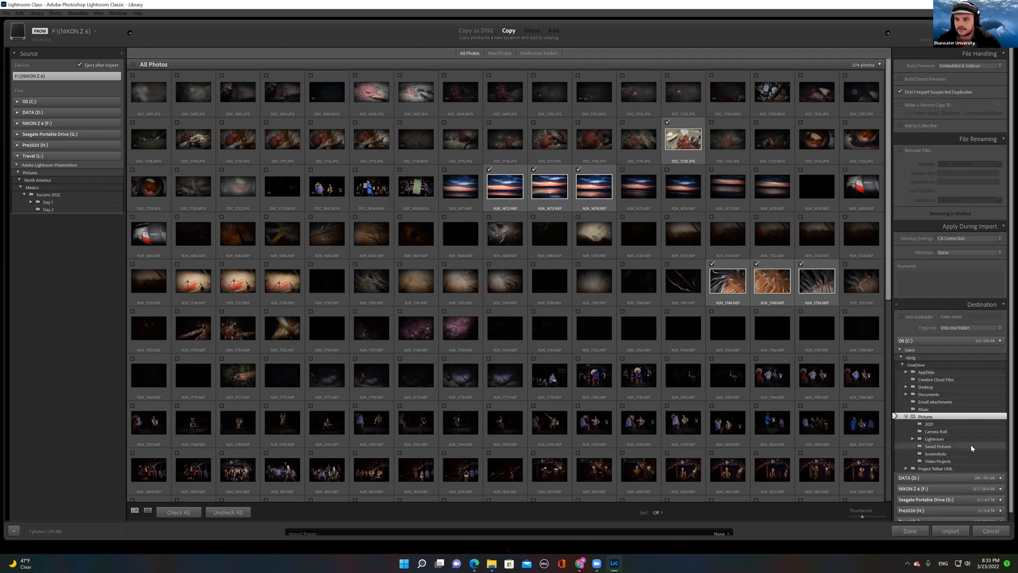
Step: Try placing the imported photos into a destination subfolder named Day 1 and turn the subfolder option off again
scroll(970, 444, down, 2)
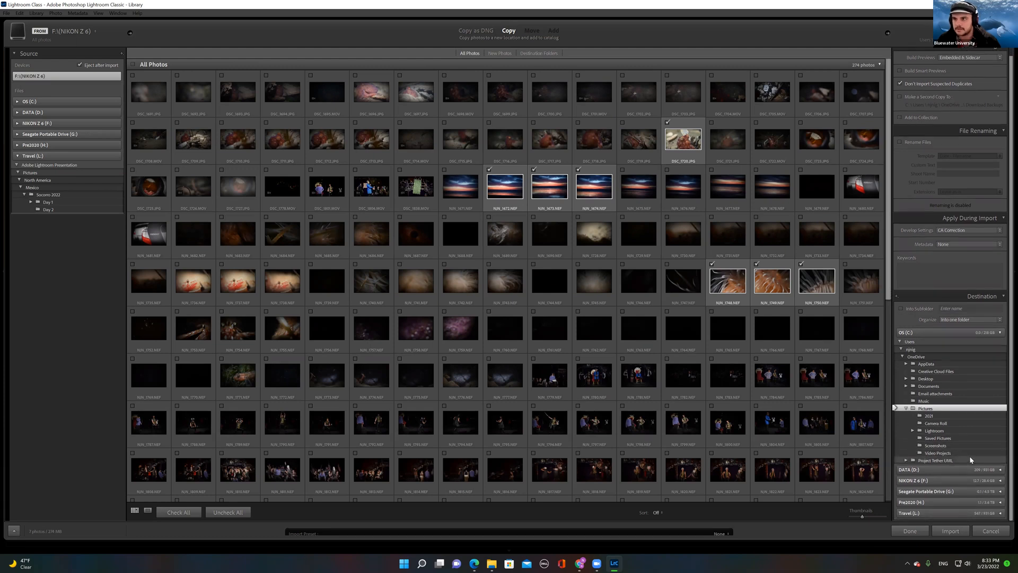
scroll(969, 458, down, 1)
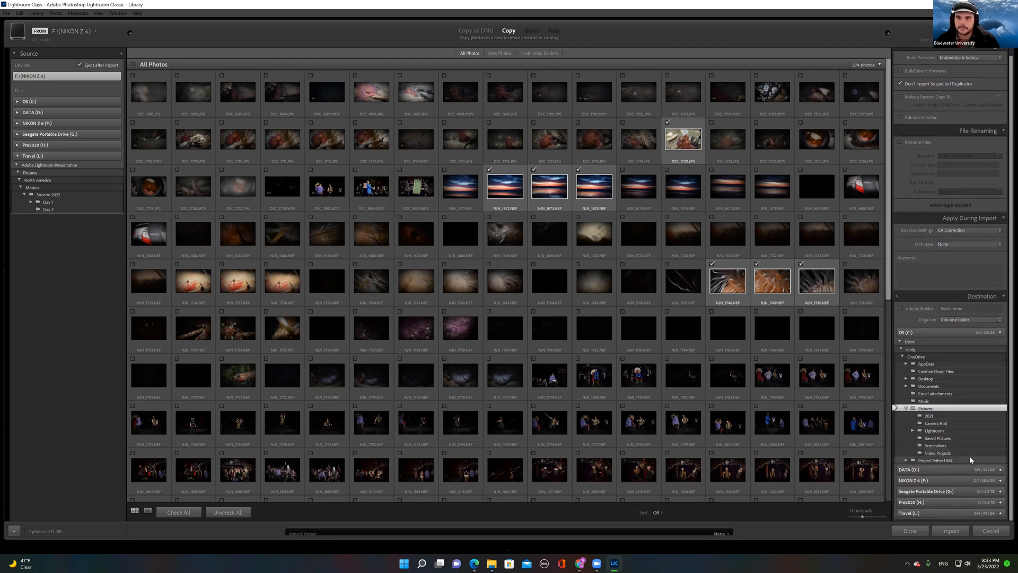
click(901, 309)
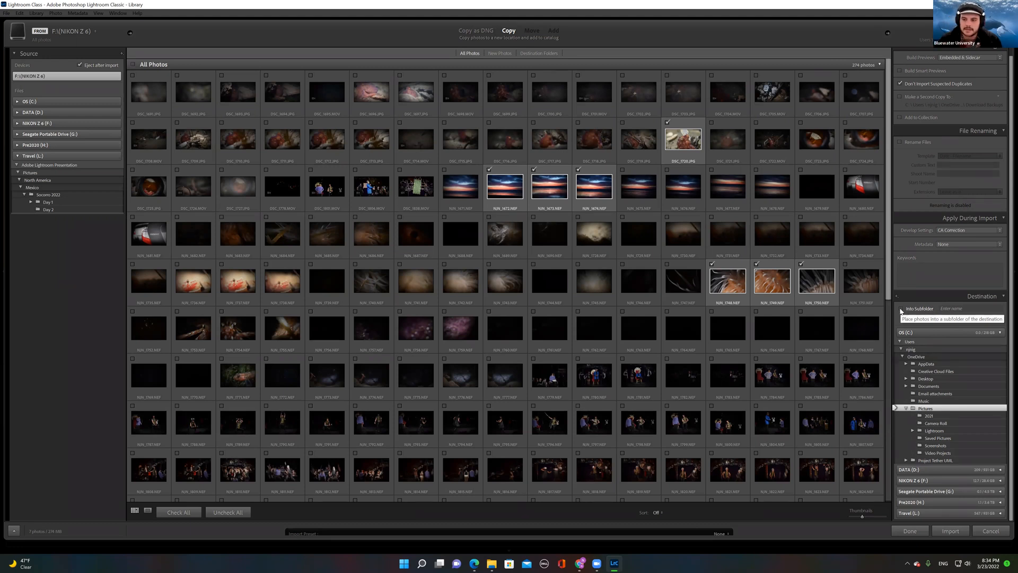
click(945, 307)
text(Day 1)
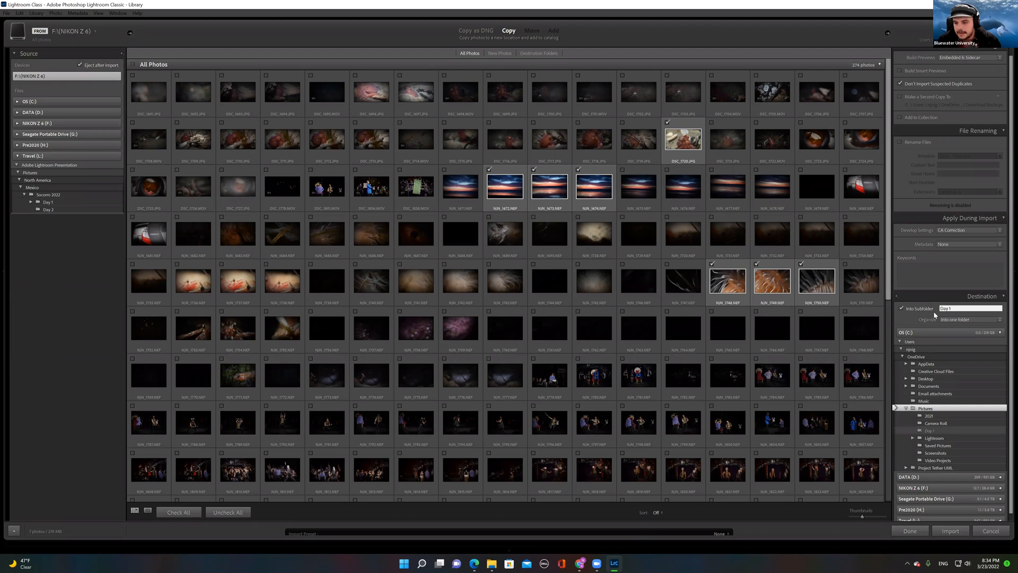
key(Return)
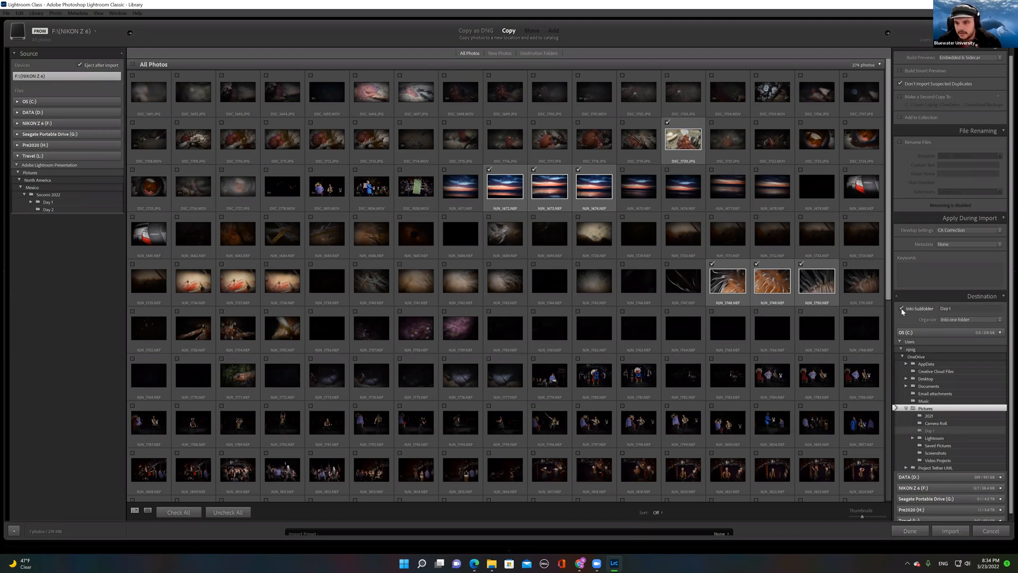
click(901, 309)
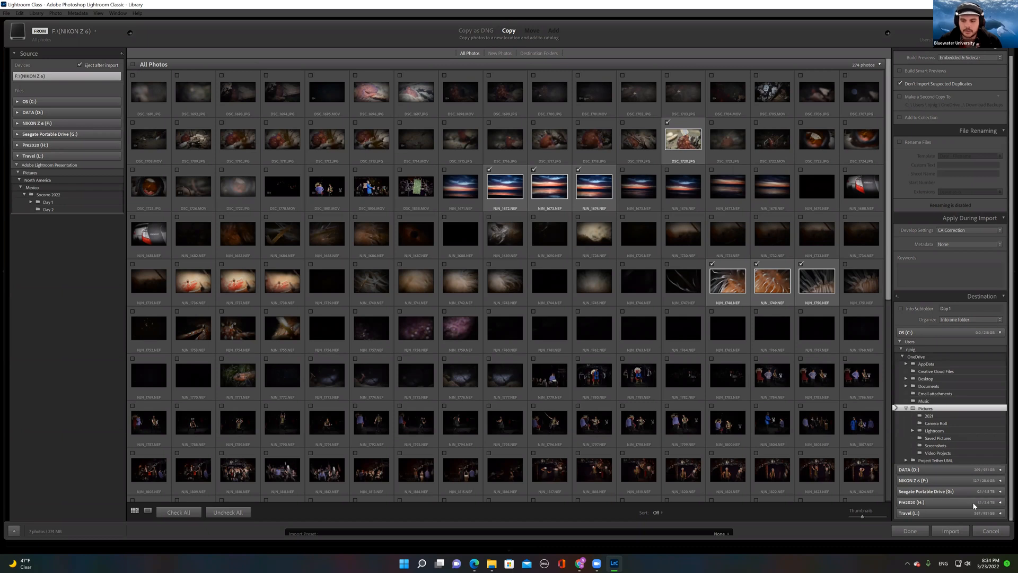
Step: Set the import destination to the Day 2 folder under Travel (L:), Adobe Lightroom Presentation, Pictures, North America, Mexico, Socorro 2022
click(952, 513)
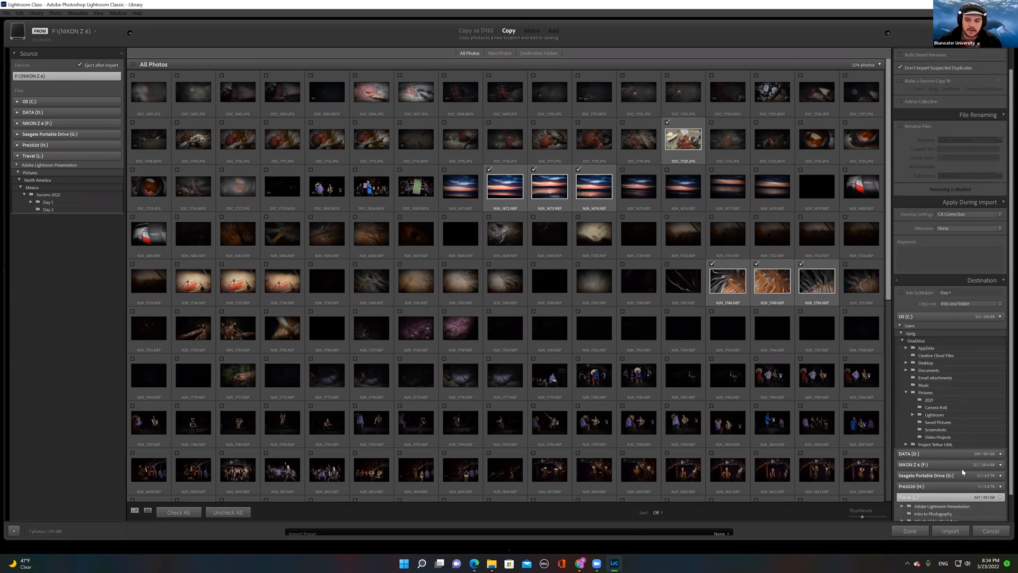
scroll(963, 471, down, 2)
scroll(963, 472, down, 1)
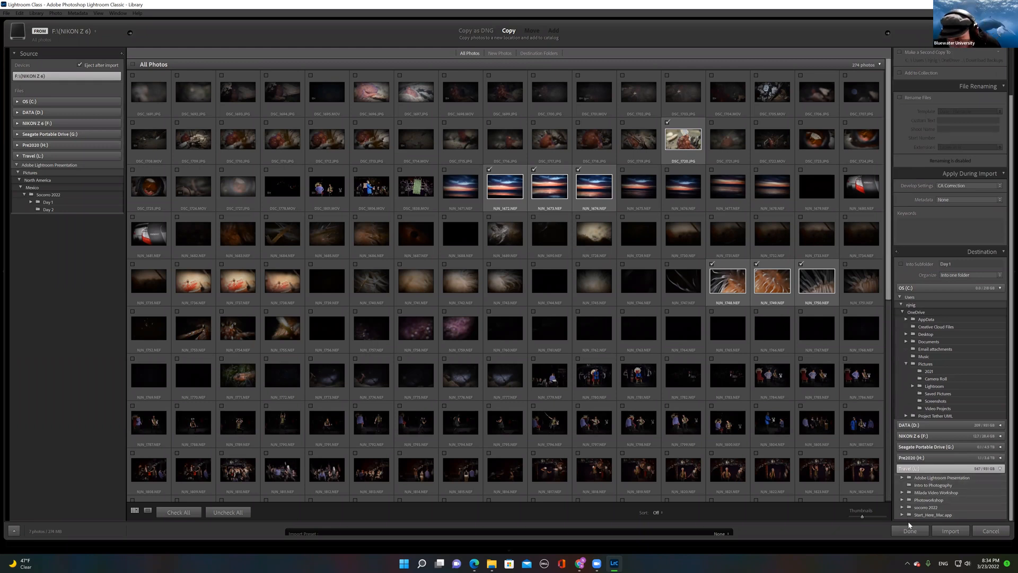
click(902, 479)
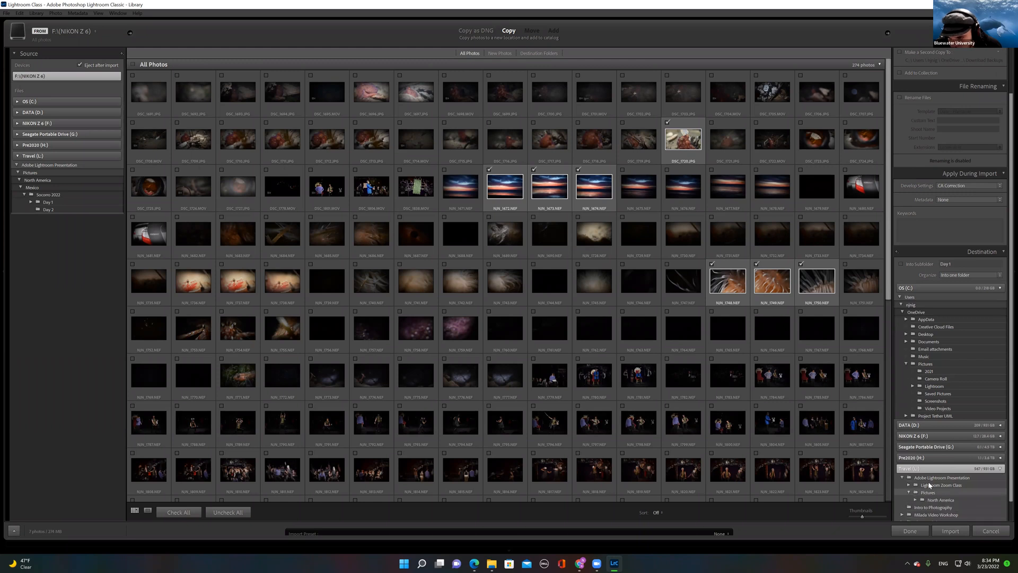
click(916, 479)
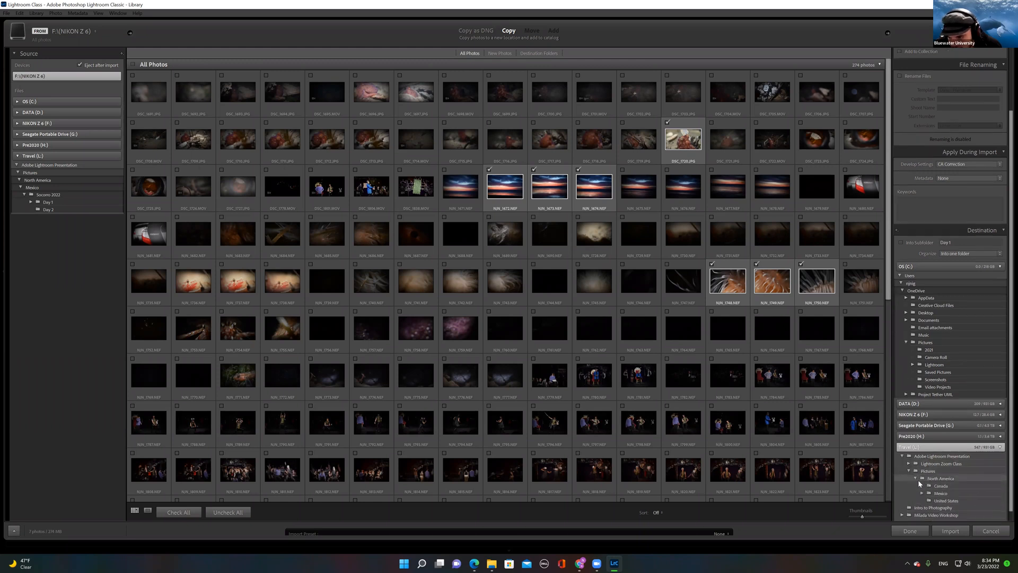
click(922, 493)
click(928, 501)
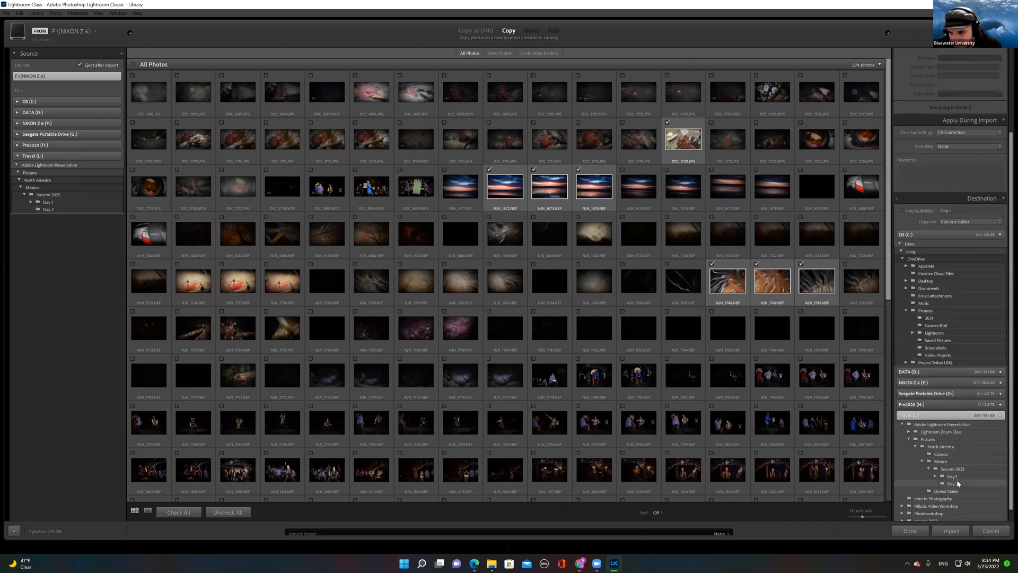
click(958, 483)
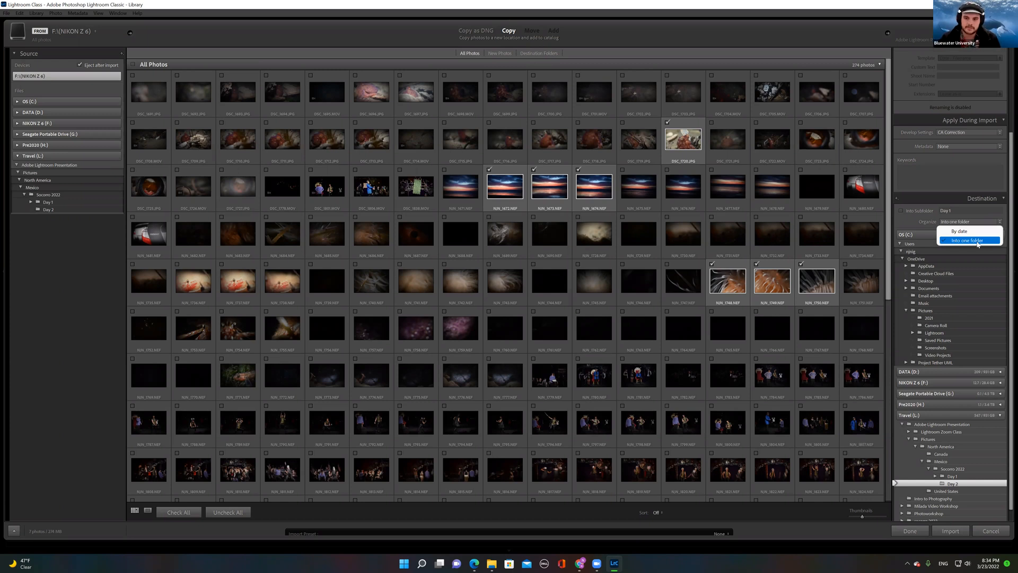
Step: Try organizing the destination by date, review the dated folders under Day 2, and set the organization back to Into one folder
click(959, 231)
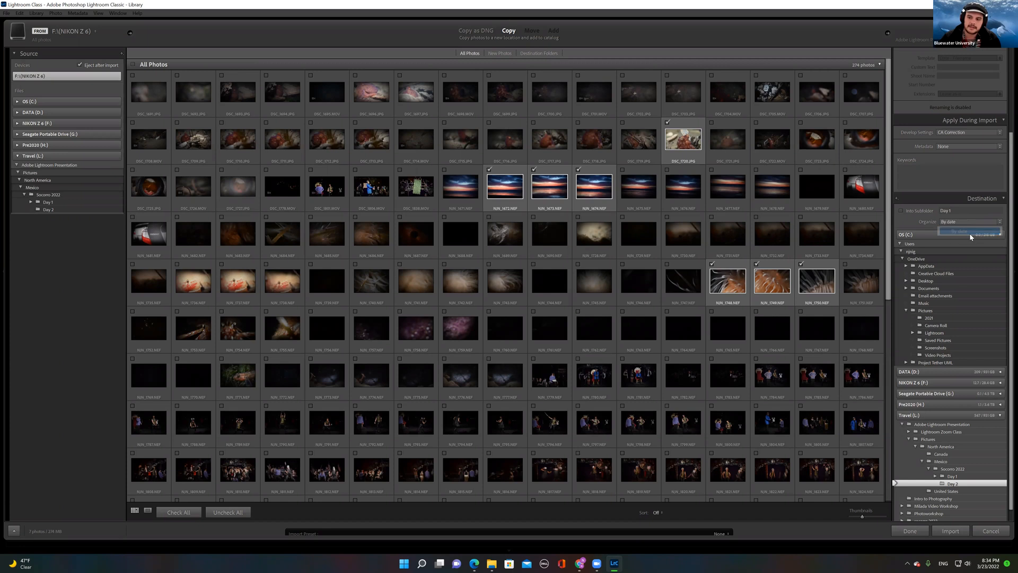
scroll(959, 393, down, 3)
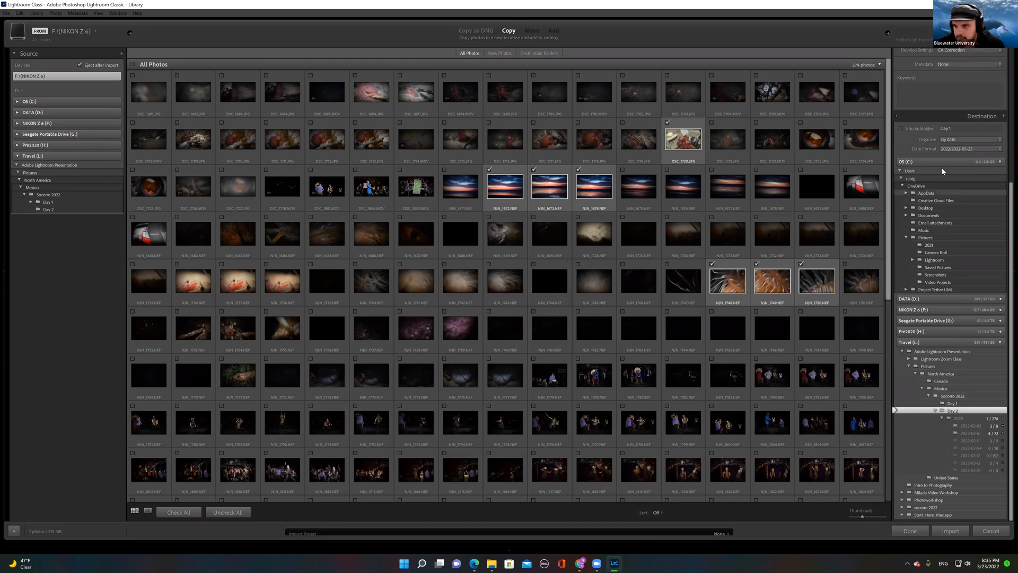
click(954, 140)
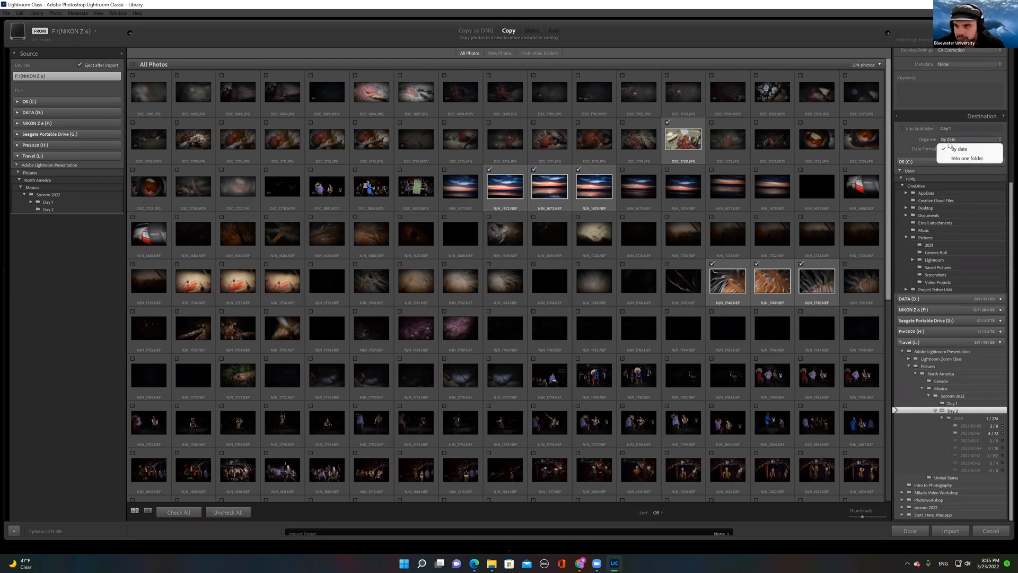
click(957, 159)
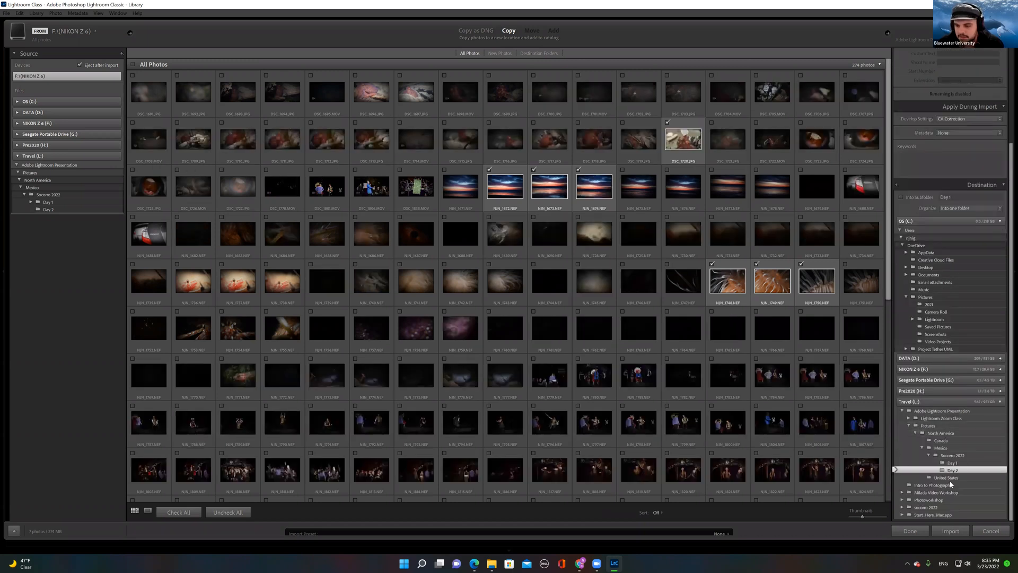
Step: Enter the keywords macro, ocean, cold water for the photos being imported
scroll(937, 240, up, 1)
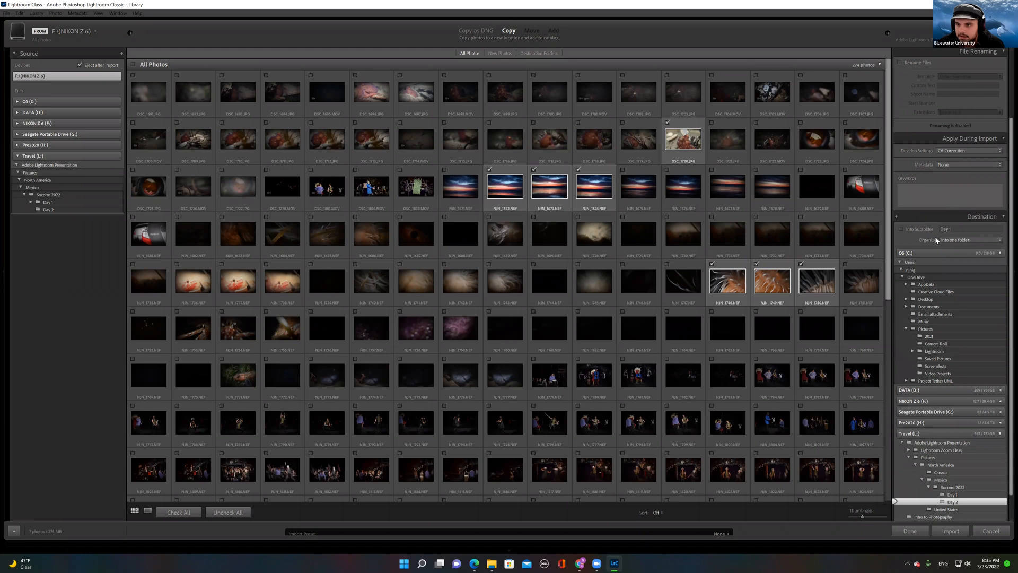
click(931, 196)
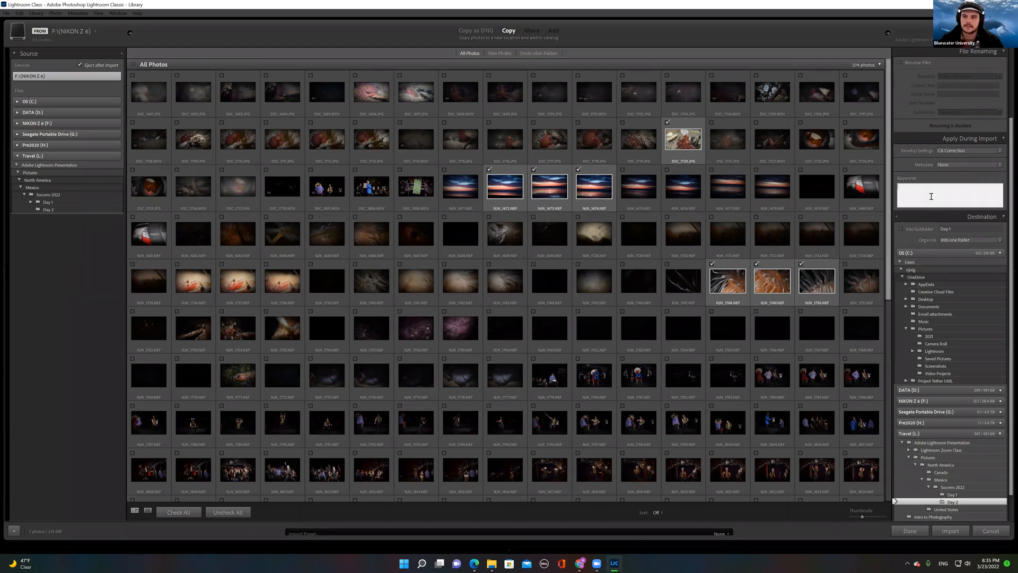
text(day2)
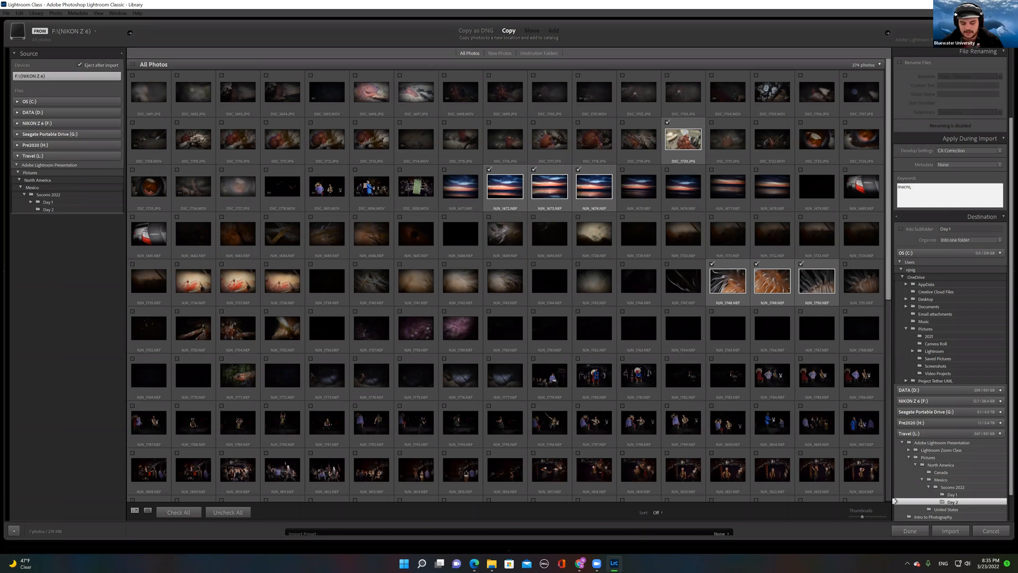
text(emones)
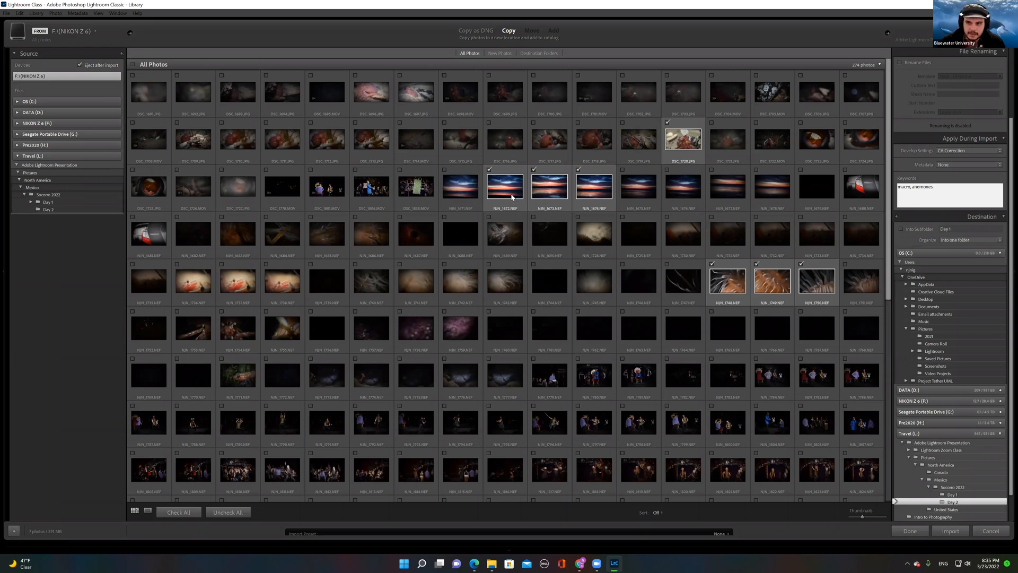
key(BackSpace)
key(BackSpace)
key(BackSpace)
key(BackSpace)
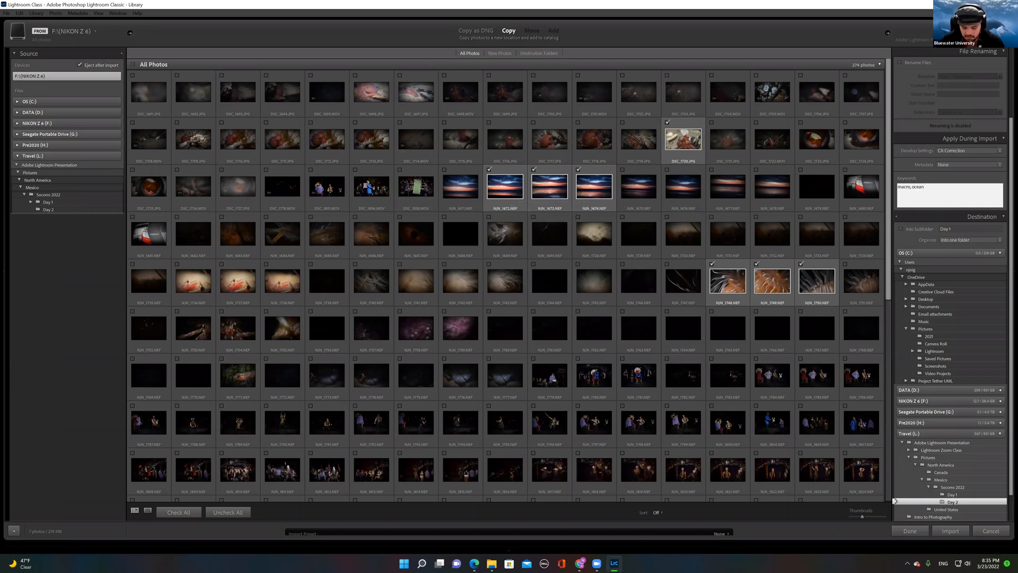
text(cold wat)
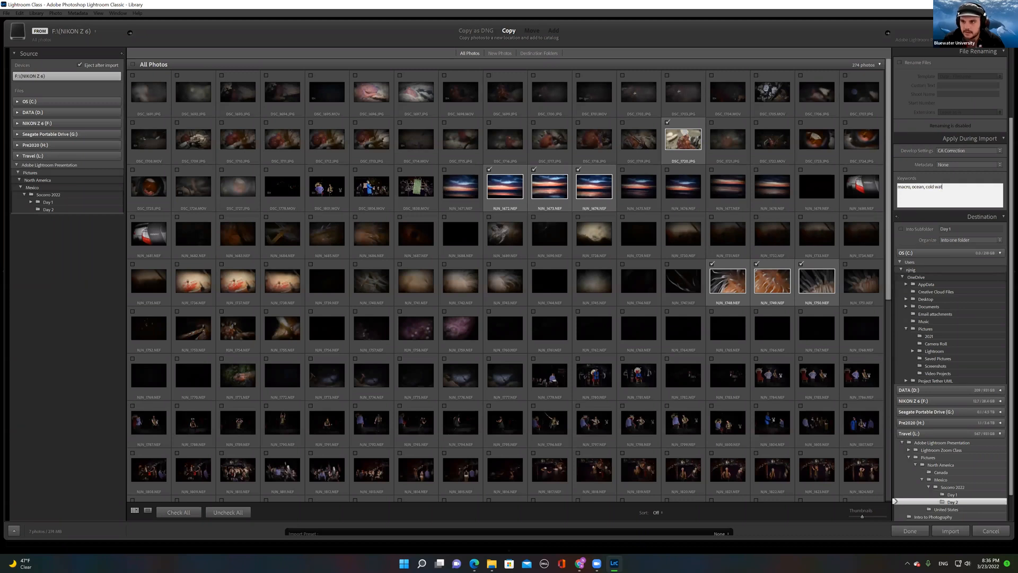
text(er)
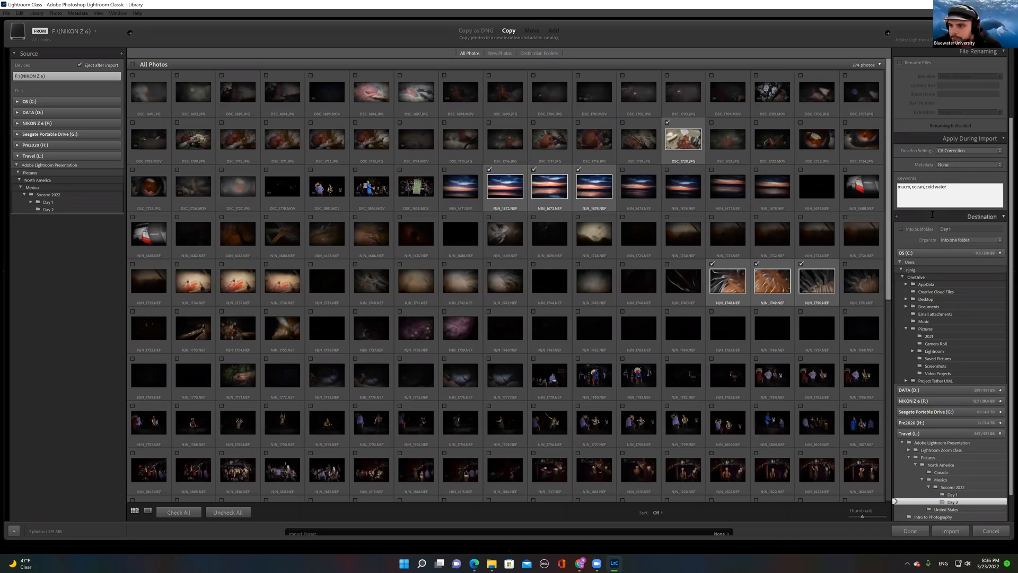
Step: Keep CA Correction as the develop setting and None as the metadata preset, and import the seven checked photos
click(960, 151)
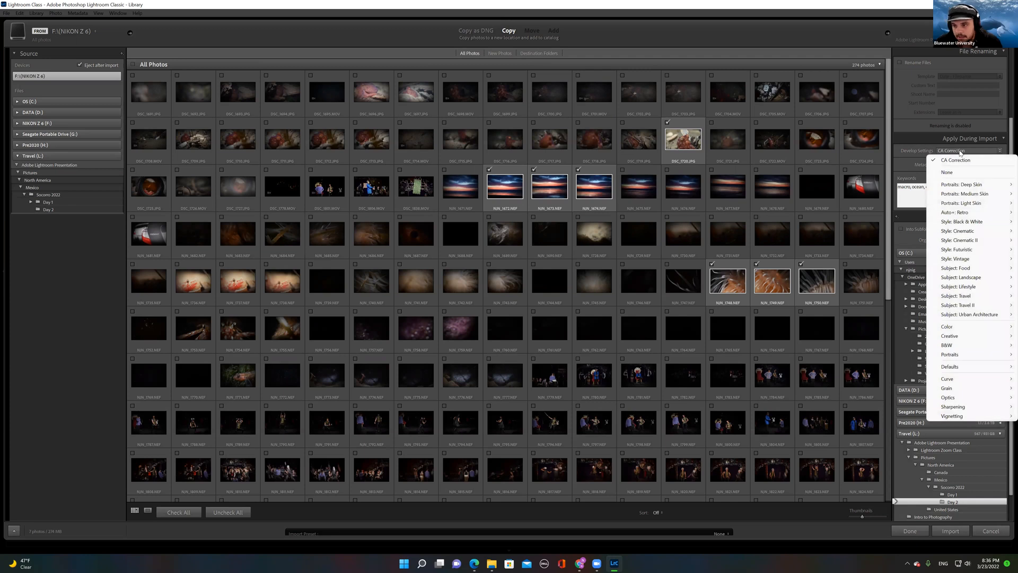
click(958, 159)
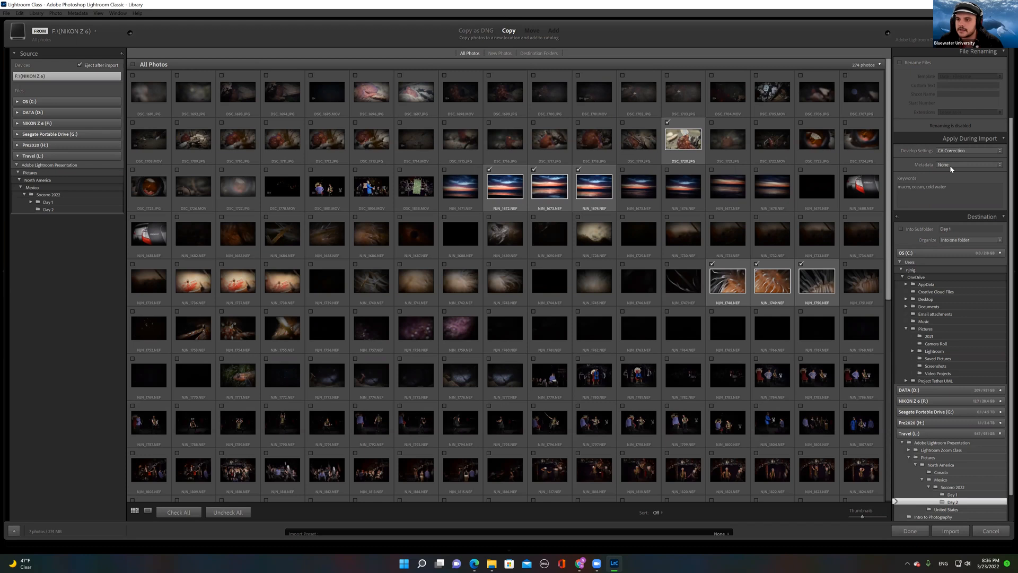
click(950, 164)
click(934, 155)
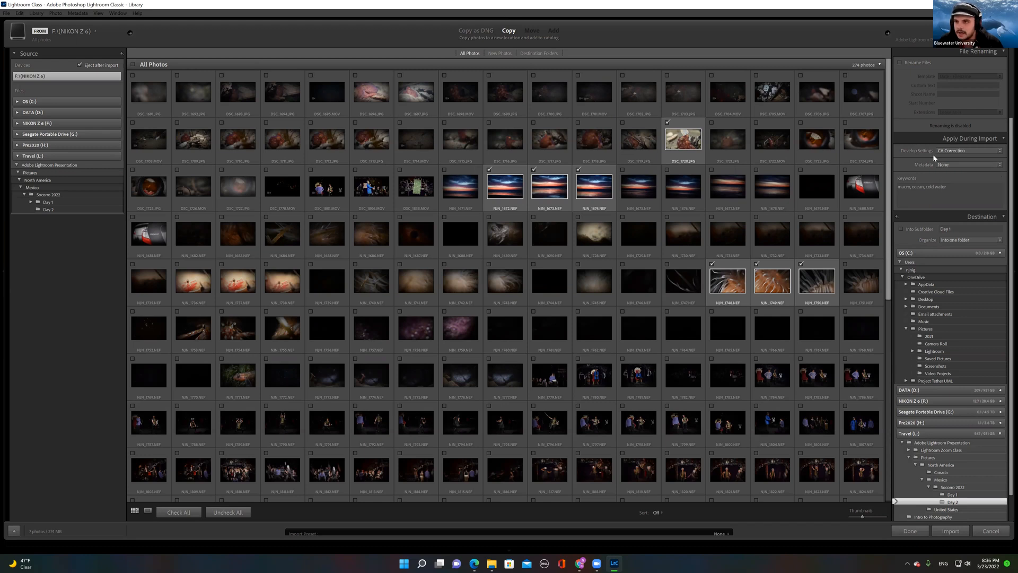
scroll(933, 156, up, 1)
scroll(934, 155, up, 2)
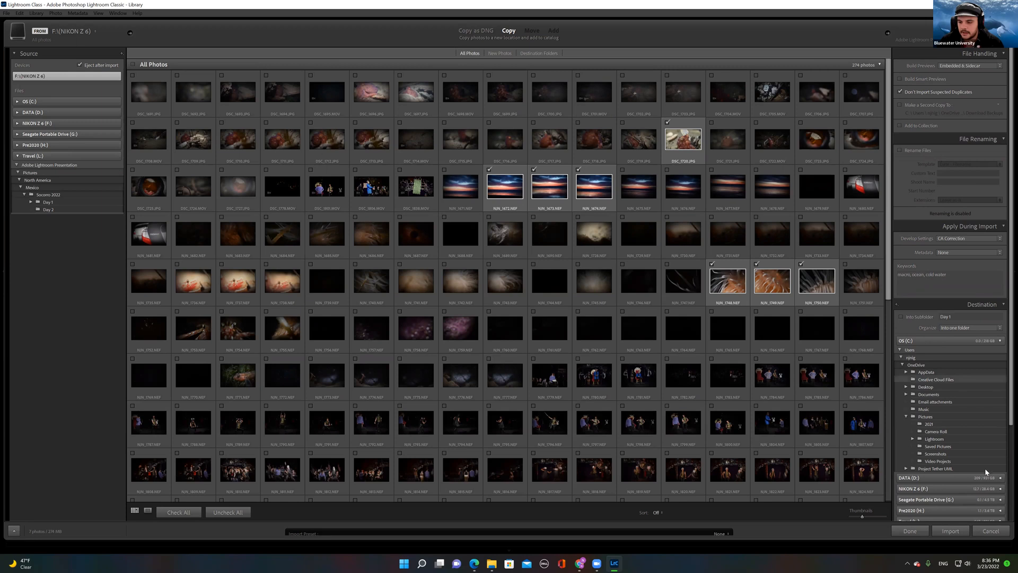
click(949, 531)
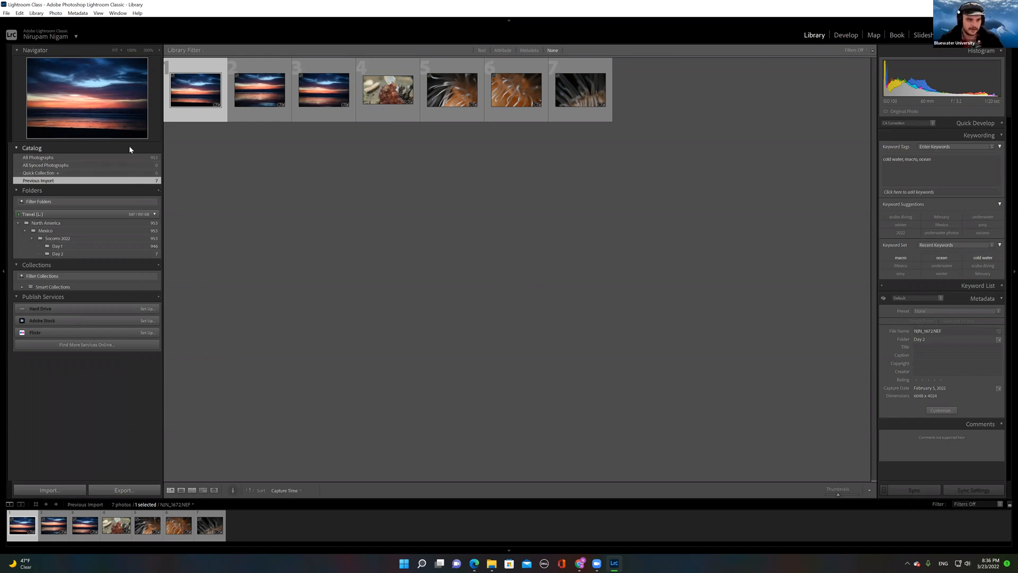
Step: Examine the imported photos in the Day 2 folder and browse the photos in the Day 1 folder
click(64, 253)
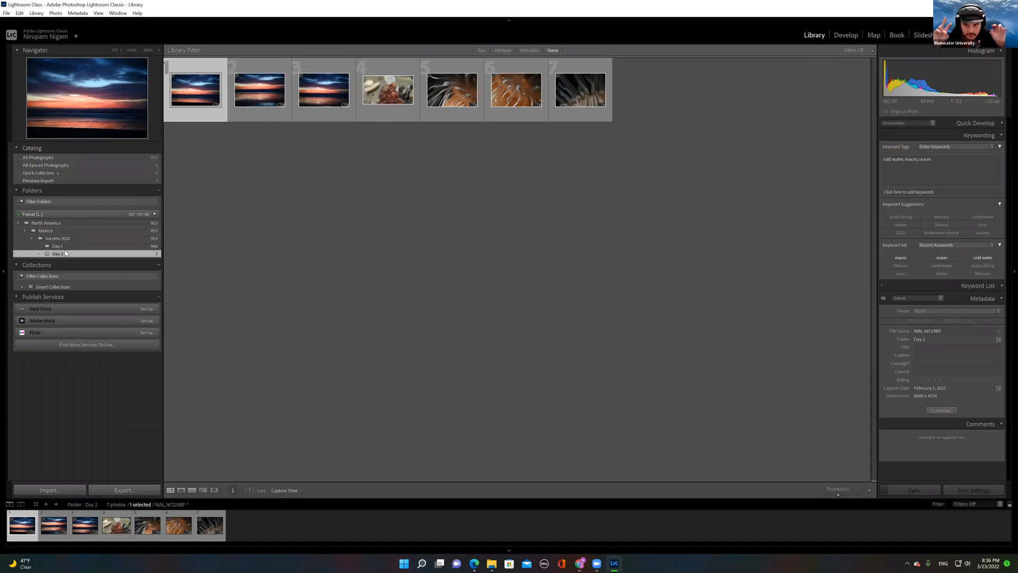
click(58, 246)
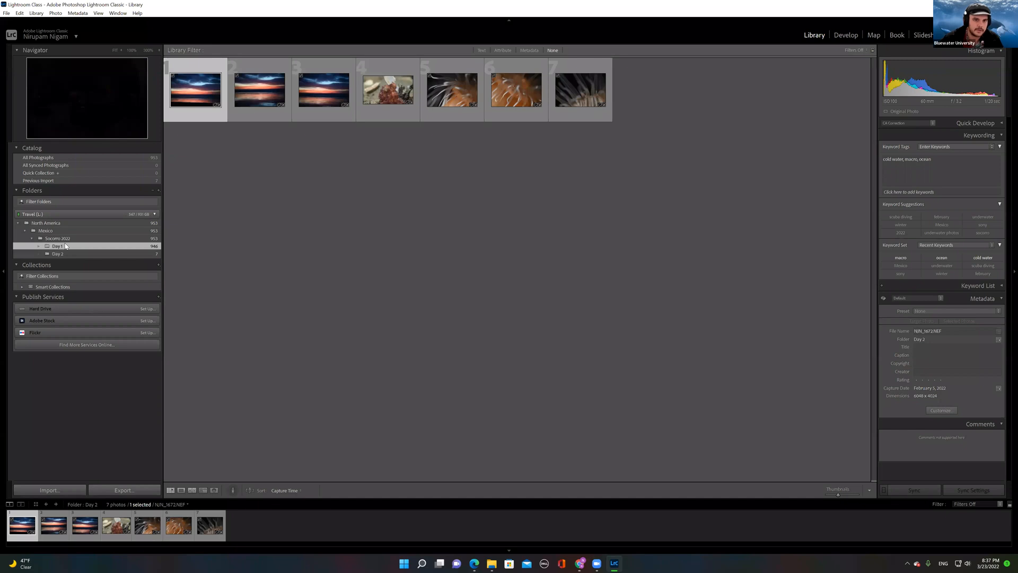
scroll(368, 275, down, 15)
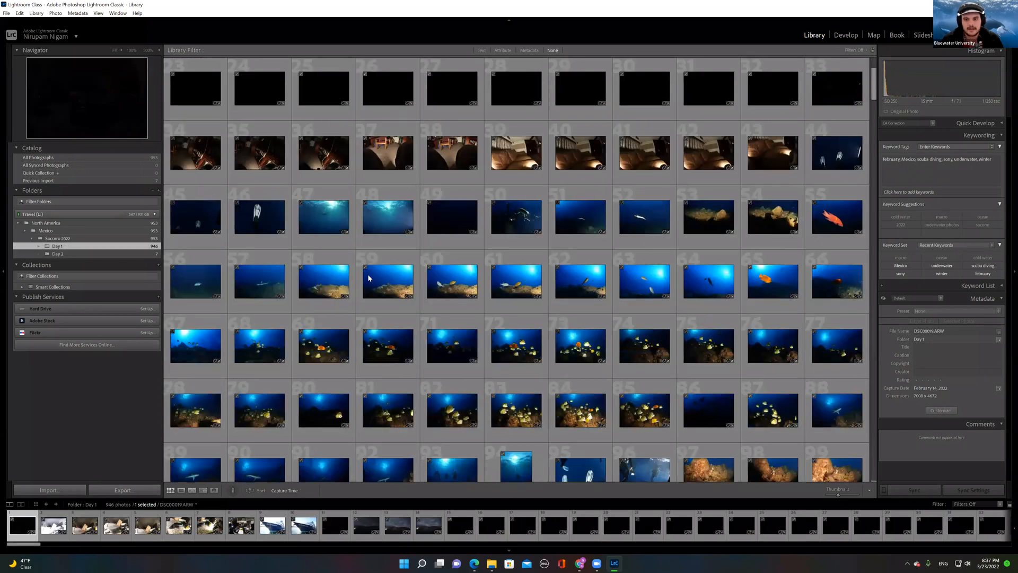
scroll(368, 277, down, 10)
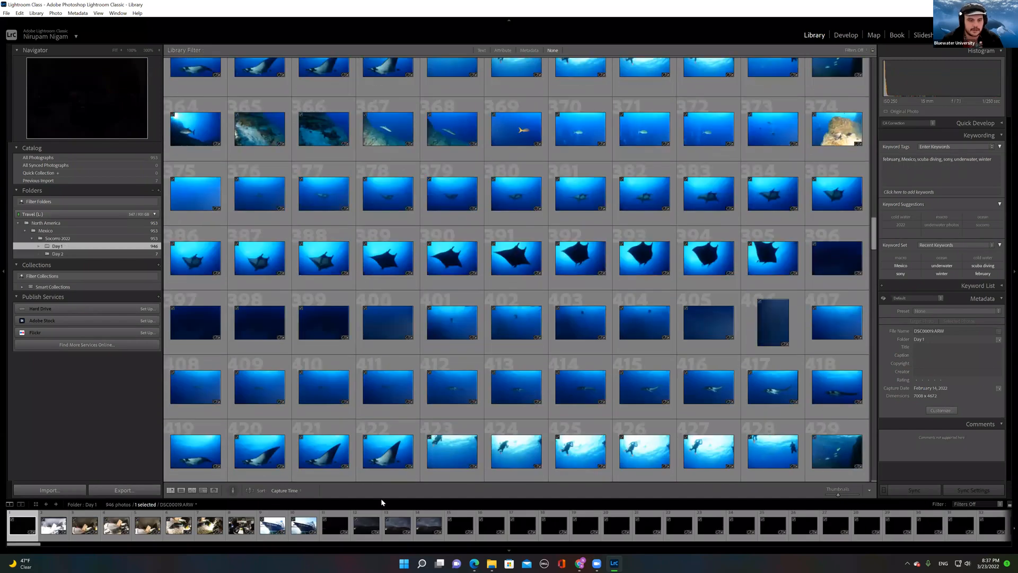
Step: Switch to File Explorer and open the Day 2 folder under Mexico, Socorro 2022 to check the imported files on disk
click(491, 563)
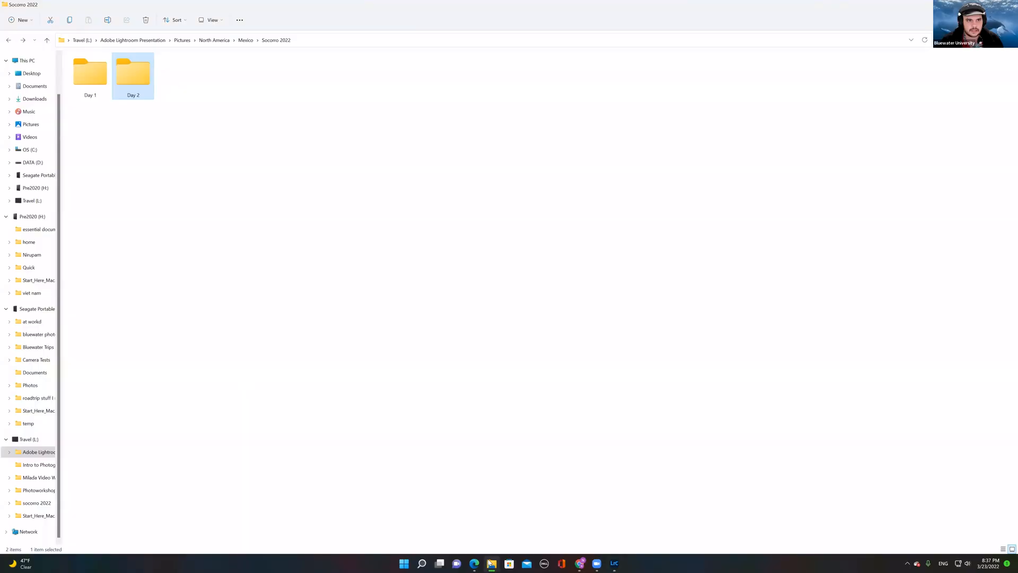
click(245, 40)
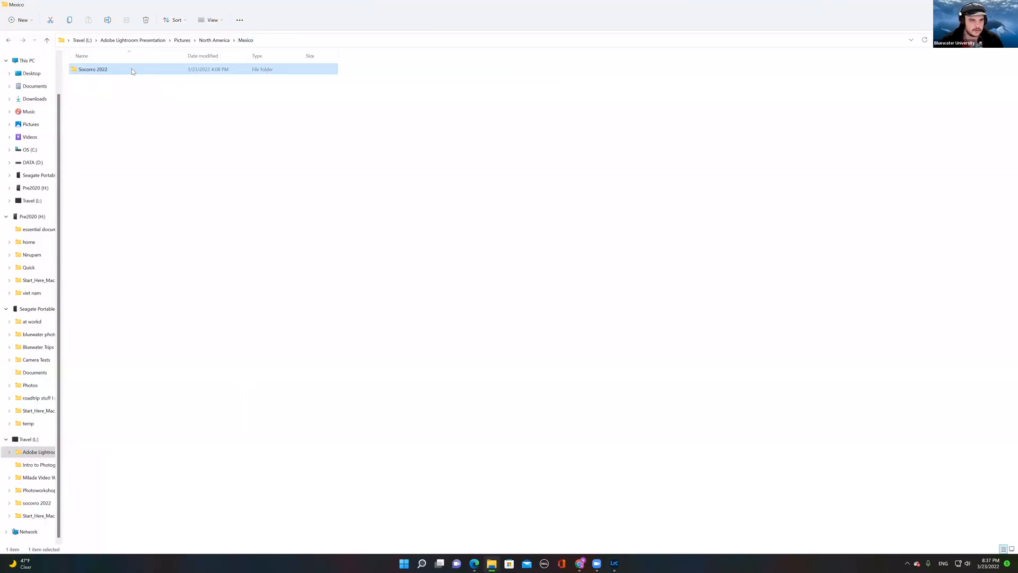
double_click(127, 74)
double_click(123, 83)
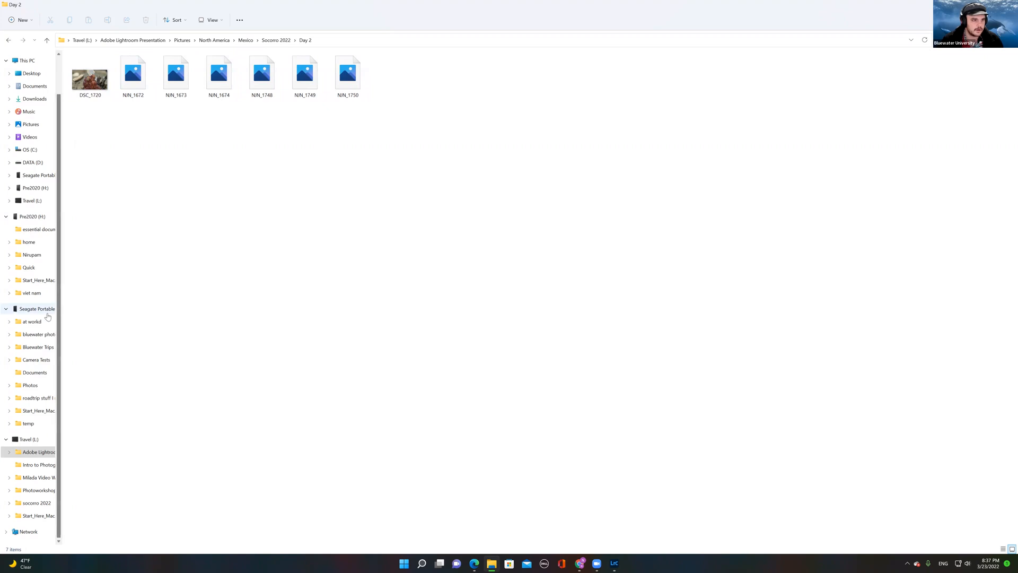
Step: Open This PC to examine which drives are connected after the import
scroll(48, 316, up, 2)
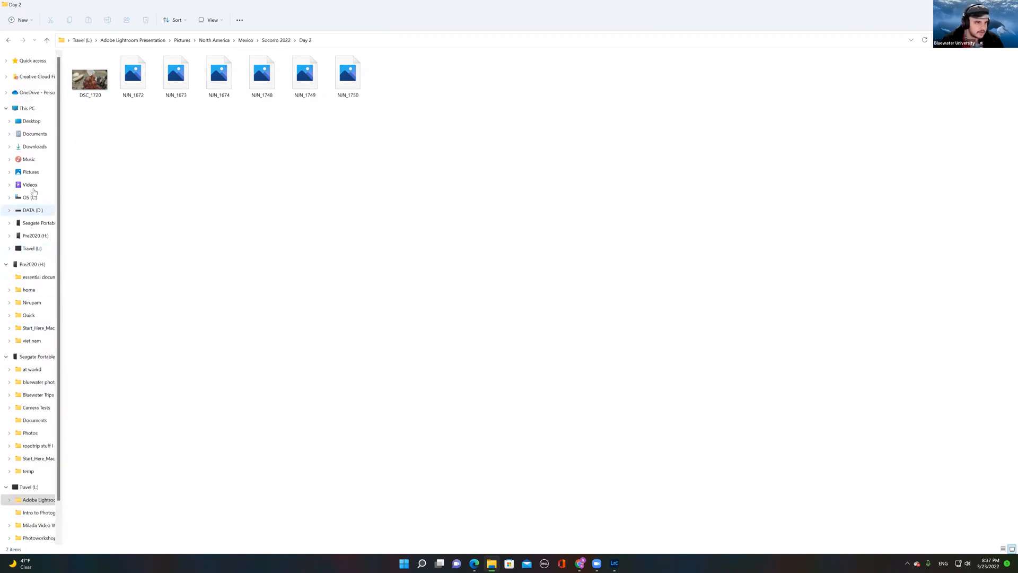
click(22, 109)
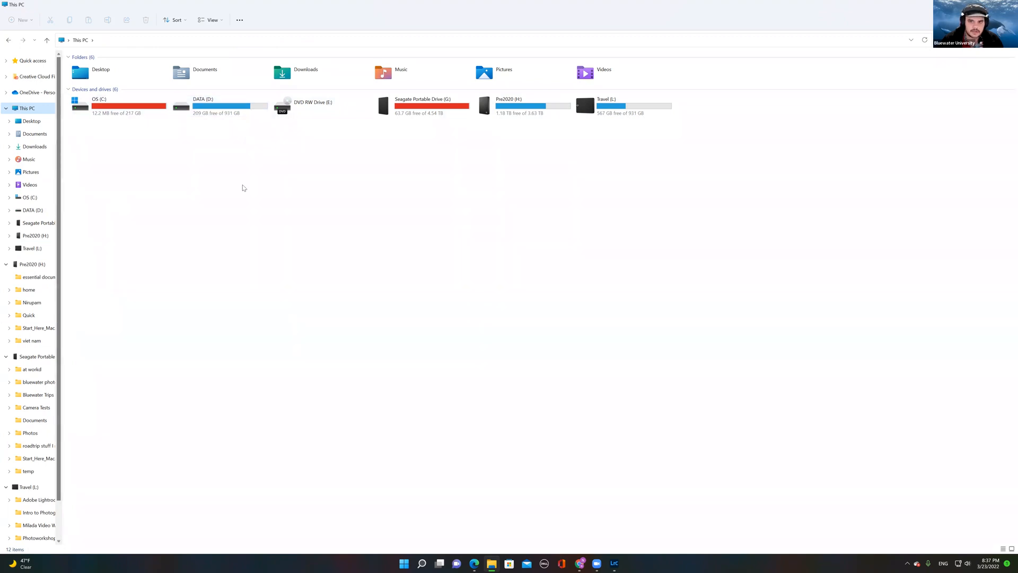
scroll(62, 202, down, 2)
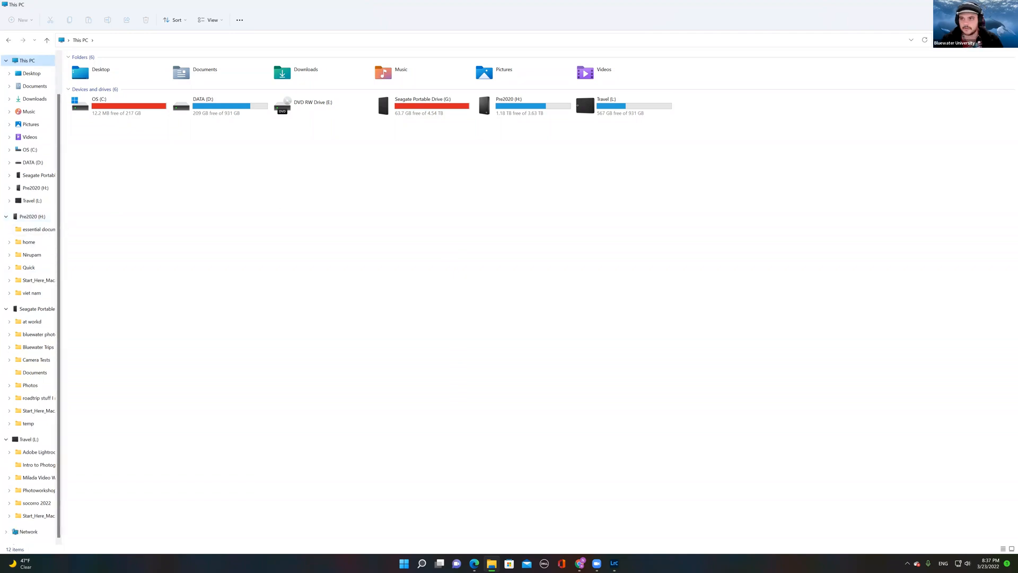
Step: Switch back to Lightroom Classic and compare the photos and keywords in the Socorro 2022, Day 1 and Day 2 folders
key(alt+Tab)
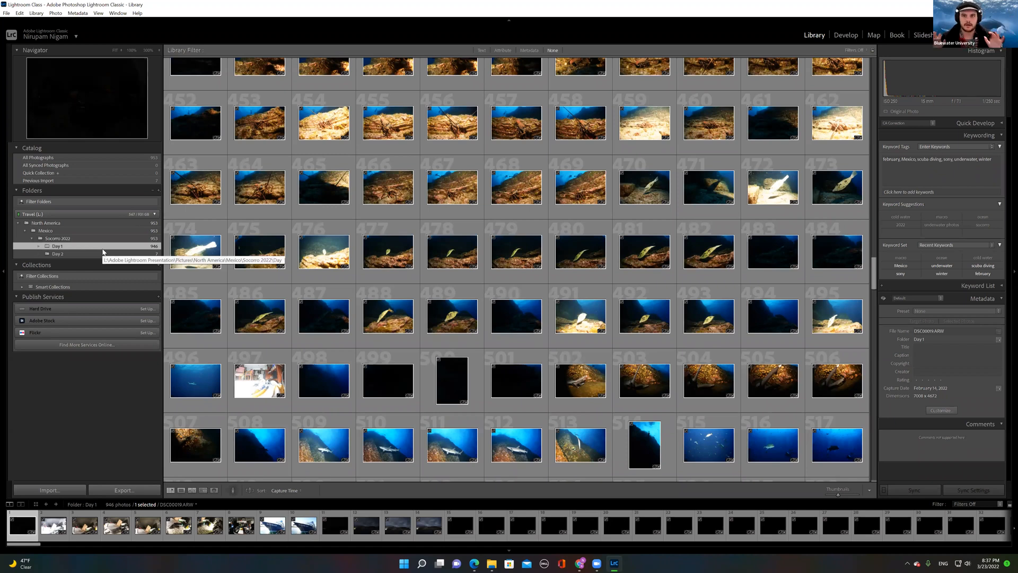
click(62, 238)
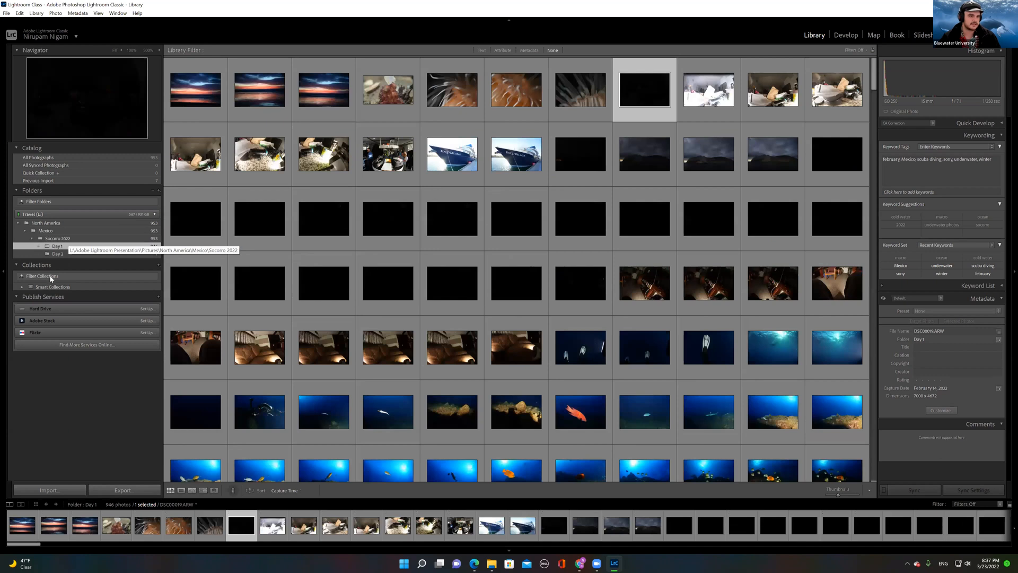
click(58, 254)
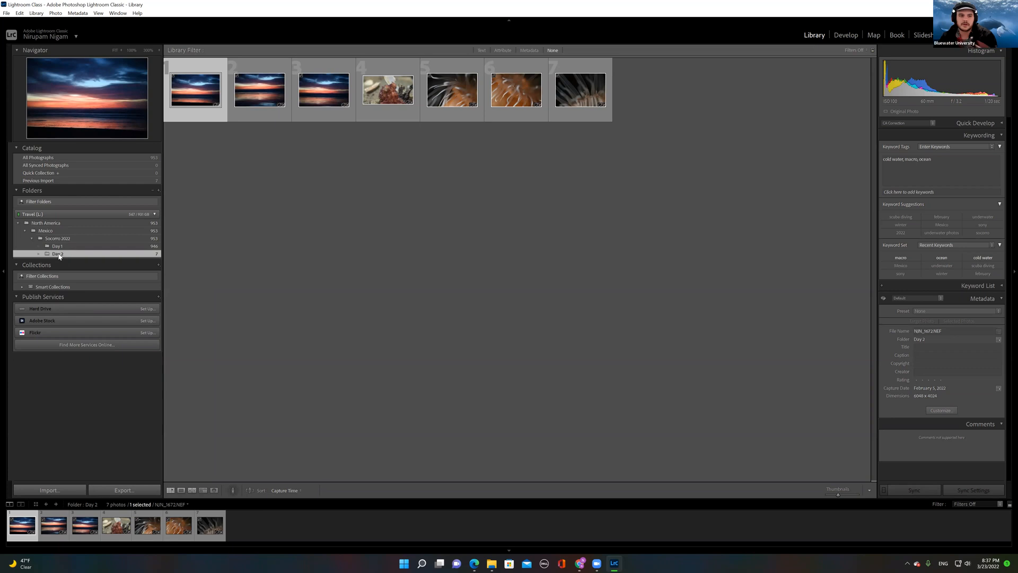
click(57, 246)
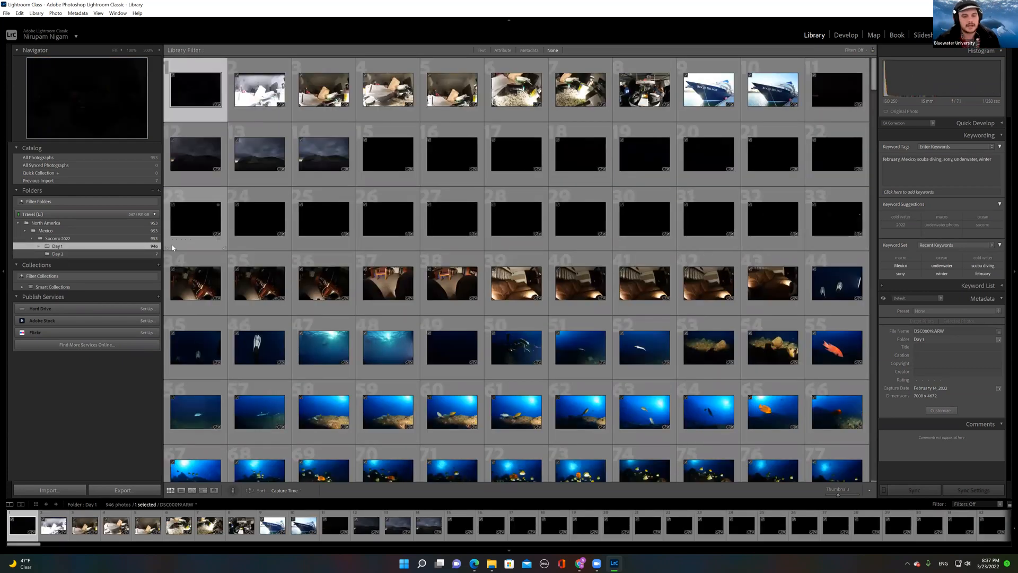
click(918, 158)
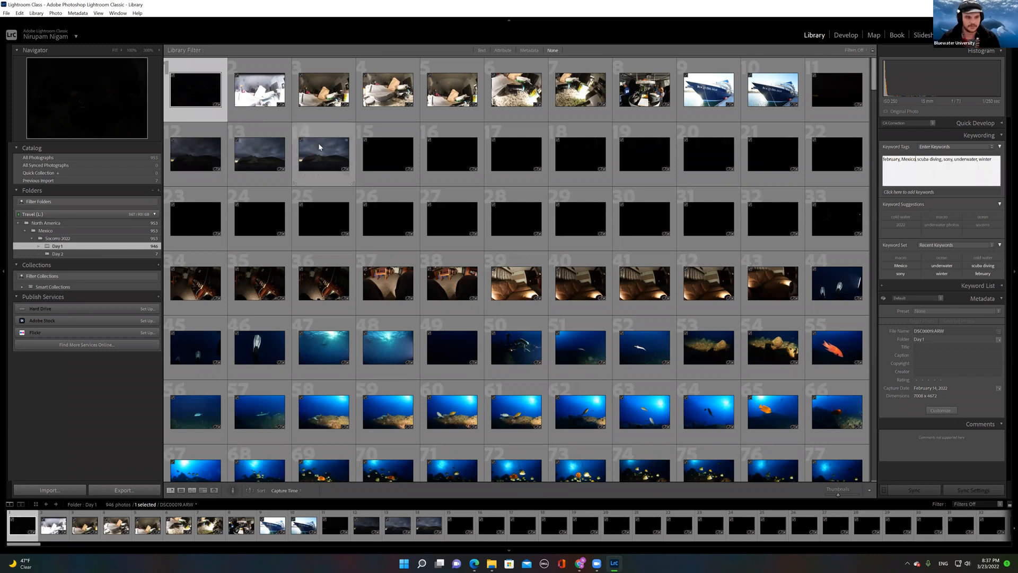
click(73, 254)
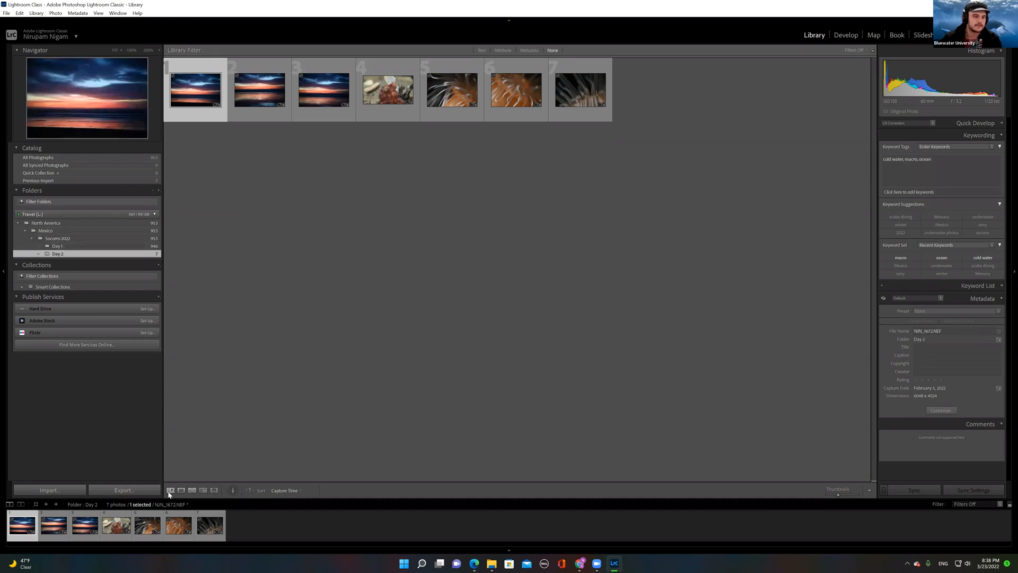
Step: Browse the Day 1 folder's photos through to the end, check Day 2 again, and return to the start of Day 1
click(94, 247)
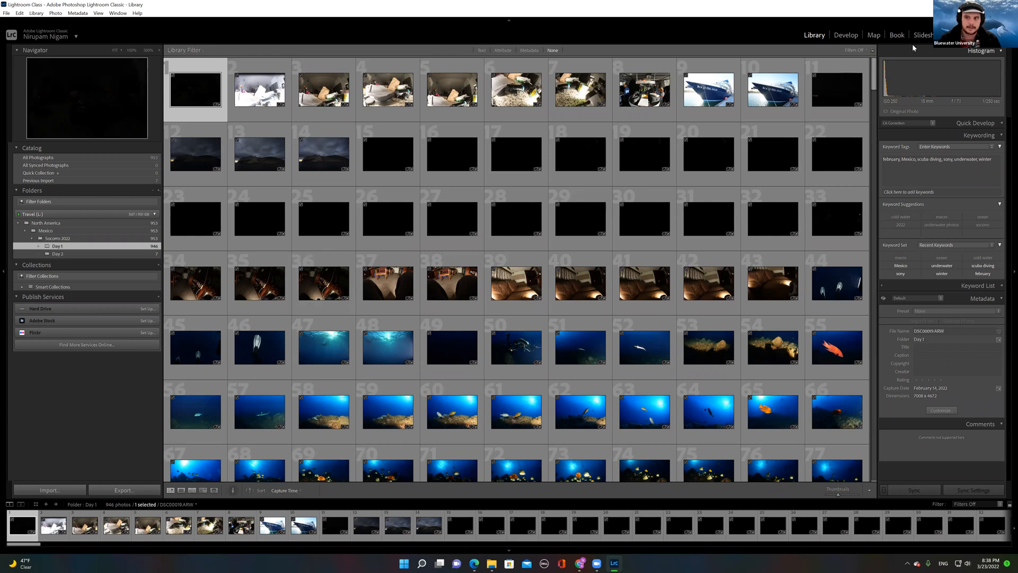
scroll(615, 186, down, 10)
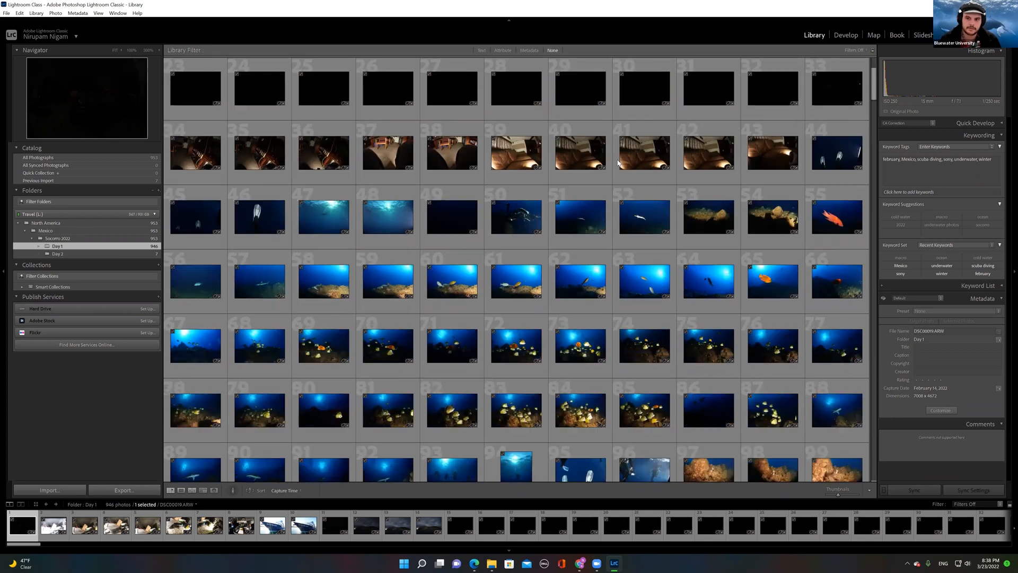
scroll(615, 187, down, 20)
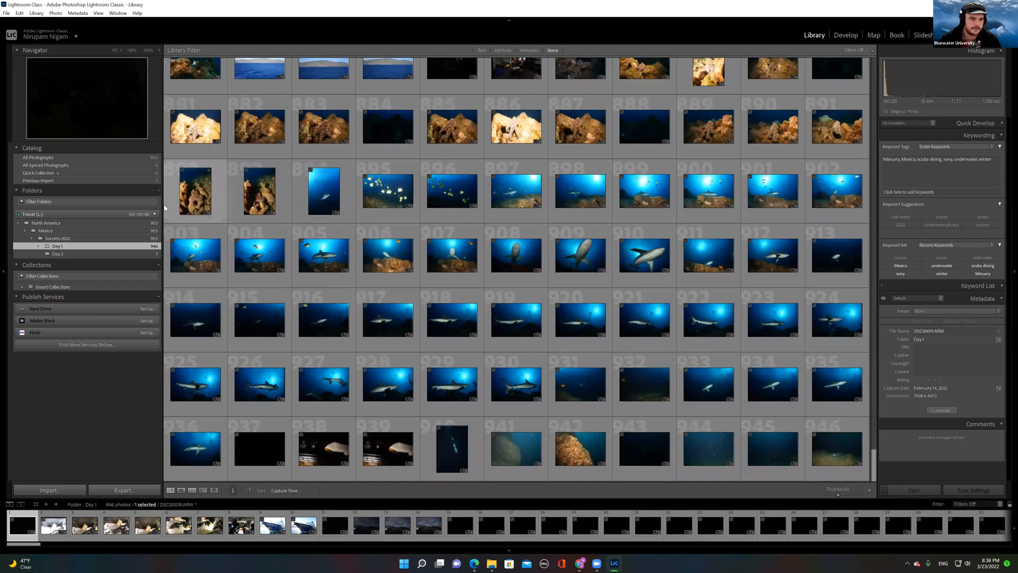
click(59, 254)
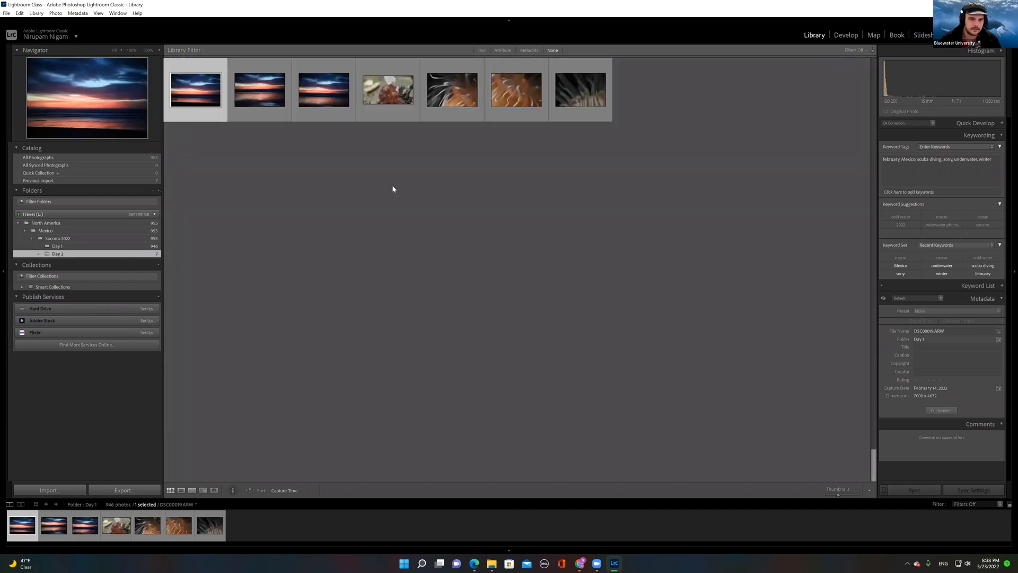
click(67, 248)
scroll(400, 156, down, 15)
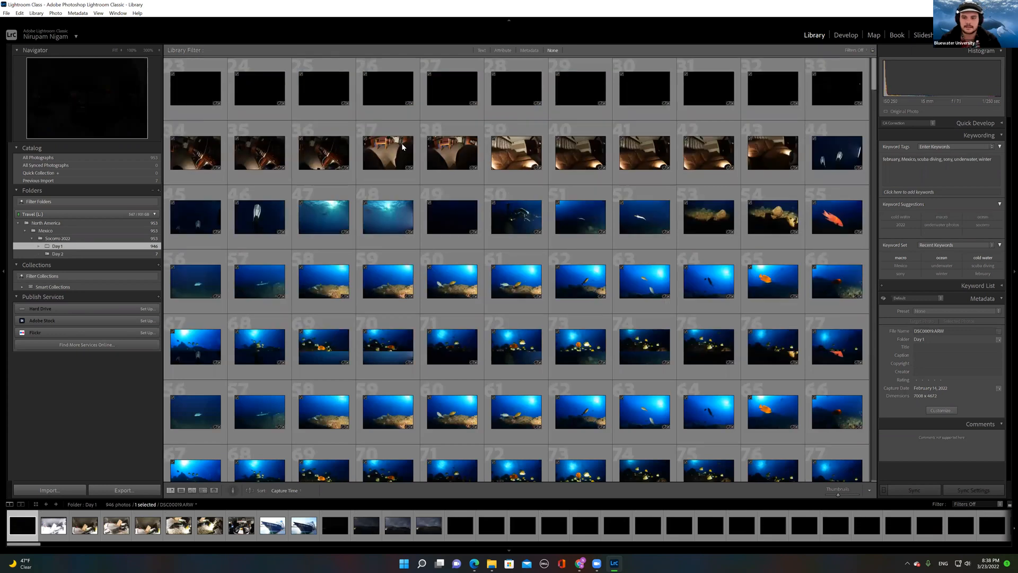
scroll(400, 157, down, 15)
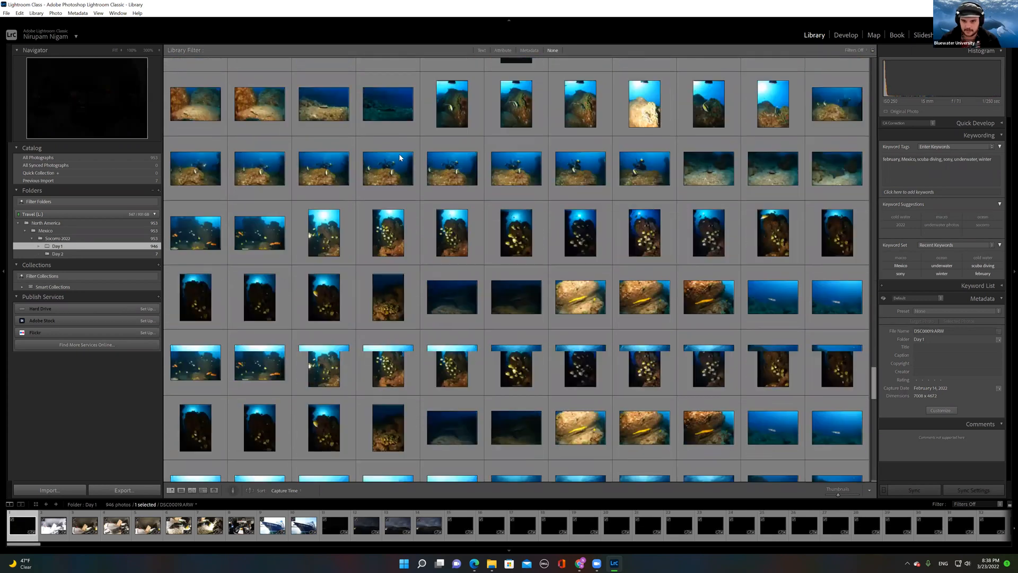
scroll(400, 157, up, 20)
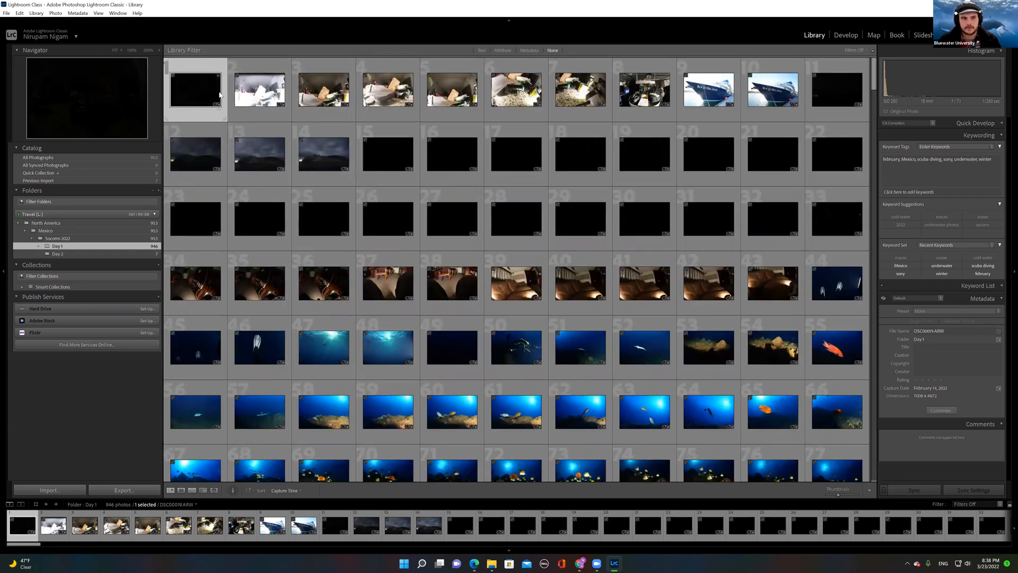
Step: Open the first Day 1 photo in Loupe view and step through the following photos to the dark image DSC00029.ARW
double_click(195, 94)
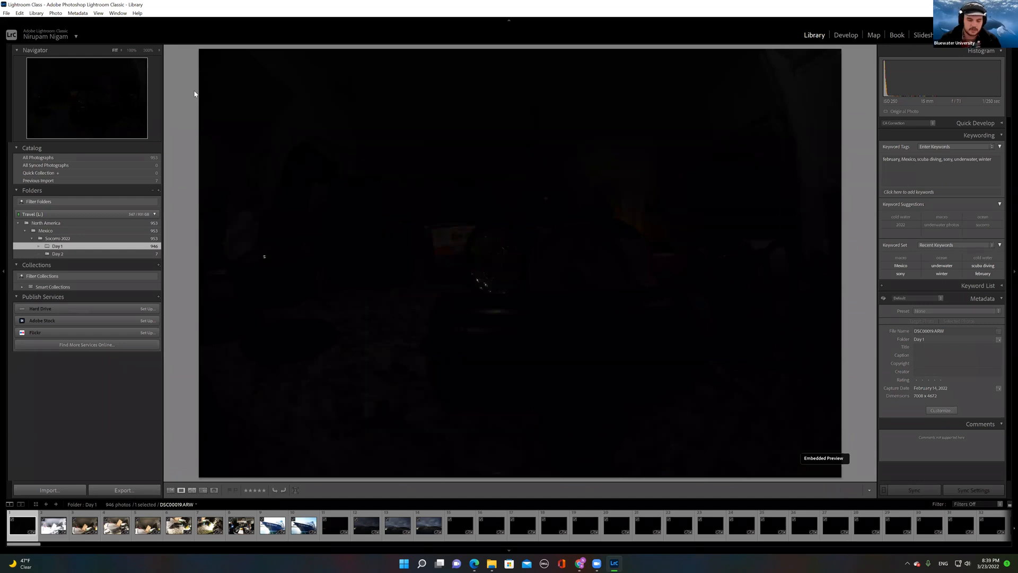
key(Right)
key(Right)
key(Right)
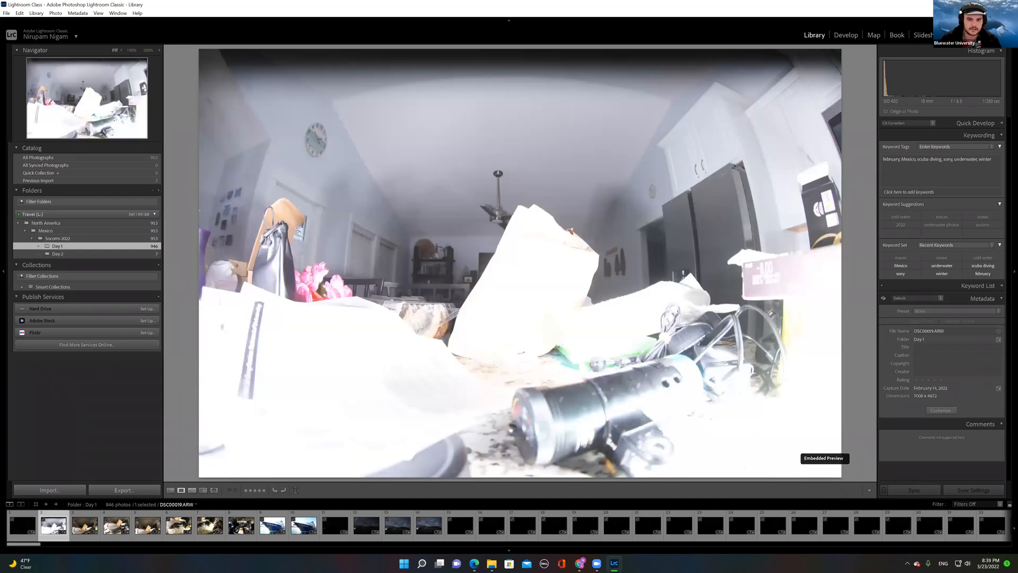
key(Right)
key(Right)
key(Right)
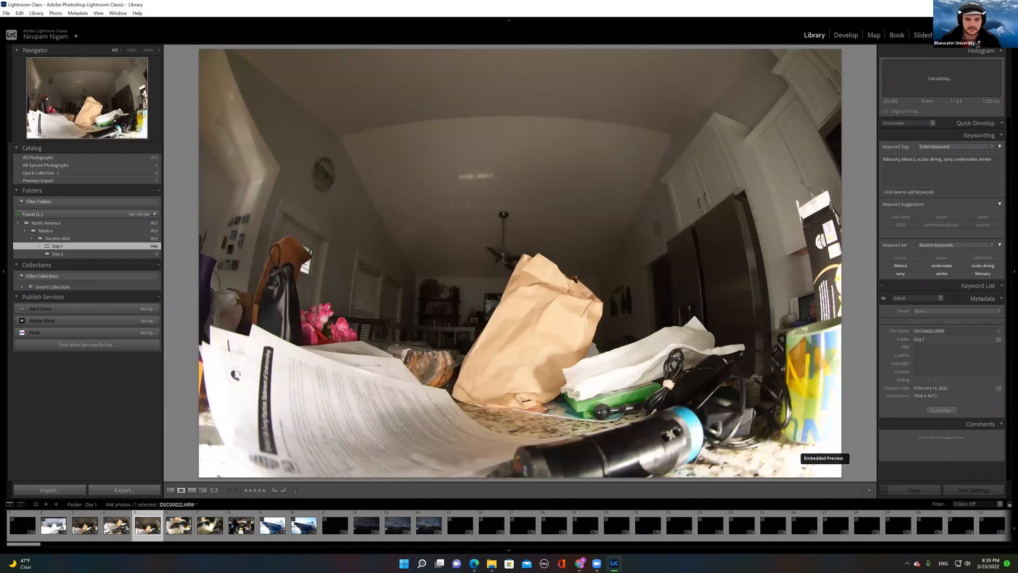
key(Right)
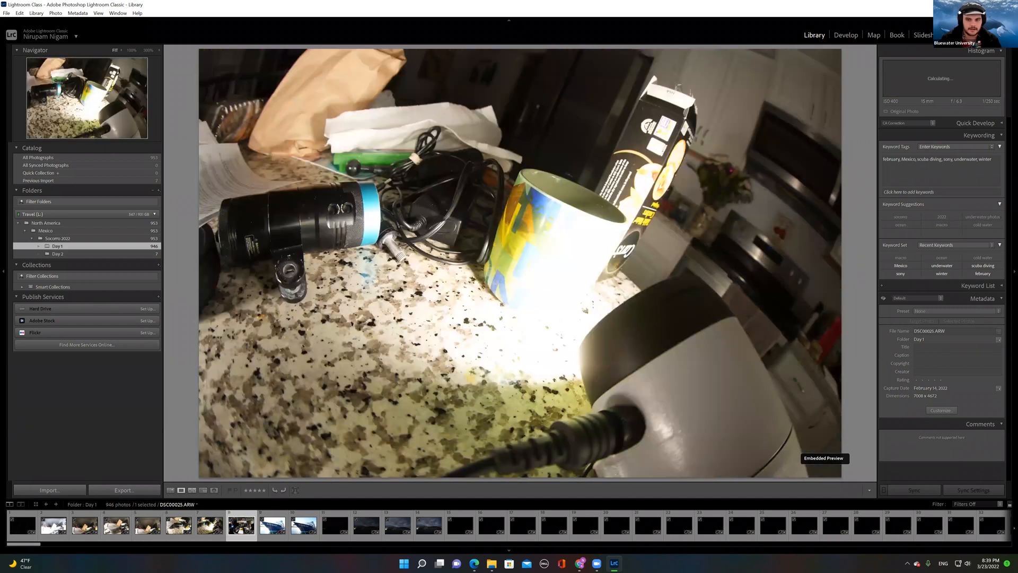
key(Right)
key(Right)
key(Right)
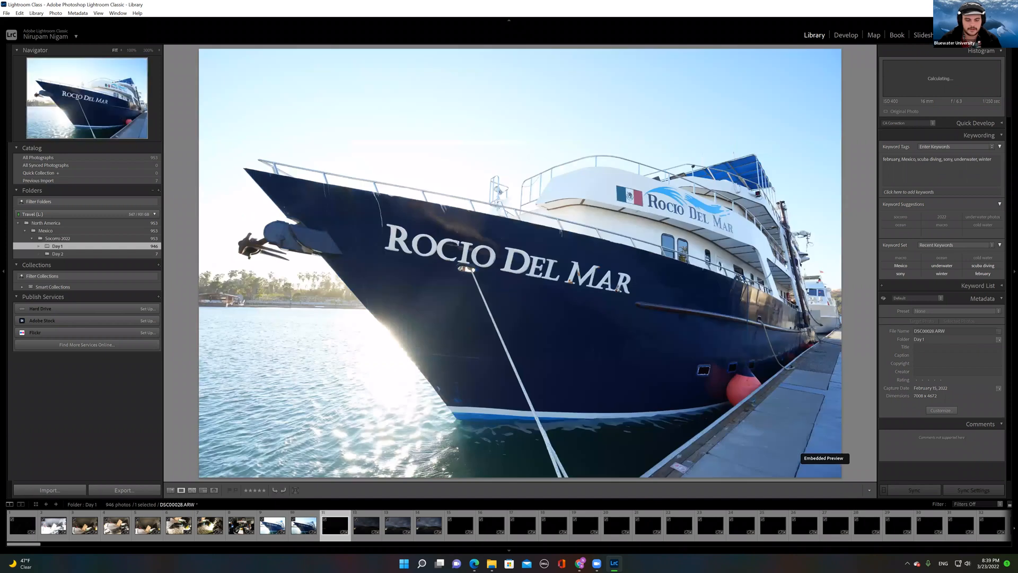
key(Right)
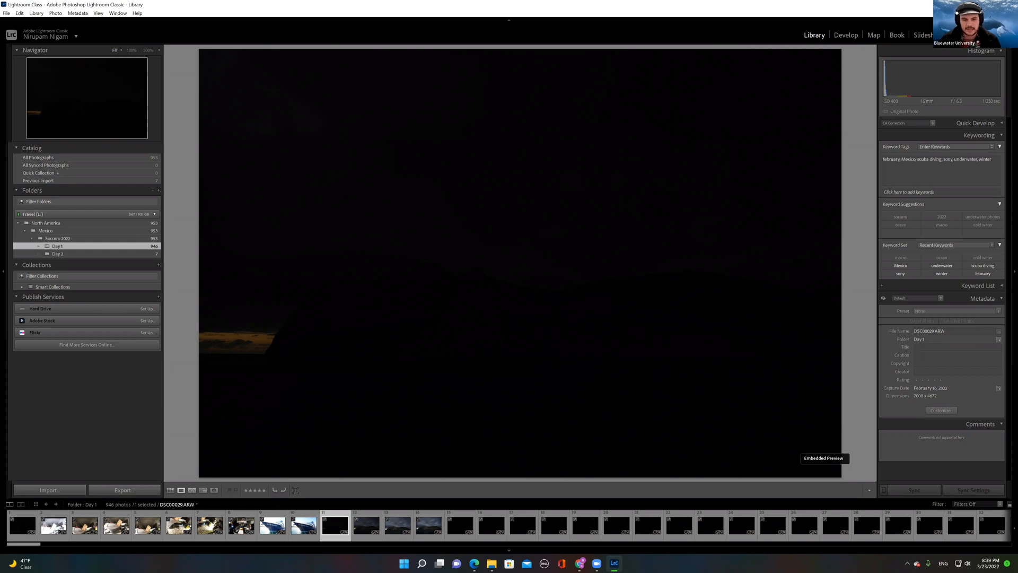
Step: Examine the dark island landscape photos in full-screen view through DSC00032.ARW and return to the thumbnail grid
key(f)
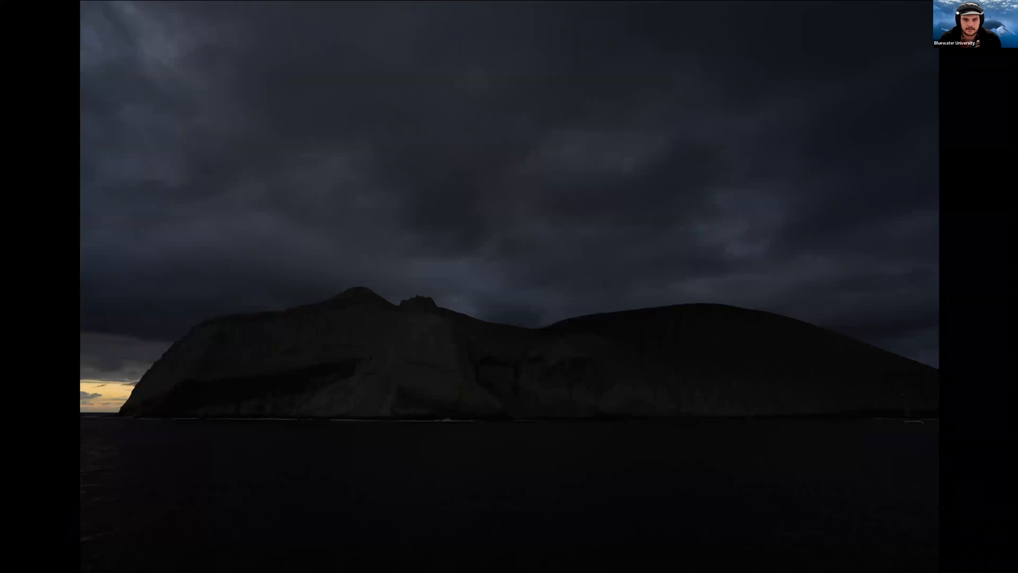
key(Right)
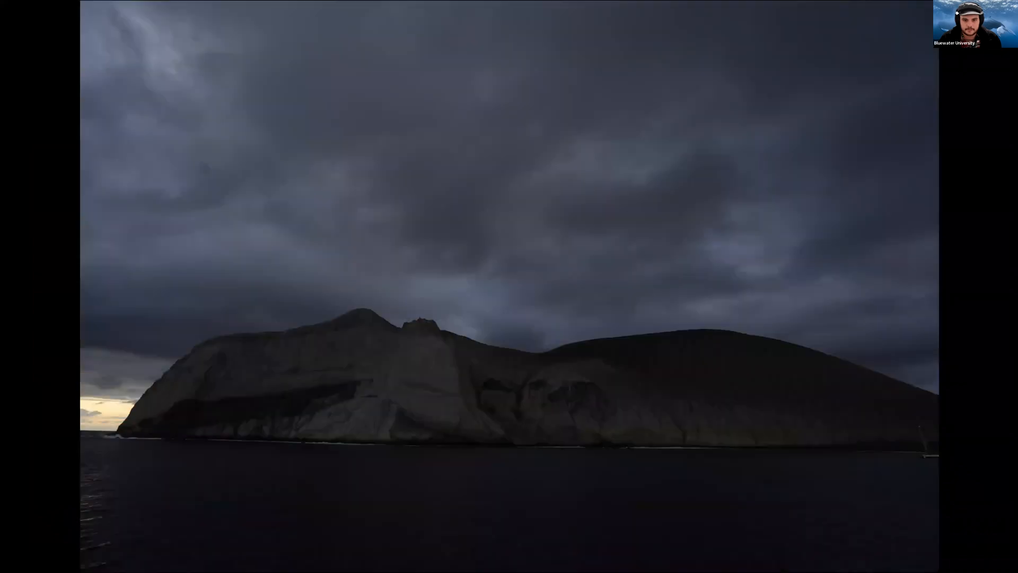
key(Right)
key(Escape)
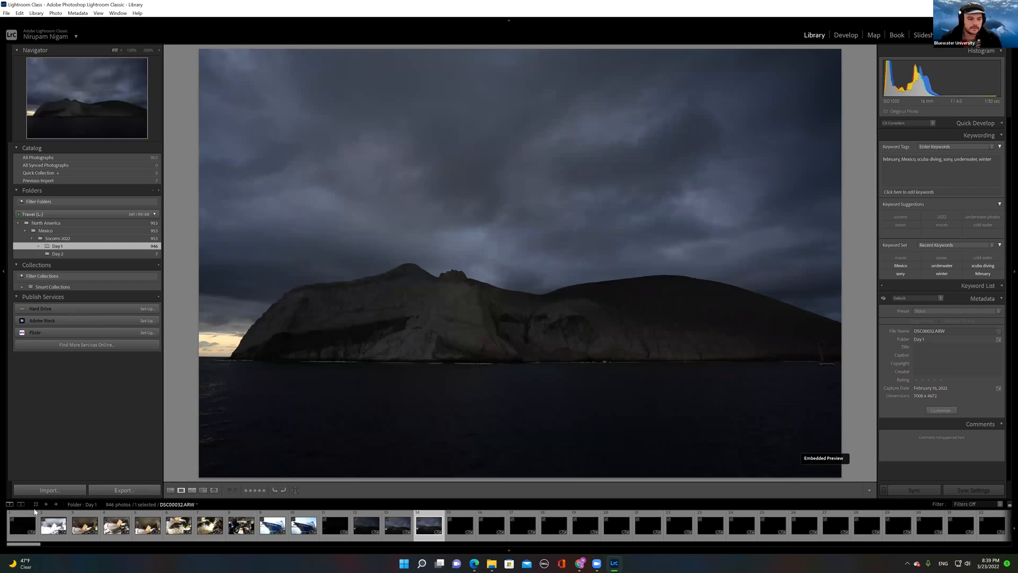
click(170, 489)
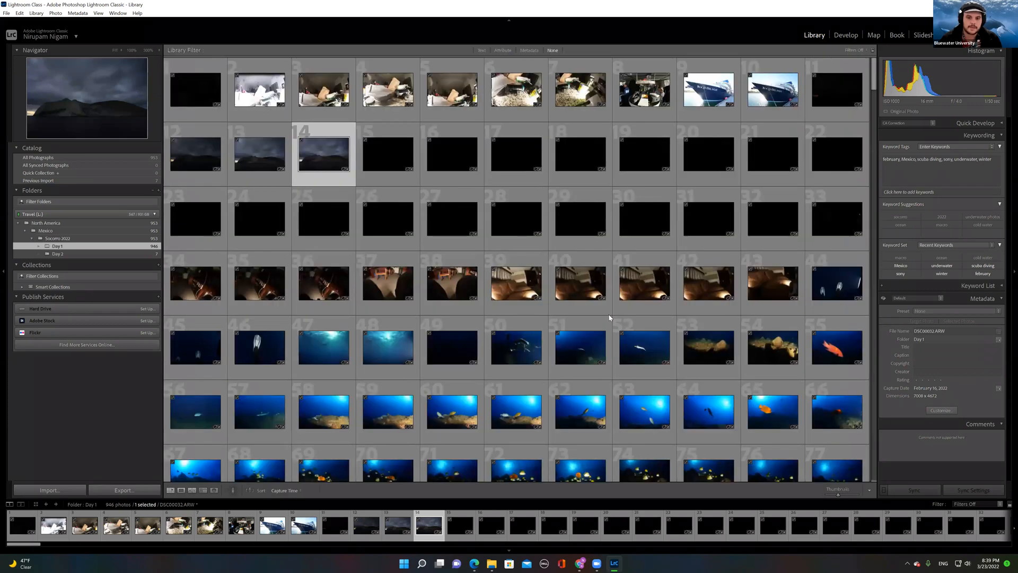
Step: Select the reef fish photos 60, 70, 72, 73, 75, 83, 84 and 85 and compare them in Survey view
scroll(609, 318, down, 2)
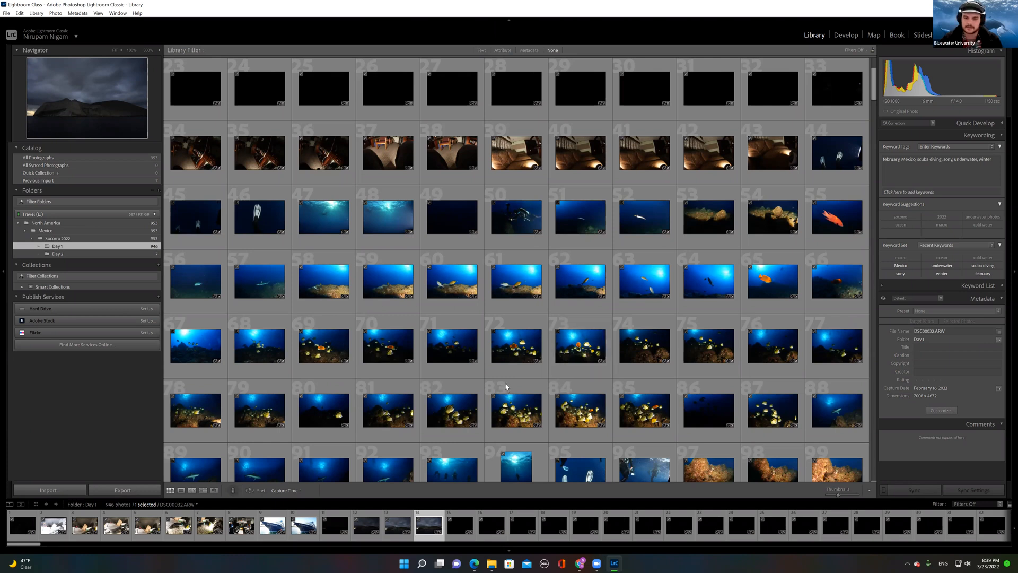
click(506, 350)
ctrl+click(575, 352)
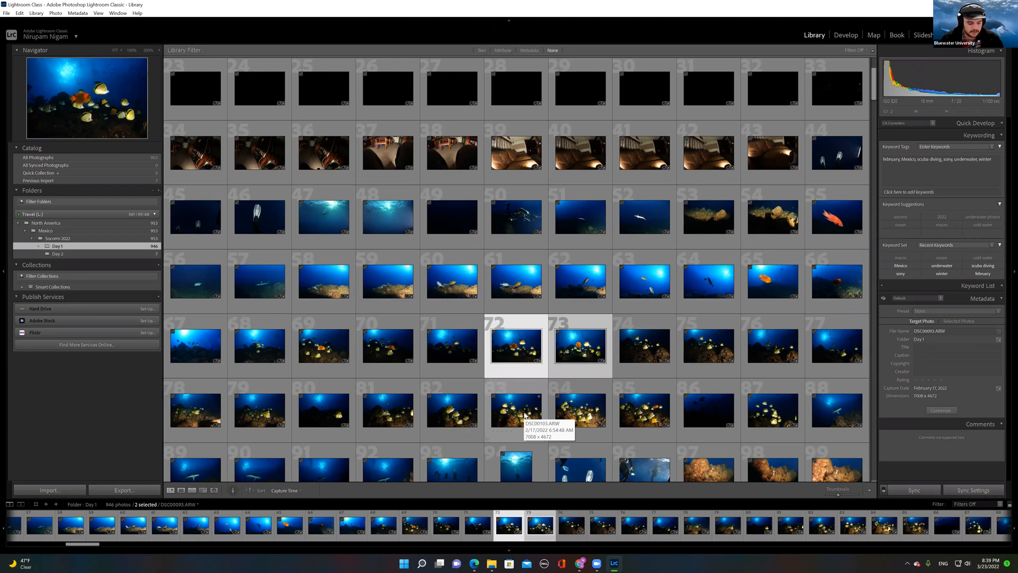
ctrl+click(524, 415)
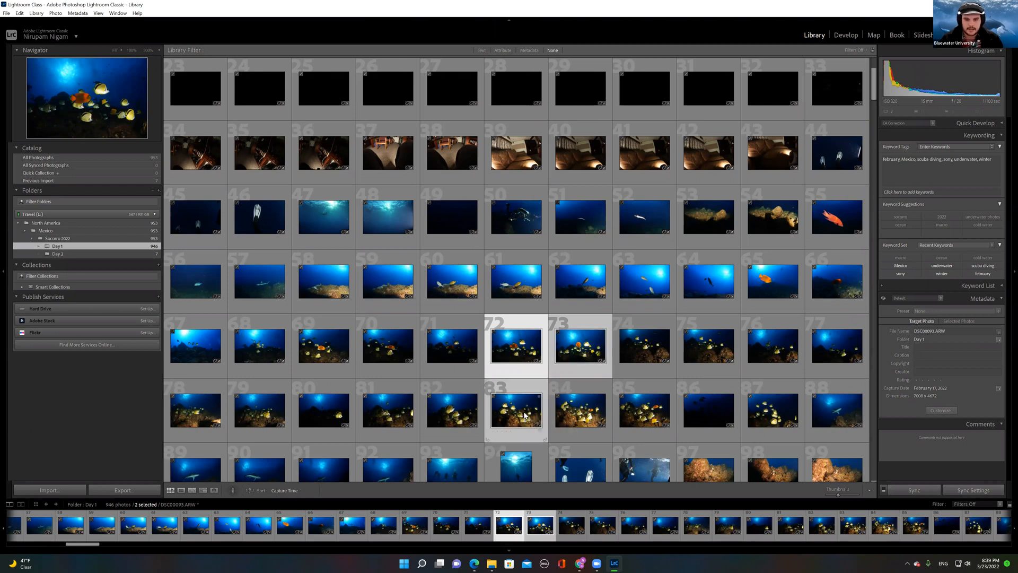
ctrl+click(581, 411)
ctrl+click(645, 411)
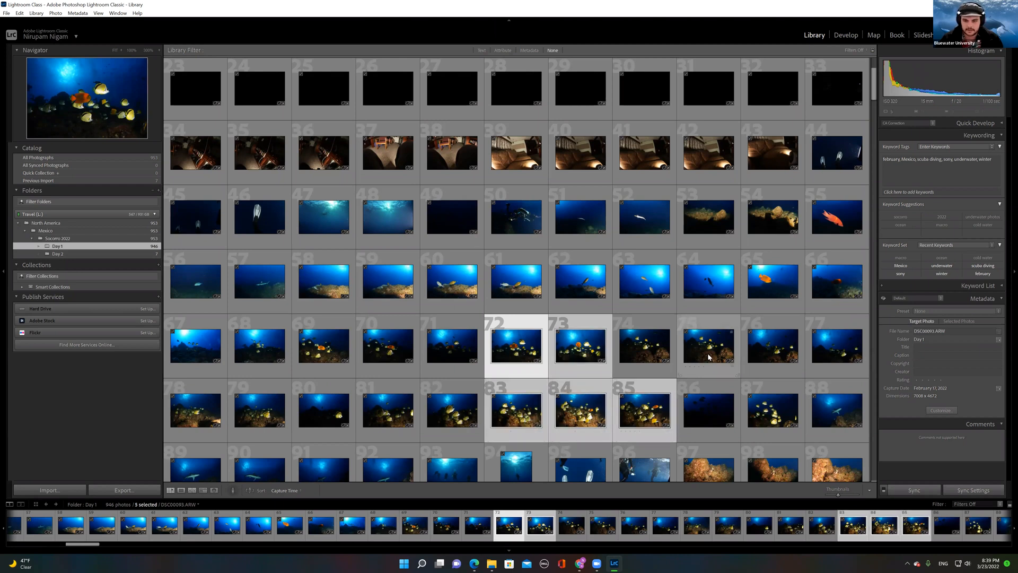
ctrl+click(699, 365)
ctrl+click(398, 339)
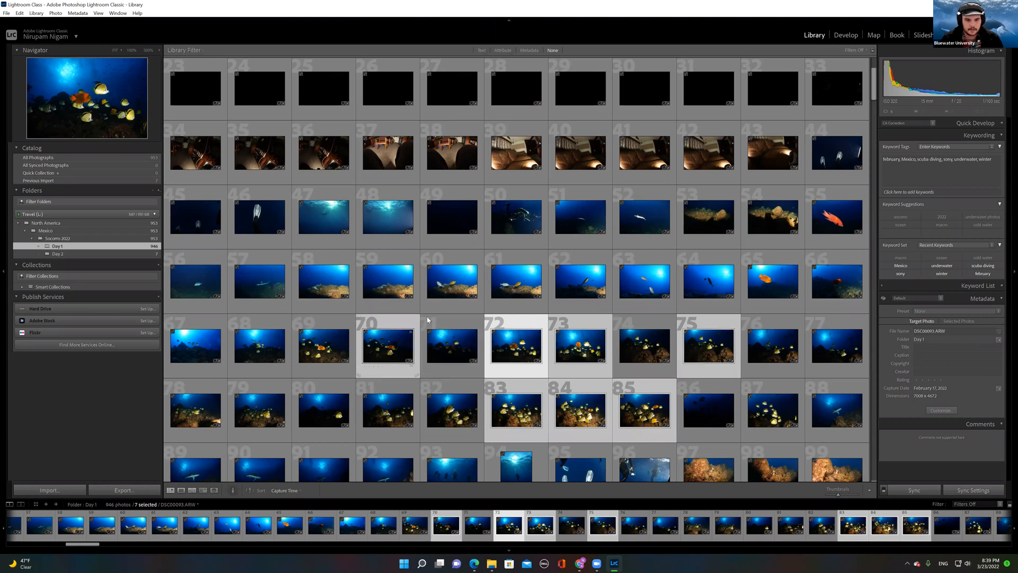
ctrl+click(460, 289)
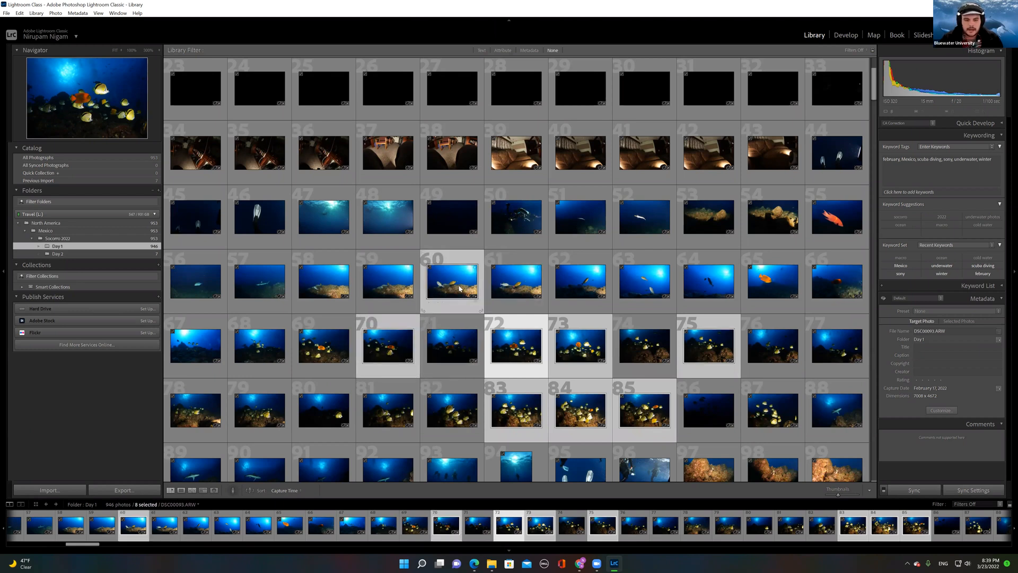
key(n)
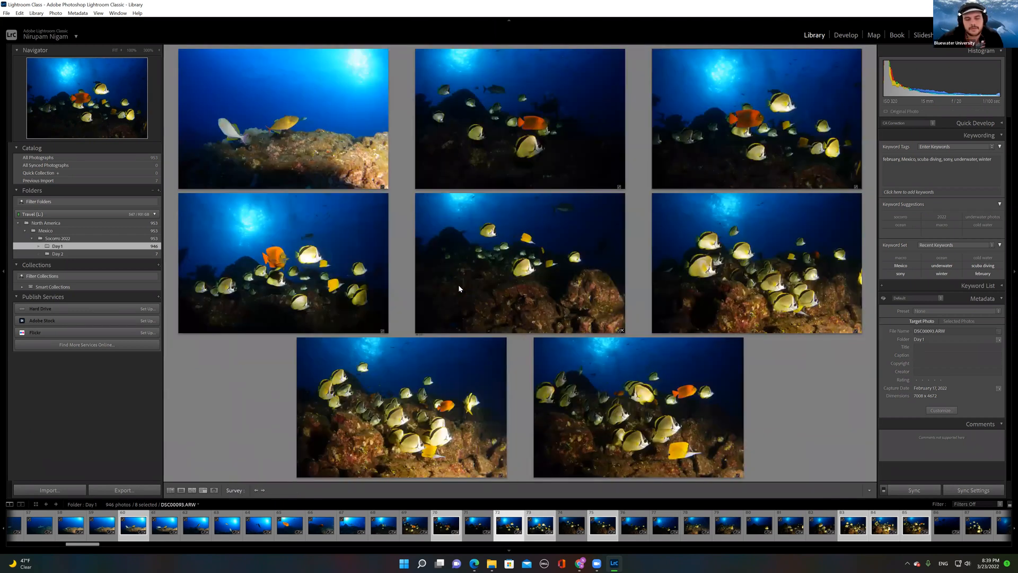
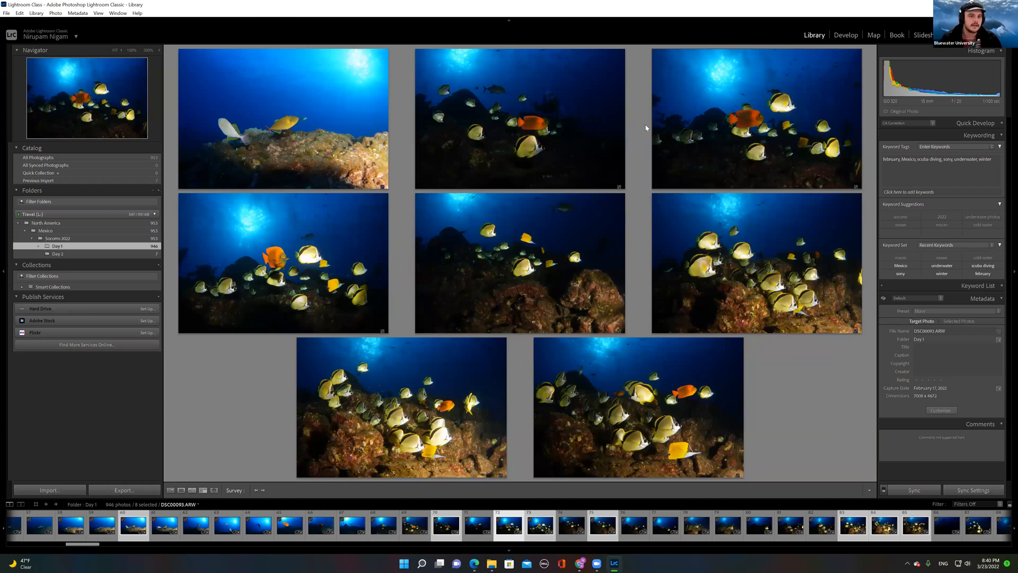
Step: Enlarge the surveyed photo of the two fish over the reef, and return through the grid to Survey view
double_click(317, 96)
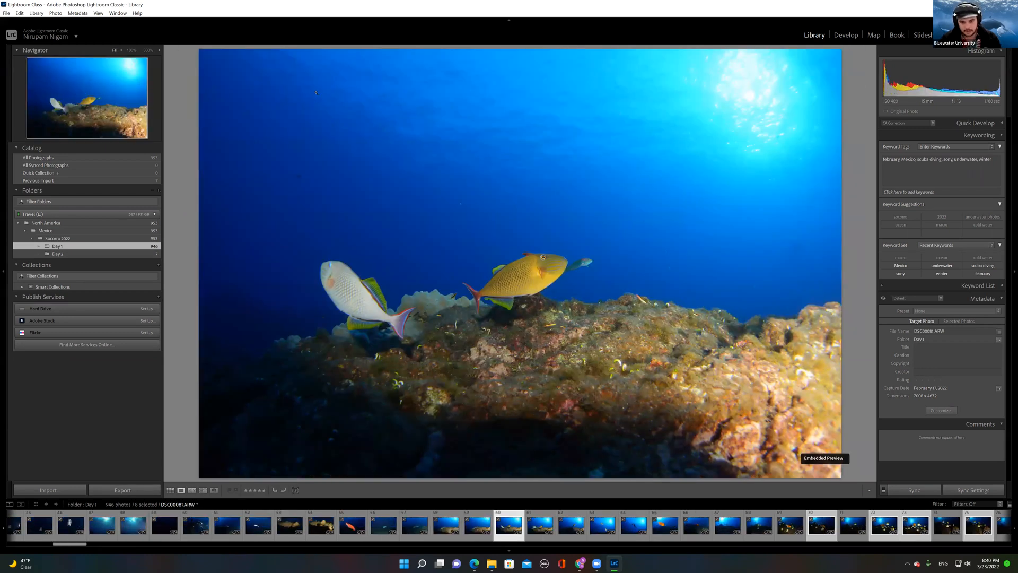
click(169, 491)
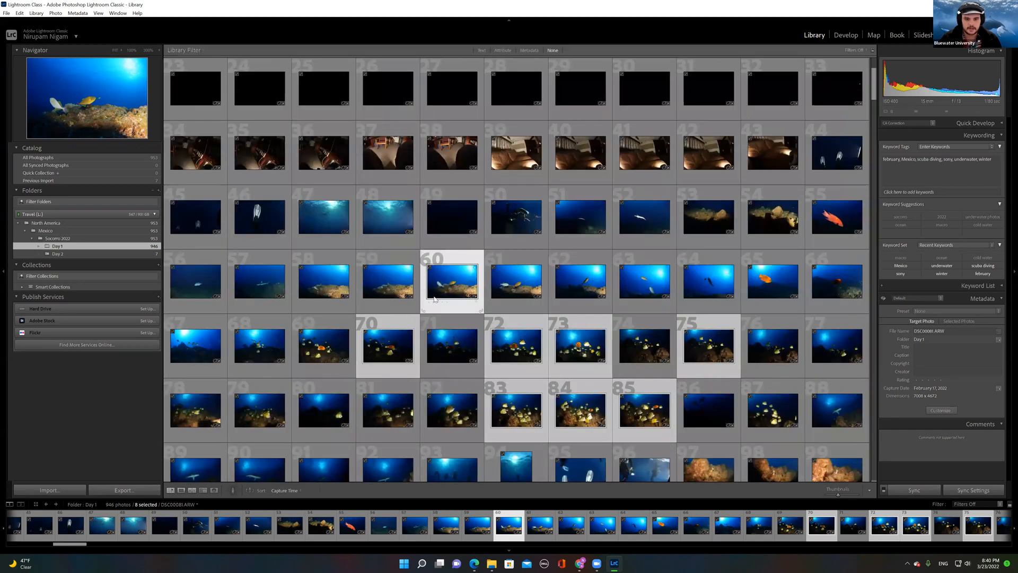
key(n)
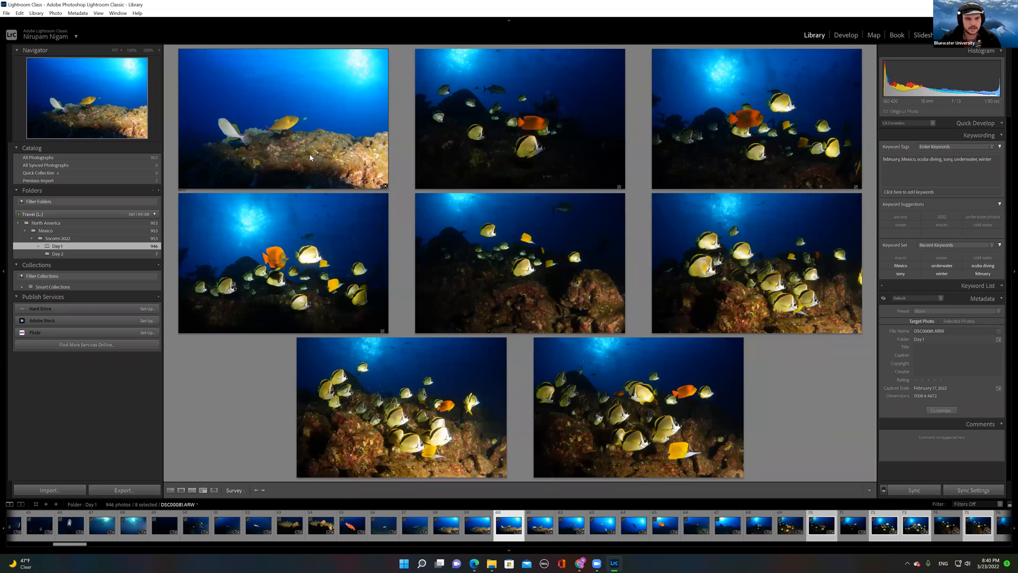
Step: Flag the reef fish photos DSC00081, DSC00082 and DSC00083 as rejected and return to the grid
key(x)
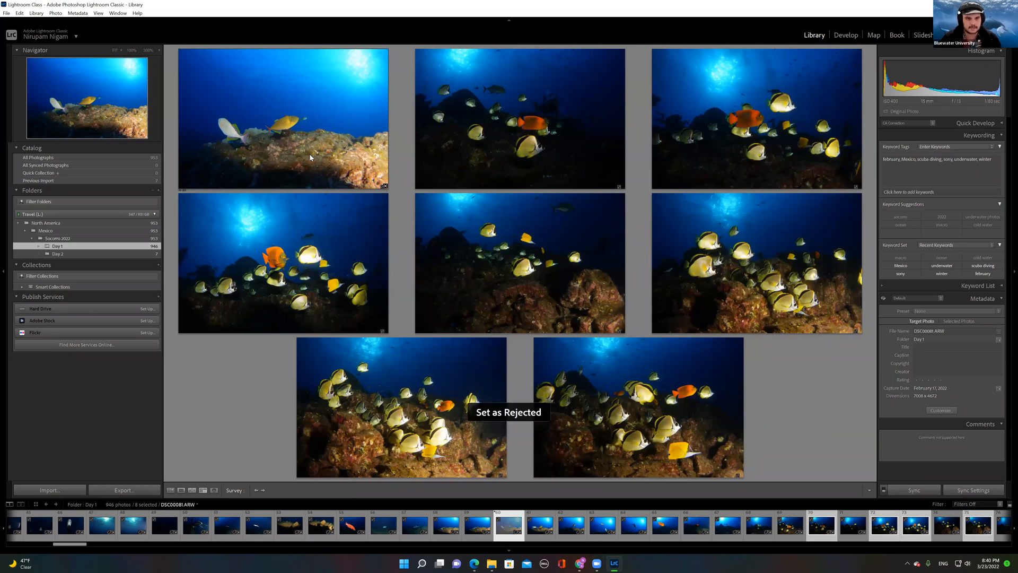
key(e)
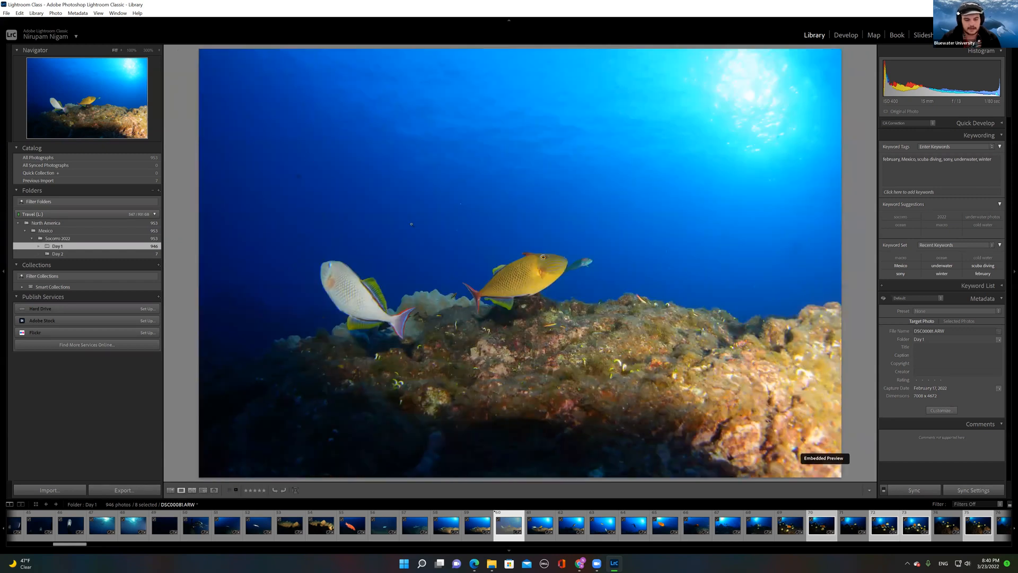
key(Right)
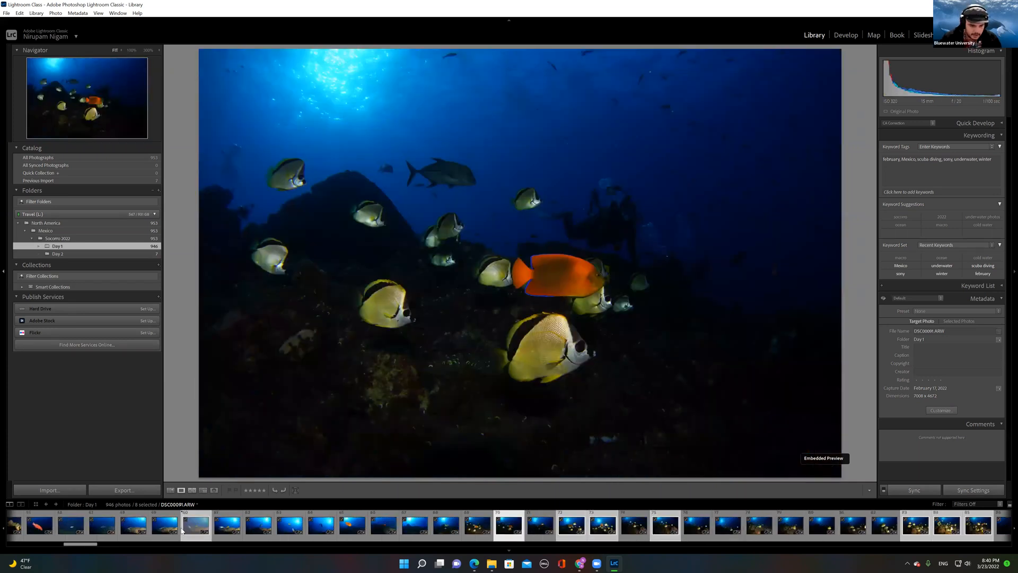
click(221, 530)
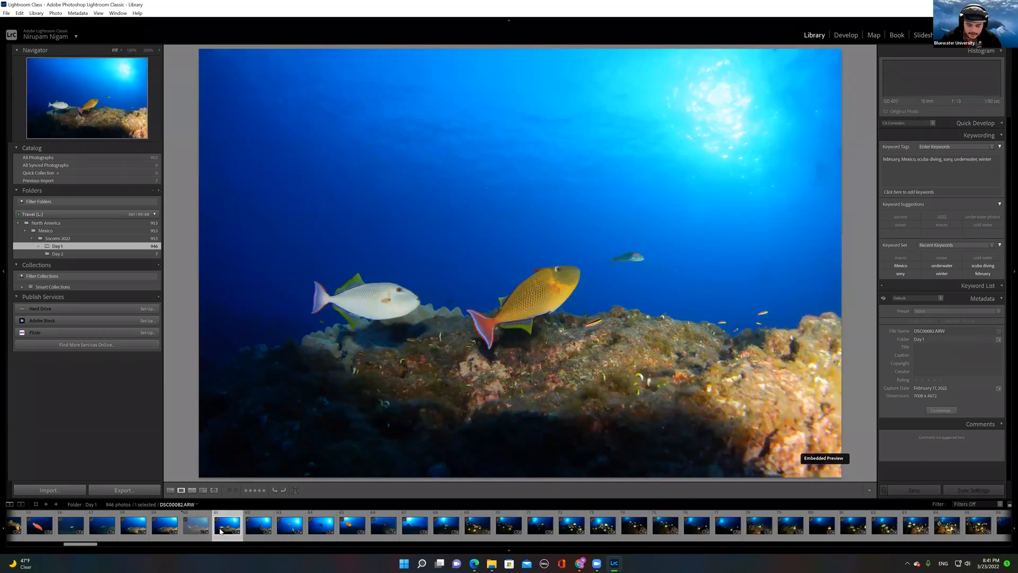
key(x)
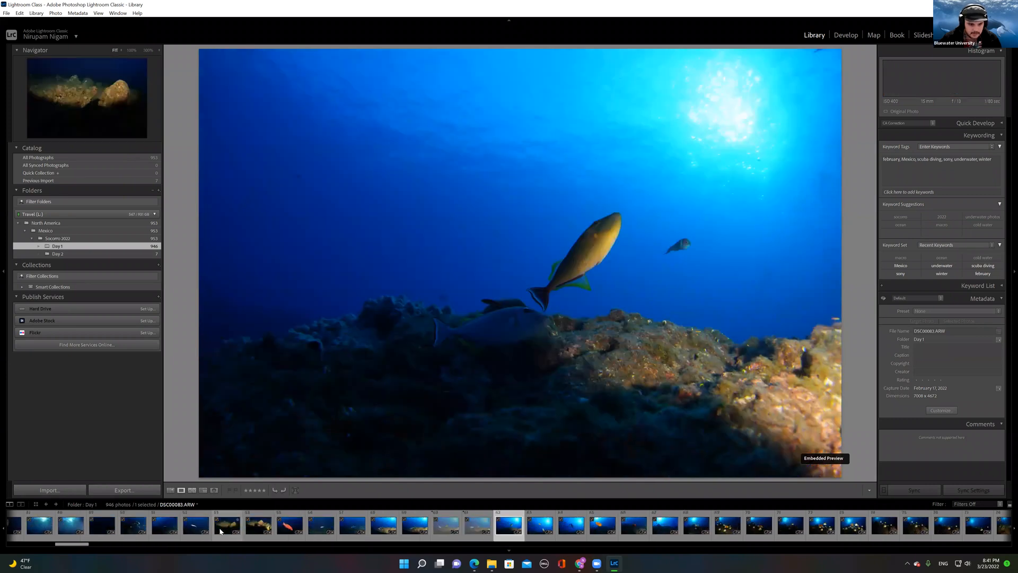
key(x)
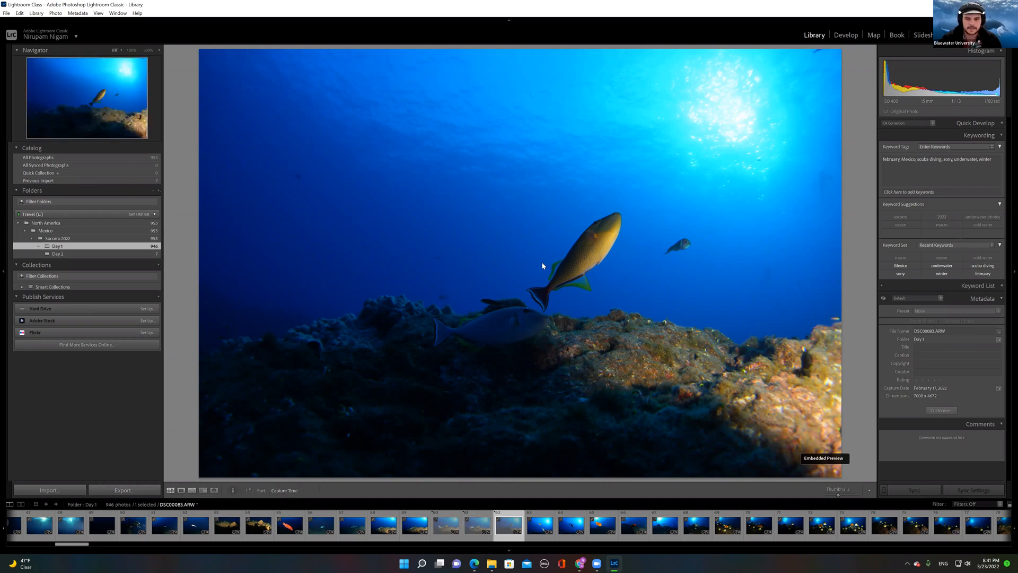
key(g)
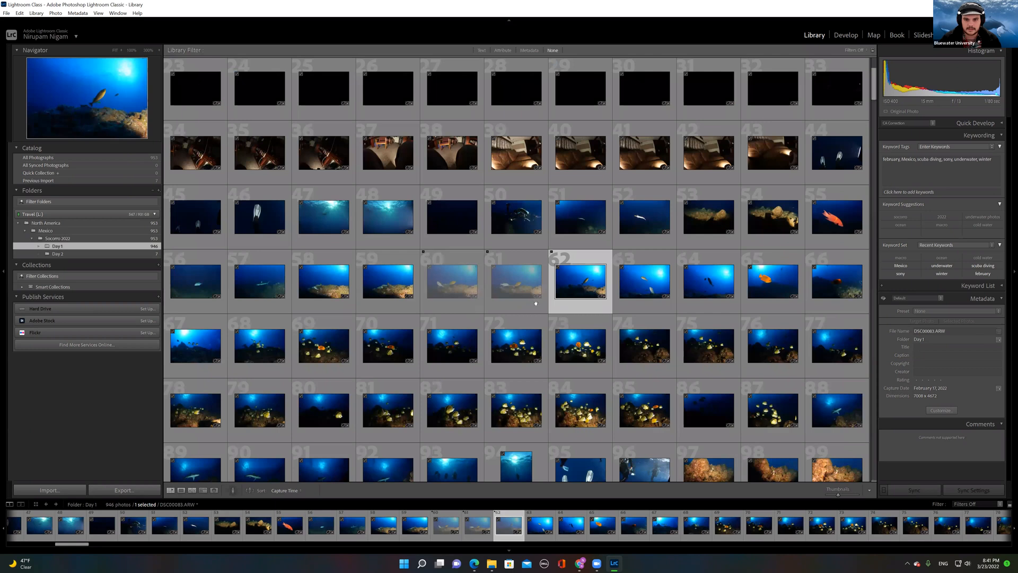
Step: Flag photos 58 and 56 in the Day 1 grid as rejected
click(327, 295)
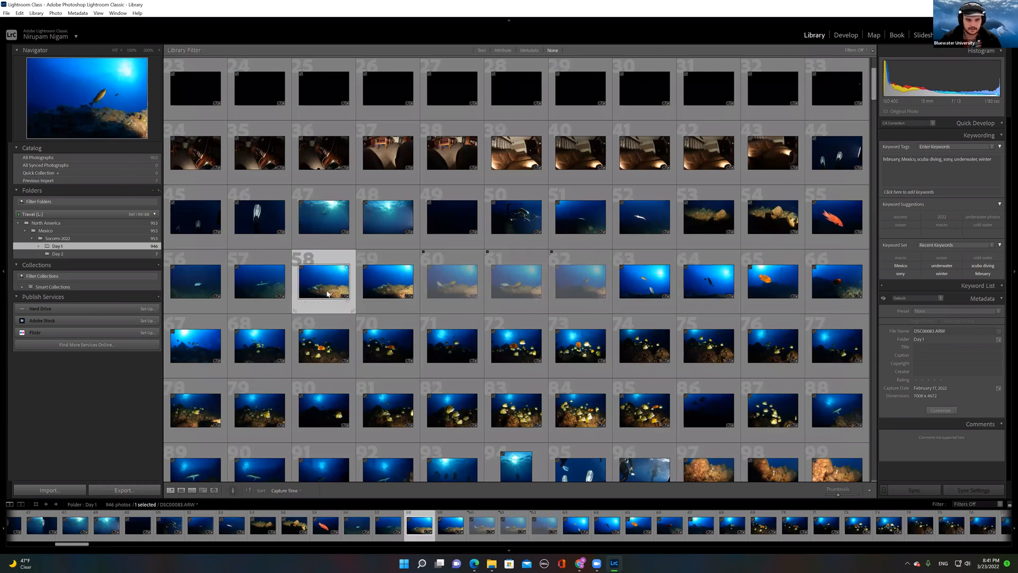
key(x)
key(Left)
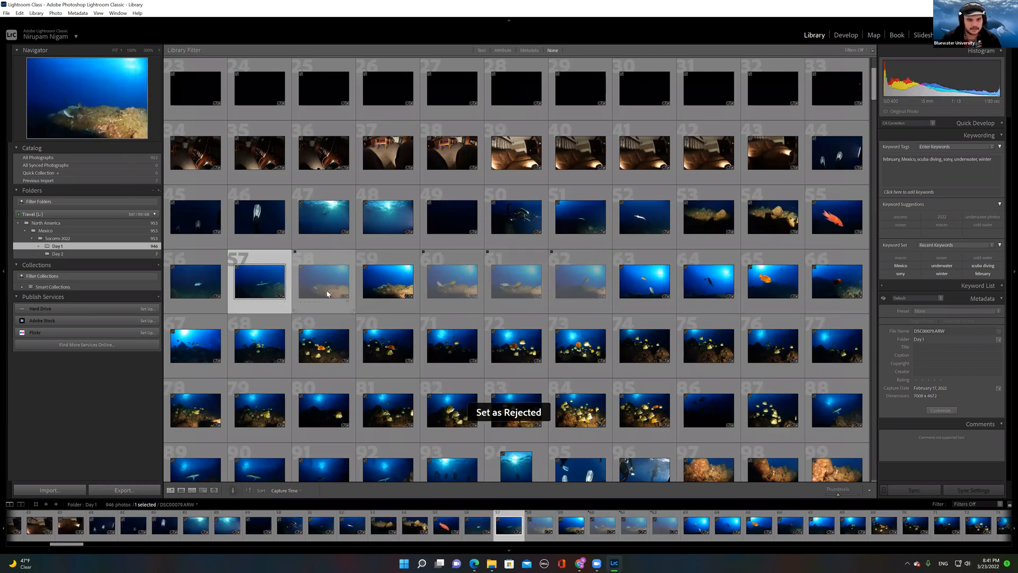
key(Left)
key(x)
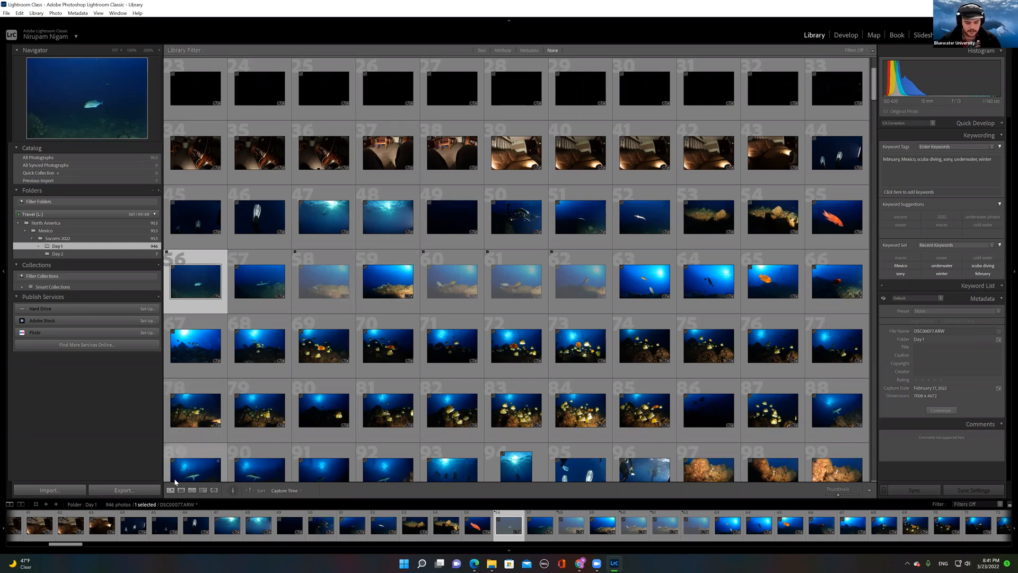
Step: Check the diver photo DSC00071.ARW in Loupe view, and filter the Day 1 grid by attribute to show only rejected photos
double_click(311, 525)
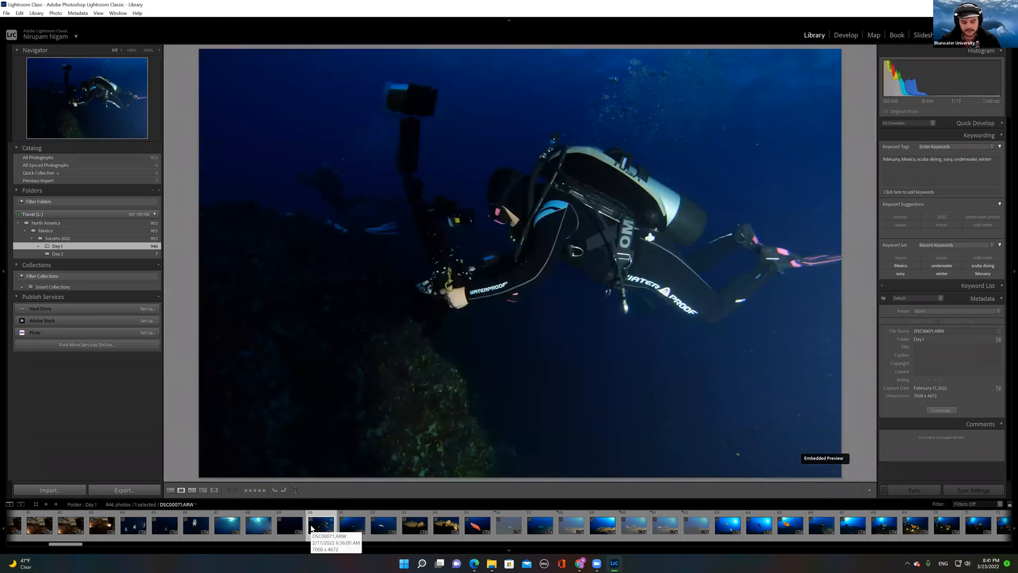
key(g)
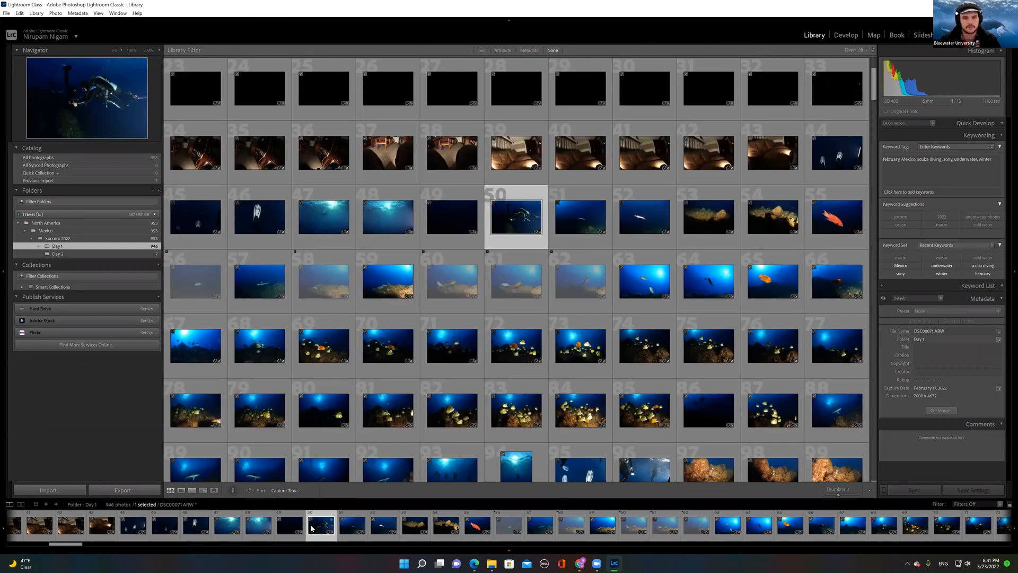
click(500, 50)
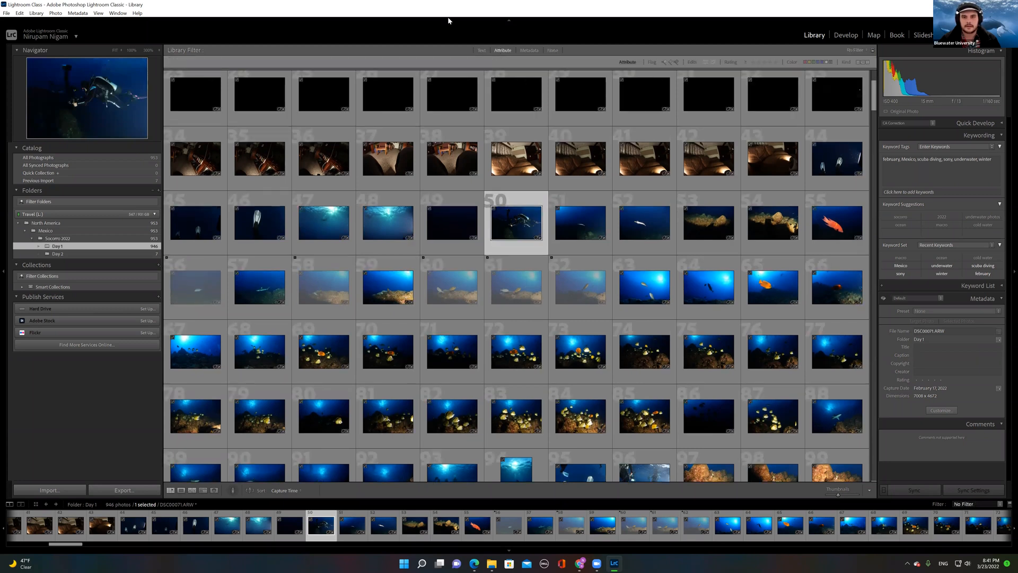
click(677, 63)
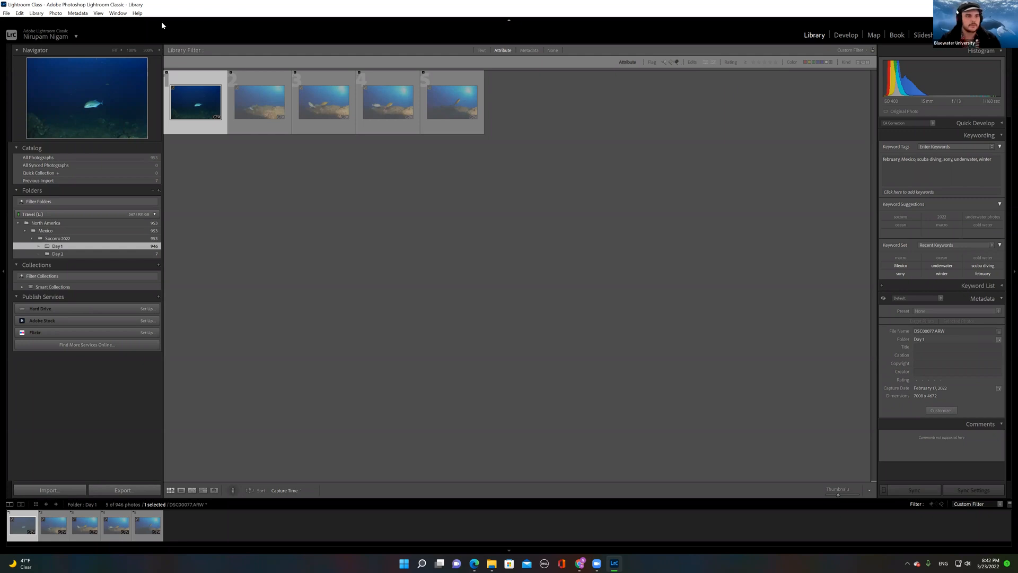
Step: Delete all the rejected photos in the Day 1 folder from disk
click(57, 13)
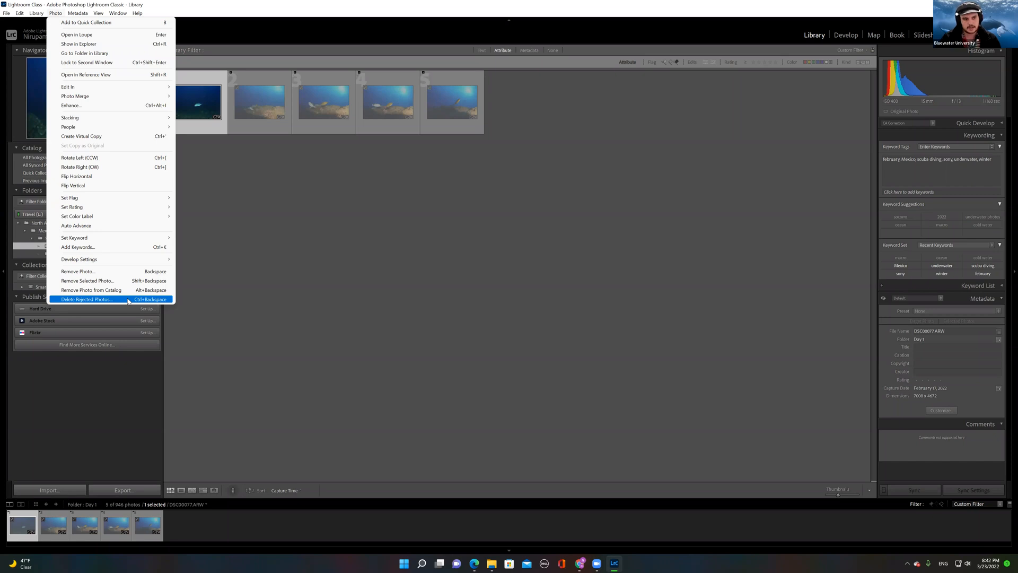
click(156, 300)
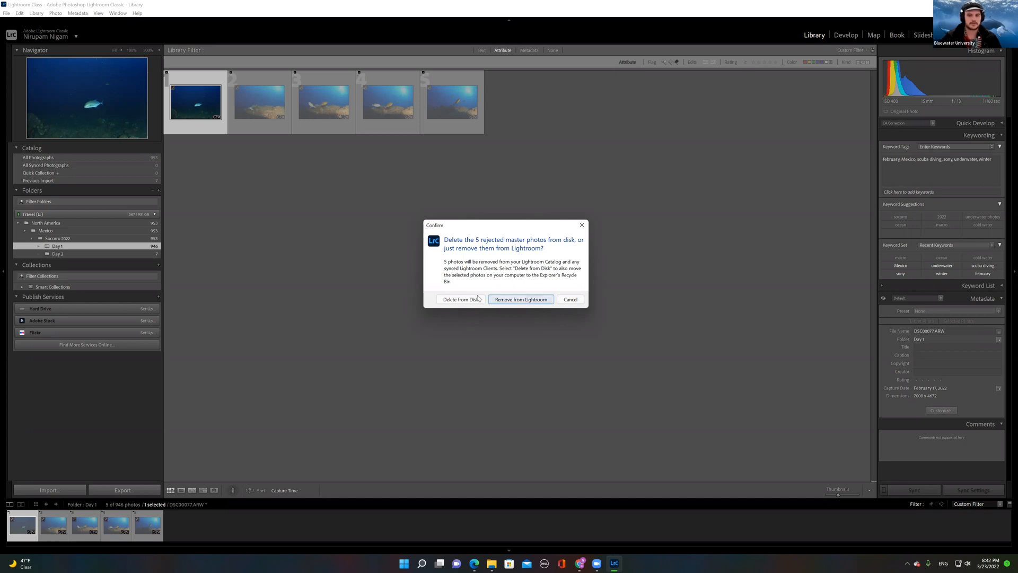
click(460, 299)
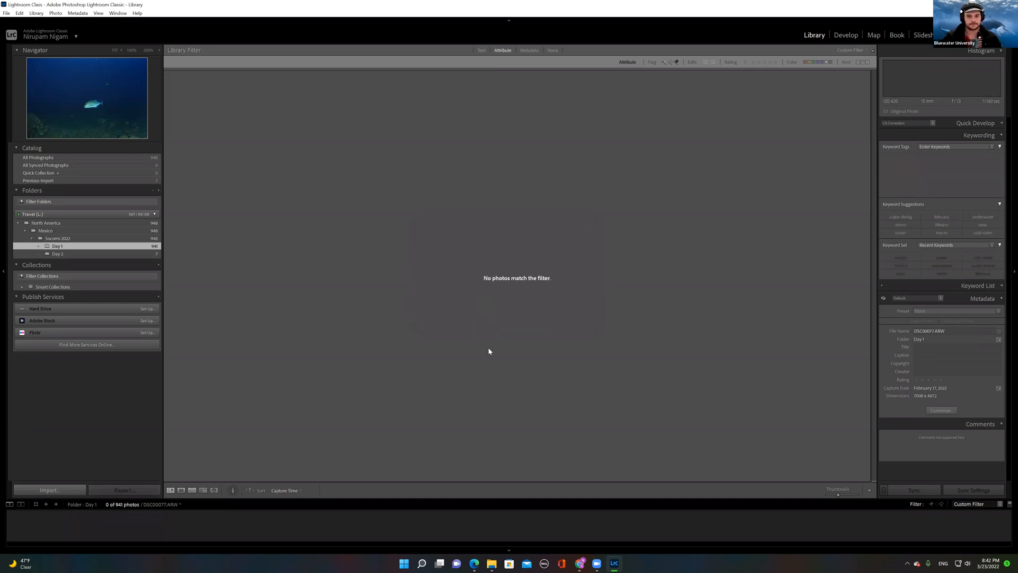
Step: In File Explorer, browse from Adobe Lightroom Presentation through Pictures, North America, Mexico and Socorro 2022 to Day 1, check its files, and return to Lightroom Classic
click(491, 563)
click(38, 452)
double_click(107, 82)
double_click(103, 70)
double_click(104, 82)
double_click(100, 69)
click(100, 79)
double_click(98, 73)
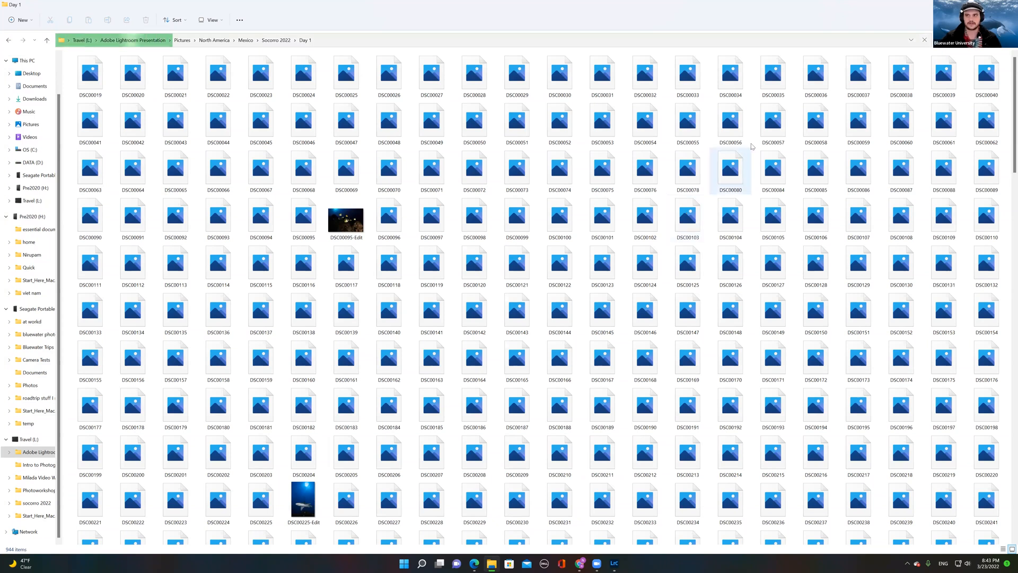
click(972, 5)
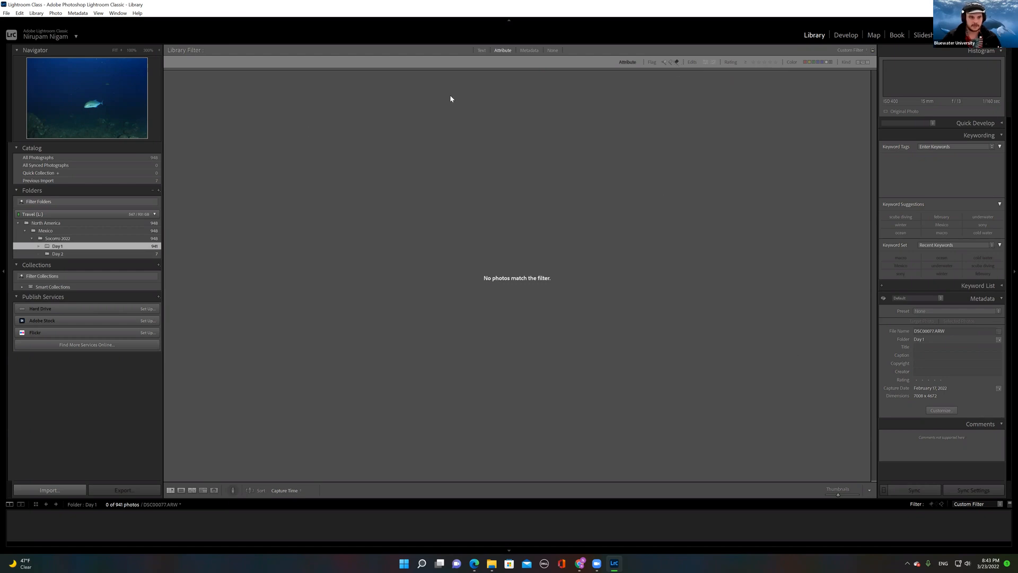
Step: Turn off the rejected-photos filter, open the shark photo DSC00193.ARW in Loupe view and flag it as a pick
click(677, 63)
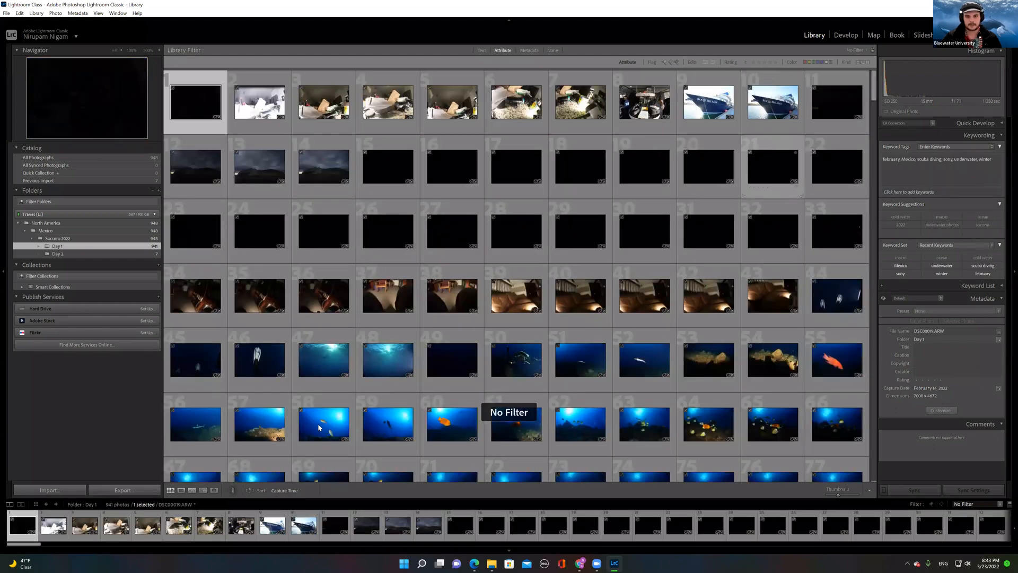
scroll(531, 318, down, 6)
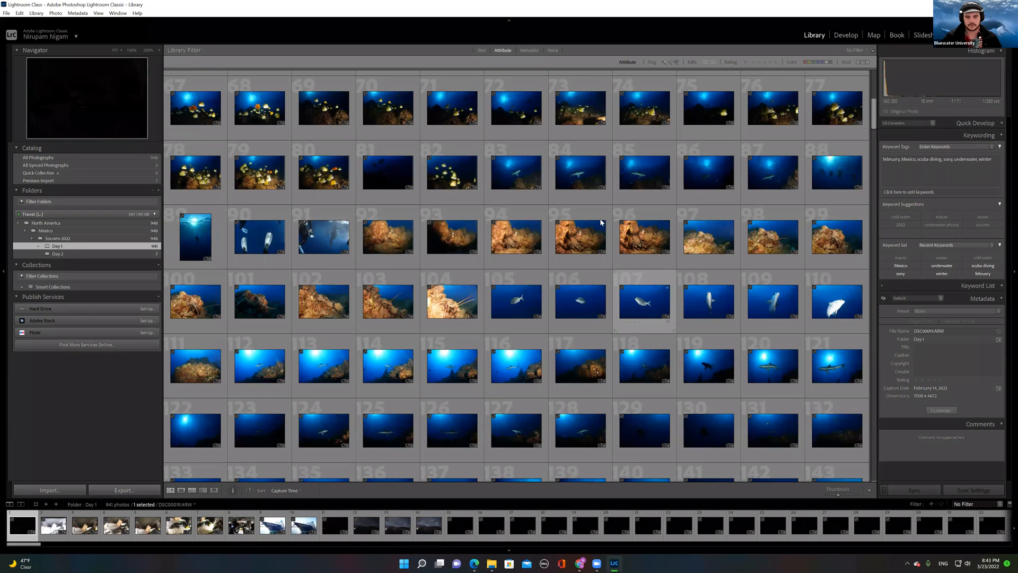
scroll(572, 235, down, 8)
scroll(573, 239, up, 2)
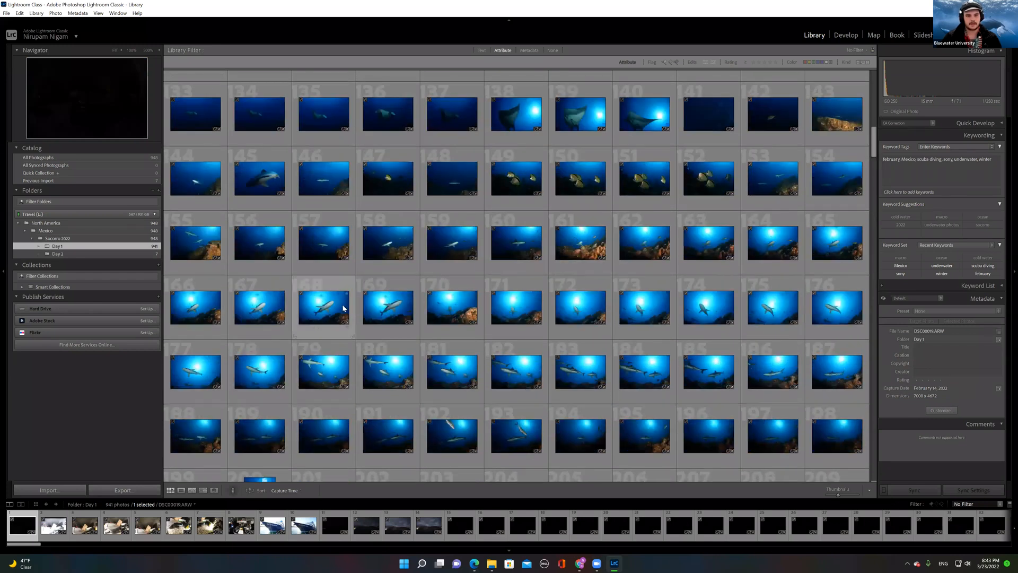
double_click(318, 311)
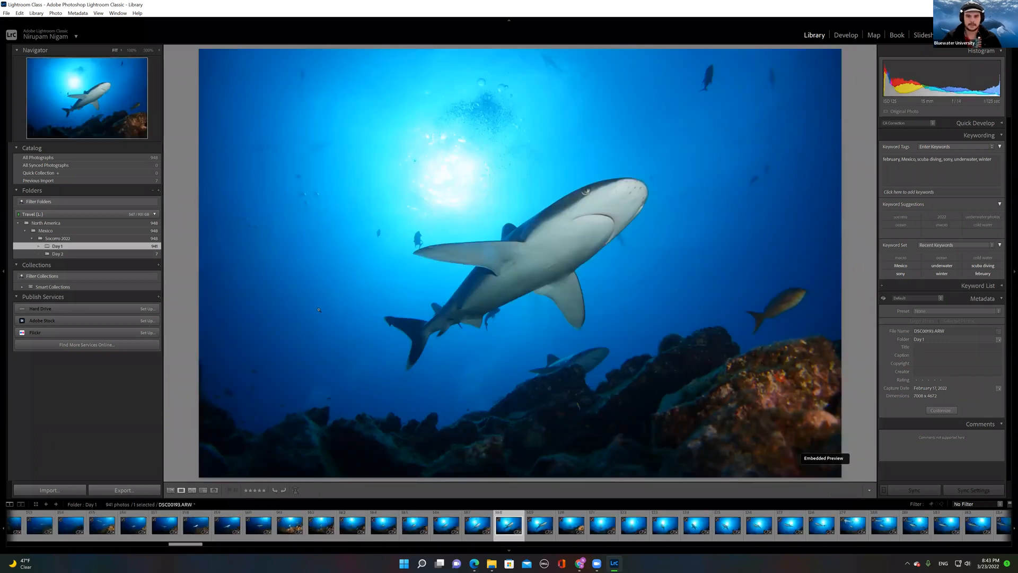
key(p)
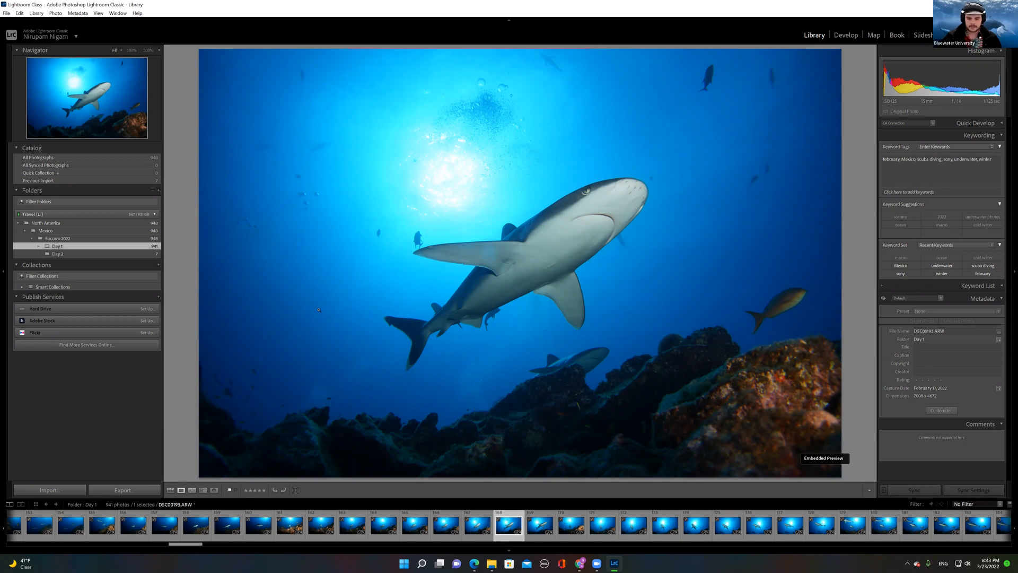
Step: Flag the next shark photo, DSC00194.ARW, as a pick and return to the thumbnail grid
key(Right)
key(p)
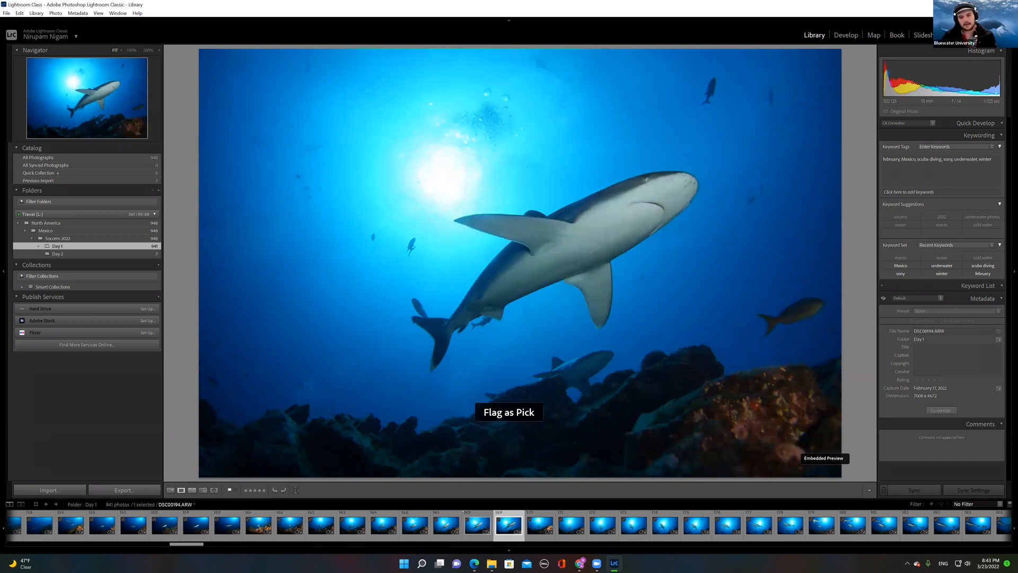
key(Right)
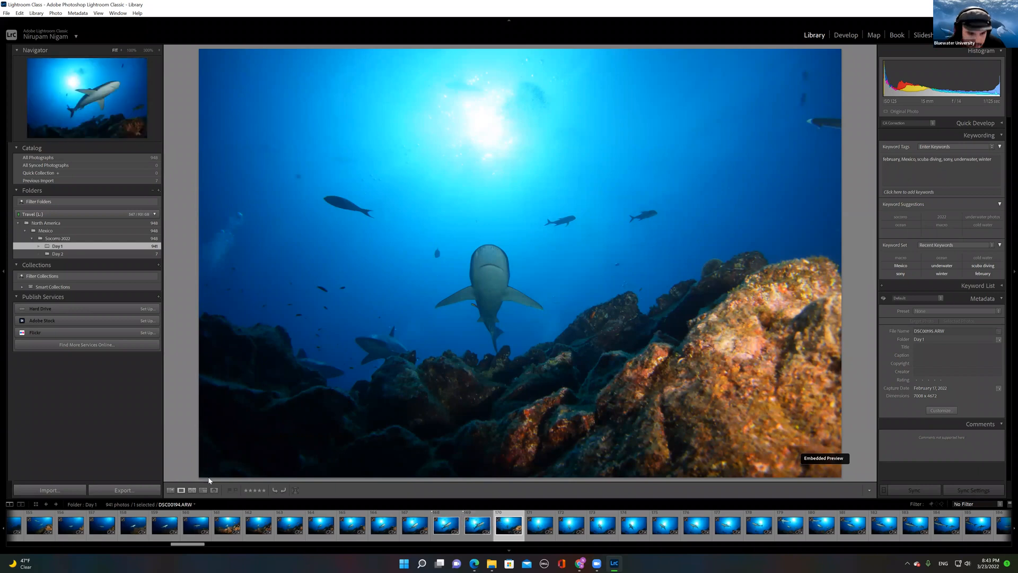
click(170, 490)
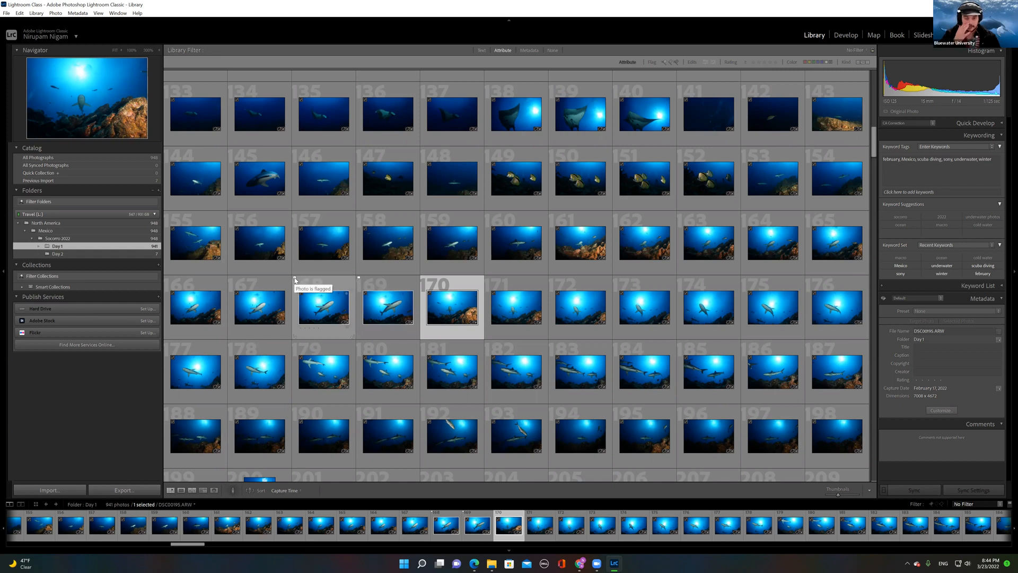
Step: Flag the shark photo at grid position 269 and the reef fish photo at position 68 as picks
scroll(384, 259, down, 10)
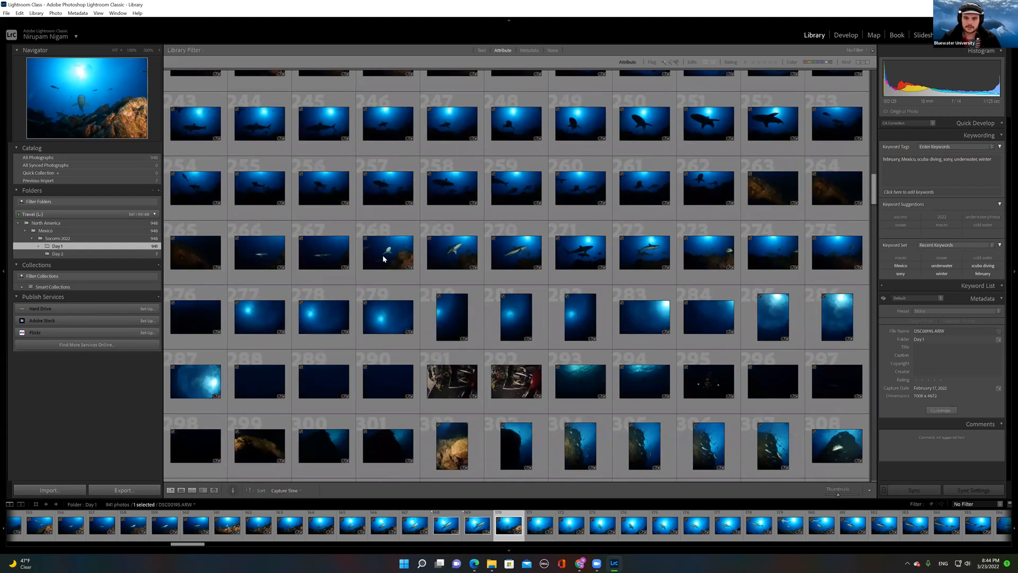
click(462, 254)
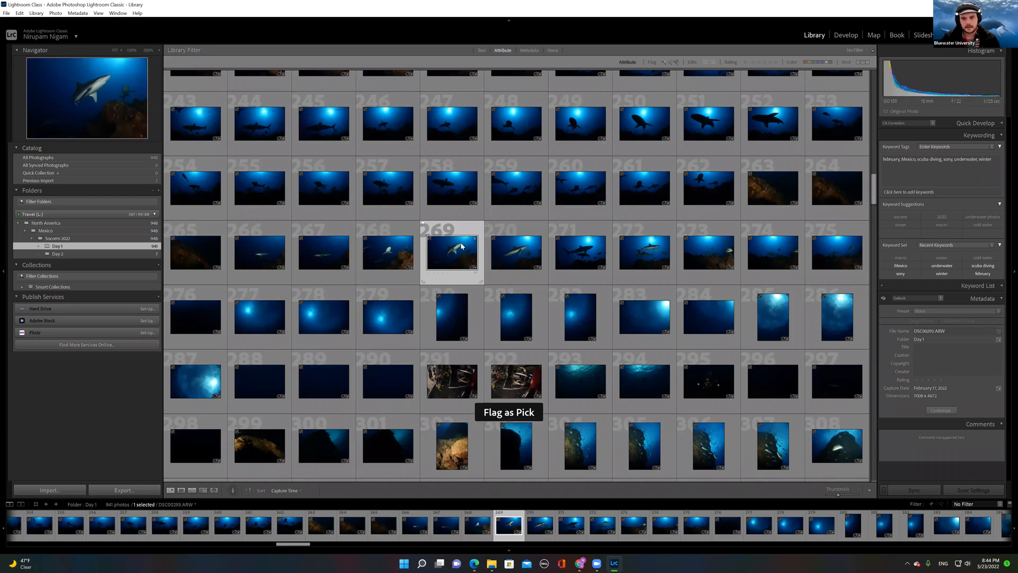
scroll(465, 255, up, 12)
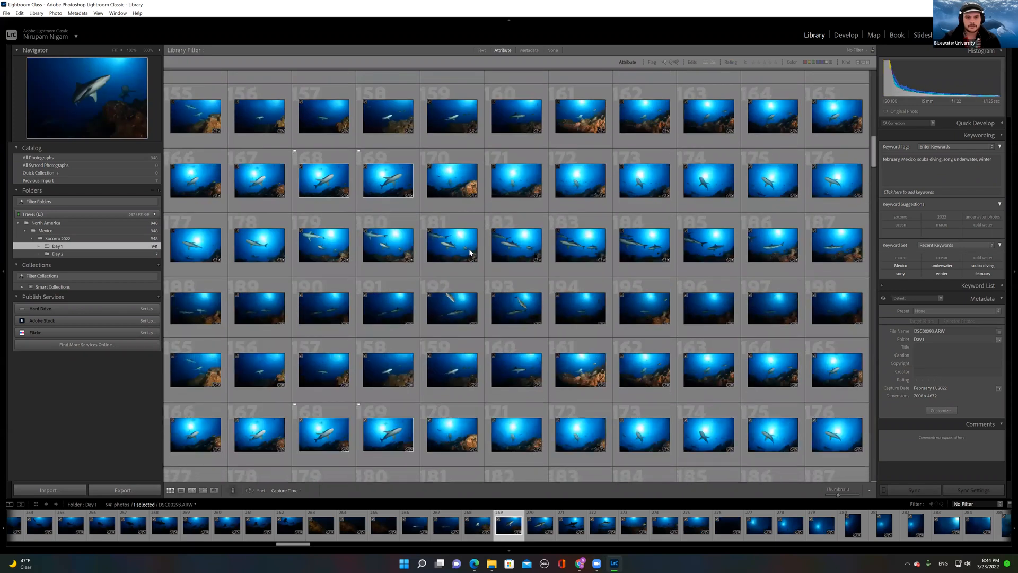
scroll(470, 253, up, 4)
click(275, 245)
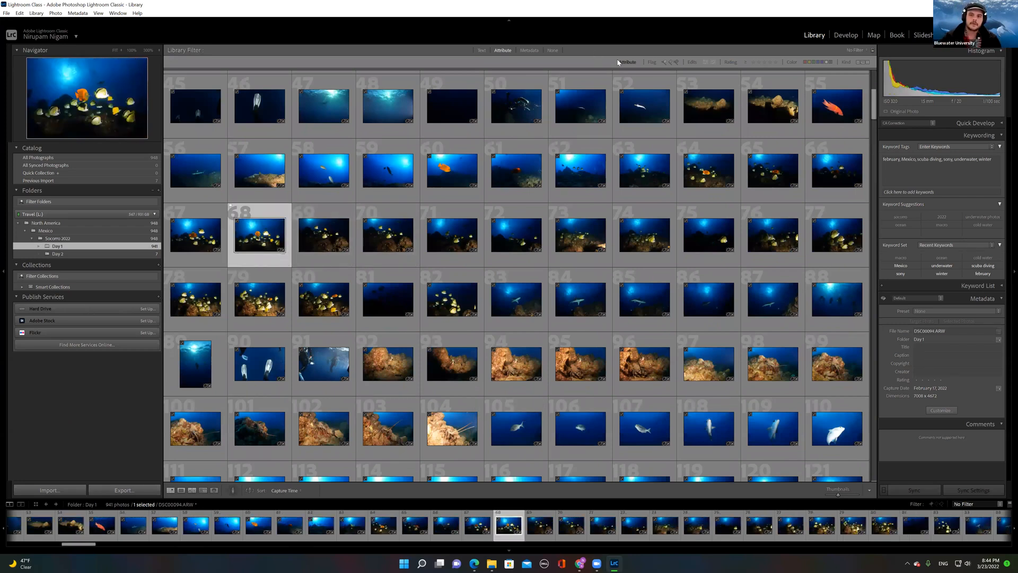
Step: Filter the Day 1 folder to flagged photos only and open the reef fish photo in the enlarged single-photo view
click(666, 64)
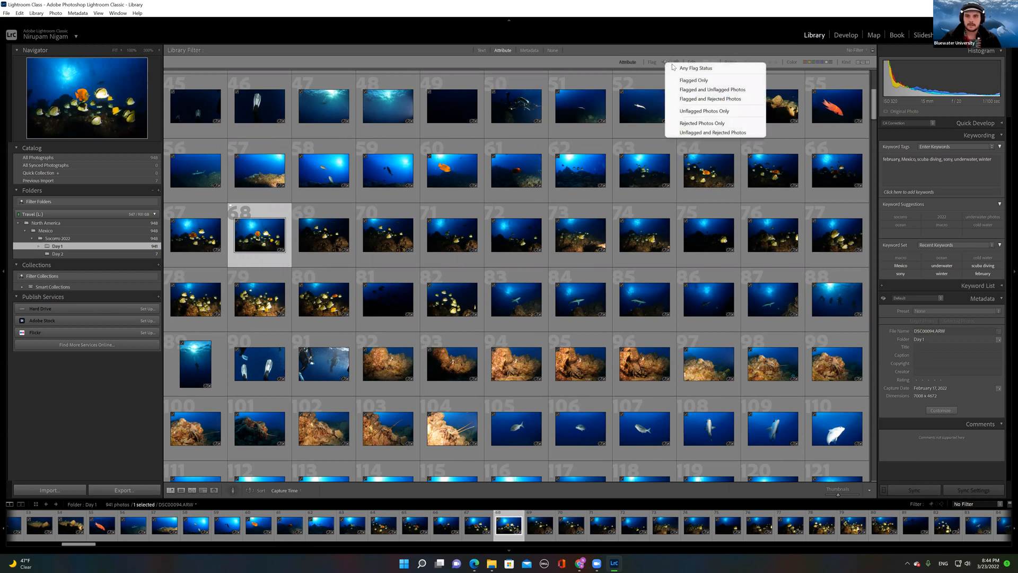
click(694, 81)
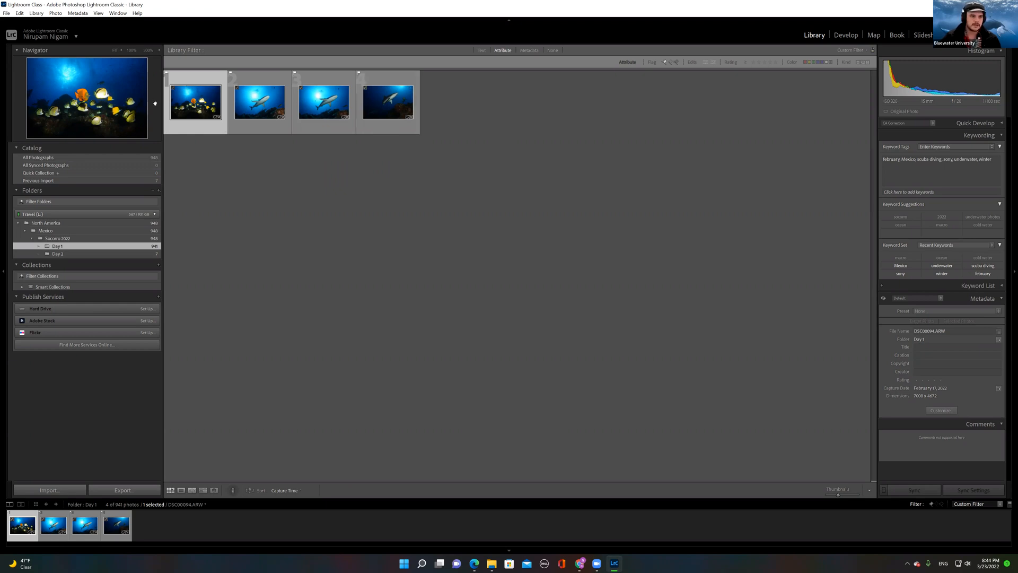
double_click(176, 104)
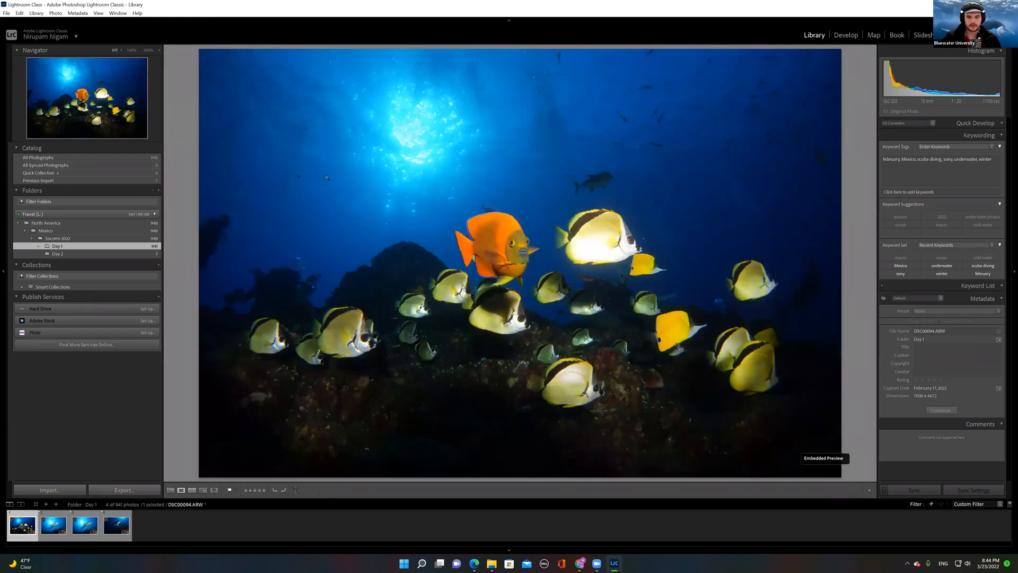
Step: Review the flagged photos one by one at full size and open the dark shark photo DSC00293.ARW in the Develop module
key(Right)
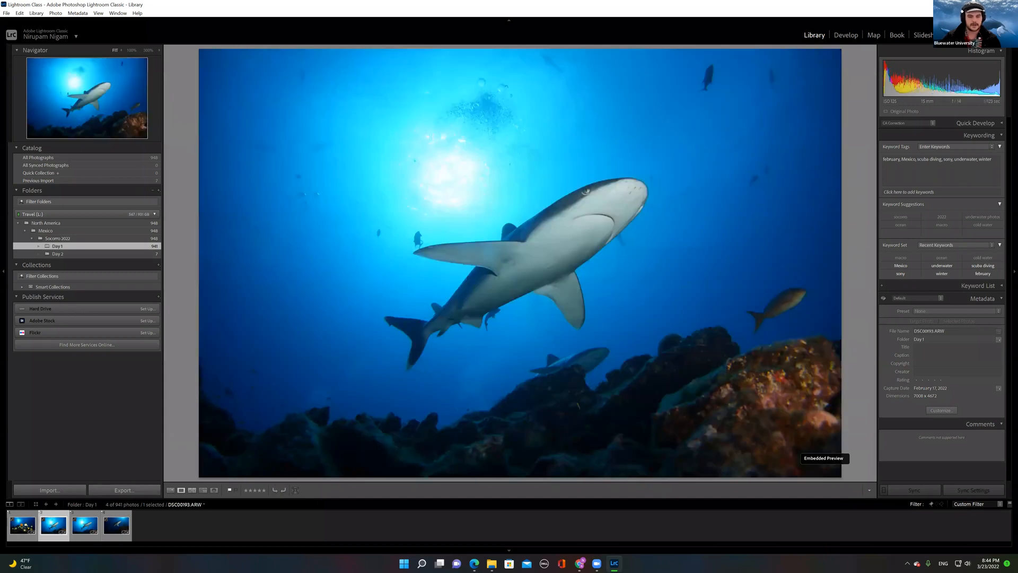
key(Right)
key(Right)
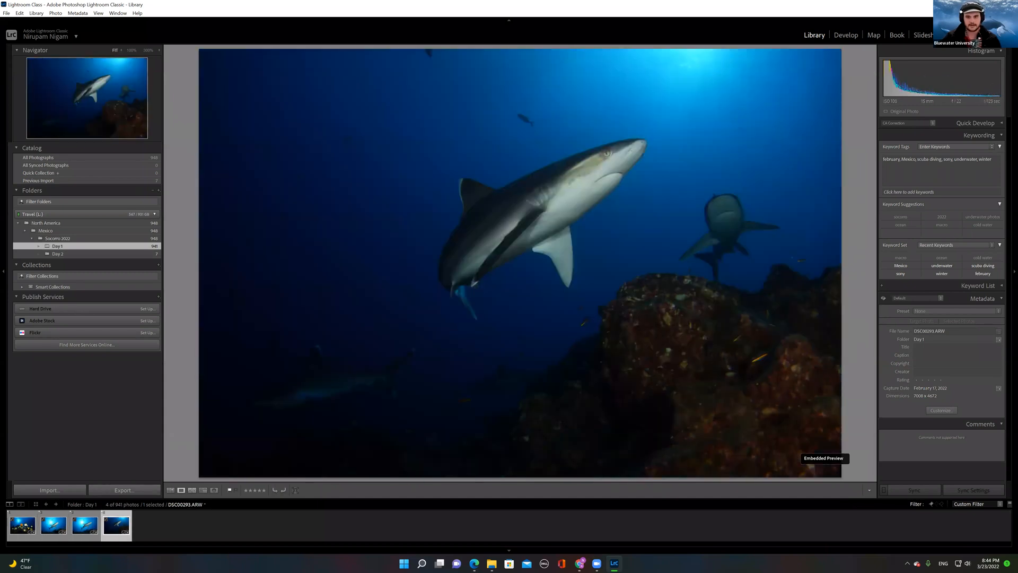
key(Left)
key(Left)
key(Left)
key(Right)
key(Right)
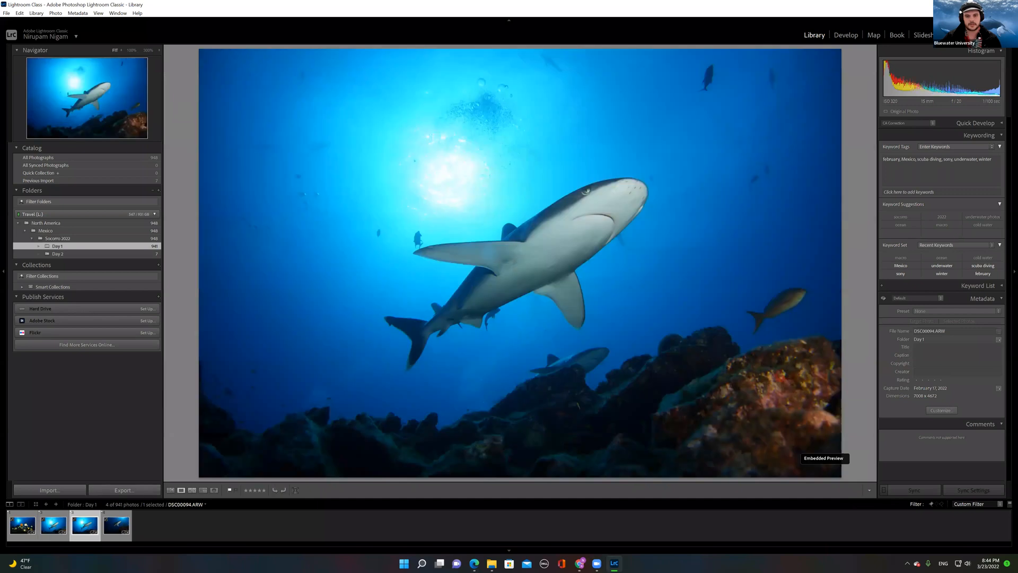
key(Right)
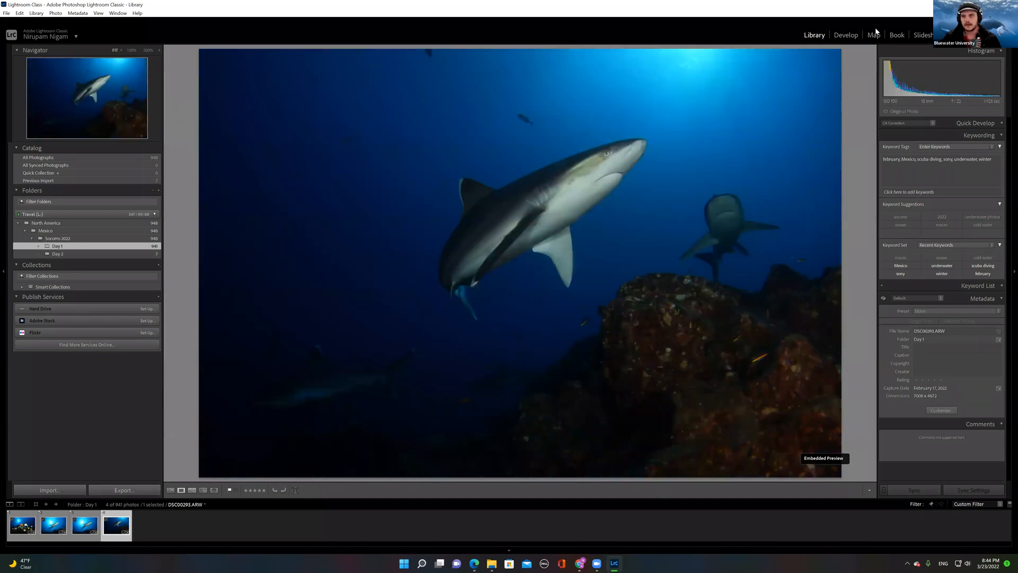
click(846, 35)
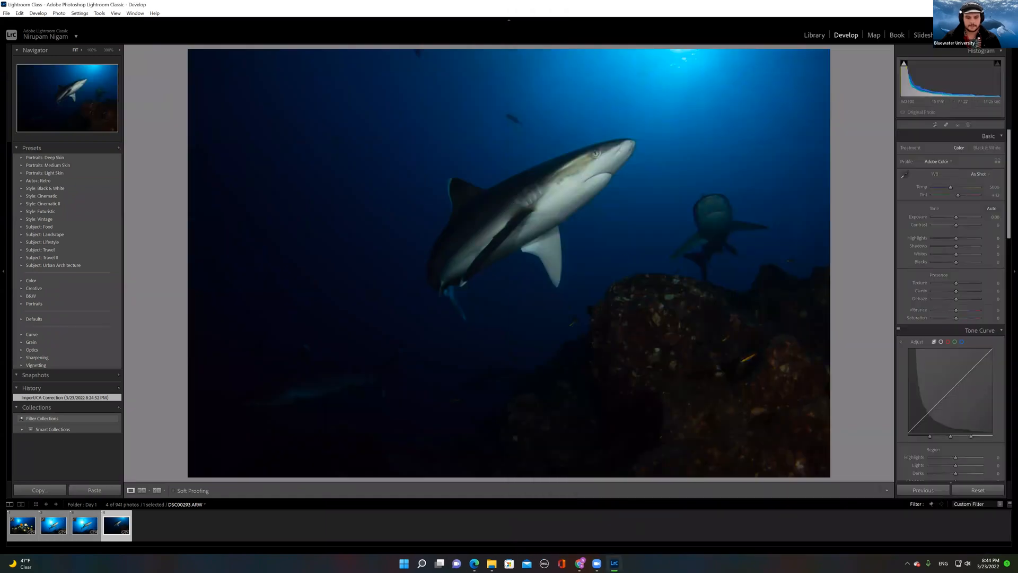
Step: Return to the Library grid and clear the flag filter so that all Day 1 photos are shown
click(36, 504)
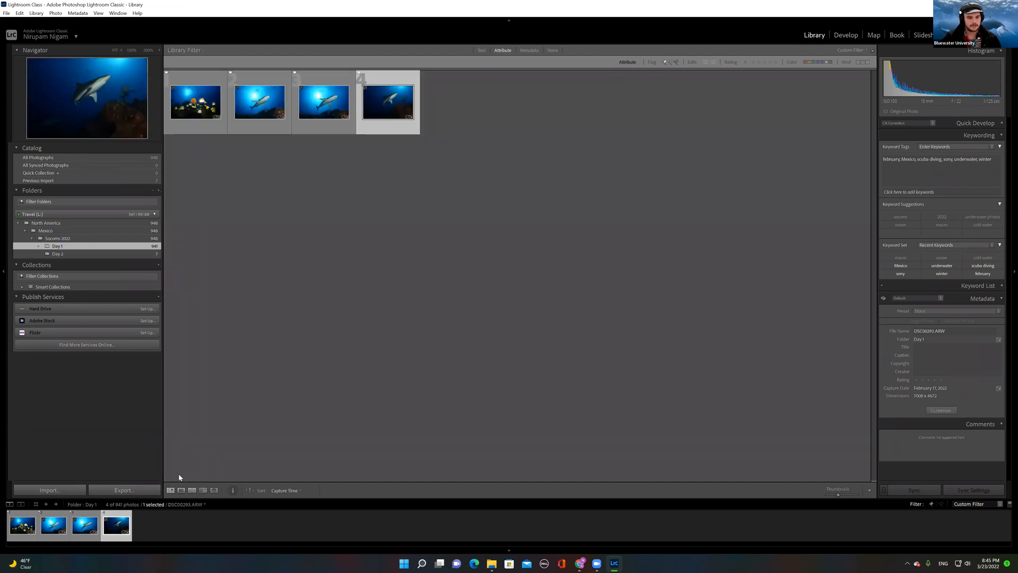
click(666, 62)
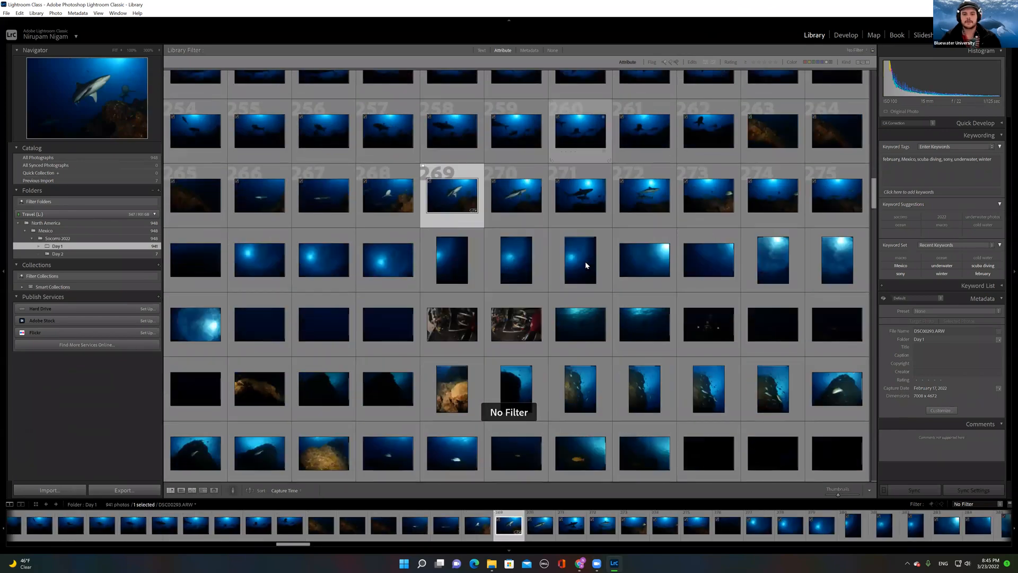
scroll(586, 265, down, 10)
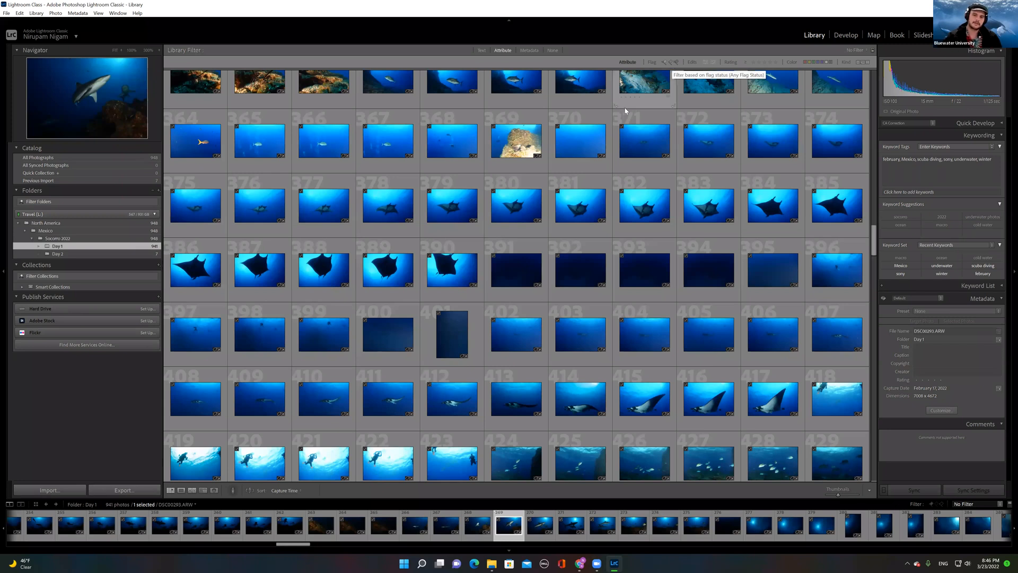
scroll(625, 109, up, 10)
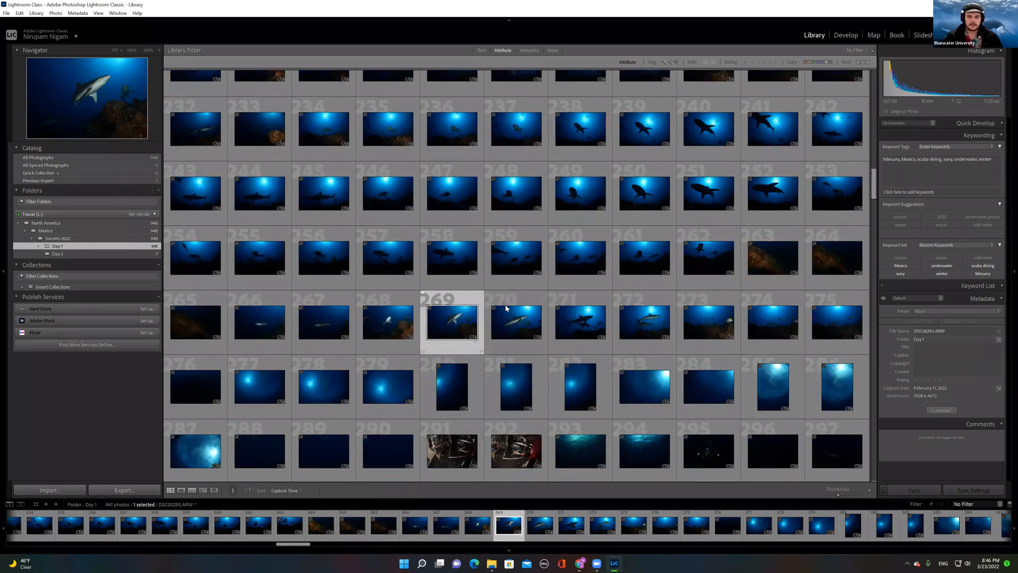
Step: Open shark photo 269 in the Develop module and sample the shark's pale snout as the neutral for white balance
double_click(457, 319)
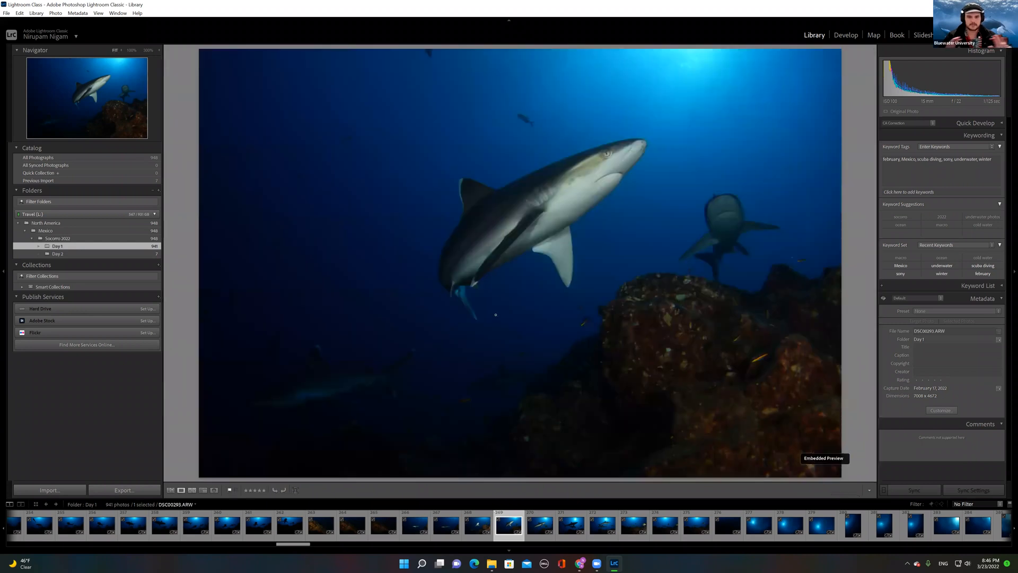
click(847, 36)
click(904, 175)
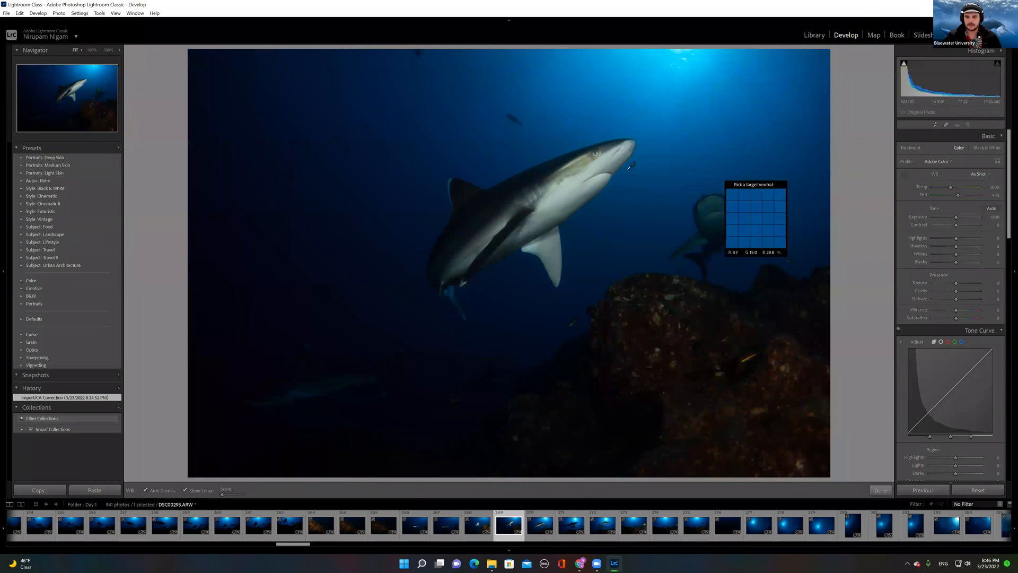
click(626, 173)
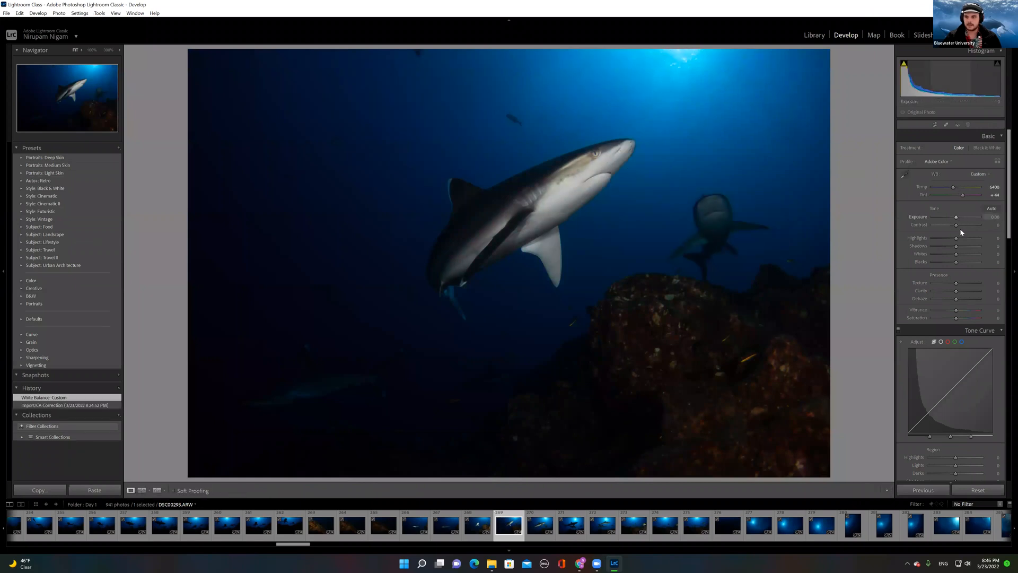
Step: Adjust the shark photo's tone and color with Highlights +13, Contrast +33, Shadows +51 and Vibrance +26
drag(956, 238, 958, 238)
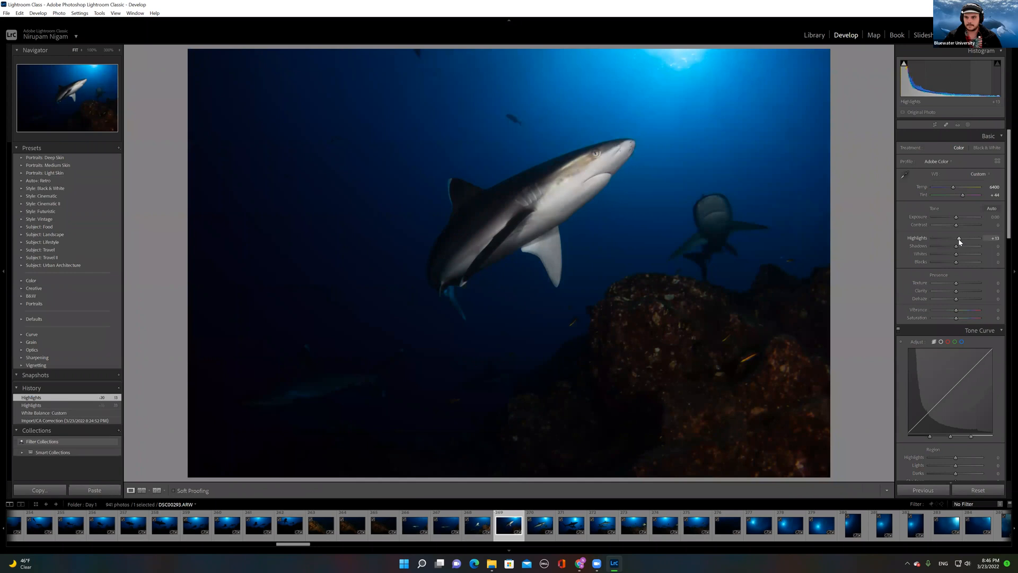
click(964, 225)
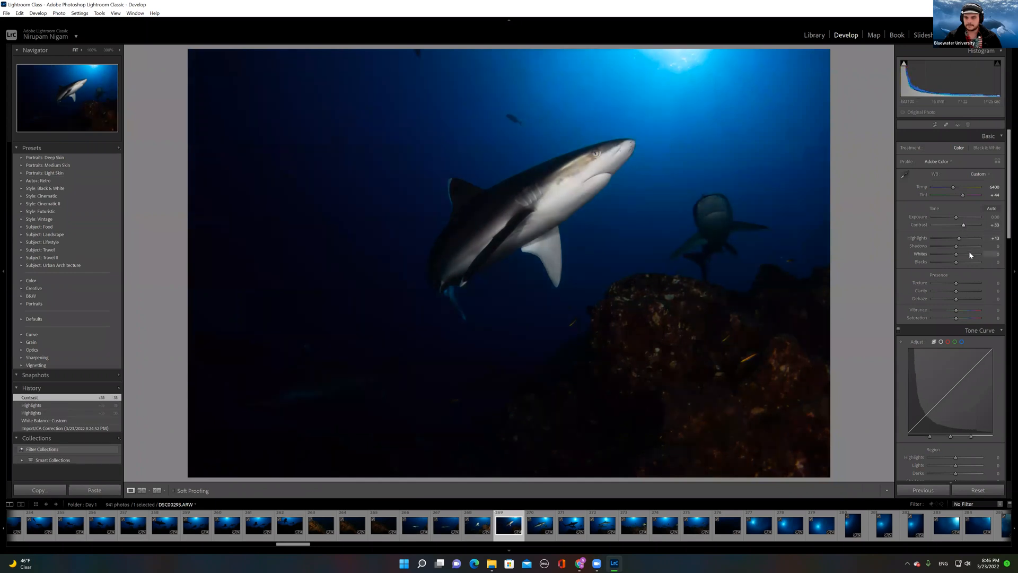
click(968, 250)
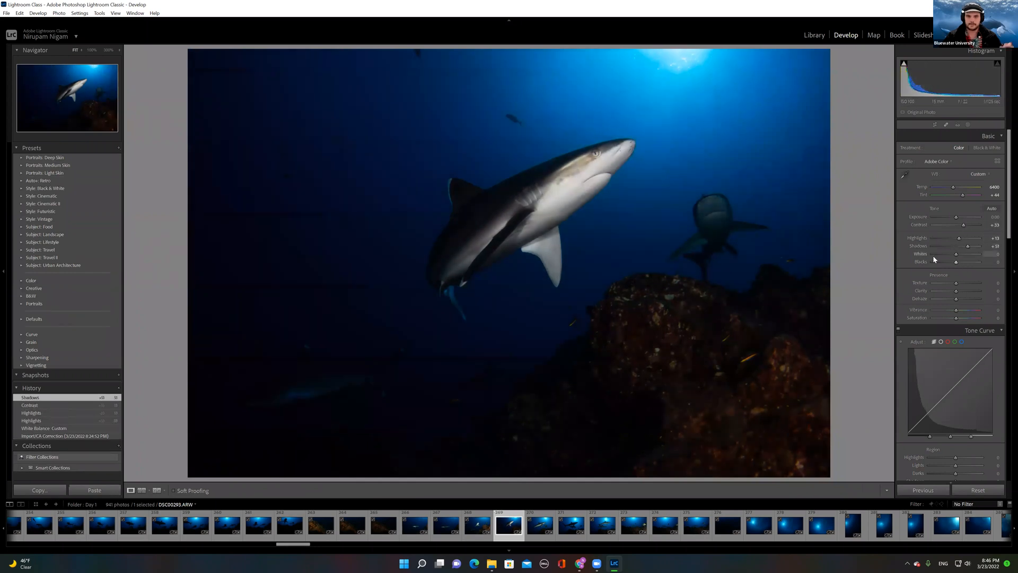
click(963, 311)
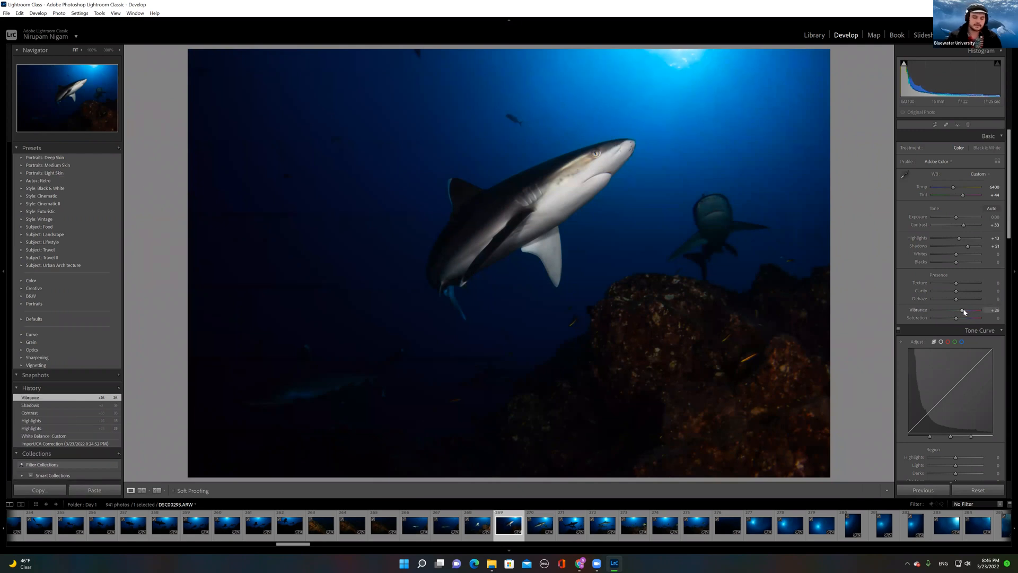
Step: Rate the edited shark photo five stars and return to the Library grid
key(5)
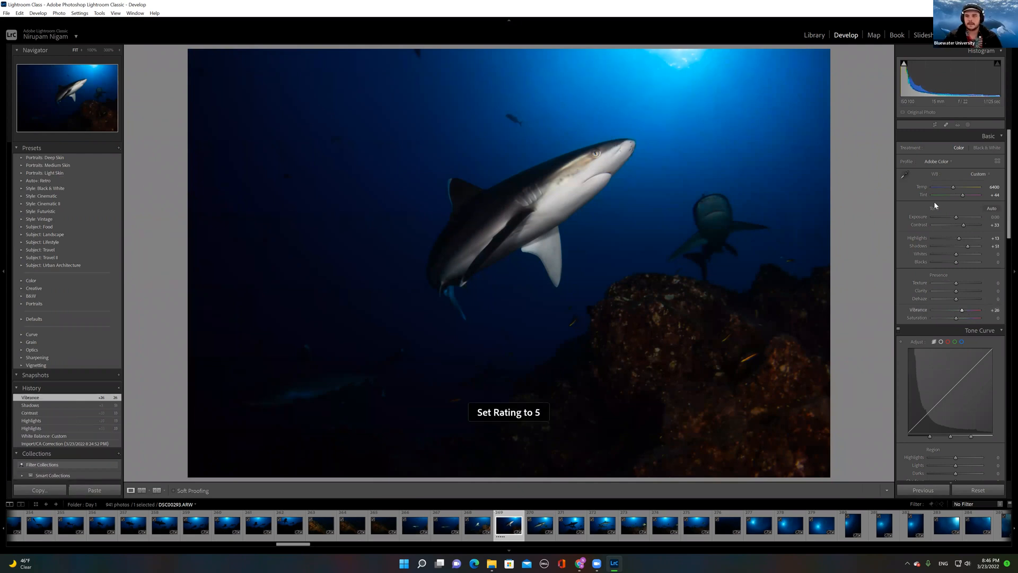
click(806, 35)
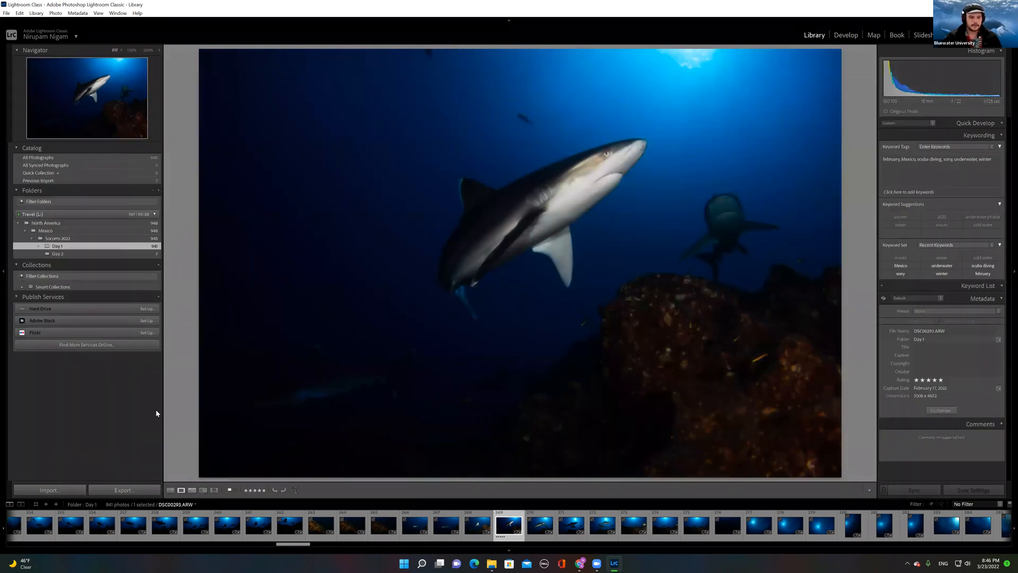
key(g)
Step: Raise the Exposure of the underexposed shark photo at position 226 to about +2, rate it four stars, and return to the grid
scroll(520, 390, down, 2)
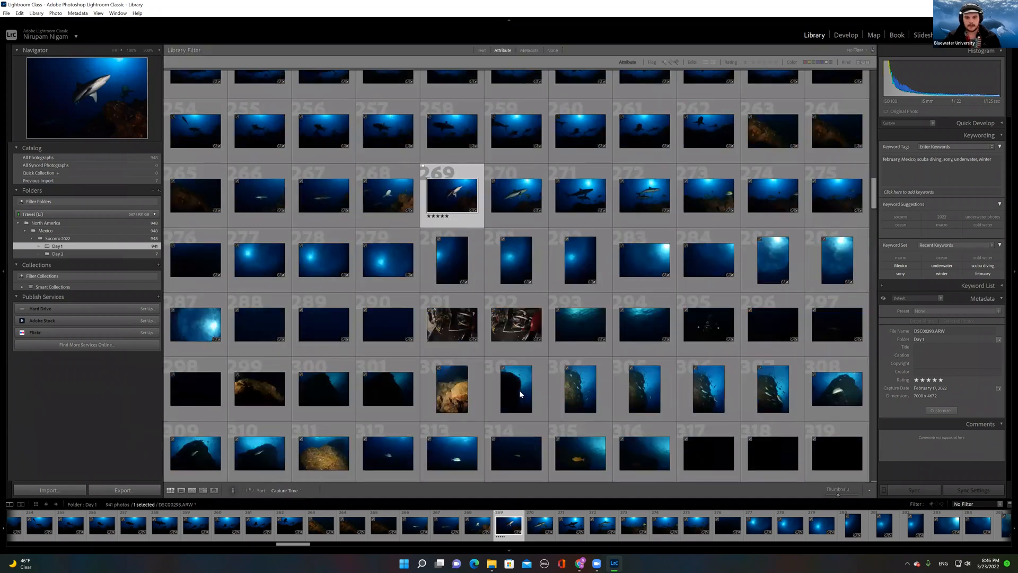
scroll(525, 369, up, 2)
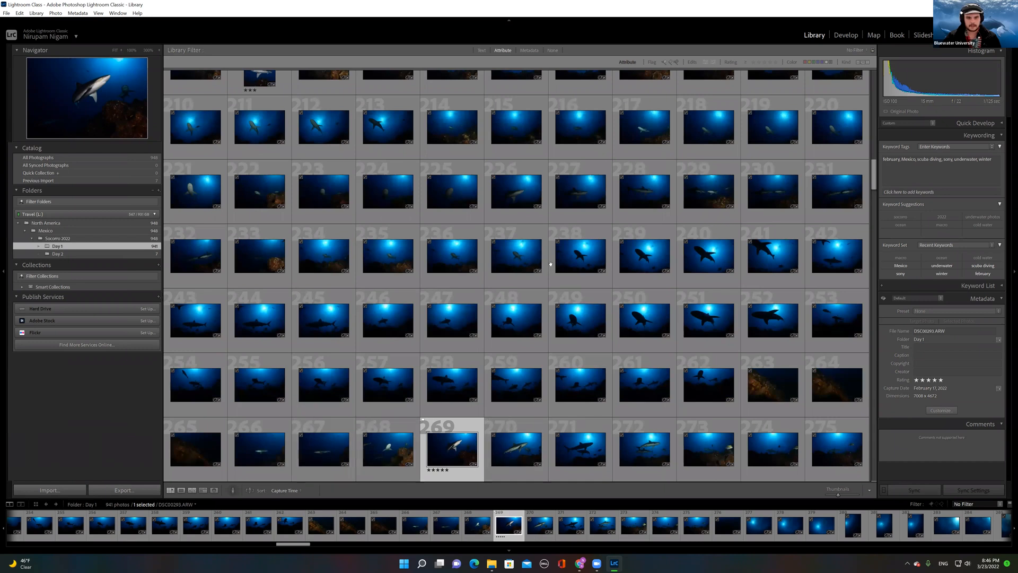
double_click(519, 196)
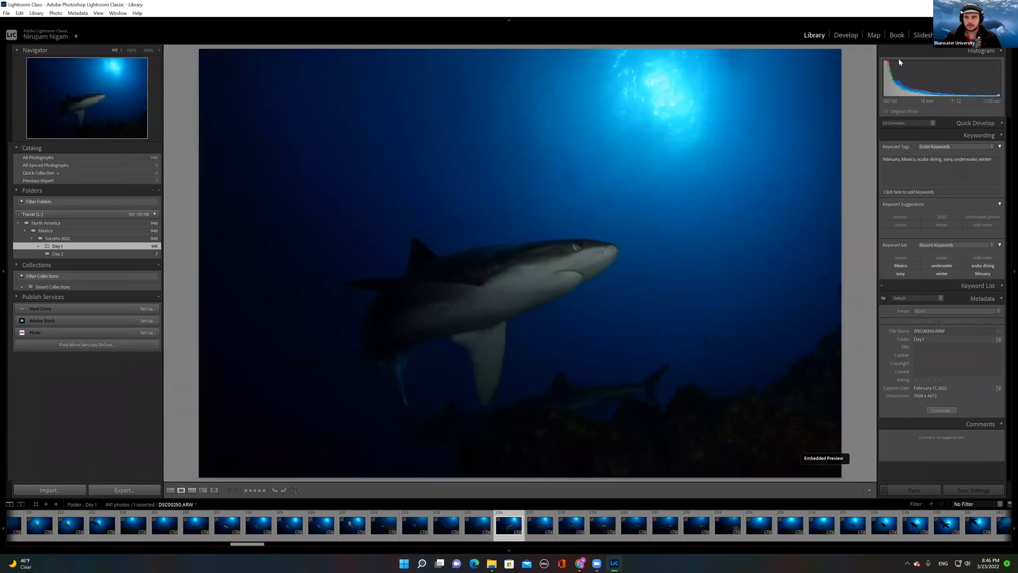
click(846, 35)
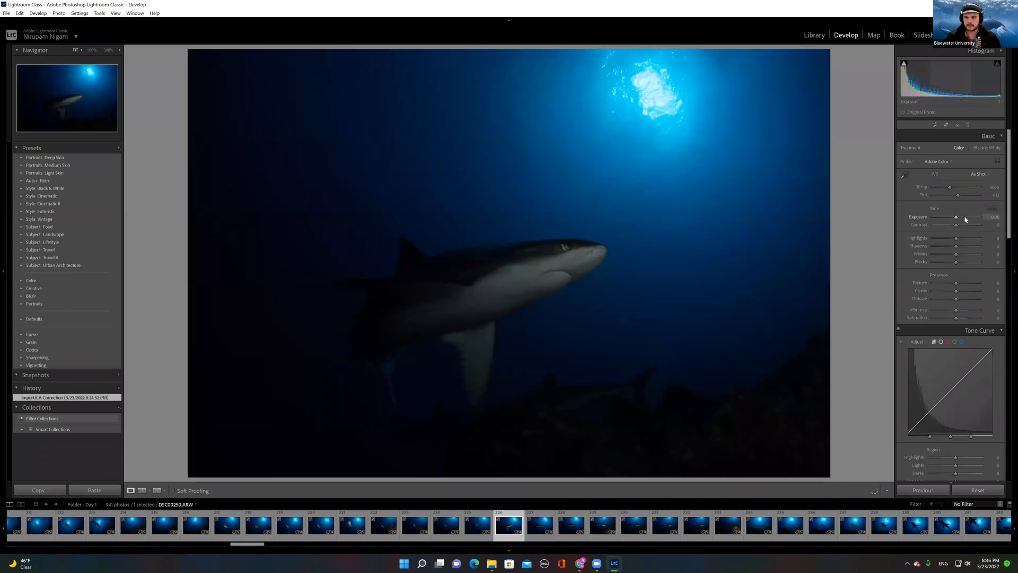
click(964, 216)
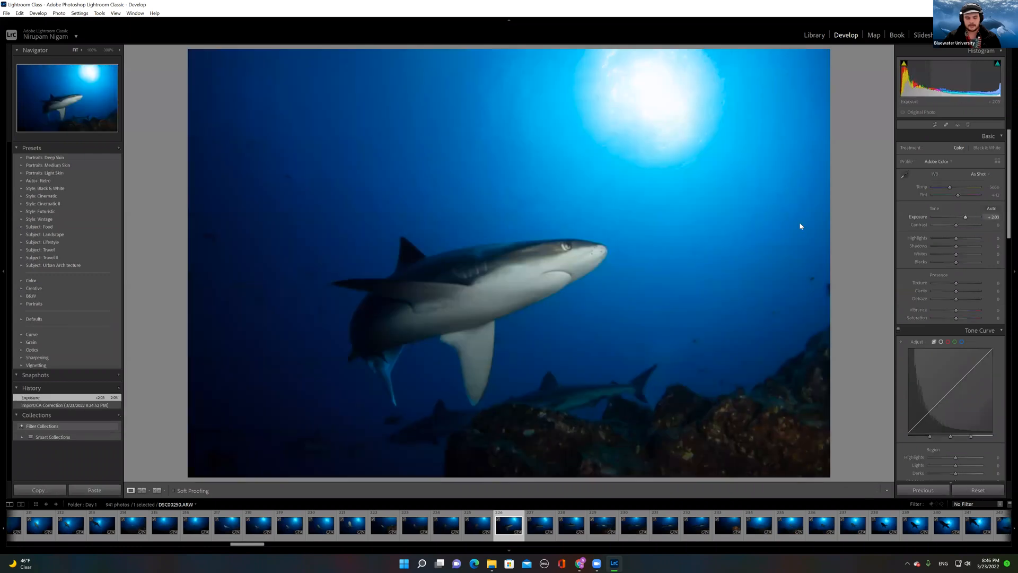
key(4)
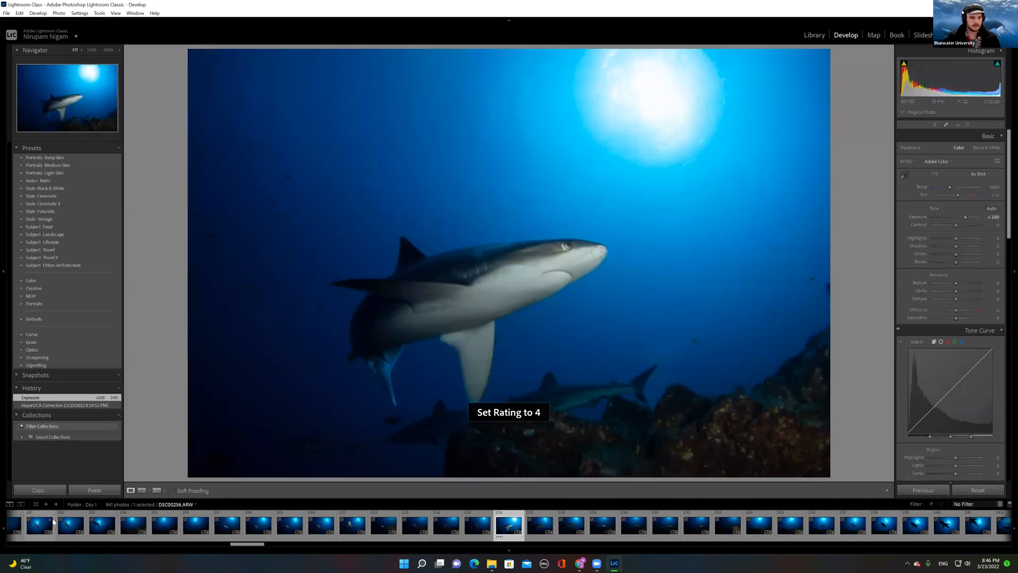
click(36, 504)
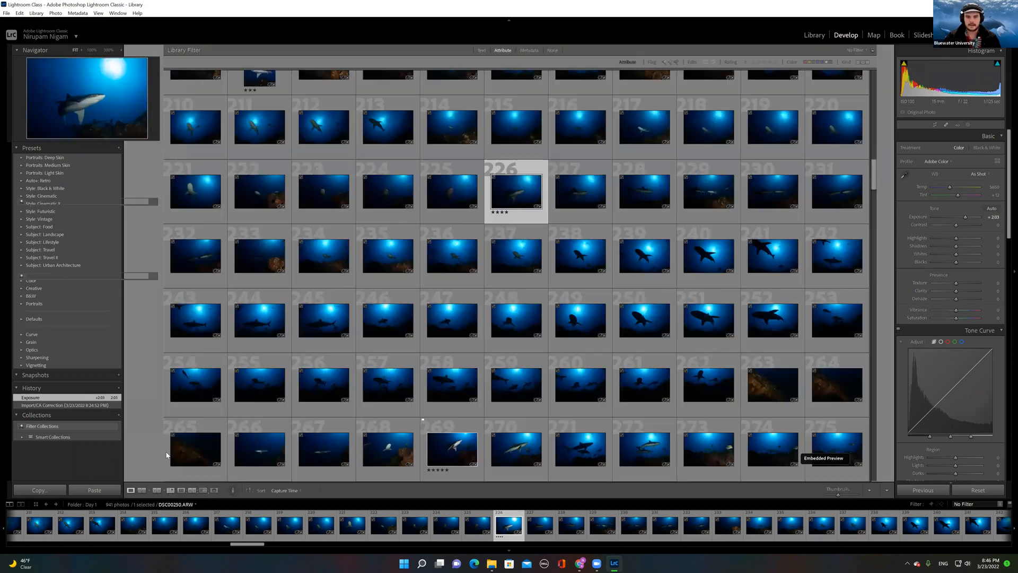
Step: Rate the shark photo at position 235 three stars and the dark reef photo at position 233 two stars
double_click(393, 264)
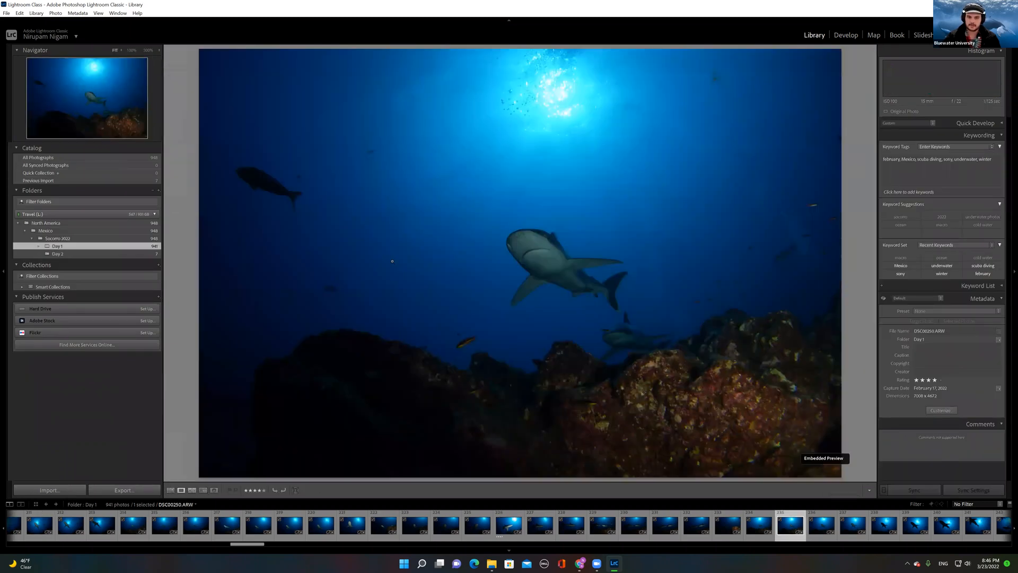
key(3)
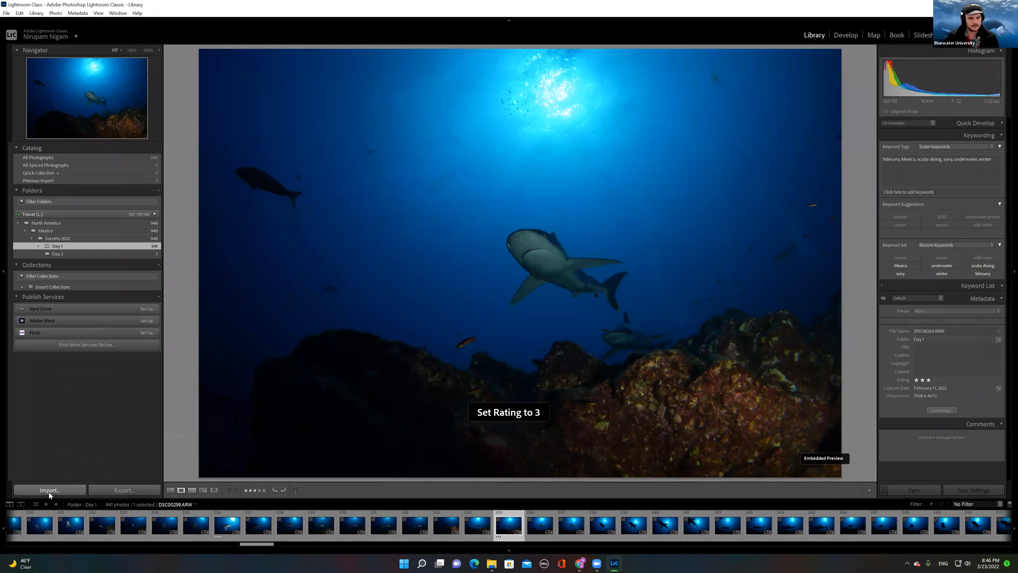
key(Left)
key(Left)
key(Left)
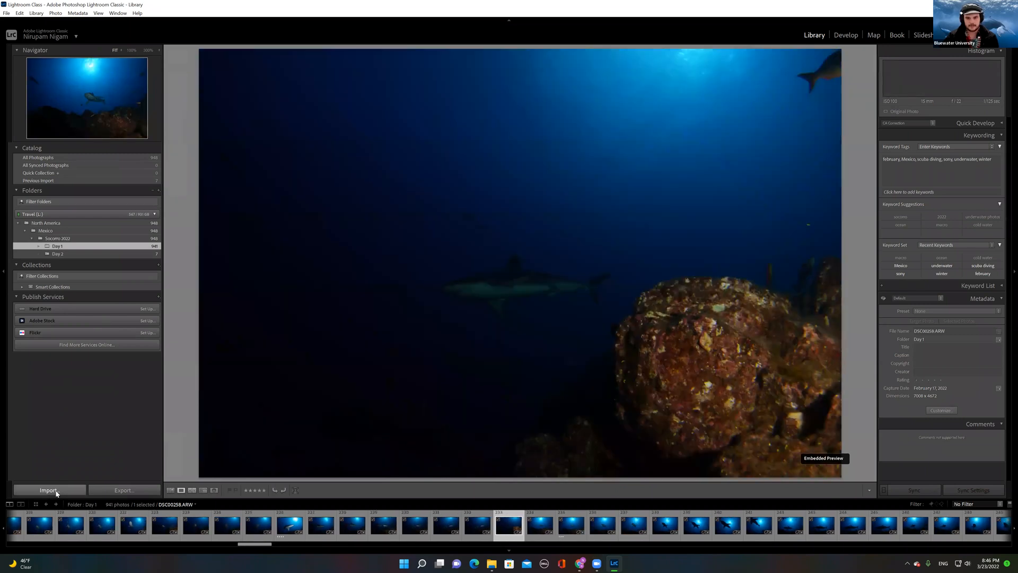
key(2)
Step: Rate the silhouetted shark photo at position 238 one star and return to the Library grid
key(Right)
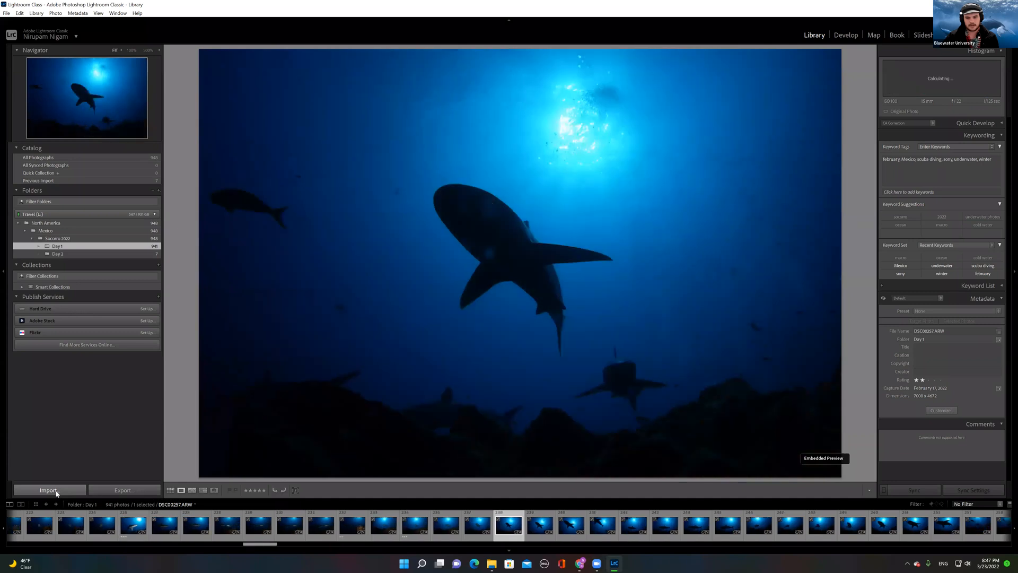
key(d)
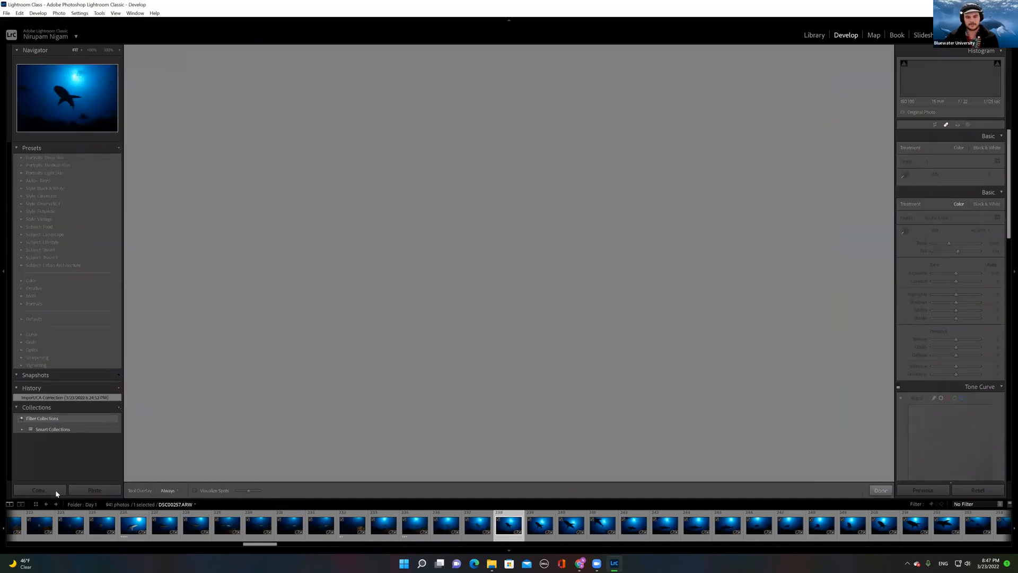
key(1)
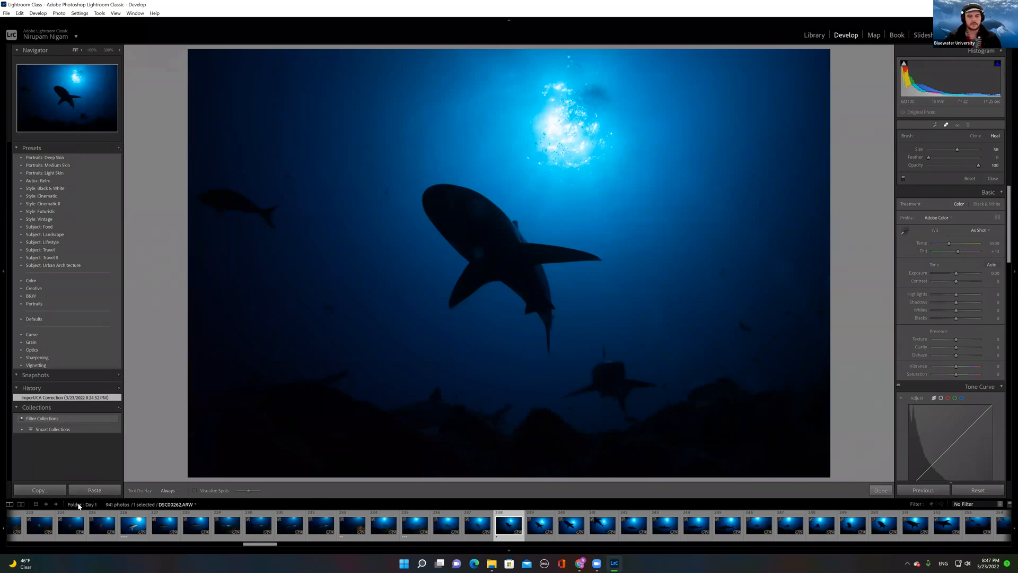
click(814, 35)
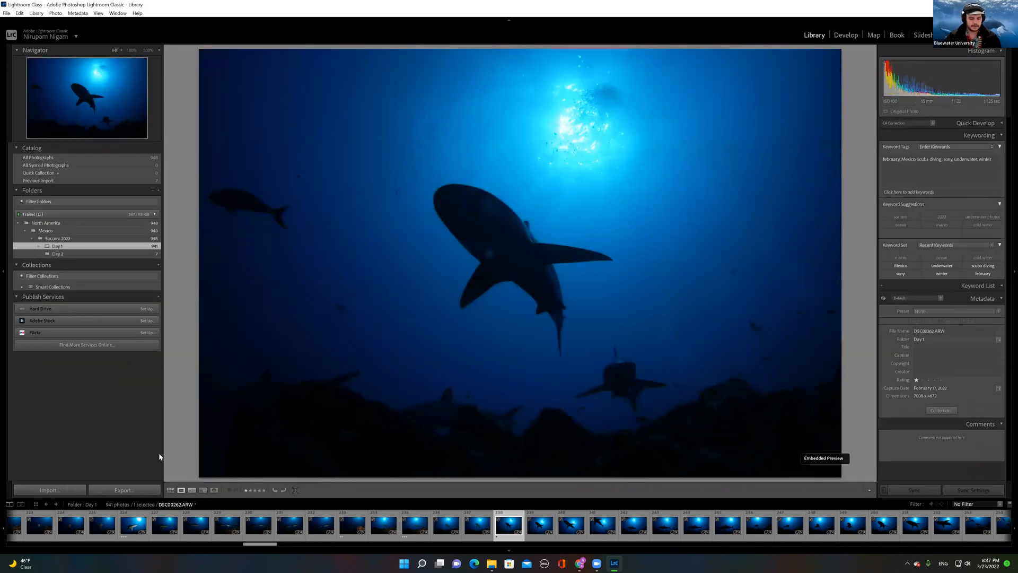
key(g)
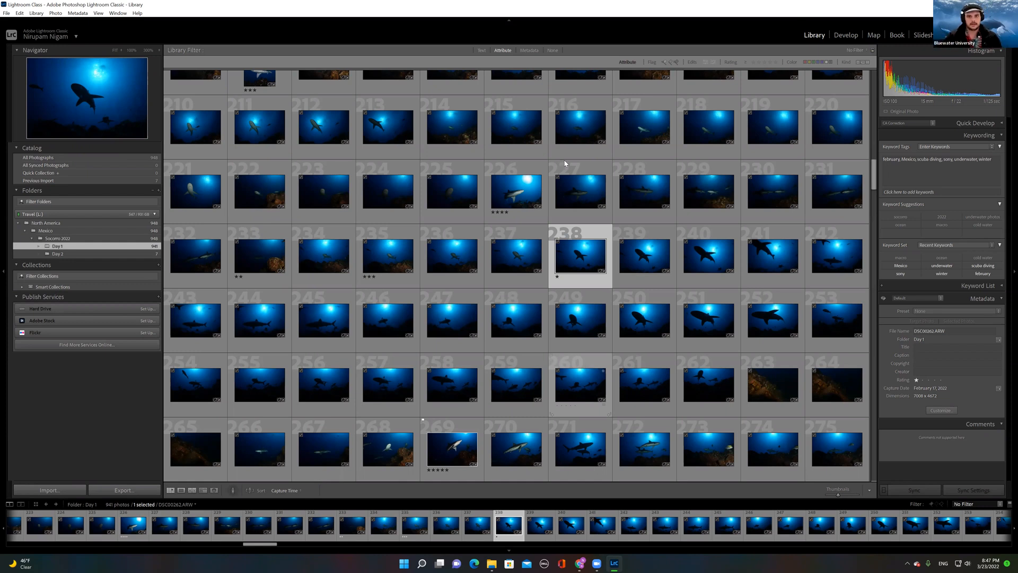
Step: Filter the grid to photos rated five stars and higher, view the matching photo enlarged, and return to the grid
click(503, 51)
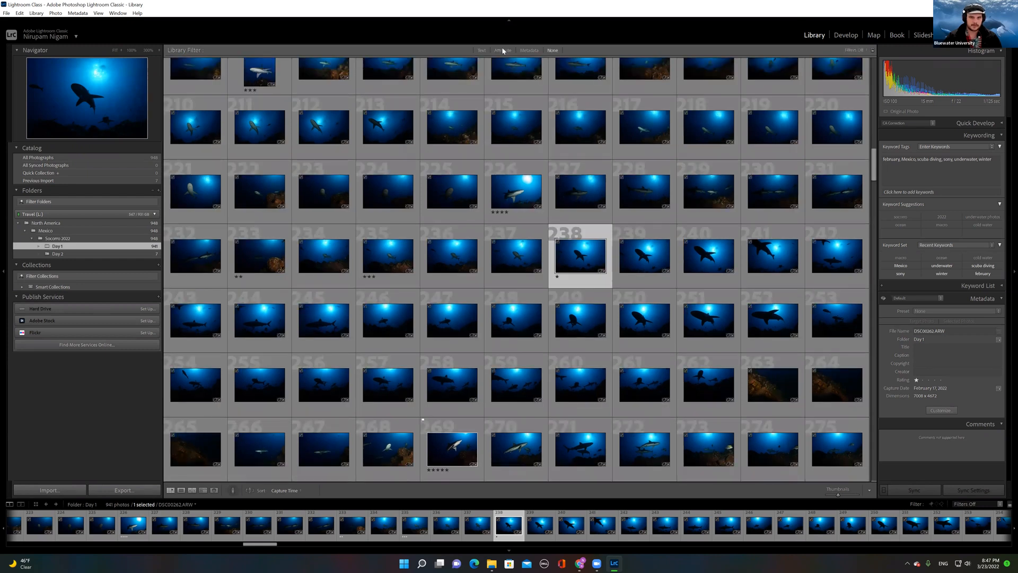
click(502, 51)
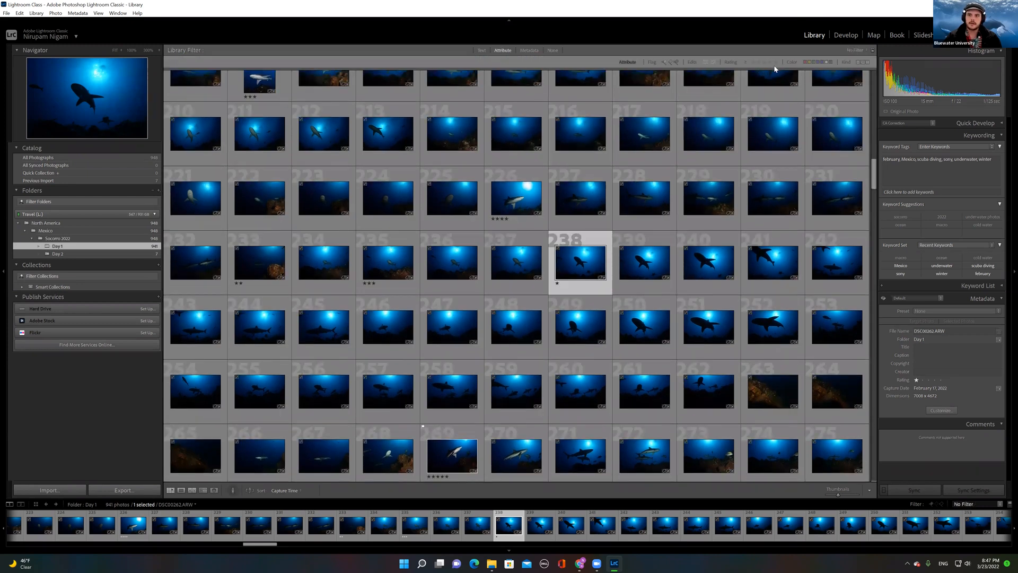
click(776, 63)
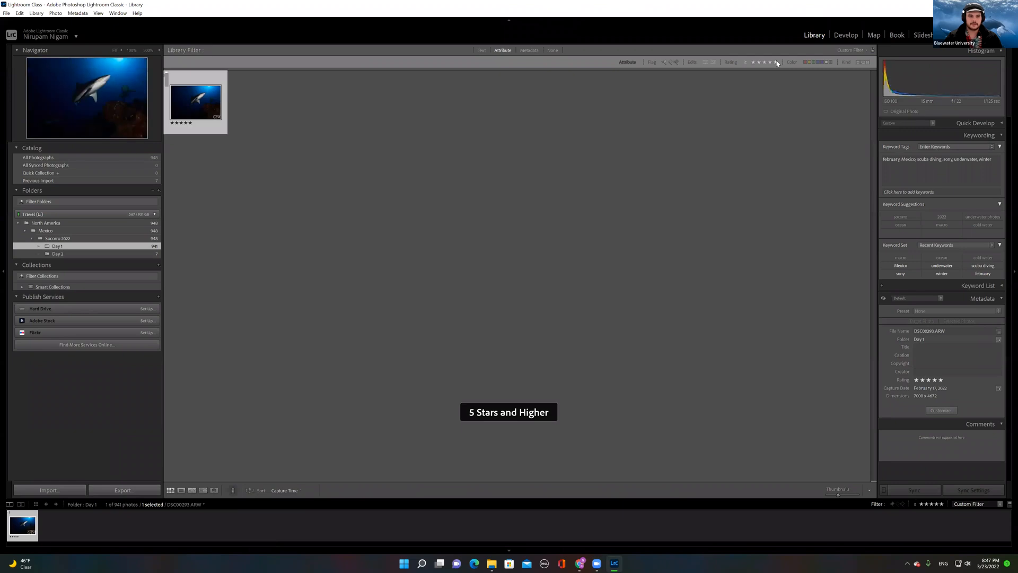
double_click(195, 106)
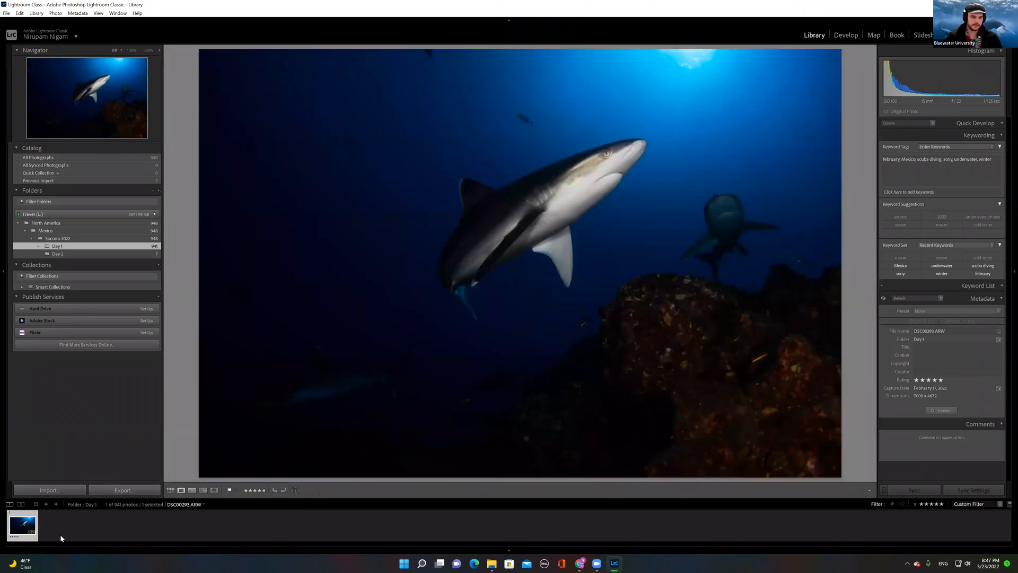
click(170, 491)
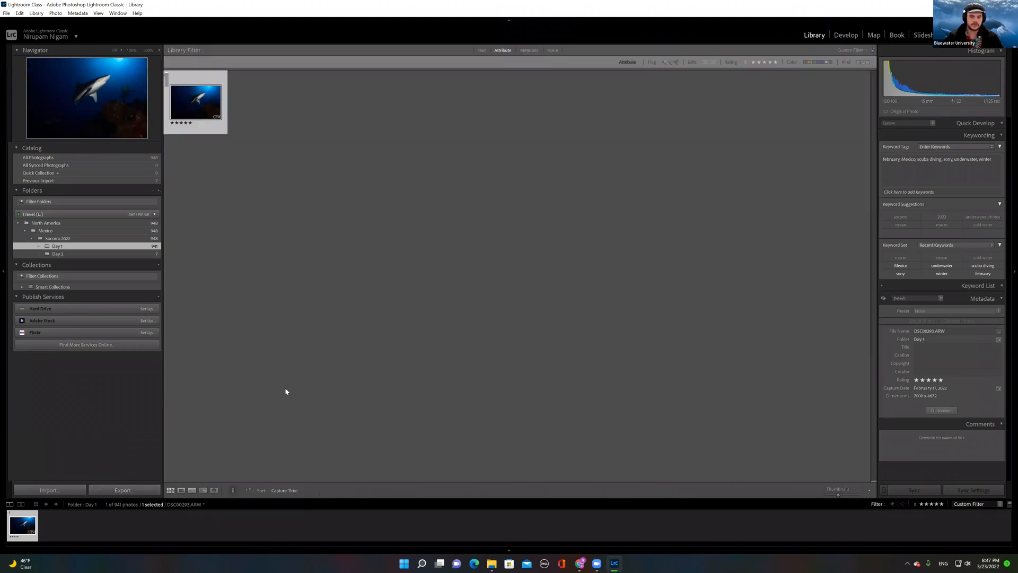
Step: Lower the rating filter to four stars and change its condition to "Rating is equal to"
click(772, 63)
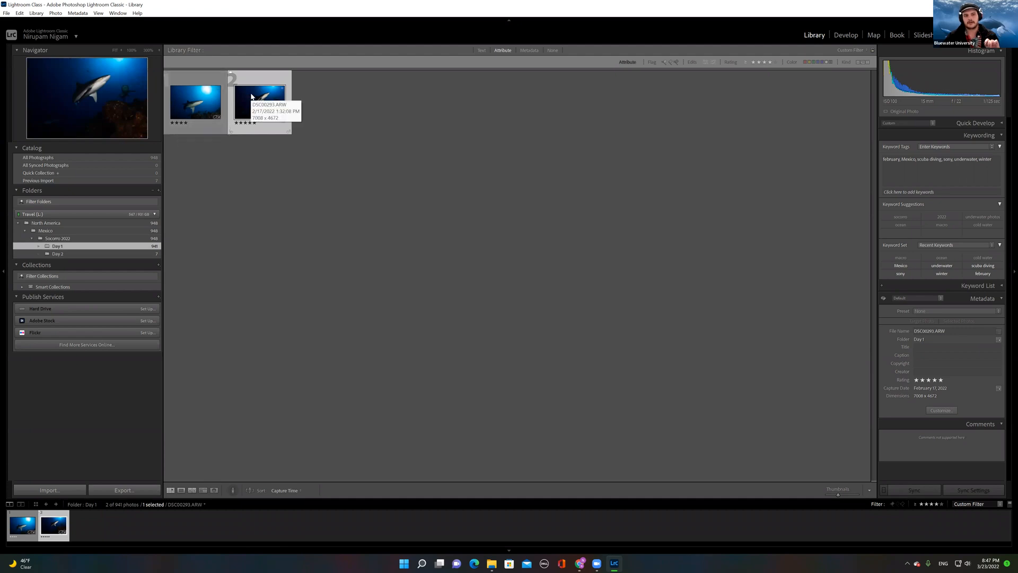
click(745, 64)
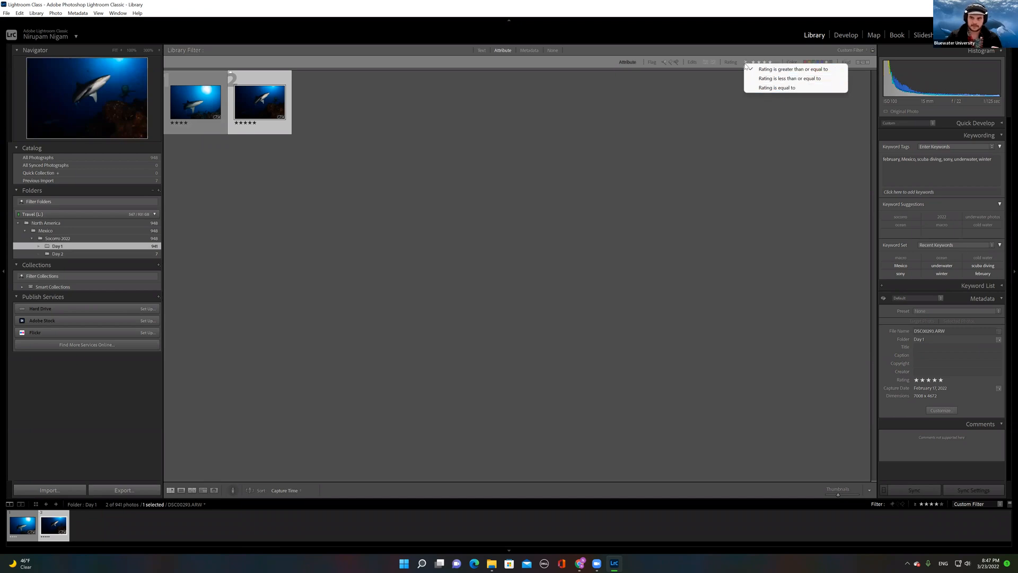
click(762, 89)
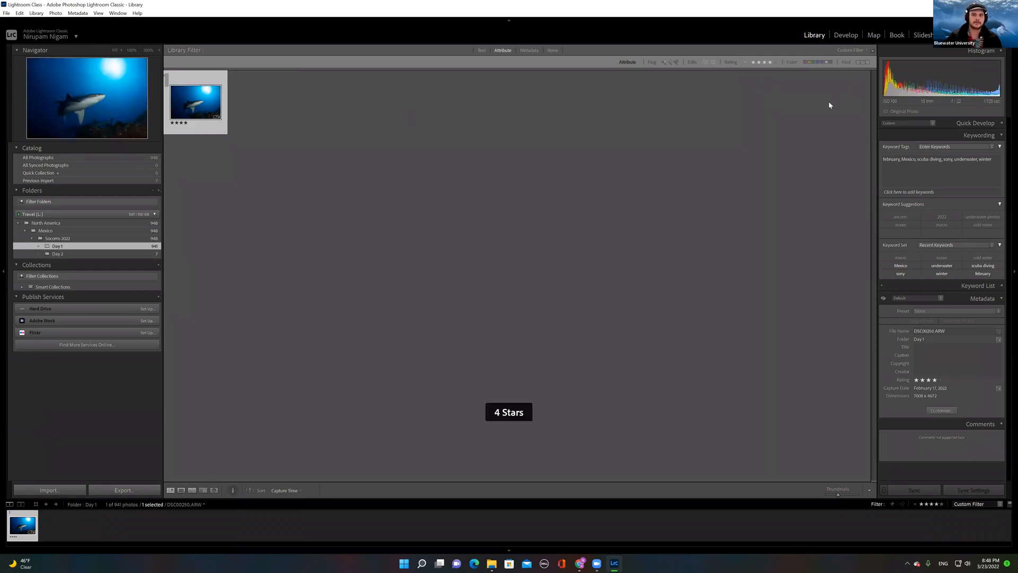
Step: Review the photos at individual ratings by switching the exact-rating filter through three, two and one stars and back up to five
click(764, 62)
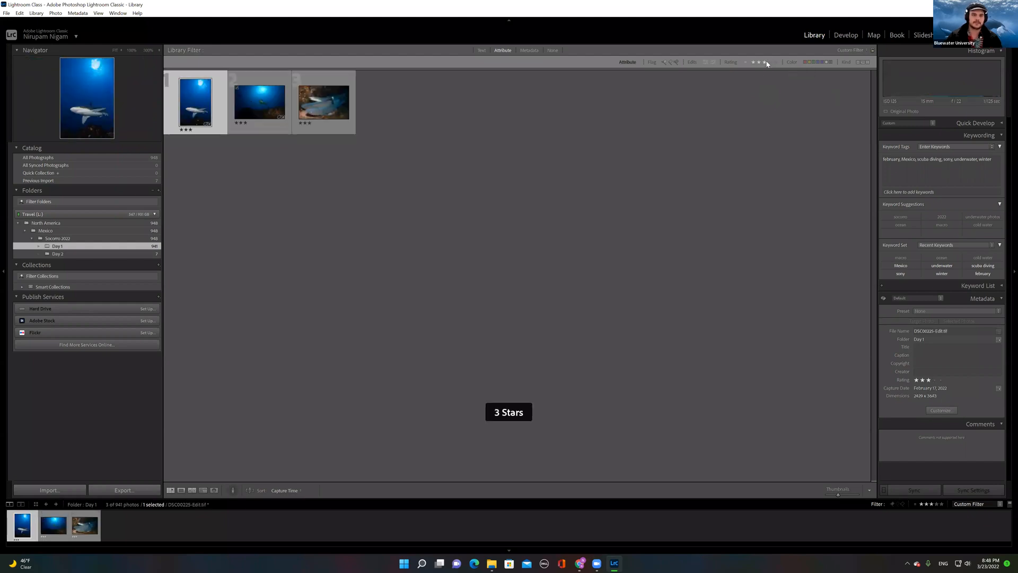
click(758, 63)
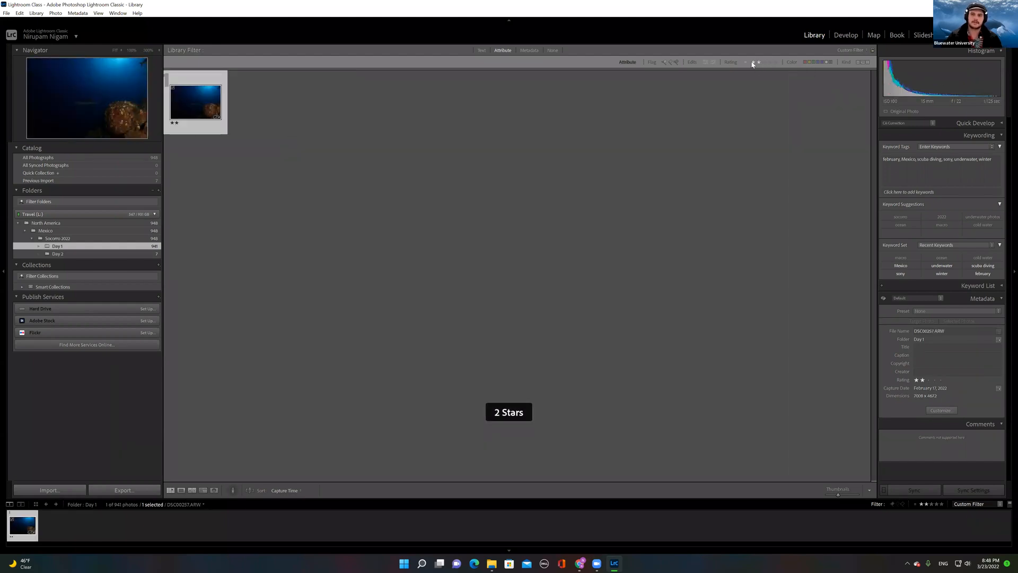
click(753, 64)
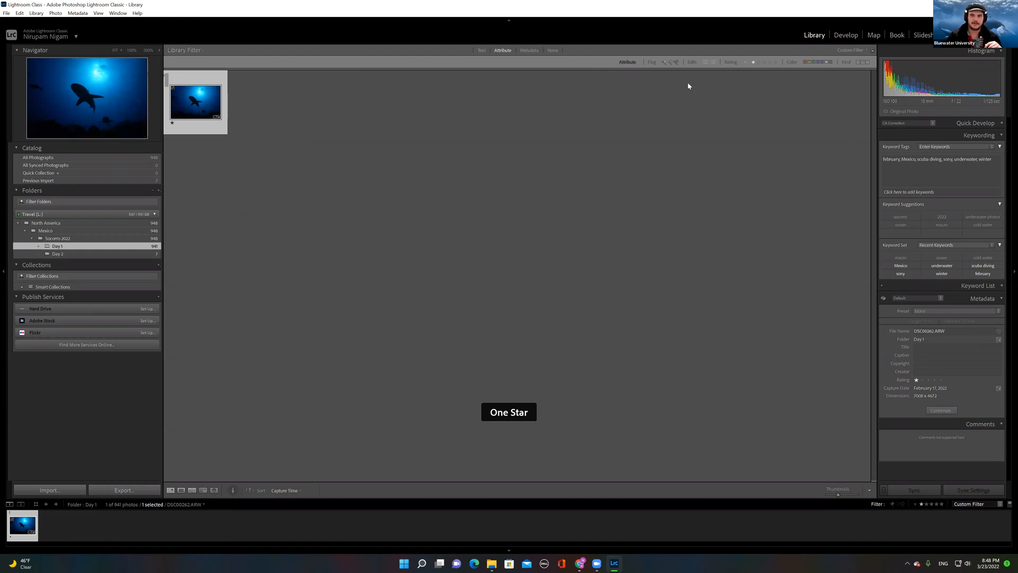
click(770, 62)
click(765, 62)
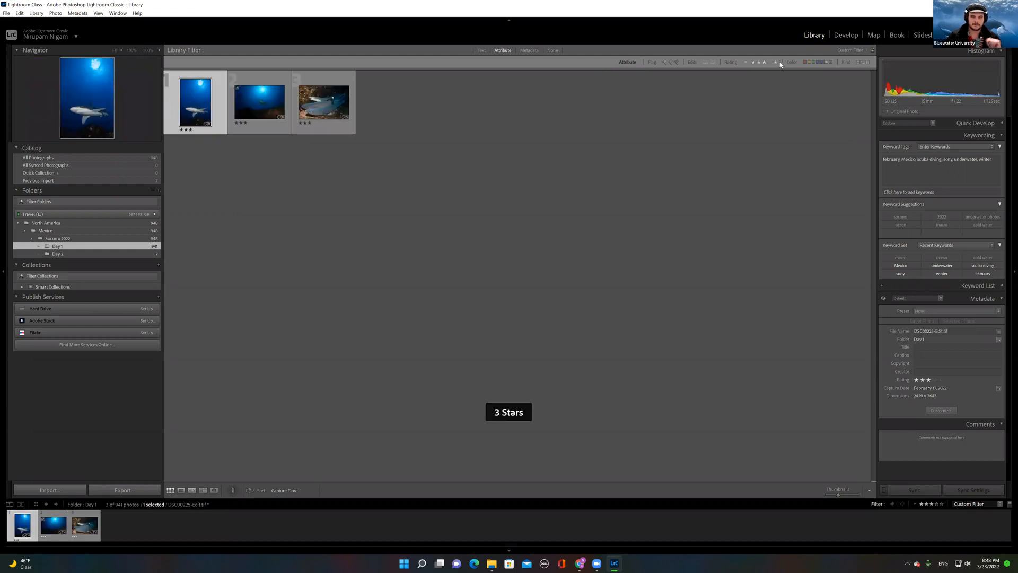
click(776, 63)
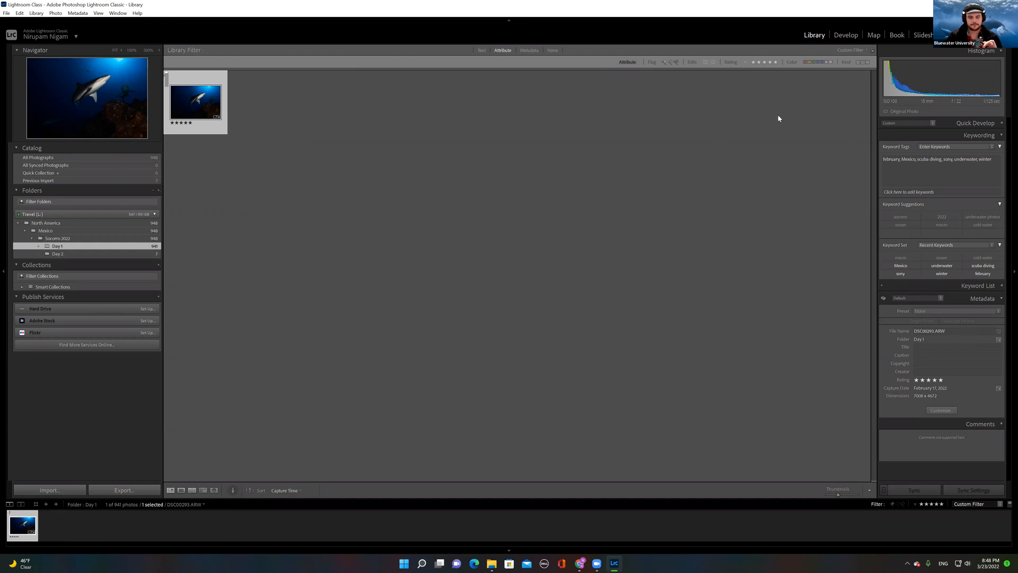
Step: Set the rating filter to zero stars and browse the unrated Day 1 photos
click(776, 62)
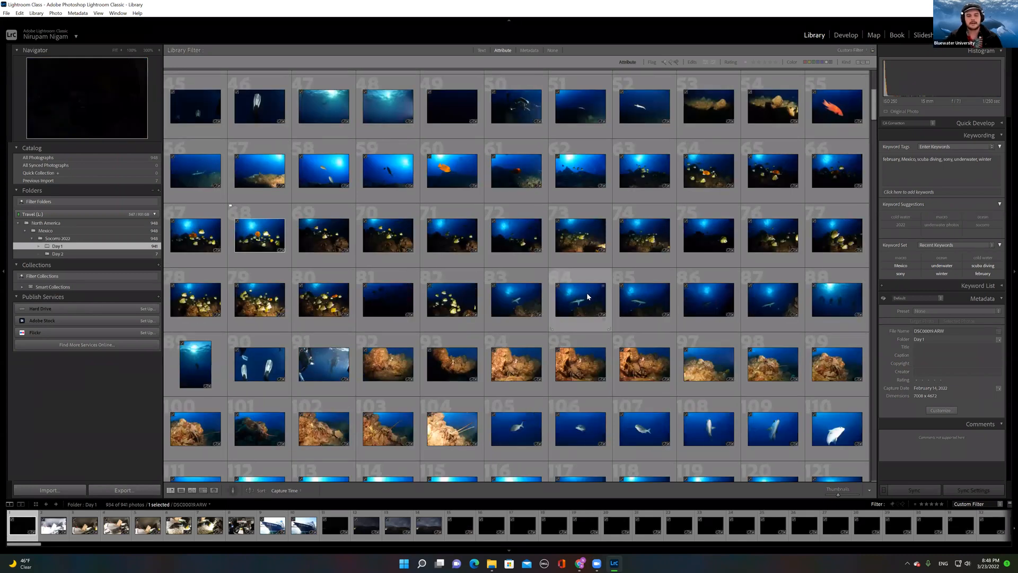
scroll(592, 295, down, 8)
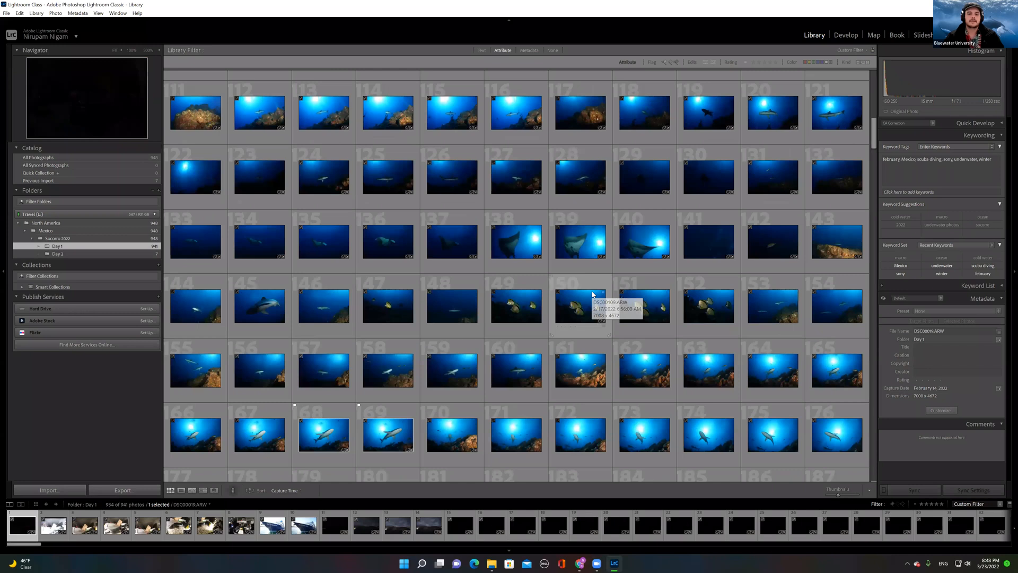
scroll(592, 294, down, 10)
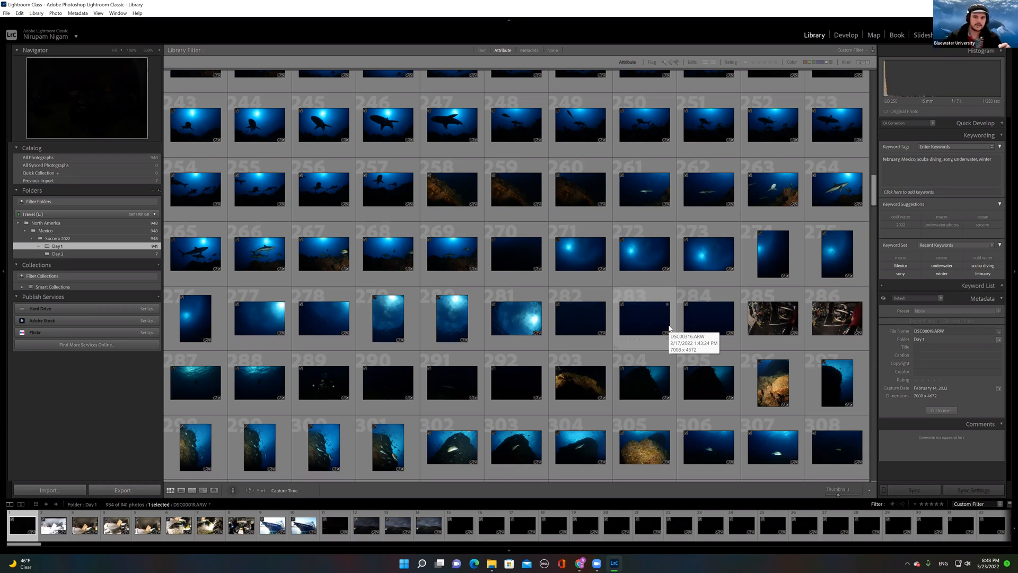
scroll(669, 329, up, 8)
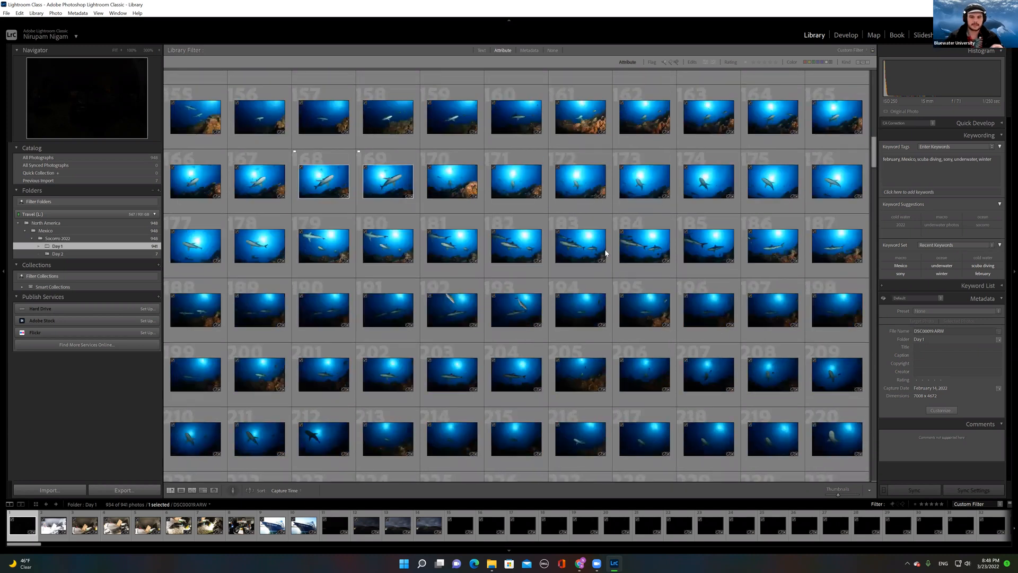
scroll(584, 233, up, 6)
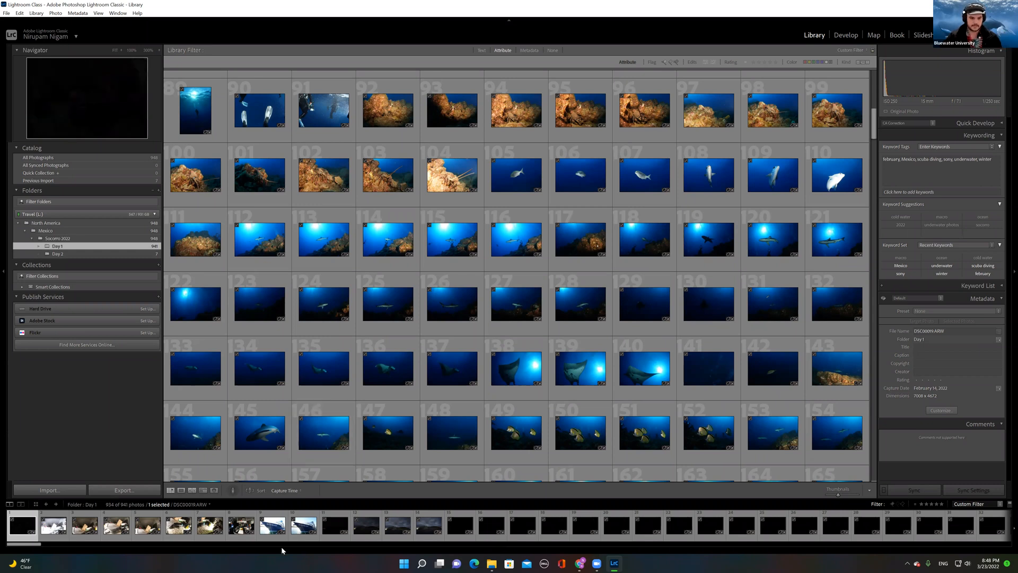
Step: Assign color labels to four photos: red to photo 9, yellow to photo 10, green to photo 11 and blue to photo 12
click(275, 533)
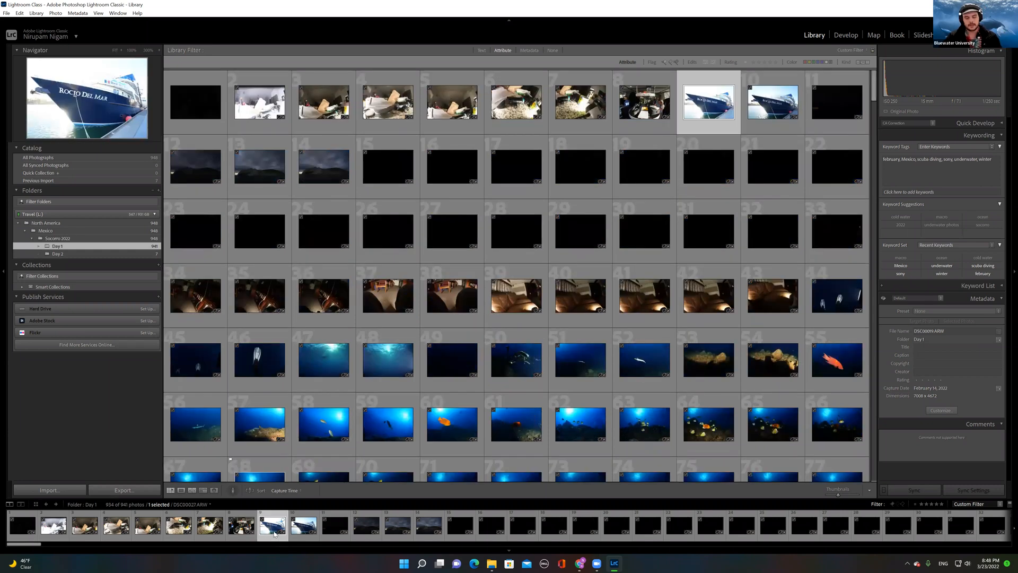
key(6)
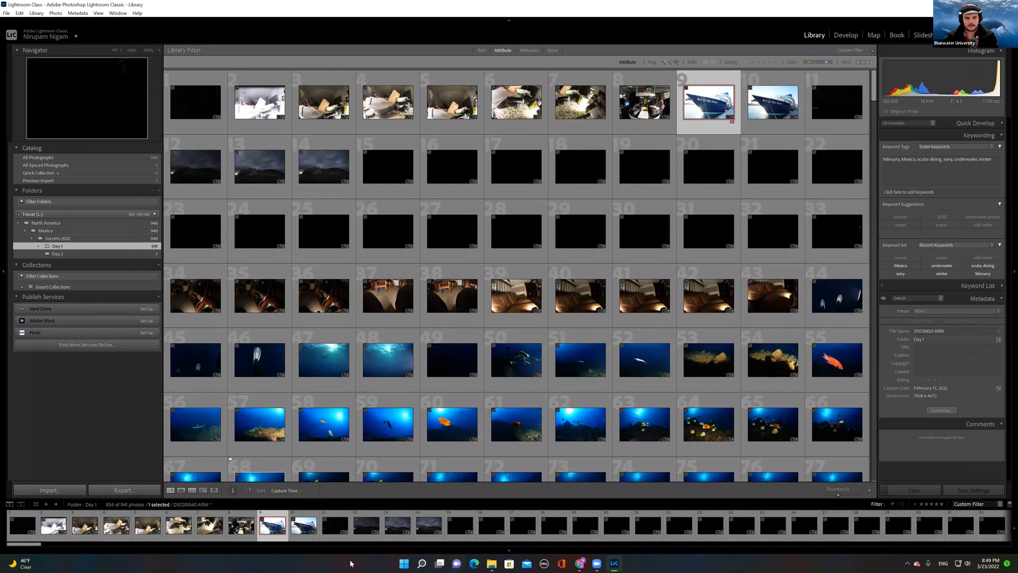
click(294, 538)
key(7)
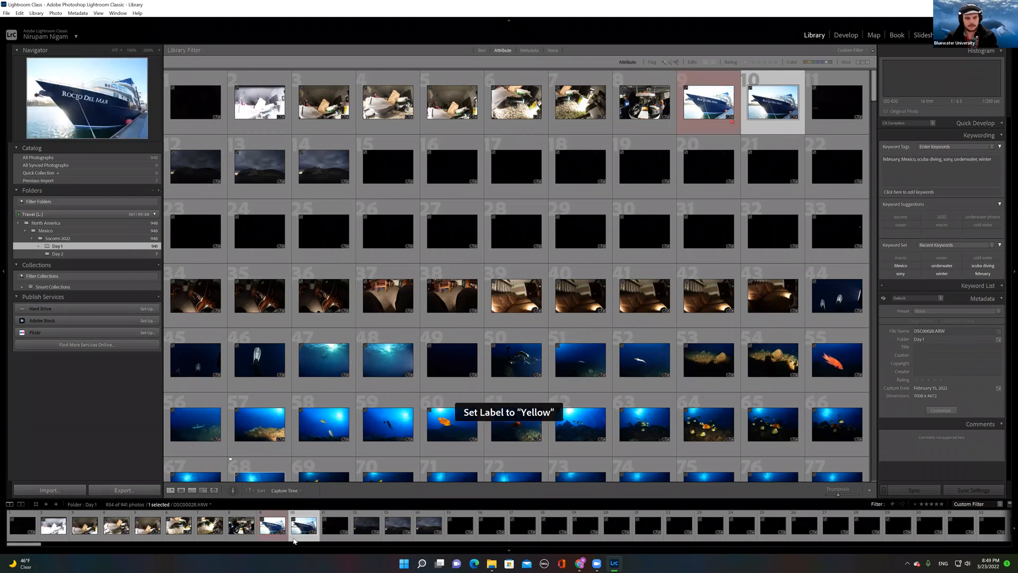
click(333, 537)
key(8)
click(367, 530)
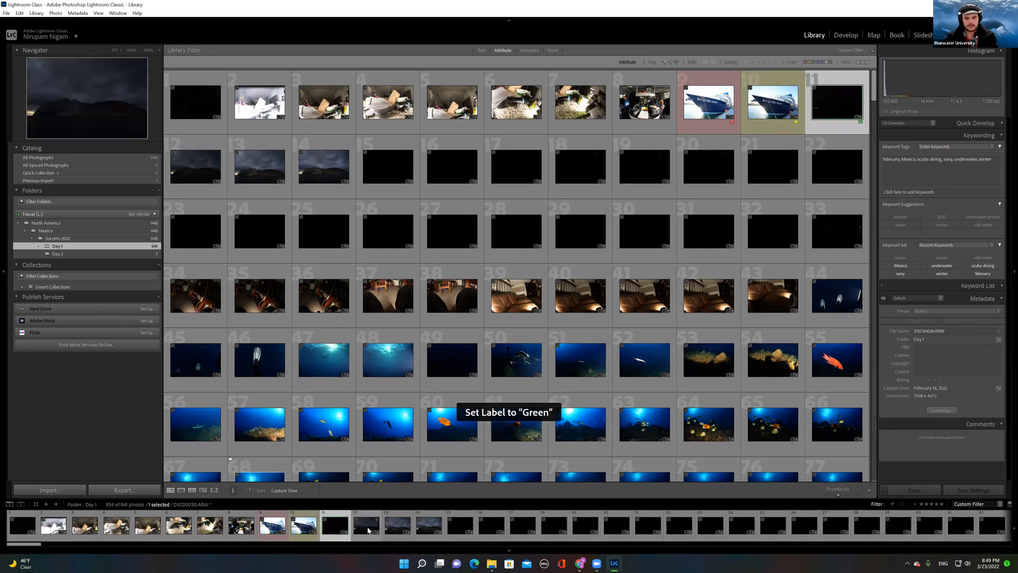
key(9)
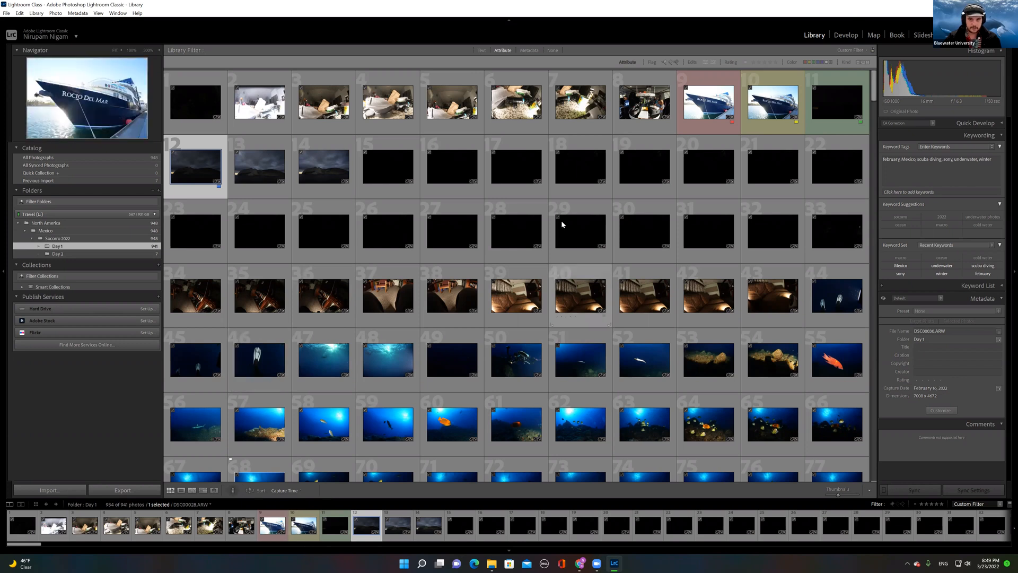
Step: Filter the grid by the green, red and yellow color labels one at a time, clearing the label filter at the end
click(814, 63)
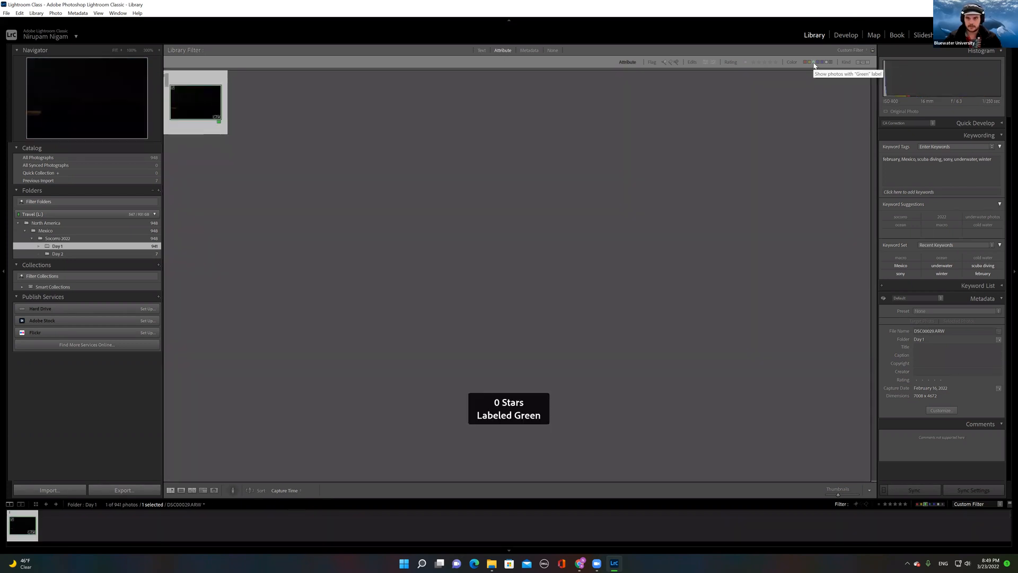
click(814, 64)
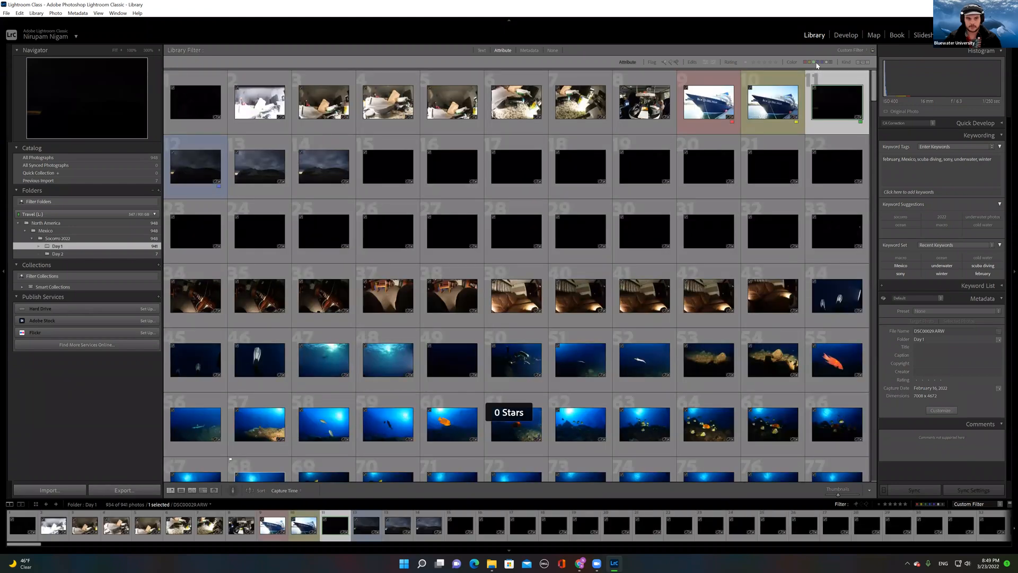
click(806, 63)
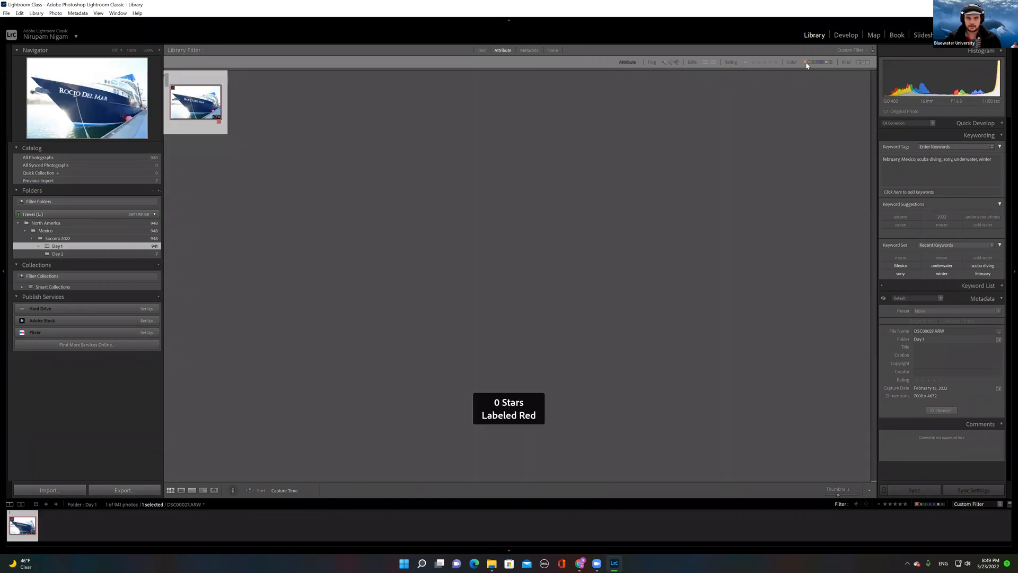
click(809, 62)
click(806, 63)
click(810, 63)
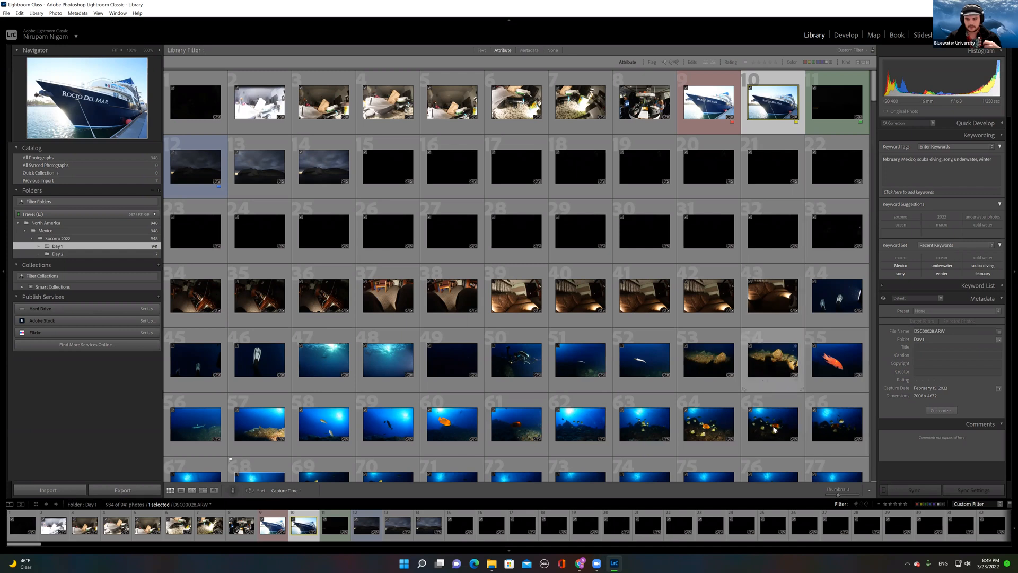
Step: Enlarge the grid thumbnails and browse through the Day 1 photos
click(847, 497)
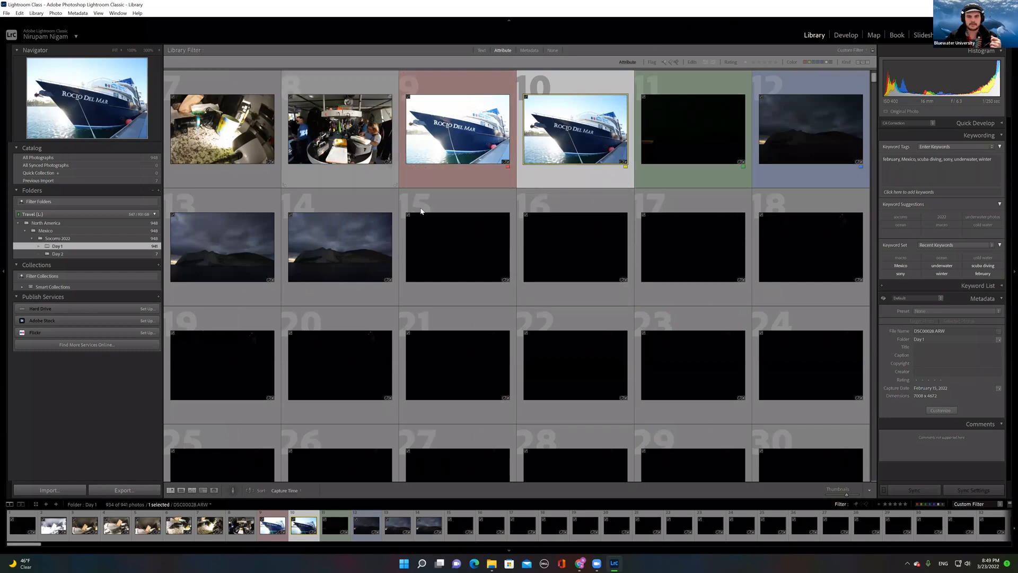
scroll(544, 332, down, 10)
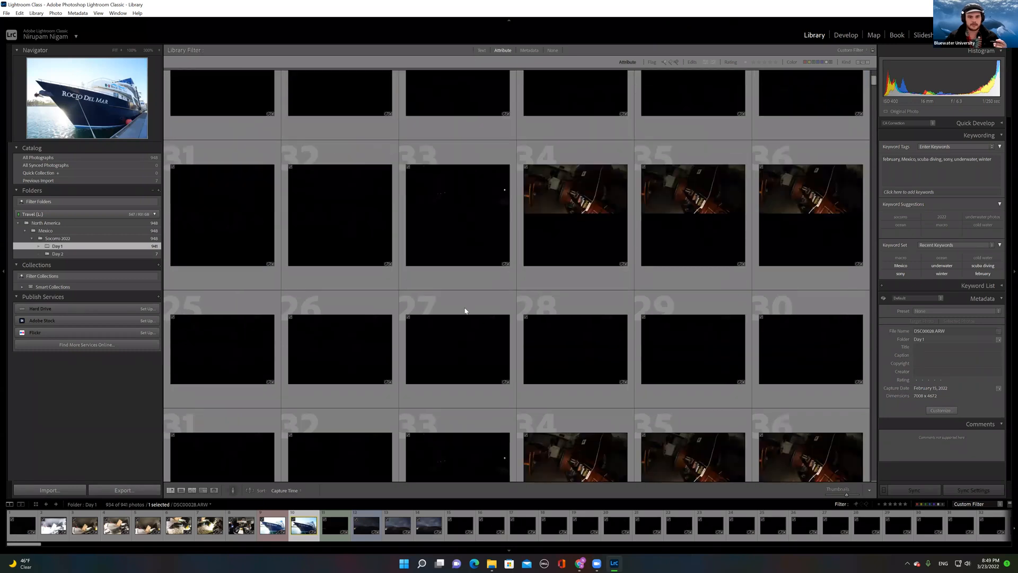
scroll(545, 332, down, 20)
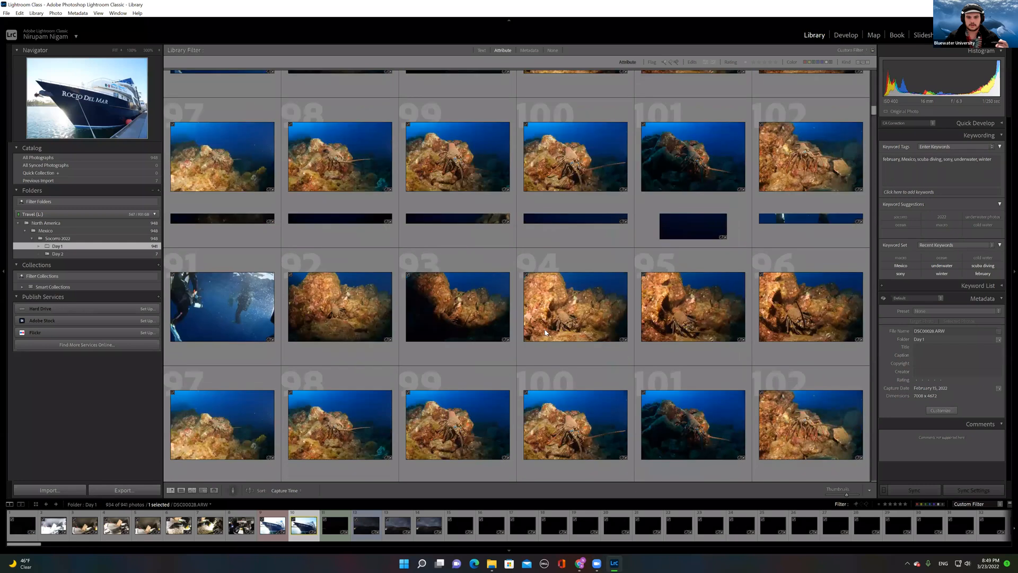
scroll(546, 333, down, 20)
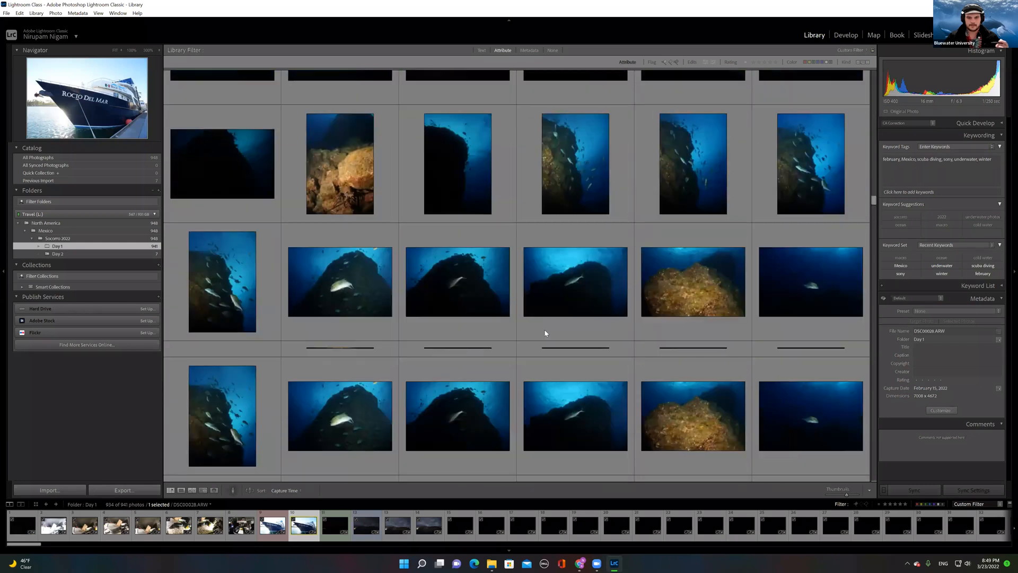
scroll(545, 329, down, 10)
scroll(545, 330, up, 20)
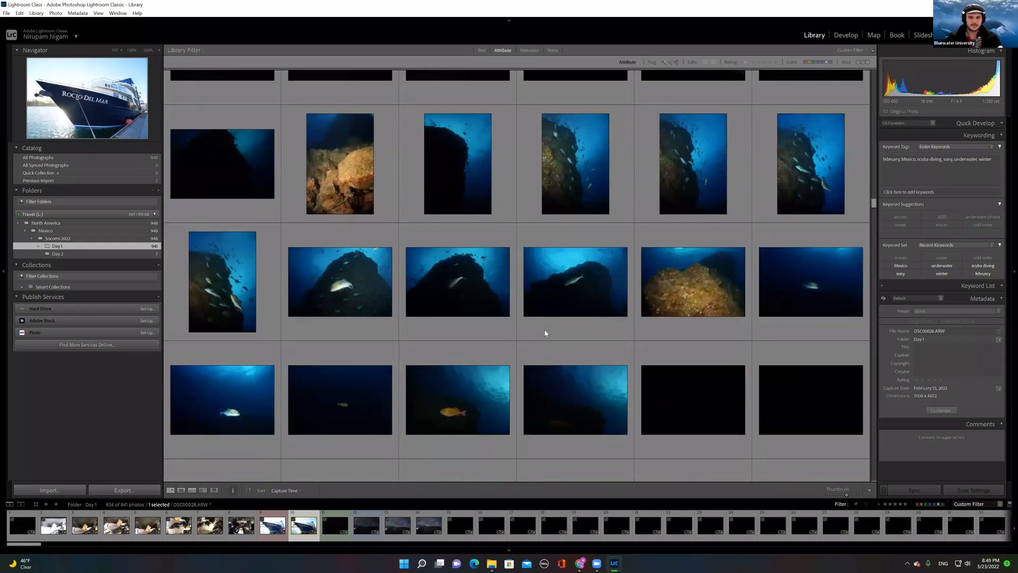
scroll(545, 333, up, 3)
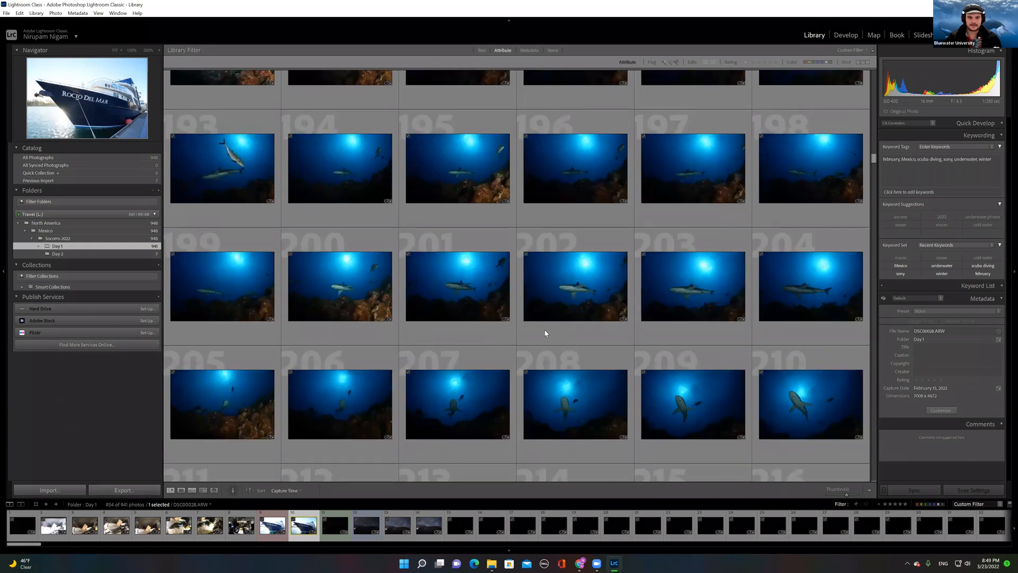
scroll(545, 332, up, 20)
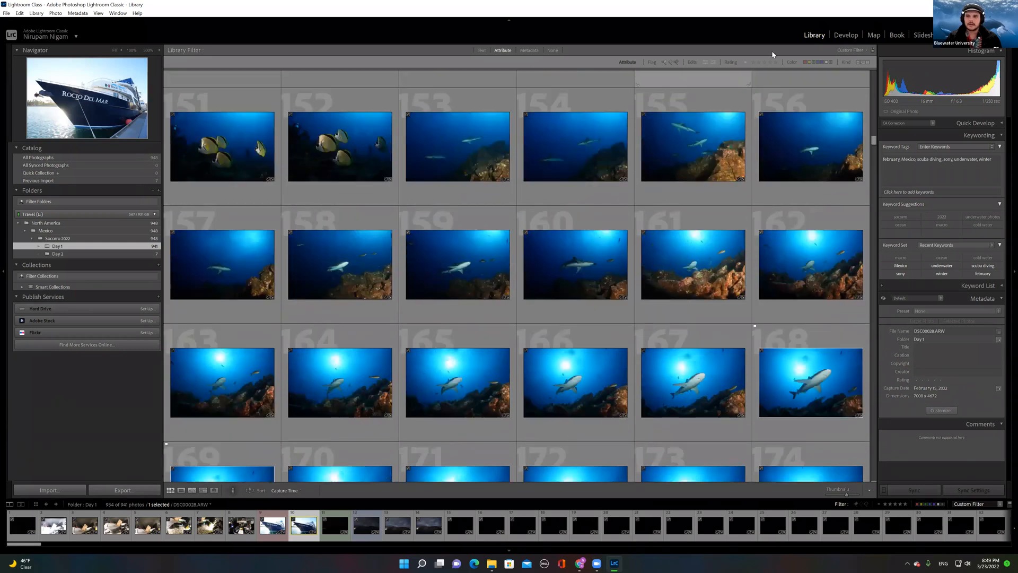
scroll(754, 196, up, 15)
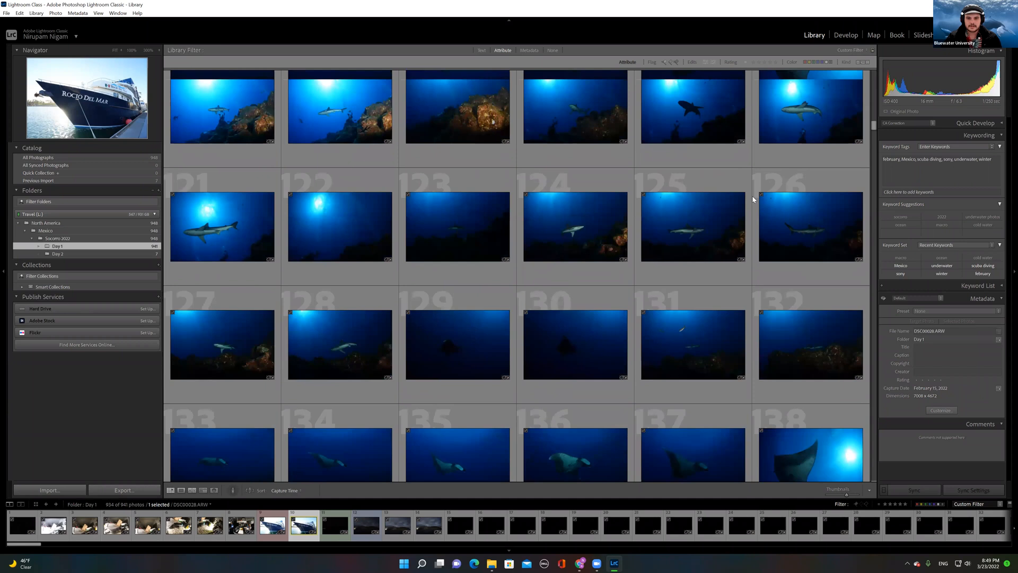
scroll(754, 199, down, 12)
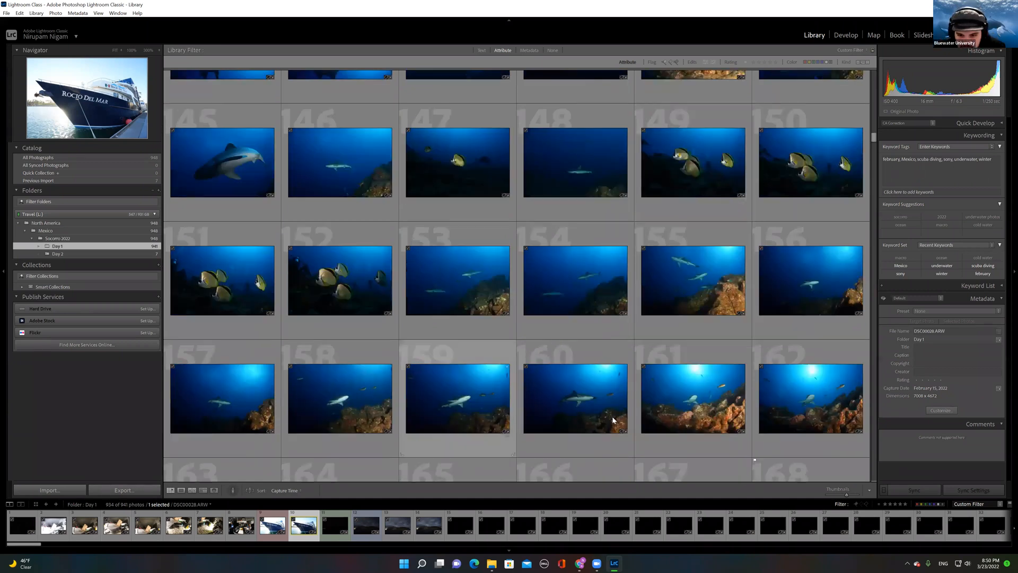
scroll(613, 420, down, 16)
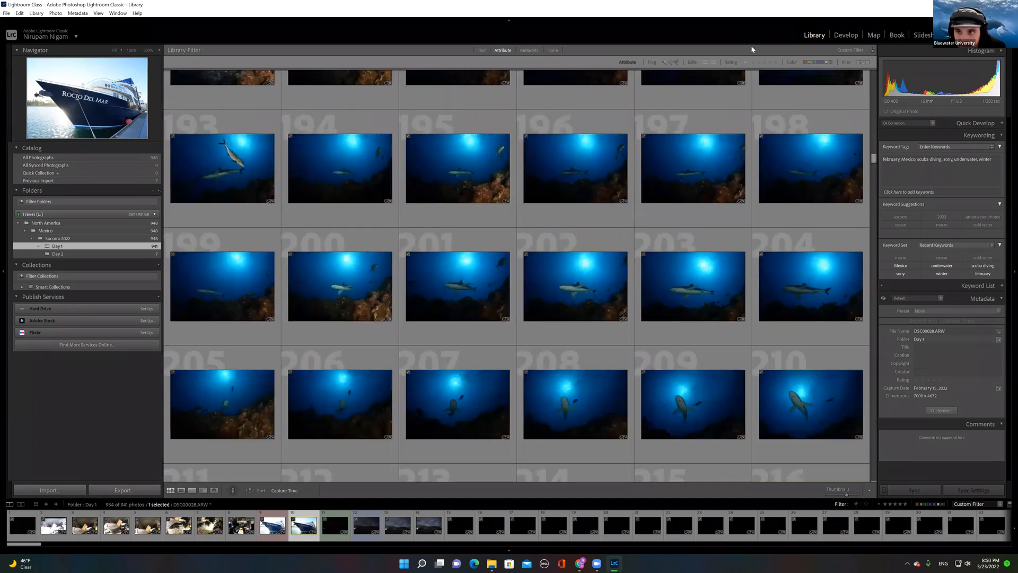
Step: Filter the grid to five-star photos, clear those stars from the rating filter, and look through the Day 1 grid back to its start
click(776, 62)
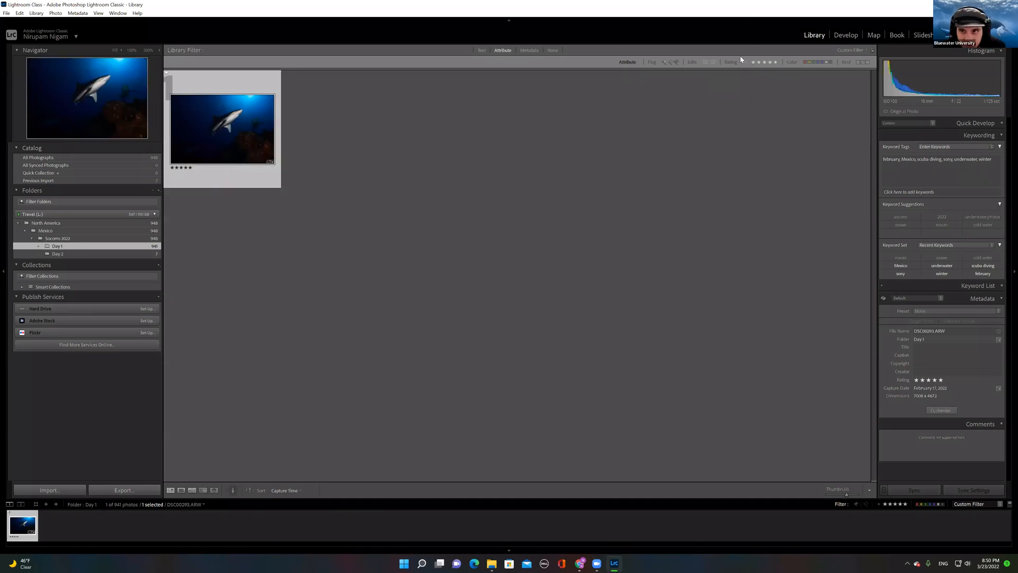
click(775, 63)
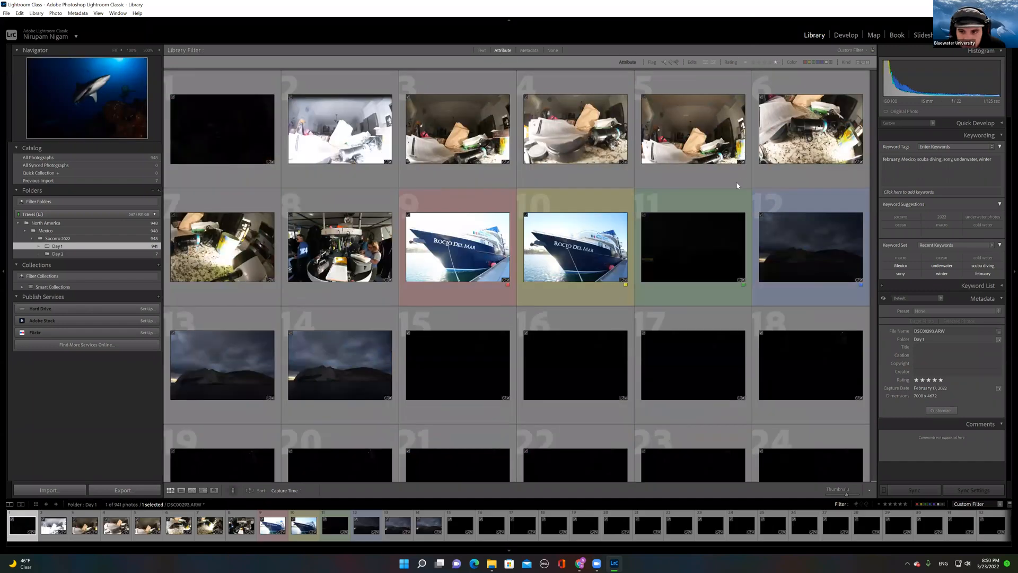
scroll(732, 238, down, 20)
scroll(721, 267, down, 20)
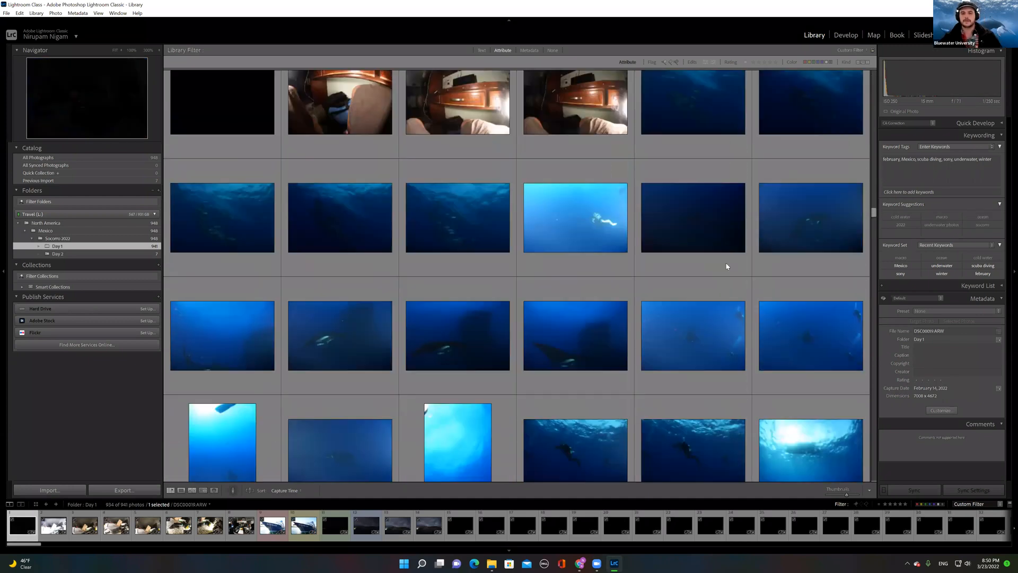
scroll(735, 264, down, 20)
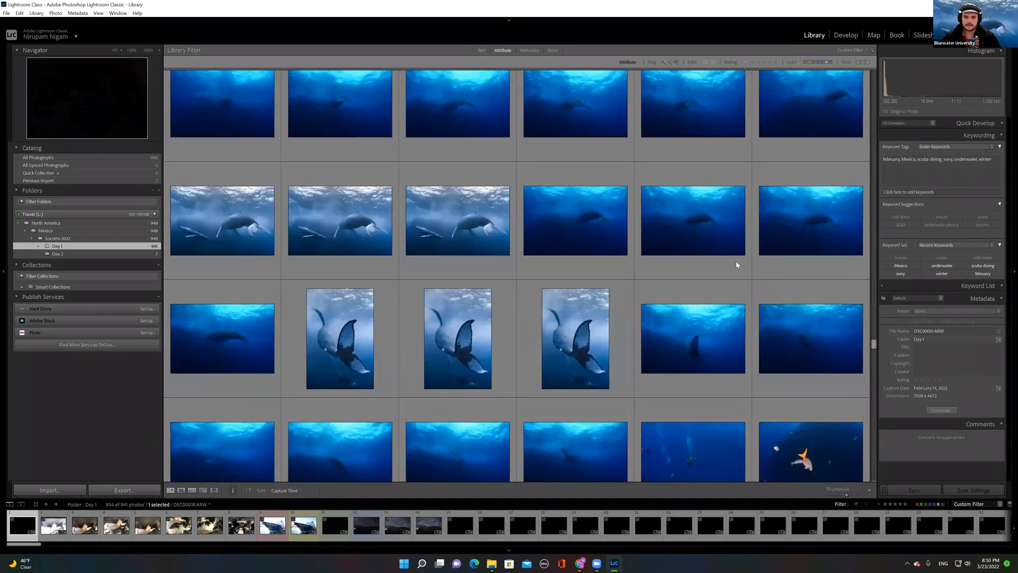
scroll(736, 263, up, 20)
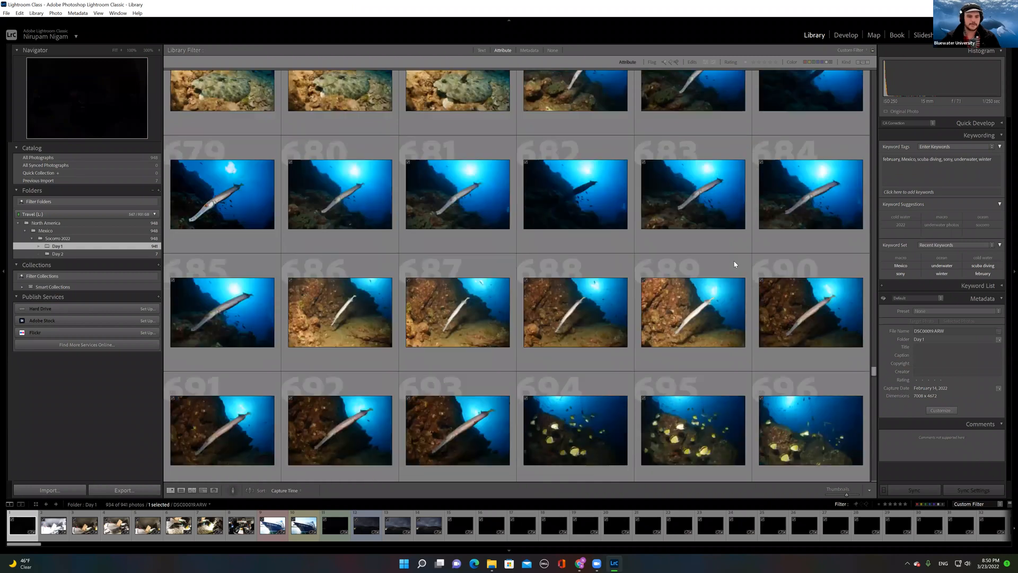
scroll(713, 265, up, 20)
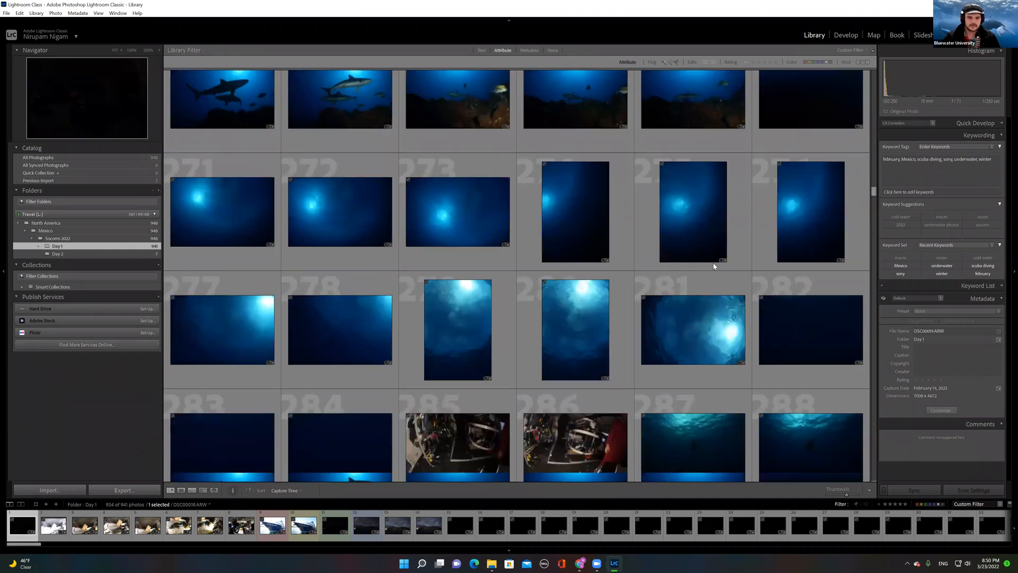
scroll(714, 266, up, 3)
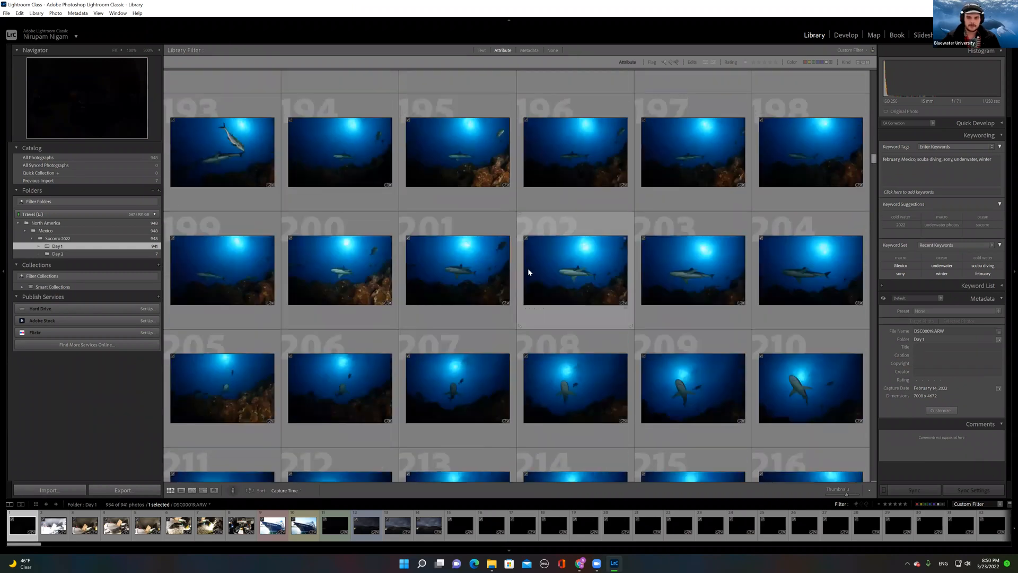
scroll(527, 272, up, 5)
scroll(528, 272, up, 5)
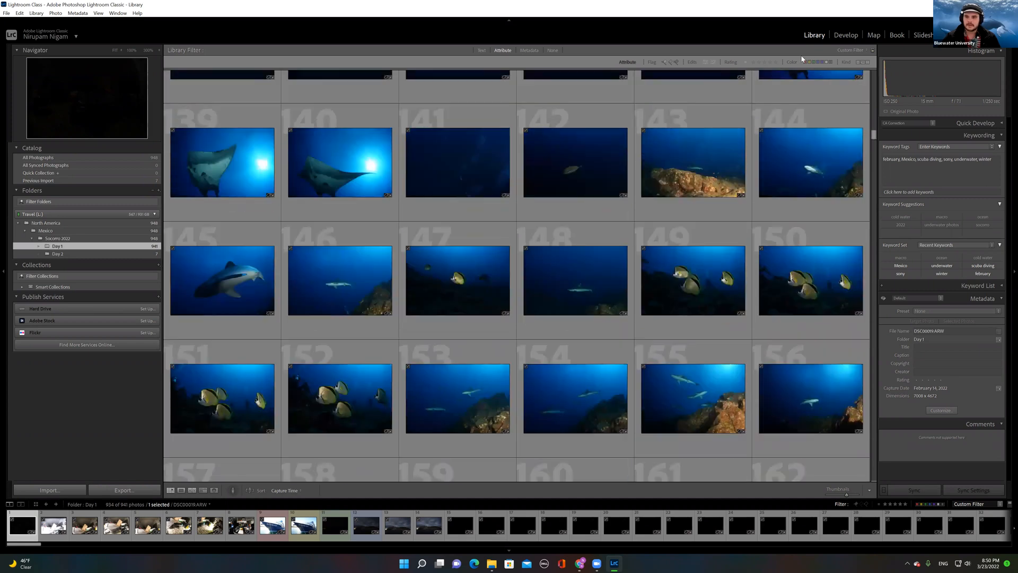
scroll(565, 315, up, 7)
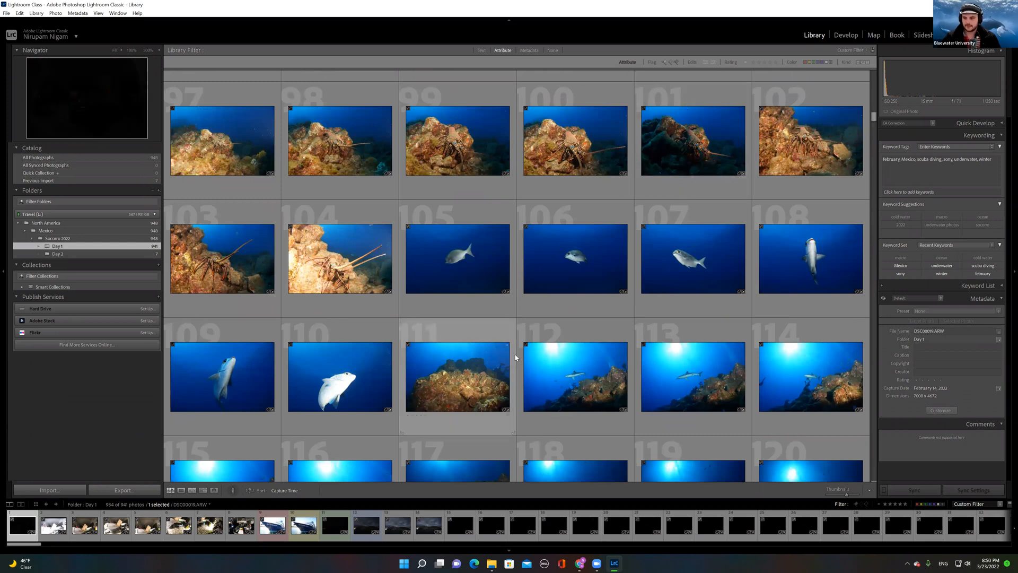
scroll(539, 323, down, 10)
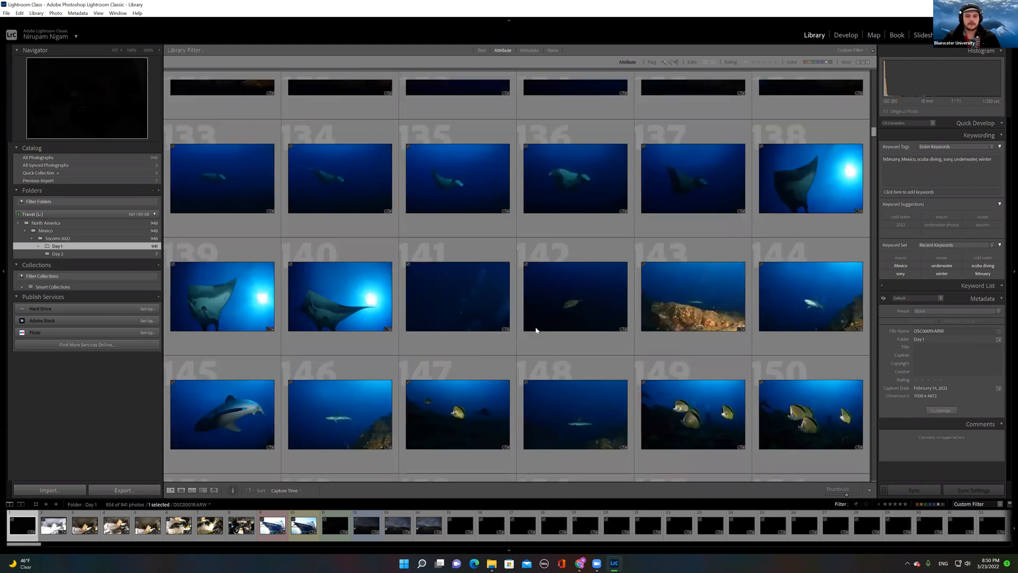
scroll(535, 330, down, 1)
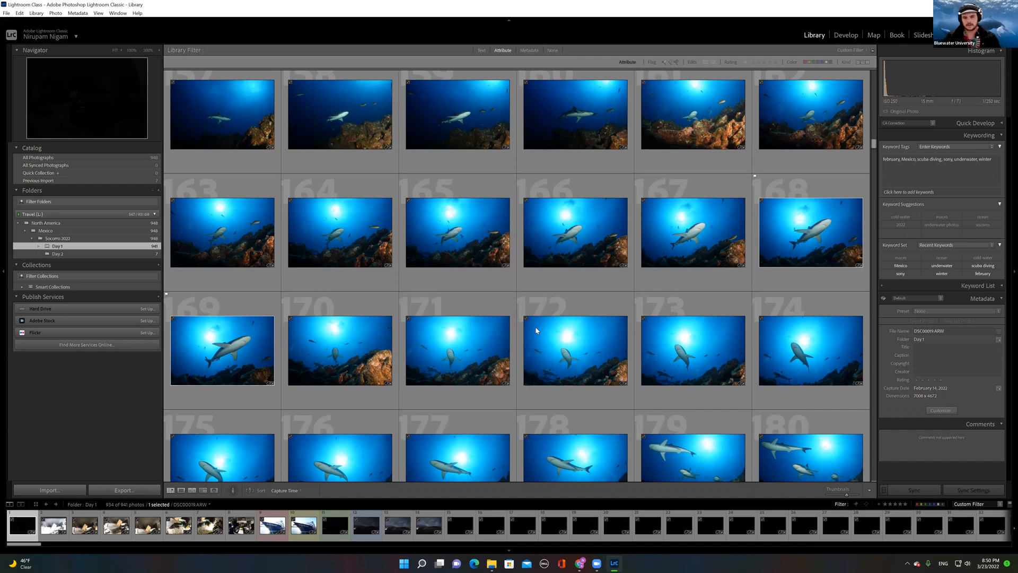
scroll(536, 330, up, 20)
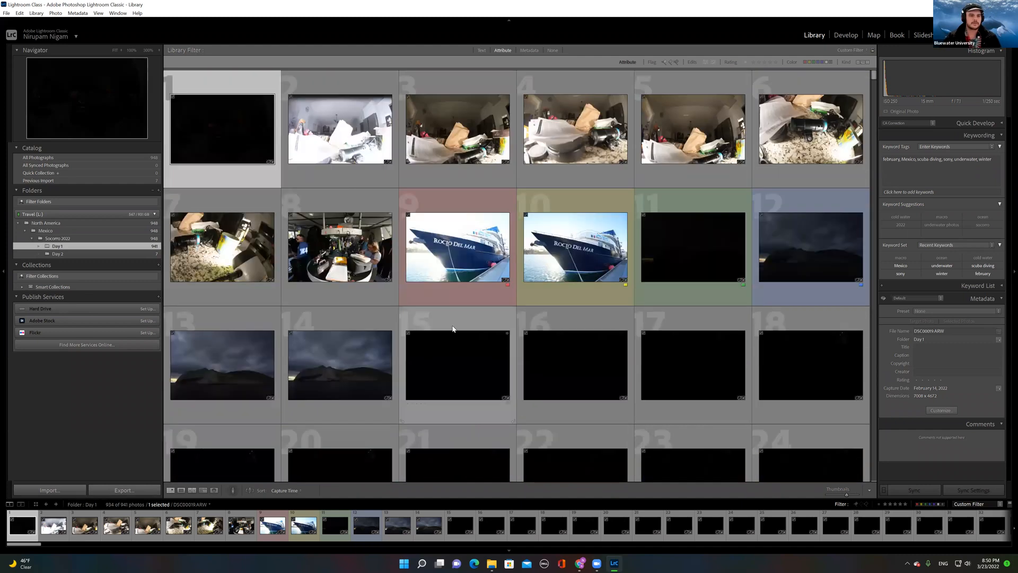
Step: Open the first photo in Loupe view and flag the first eight photos as rejected
double_click(214, 125)
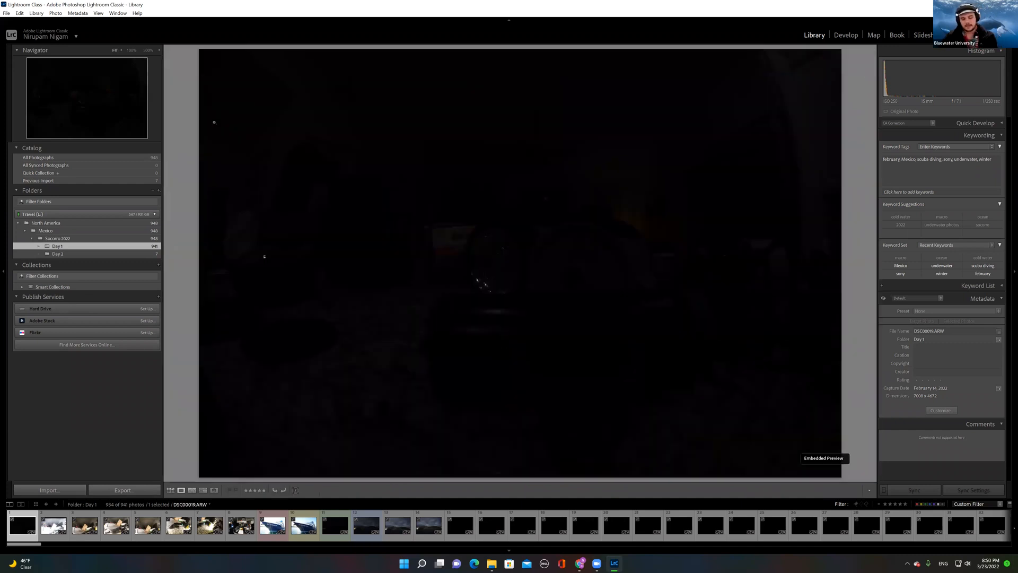
key(x)
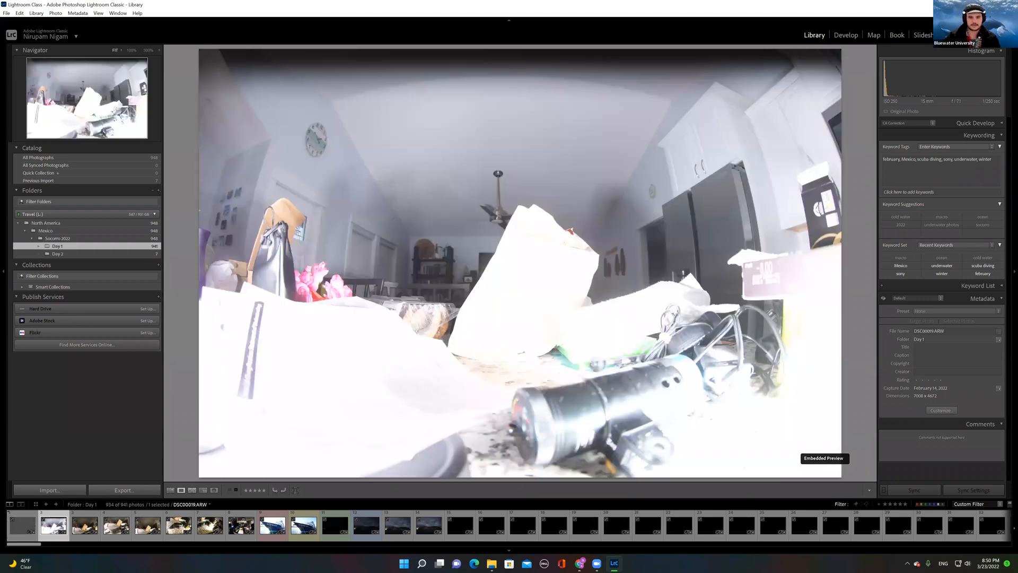
key(x)
key(x)
key(x)
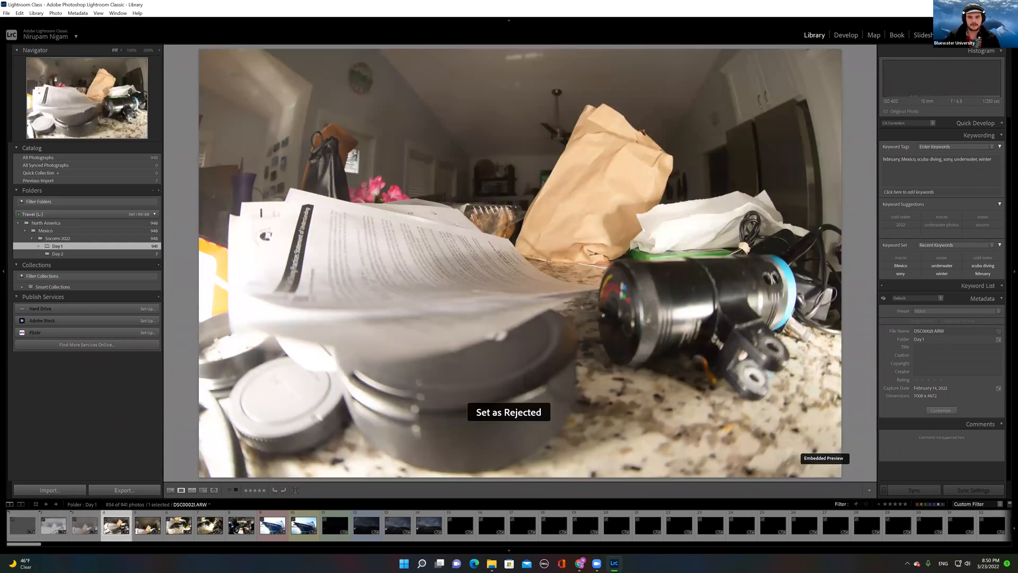
key(x)
key(x)
key(x)
key(x)
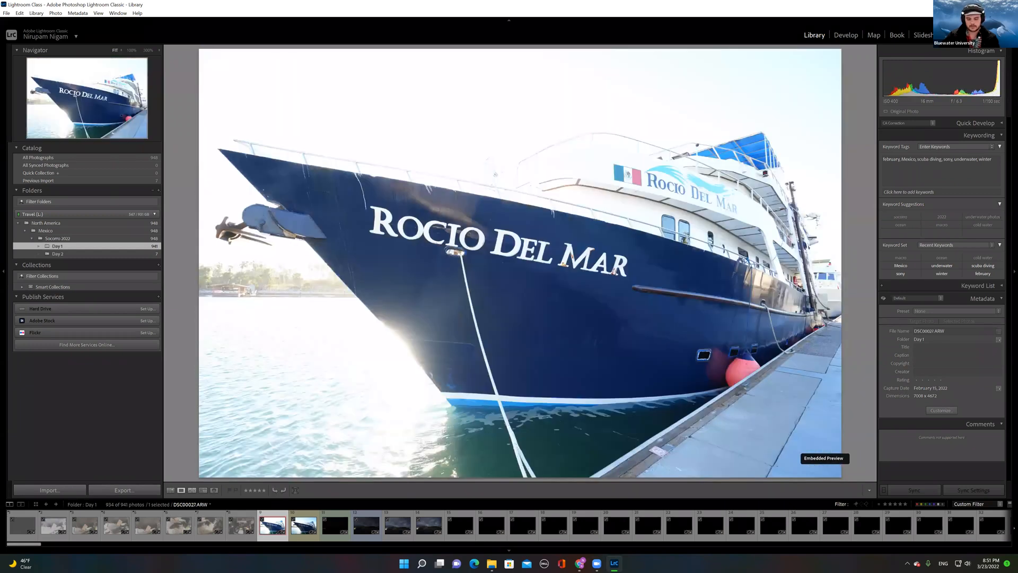
Step: Flag the red-labeled Rocio Del Mar boat photo as a pick and rate the last dark island photo four stars
key(p)
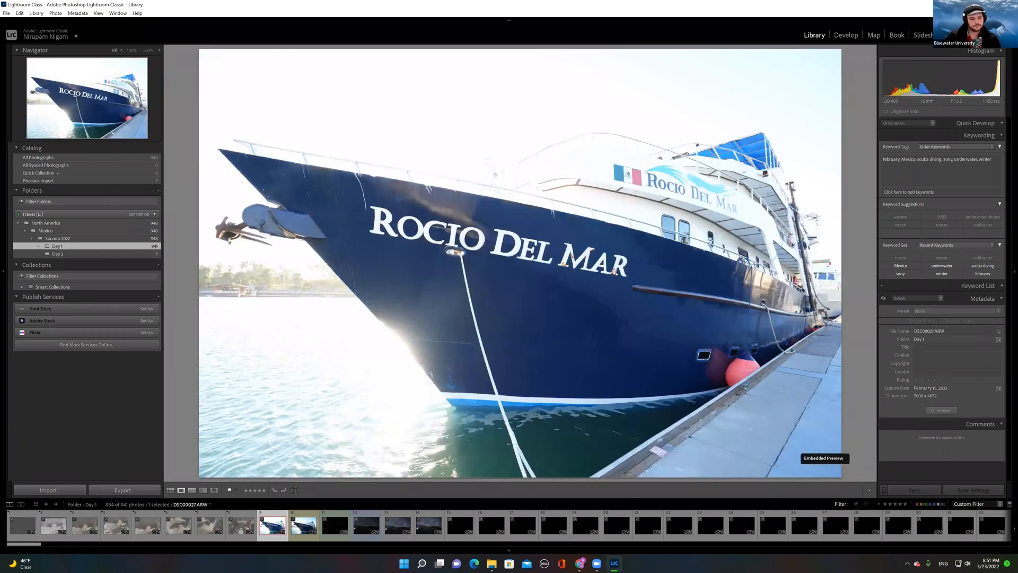
key(Right)
key(Right)
key(Right)
key(Right)
key(Right)
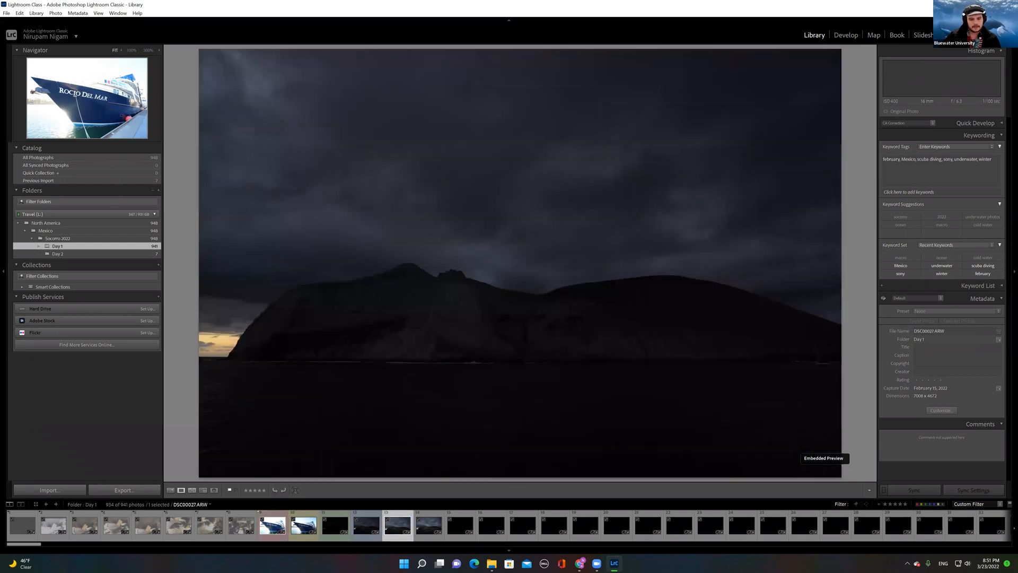
key(4)
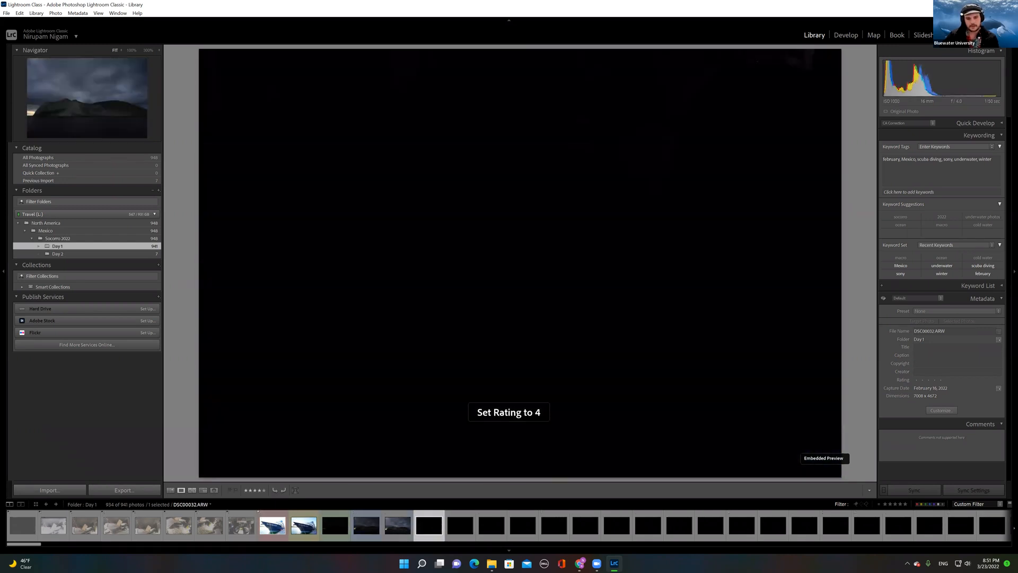
Step: Flag the first black photos following the island shots as rejected
key(Left)
key(x)
key(x)
key(x)
Step: Advance past the remaining black and cabin photos and rate the orange fish close-up three stars
key(Right)
key(Right)
key(Right)
key(Right)
key(Right)
key(Right)
key(Right)
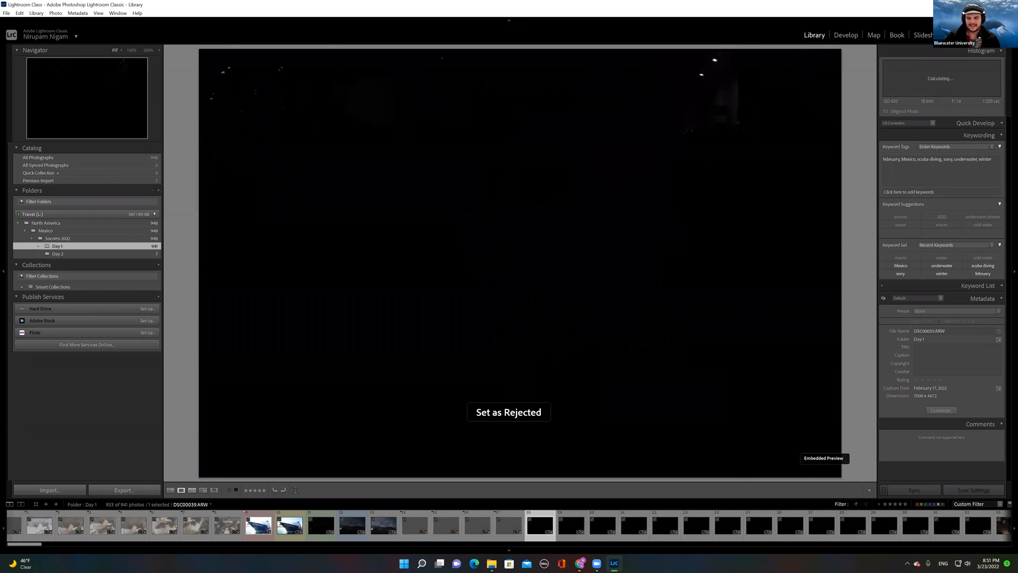
key(Right)
key(Right)
key(Right)
key(Right)
key(Right)
key(Right)
key(Right)
key(Right)
key(Right)
key(Right)
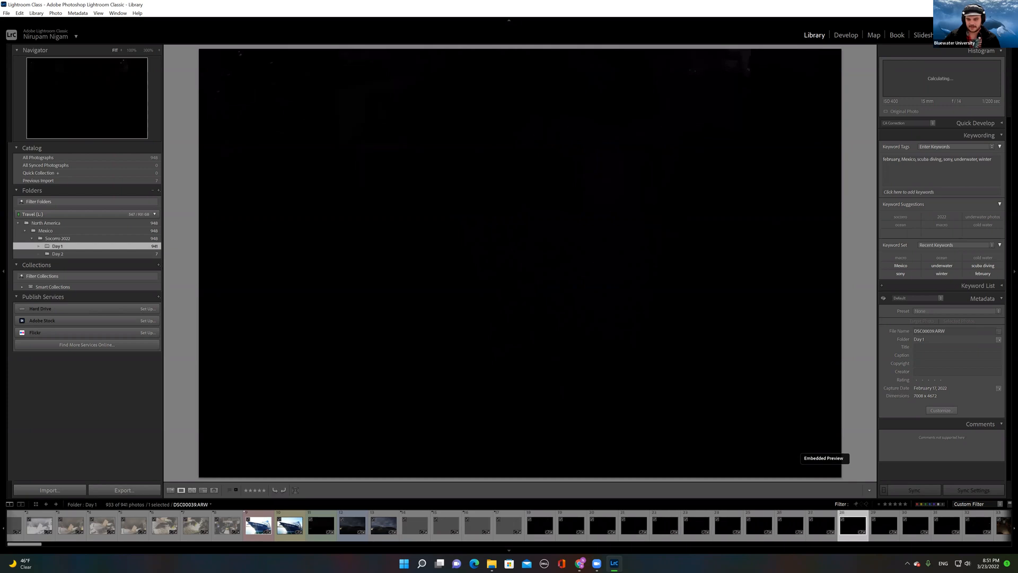
key(Right)
key(Right)
key(Right)
key(Right)
key(Right)
key(Right)
key(Right)
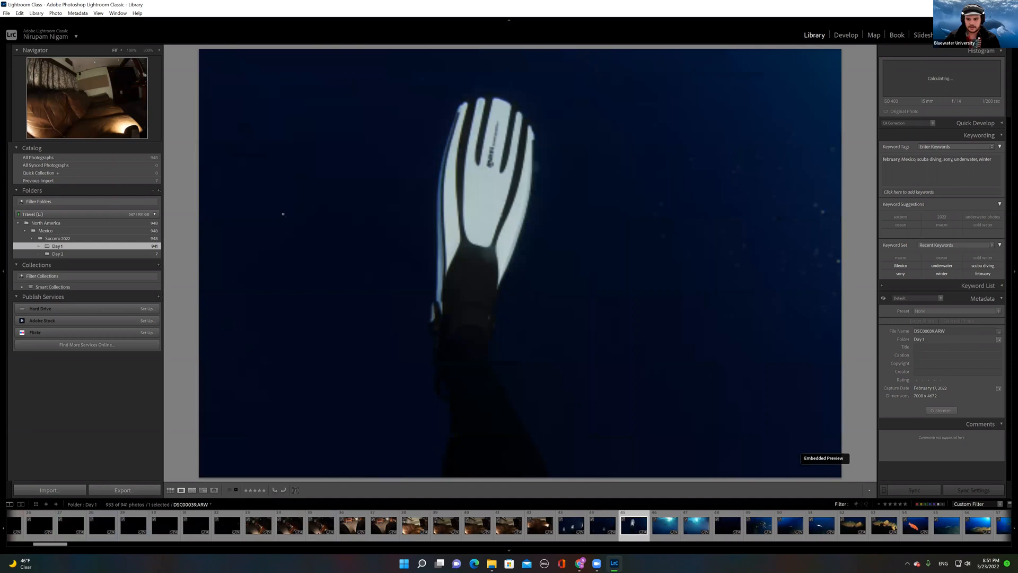
click(790, 525)
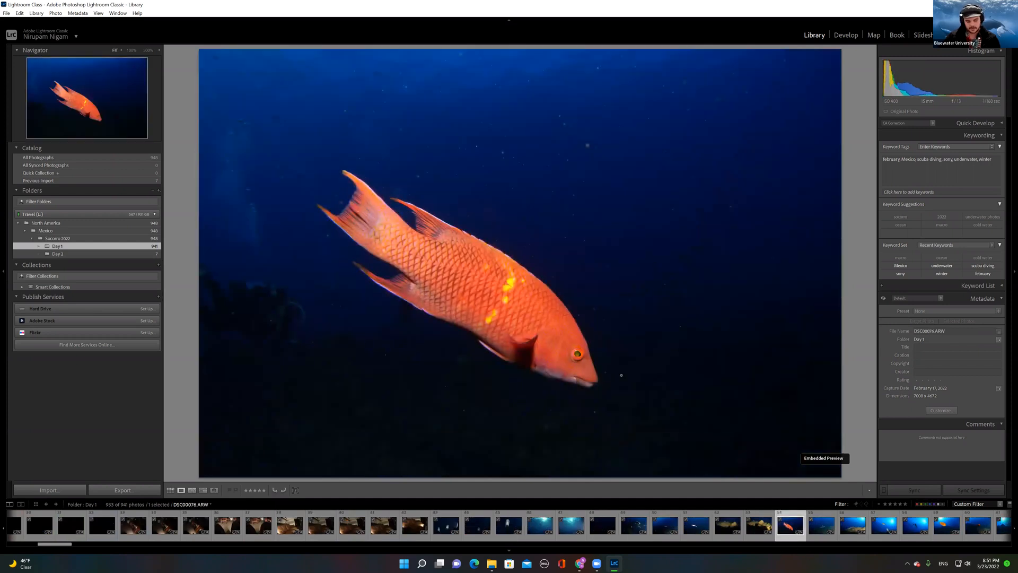
key(3)
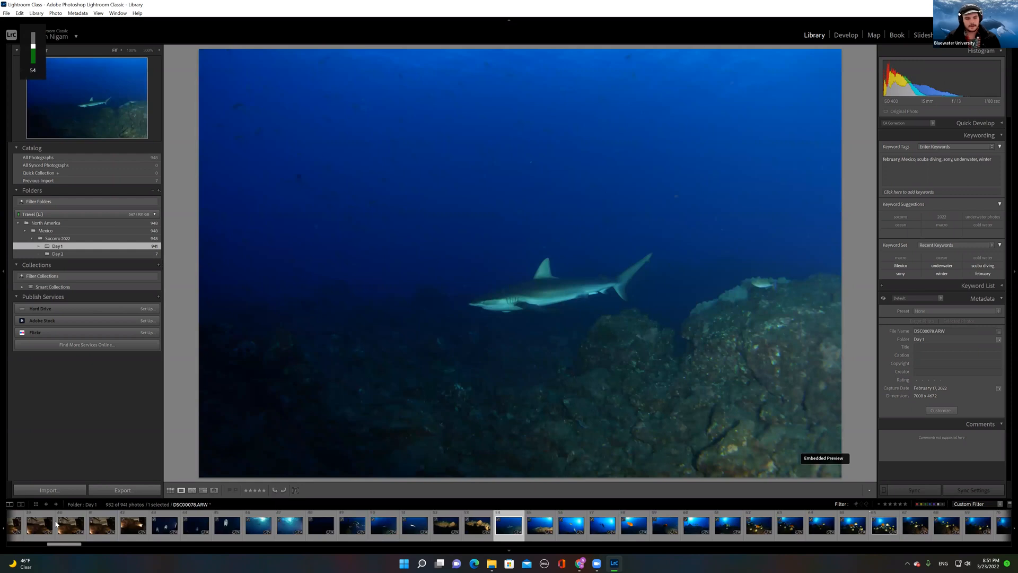
Step: Delete all photos flagged as rejected and return to Grid view
click(55, 14)
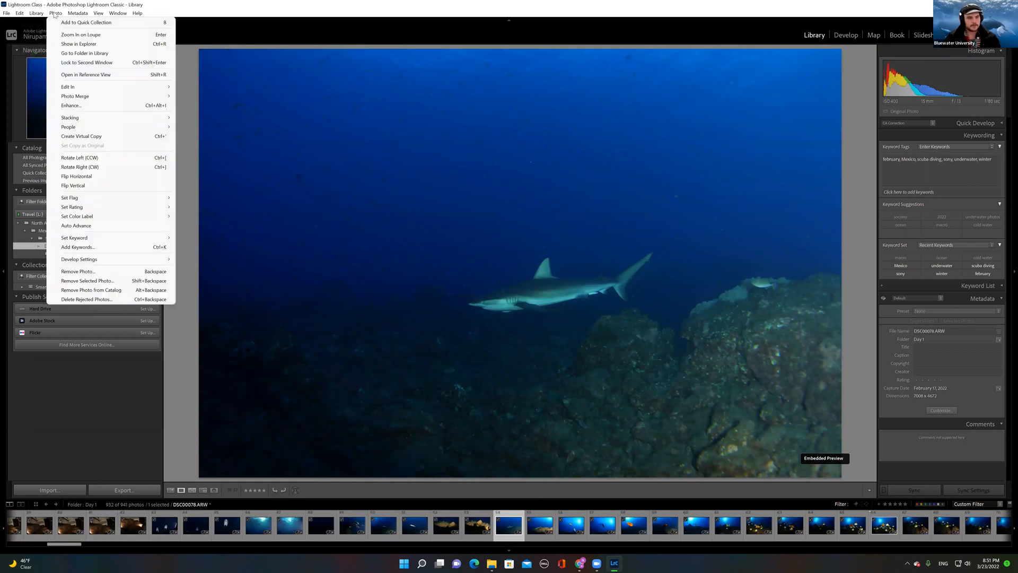
click(92, 299)
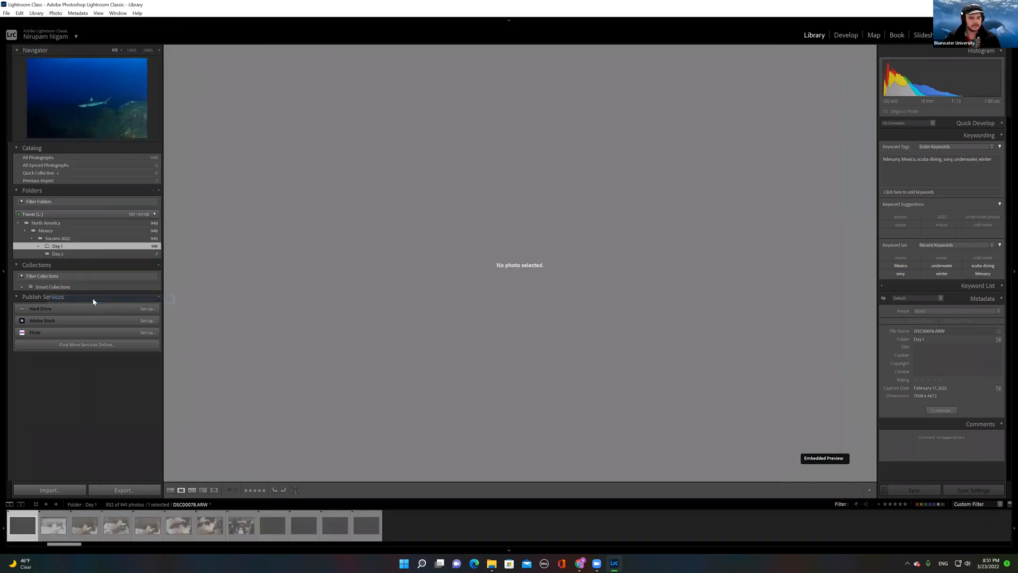
click(460, 299)
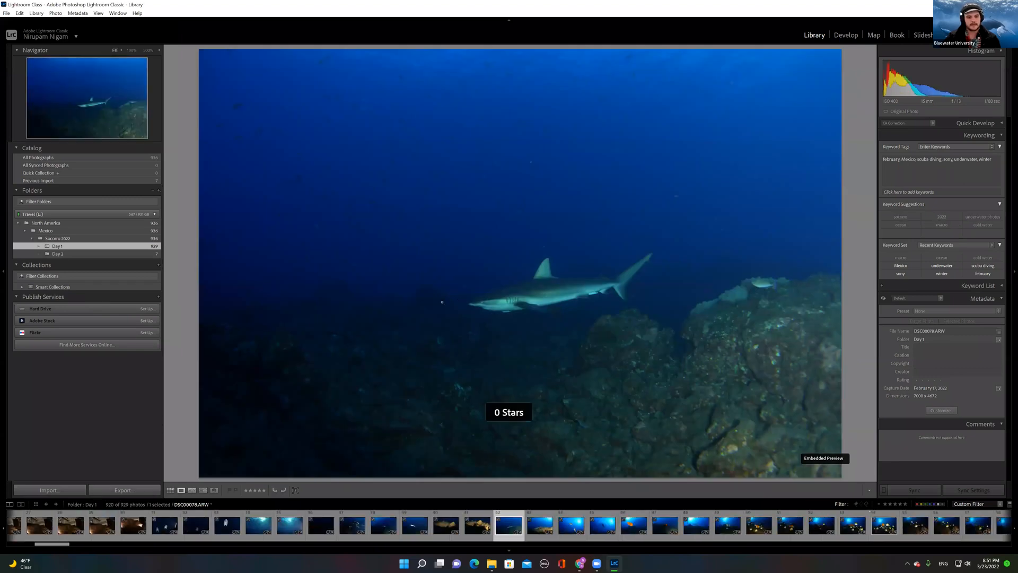
click(172, 490)
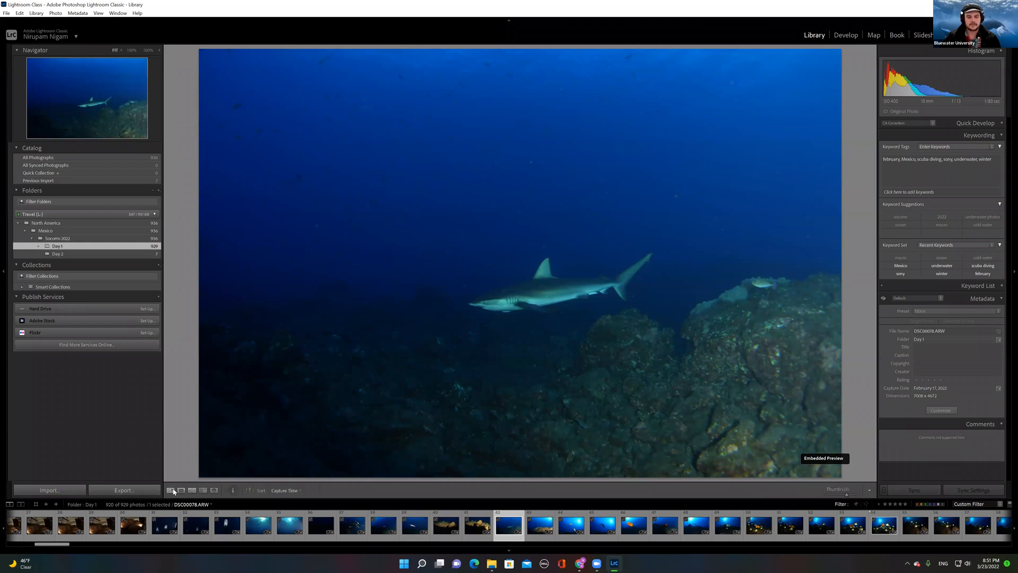
scroll(831, 268, up, 6)
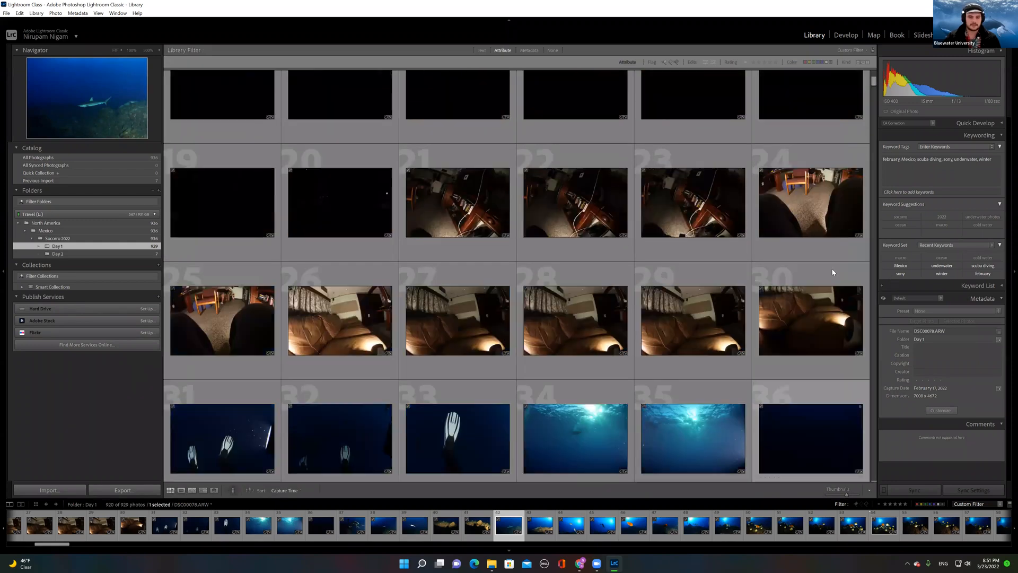
Step: Filter the grid to show only picked photos, and clear the flag filter again
click(665, 62)
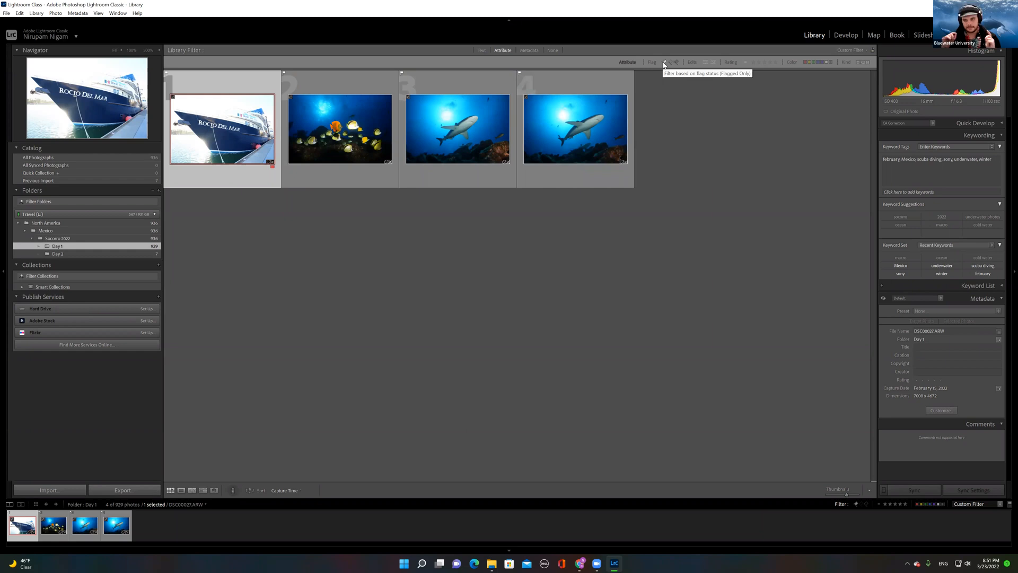
click(664, 63)
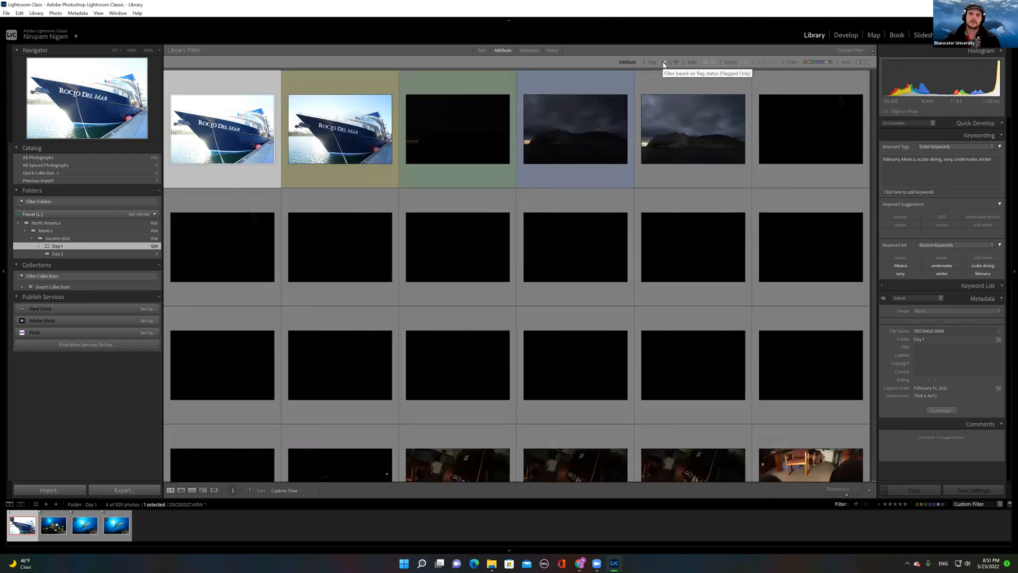
key(0)
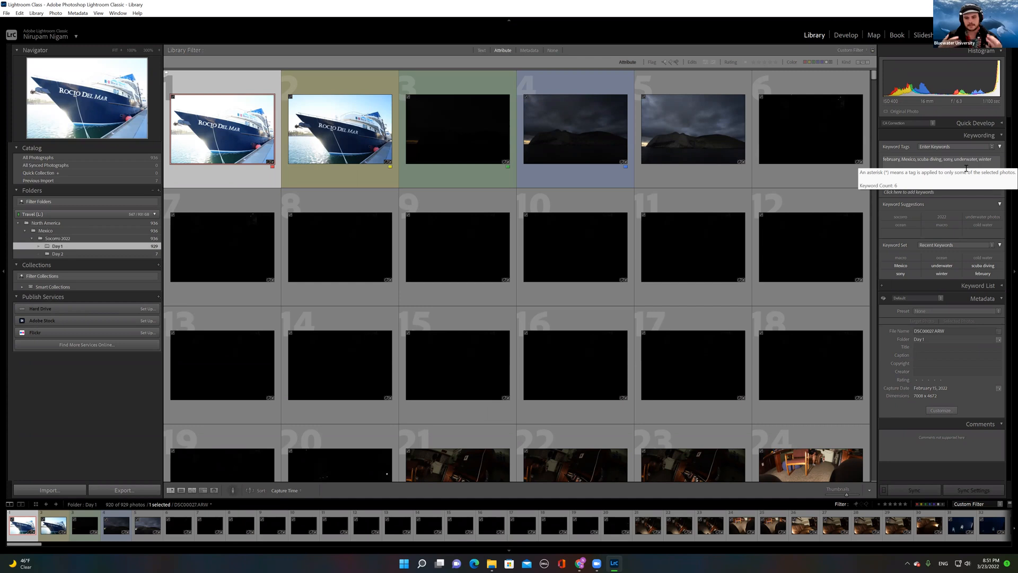
Step: Select shark photos 131, 132, 141 and 144 together in the grid
scroll(545, 368, down, 8)
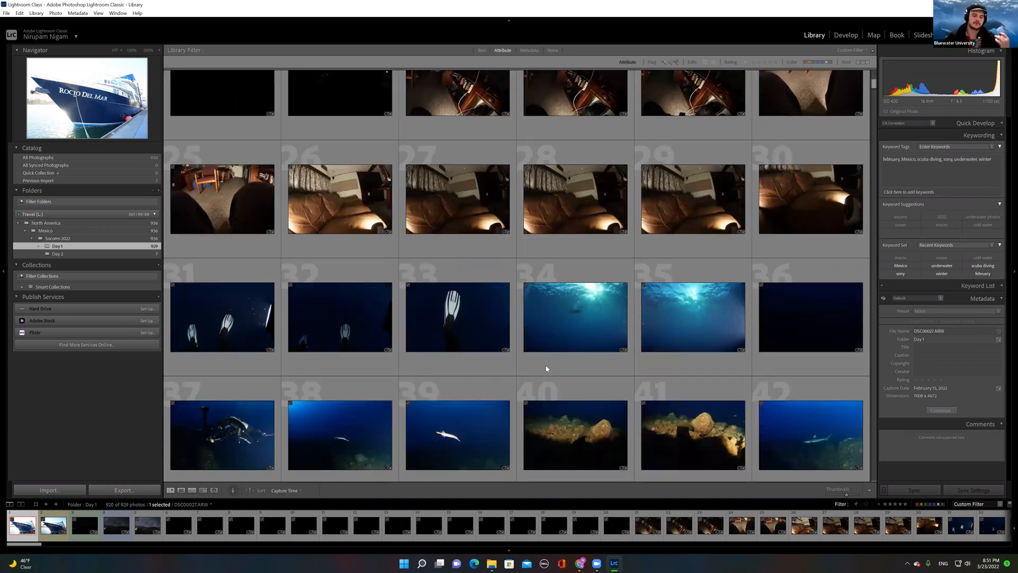
scroll(545, 366, down, 11)
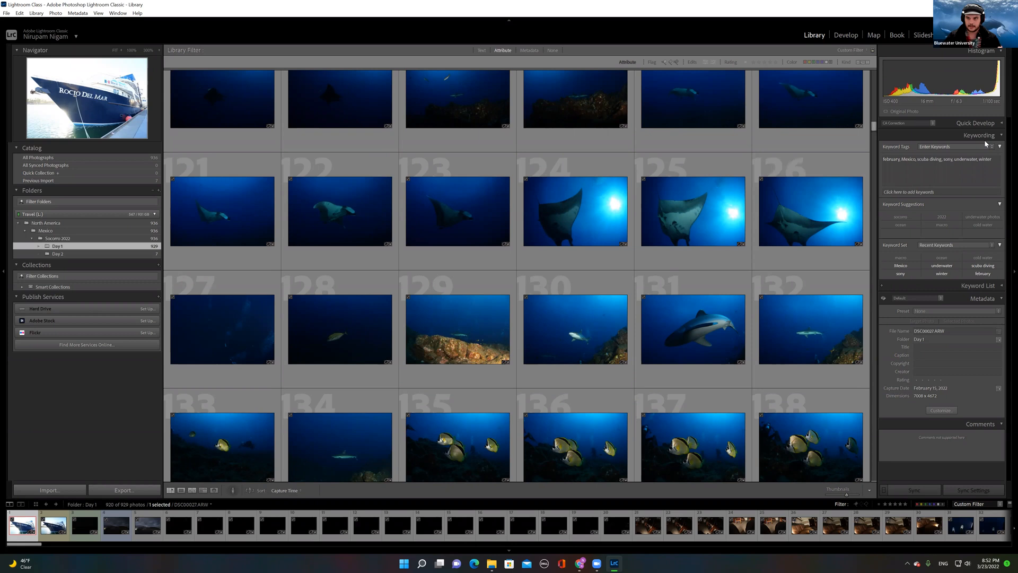
click(936, 168)
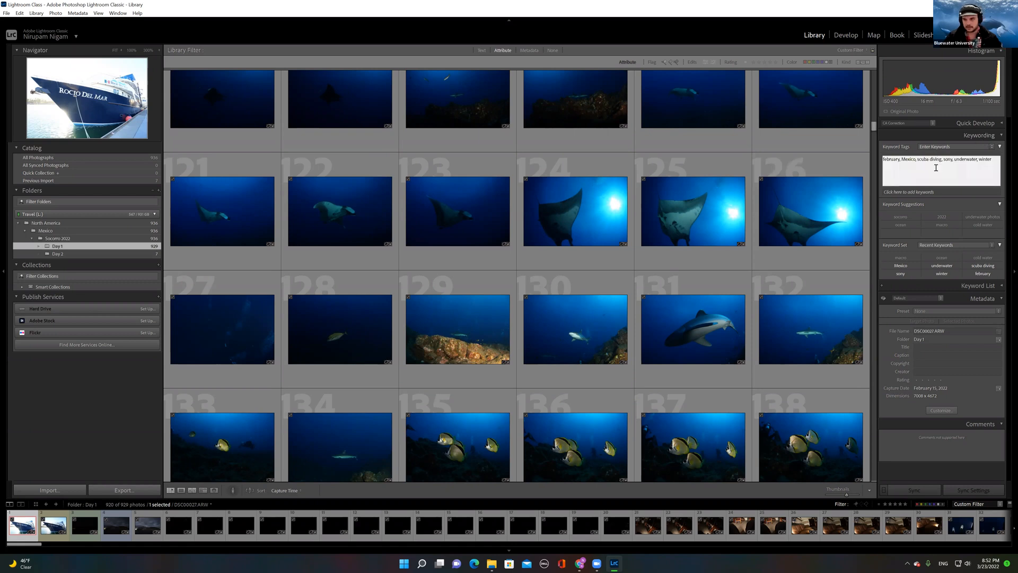
scroll(785, 233, down, 1)
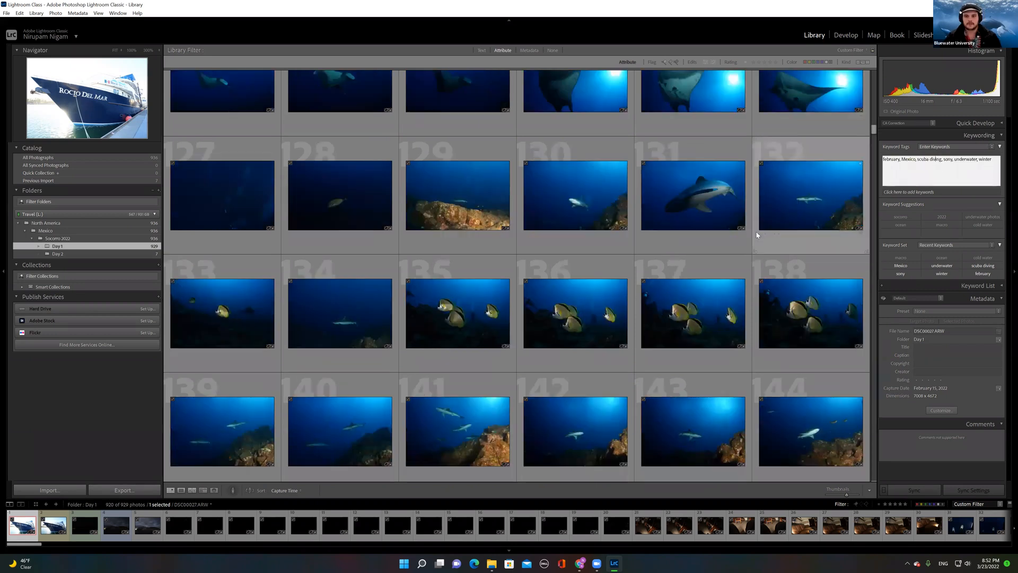
click(716, 213)
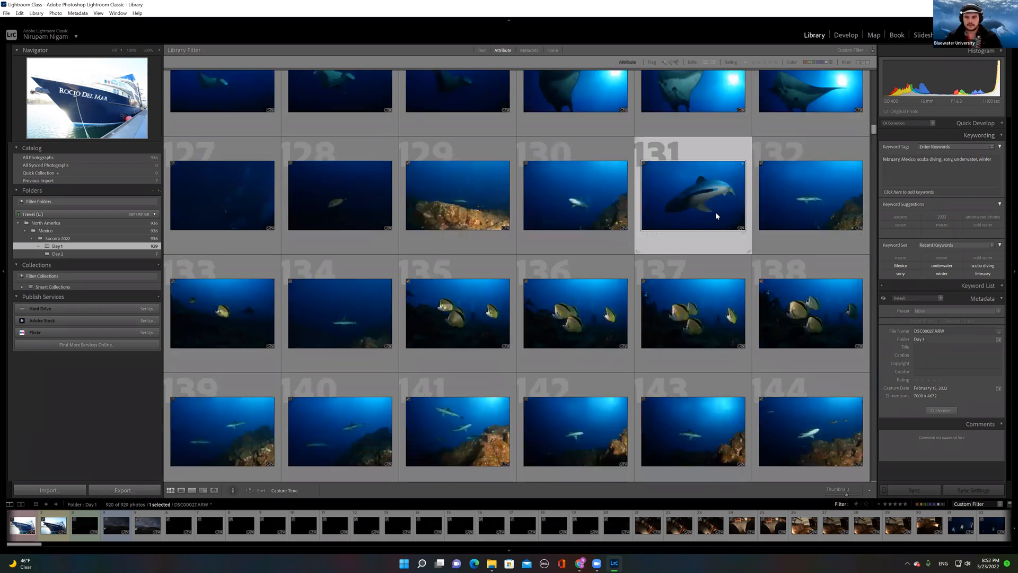
ctrl+click(797, 215)
ctrl+click(781, 430)
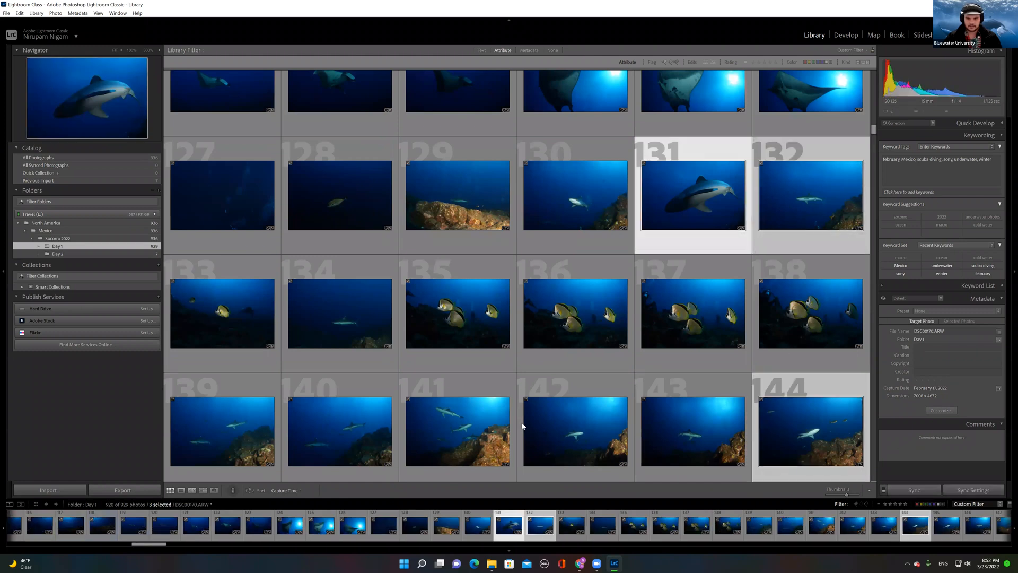
ctrl+click(483, 429)
Step: Add shark photos 145 to 150 and 152 to 156 to the selection
scroll(475, 356, down, 1)
scroll(368, 292, down, 1)
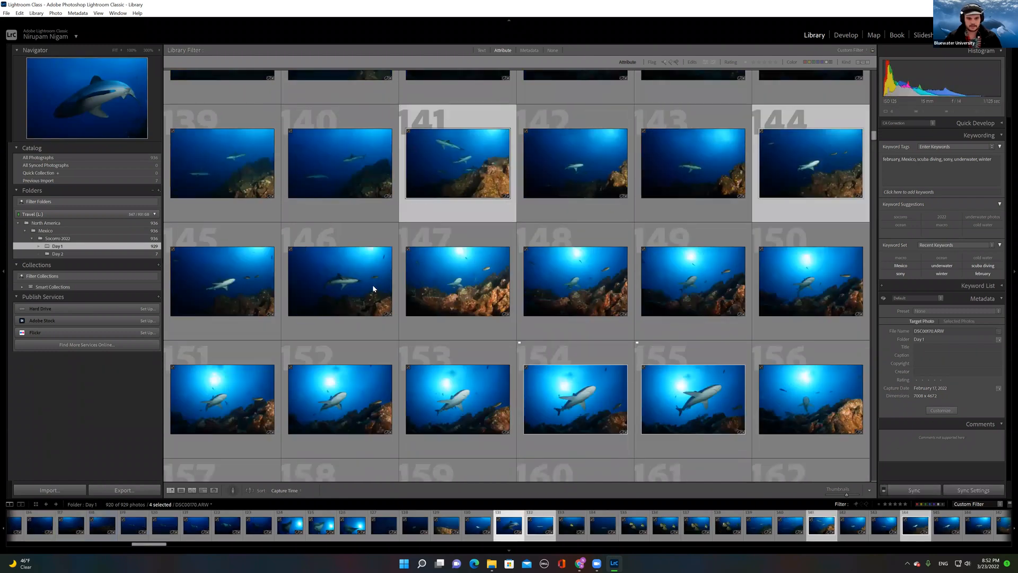
ctrl+click(368, 292)
ctrl+click(350, 397)
ctrl+click(467, 395)
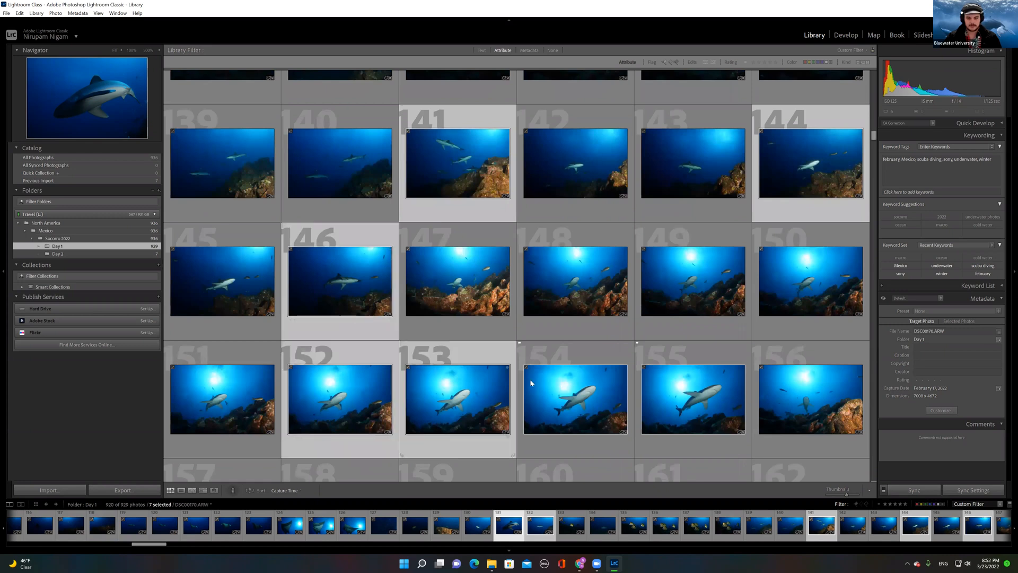
ctrl+click(581, 384)
ctrl+click(690, 395)
ctrl+click(806, 395)
ctrl+click(806, 281)
ctrl+click(681, 283)
ctrl+click(575, 281)
ctrl+click(456, 280)
ctrl+click(255, 278)
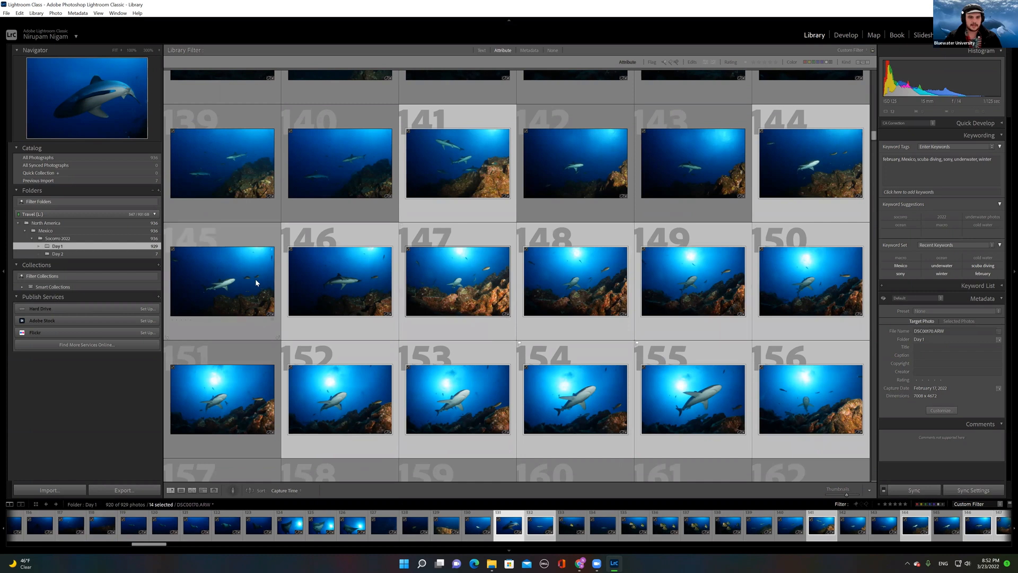
Step: Add photos 142, 143 and 151 to the selection and tag all selected photos with the keyword "shark"
ctrl+click(237, 407)
ctrl+click(690, 167)
ctrl+click(594, 169)
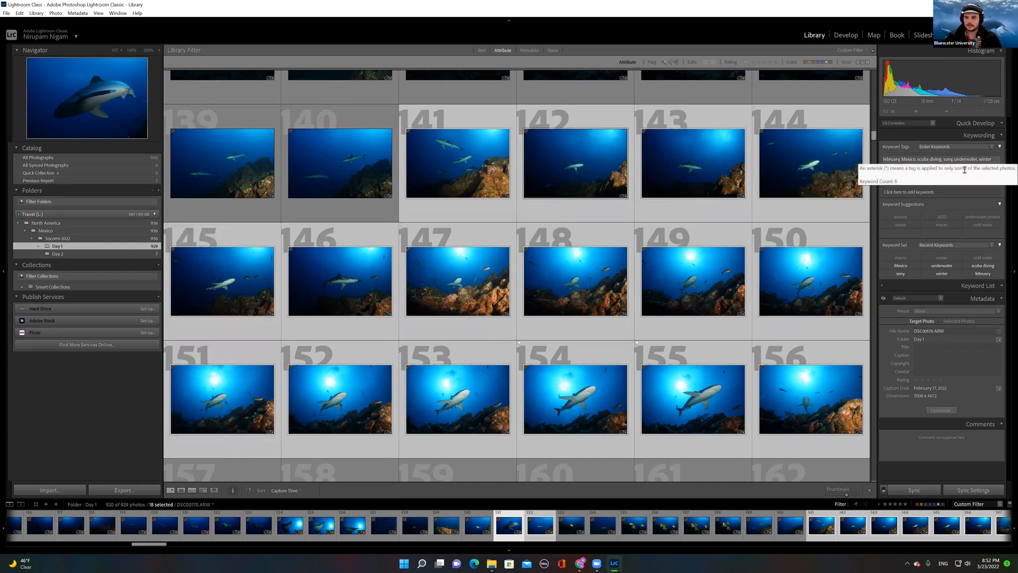
click(998, 161)
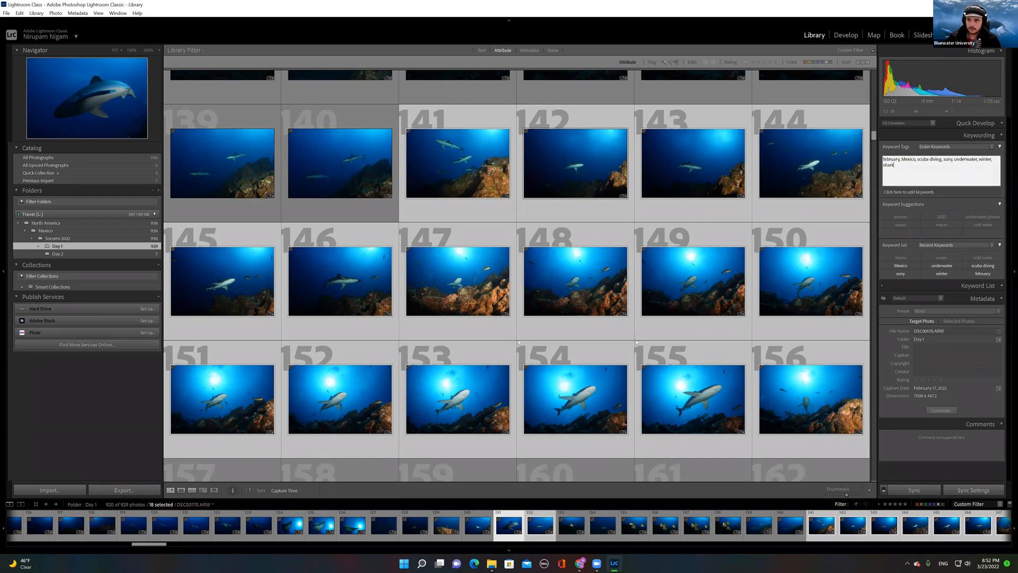
key(Return)
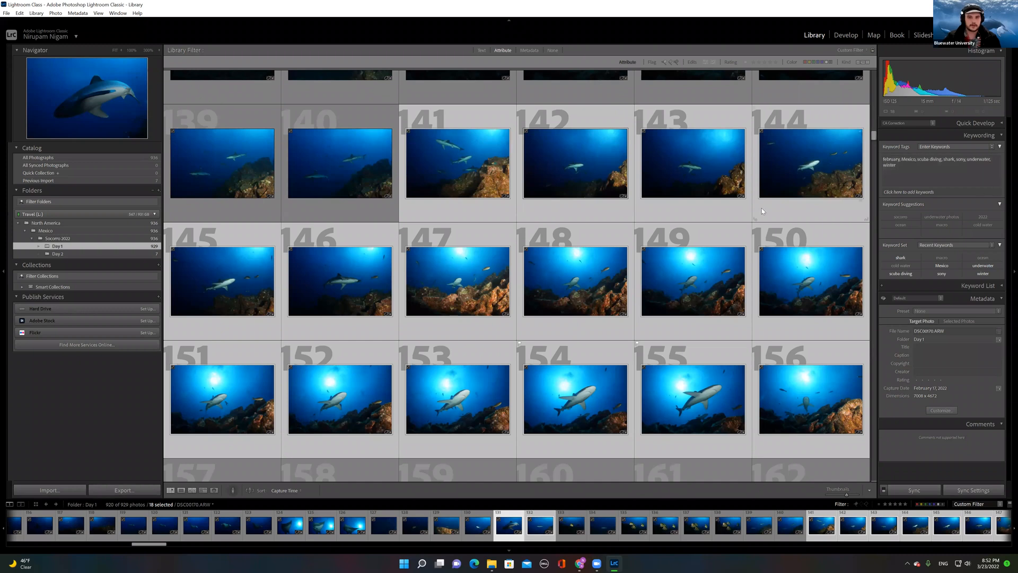
Step: Filter the grid to five-star photos and add the keyword "shark" to the five-star shark photo
click(776, 63)
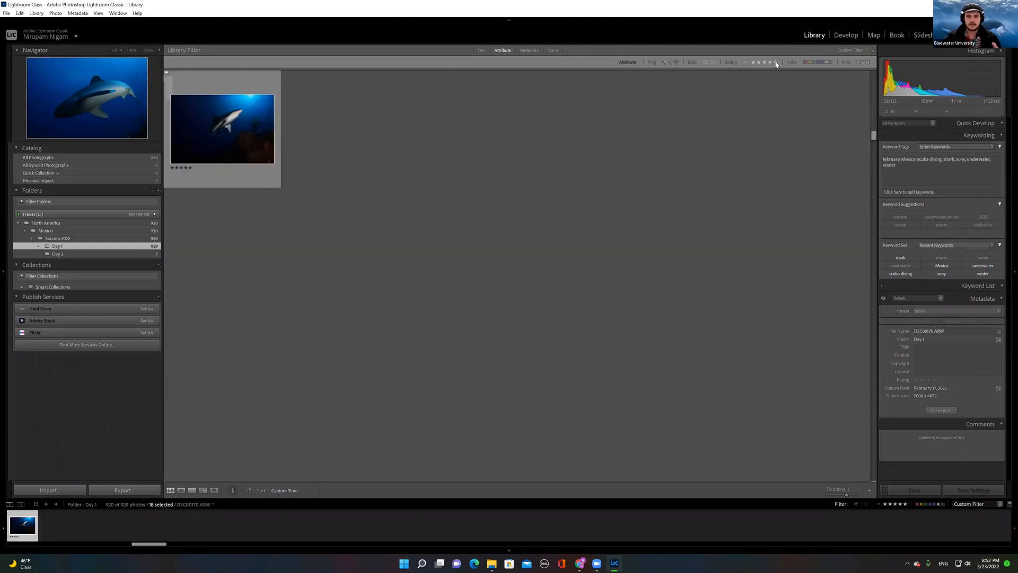
key(5)
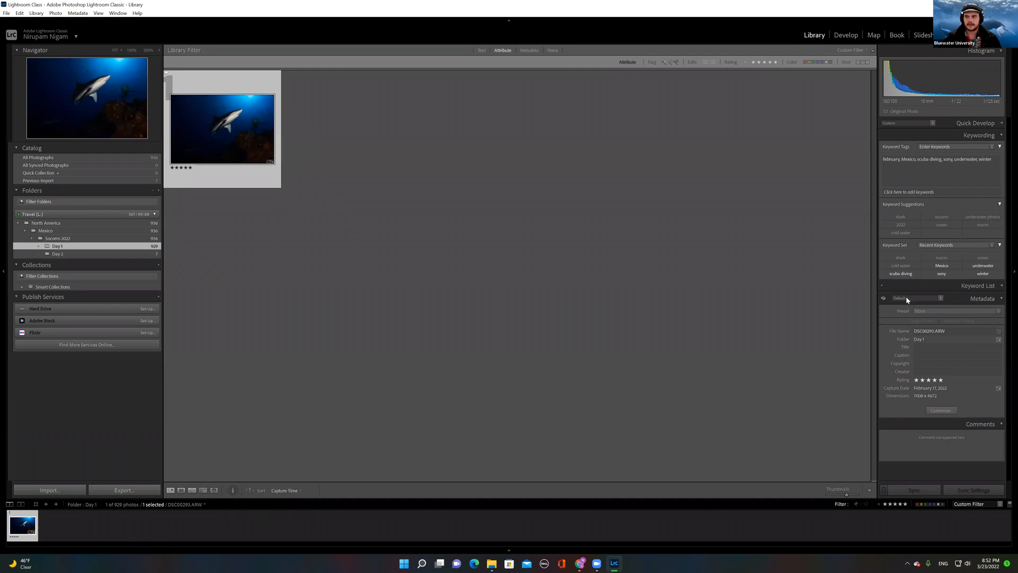
click(995, 160)
text(, shark)
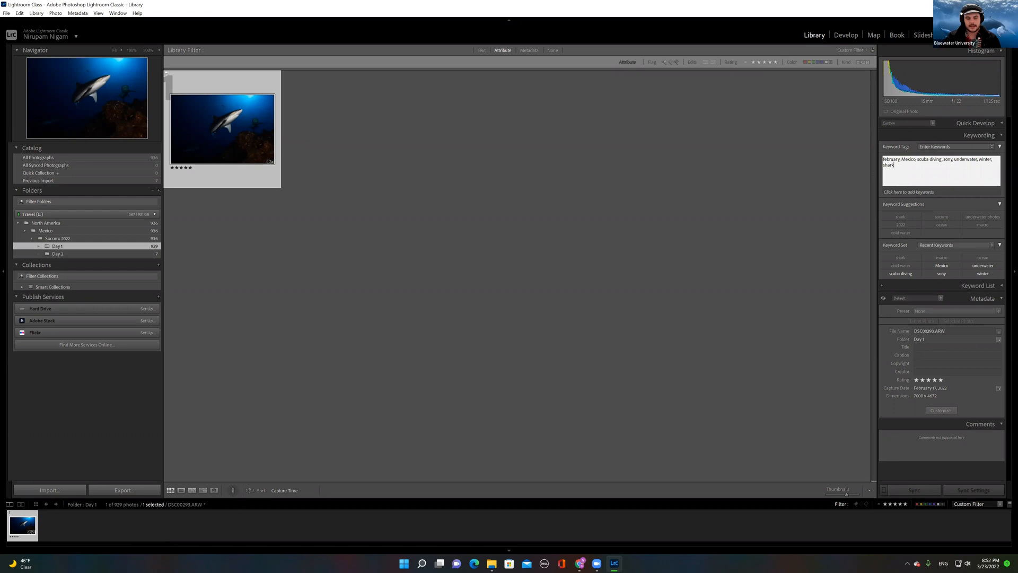
key(Return)
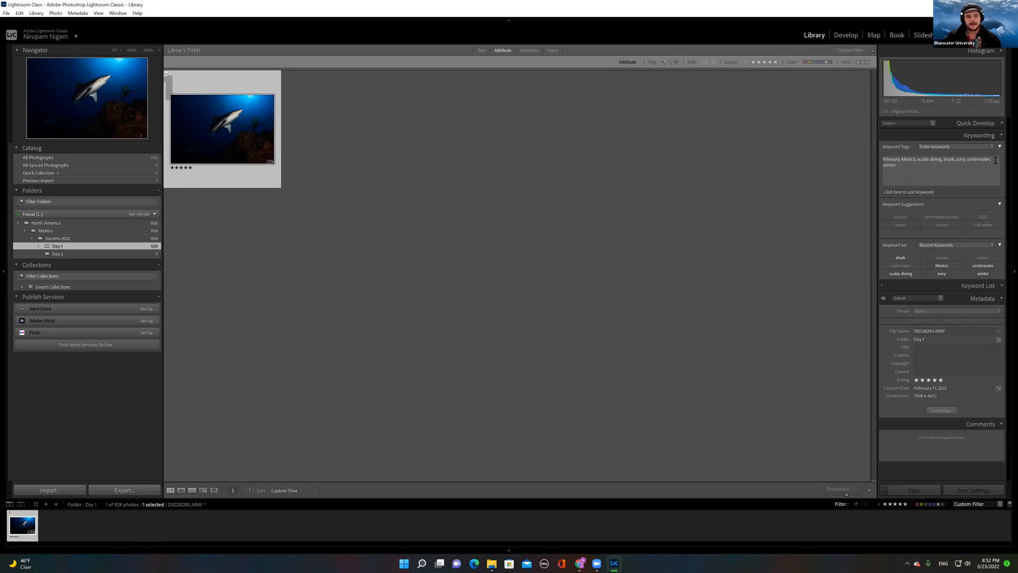
Step: Add the suggested keywords "socorro", "underwater photos" and "2022" to the five-star shark photo
click(902, 218)
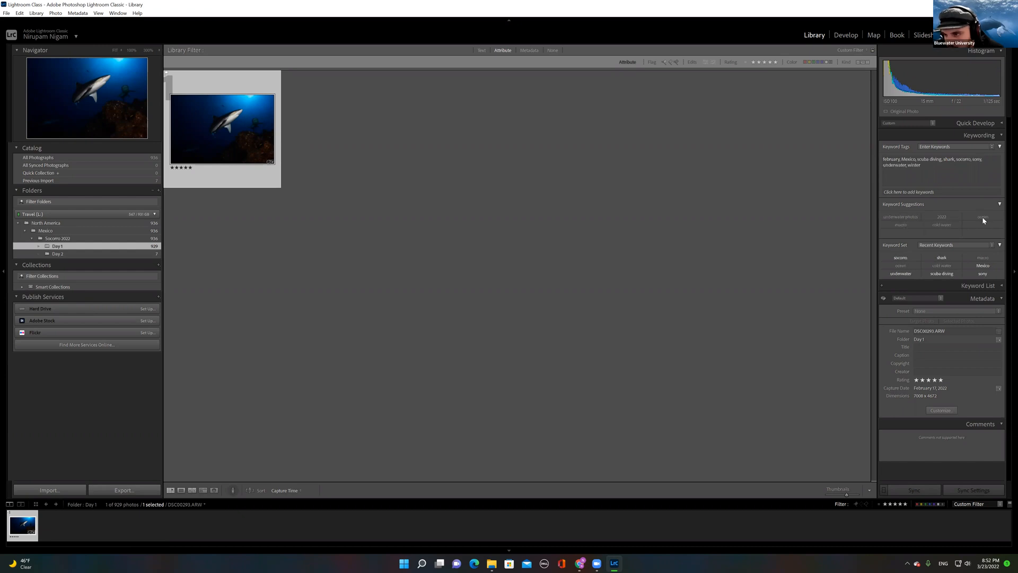
click(907, 217)
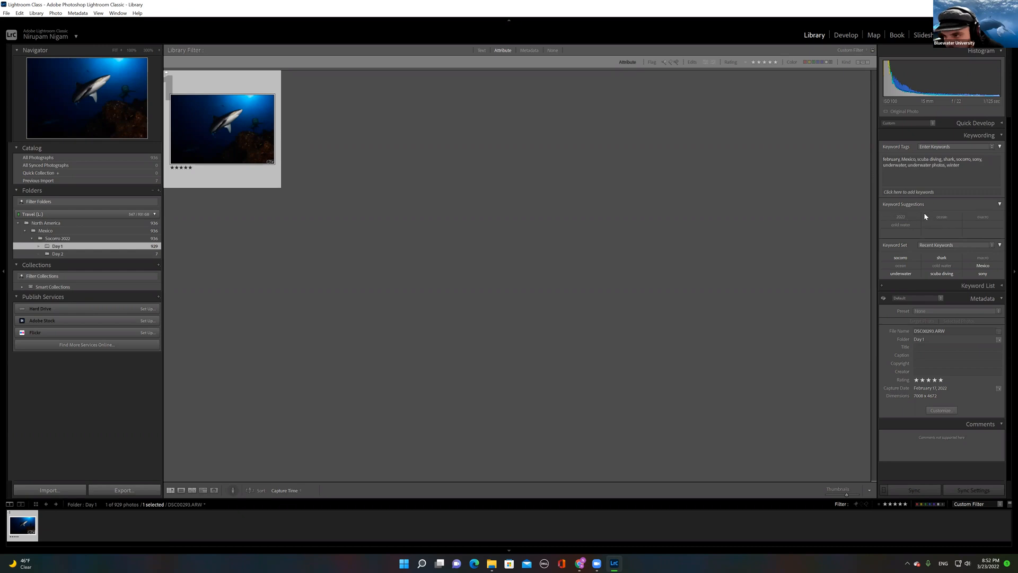
click(904, 217)
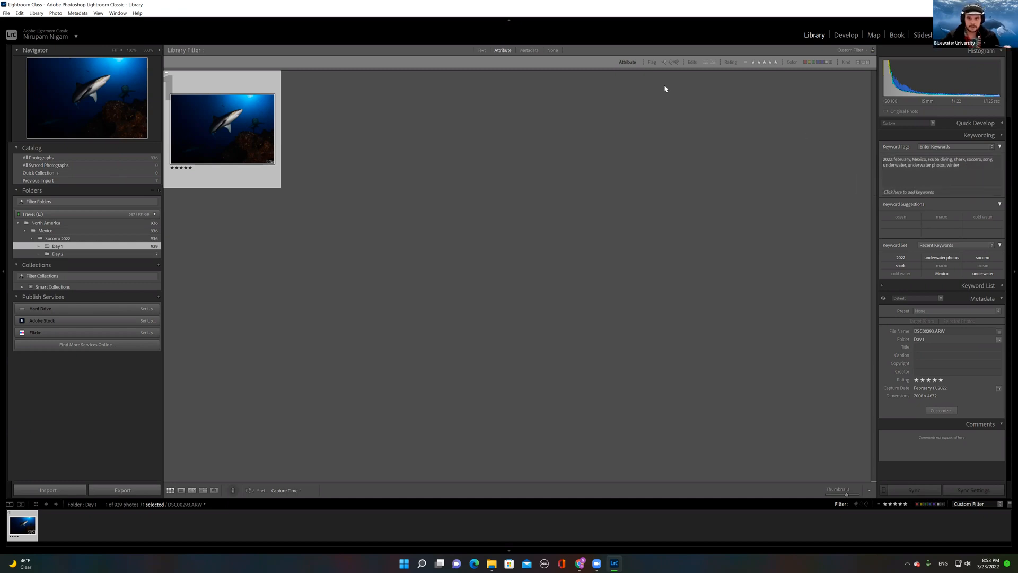
Step: Clear the five-star rating filter to show all Day 1 photos
click(774, 63)
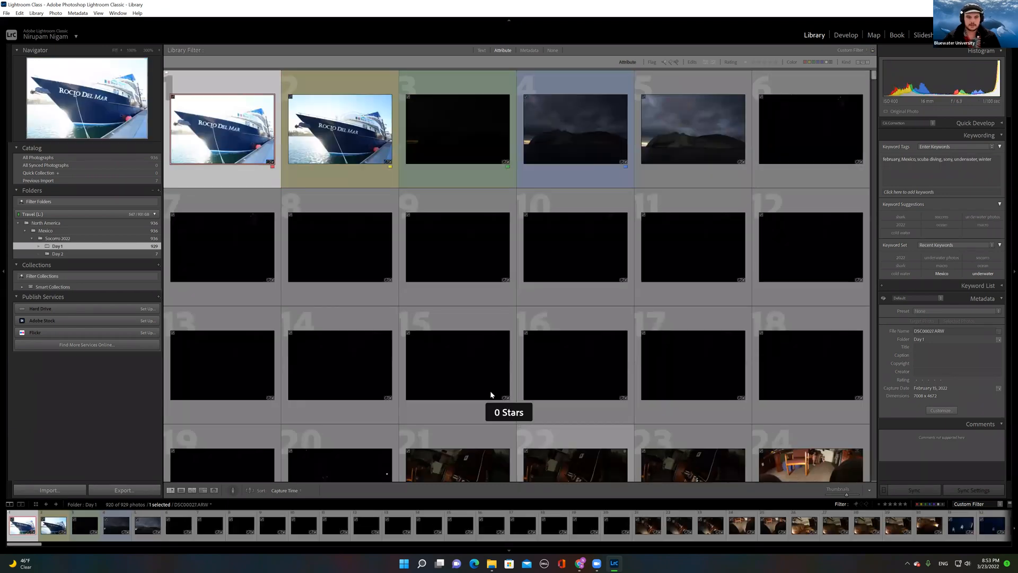
scroll(491, 394, down, 15)
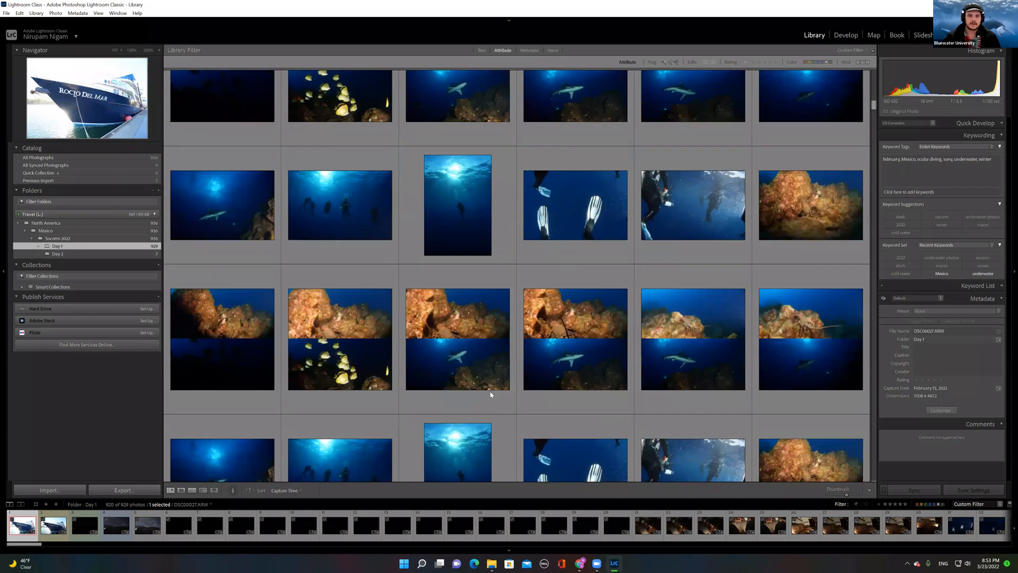
scroll(491, 394, up, 15)
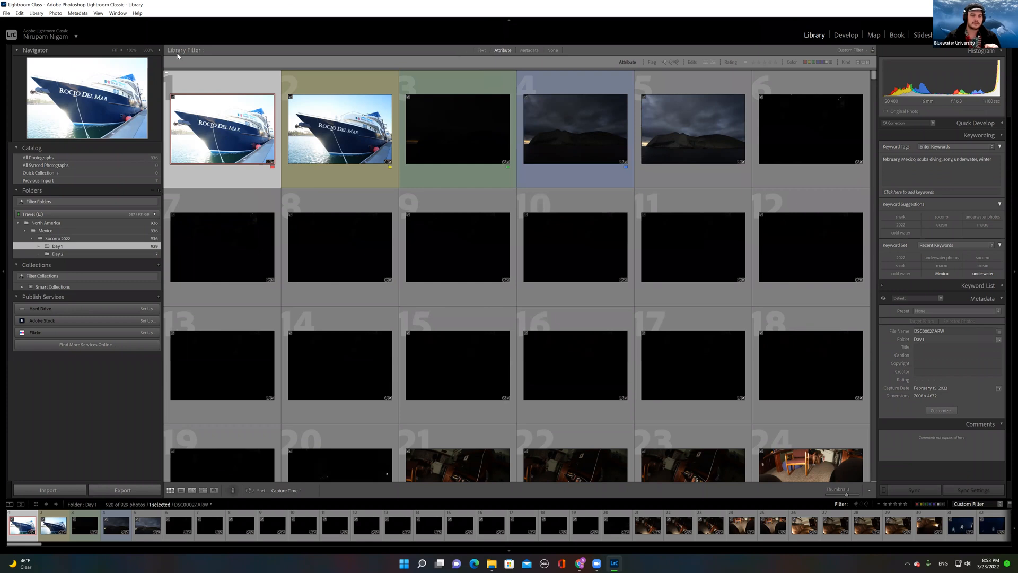
Step: Add a text filter on the Day 1 photos so that Keywords contain "shark"
click(482, 50)
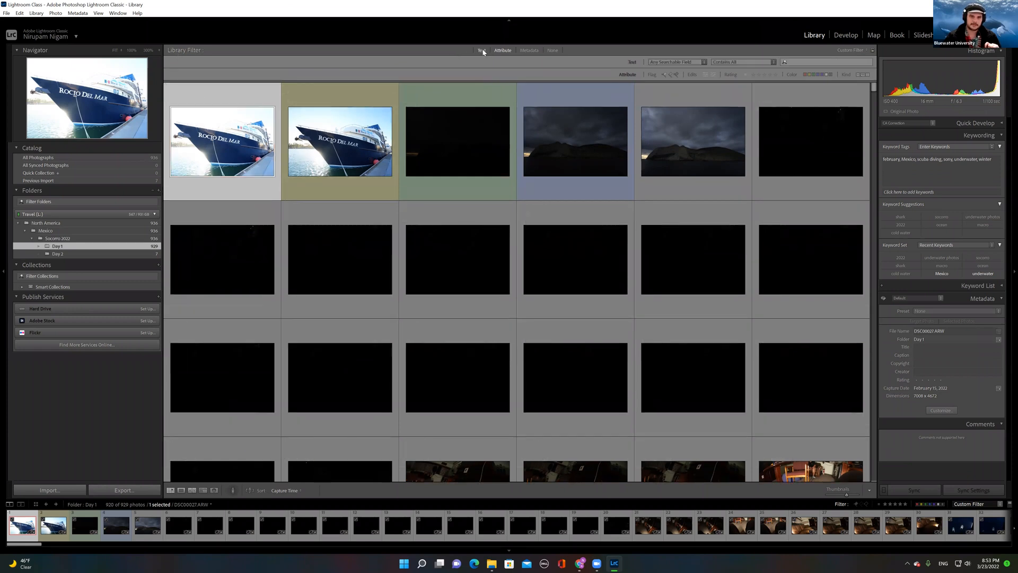
click(668, 63)
click(717, 63)
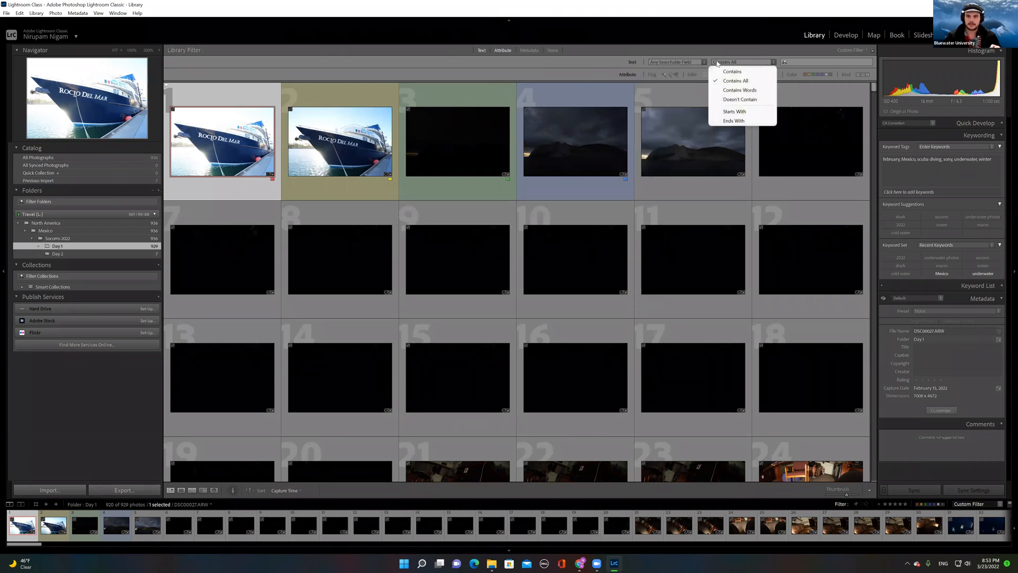
click(700, 63)
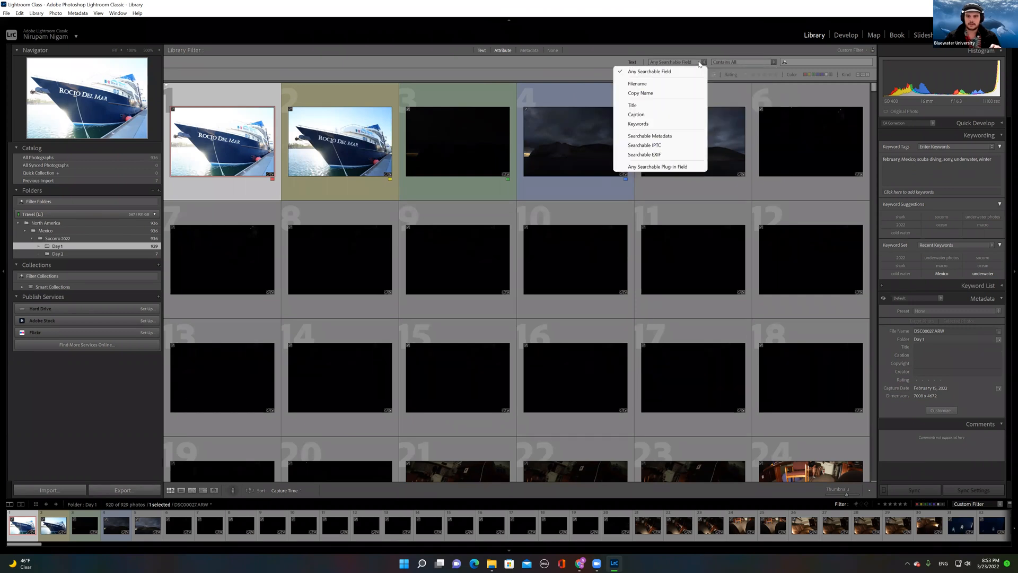
click(679, 124)
click(744, 62)
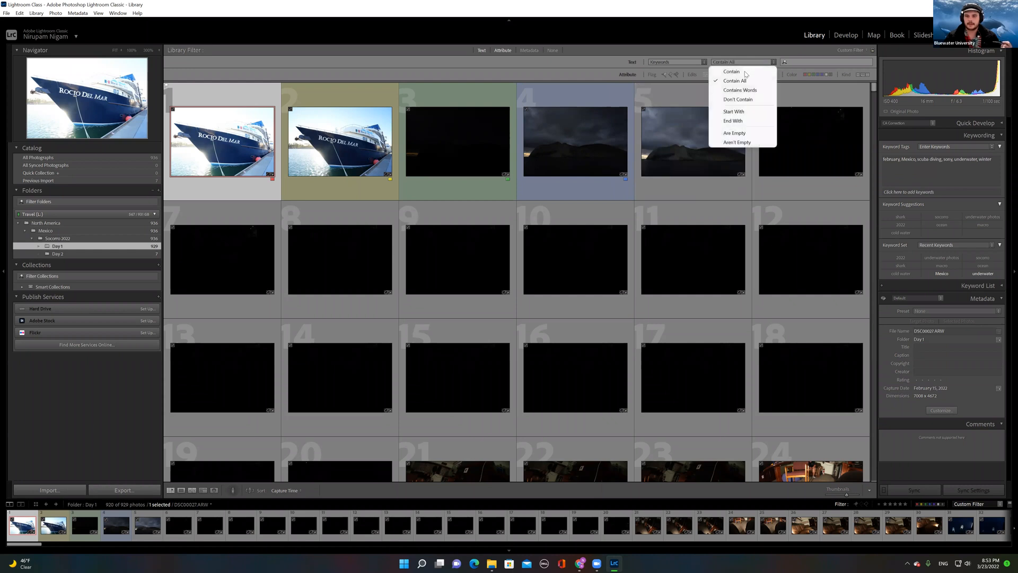
click(745, 72)
click(808, 60)
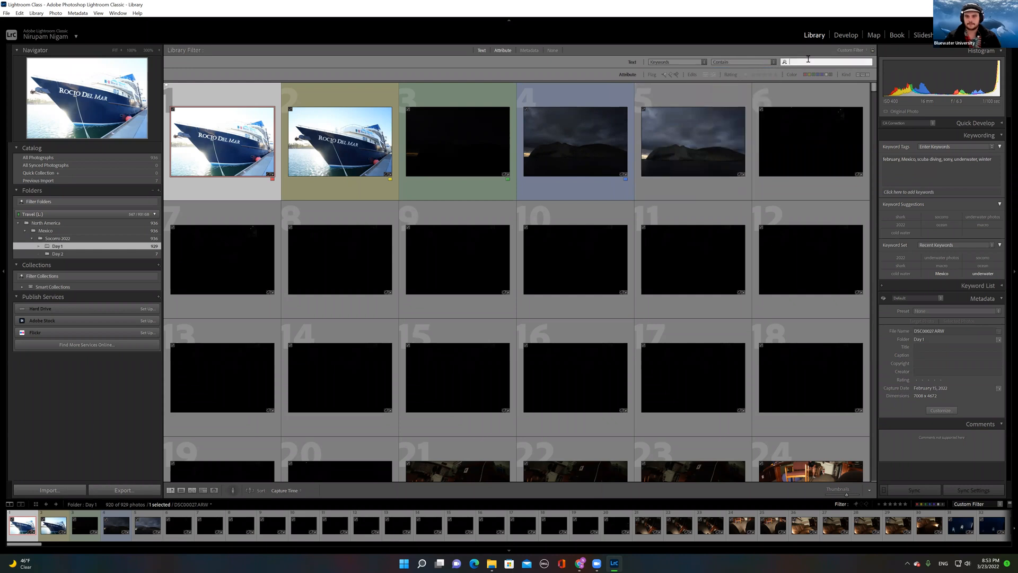
text(shark)
key(Return)
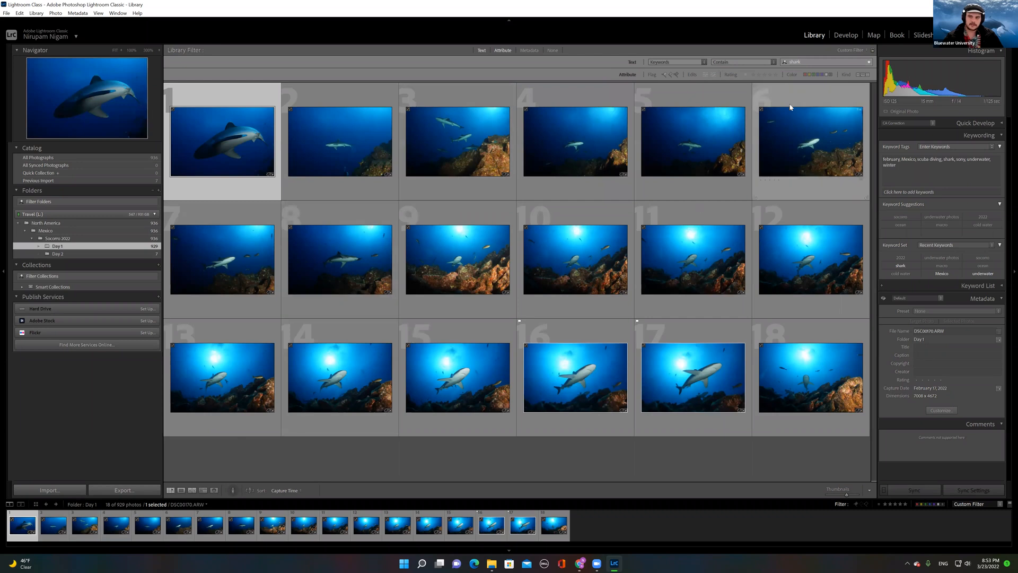
Step: Replace the keyword search text with "socorro" and set the matching rule to Contain All
double_click(796, 62)
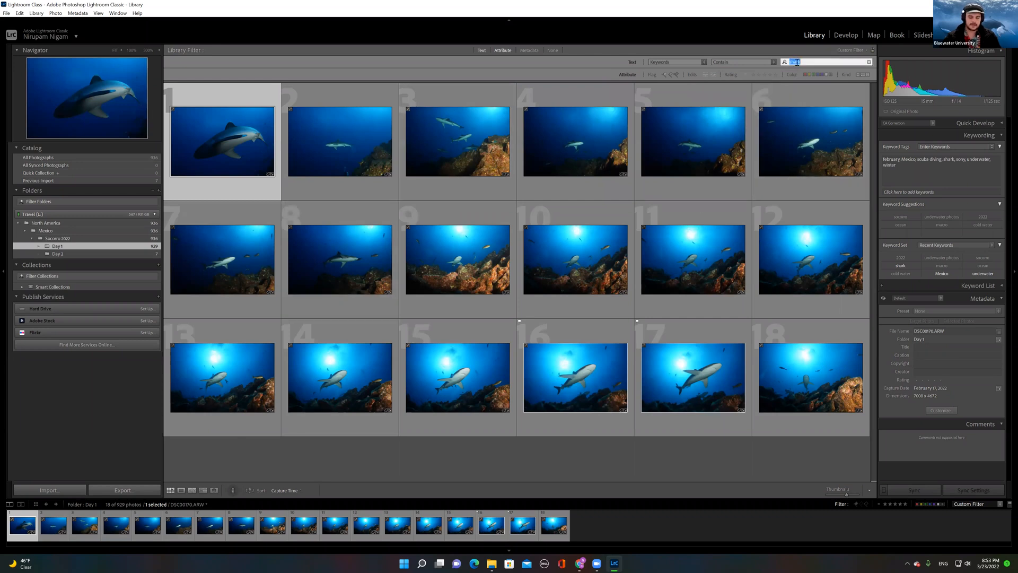
text(soco)
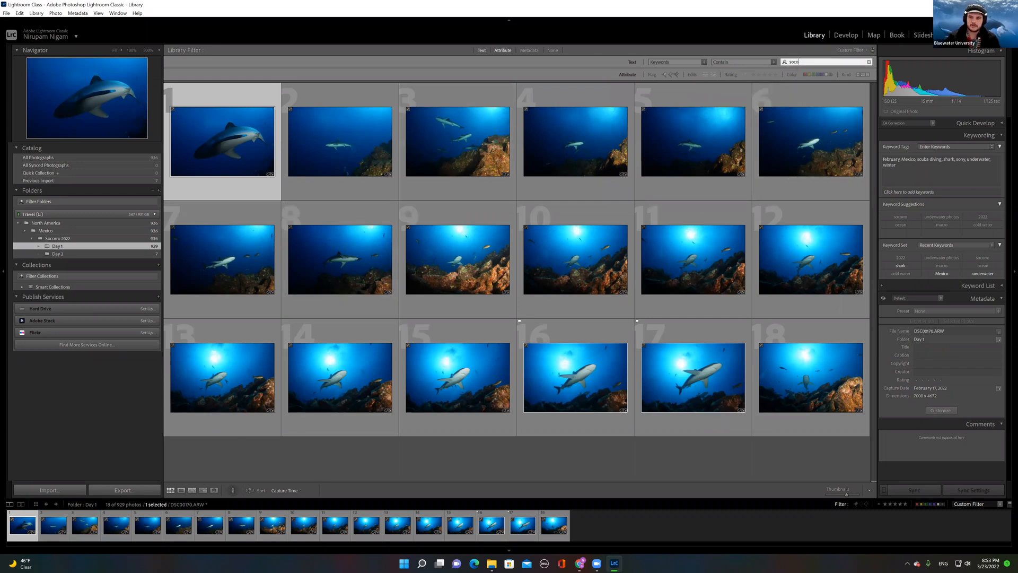
text(rro)
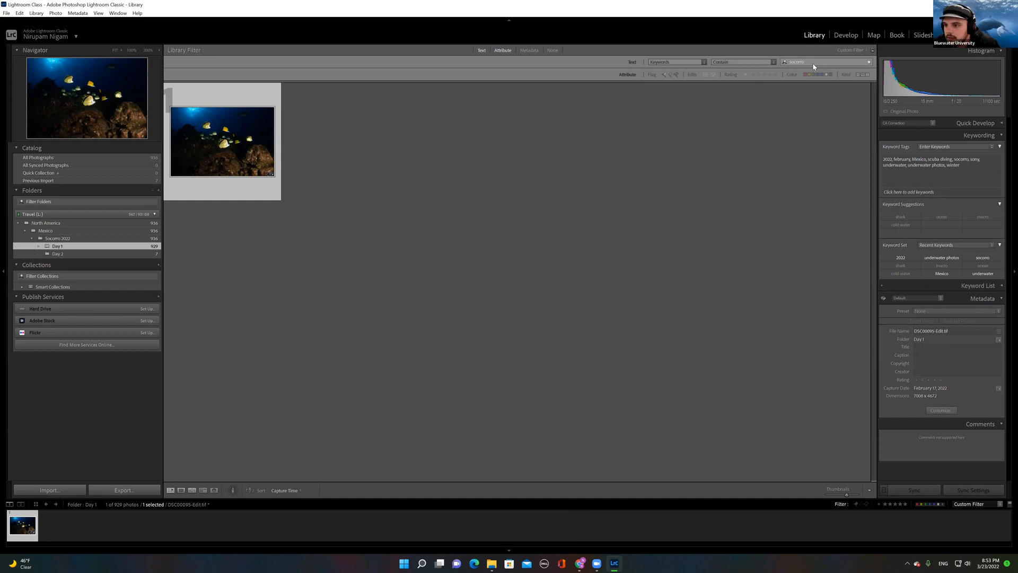
click(813, 64)
click(751, 63)
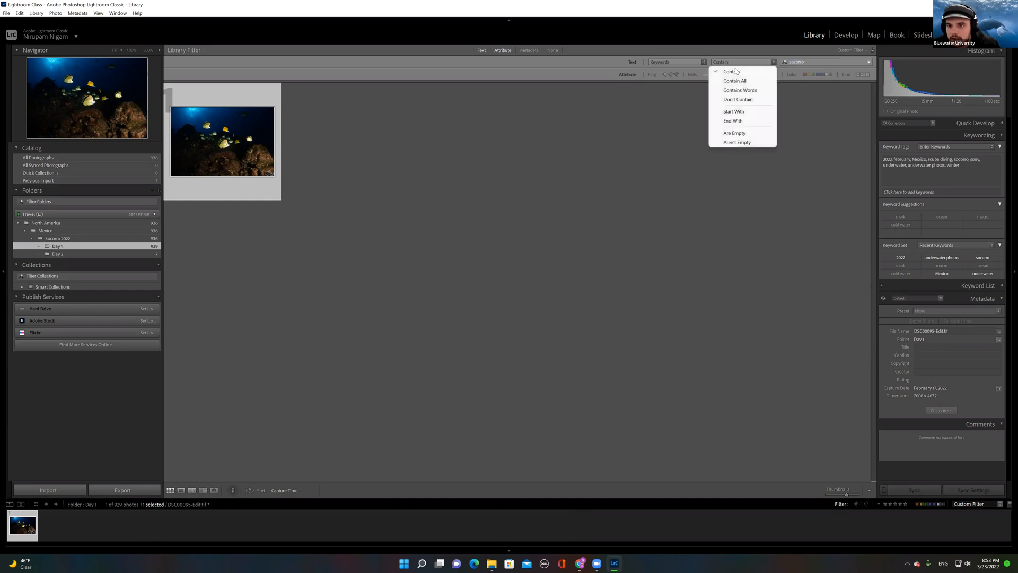
click(742, 78)
click(794, 65)
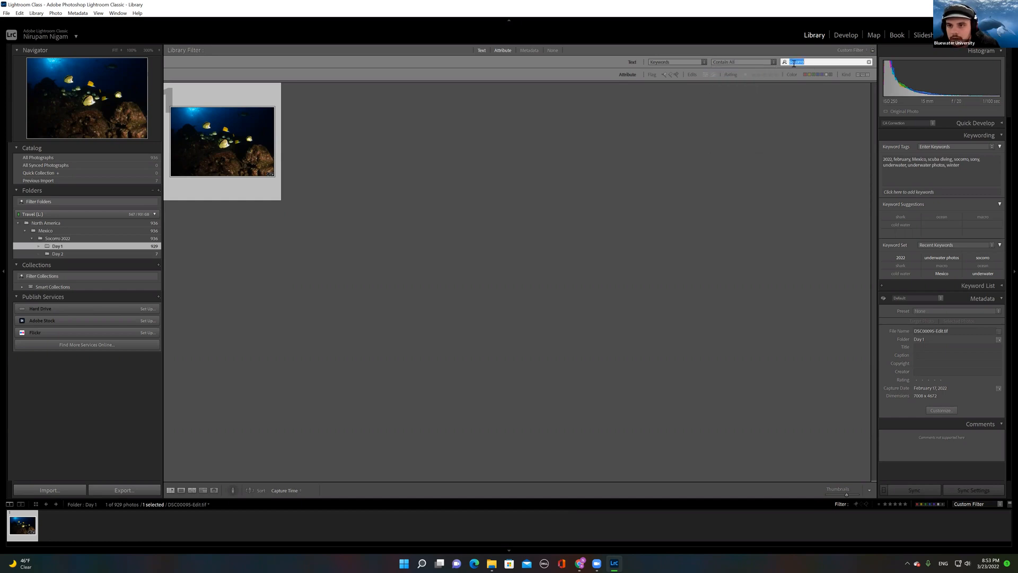
key(Return)
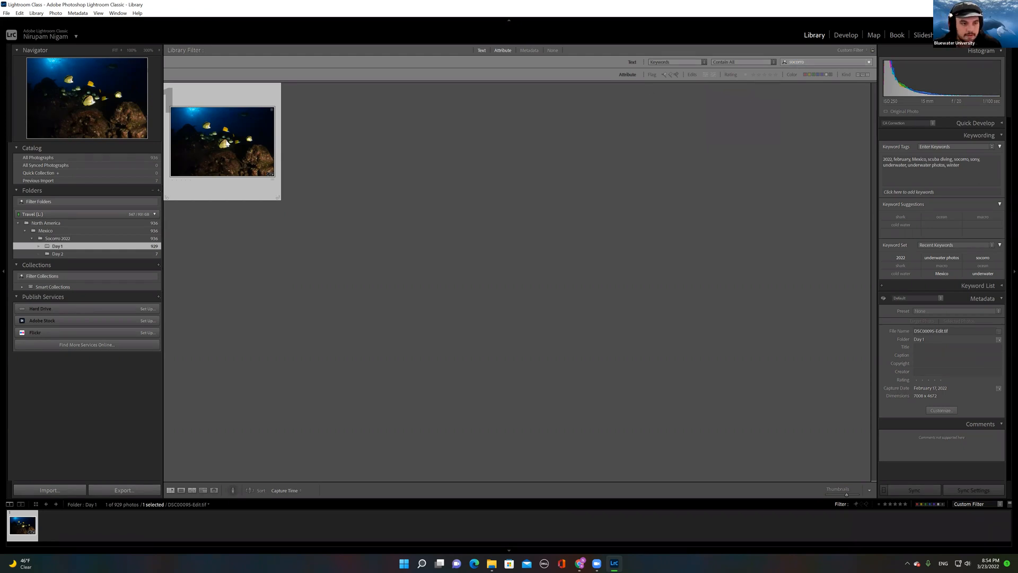
Step: Search the Day 1 keywords for "diving" and for "2022"
click(811, 62)
text(d)
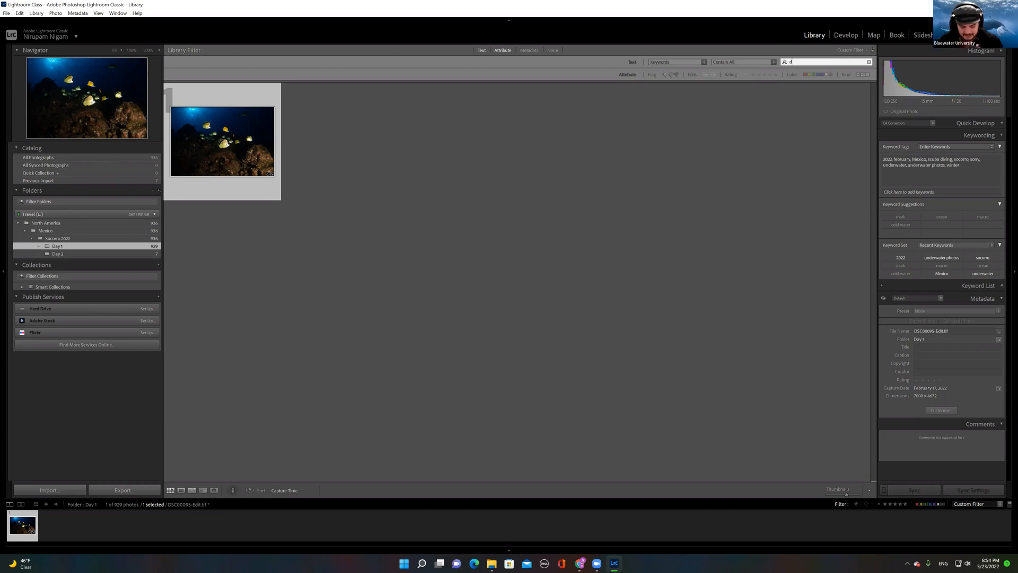
key(Return)
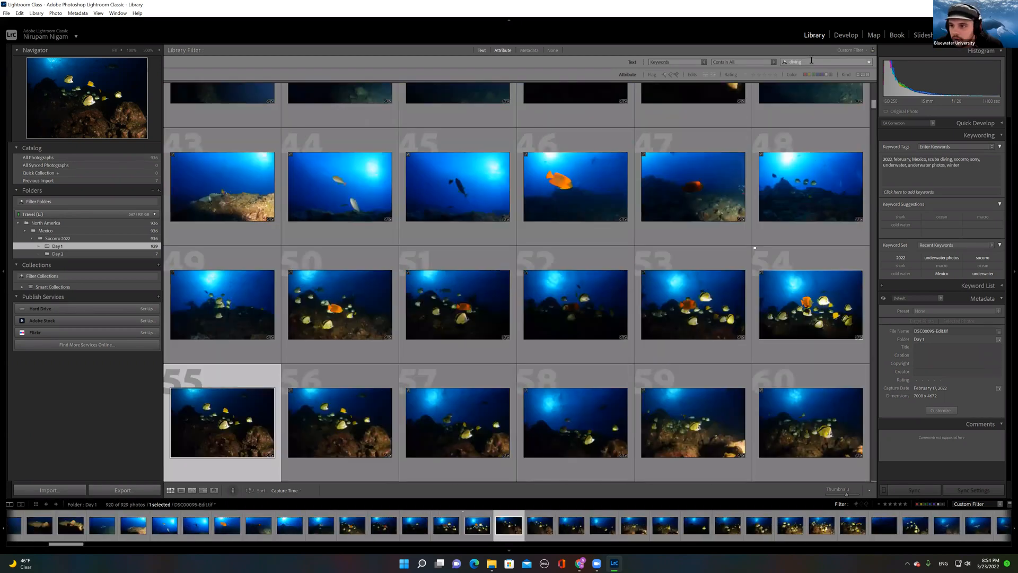
click(811, 61)
text(2)
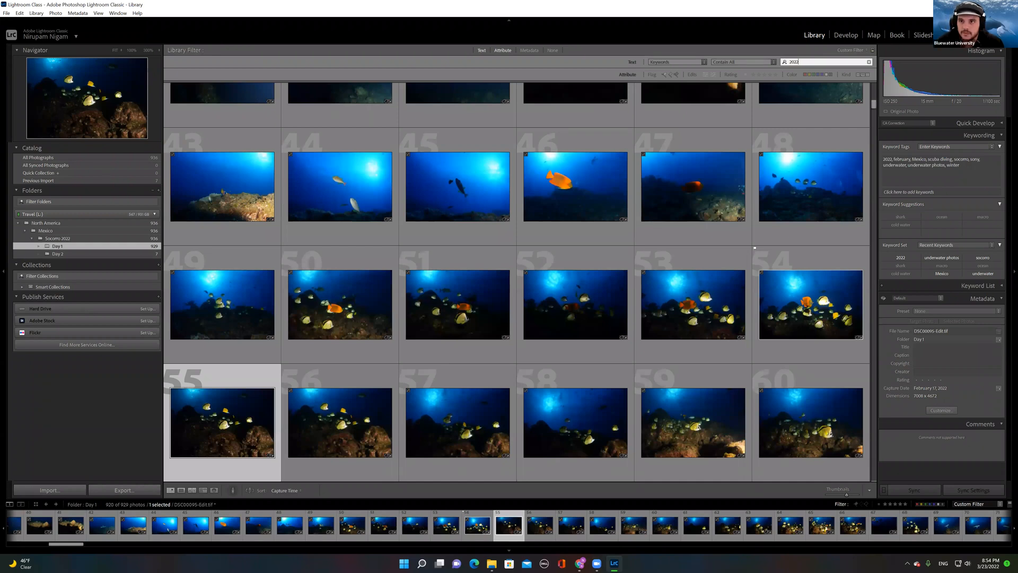
text(022)
key(Return)
Step: Filter Day 1 by the keyword "cold water" and apply the same text filter to the parent Socorro 2022 folder
click(812, 61)
text(cold water)
key(Return)
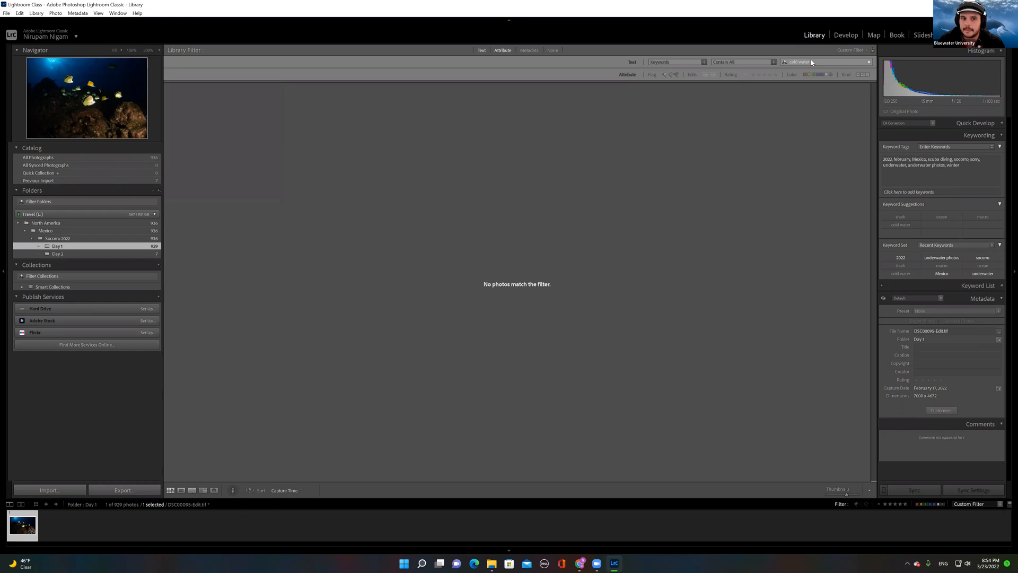
click(804, 62)
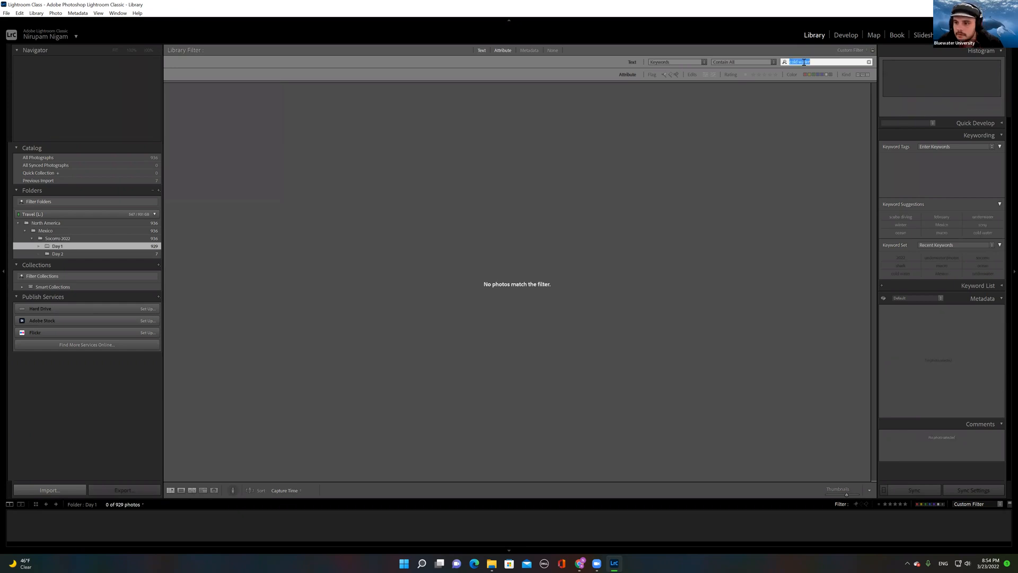
click(804, 62)
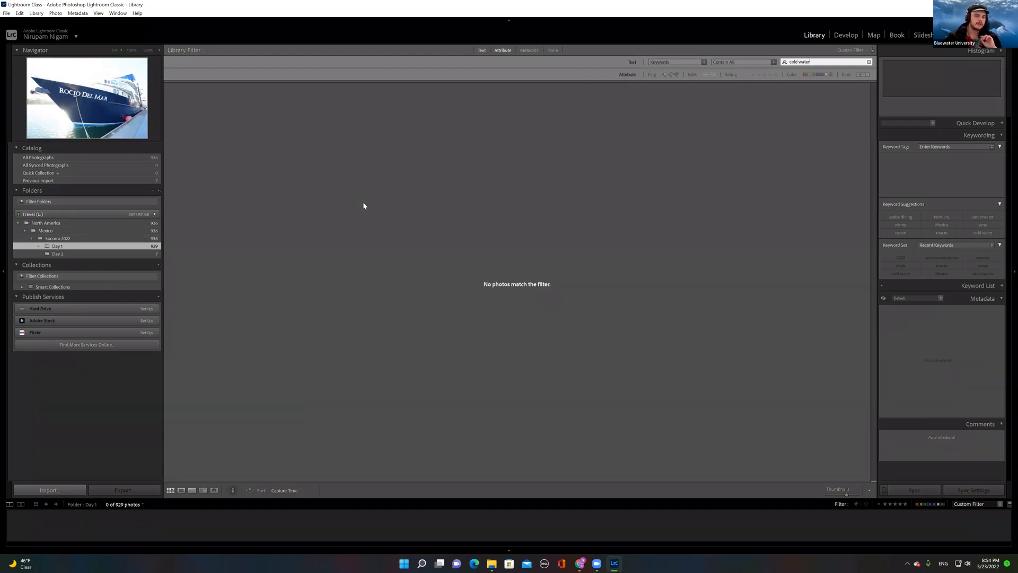
click(56, 239)
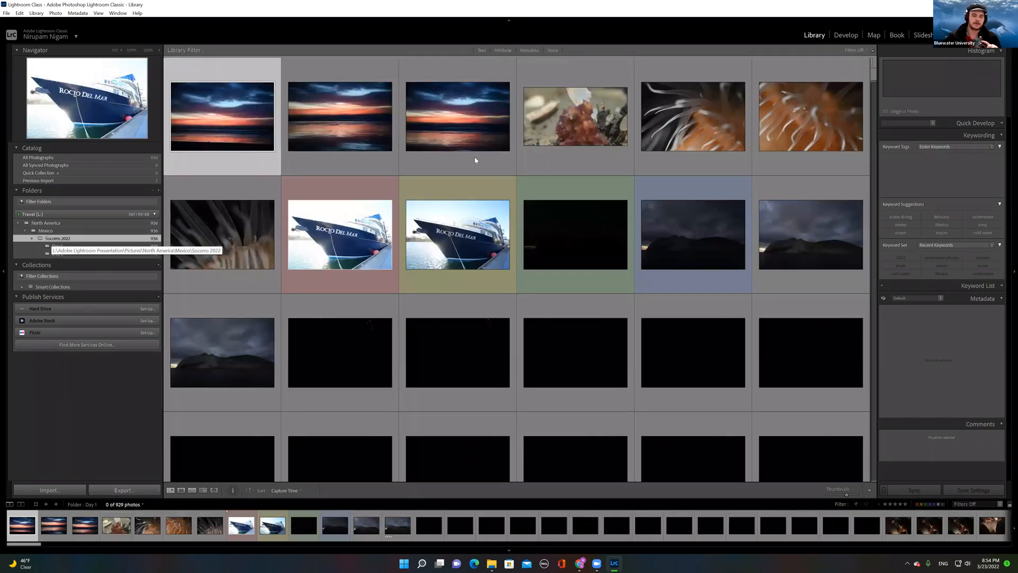
click(481, 51)
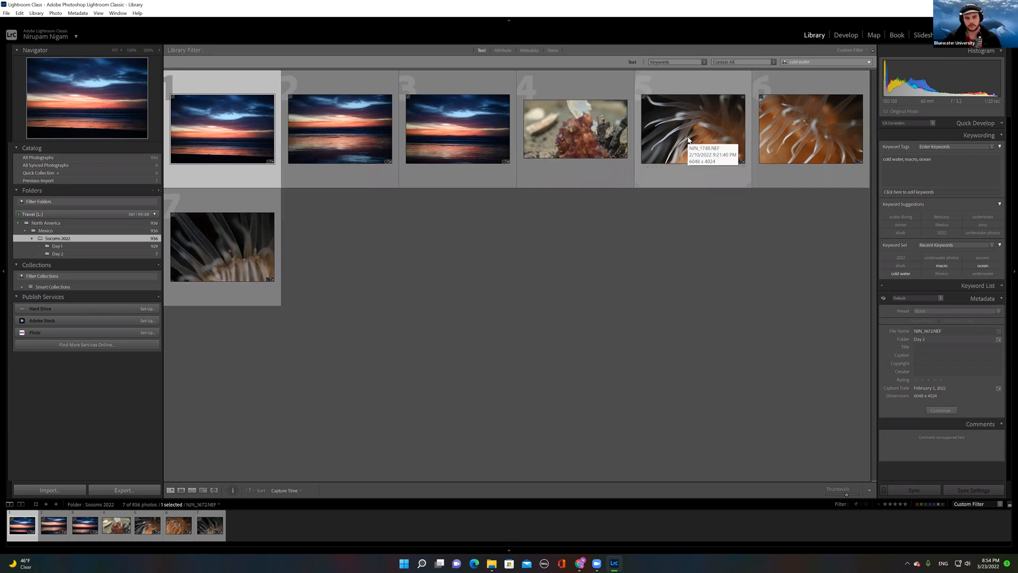
Step: Return to the Day 1 folder, turn its text filter on and clear the "cold water" search text
click(113, 247)
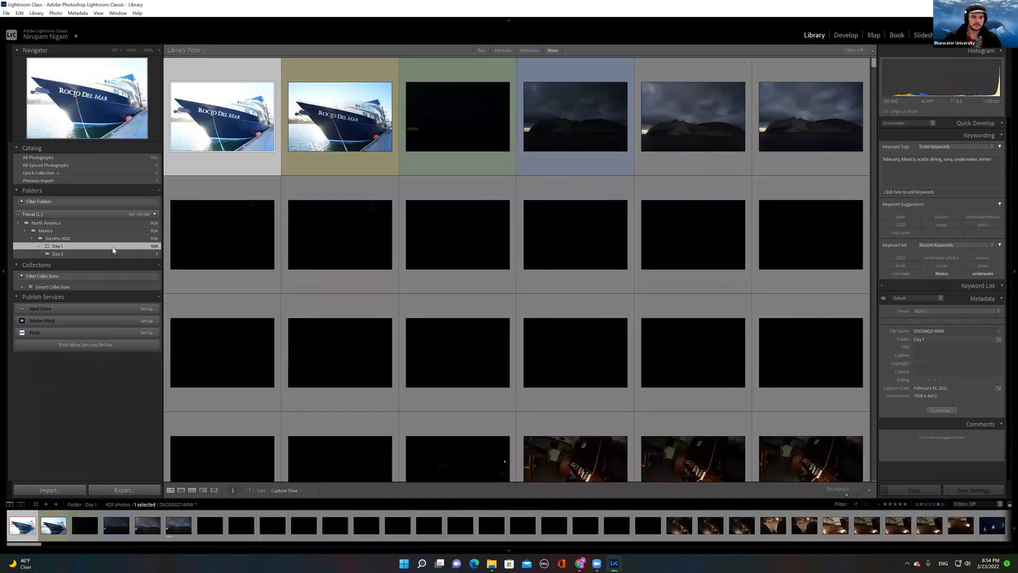
click(482, 50)
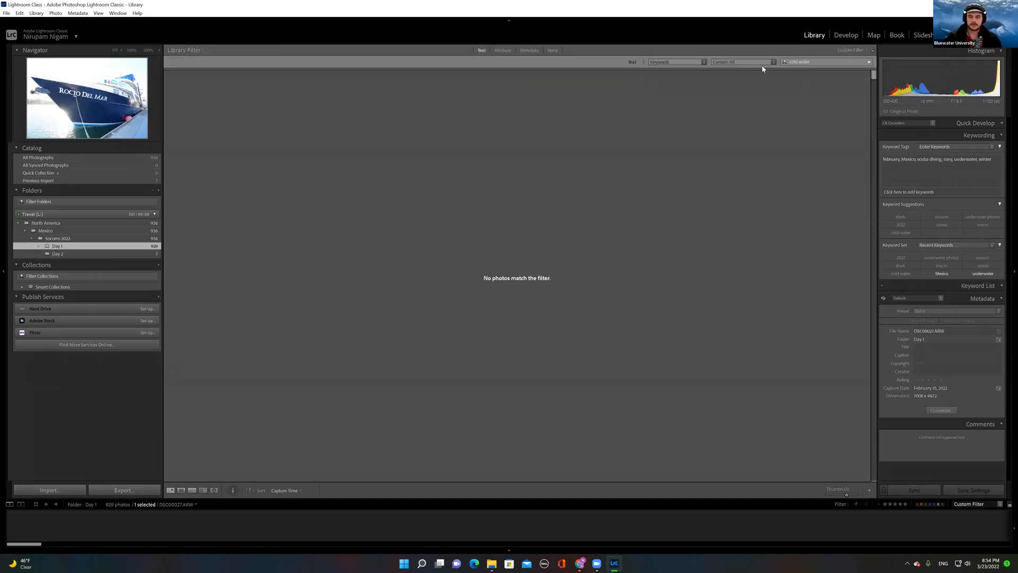
double_click(792, 62)
click(792, 62)
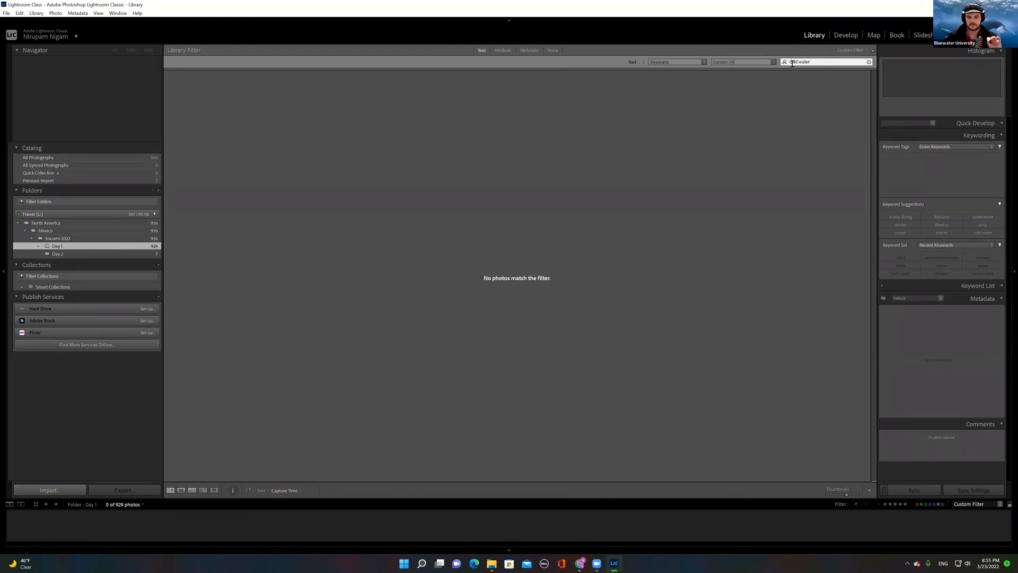
drag(815, 63, 776, 57)
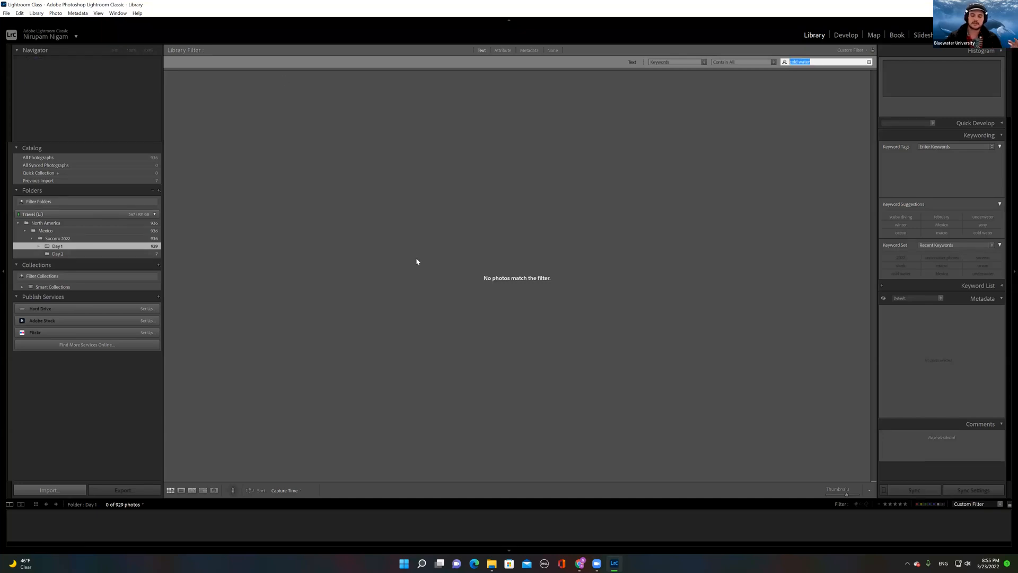
key(BackSpace)
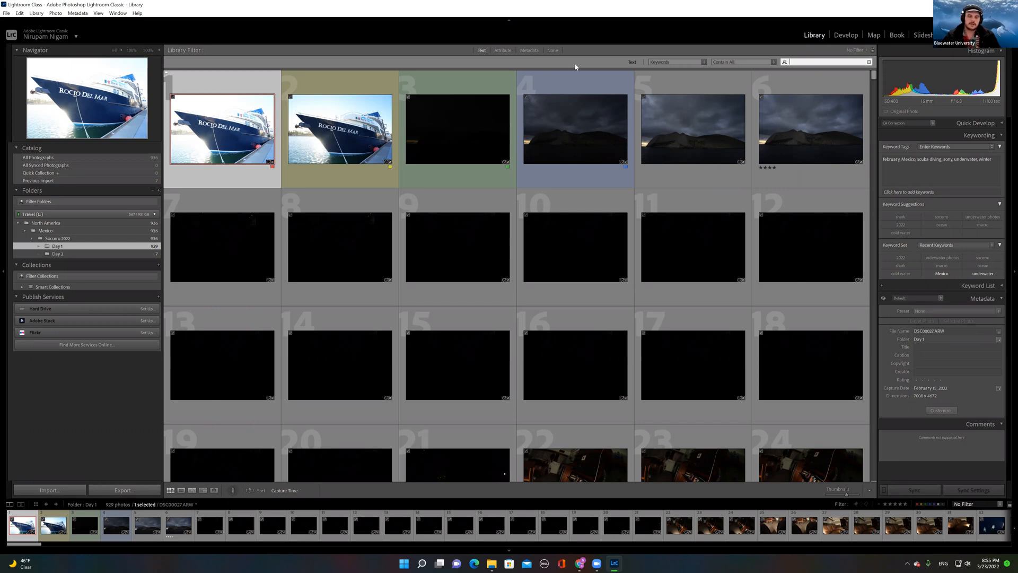
Step: Switch to filtering by metadata, show only photos with the Blue label, and reset the filter to all labels
click(530, 51)
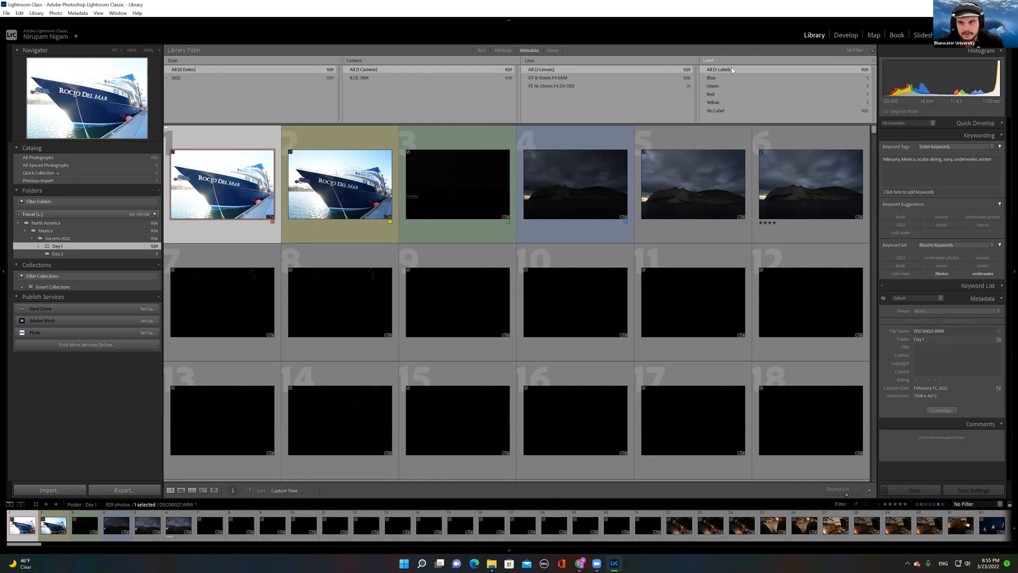
click(720, 78)
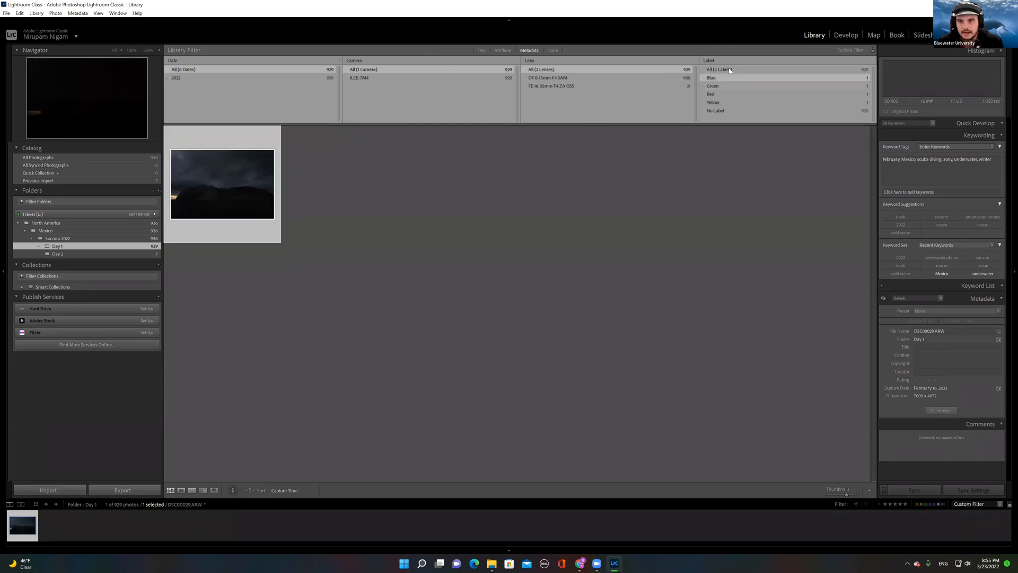
click(726, 70)
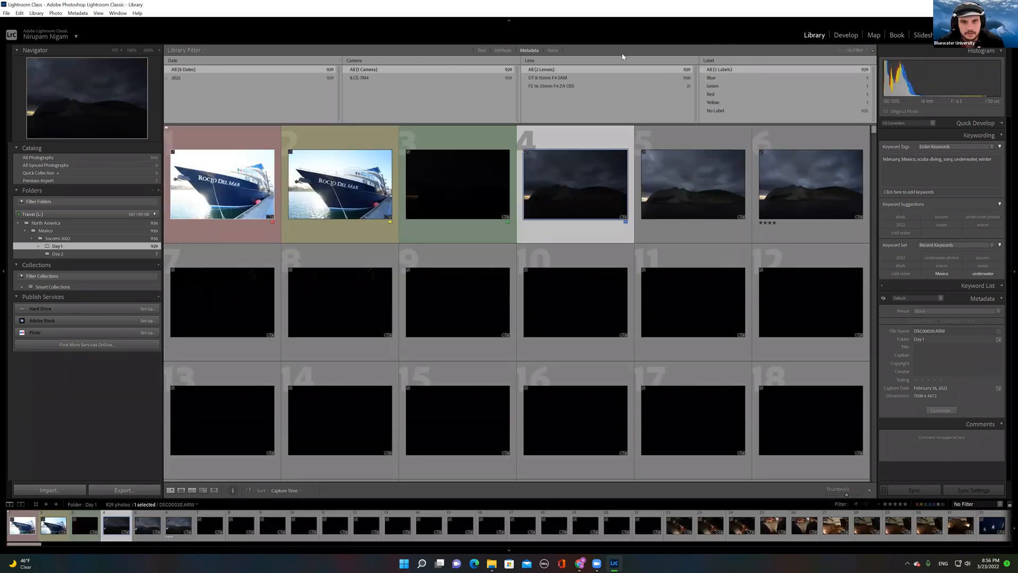
Step: Change the Camera metadata column to Lens and show the photos taken with the FE 16-35mm F4 ZA OSS
click(364, 61)
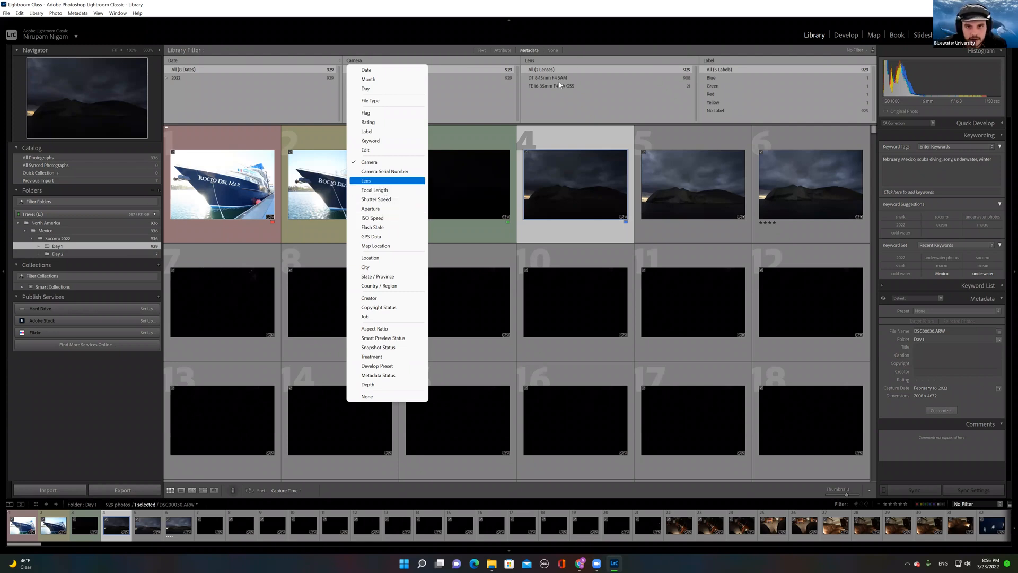
click(379, 181)
click(551, 86)
scroll(511, 227, down, 2)
scroll(511, 227, up, 2)
scroll(511, 225, down, 2)
scroll(511, 224, up, 2)
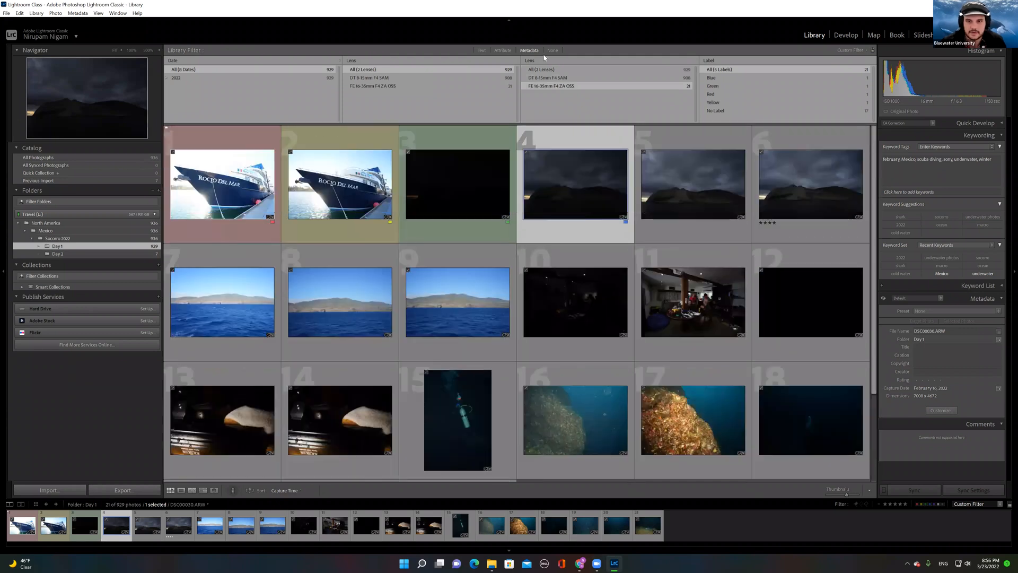
Step: Filter the grid to the DT 8-15mm F4 SAM lens and browse its photos
click(540, 77)
scroll(563, 258, down, 6)
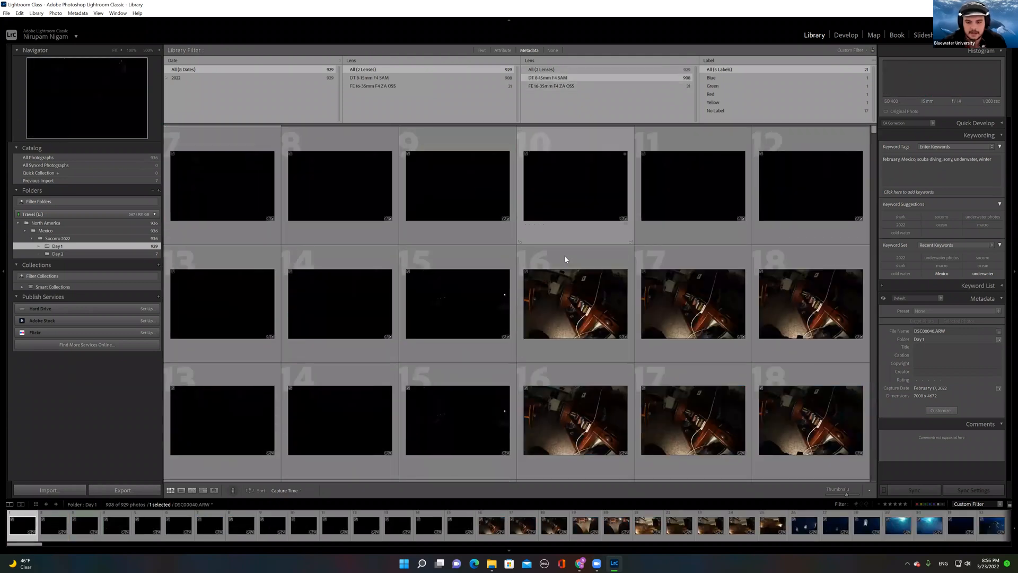
scroll(564, 256, down, 8)
scroll(564, 254, up, 12)
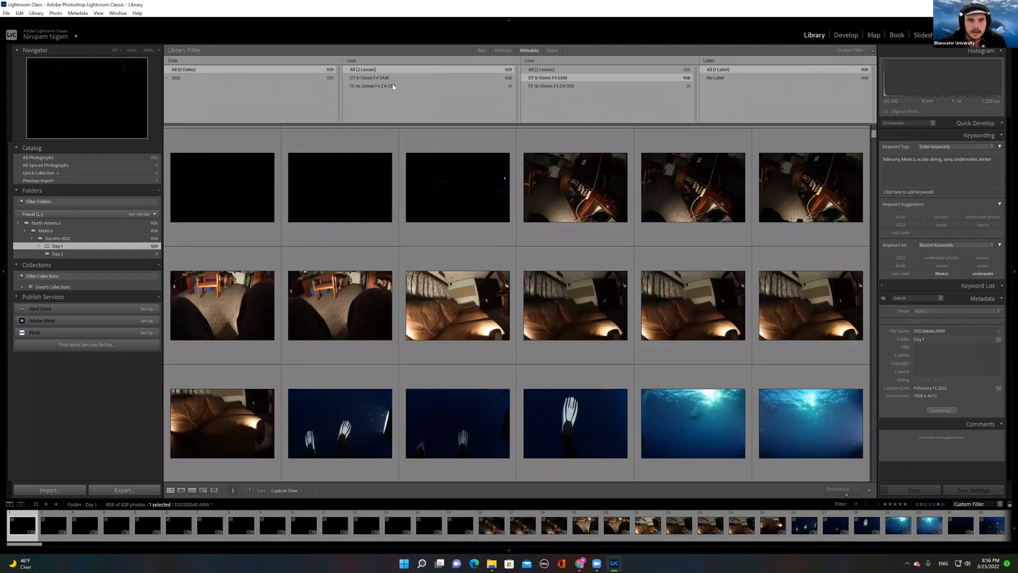
Step: Change the second metadata column to Focal Length and filter the photos by 16 mm, followed by 15 mm
click(350, 60)
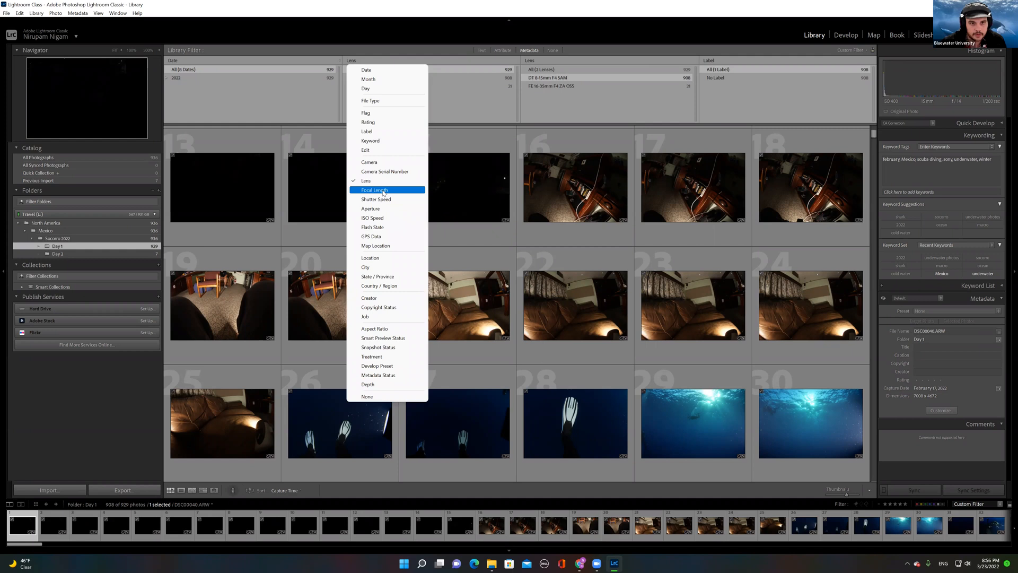
click(383, 190)
click(363, 86)
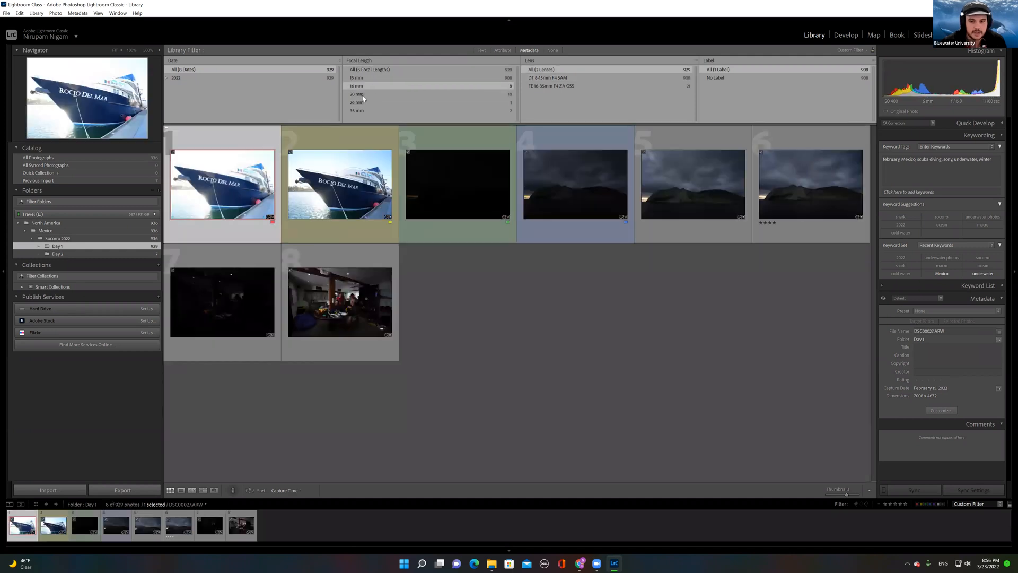
click(358, 78)
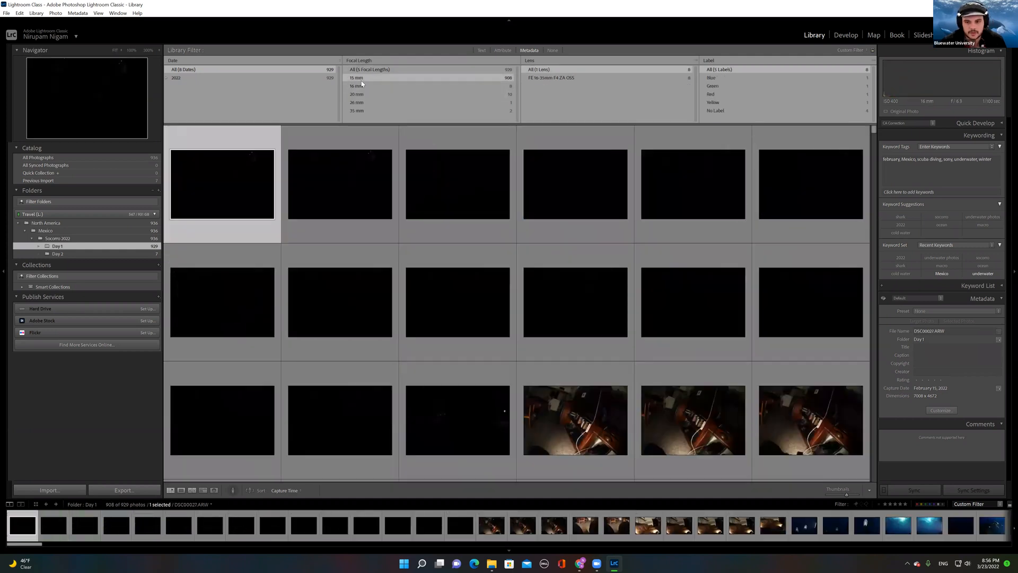
Step: Clear the focal length filter, change that metadata column to Shutter Speed, and browse the photos shot at 1/160 sec
scroll(455, 354, down, 20)
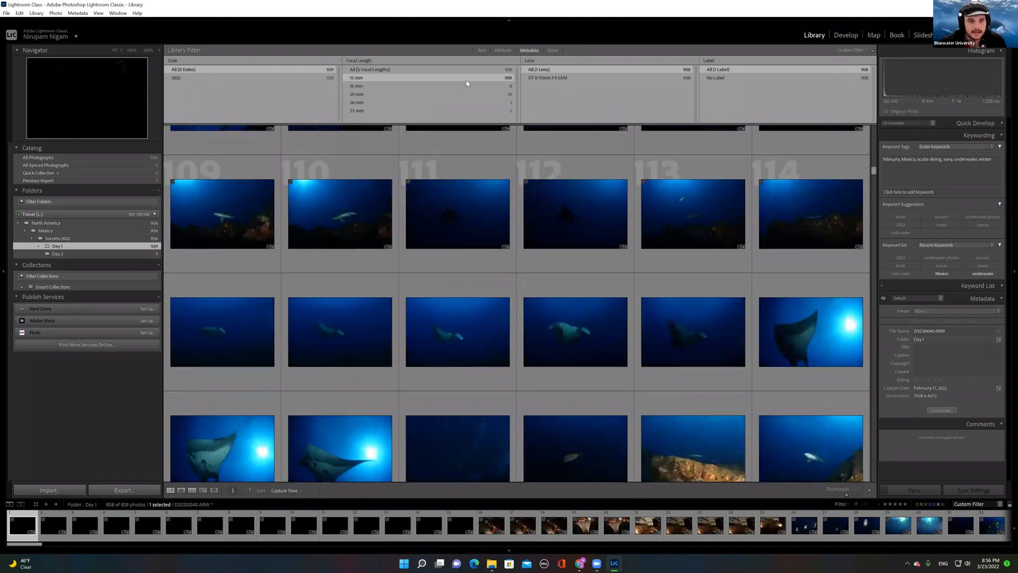
click(358, 69)
click(359, 60)
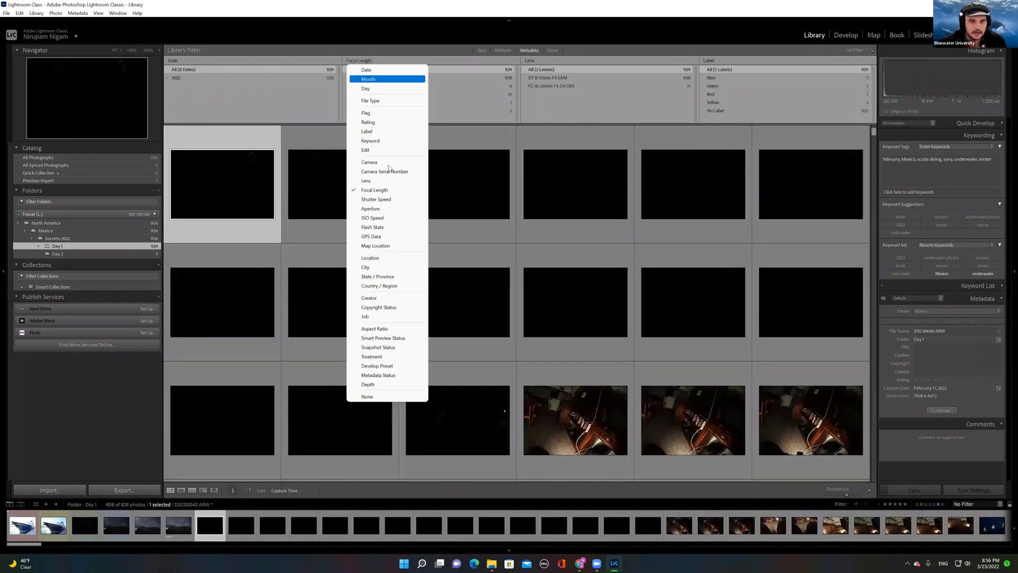
click(383, 198)
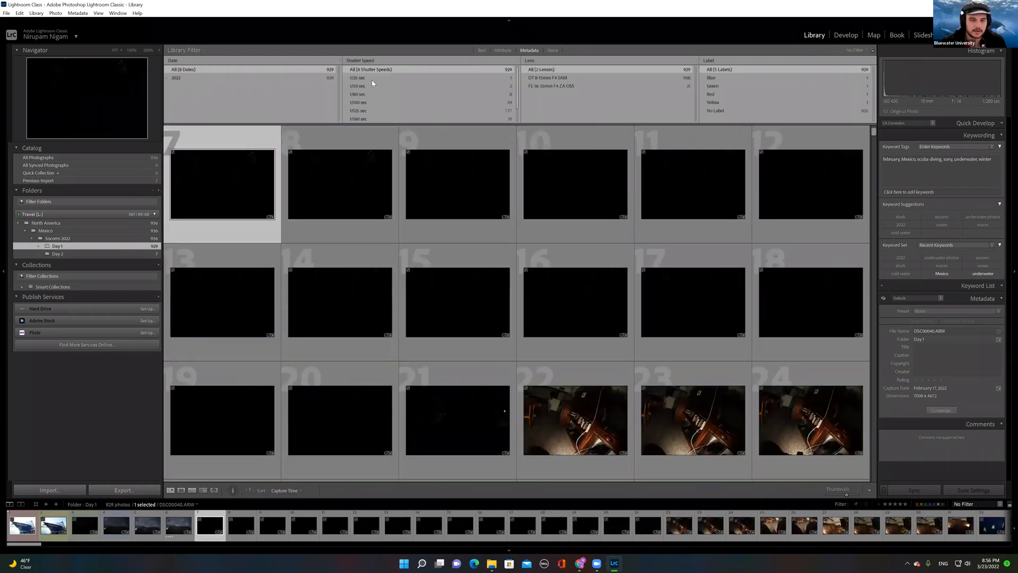
scroll(365, 93, down, 1)
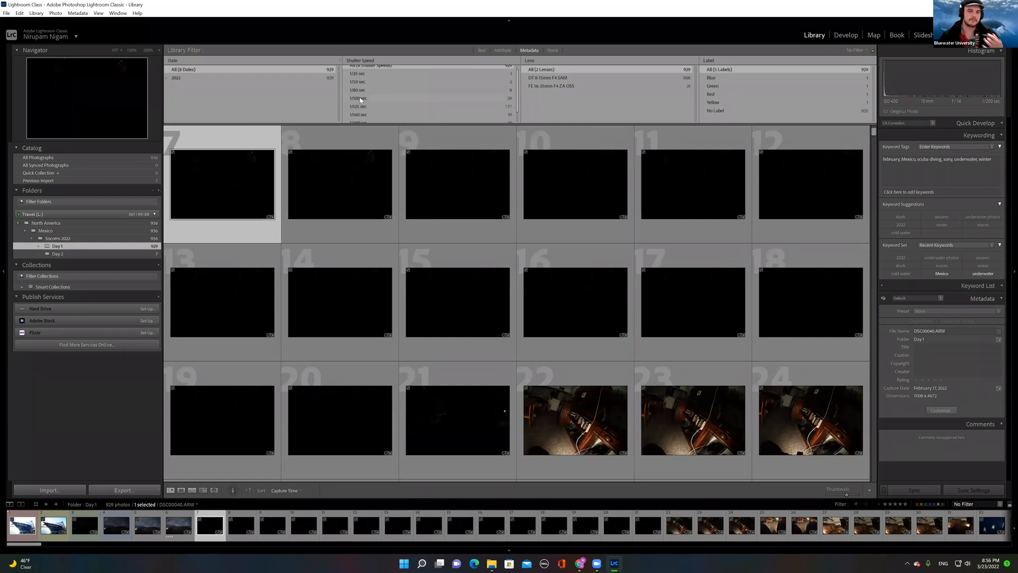
click(362, 115)
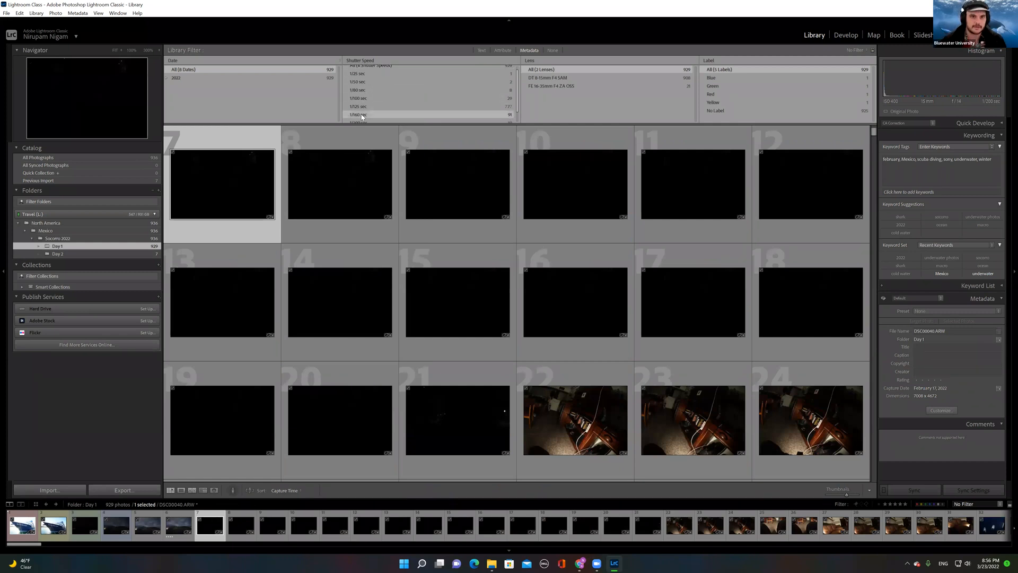
scroll(439, 256, down, 15)
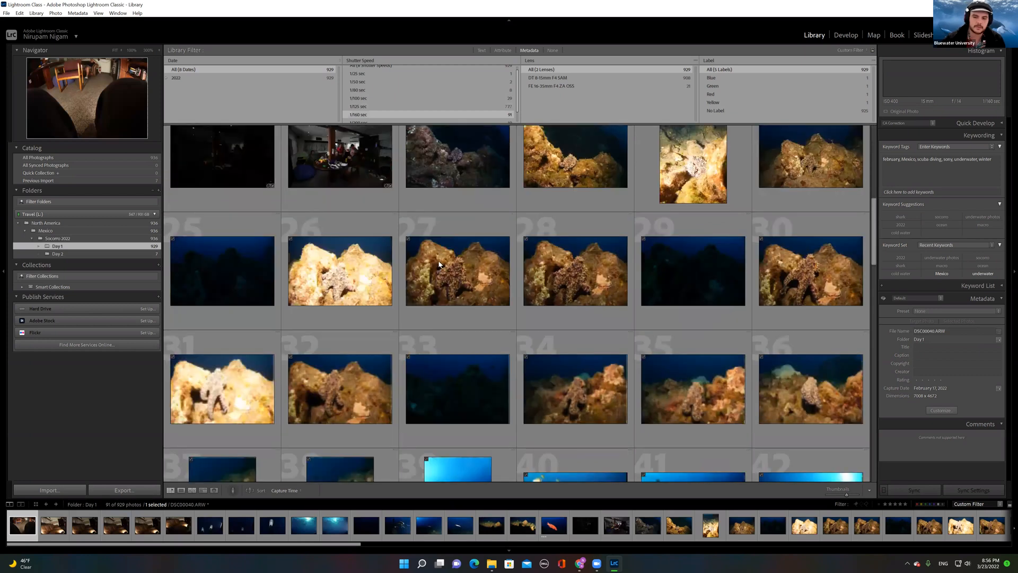
scroll(439, 264, up, 7)
scroll(438, 263, up, 5)
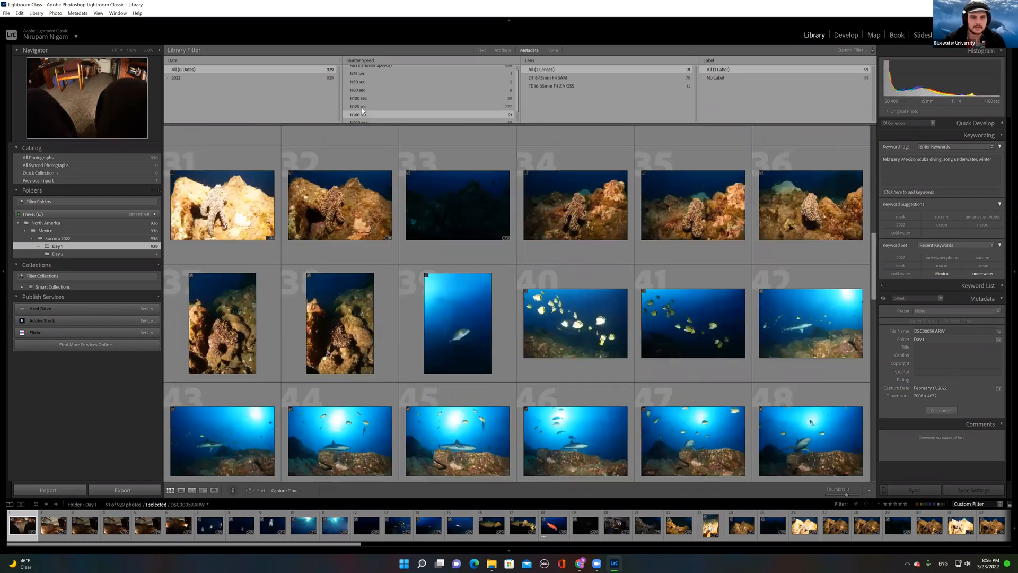
Step: Filter the grid by a shutter speed of 1/125 sec, followed by 1/100 sec, and browse the matching photos
click(363, 108)
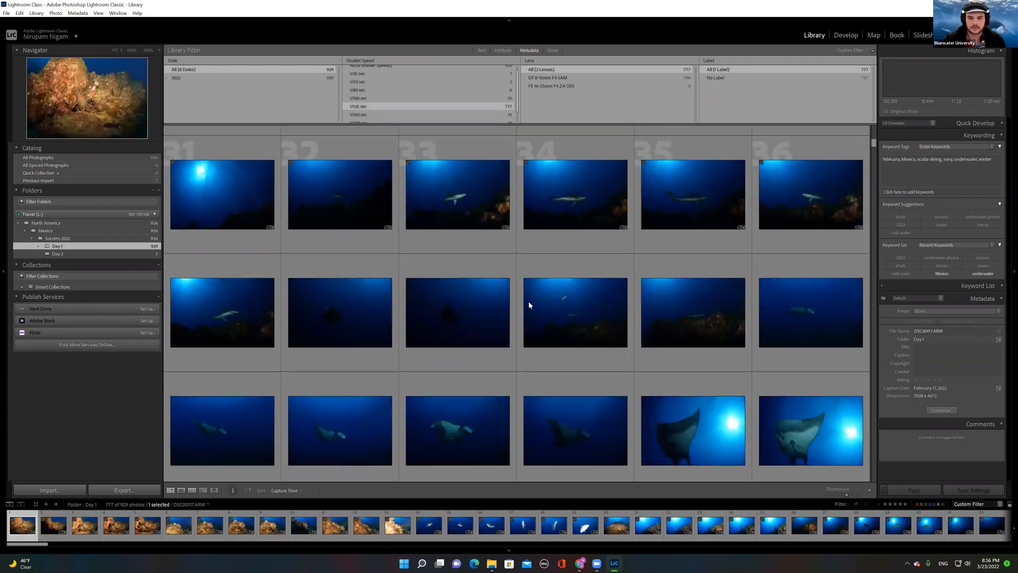
scroll(528, 303, up, 4)
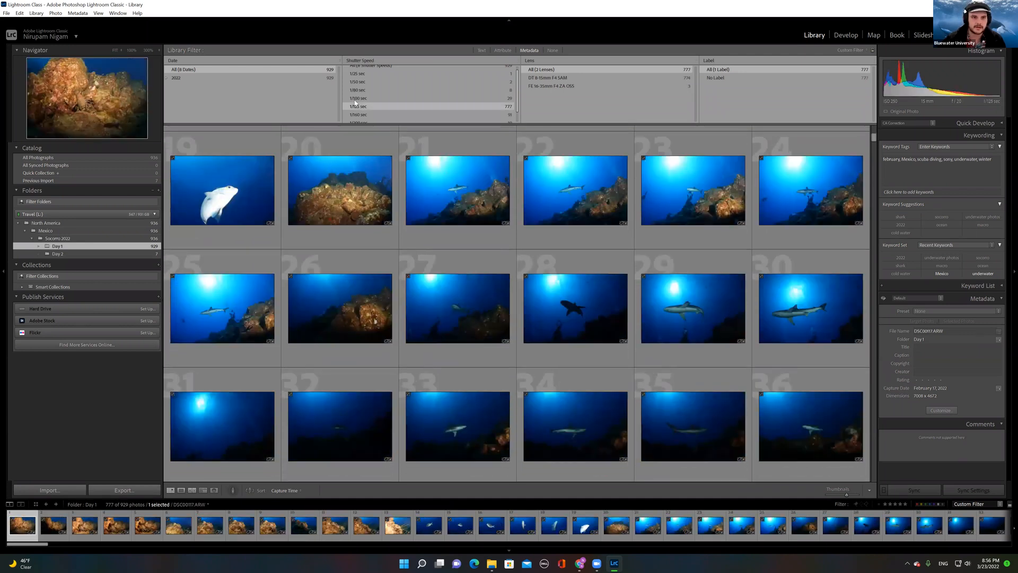
click(358, 98)
scroll(481, 217, down, 3)
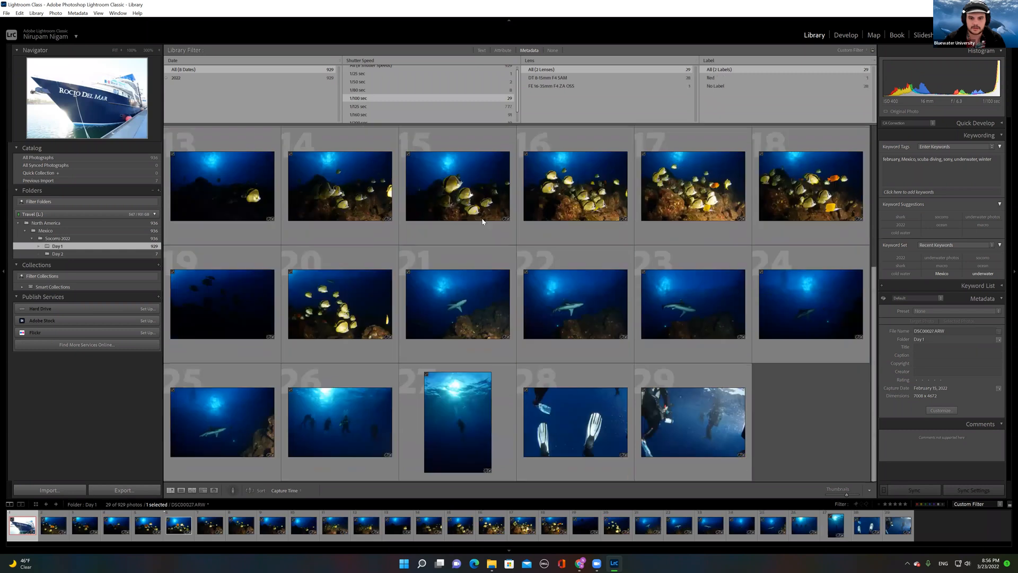
Step: Filter by 1/50 sec, followed by 1/25 sec, and view the 1/25 sec photo enlarged before returning to the grid
click(378, 83)
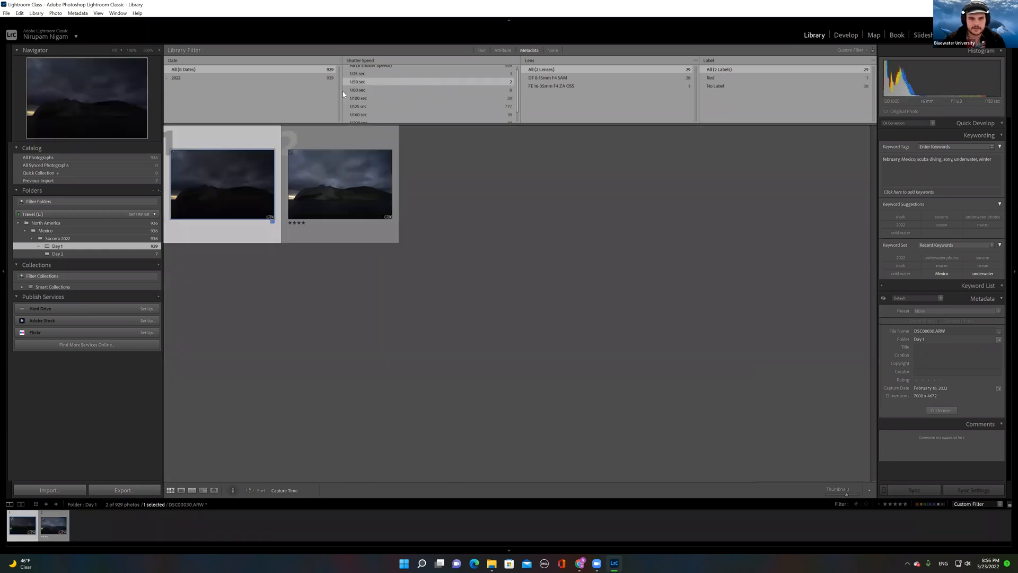
click(351, 75)
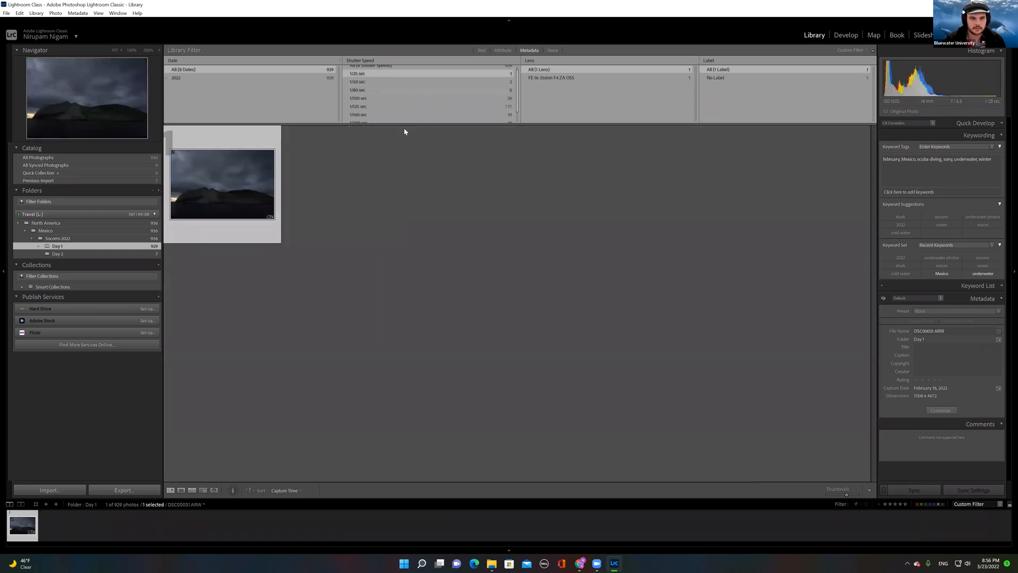
double_click(242, 188)
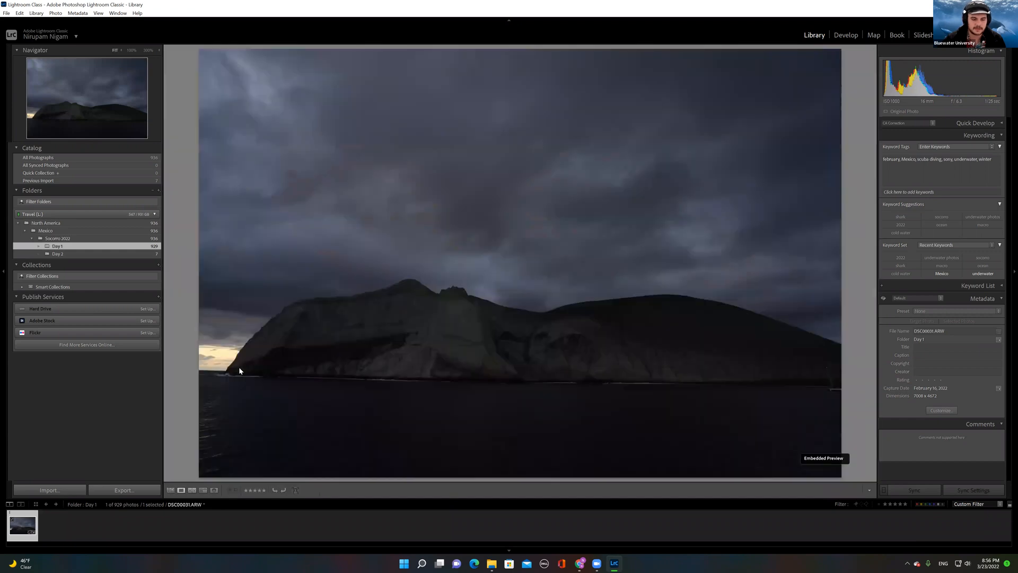
click(170, 490)
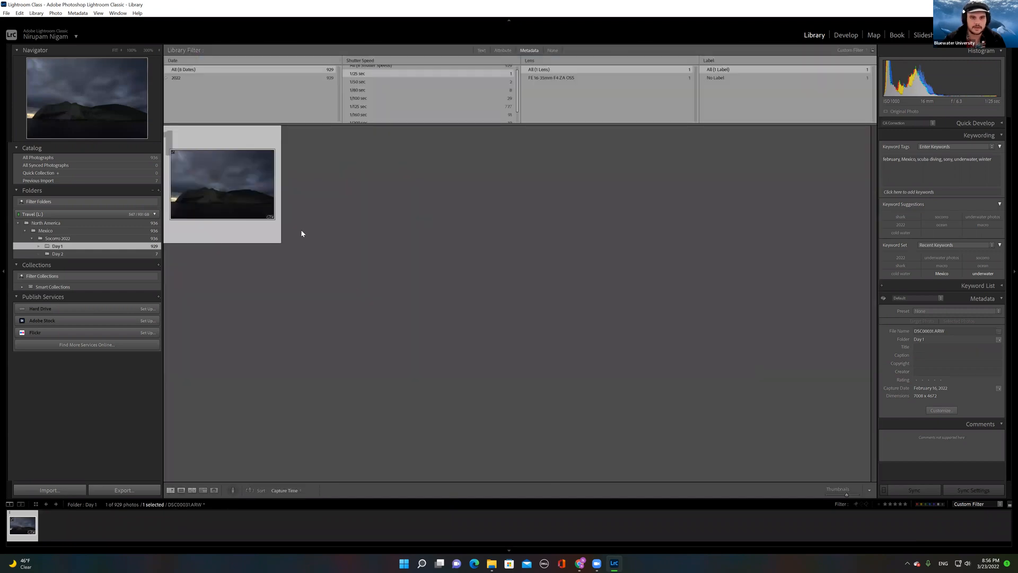
scroll(368, 97, down, 2)
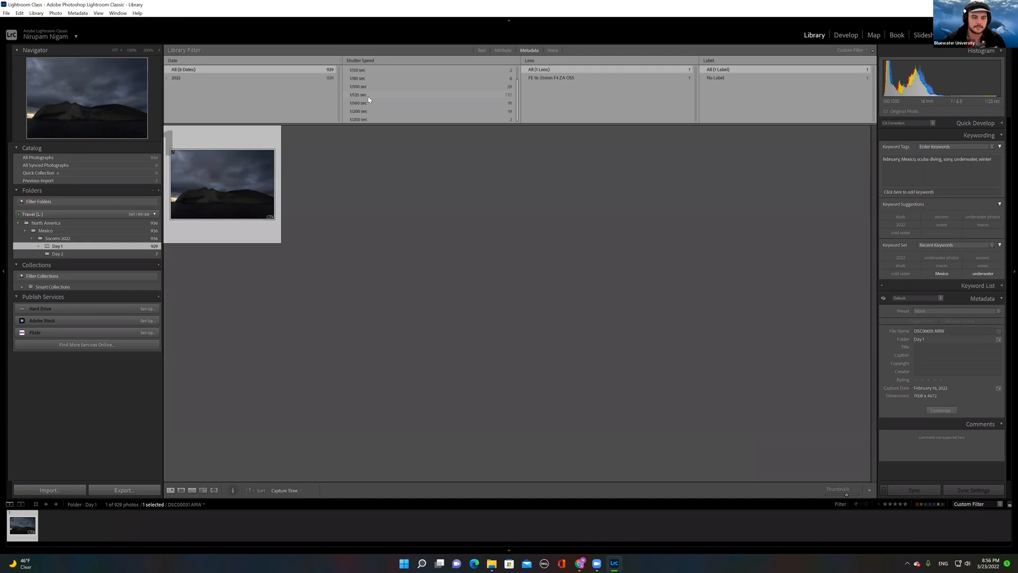
scroll(379, 80, up, 2)
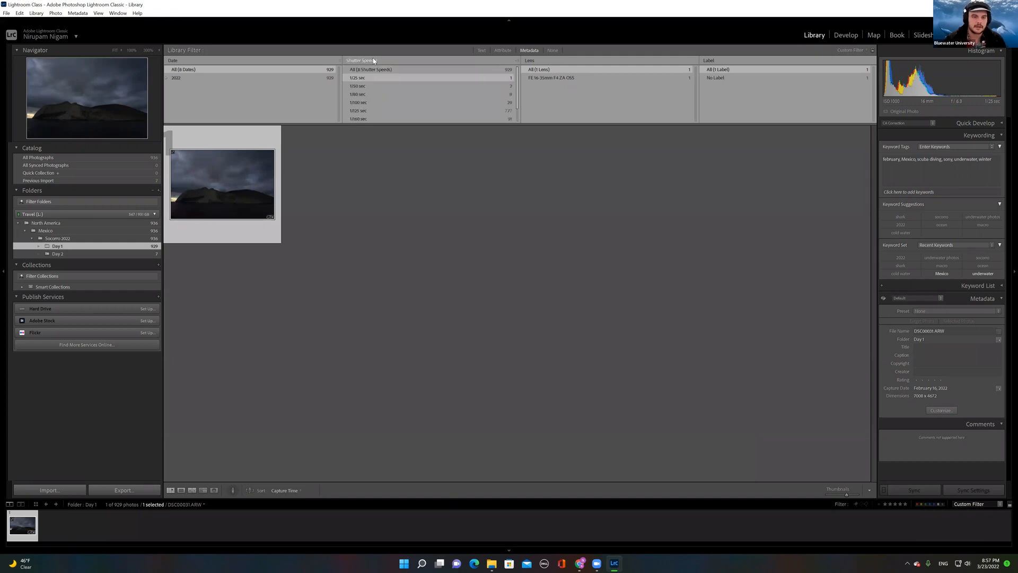
Step: Change the Shutter Speed column to Aperture, filter by f/4.0, and view the first photo enlarged before returning to the grid
click(373, 60)
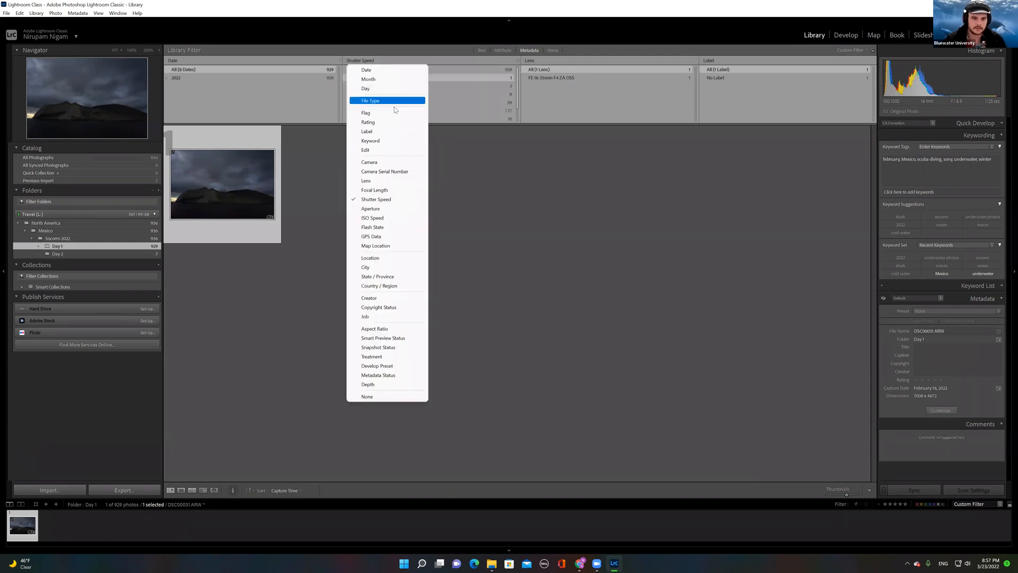
click(384, 210)
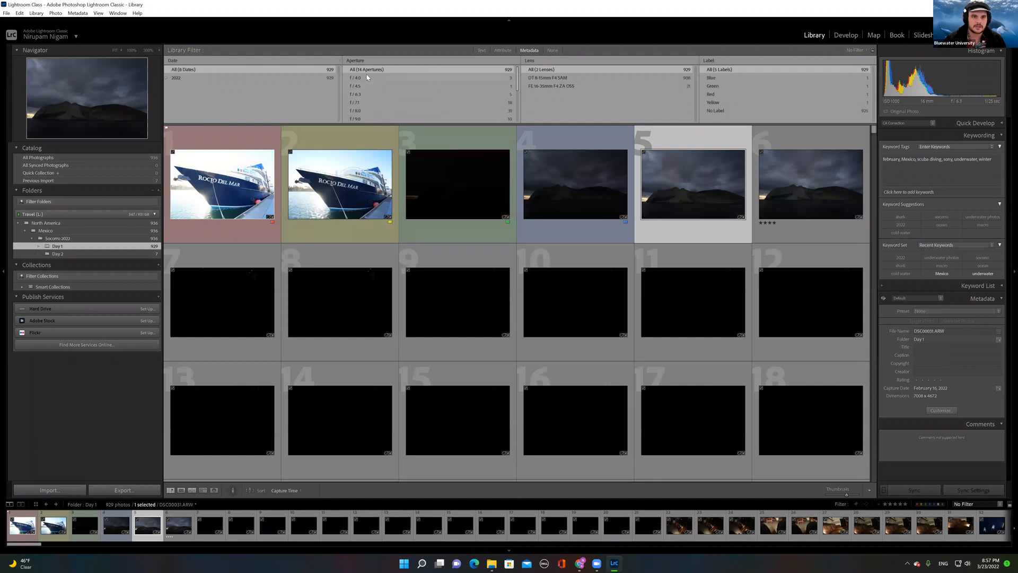
click(368, 77)
double_click(234, 171)
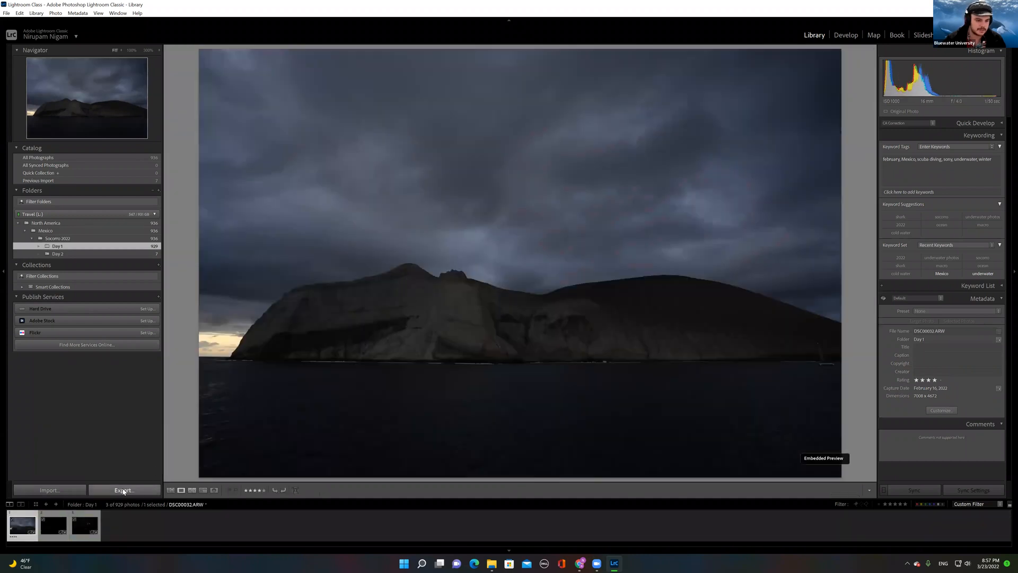
click(171, 490)
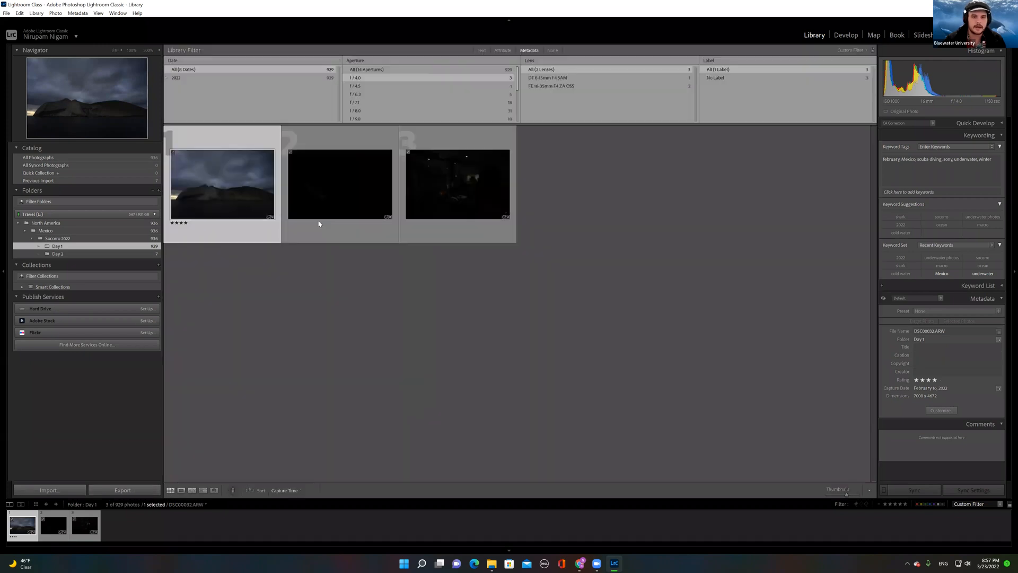
Step: Filter by f/14, followed by f/22, and view the vertical three-star shark photo enlarged before returning to the grid
scroll(374, 103, down, 3)
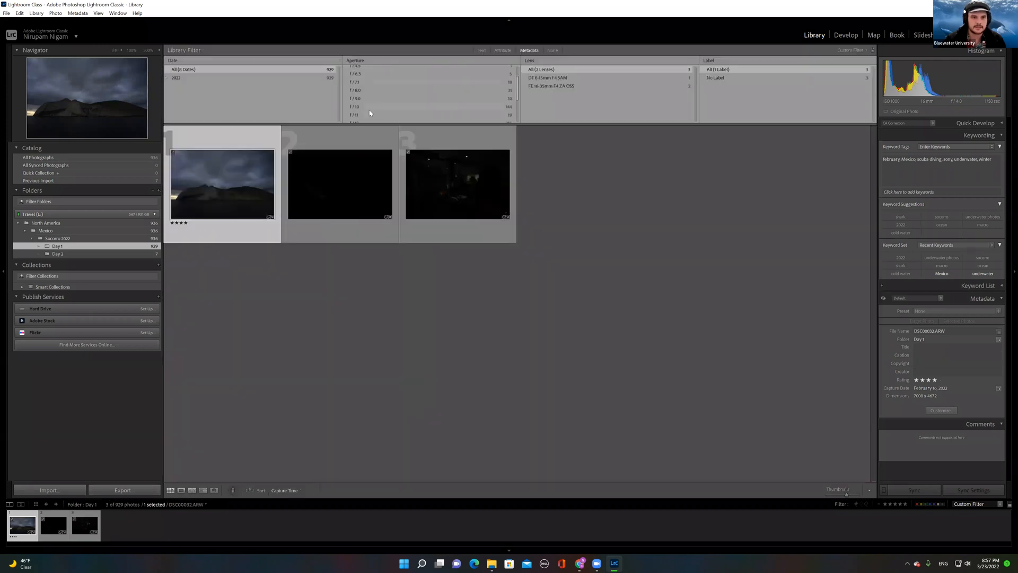
click(368, 110)
scroll(379, 103, down, 2)
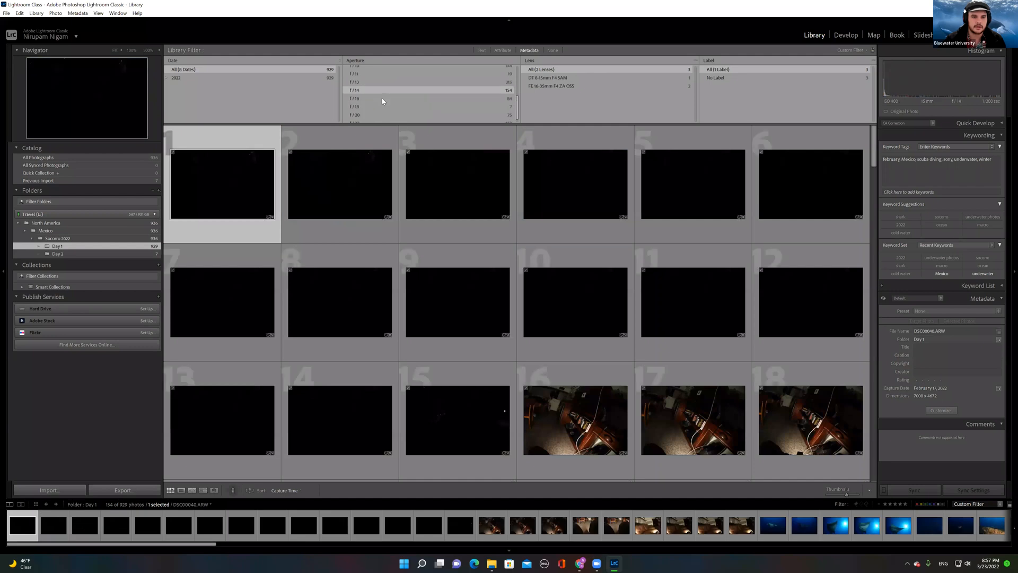
click(371, 119)
scroll(477, 212, down, 3)
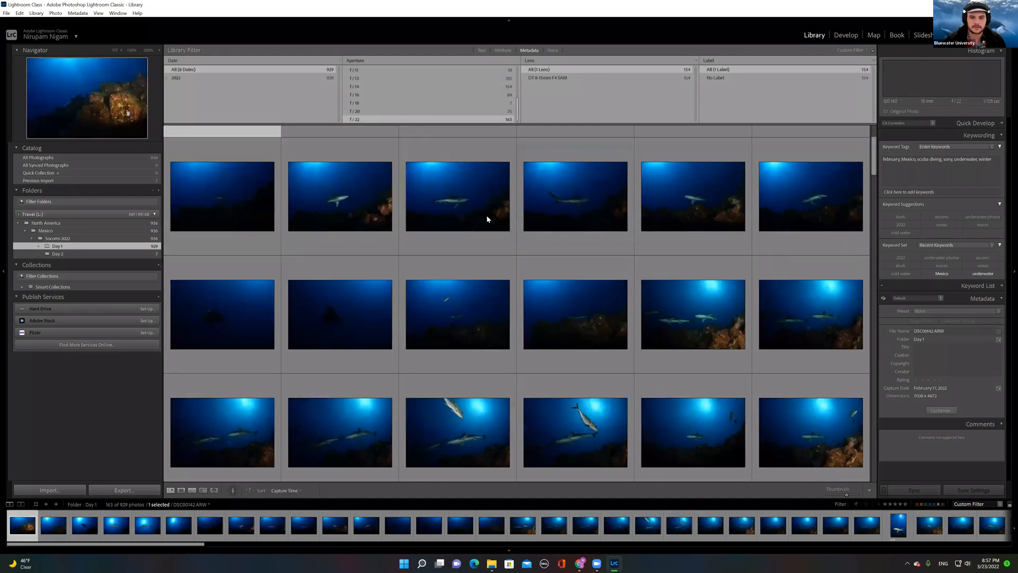
scroll(482, 225, down, 1)
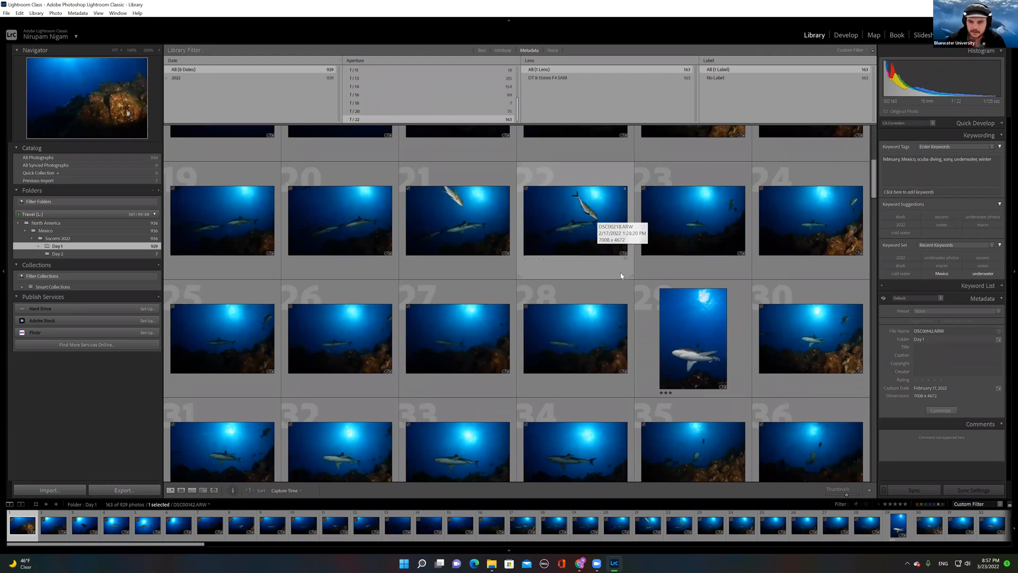
double_click(677, 307)
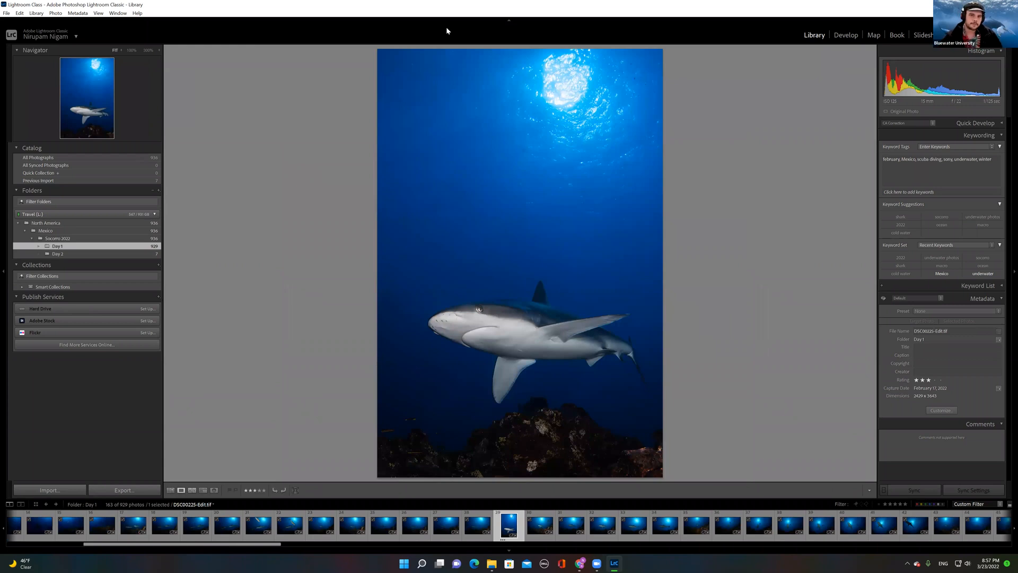
click(170, 489)
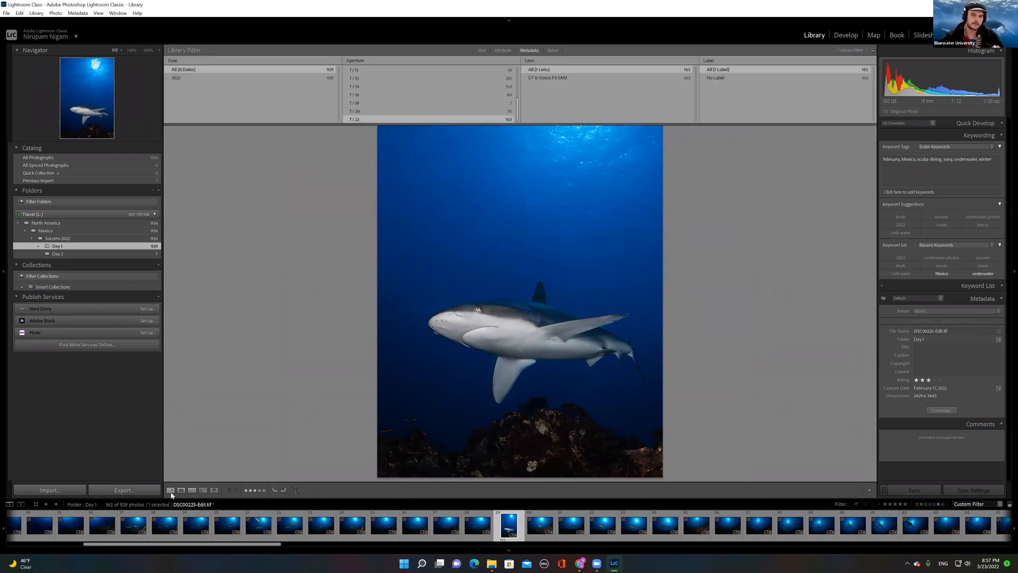
Step: Change the Aperture column to ISO Speed, filter by ISO 2000, and view the diver photo enlarged before returning to the grid
click(359, 60)
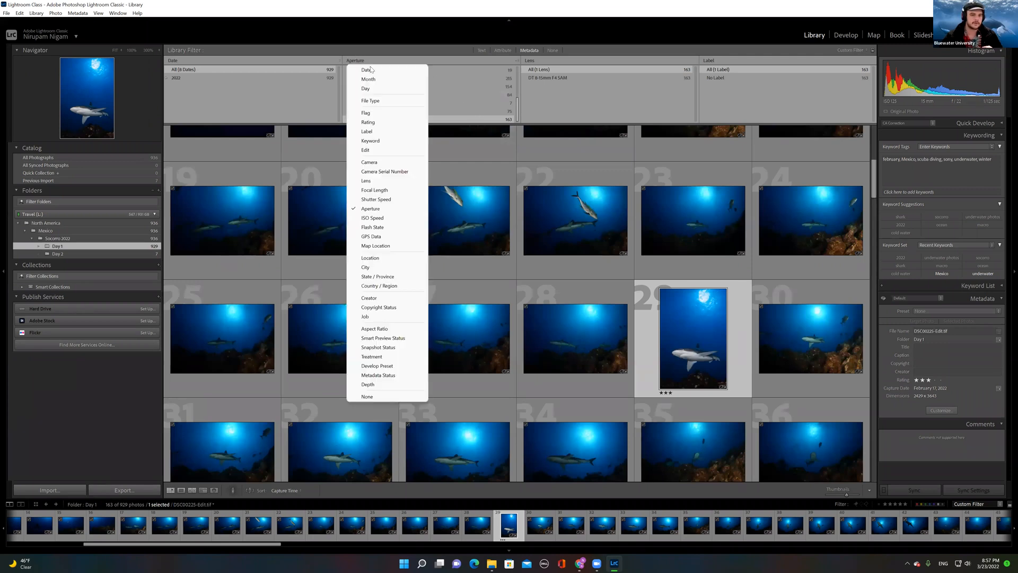
click(375, 218)
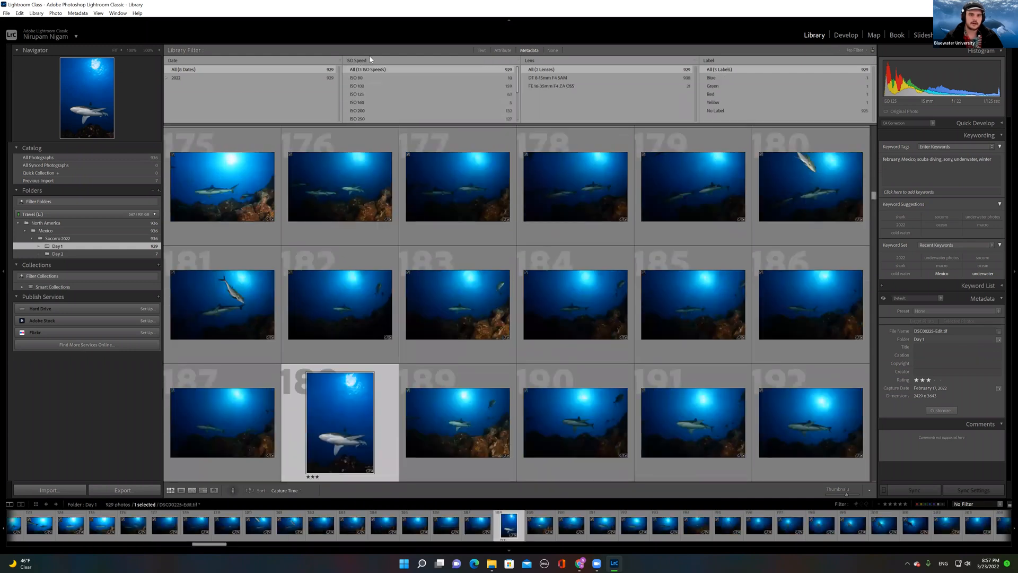
scroll(370, 95, down, 3)
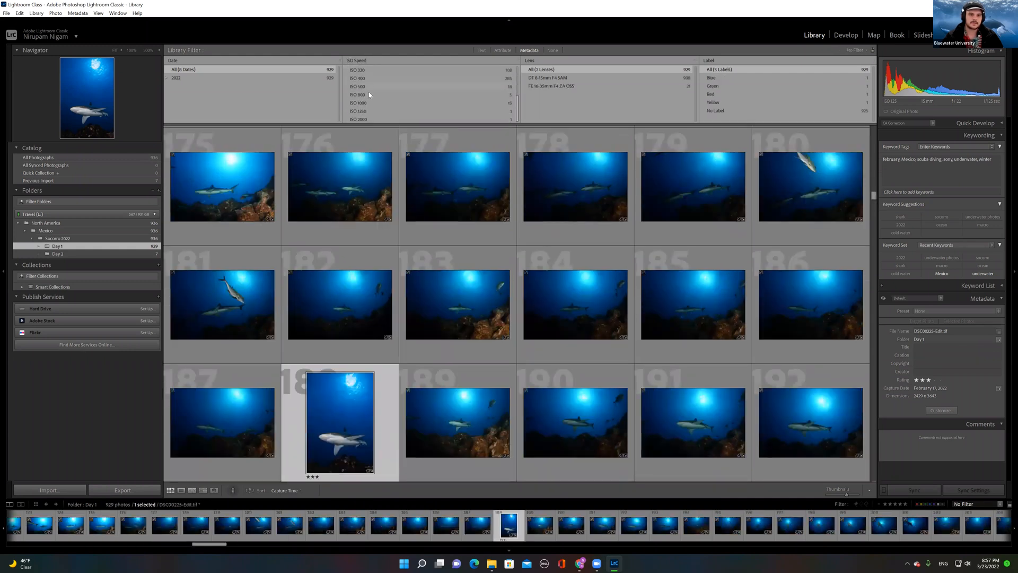
click(369, 119)
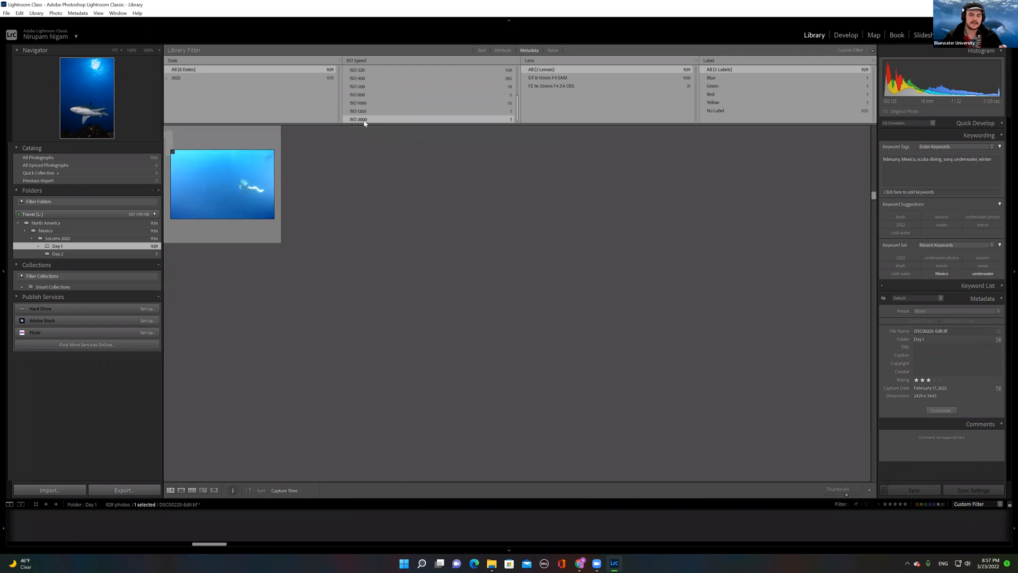
double_click(246, 165)
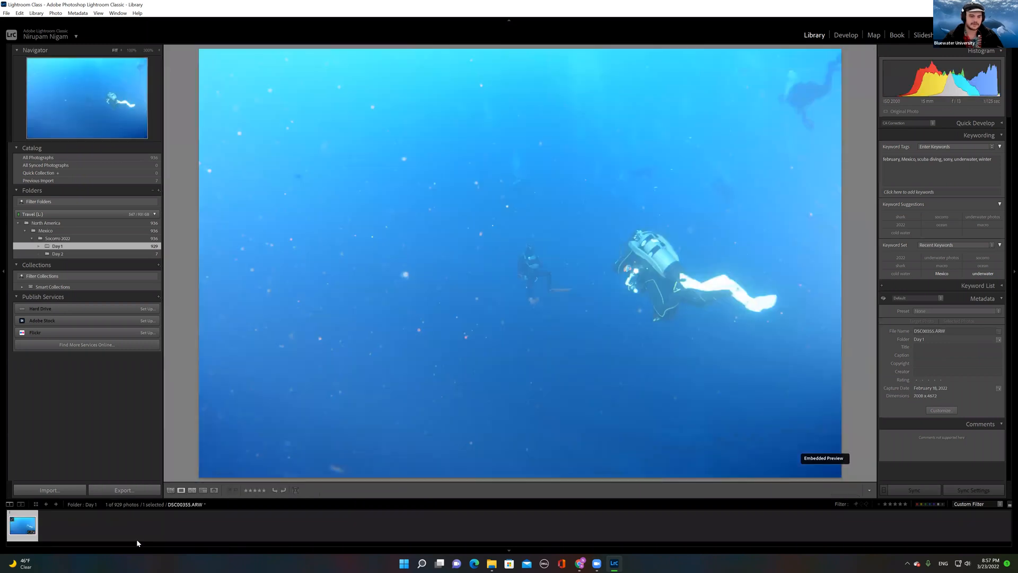
click(170, 490)
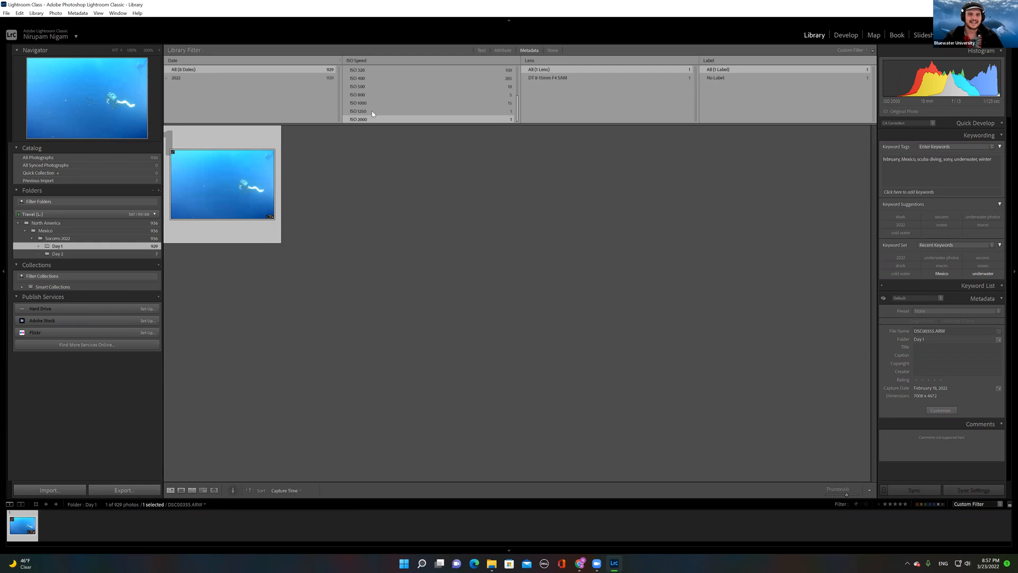
Step: Filter the photos by ISO 1000, open the first one enlarged, and step through to the fourth photo
click(371, 104)
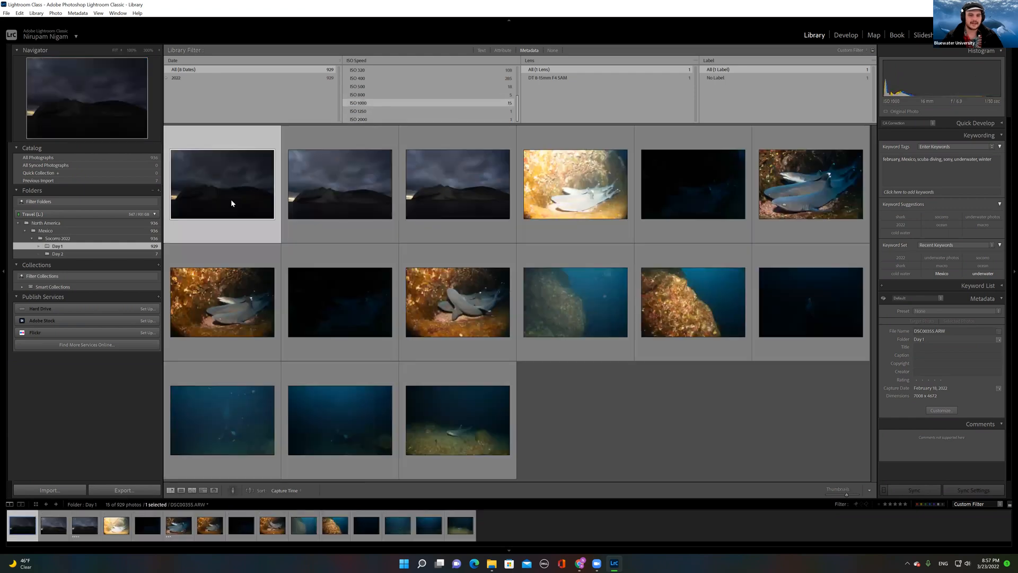
double_click(230, 186)
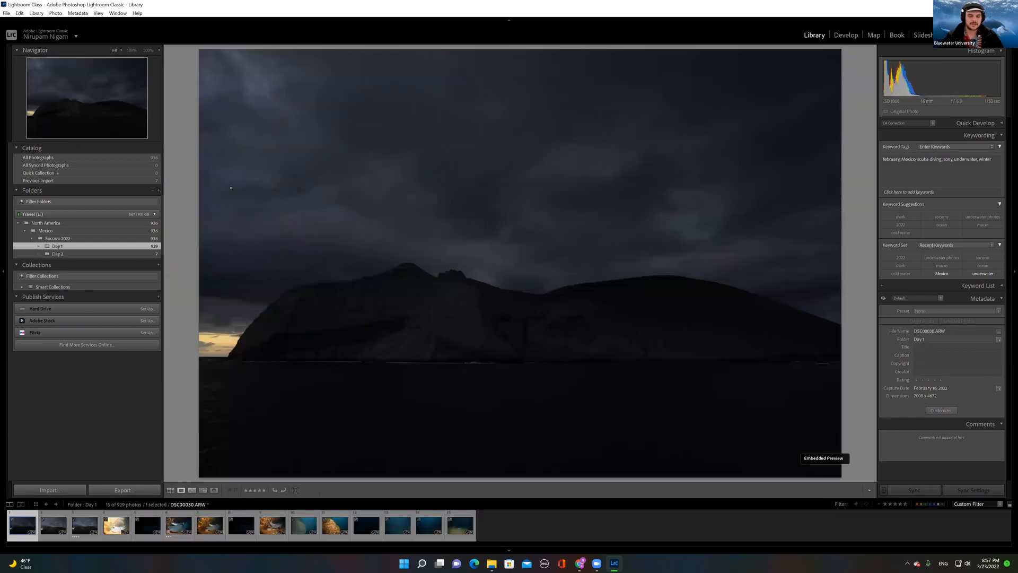
key(Right)
key(Right)
key(Right)
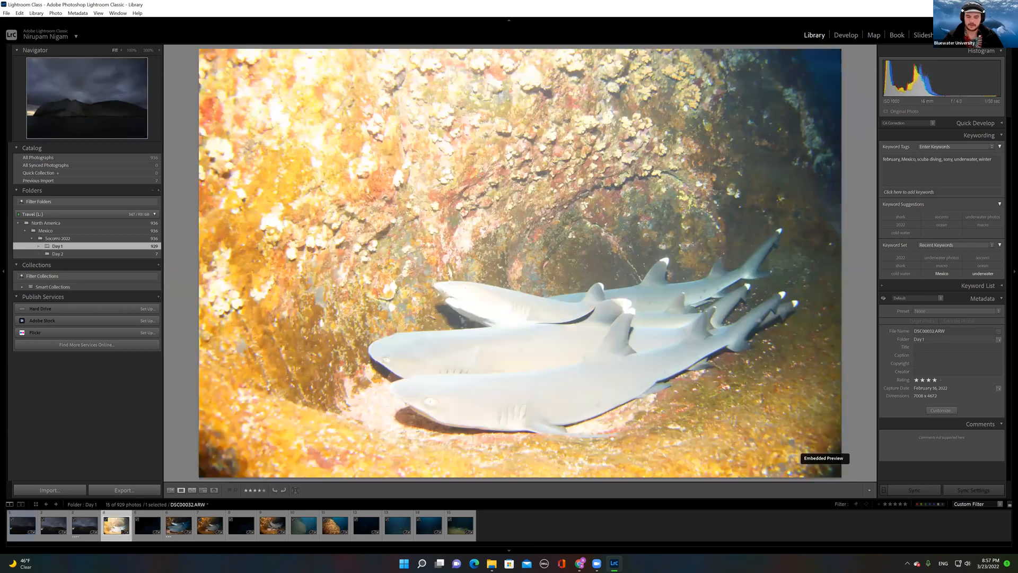
Step: Open the previous island photo in Develop, raise its Exposure to +2.60, inspect it enlarged, and return to the grid
key(Left)
click(847, 36)
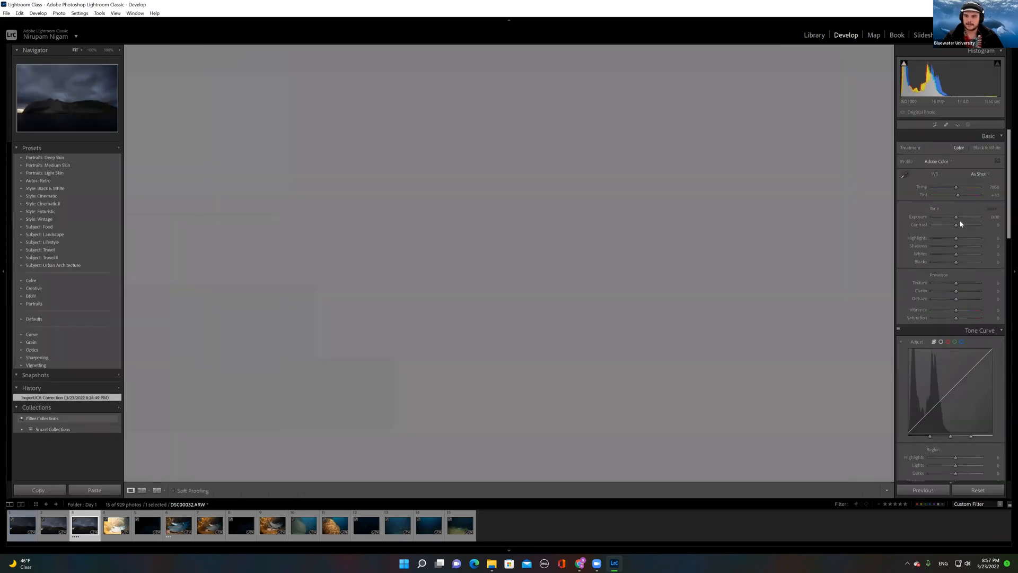
drag(957, 217, 967, 218)
drag(649, 198, 381, 189)
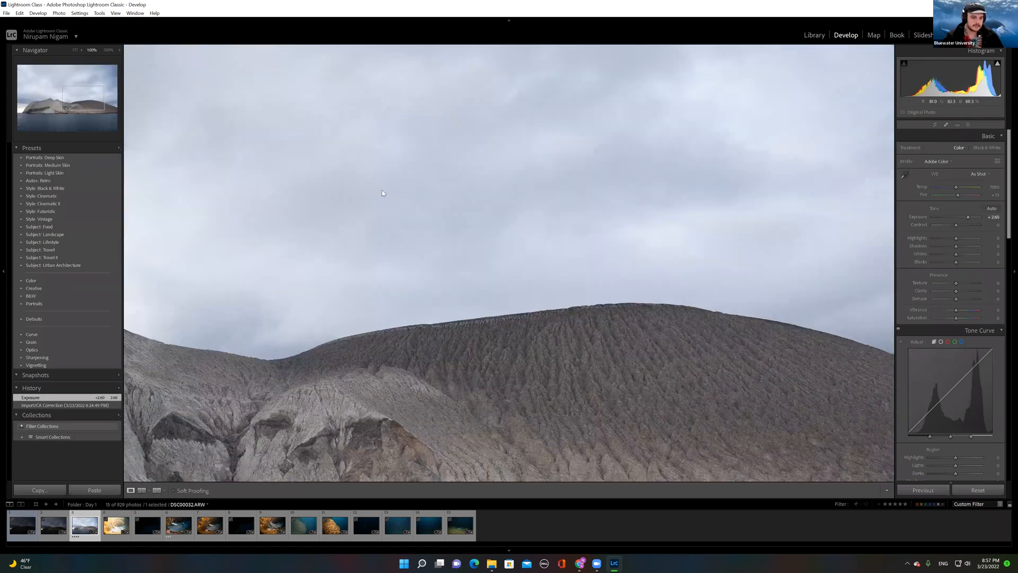
key(g)
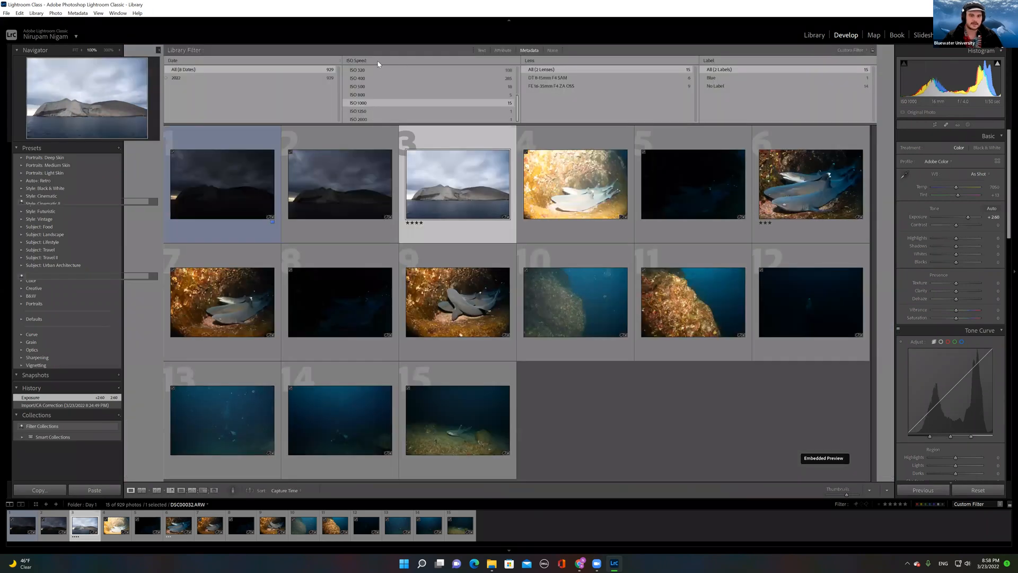
Step: Change the ISO Speed column to Date and filter the Day 1 photos by Monday the 21st in the first Date column
click(378, 61)
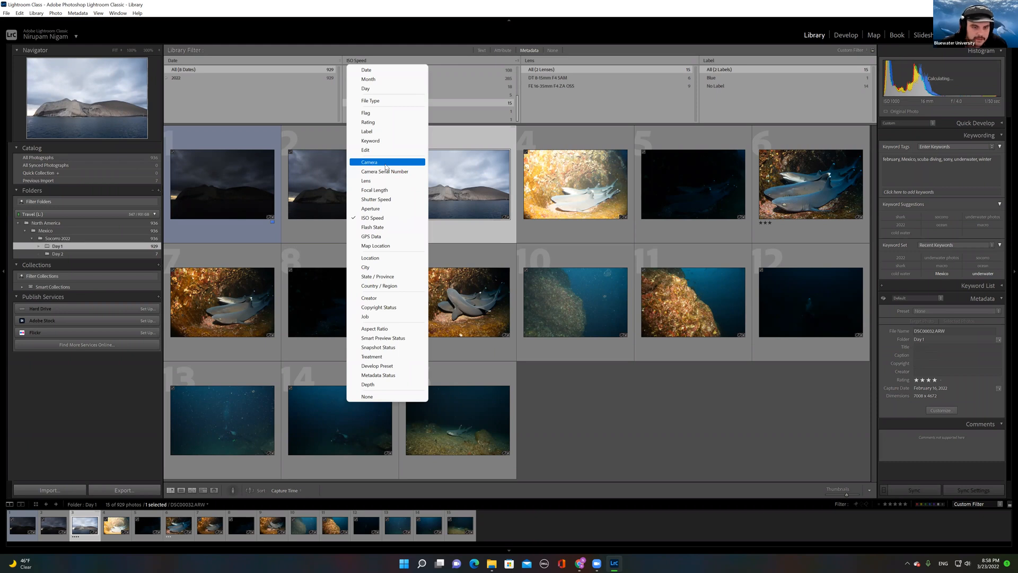
click(379, 69)
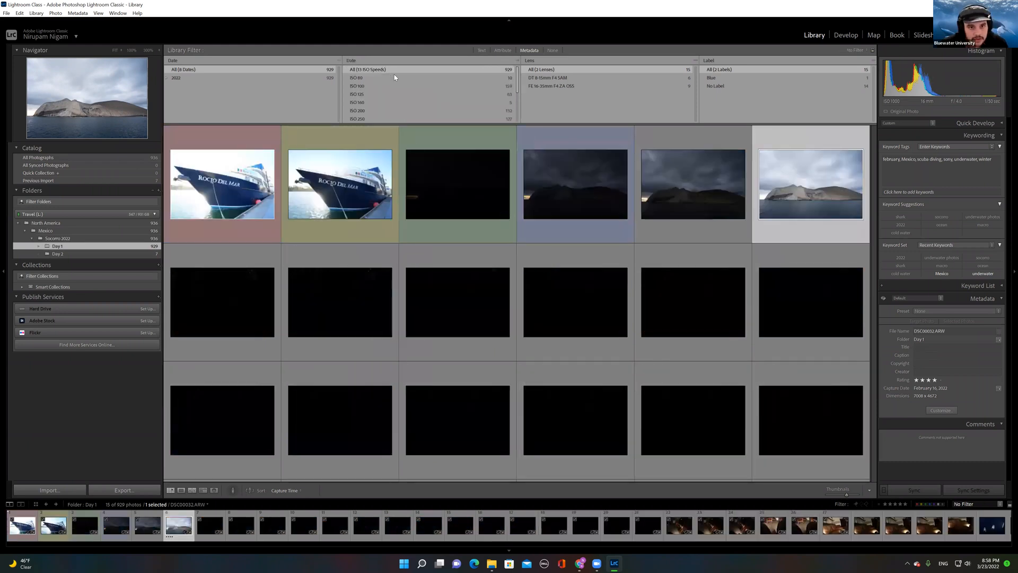
click(166, 78)
click(170, 86)
scroll(187, 101, down, 2)
click(184, 112)
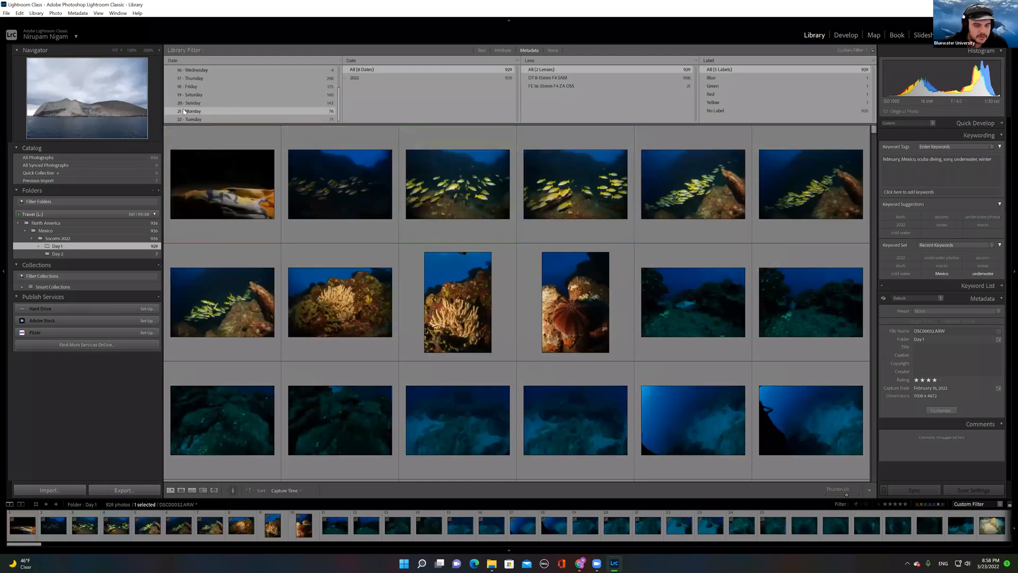
Step: Browse the photos from Monday the 21st, filter by Tuesday the 22nd instead, and look through that day's photos
scroll(479, 316, down, 10)
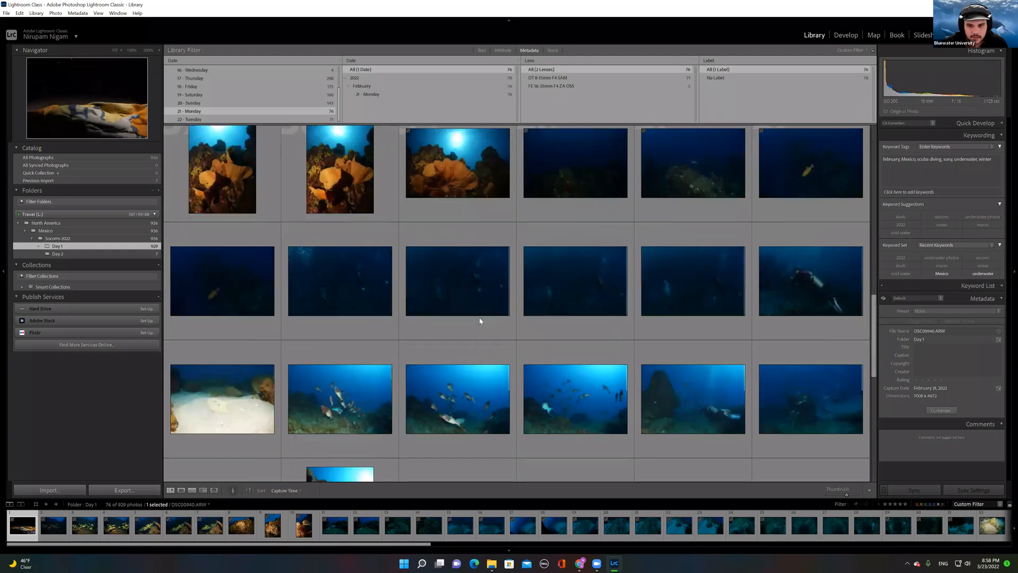
click(479, 326)
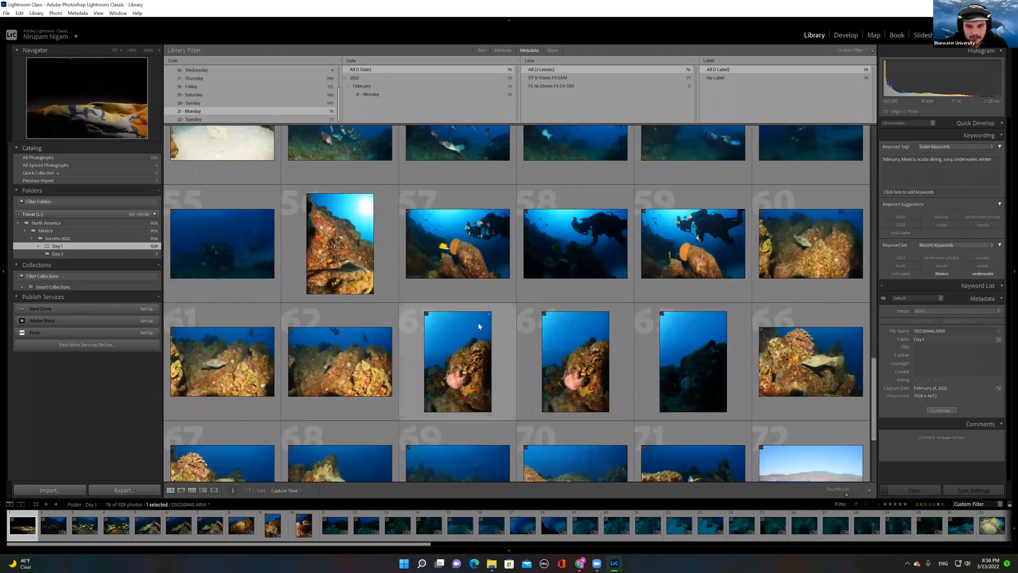
click(211, 121)
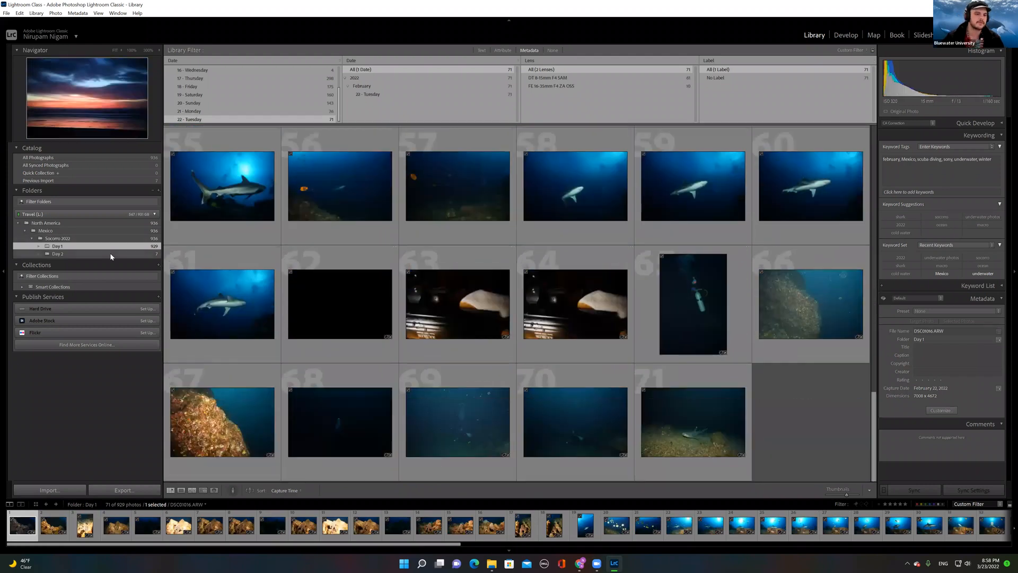
scroll(667, 409, up, 10)
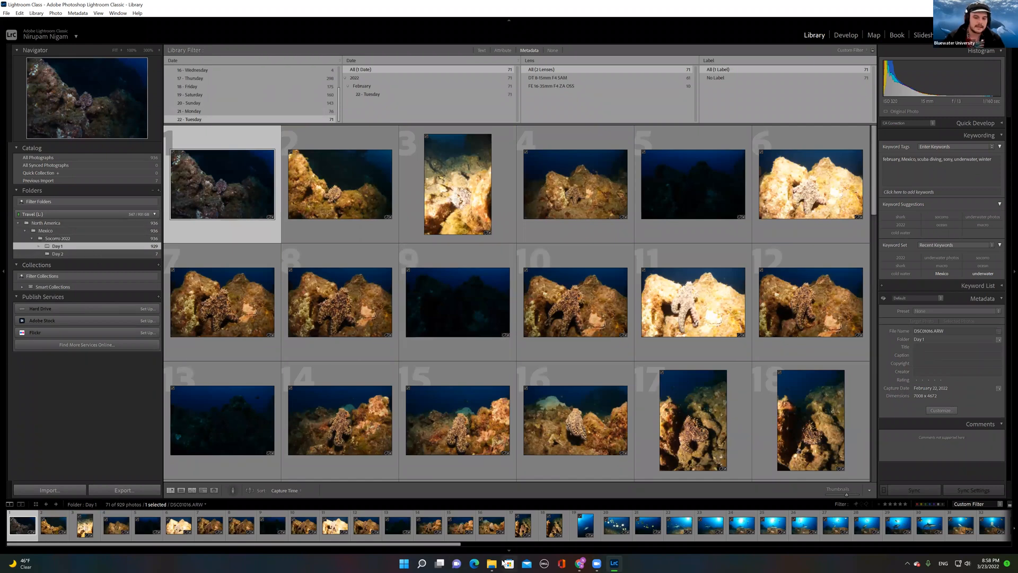
Step: Switch to File Explorer to view the North America folder and return to Lightroom Classic
mouse_move(497, 563)
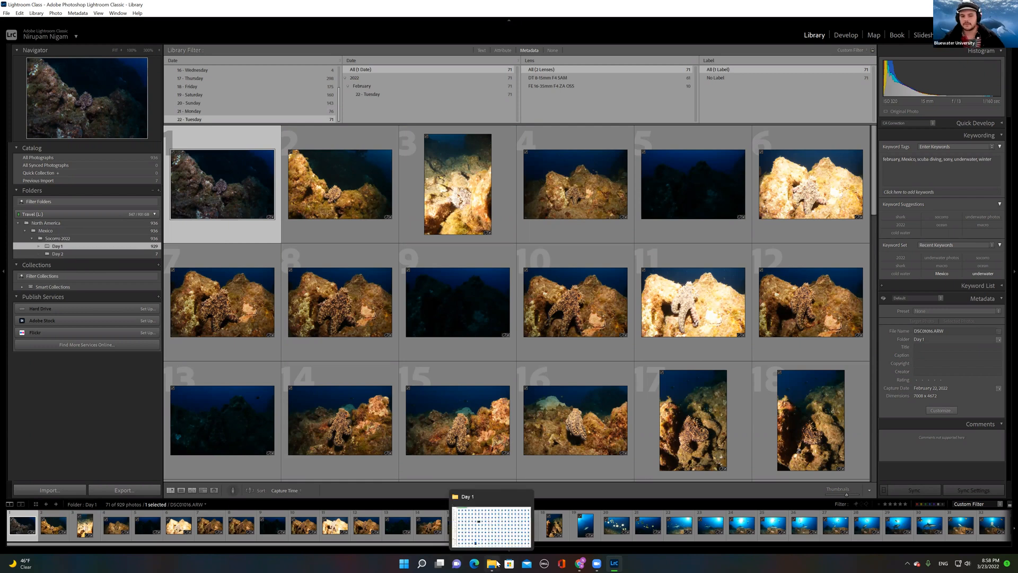
click(497, 563)
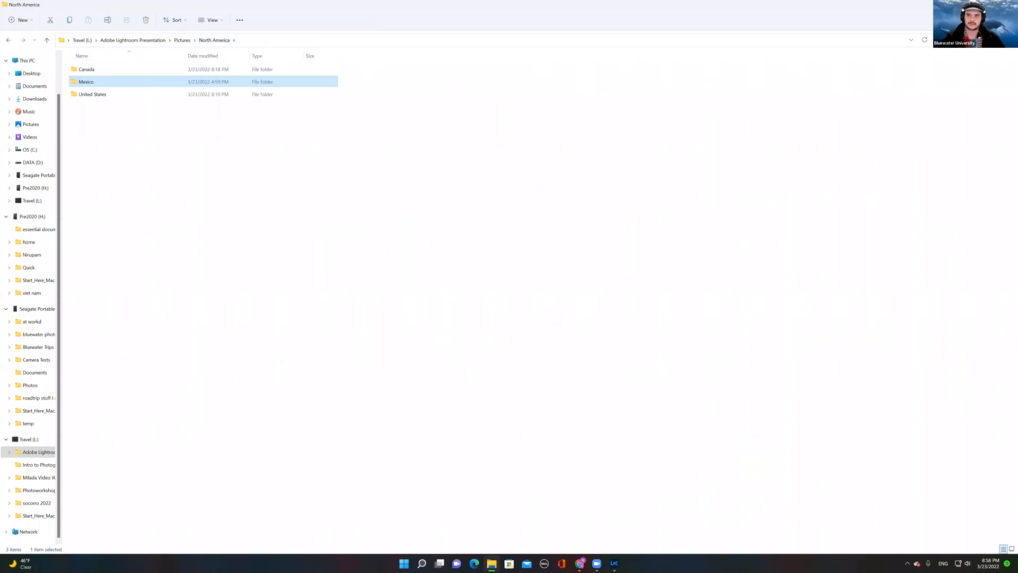
key(alt+Tab)
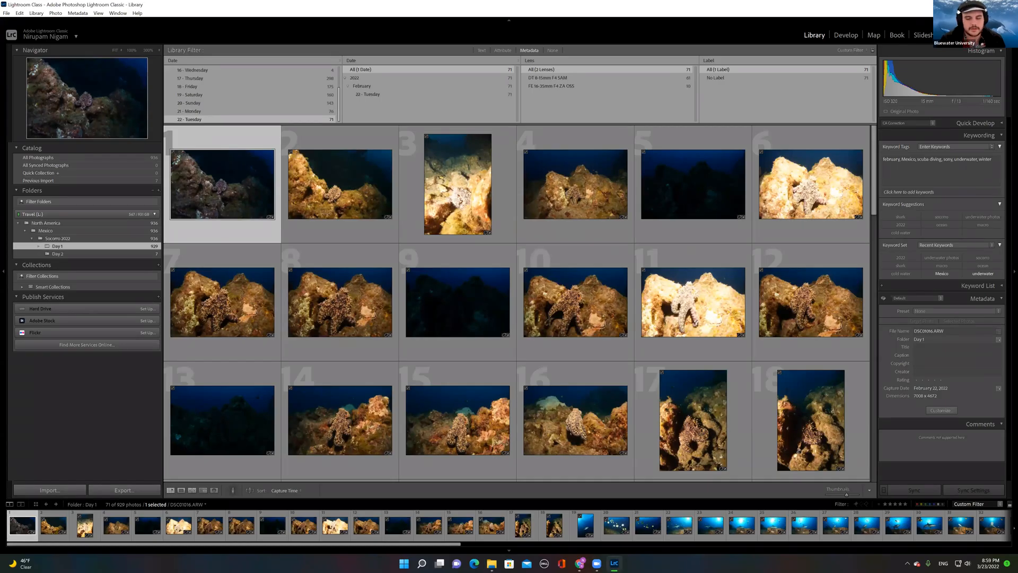
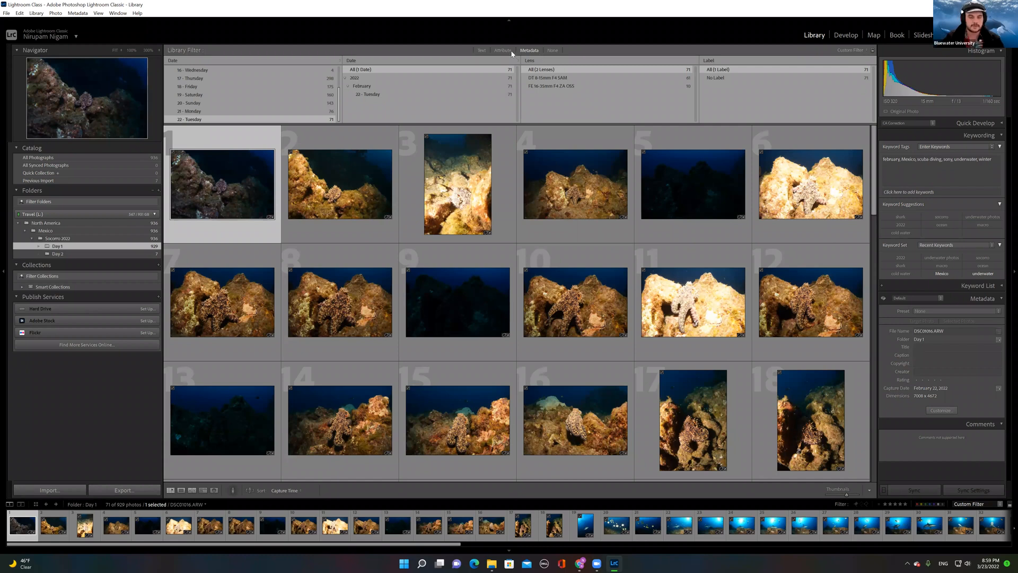
Step: Turn off the metadata filter and use the attribute filter to show only five-star photos
scroll(615, 336, down, 10)
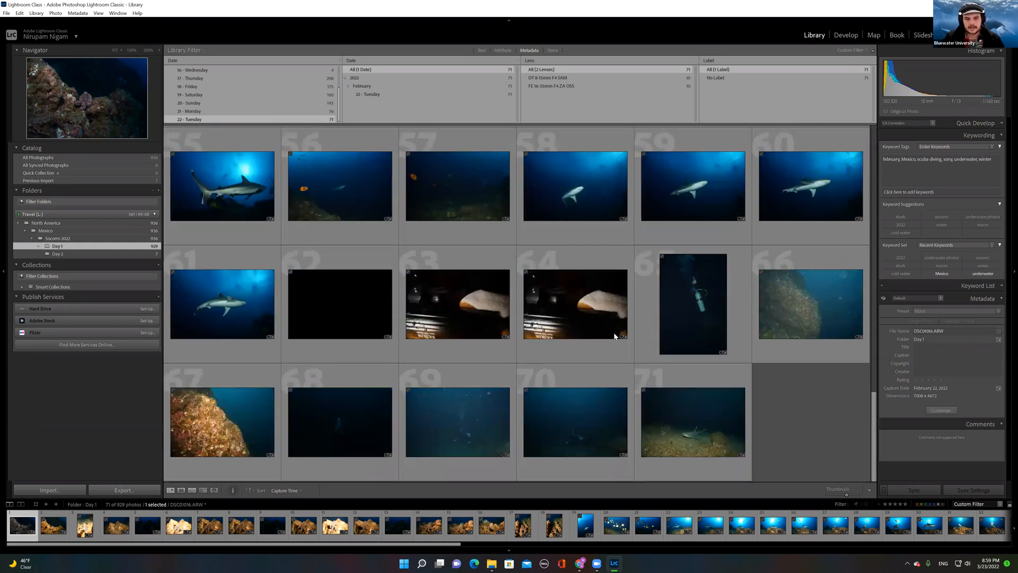
scroll(614, 336, up, 10)
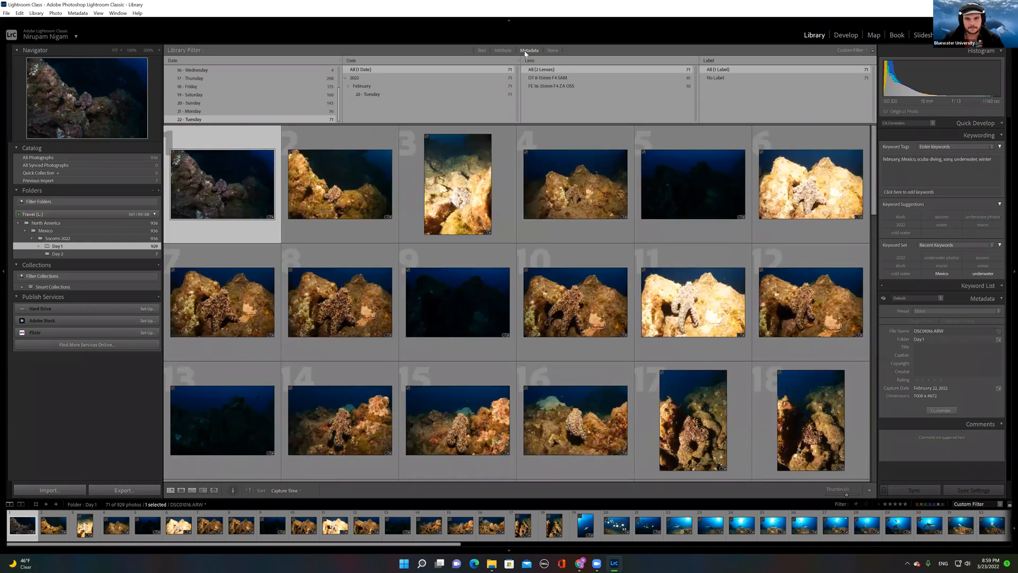
click(525, 51)
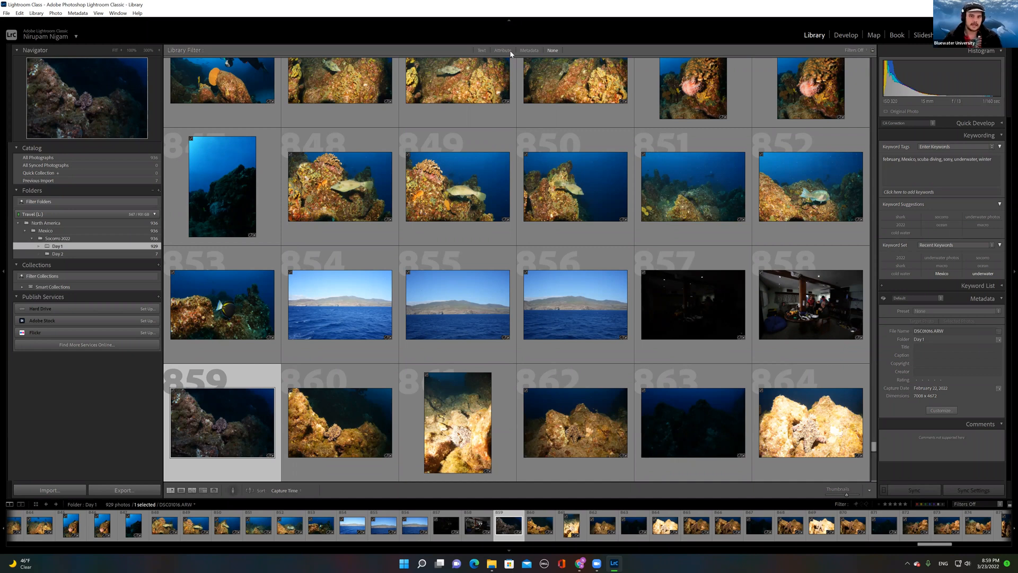
click(505, 50)
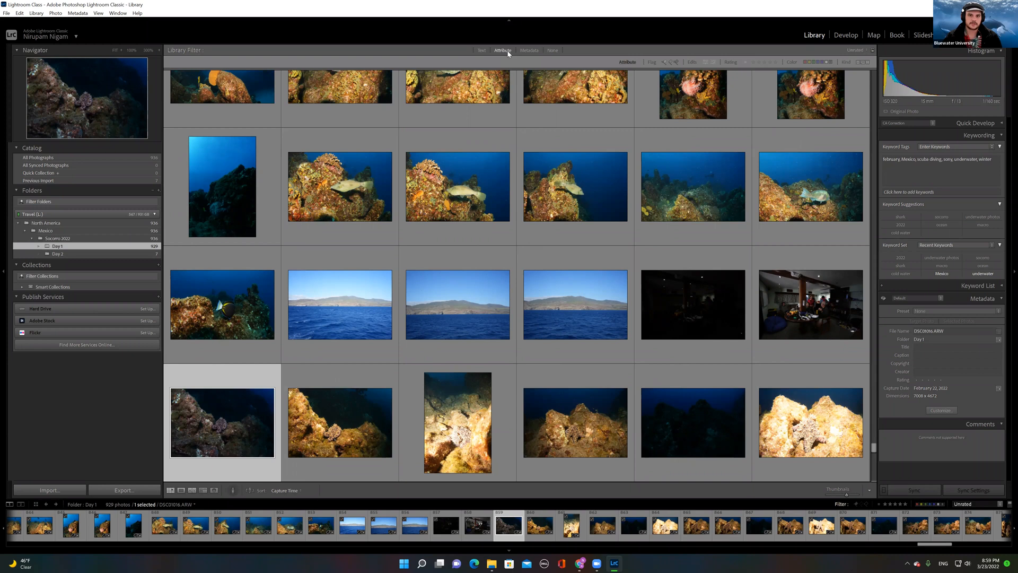
click(778, 63)
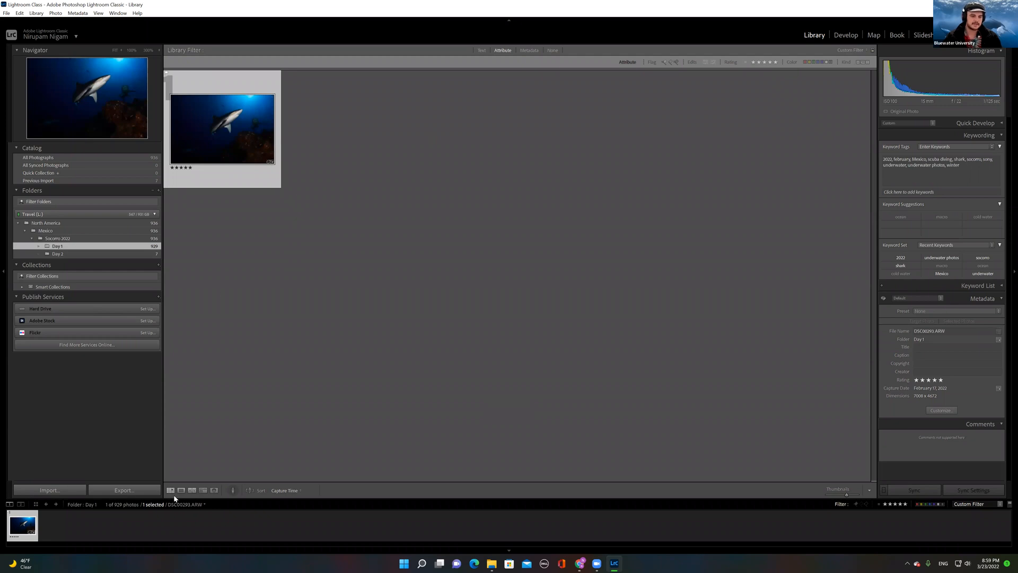
Step: Filter by unrated photos and give the shark photo numbered 202 in the grid a five-star rating
click(774, 63)
scroll(567, 275, down, 5)
scroll(568, 272, down, 20)
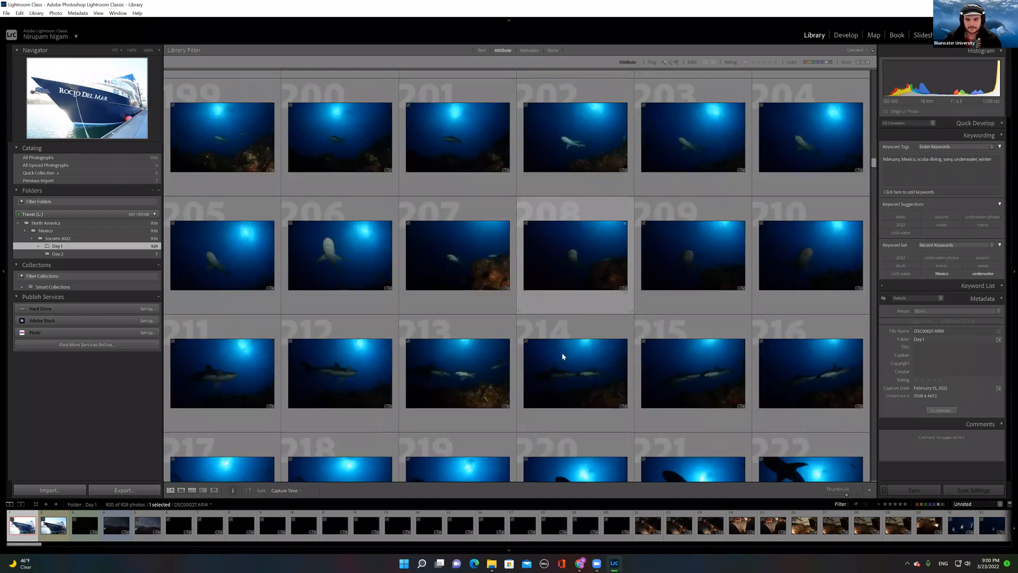
click(586, 147)
key(4)
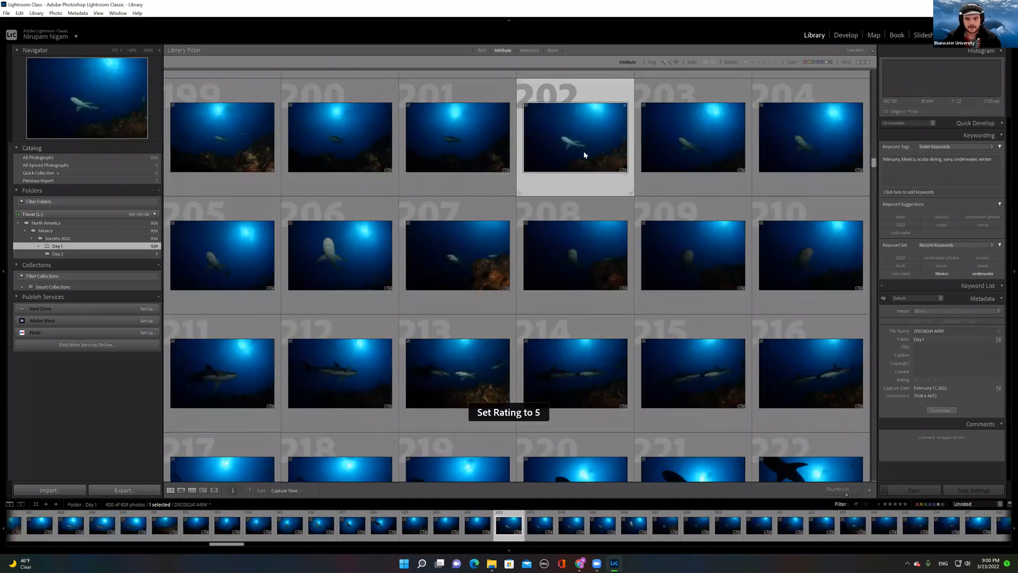
Step: Rate the shark photo numbered 249 in the grid five stars and filter the folder by five-star photos again
scroll(573, 230, down, 4)
scroll(575, 230, down, 4)
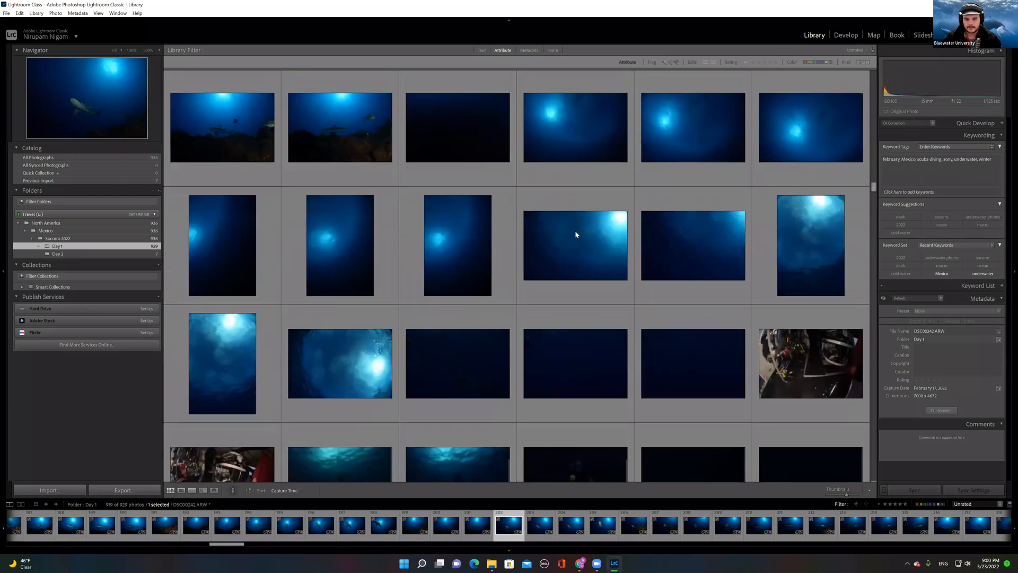
scroll(553, 228, up, 1)
click(453, 144)
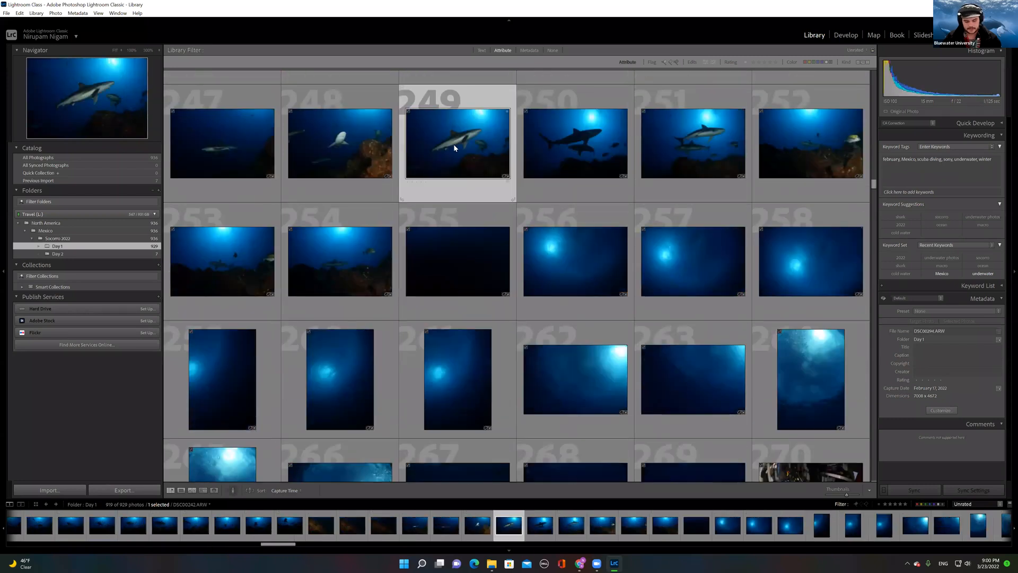
key(4)
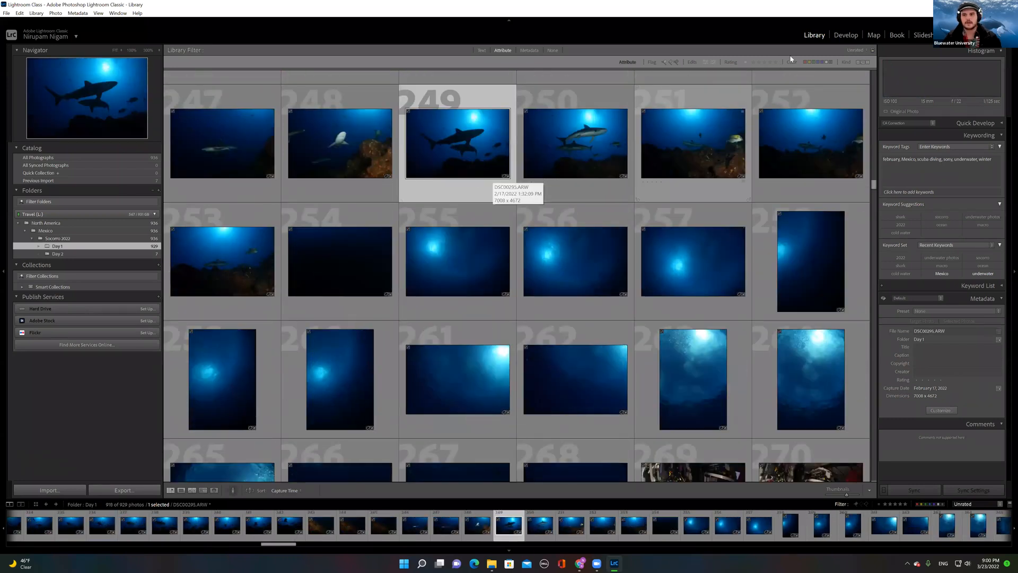
click(776, 62)
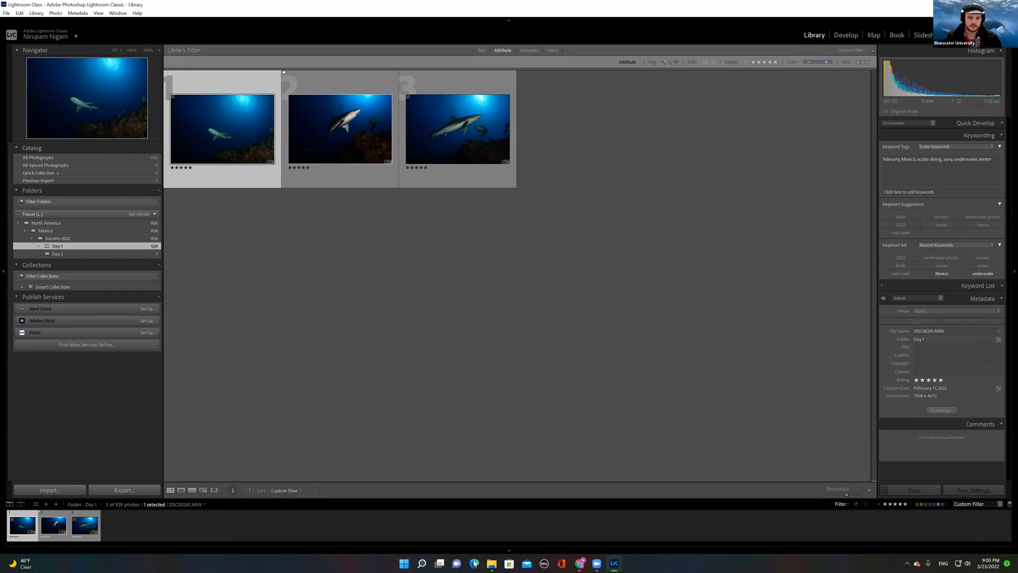
Step: Switch to File Explorer, browse through Mexico and Socorro 2022 to the Day 1 files, and return to Lightroom Classic
click(492, 563)
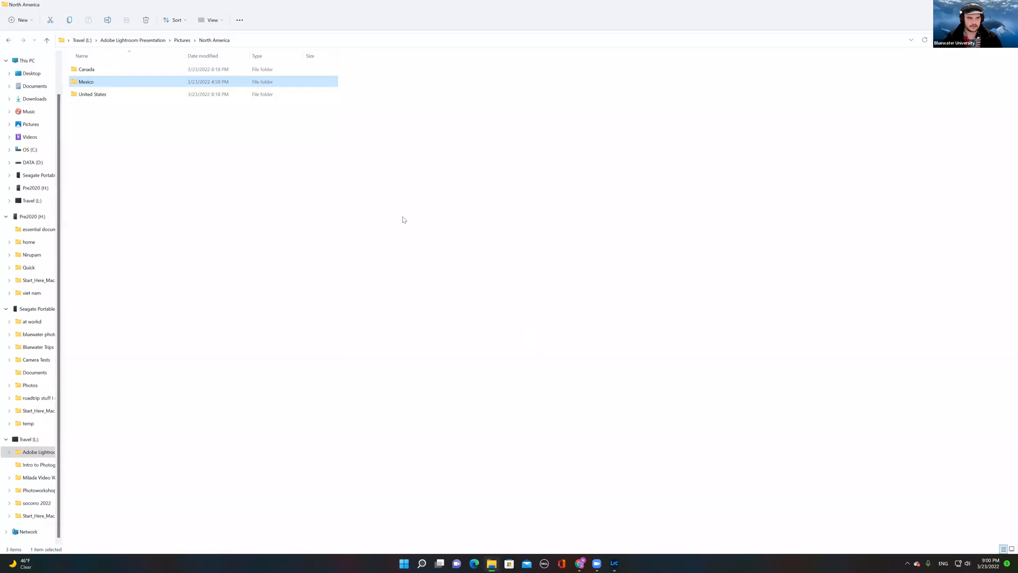
double_click(107, 83)
double_click(104, 70)
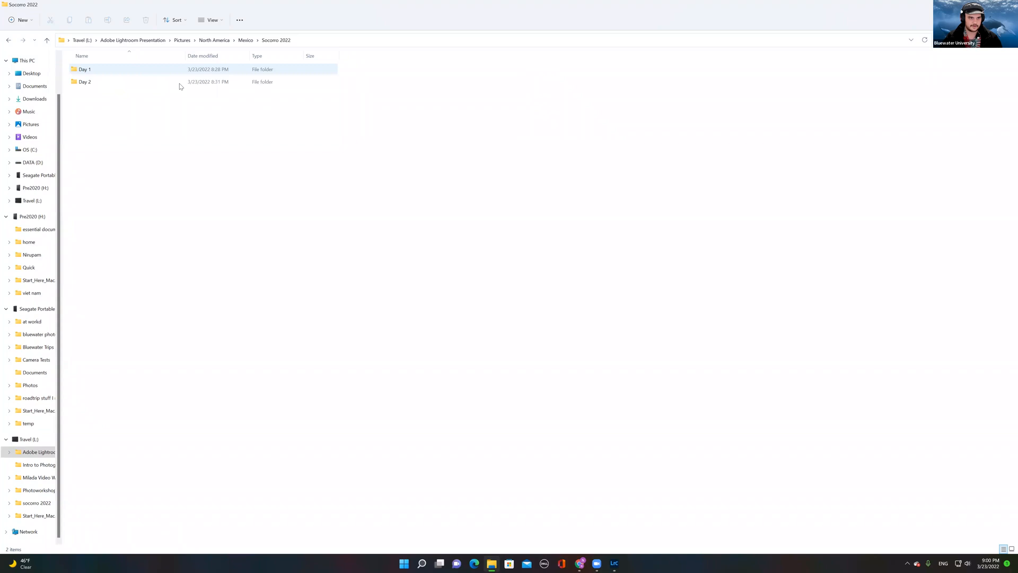
double_click(158, 68)
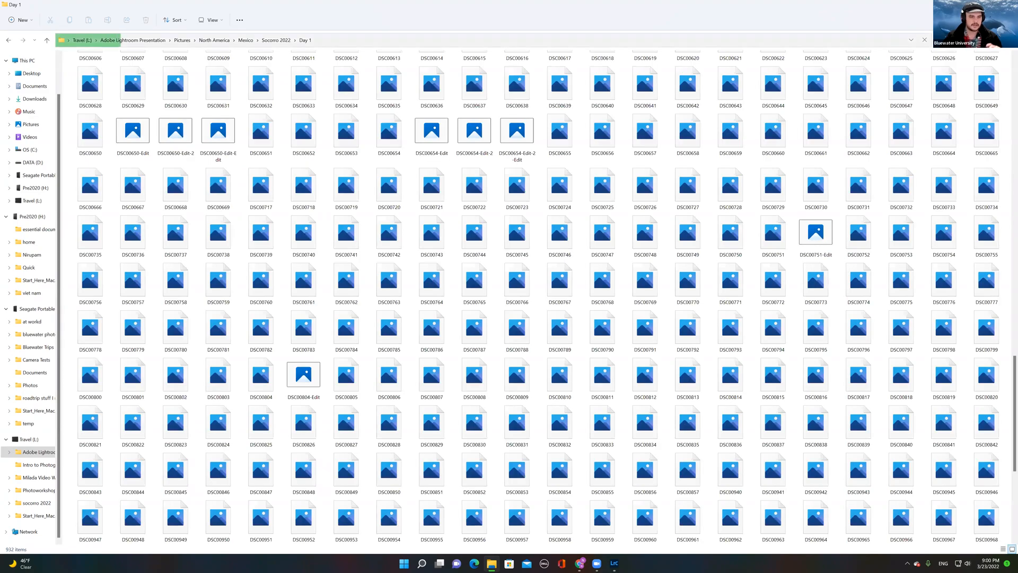
click(957, 5)
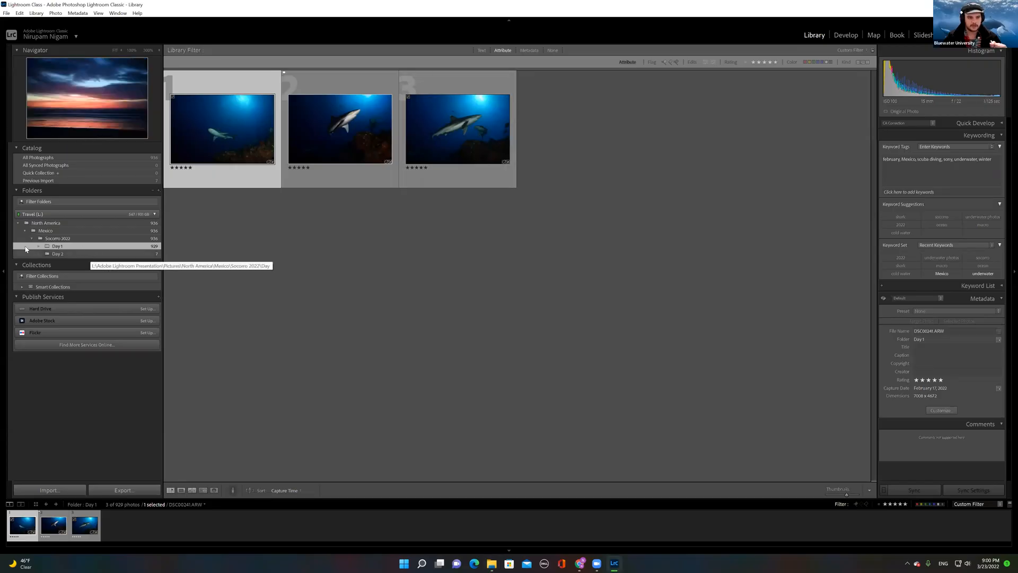
Step: Create a folder named "Edited Photos" inside the Socorro 2022 folder
click(54, 239)
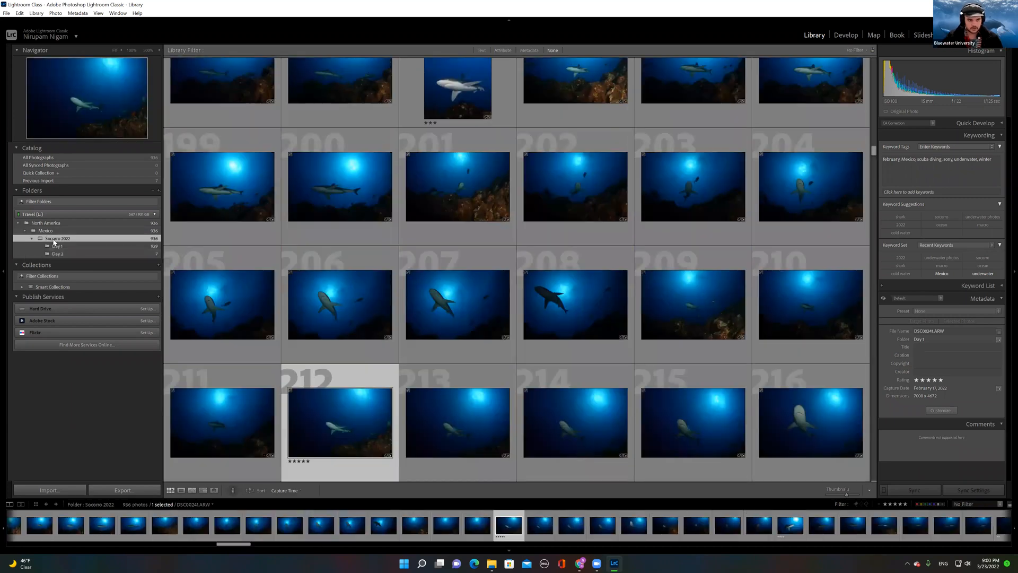
right_click(54, 242)
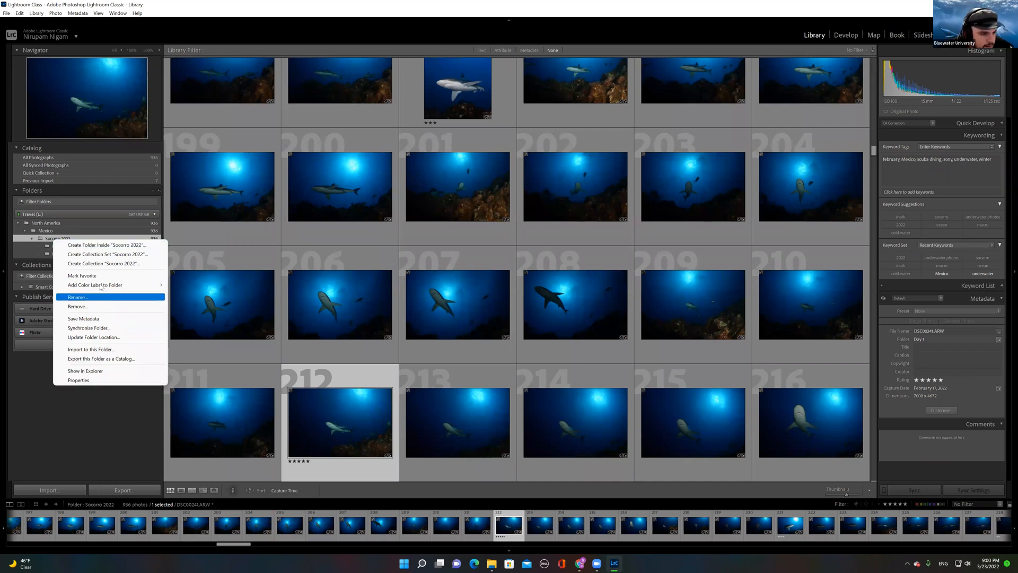
click(106, 245)
text(Edited)
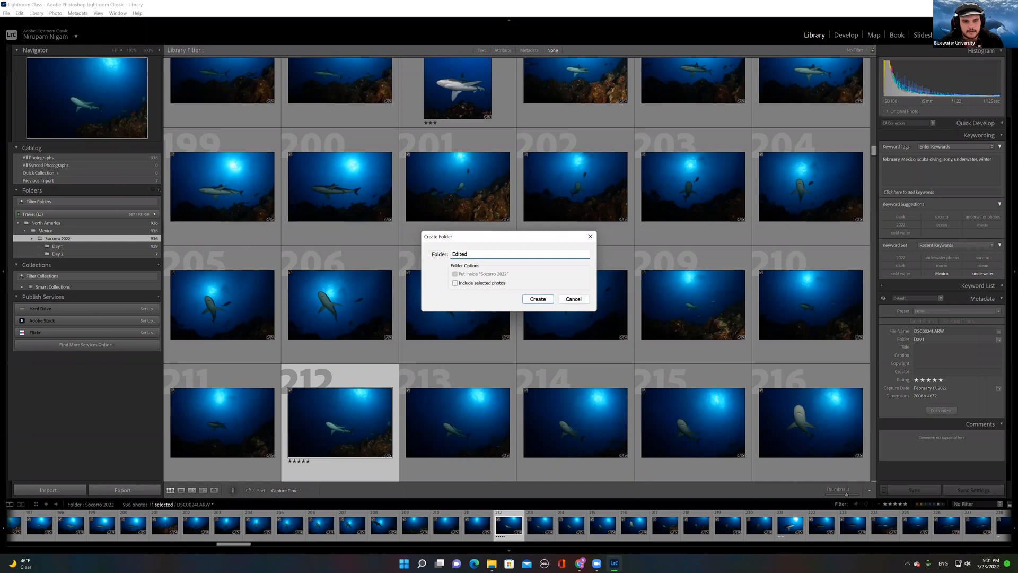
text( Photos)
click(535, 300)
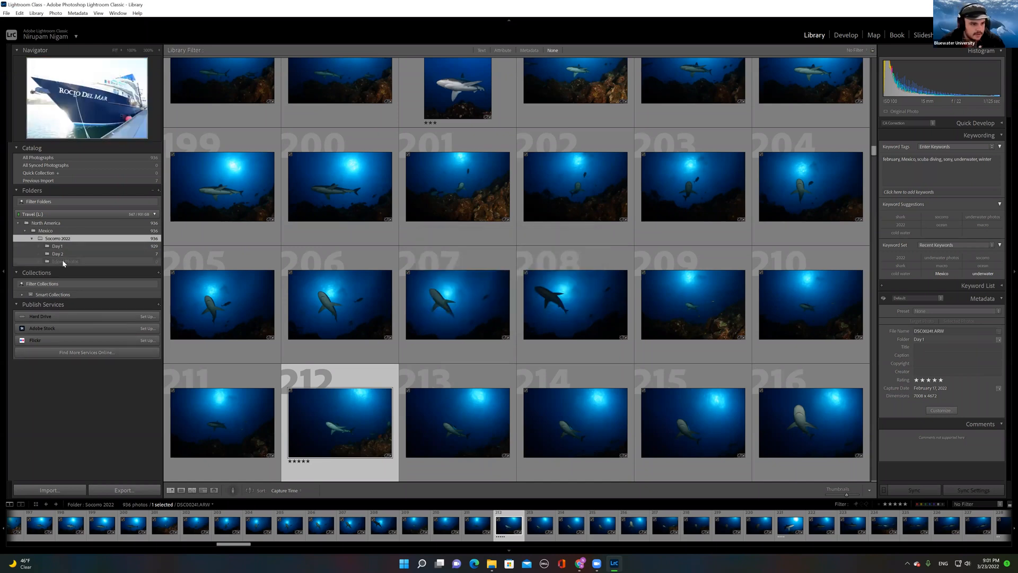
Step: Select the Edited Photos folder, then switch to File Explorer and show the contents of the Socorro 2022 folder
click(63, 261)
click(501, 563)
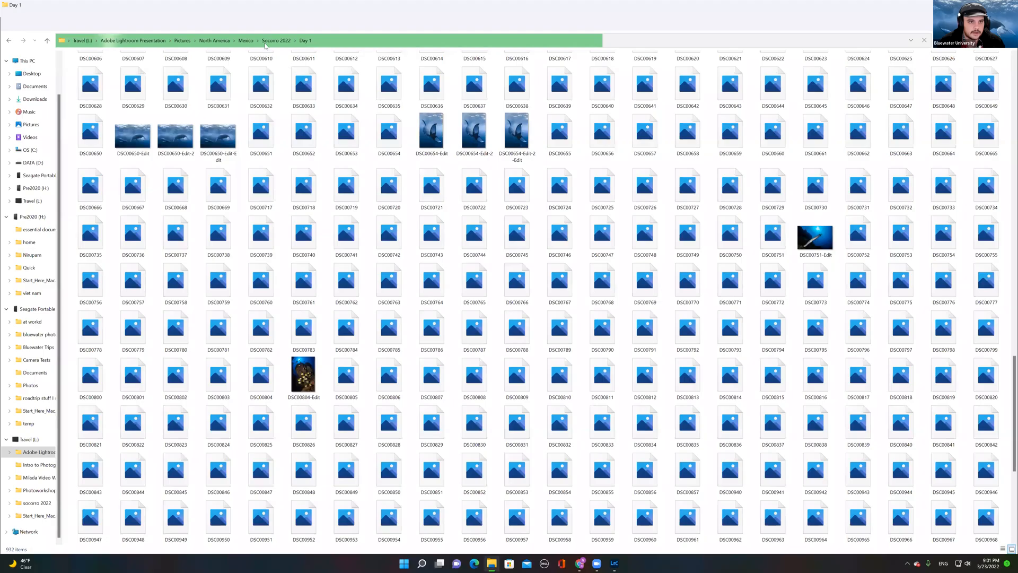
click(266, 45)
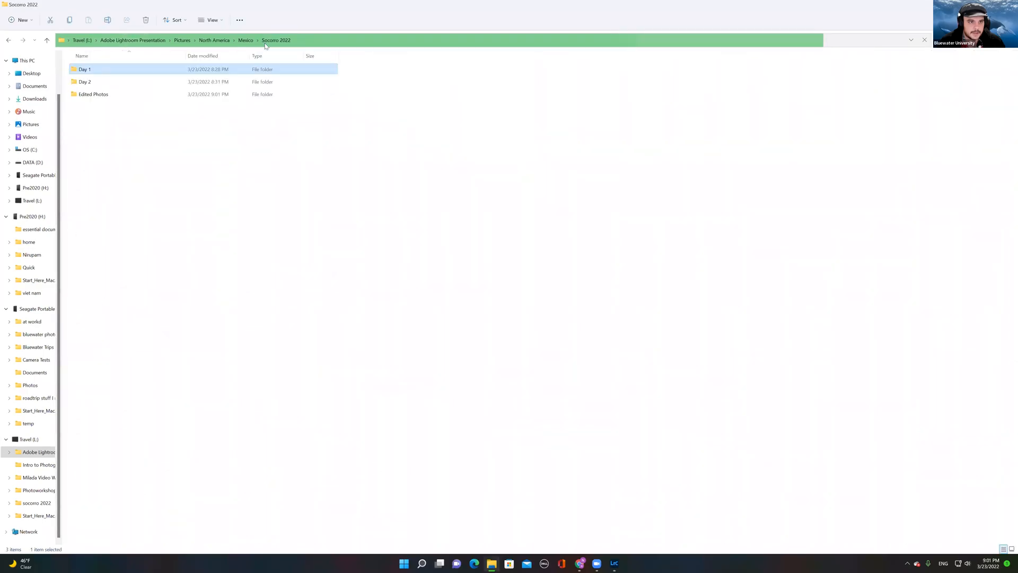
Step: Look inside the Edited Photos folder, go back to Socorro 2022, and switch to Lightroom Classic
double_click(82, 95)
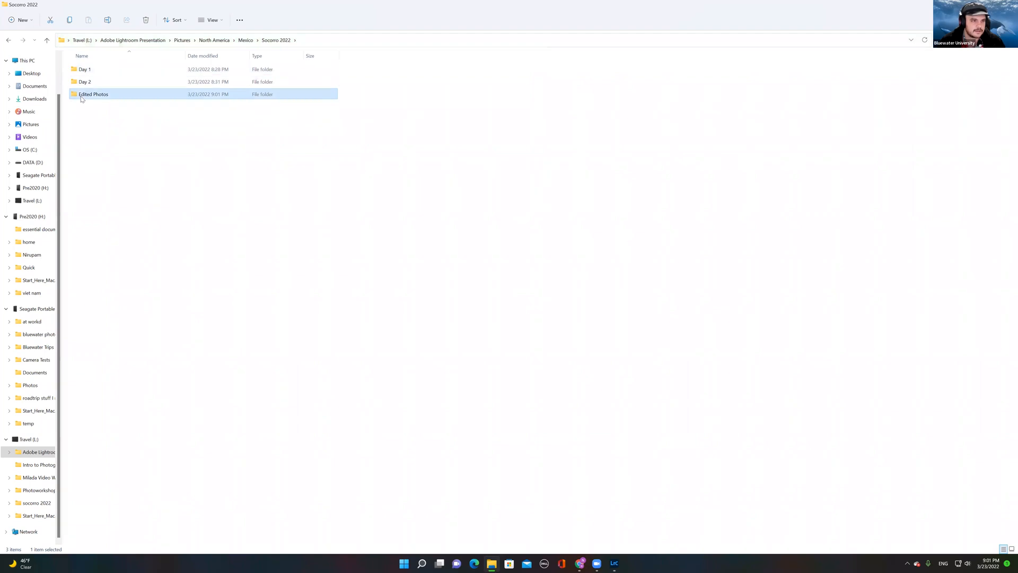
click(8, 40)
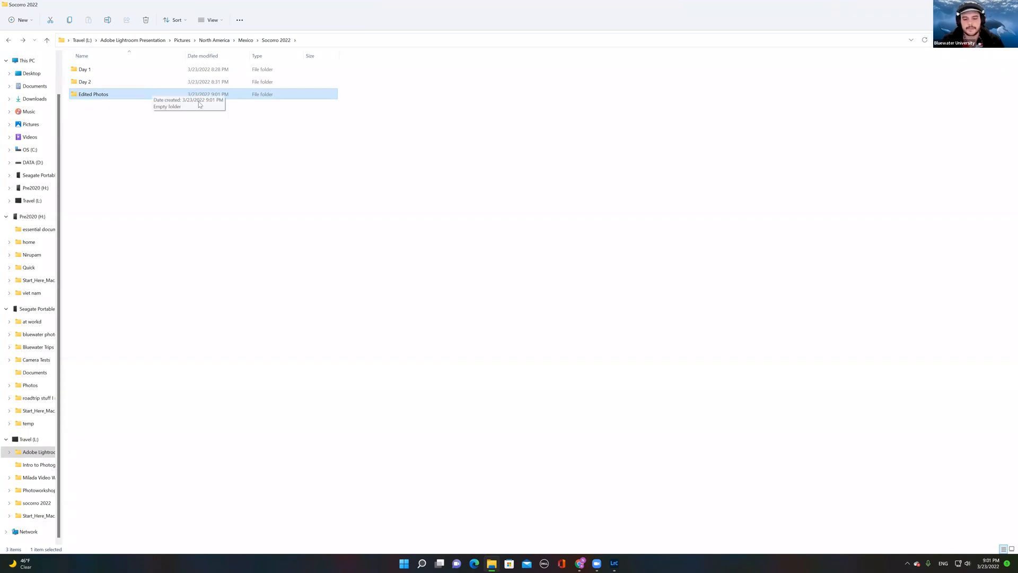
click(614, 563)
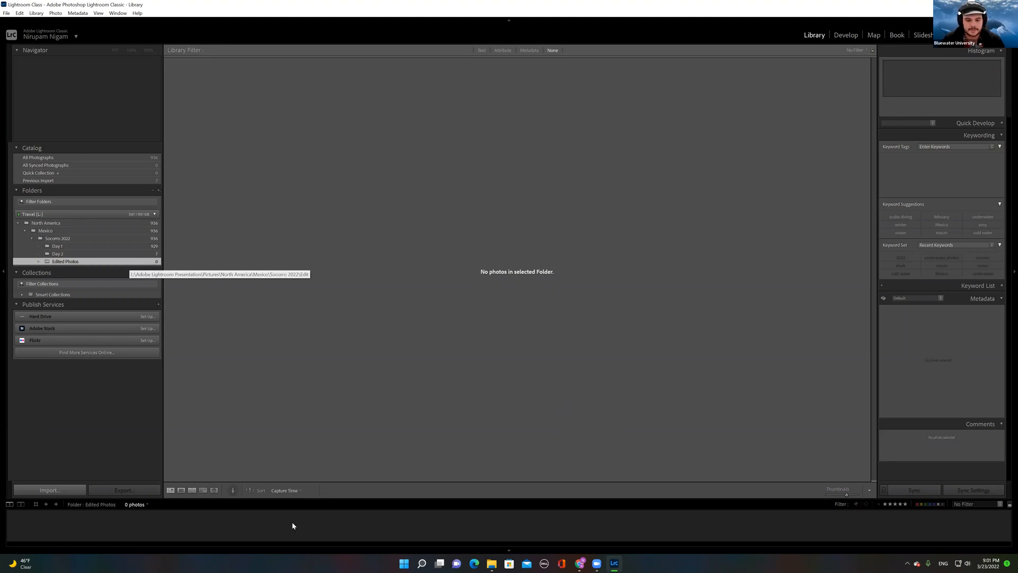
Step: Switch to File Explorer, rename the Socorro 2022 folder inside Mexico as "Socorro 2023", and return to Lightroom Classic
click(490, 563)
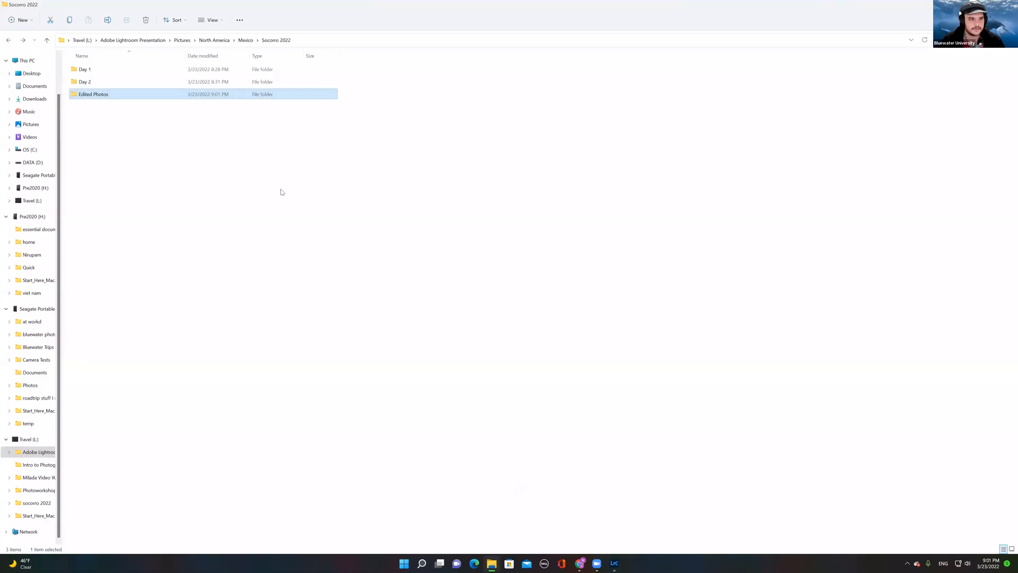
click(244, 40)
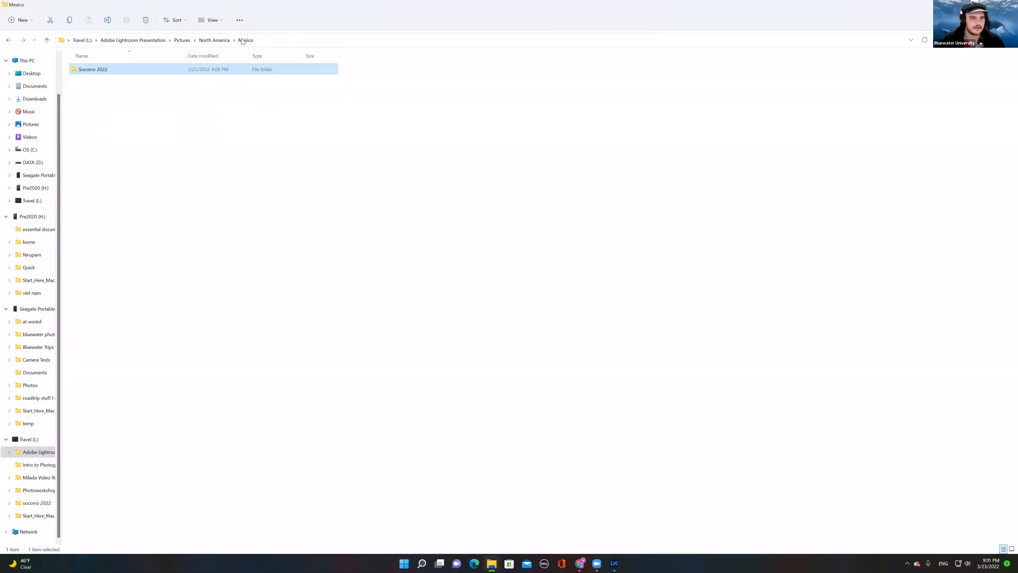
click(210, 40)
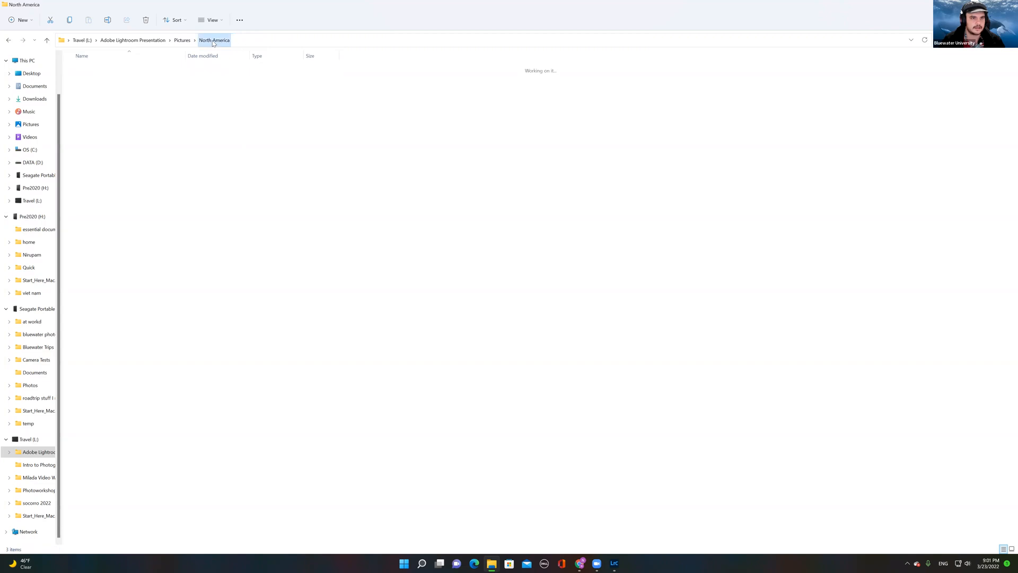
double_click(86, 82)
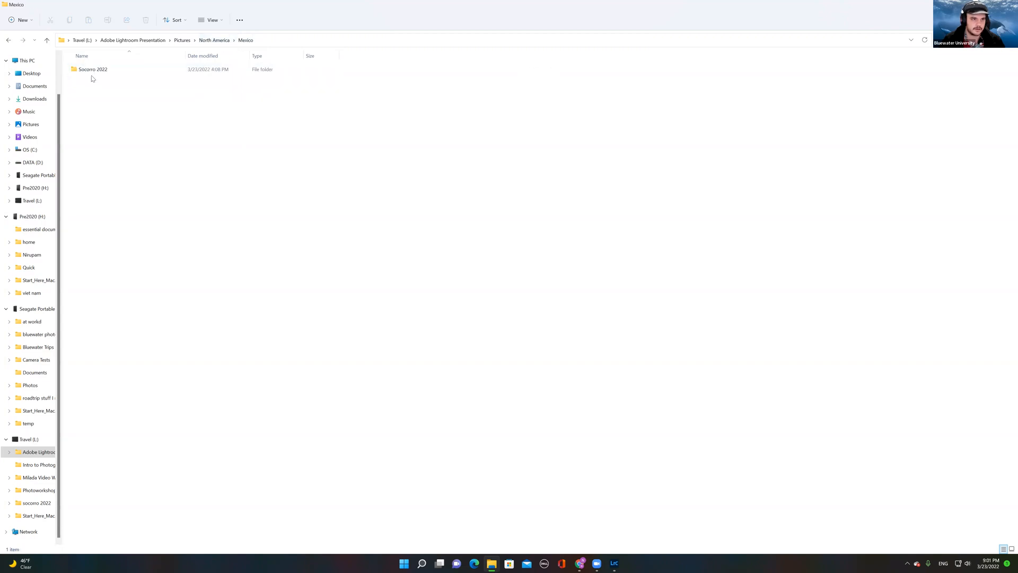
right_click(92, 74)
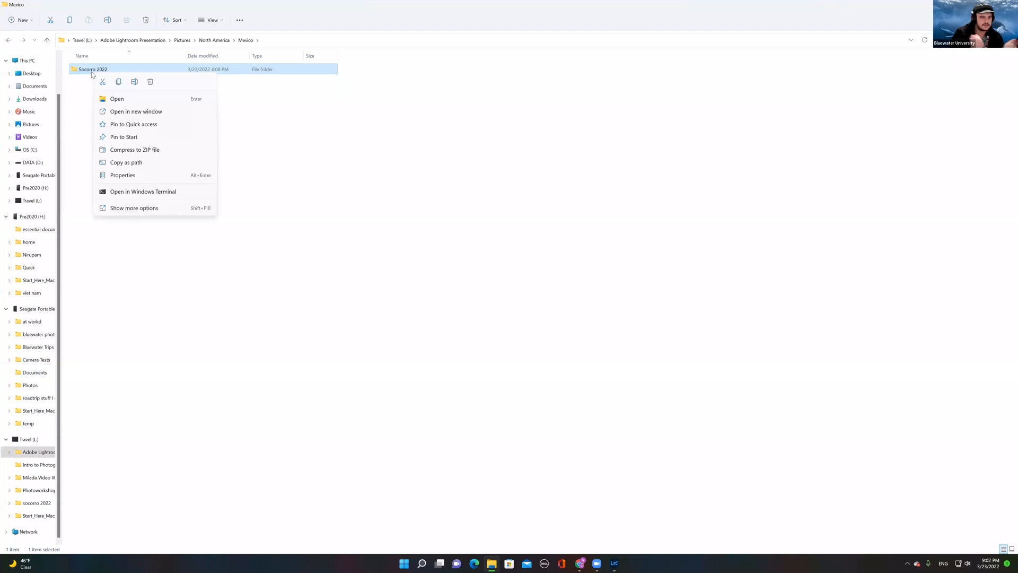
click(128, 72)
click(117, 68)
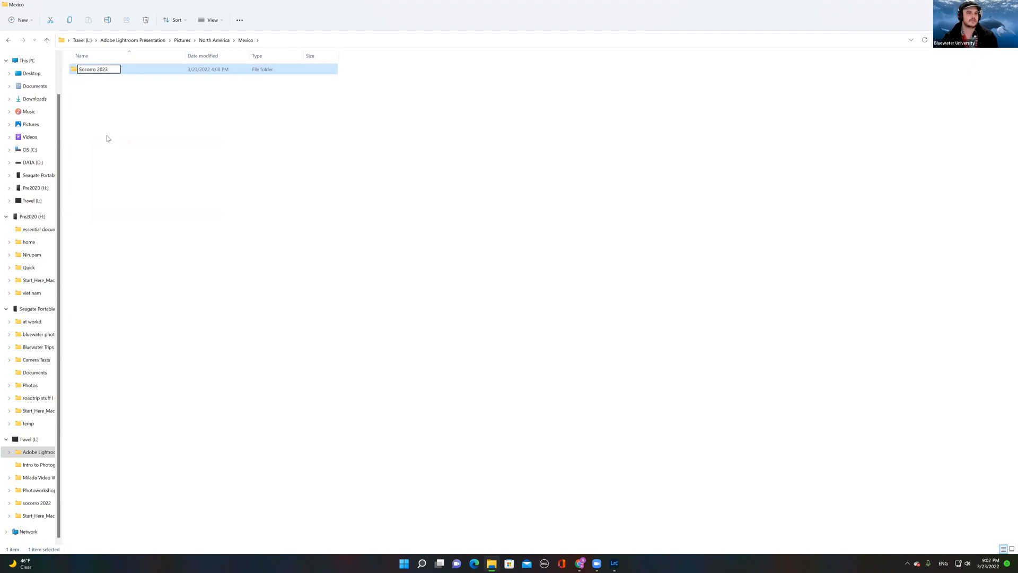
key(Return)
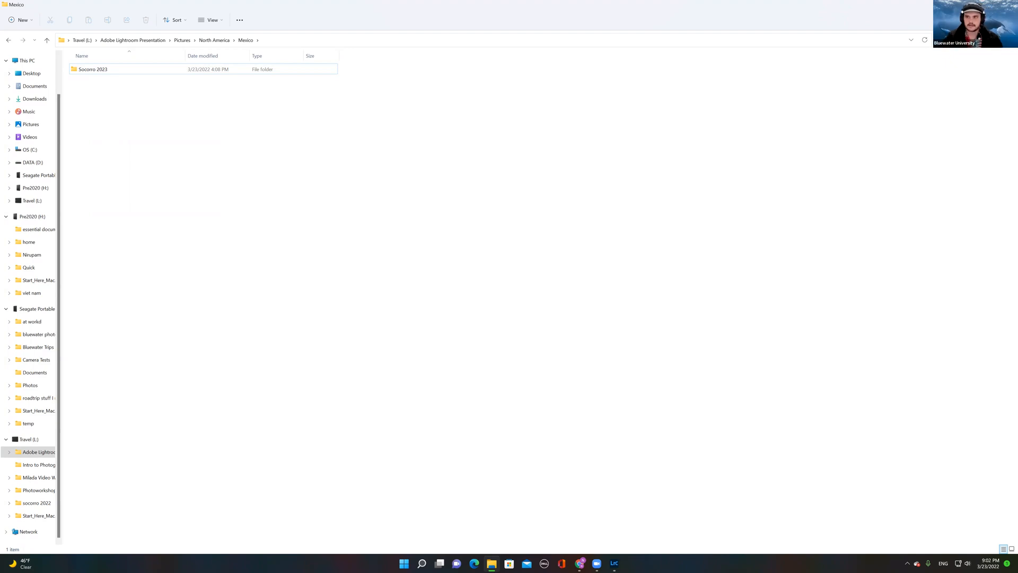
click(973, 4)
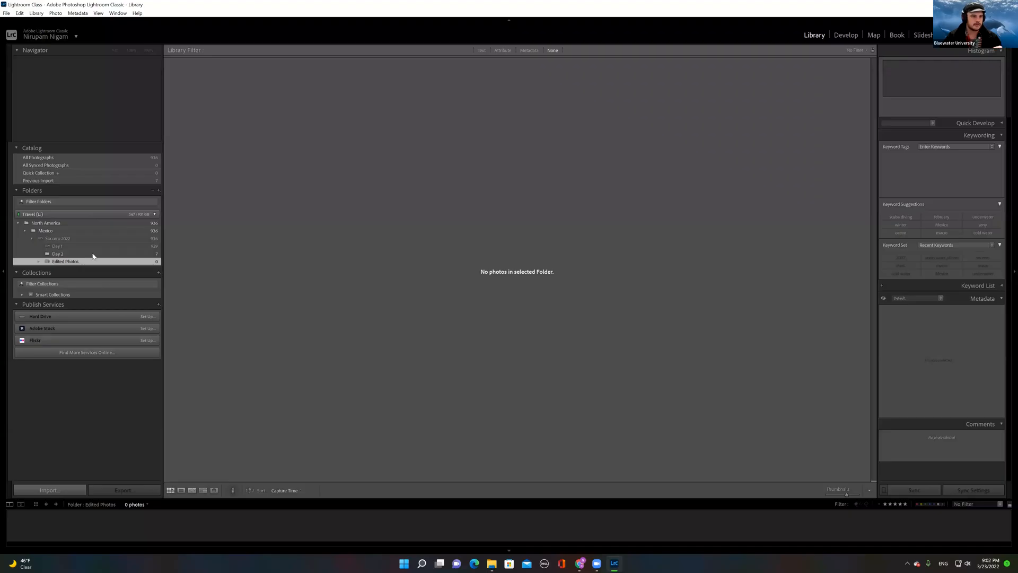
Step: Show the missing Socorro 2022 folder, view its ninth photo of the Rocio Del Mar boat in Develop, and return to the Library grid
click(47, 238)
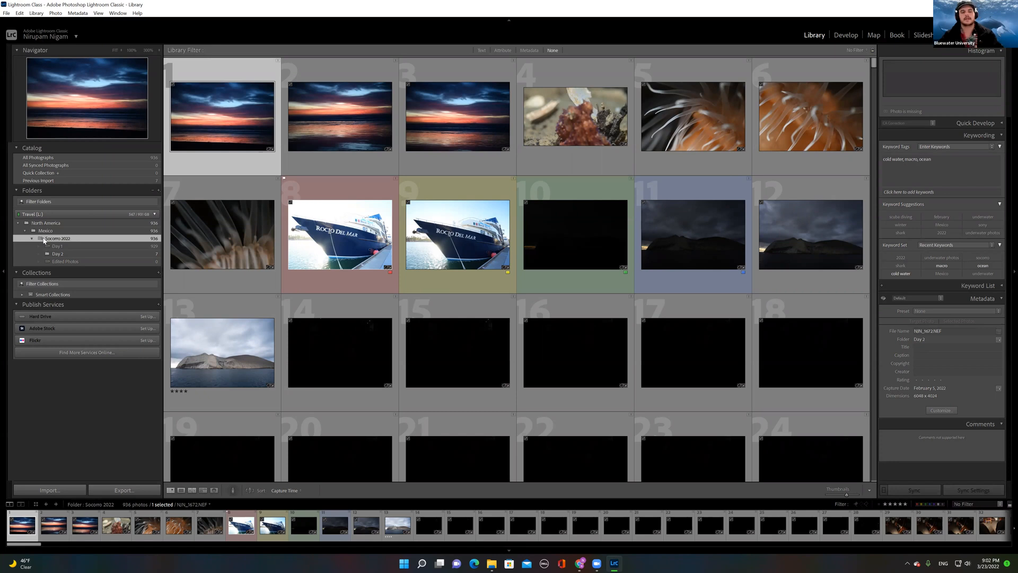
click(437, 242)
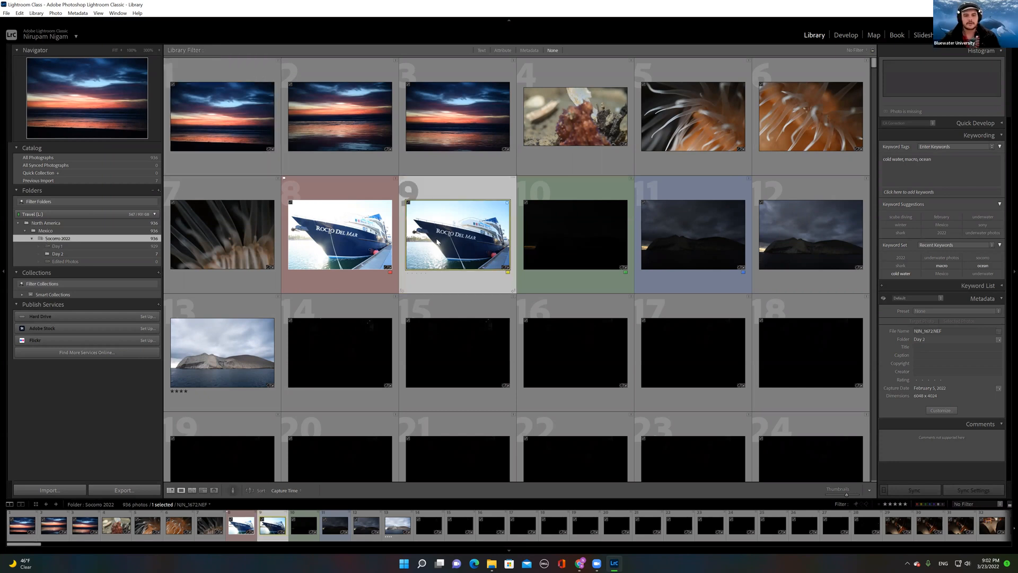
key(z)
click(575, 205)
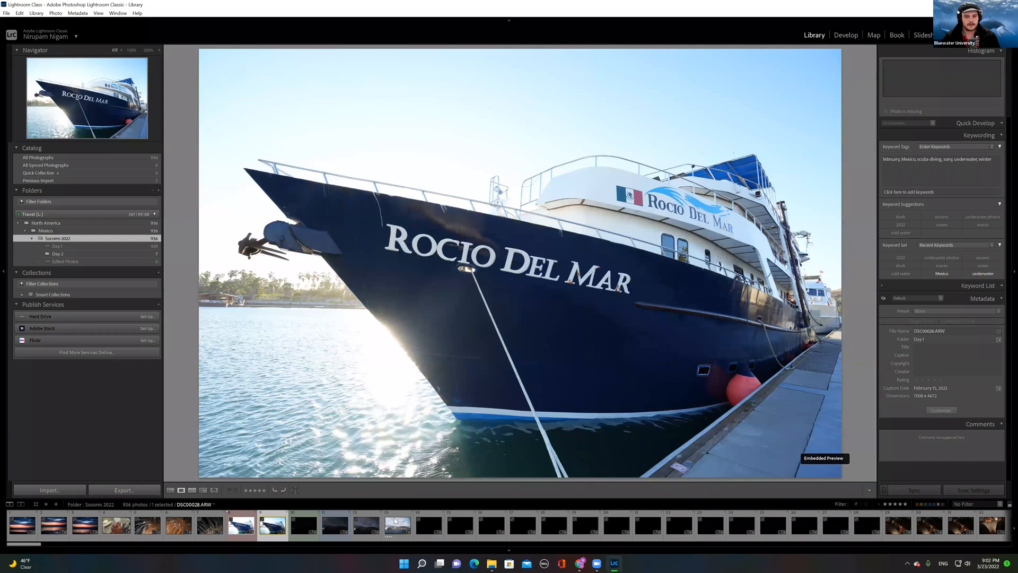
click(838, 36)
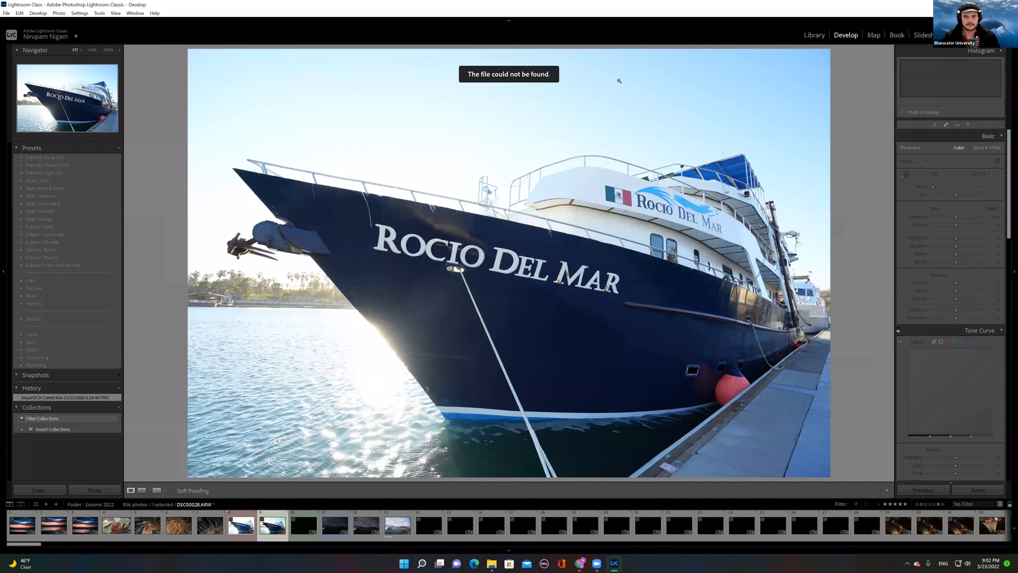
click(35, 504)
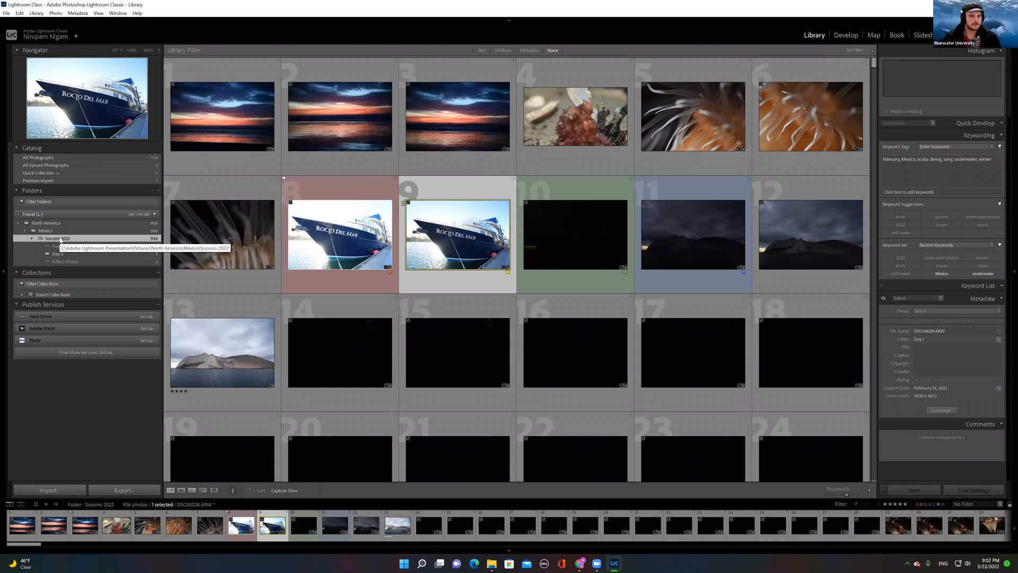
Step: Relink the missing Socorro 2022 folder to Socorro 2023 under Adobe Lightroom Presentation, Pictures, North America, Mexico, then expand and select it
right_click(60, 239)
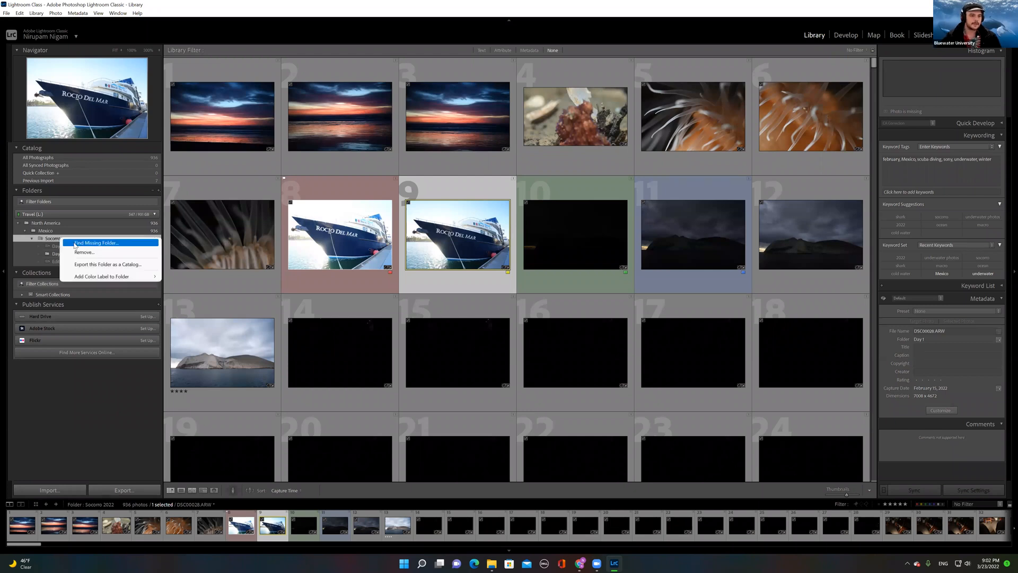
click(69, 243)
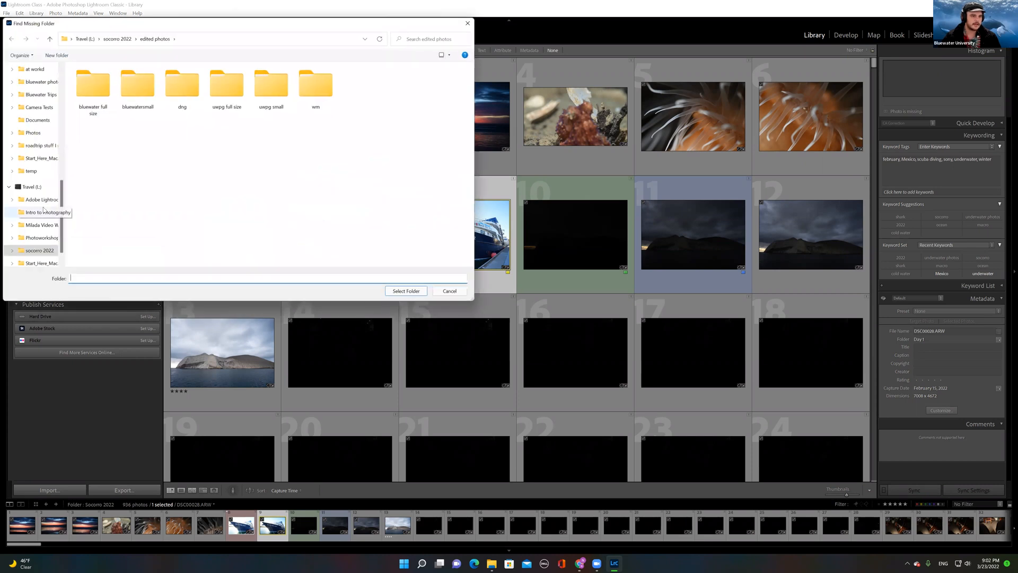
click(41, 199)
double_click(84, 91)
double_click(86, 82)
double_click(94, 83)
double_click(95, 82)
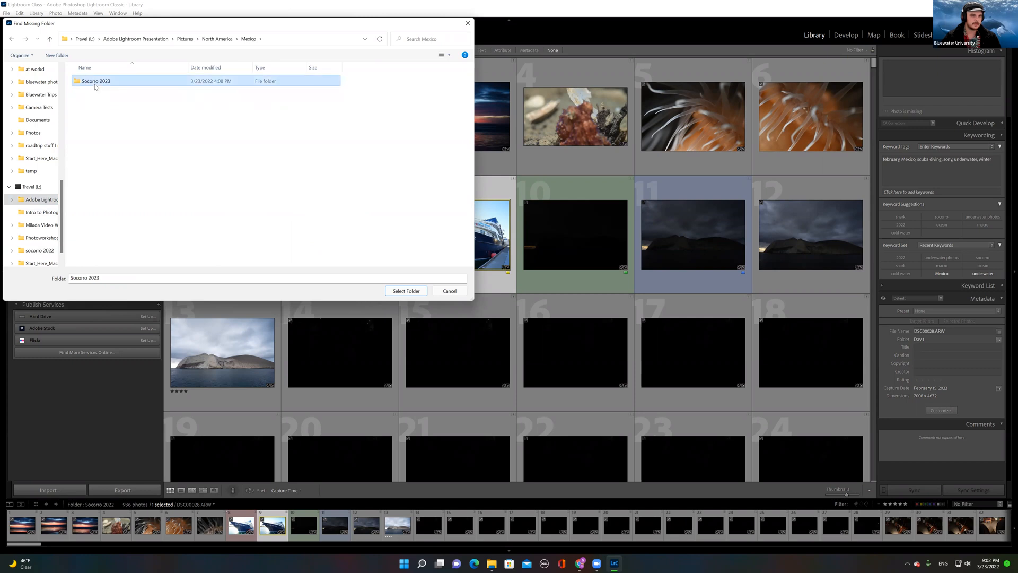
click(393, 291)
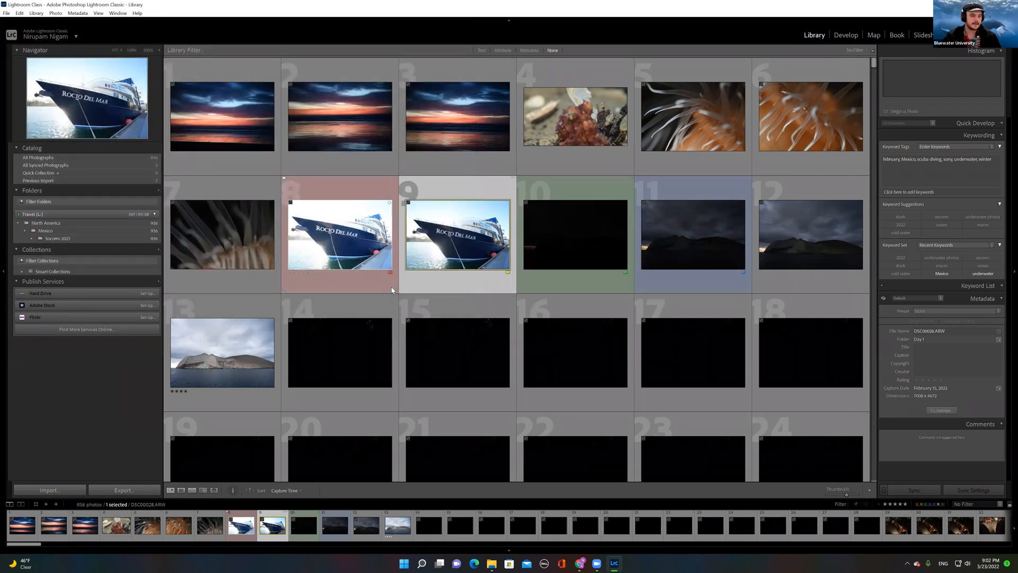
click(32, 238)
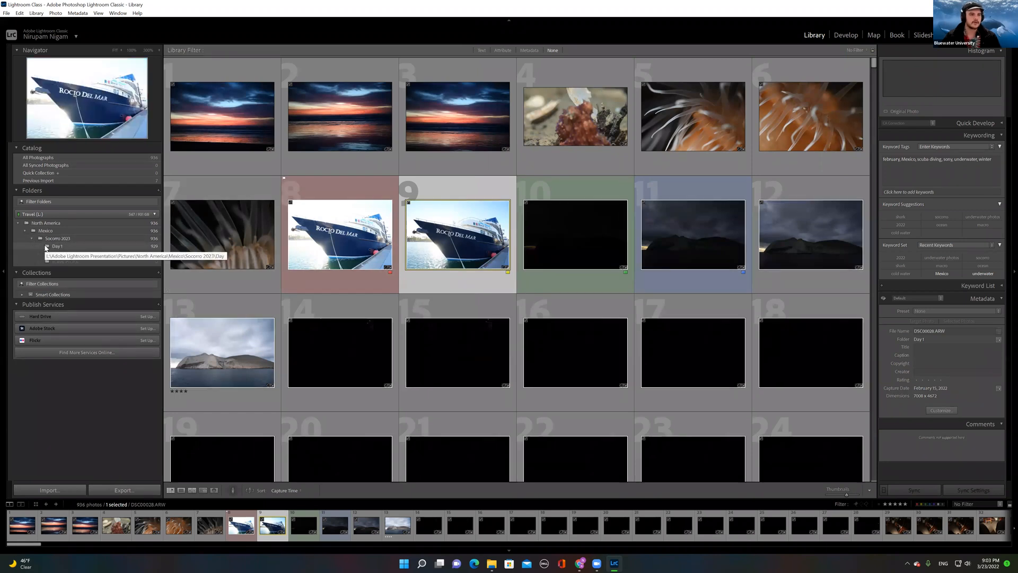
click(66, 240)
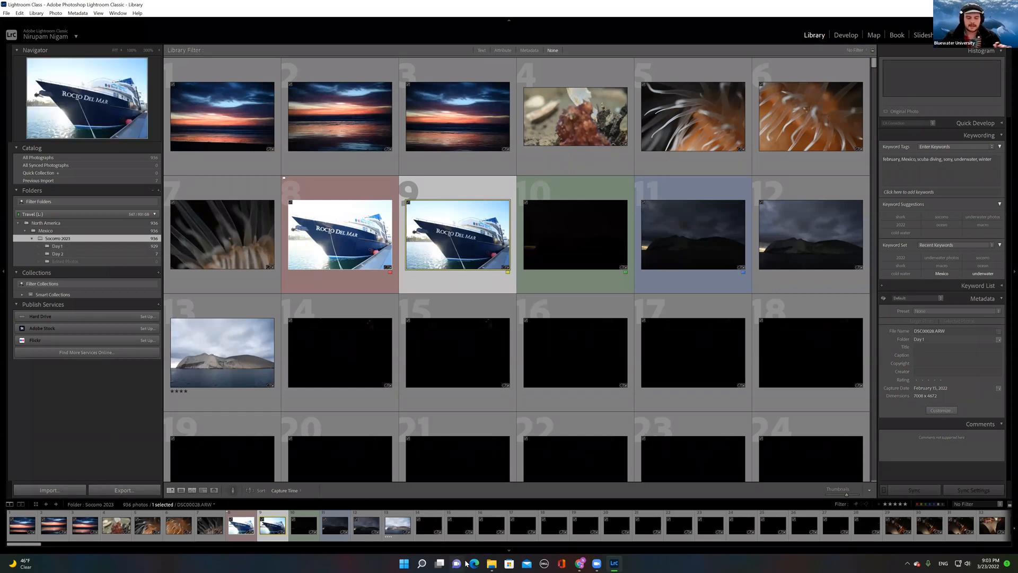
Step: Check the Mexico folder in File Explorer, then rename the Socorro 2023 folder as "Socorro 2022" from within Lightroom Classic
click(492, 564)
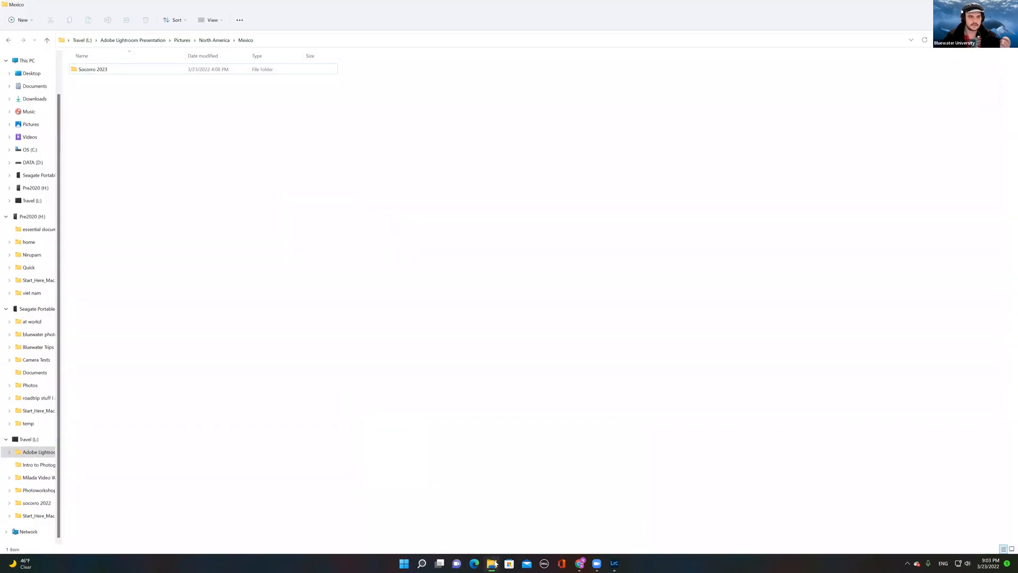
click(493, 563)
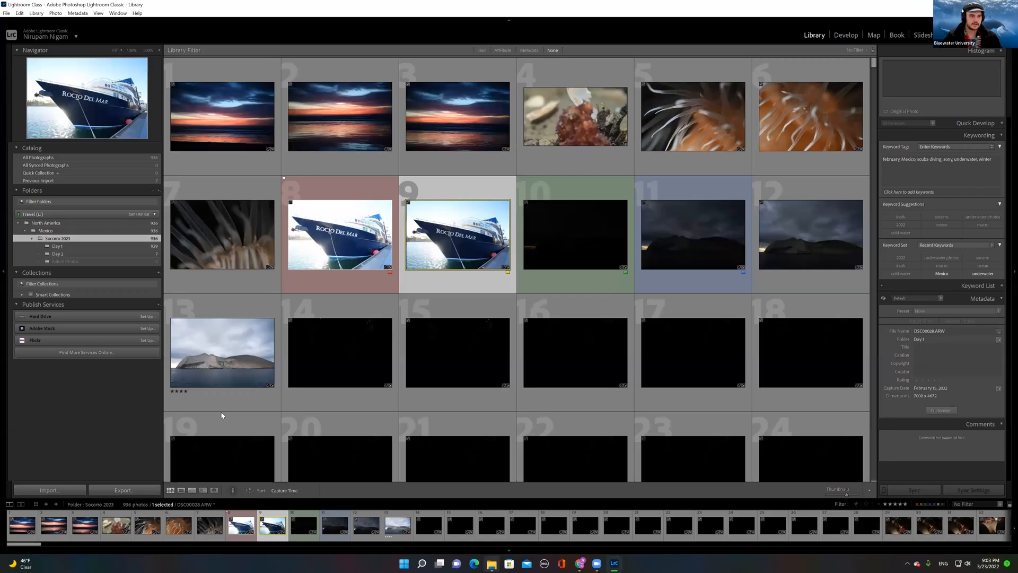
right_click(74, 241)
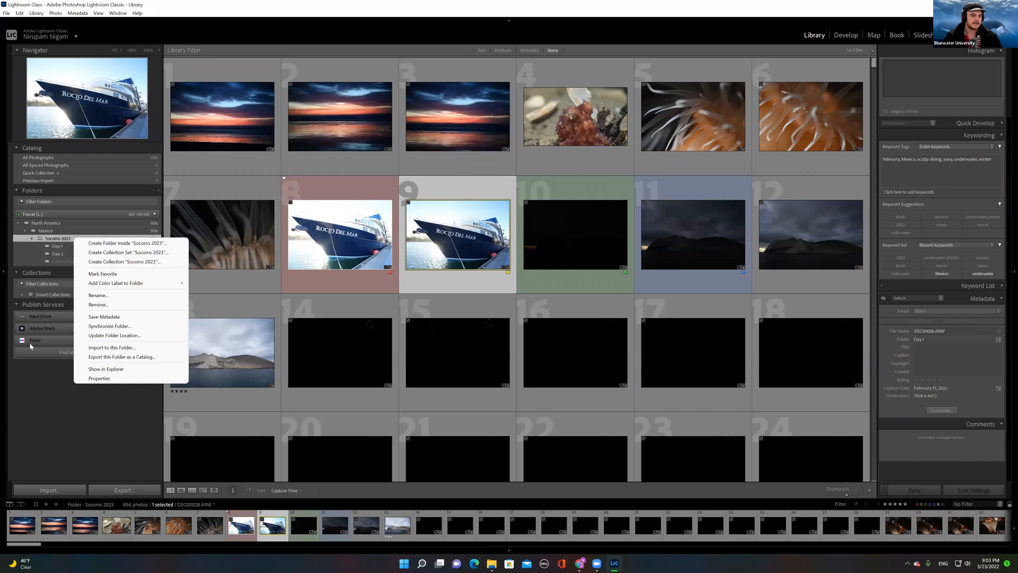
click(138, 295)
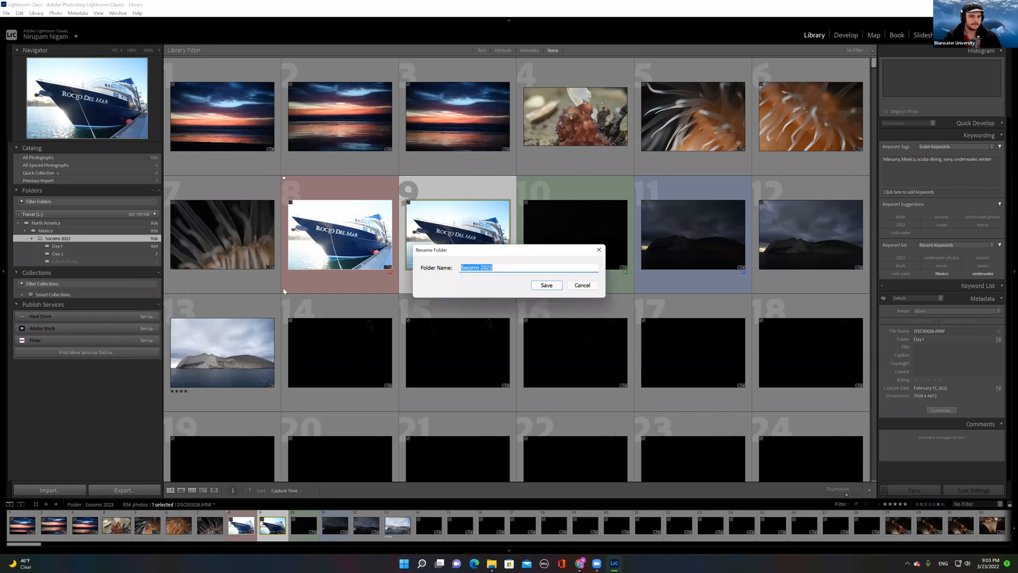
key(Right)
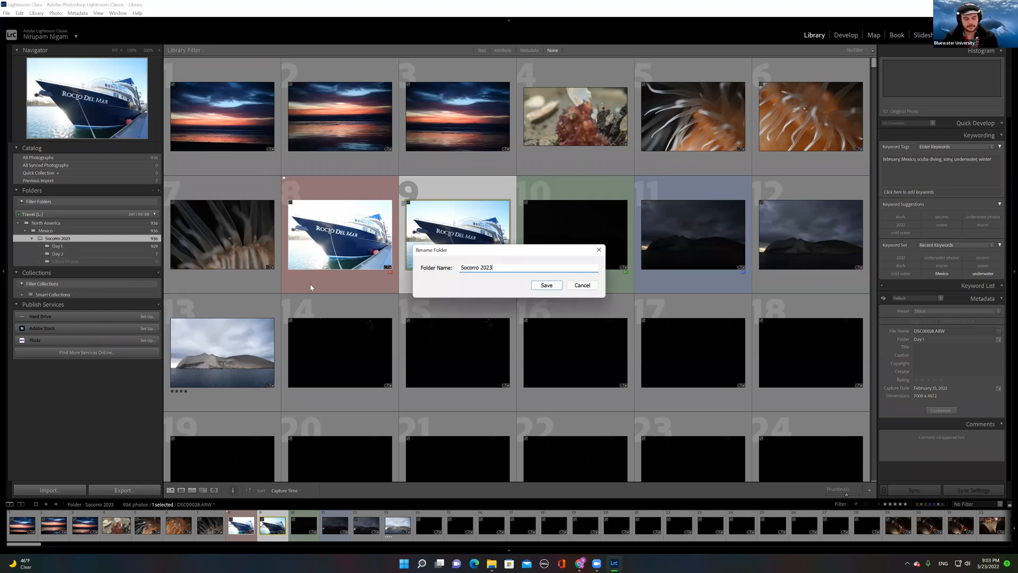
text(2)
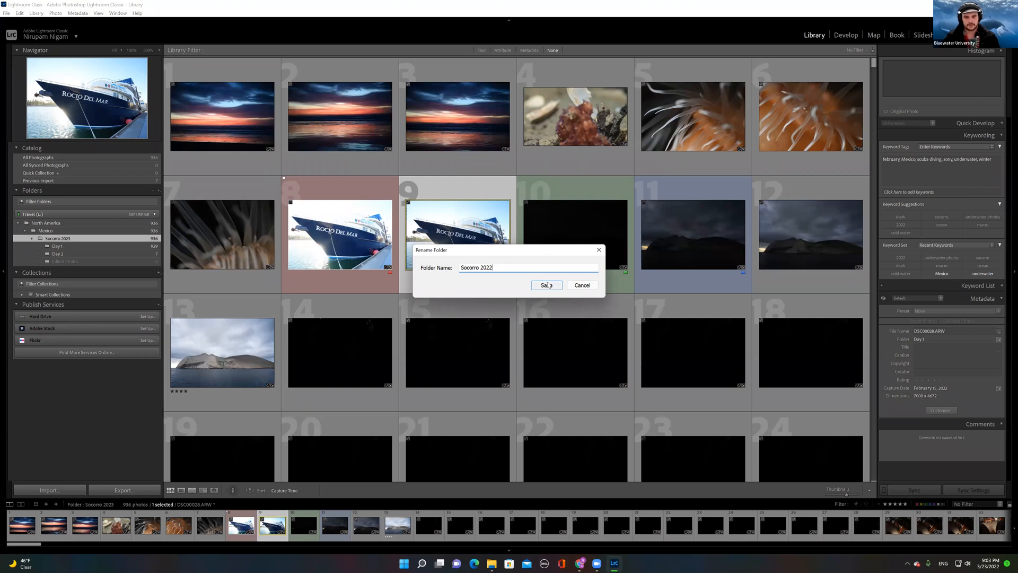
click(547, 285)
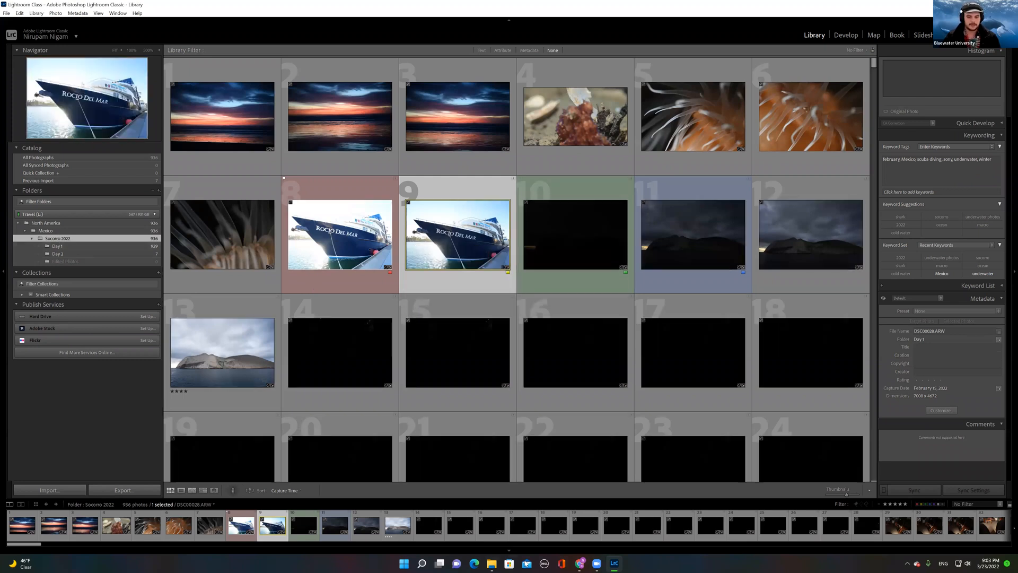
Step: Switch to File Explorer, browse from North America through Mexico into Socorro 2022 to check the renamed folder, and return to Lightroom Classic
click(492, 563)
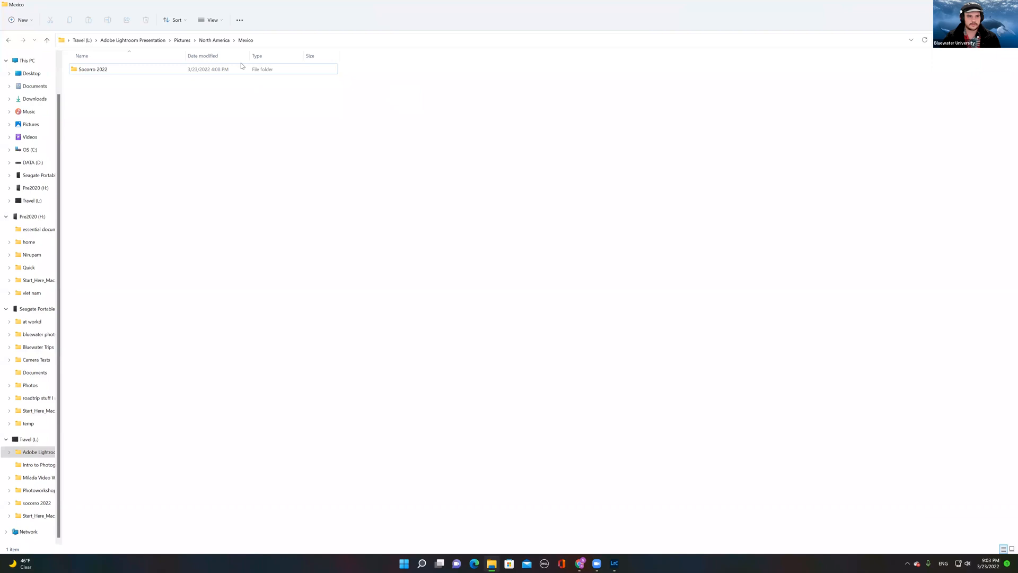
click(215, 40)
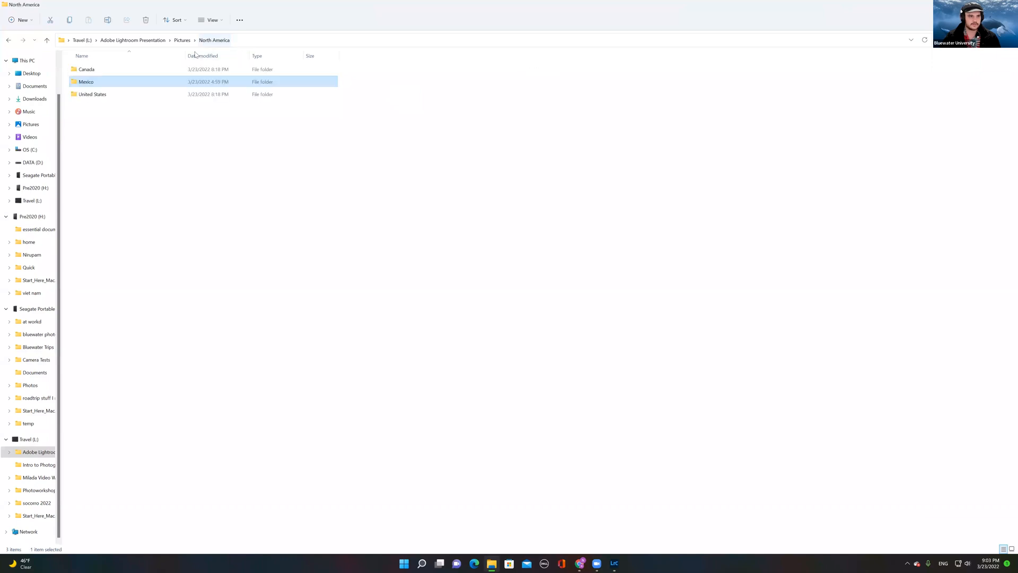
double_click(145, 81)
double_click(120, 74)
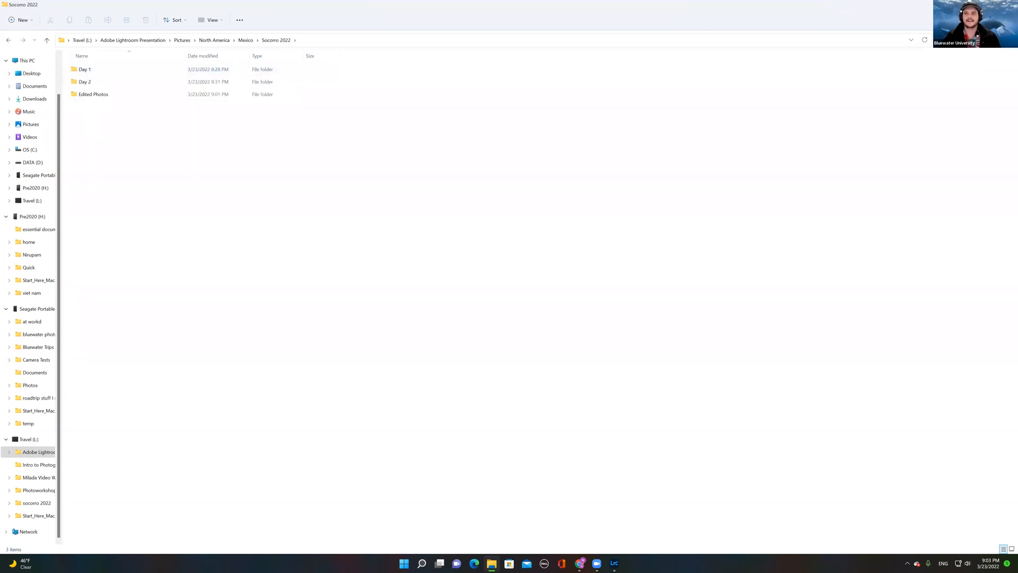
key(alt+Tab)
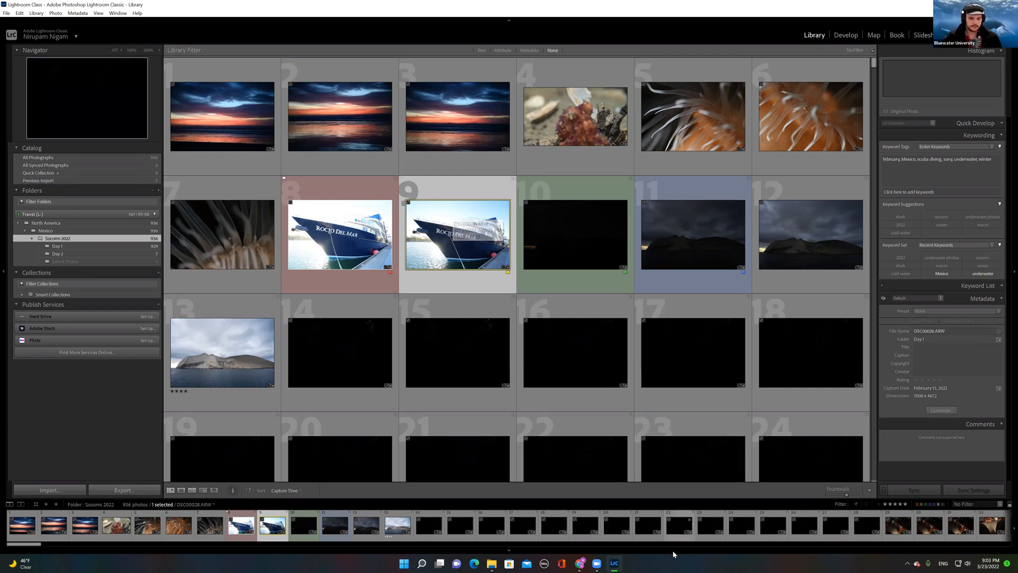
click(492, 563)
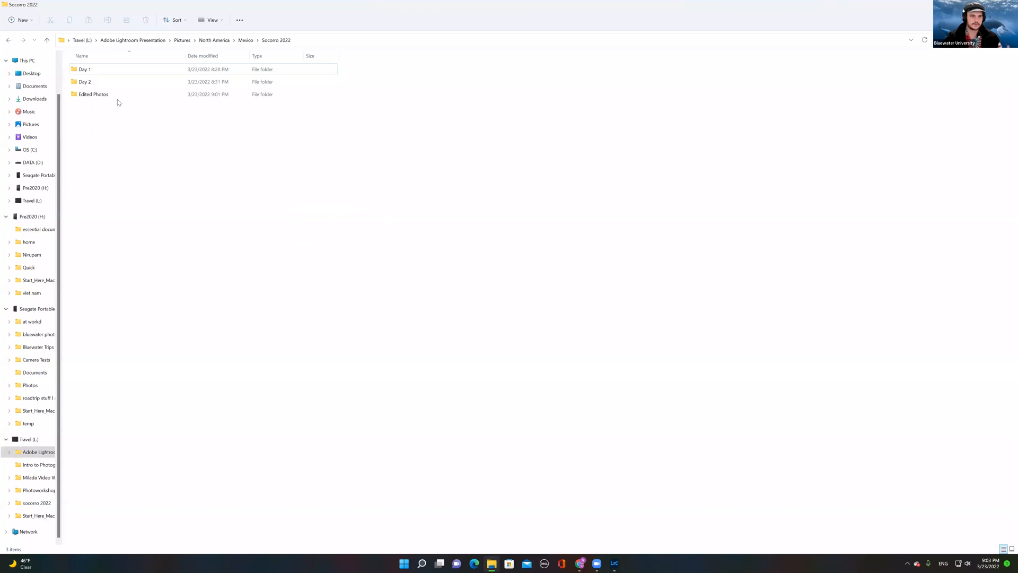
click(973, 4)
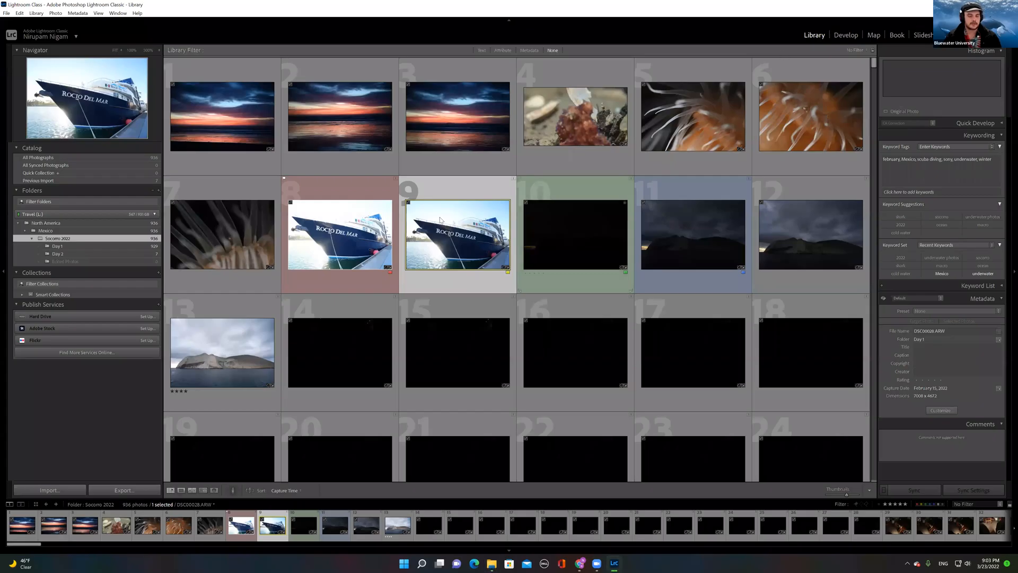
Step: Show the Day 1 folder, select its second, tenth and eleventh photos, and try to move them into the Day 2 folder
ctrl+click(370, 245)
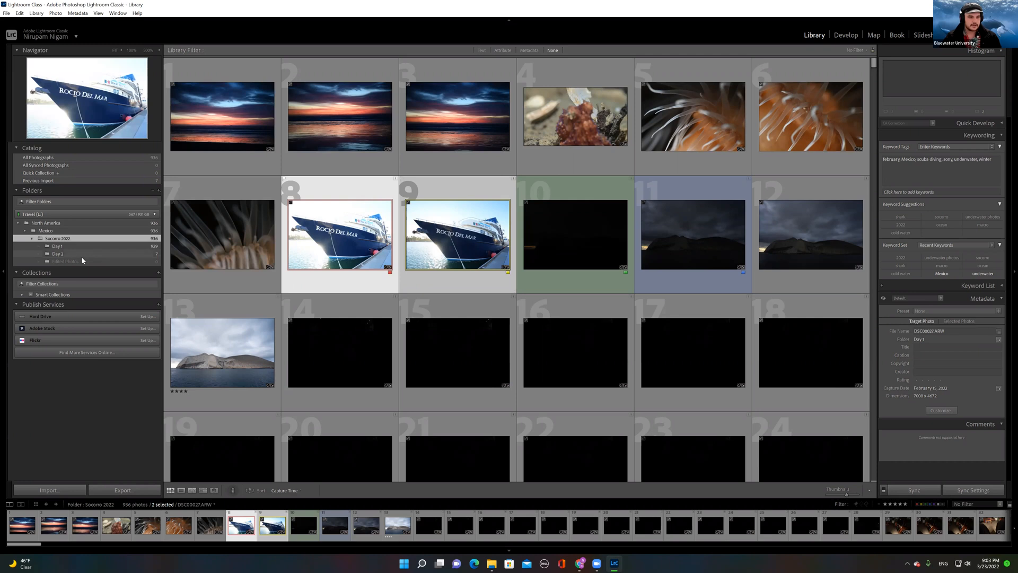
click(120, 246)
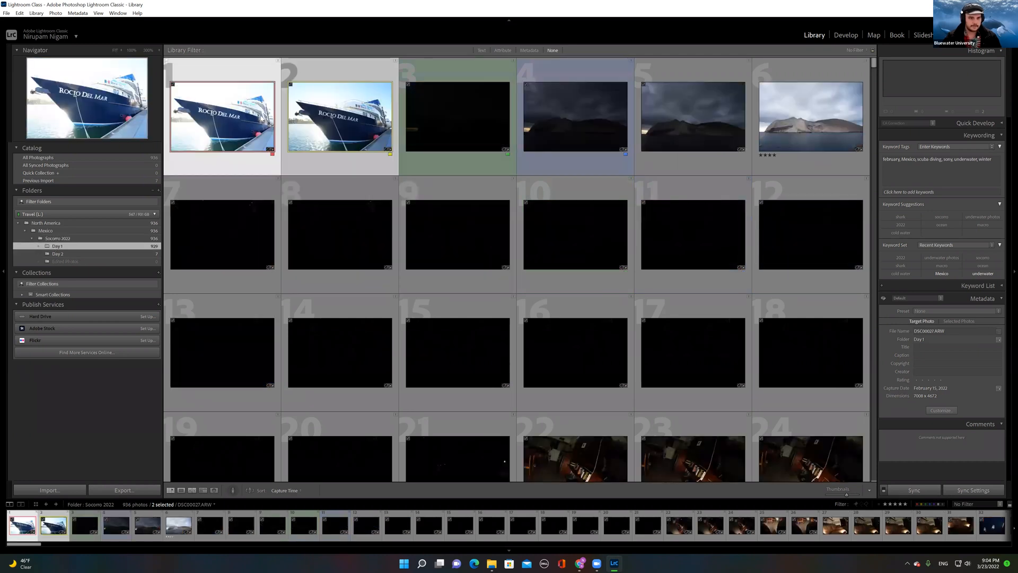
click(321, 126)
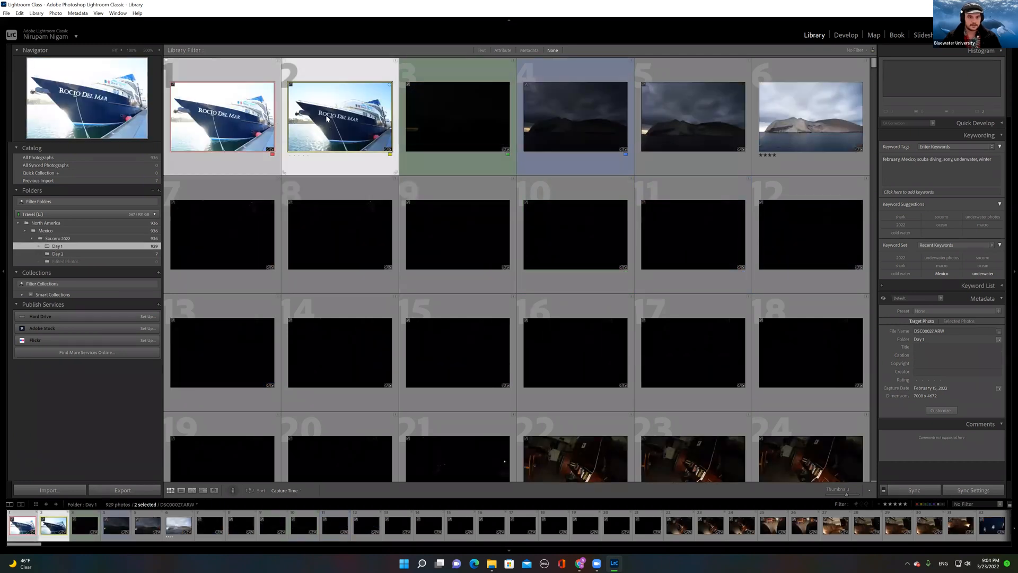
ctrl+click(245, 121)
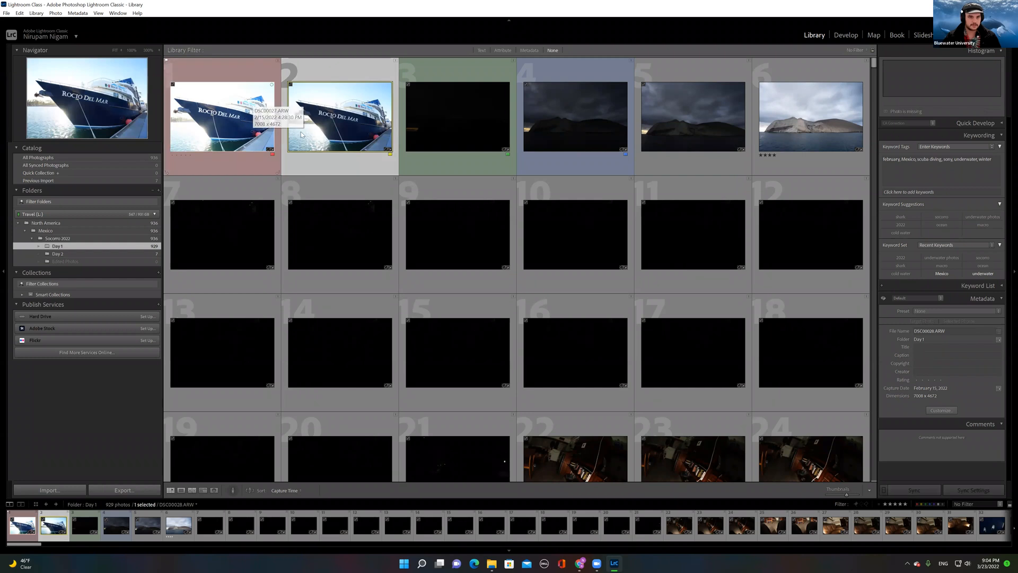
ctrl+click(579, 240)
ctrl+click(660, 231)
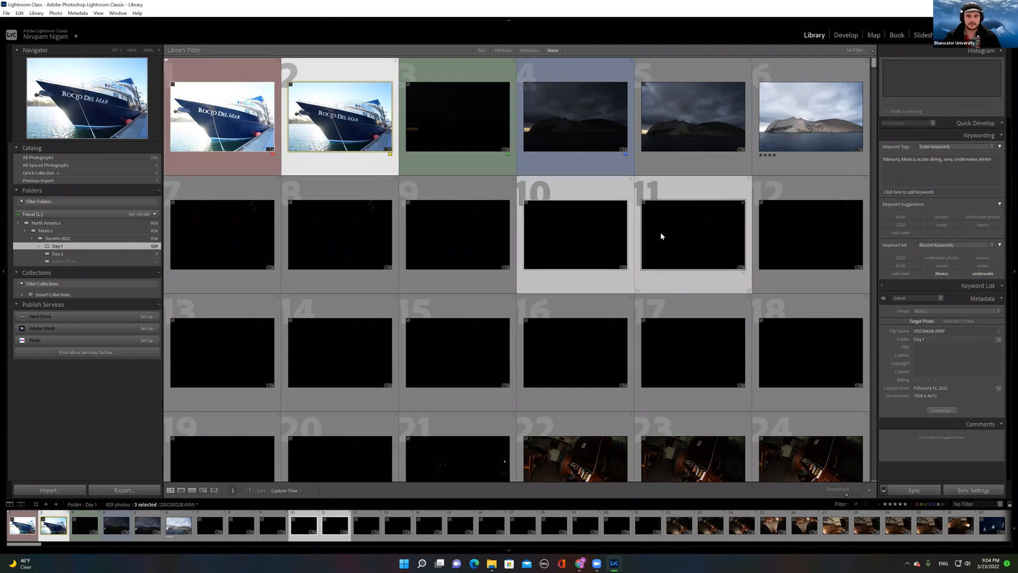
drag(241, 133, 62, 256)
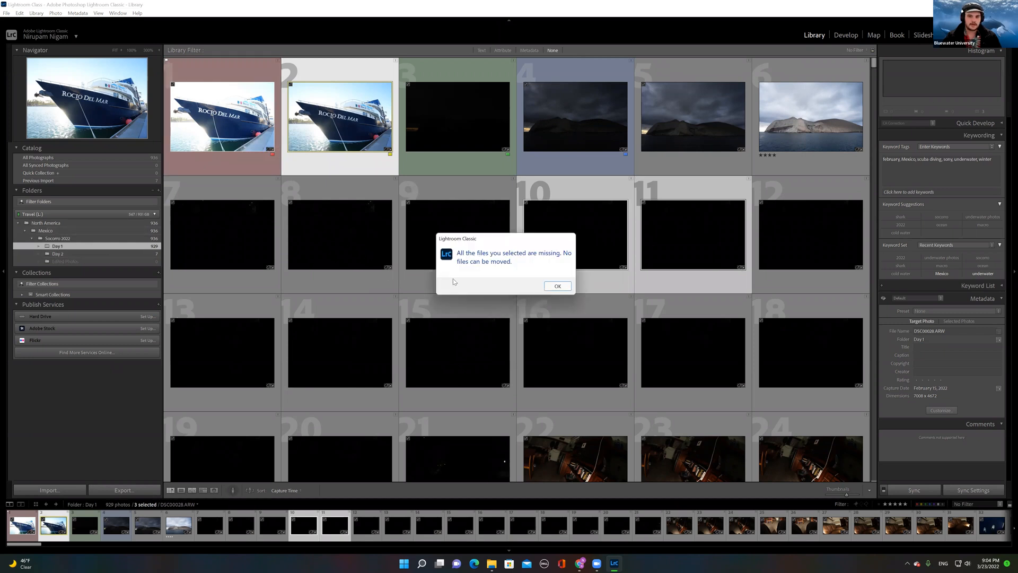
Step: Reload the Day 1 folder, check its boat photo in the Develop module, and return to the Library grid
click(554, 286)
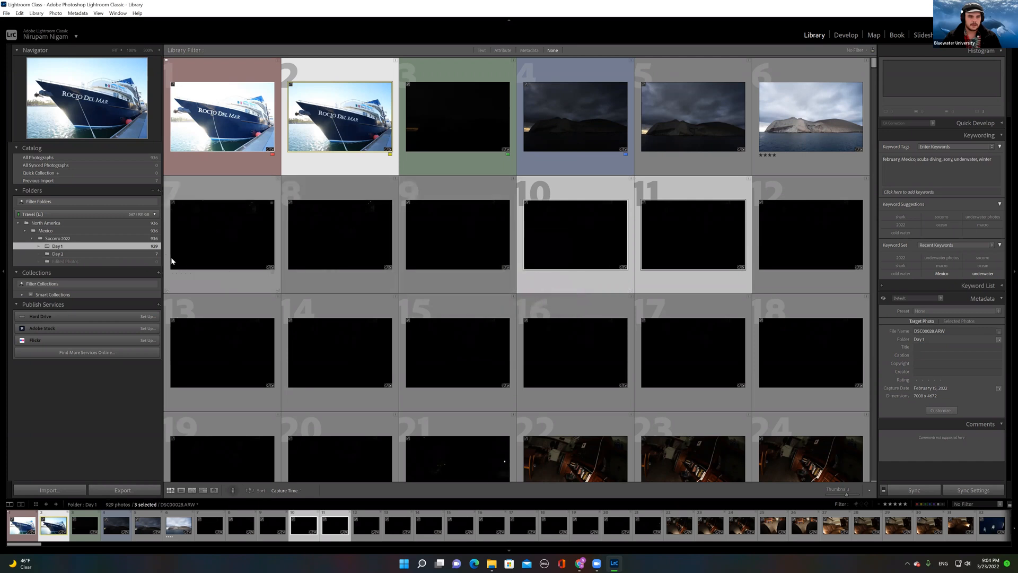
click(126, 254)
click(124, 246)
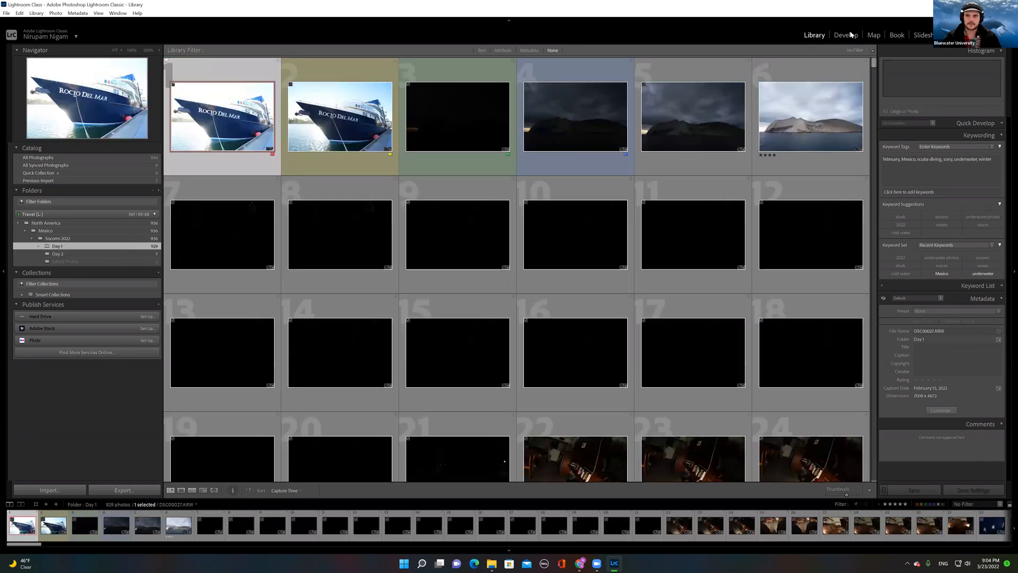
click(849, 35)
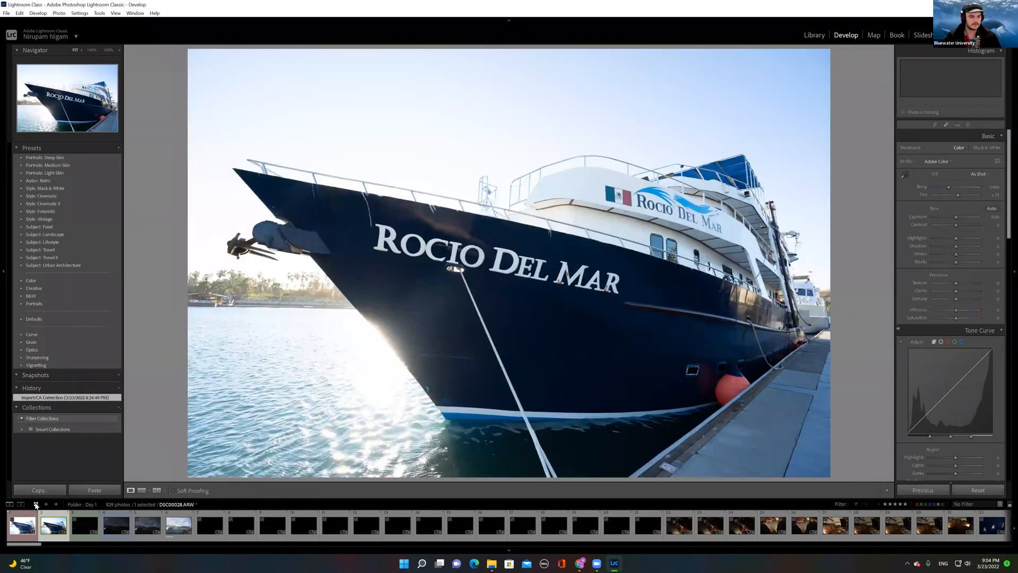
click(36, 505)
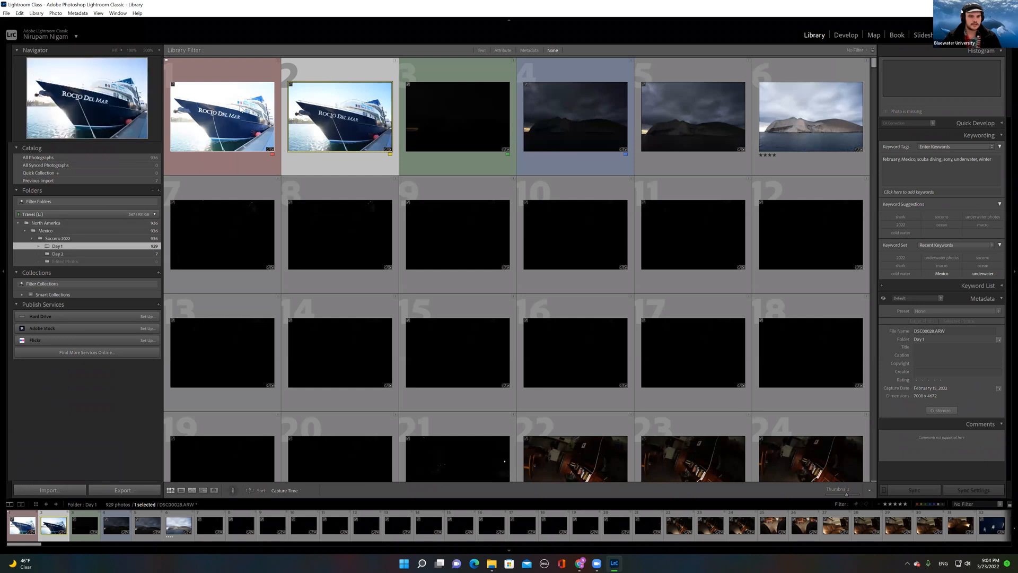
Step: Look at the boat photos in the grid and check the Day 2 folder before returning to Day 1
click(240, 109)
click(353, 74)
click(190, 70)
key(Right)
click(57, 254)
click(57, 246)
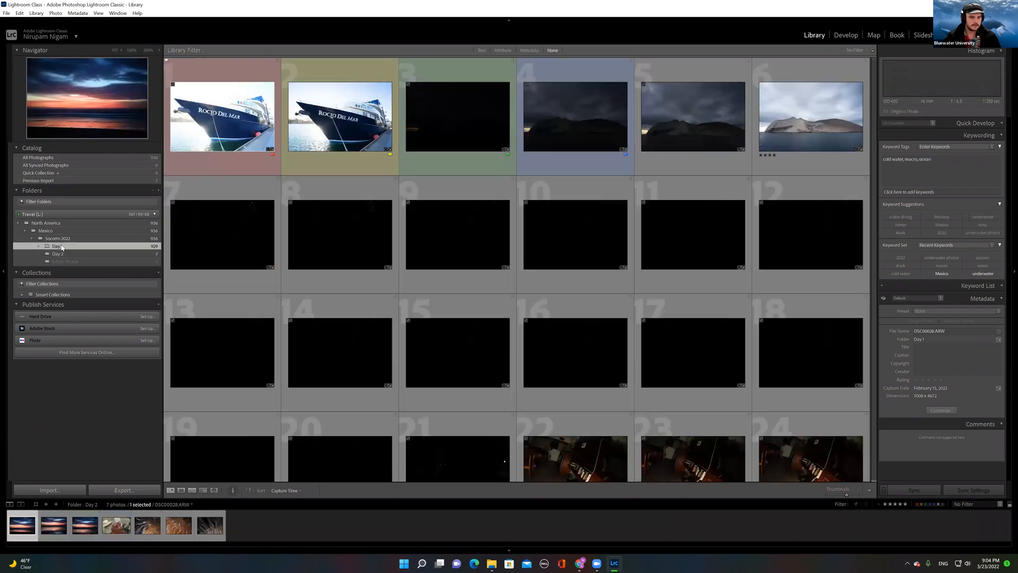
Step: Try to move the two boat photos from the Day 1 folder into the Day 2 folder
ctrl+click(329, 102)
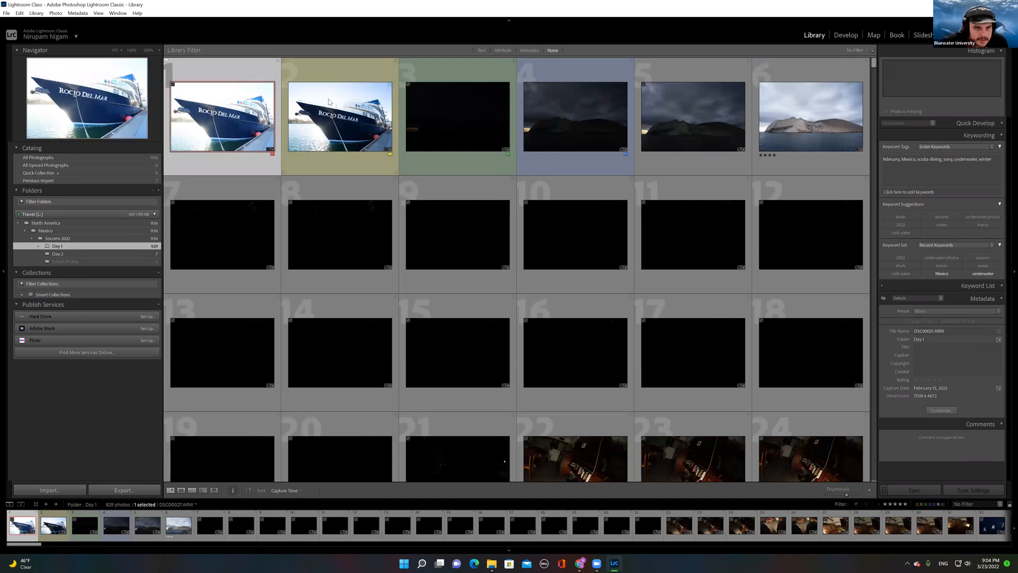
drag(328, 102, 68, 258)
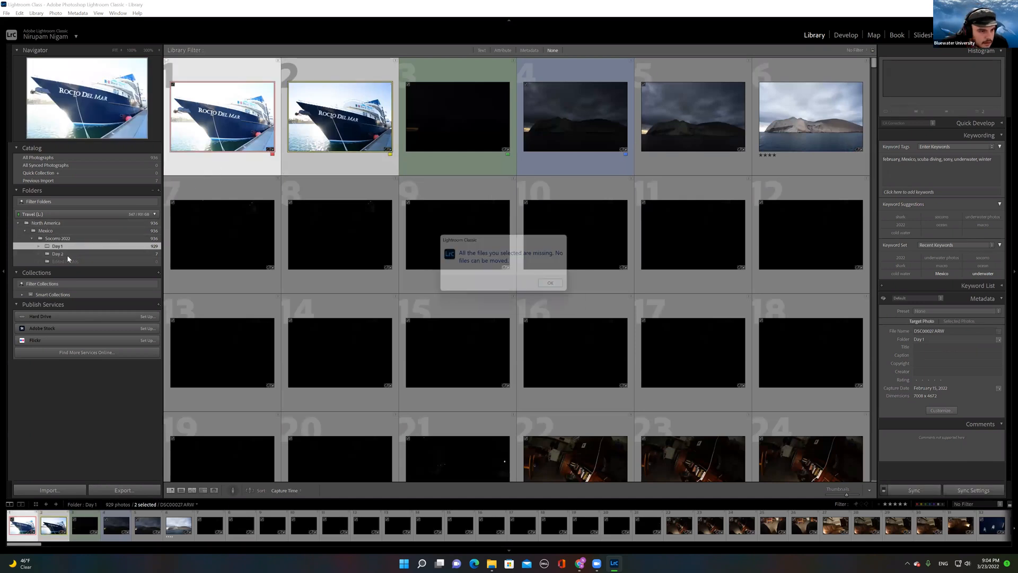
click(566, 288)
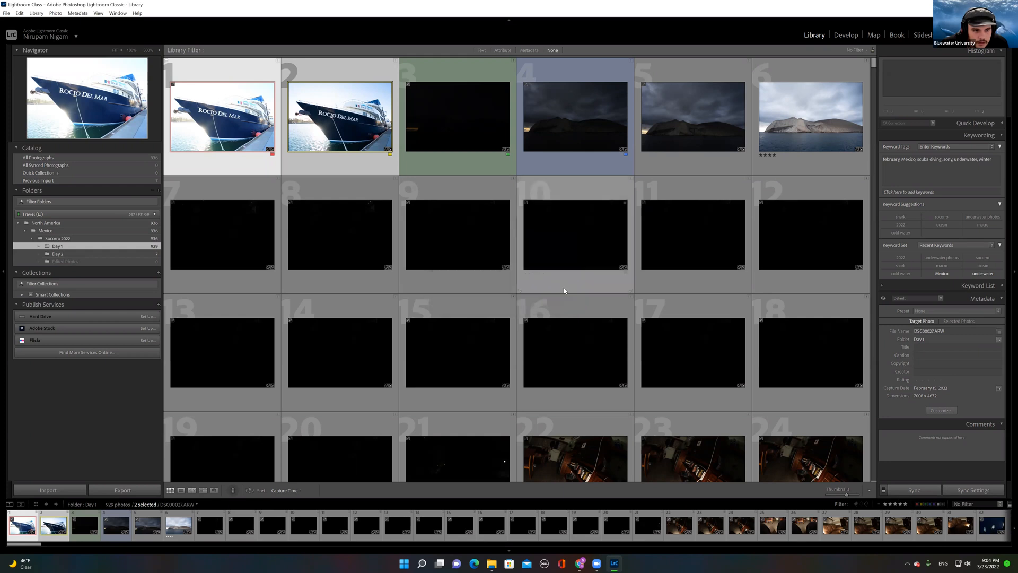
Step: Add photos 70 and 76 to the selection and try to move the selected photos into the Day 2 folder
scroll(565, 289, down, 10)
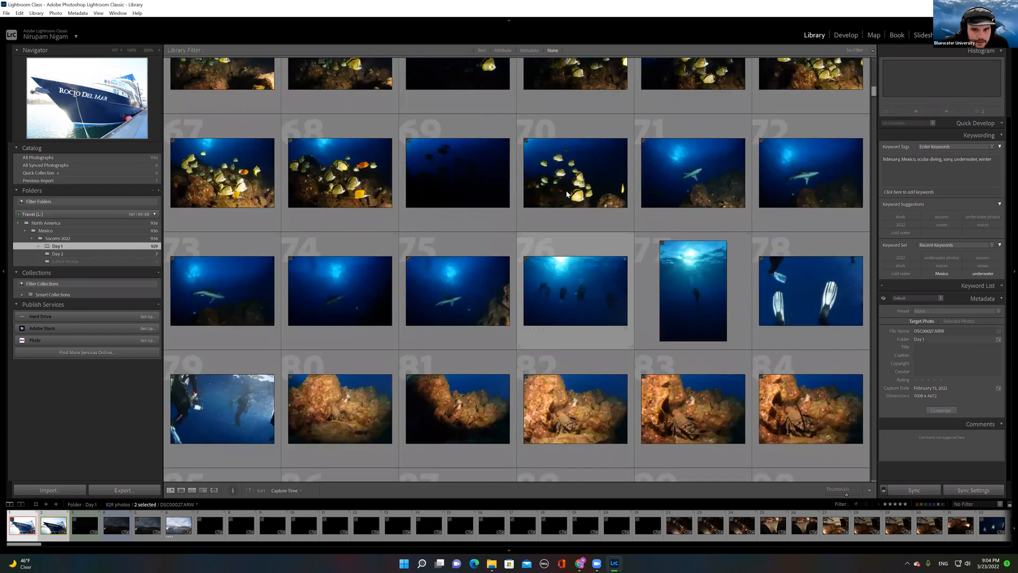
ctrl+click(567, 194)
ctrl+click(573, 299)
drag(574, 297, 65, 256)
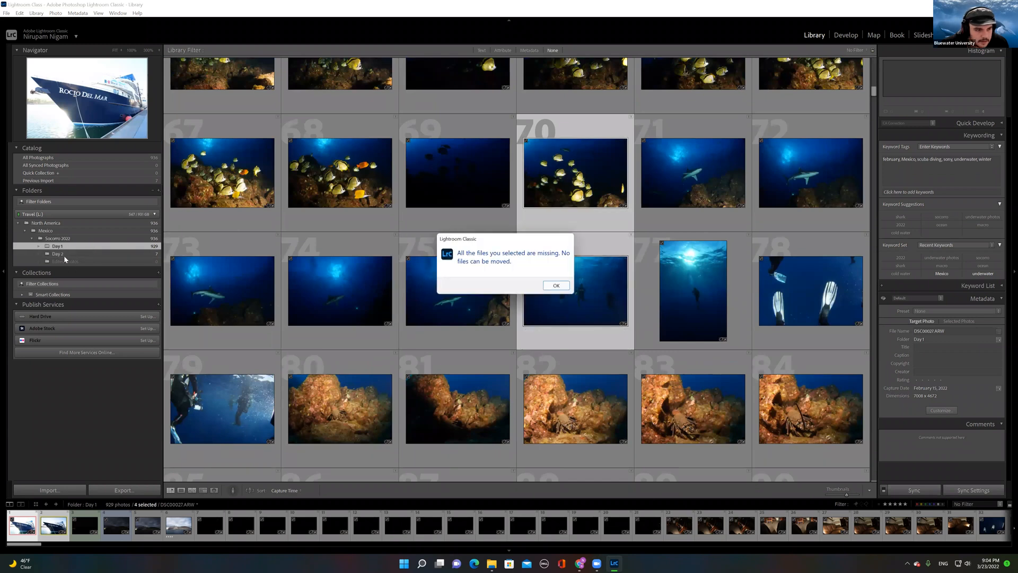
click(559, 286)
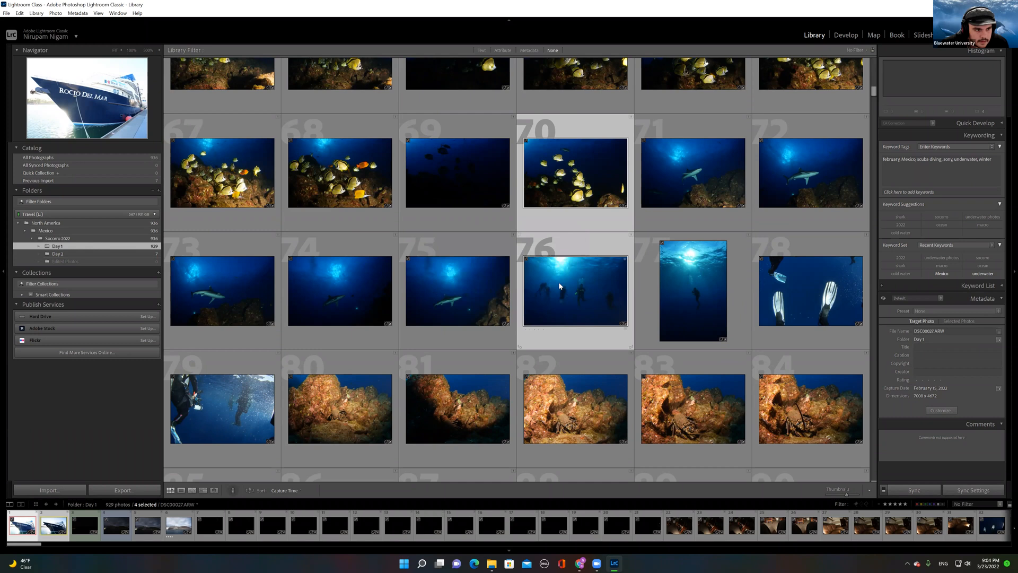
Step: View photo 69 enlarged and check the options available for the Day 1 folder
double_click(455, 149)
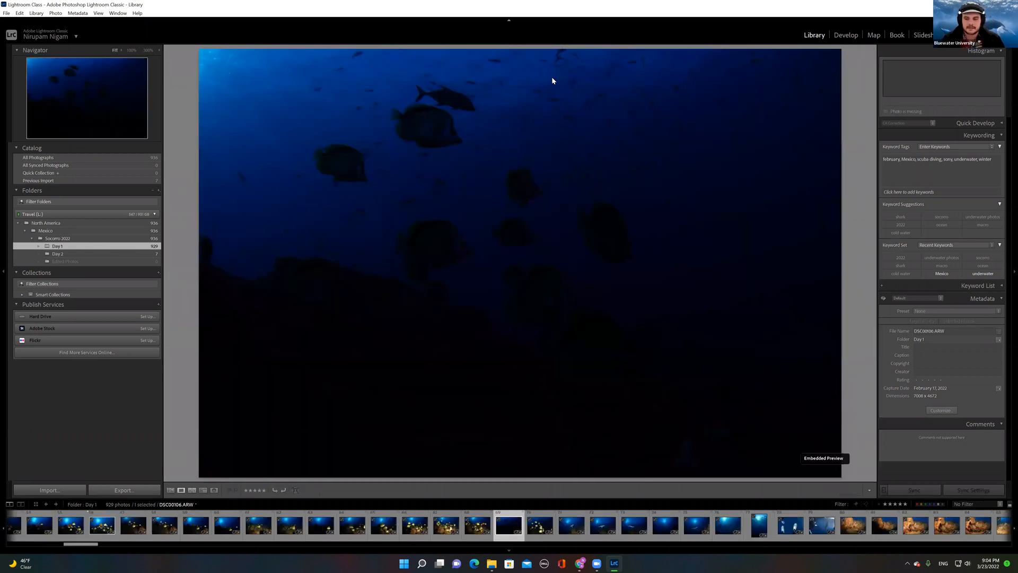
mouse_move(42, 252)
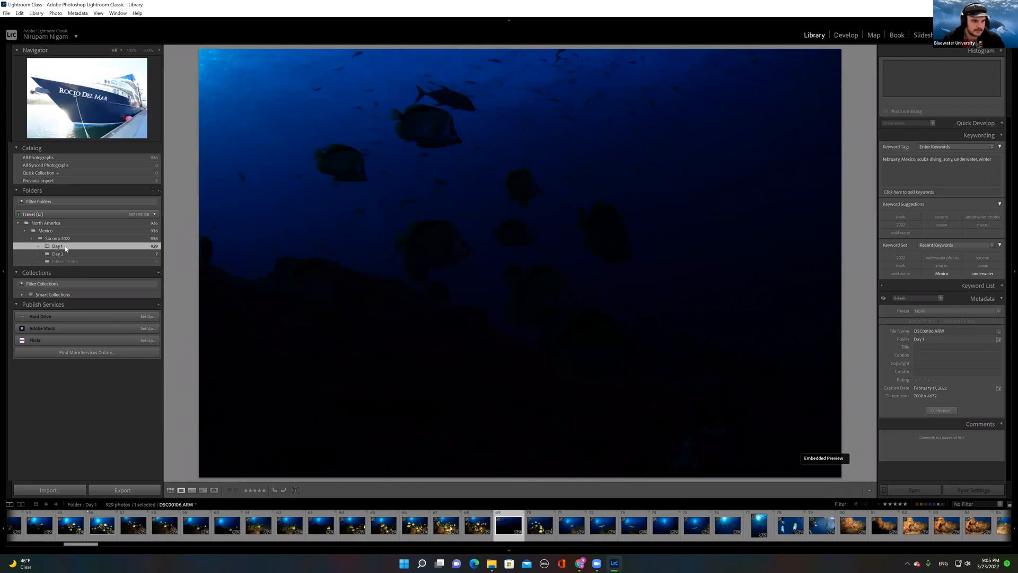
right_click(49, 248)
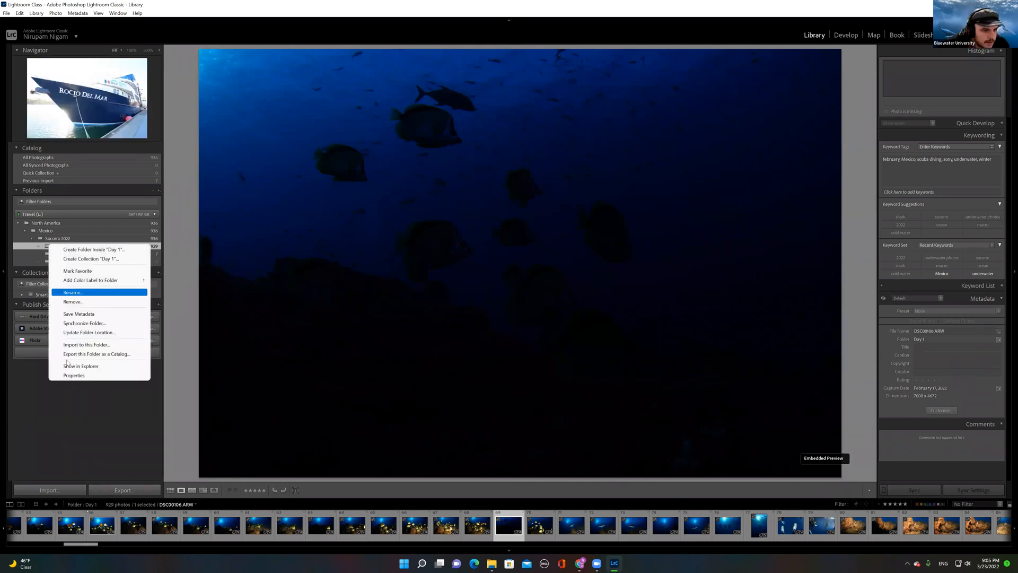
click(48, 414)
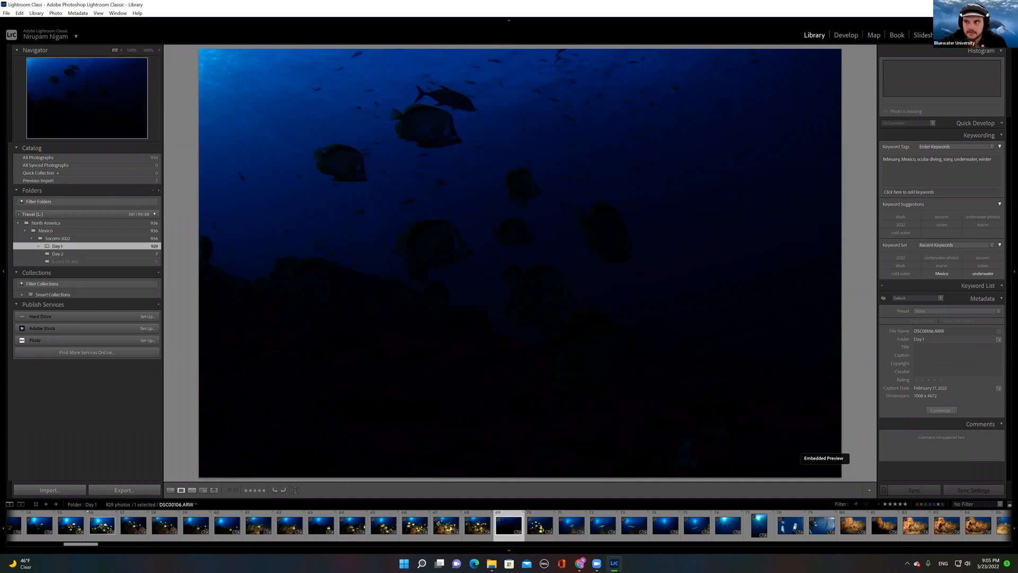
Step: Close Lightroom Classic and try to relaunch it through a Windows search for "light"
click(1006, 5)
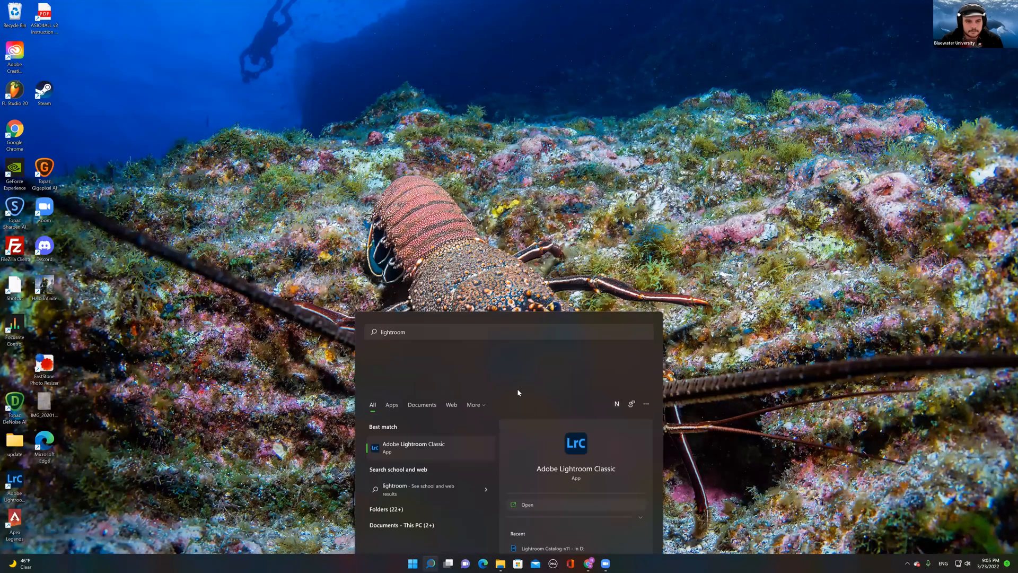
key(Return)
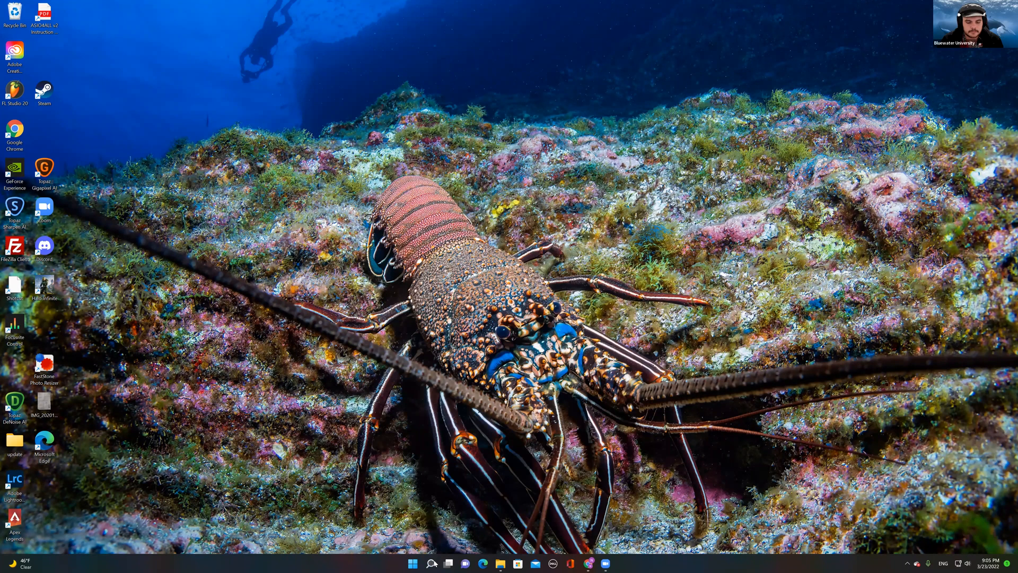
mouse_move(434, 564)
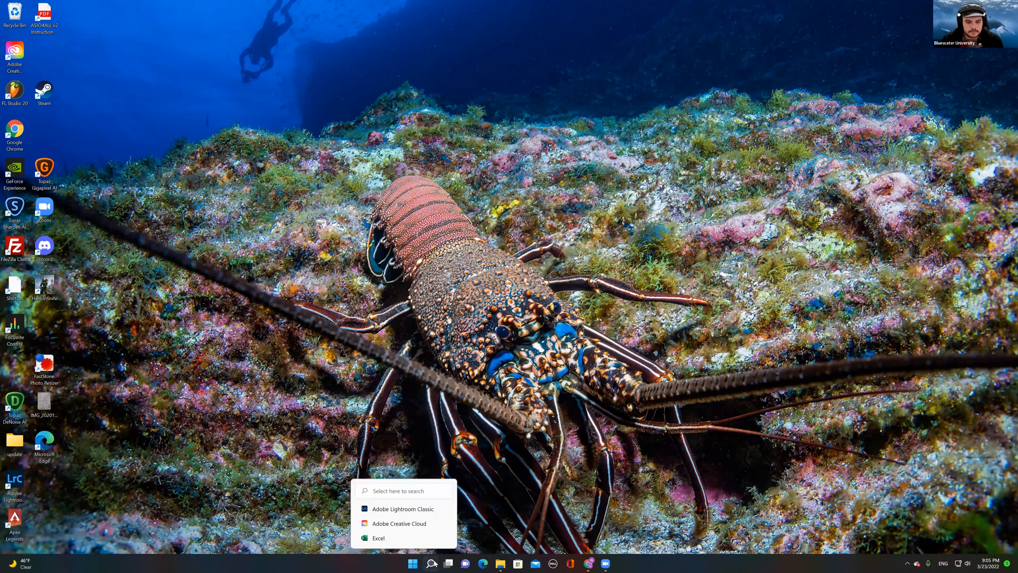
click(432, 510)
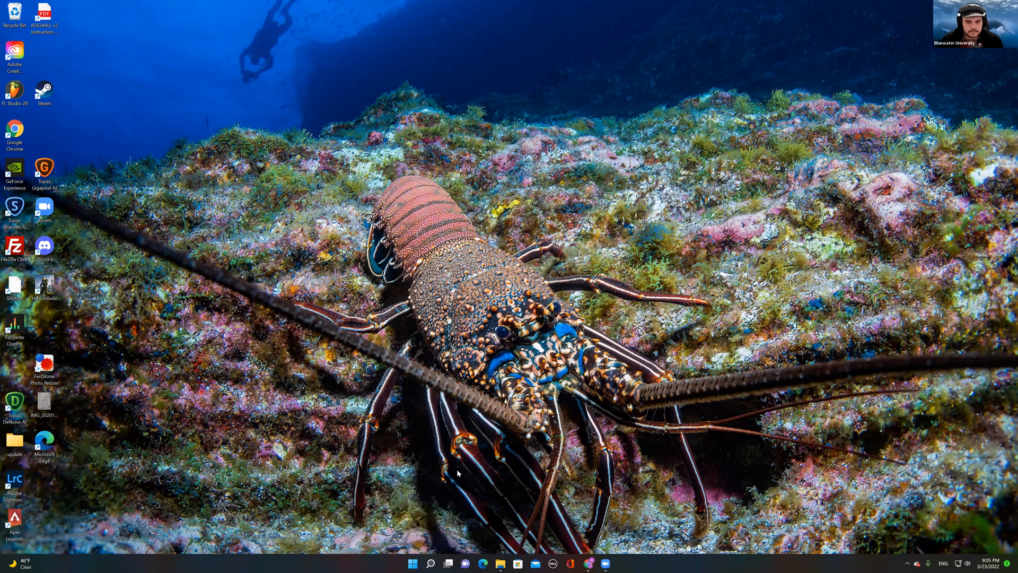
click(432, 563)
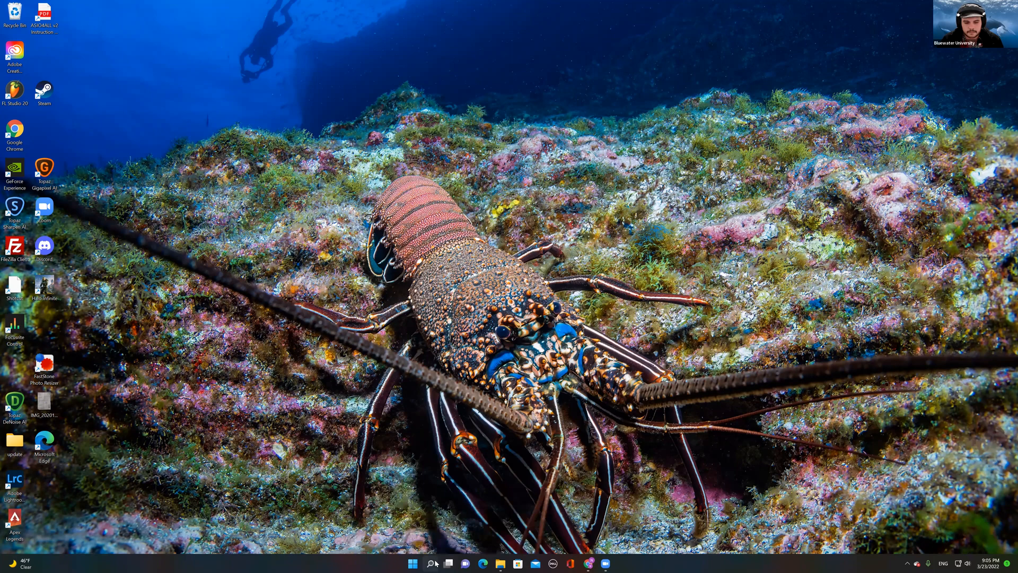
text(light)
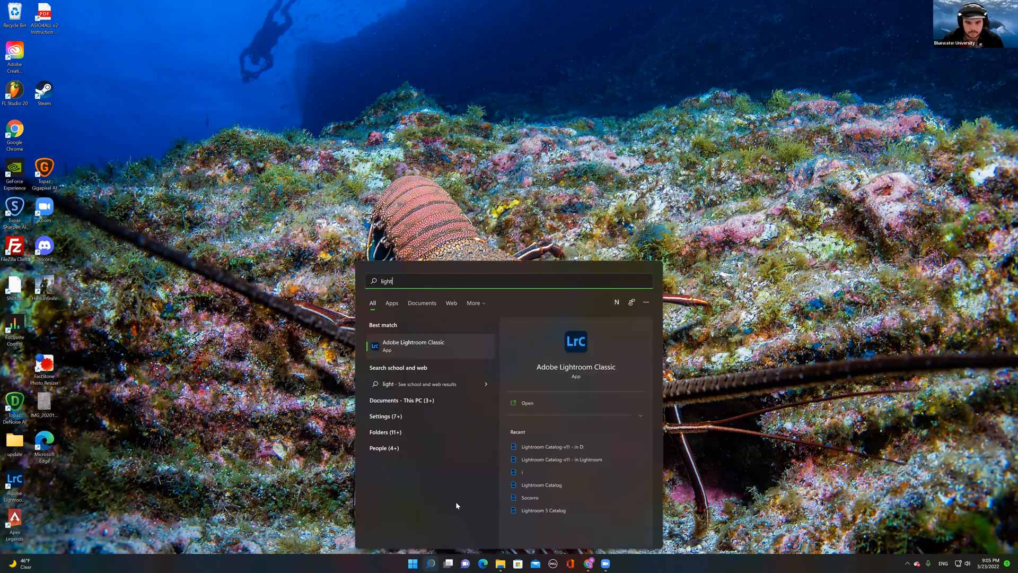
click(528, 411)
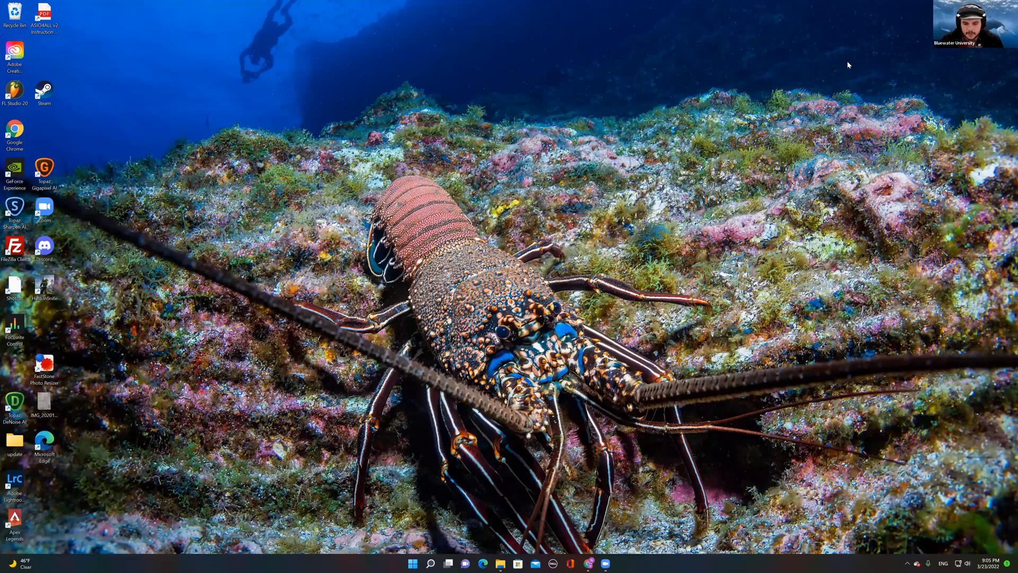
Step: Switch to File Explorer and open the Lightroom Class catalog from Adobe Lightroom Presentation > Lightroom Zoom Class > Lightroom Class on the Travel drive
click(501, 563)
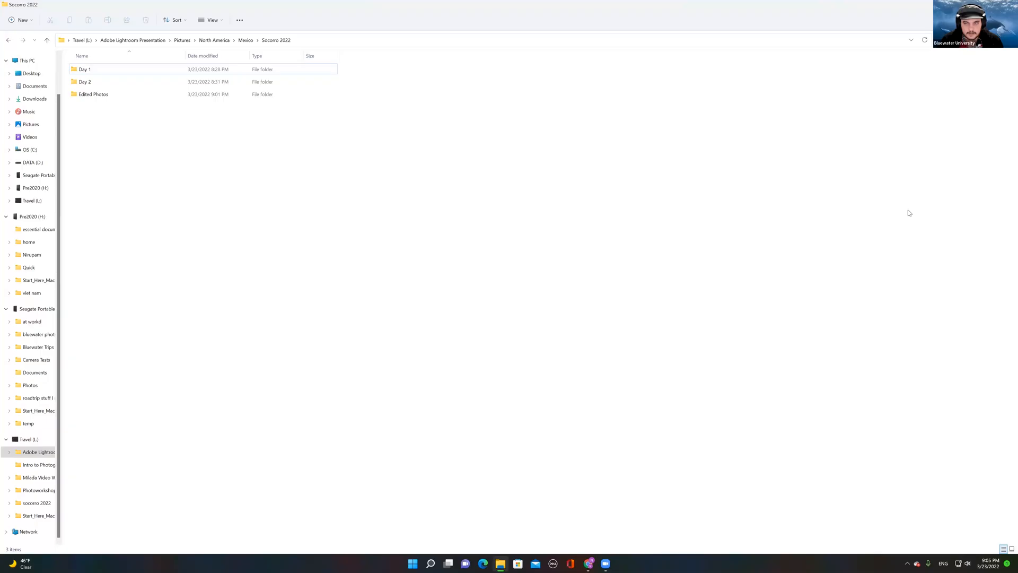
click(499, 562)
click(498, 562)
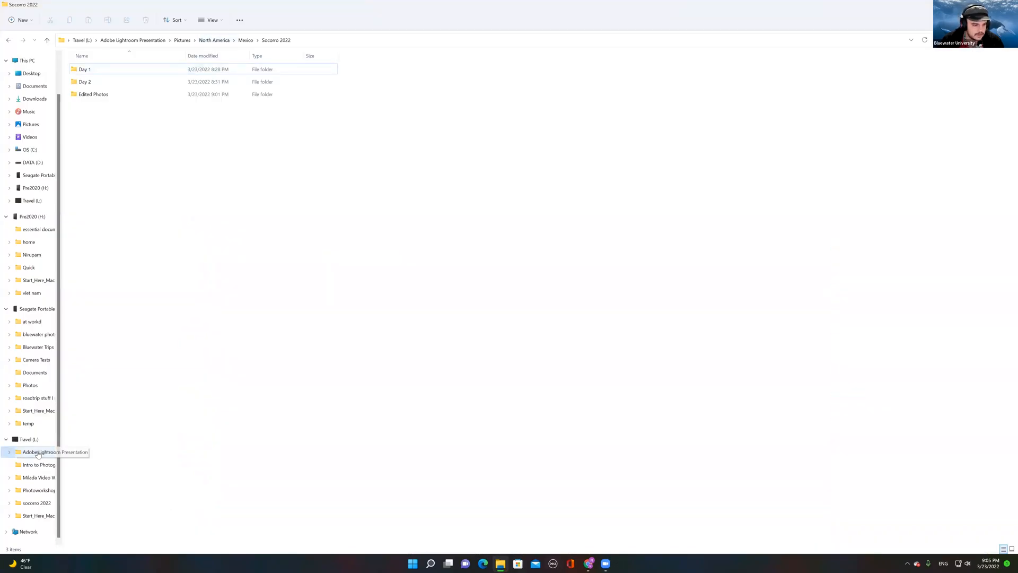
click(37, 451)
double_click(97, 70)
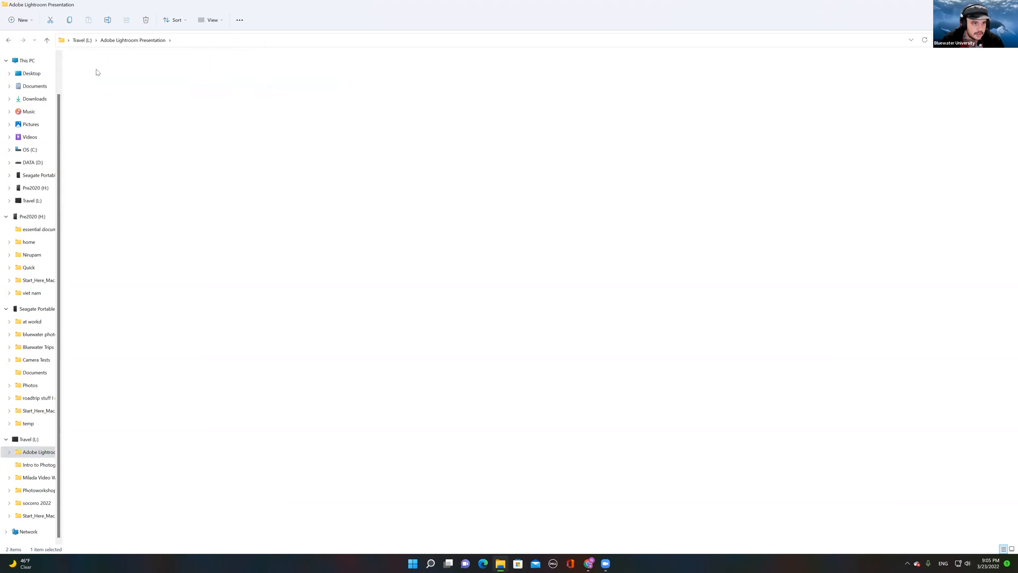
click(99, 70)
double_click(100, 69)
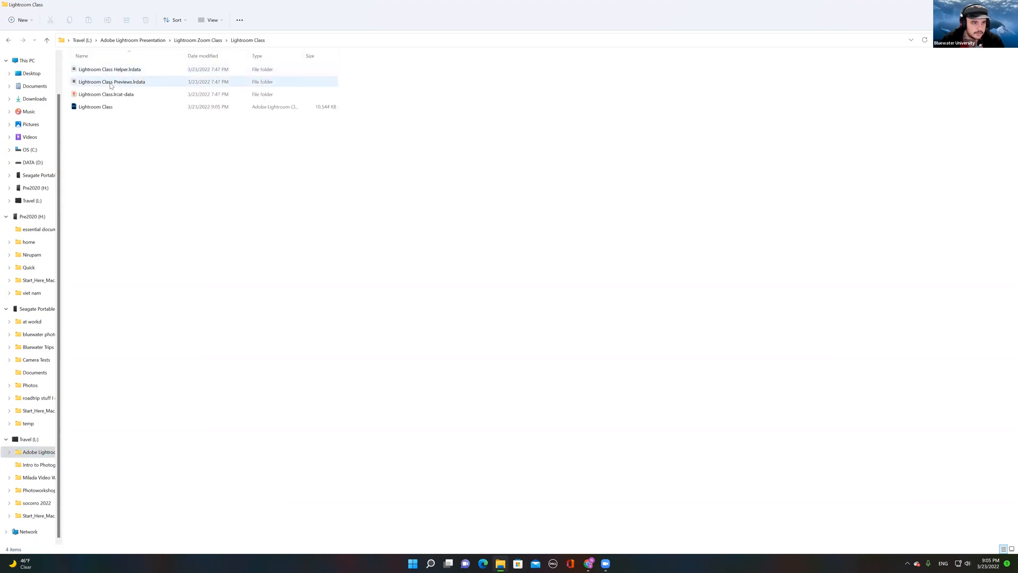
click(102, 110)
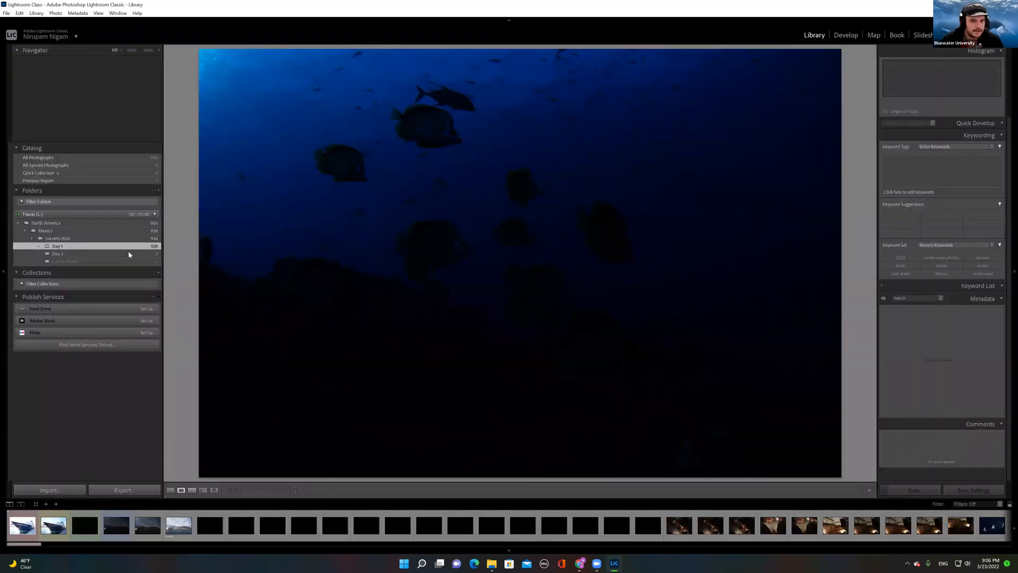
Step: Show the Day 1 photos as a grid and move photos 63 and 69 into the Day 2 folder on disk
click(169, 490)
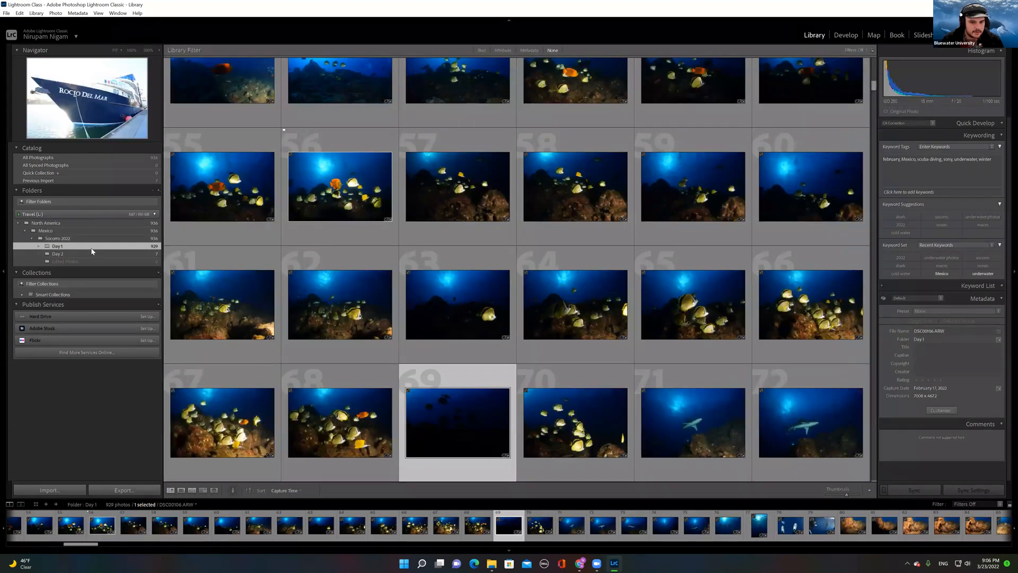
ctrl+click(471, 297)
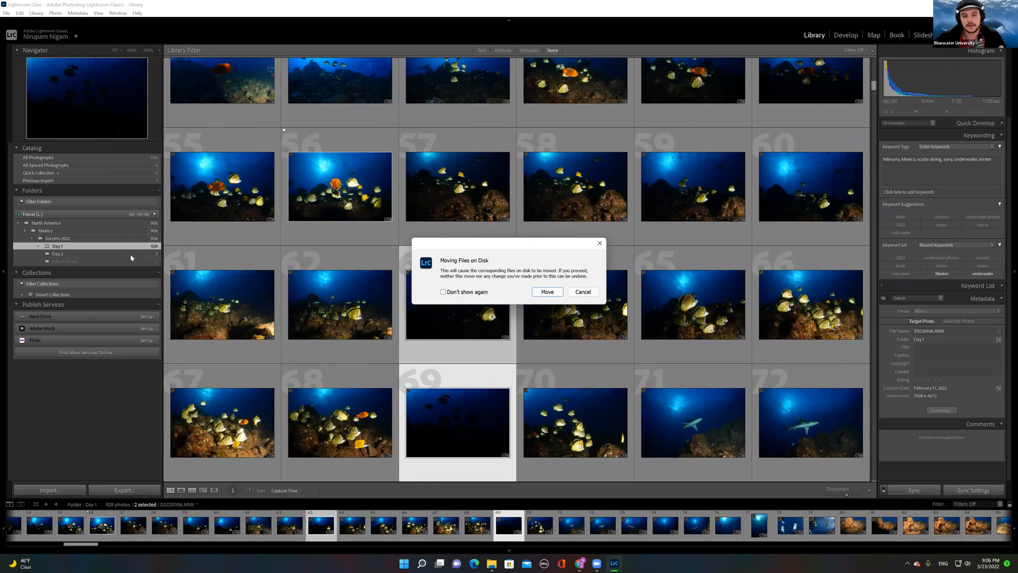
click(548, 291)
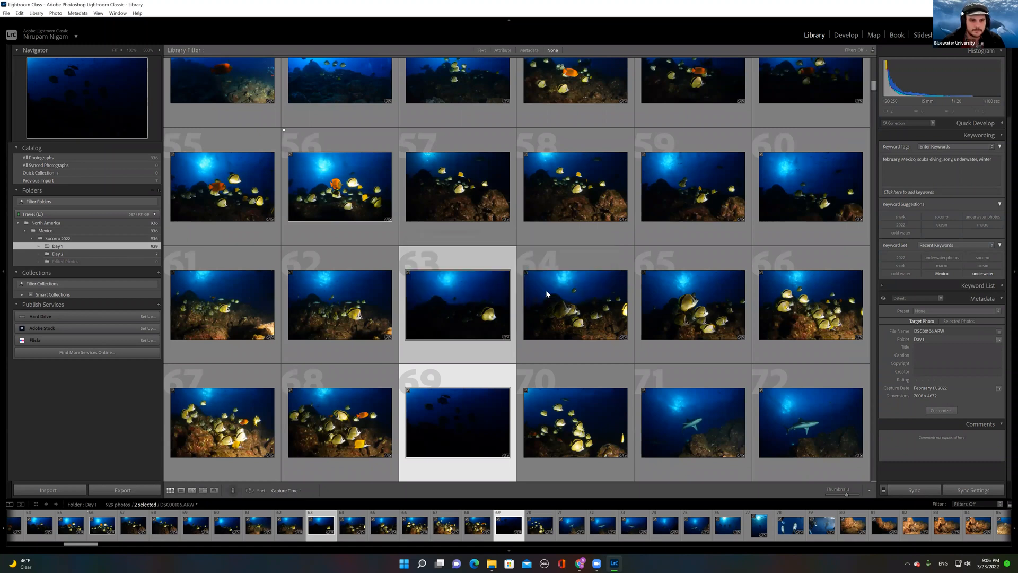
Step: Move the two underwater photos 8 and 9 from the Day 2 folder back to Day 1 and open Day 1
click(87, 254)
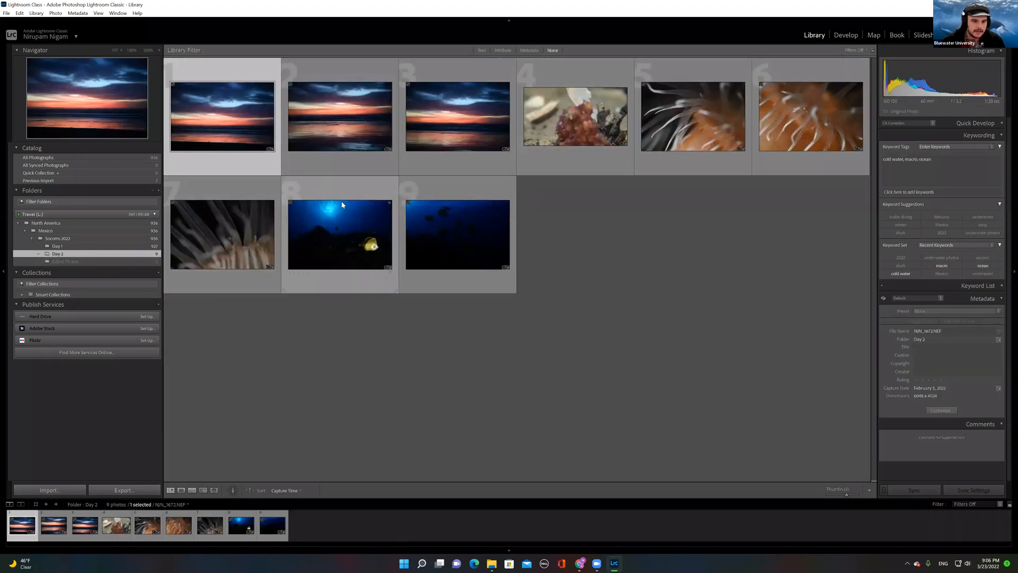
click(385, 236)
ctrl+click(455, 239)
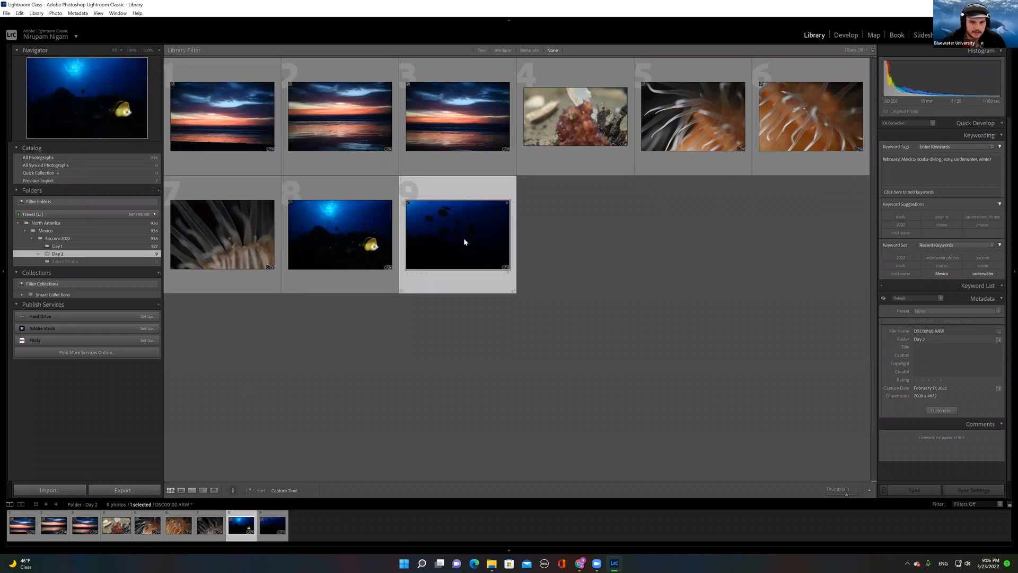
drag(447, 234, 67, 247)
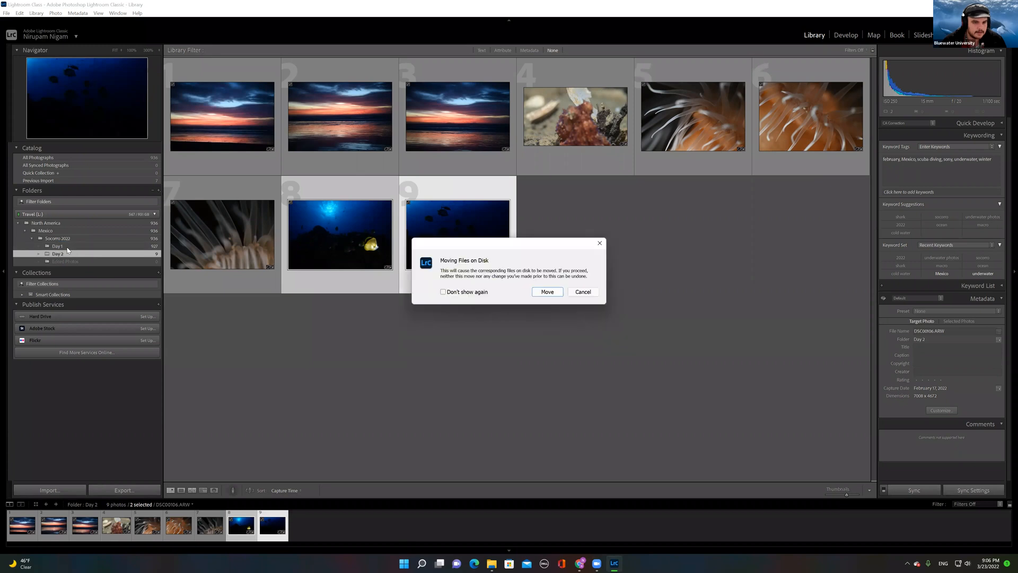
click(548, 292)
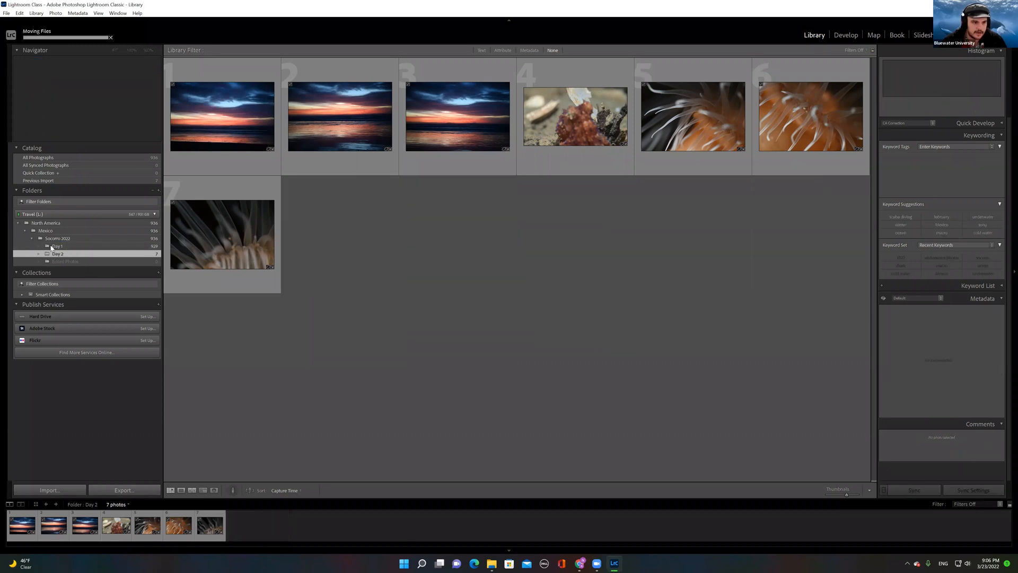
click(69, 247)
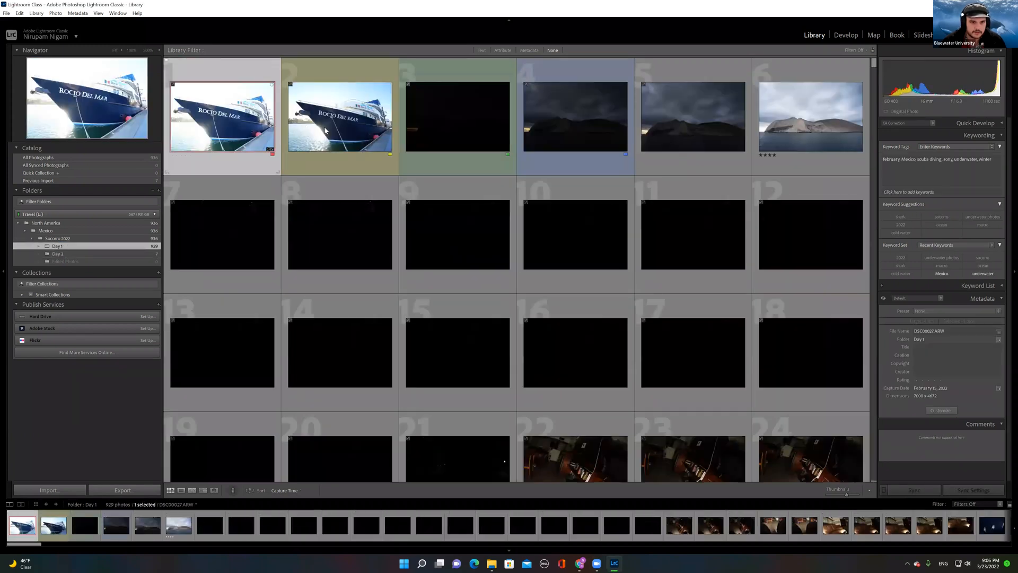
Step: Move photos 1, 2, 4 and 5 from the Day 1 folder into the Day 2 folder on disk
ctrl+click(538, 125)
ctrl+click(683, 126)
drag(683, 125, 58, 254)
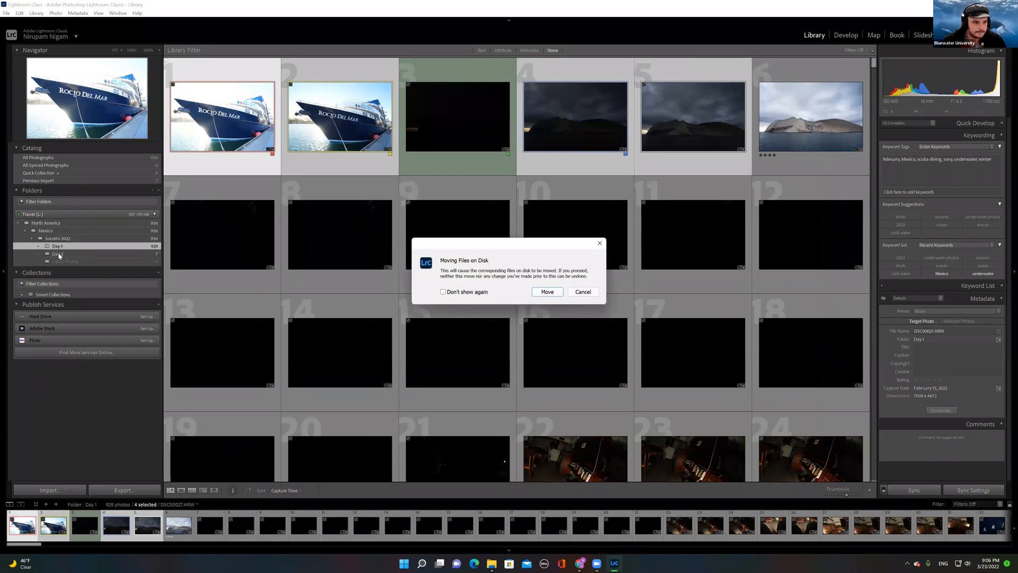
click(547, 292)
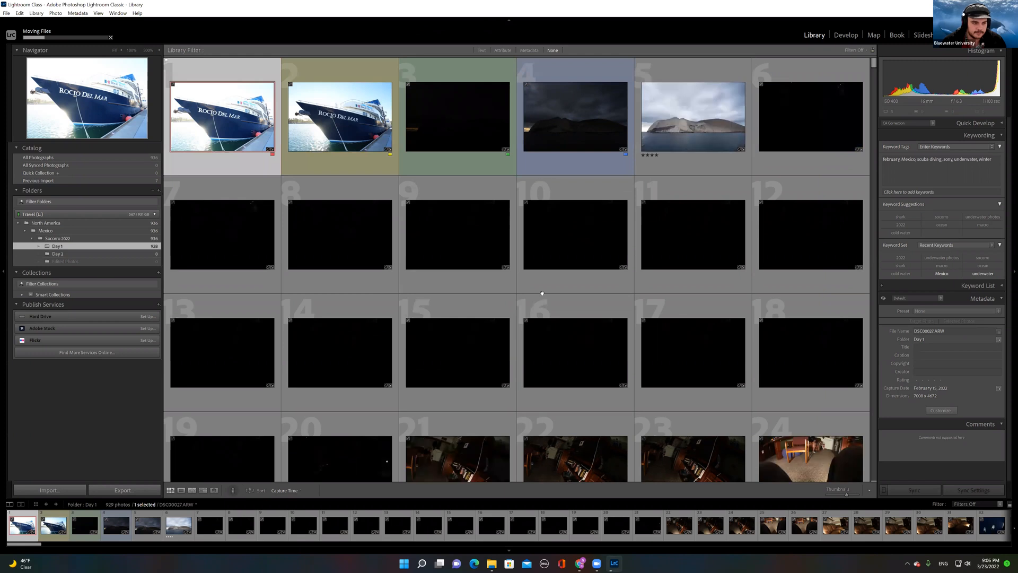
Step: Switch to File Explorer and open Adobe Lightroom Presentation > Pictures > North America > Mexico > Socorro 2022 > Day 2 on the Travel drive
click(492, 563)
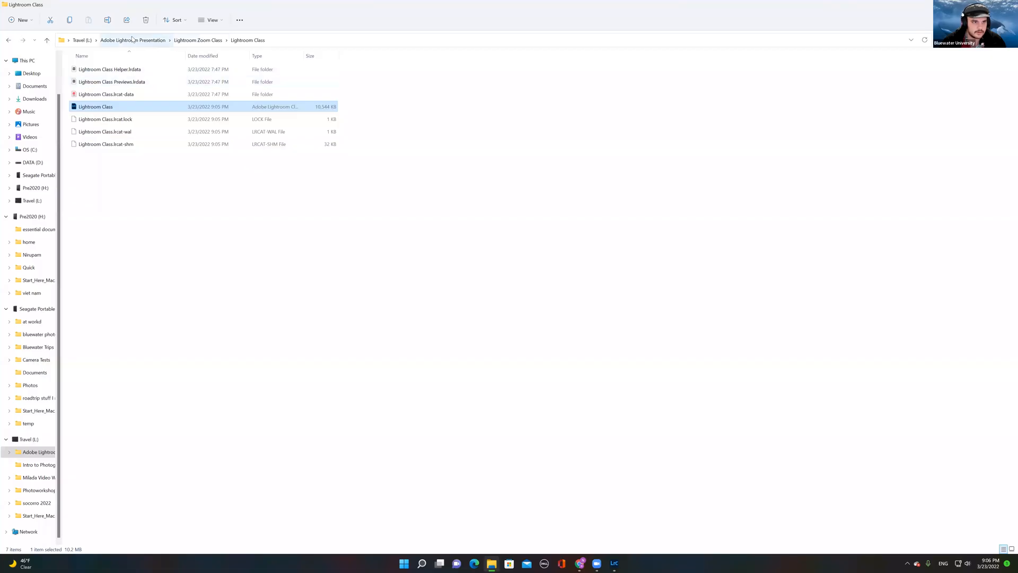
click(82, 40)
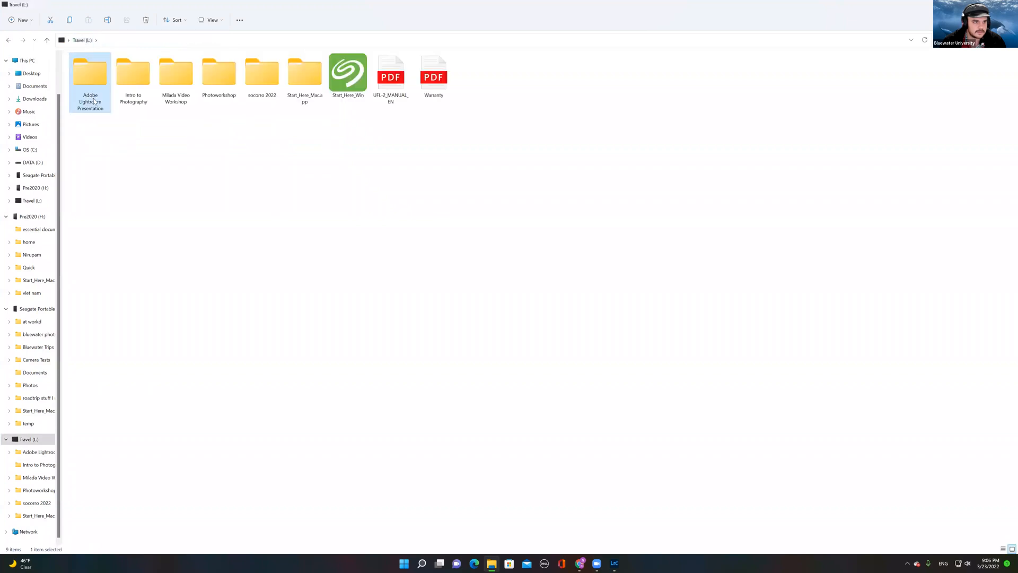
double_click(133, 90)
click(82, 40)
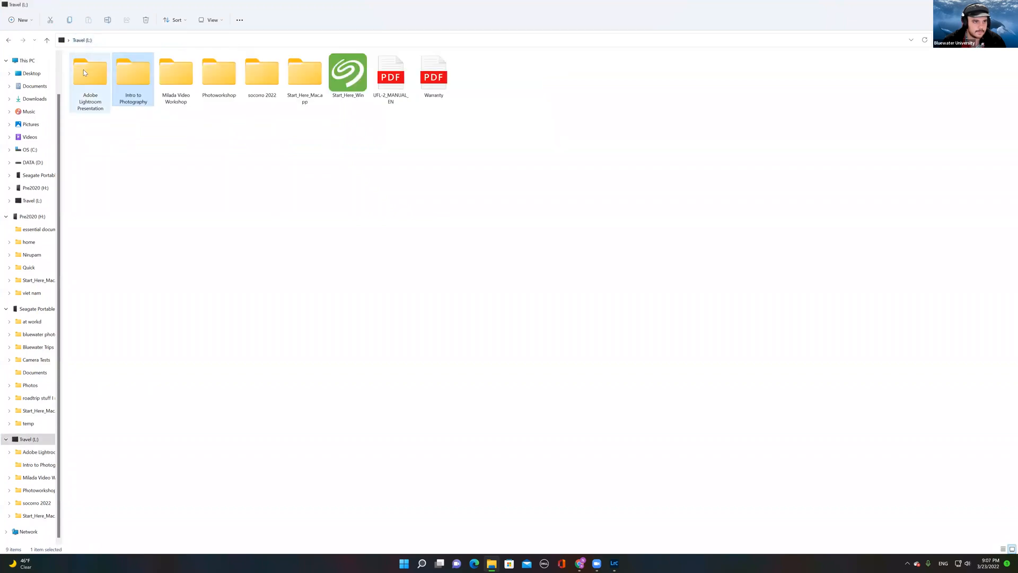
double_click(83, 69)
double_click(154, 80)
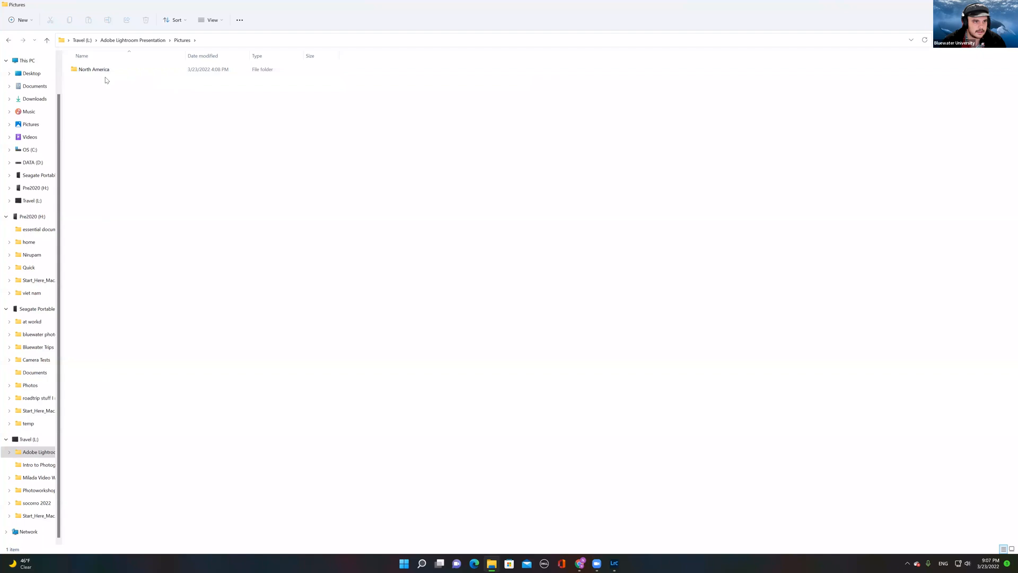
double_click(105, 70)
double_click(95, 81)
double_click(94, 70)
double_click(97, 81)
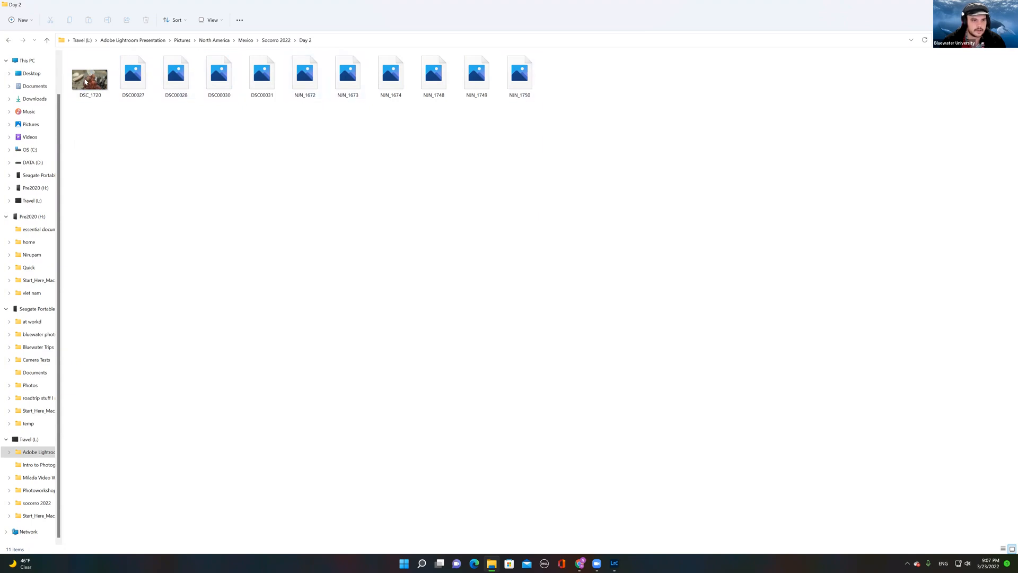
Step: Switch back to Lightroom Classic, view the Day 2 folder, and filter the Day 1 photos by attribute to five stars
key(alt+Tab)
click(86, 254)
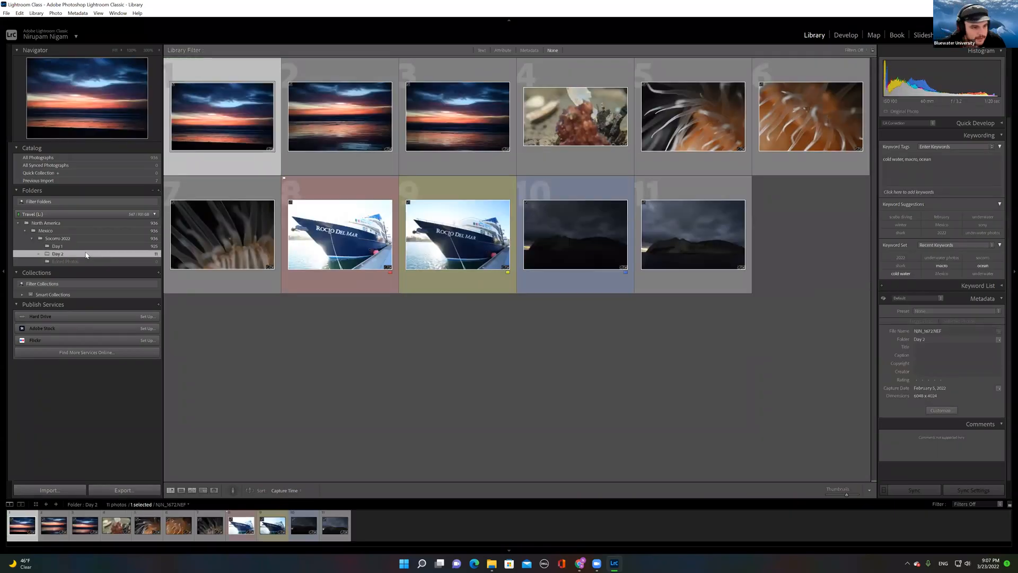
click(85, 248)
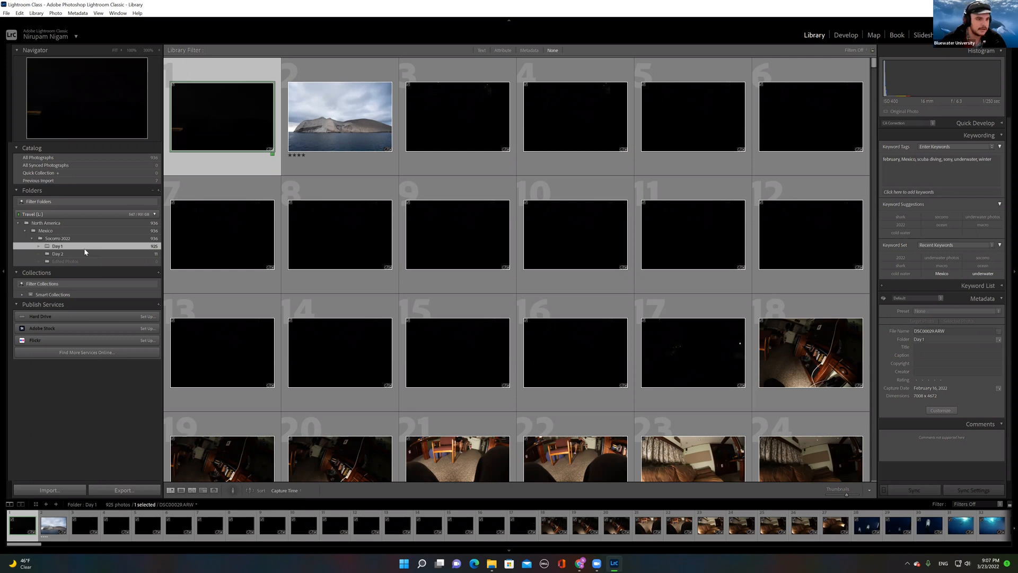
click(510, 51)
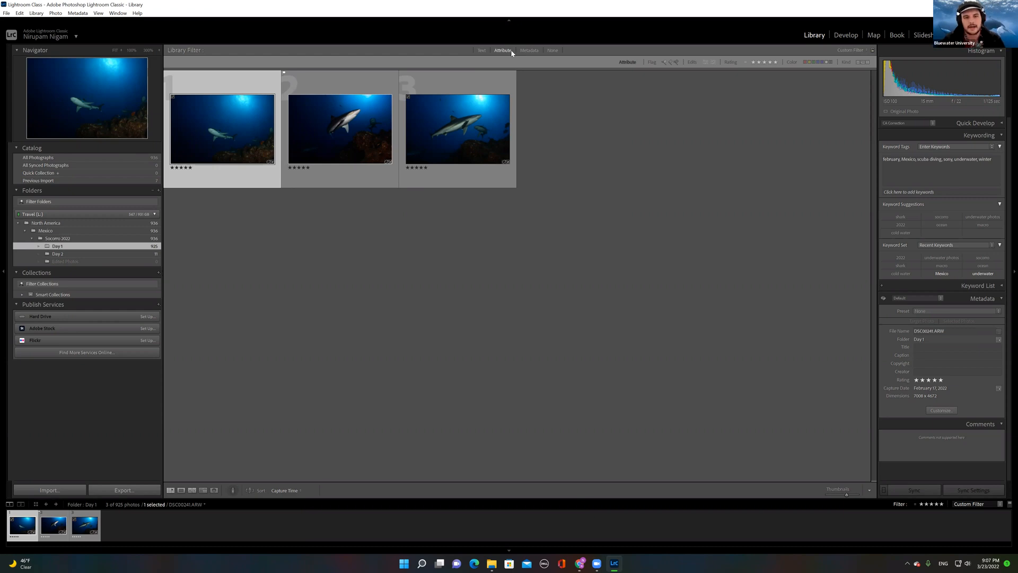
Step: Switch to File Explorer and check the Edited Photos folder inside Socorro 2022
click(491, 563)
click(274, 40)
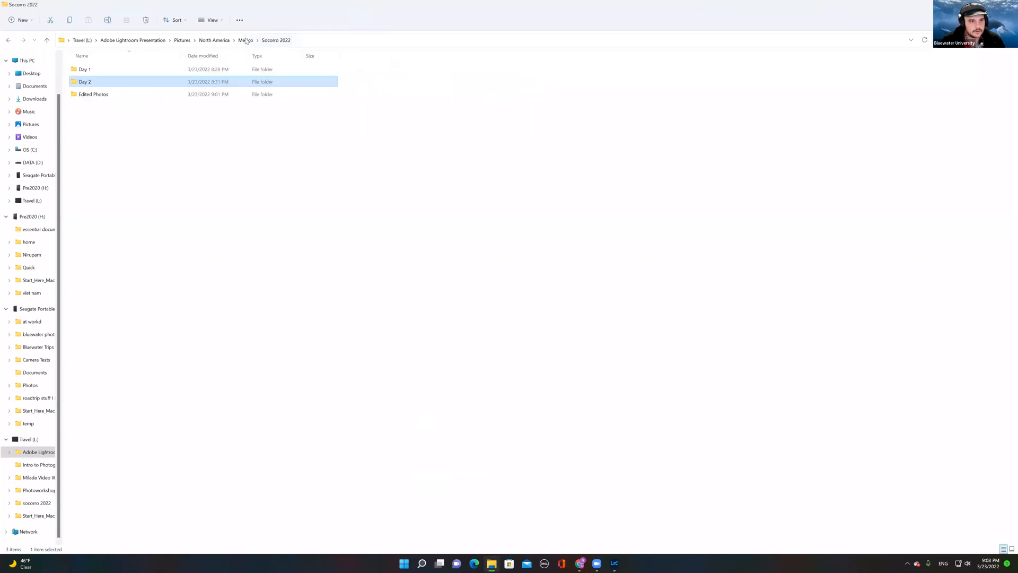
double_click(130, 94)
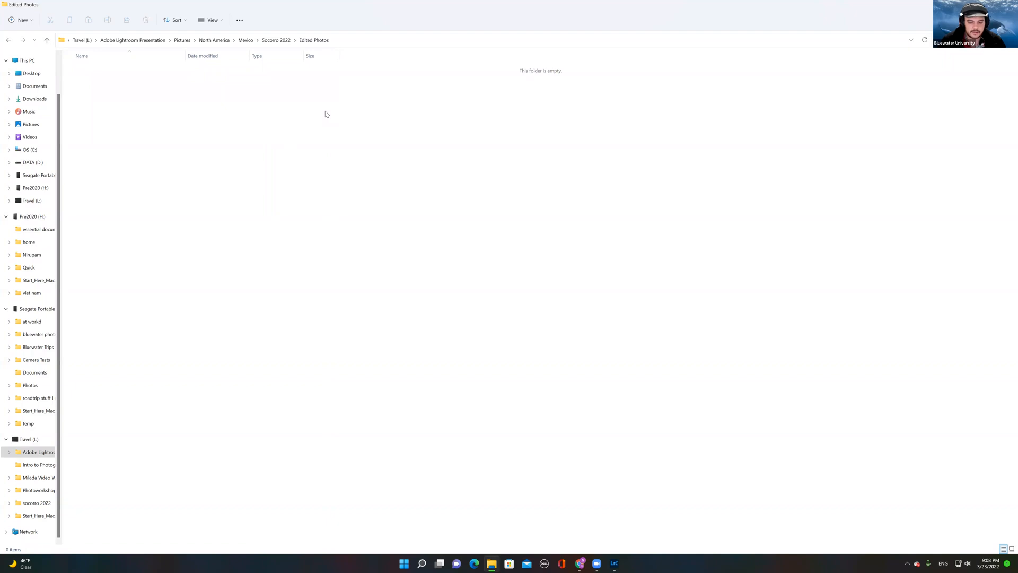
Step: Return to Lightroom Classic, select all three five-star shark photos and open the export settings for them
click(617, 562)
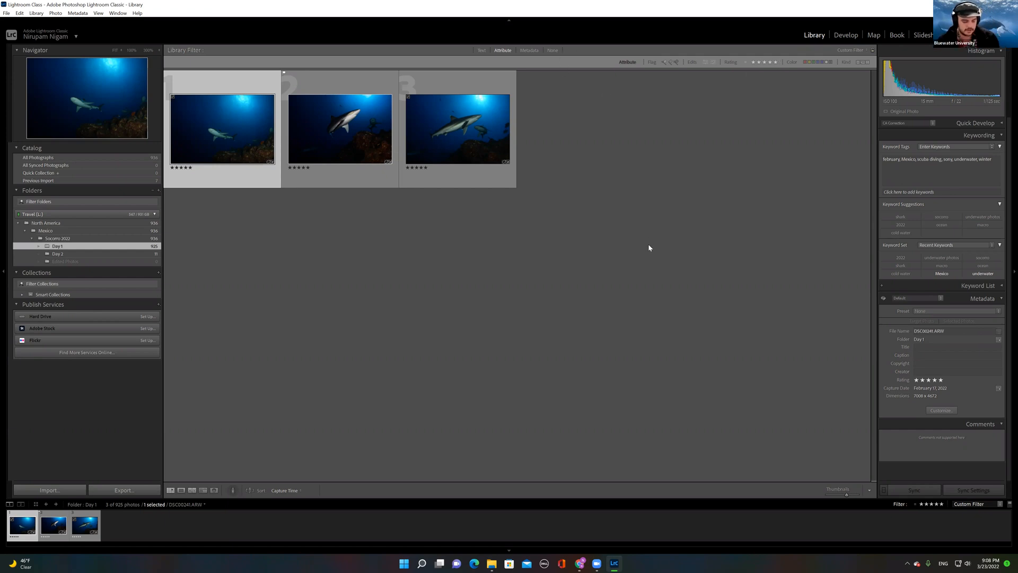
key(ctrl+a)
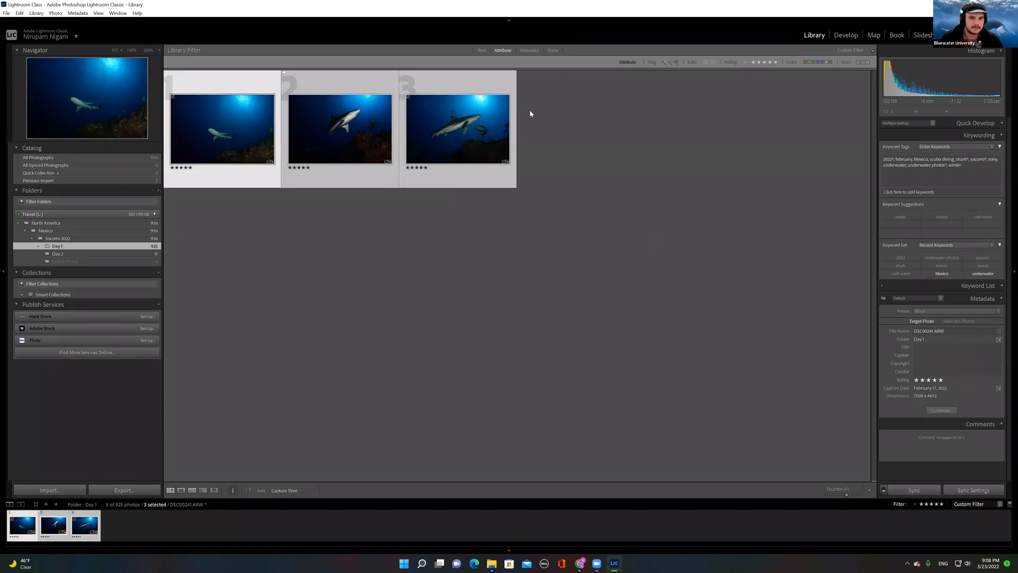
right_click(418, 116)
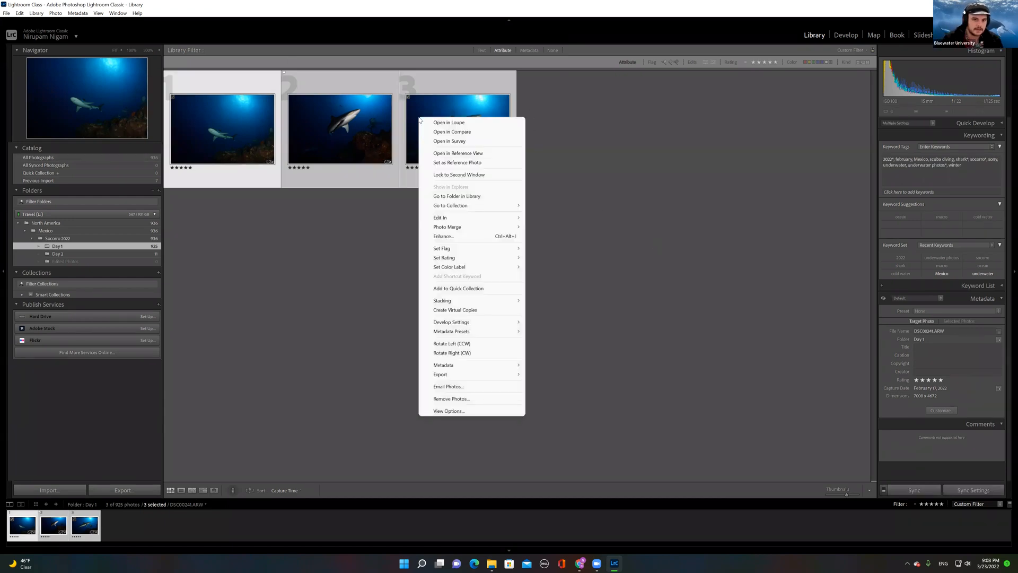
mouse_move(454, 378)
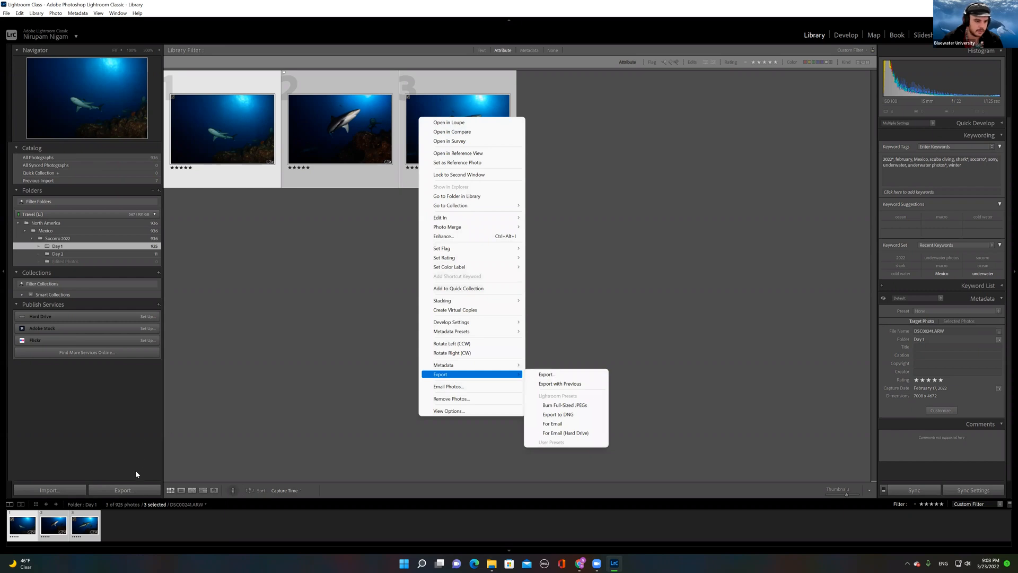
click(129, 493)
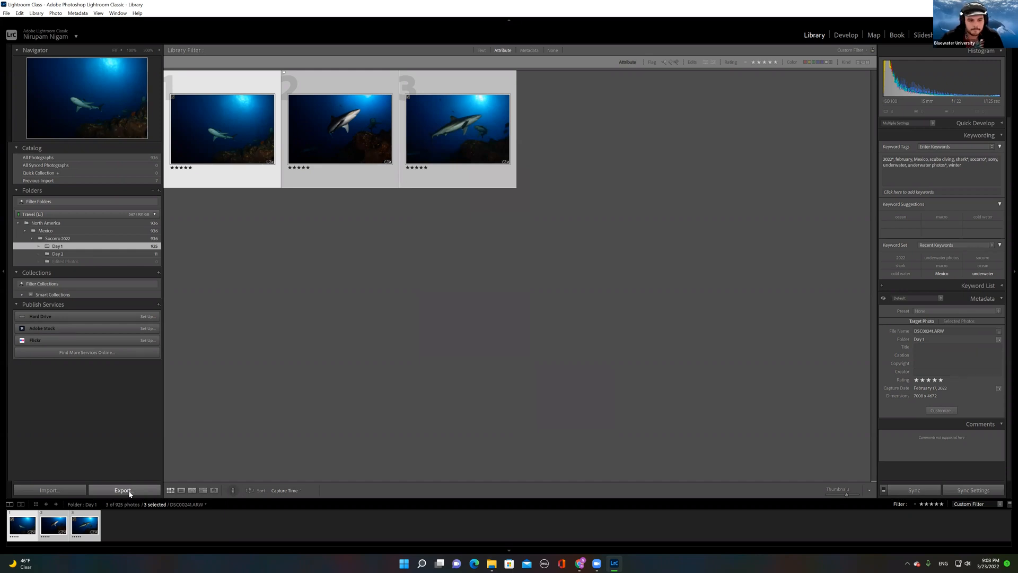
click(125, 490)
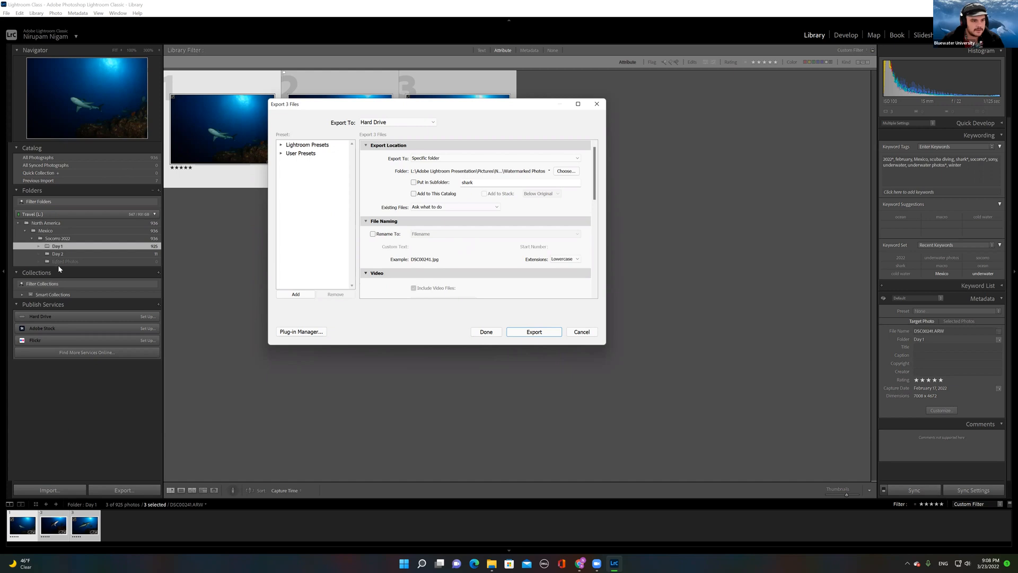
Step: Set the export location to a specific folder: Travel > Adobe Lightroom Presentation > Pictures > North America > Mexico > Socorro 2022 > Edited Photos
click(428, 158)
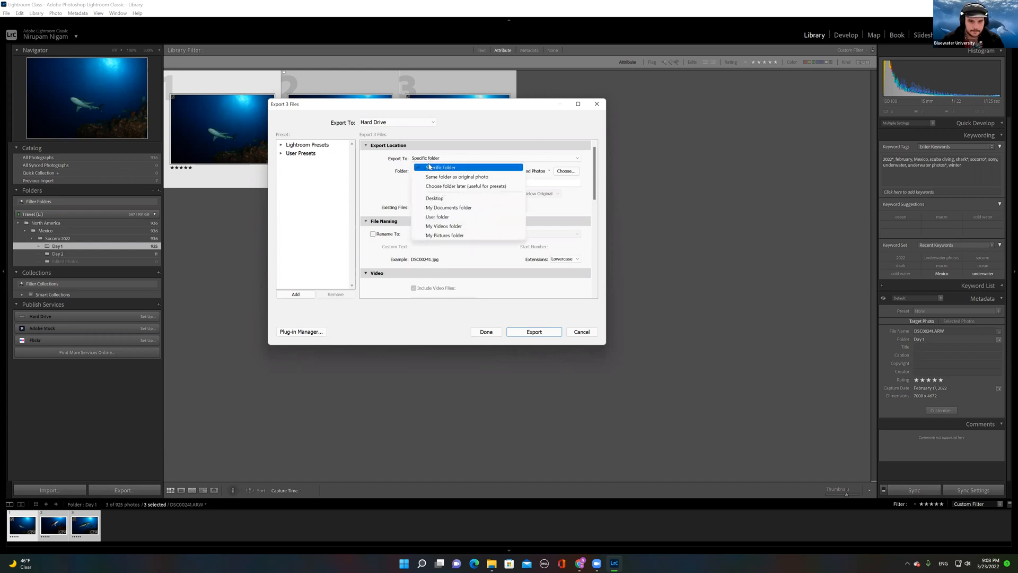
click(430, 167)
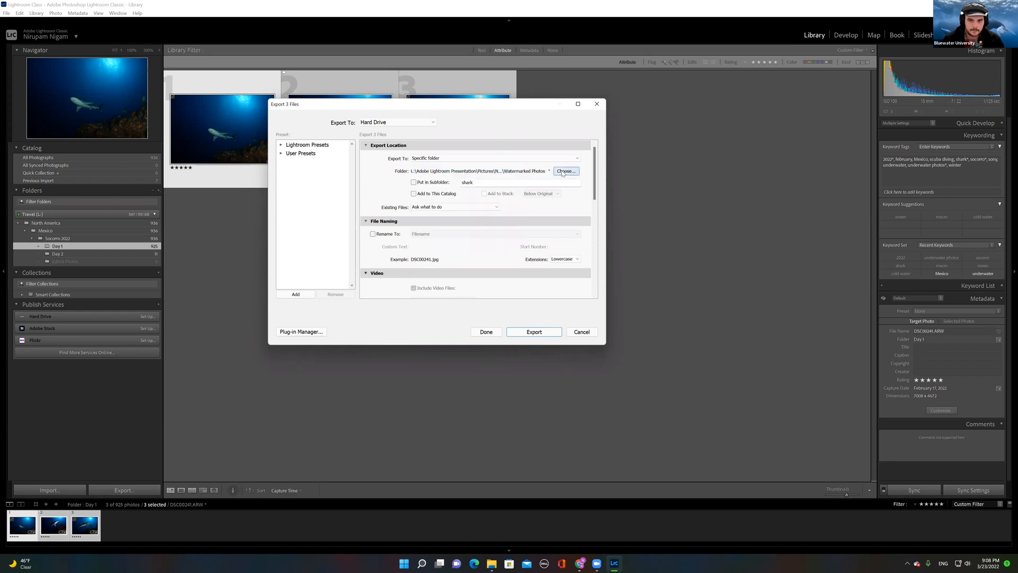
click(565, 171)
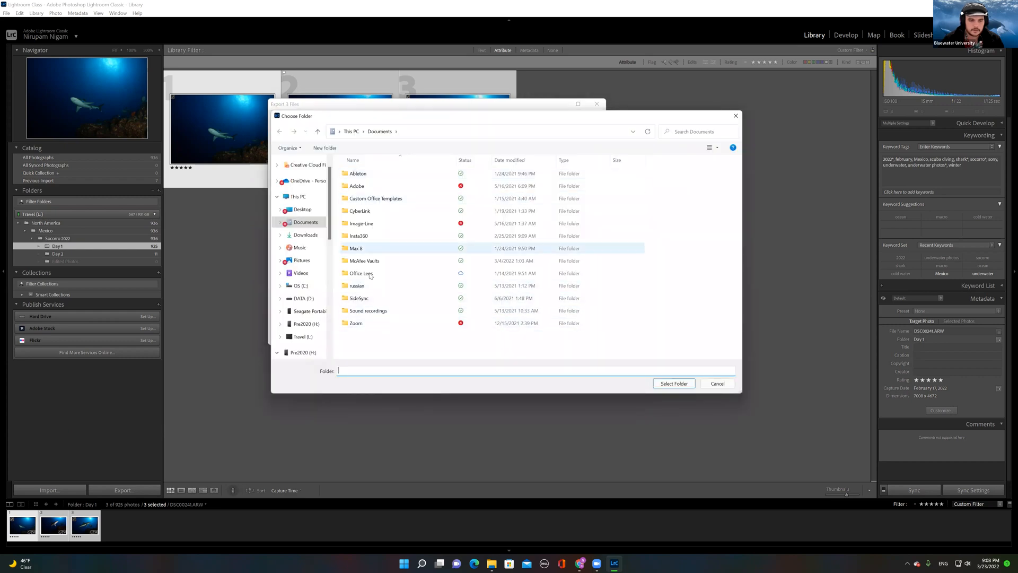
scroll(316, 322, down, 6)
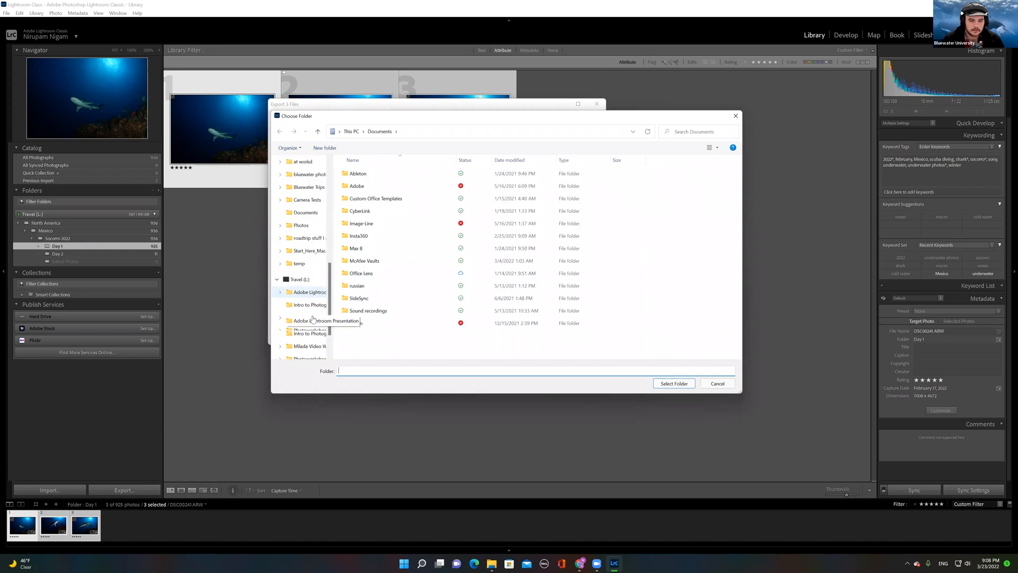
click(310, 266)
double_click(351, 186)
double_click(365, 175)
double_click(364, 185)
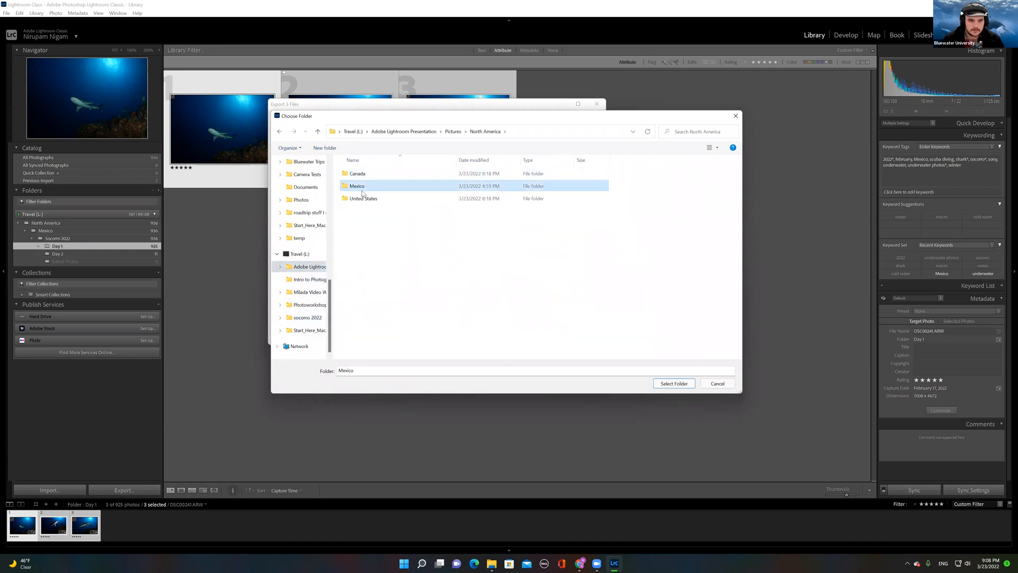
double_click(364, 175)
double_click(356, 198)
click(658, 383)
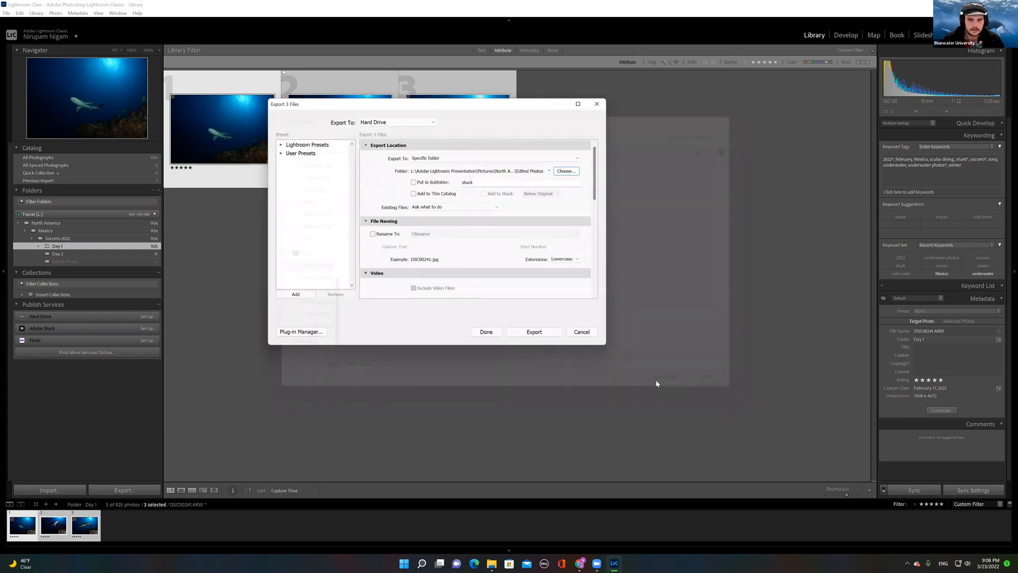
Step: Try putting the export in a subfolder named "watermarked photos" and switch the subfolder option off again
click(414, 183)
drag(460, 182, 475, 182)
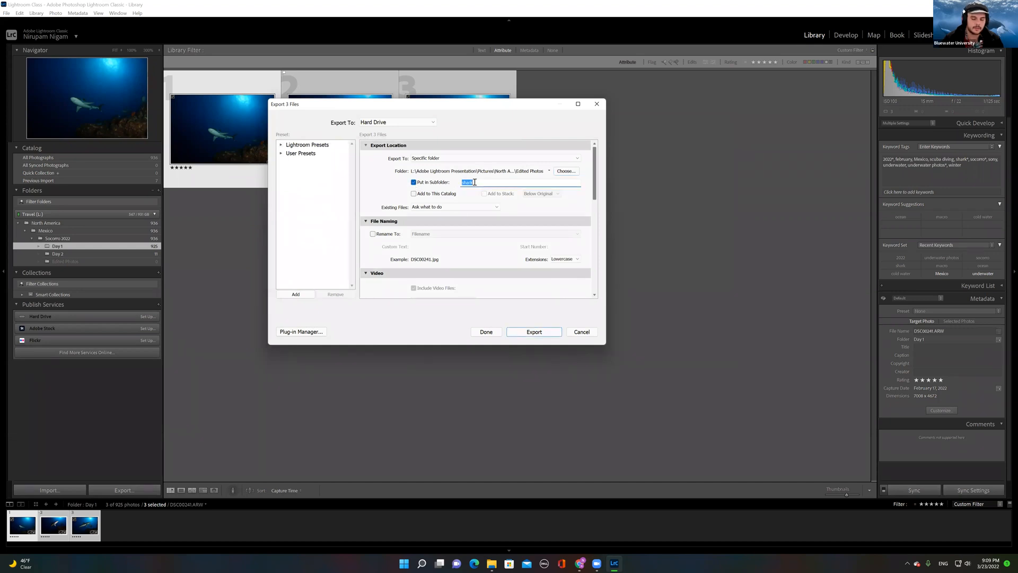
text(waterma)
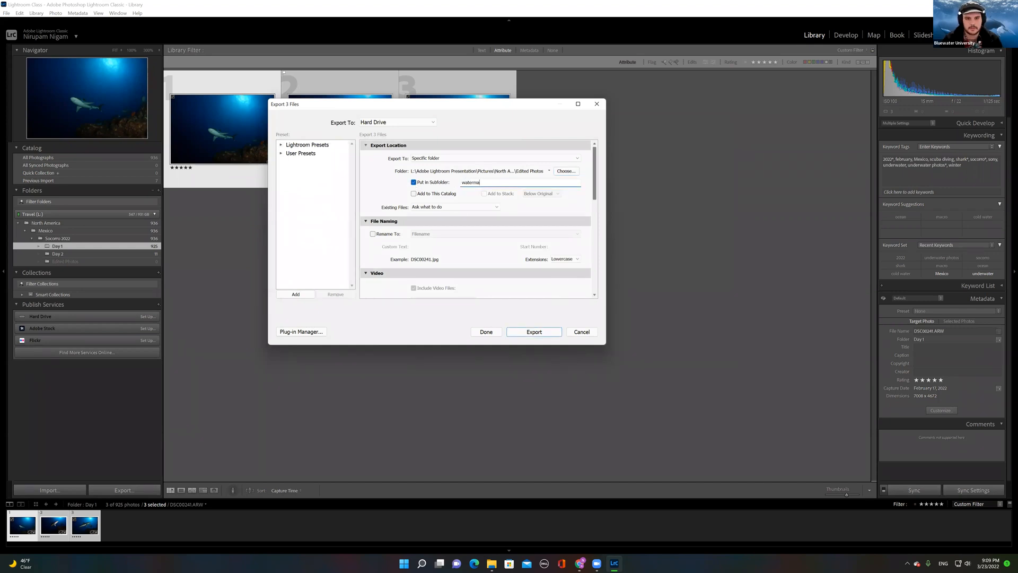
text(rked photos)
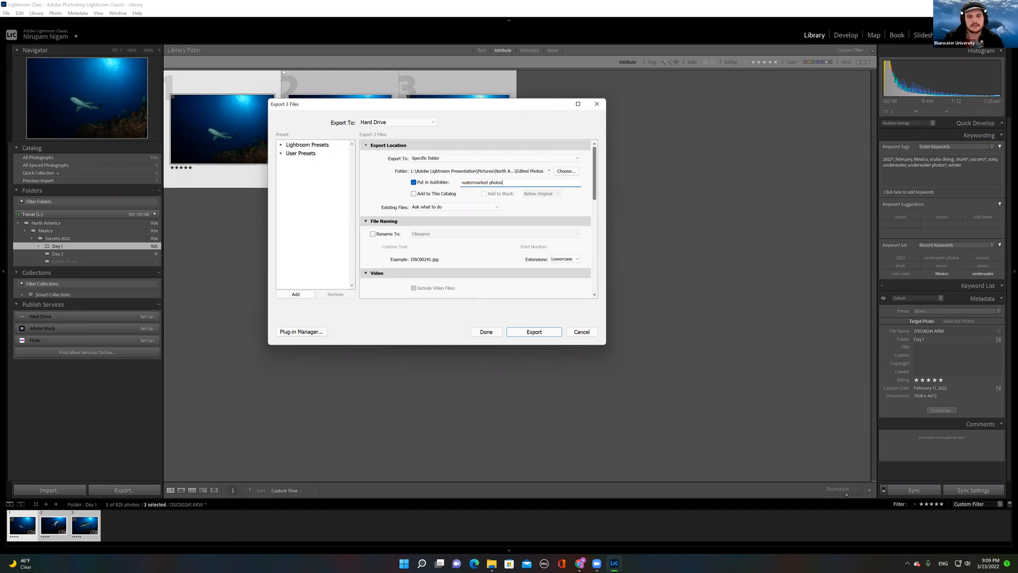
click(414, 182)
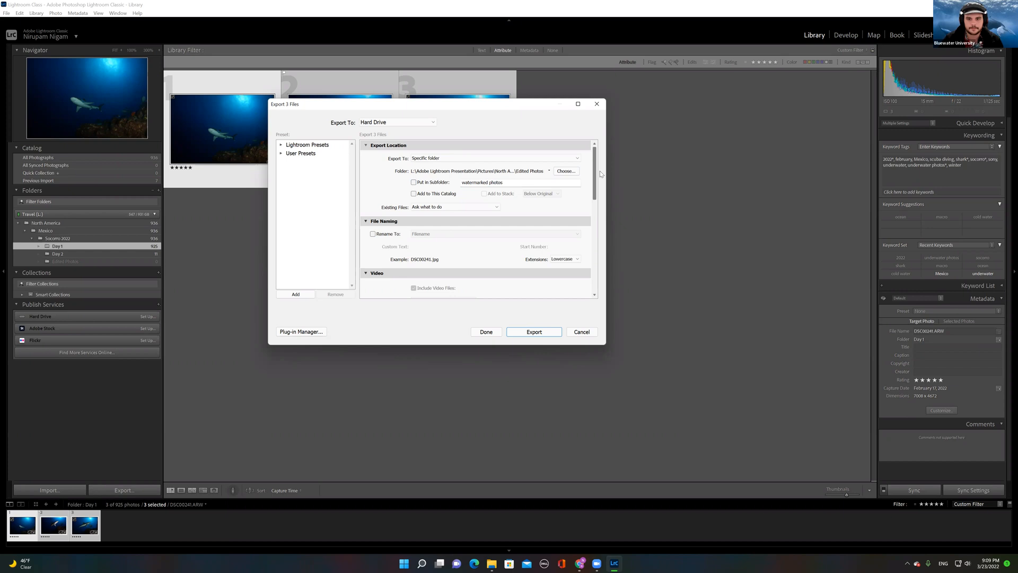
Step: Enable renaming of the exported files to inspect the Rename To templates, and turn renaming back off
scroll(594, 175, down, 1)
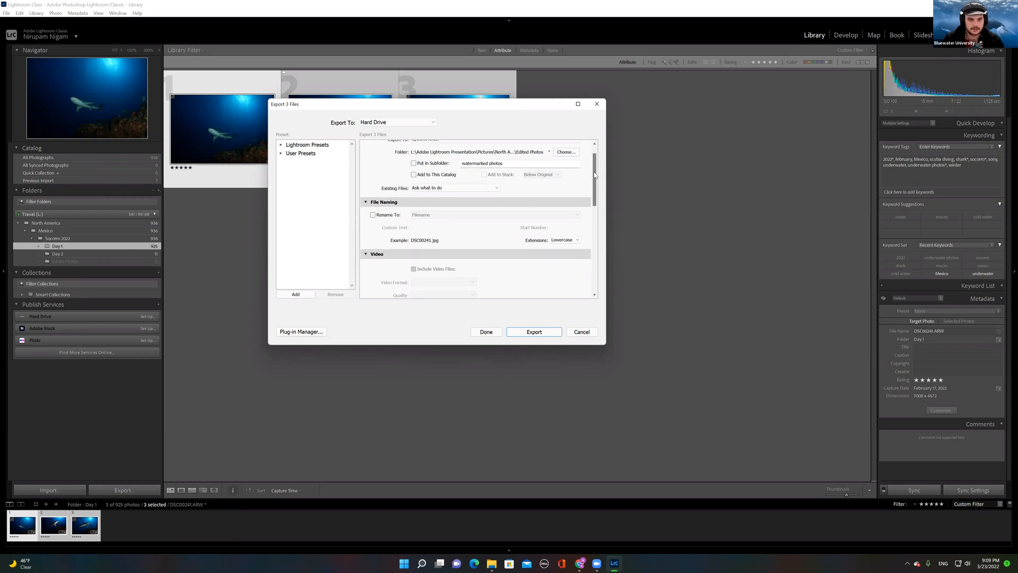
scroll(478, 212, down, 2)
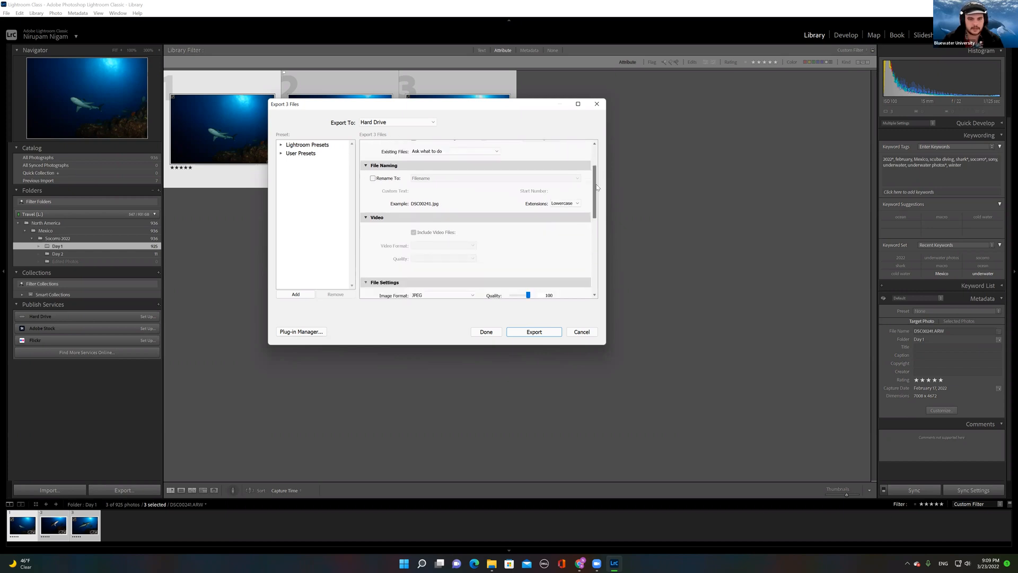
click(373, 179)
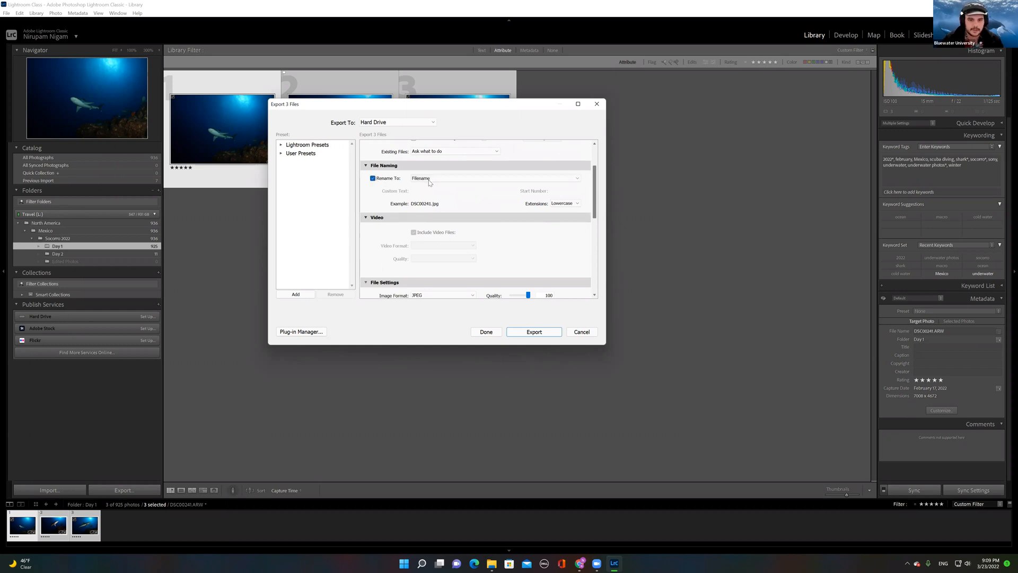
click(430, 180)
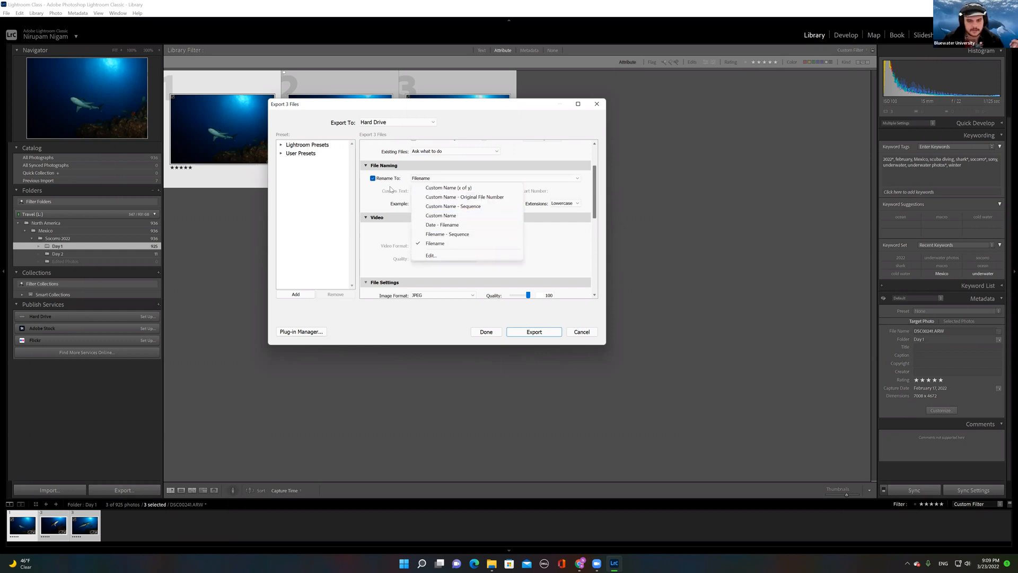
click(372, 178)
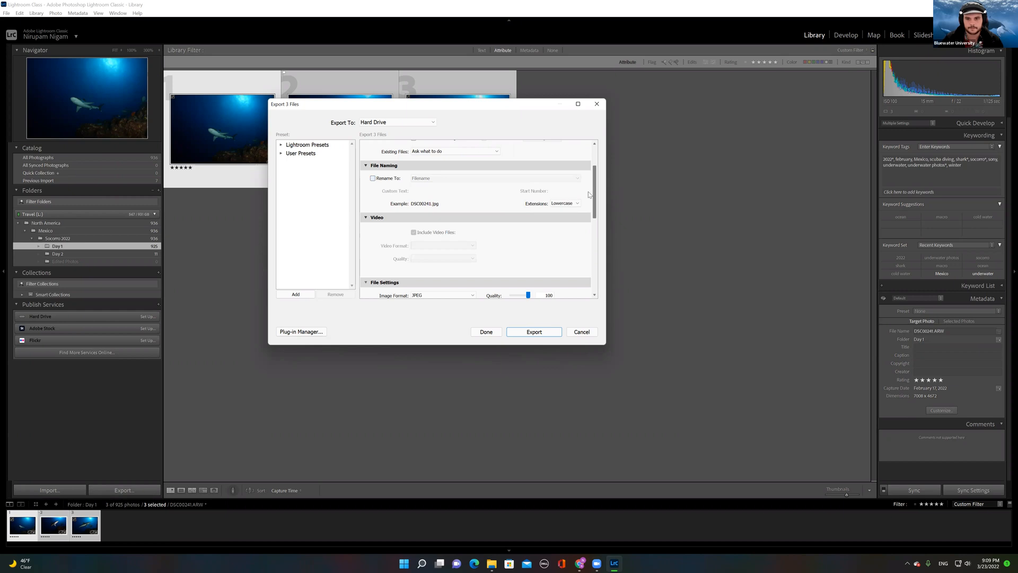
Step: Try TIFF and DNG as the image format in the export's file settings
scroll(512, 206, down, 3)
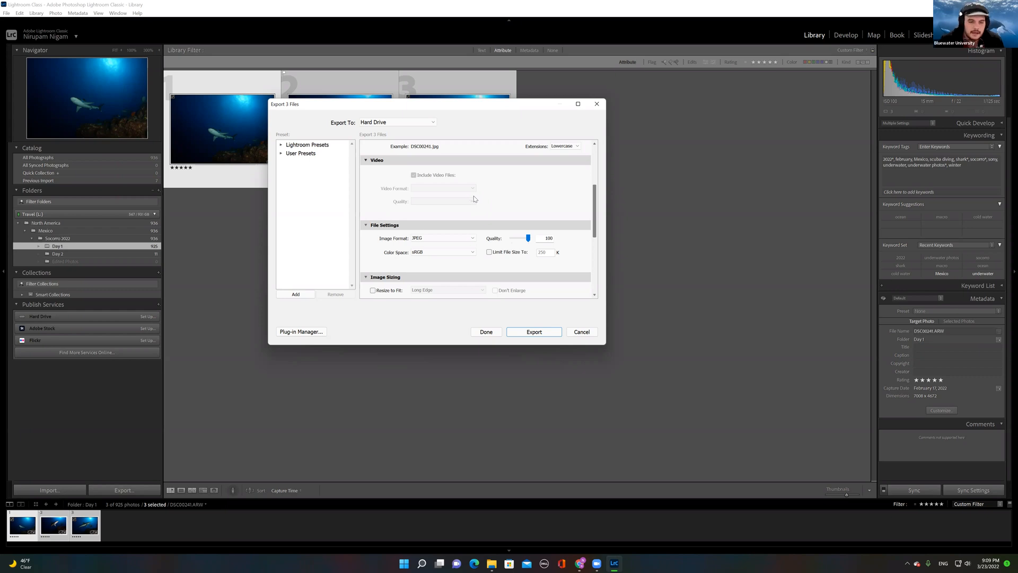
scroll(597, 207, down, 3)
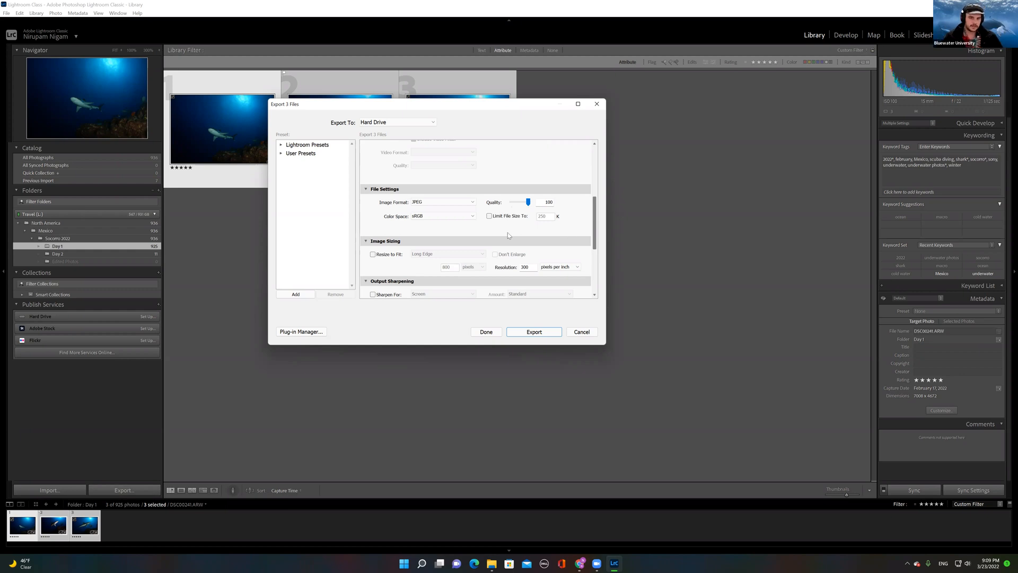
click(456, 200)
click(438, 229)
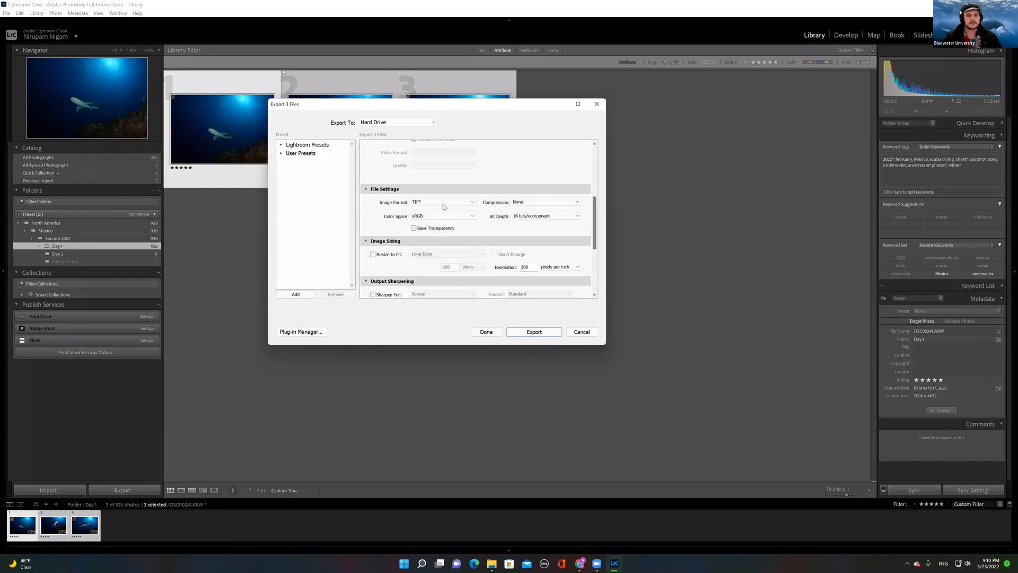
click(442, 205)
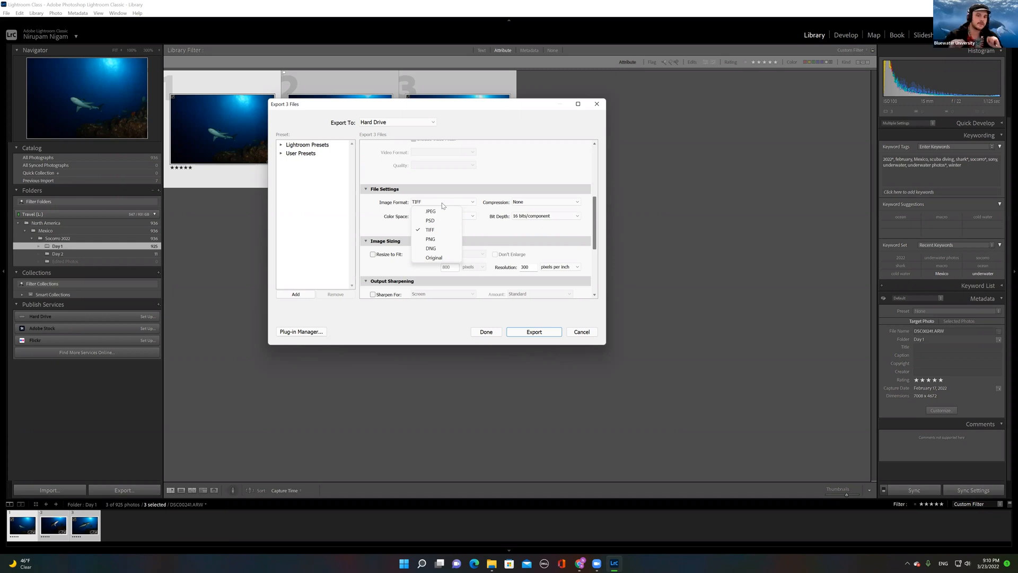
click(430, 248)
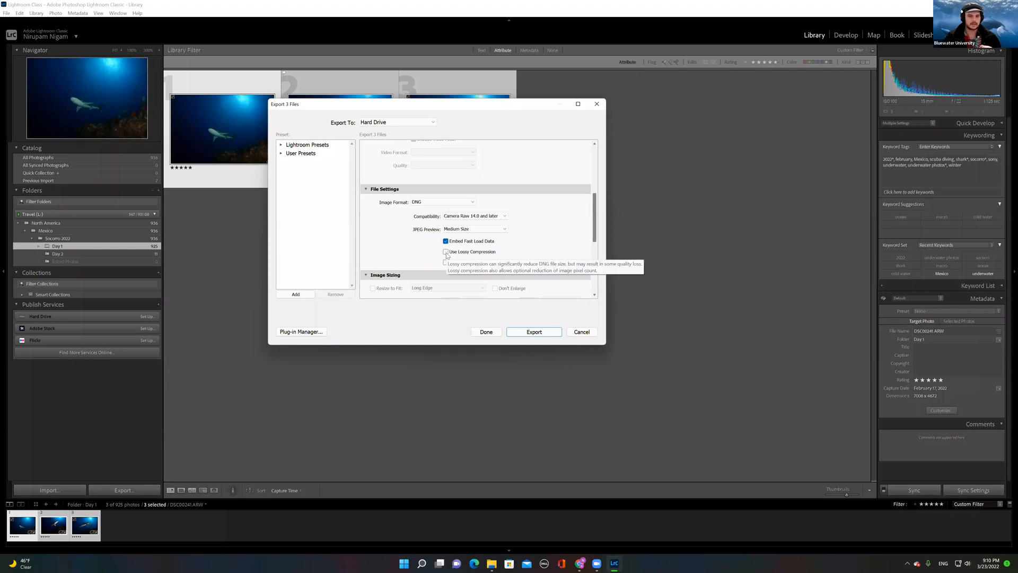
Step: Switch the export's image format to TIFF and inspect its color space and bit depth options
click(470, 217)
click(460, 204)
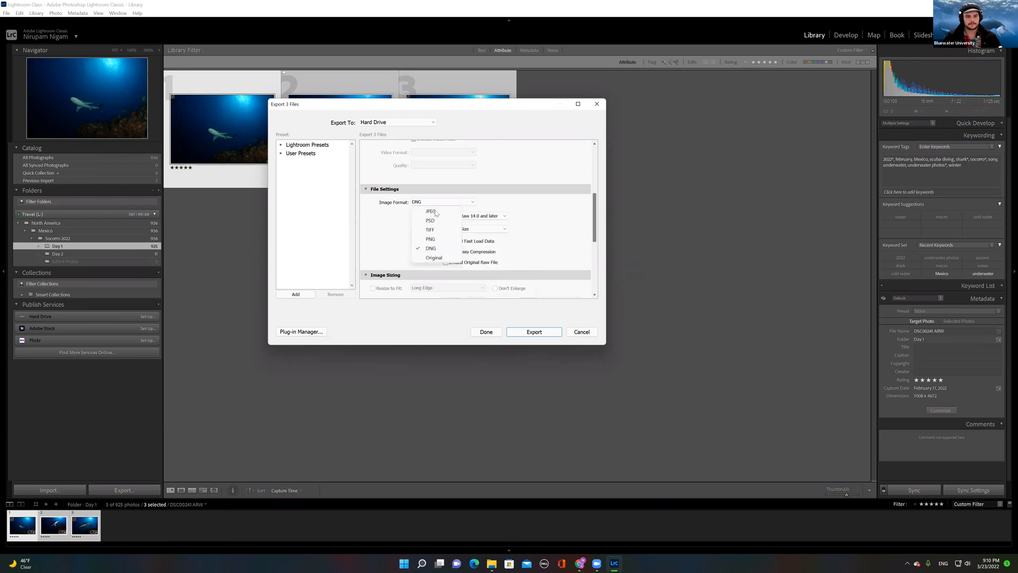
click(430, 229)
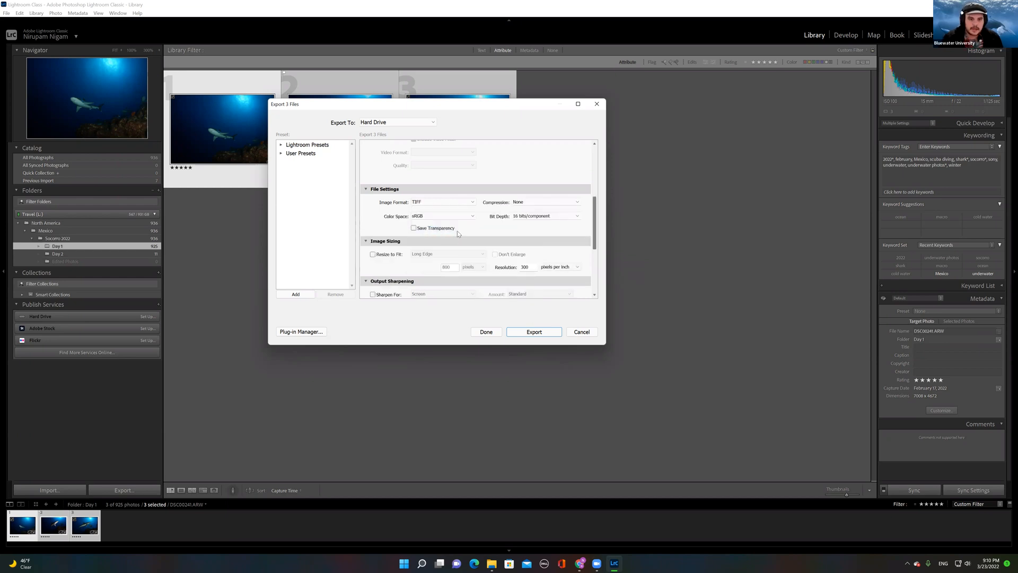
click(456, 216)
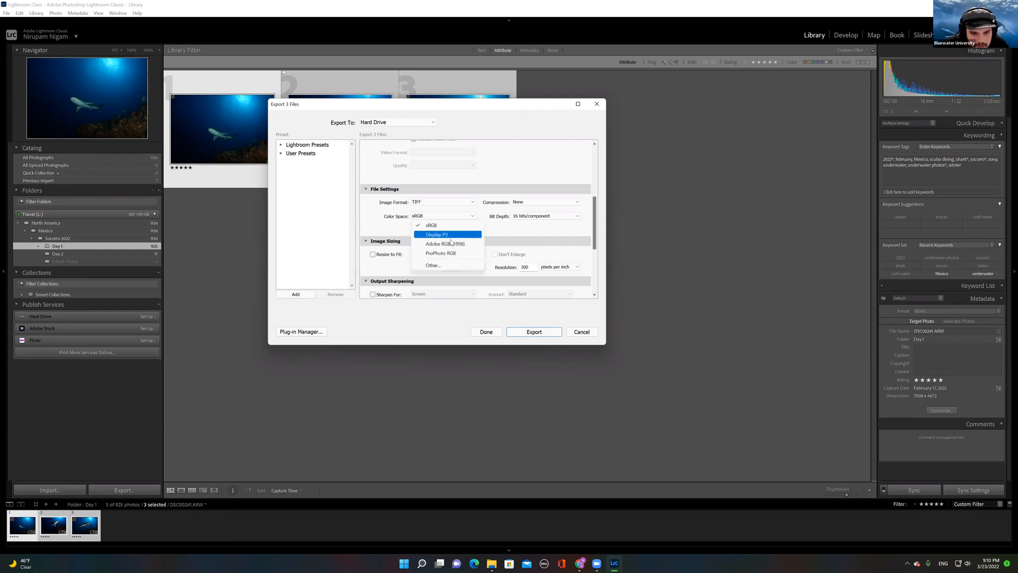
click(401, 218)
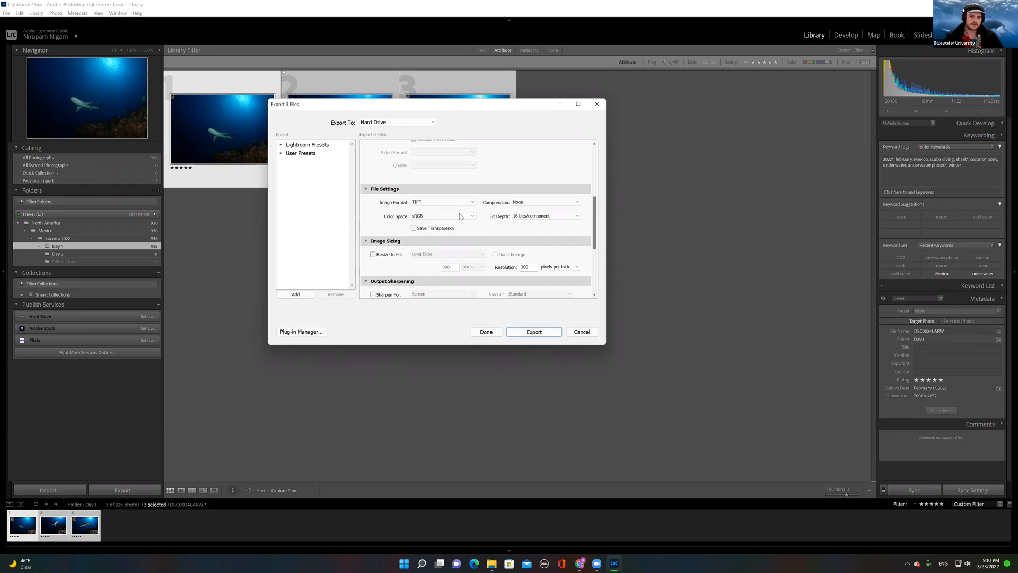
click(522, 218)
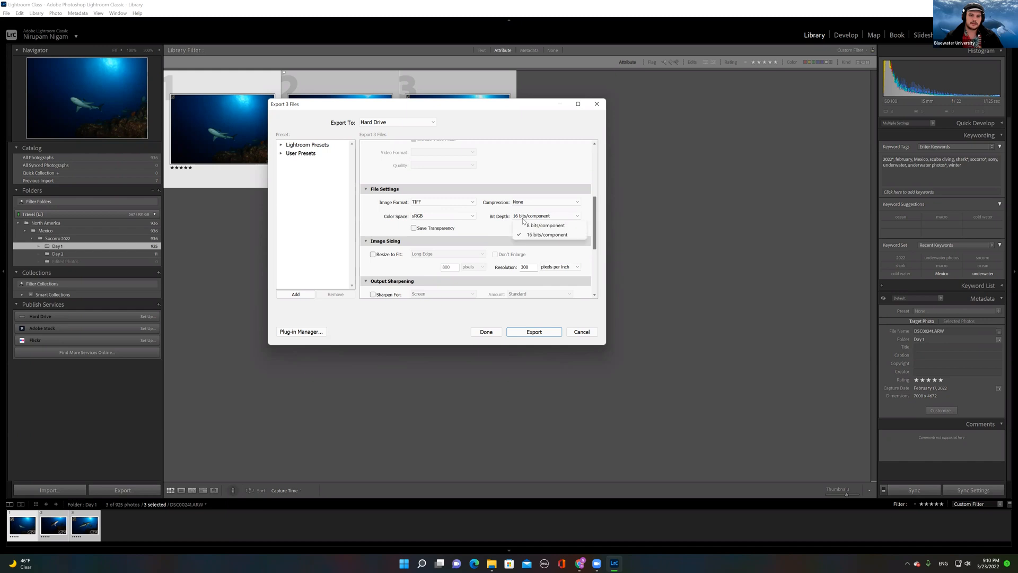
Step: Set the export's image format to JPEG and keep sRGB as its color space
click(426, 206)
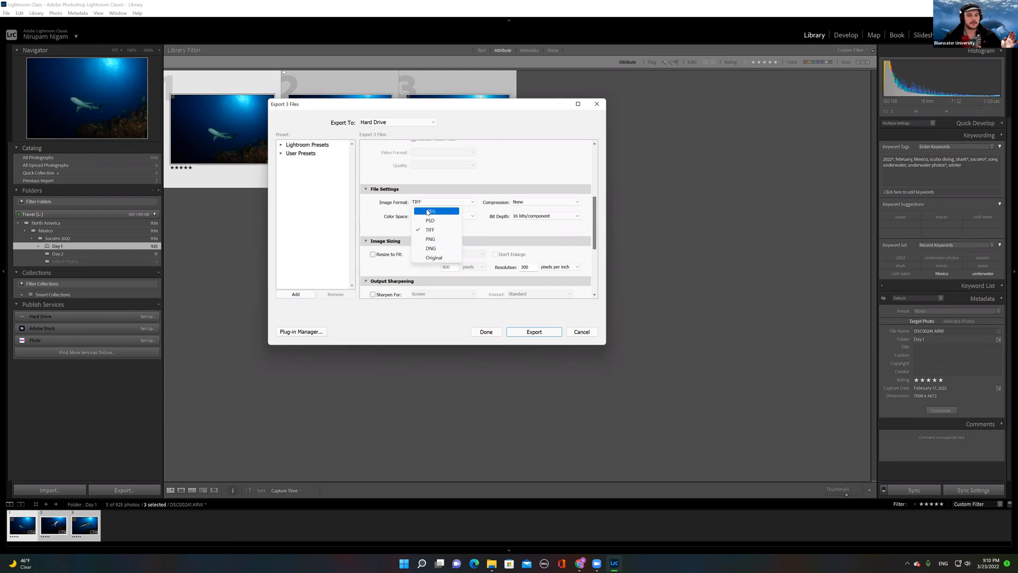
click(427, 211)
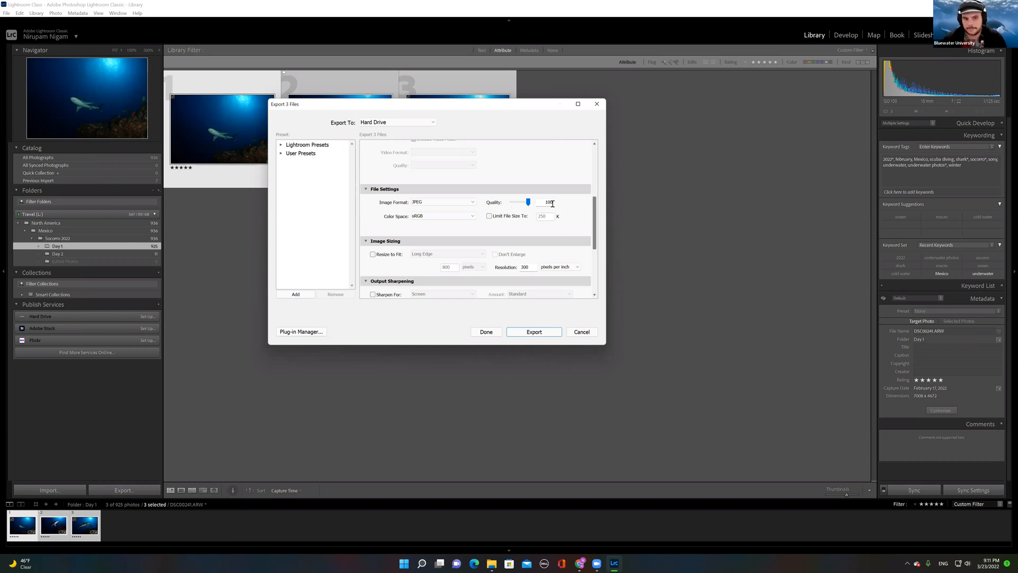
click(464, 217)
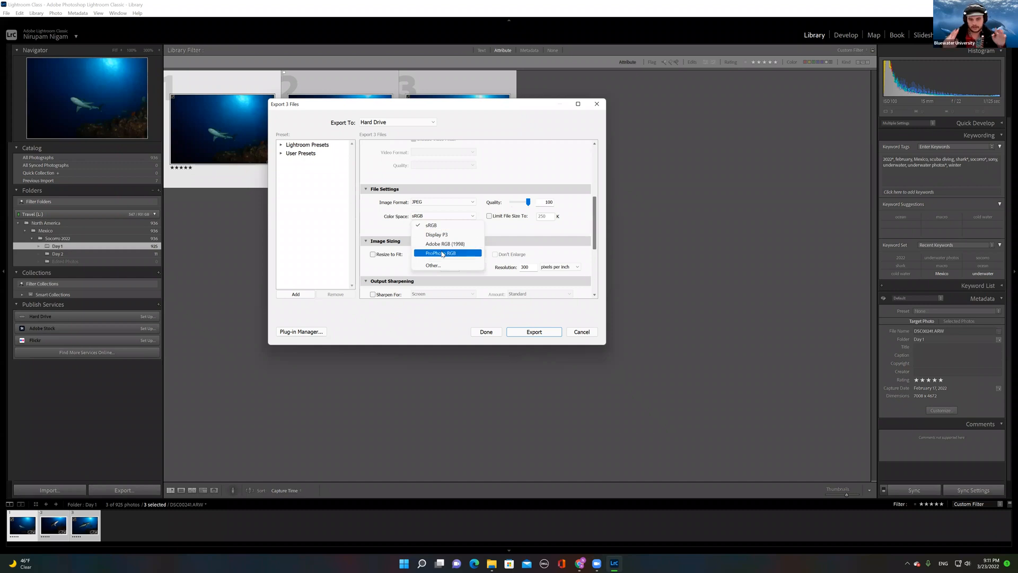
click(462, 226)
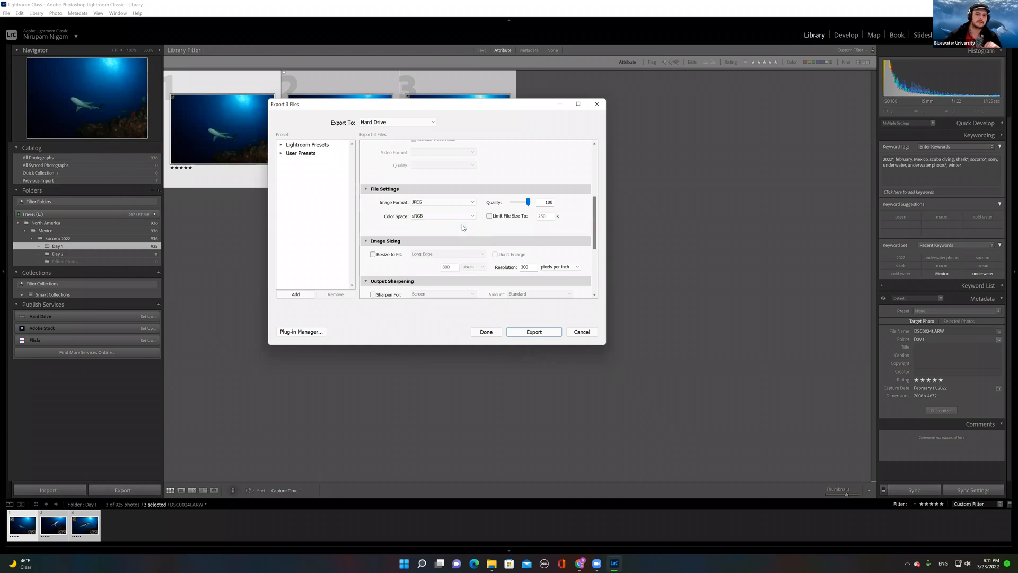
Step: Try the Limit File Size and Resize to Fit export options, and turn both off again
click(490, 216)
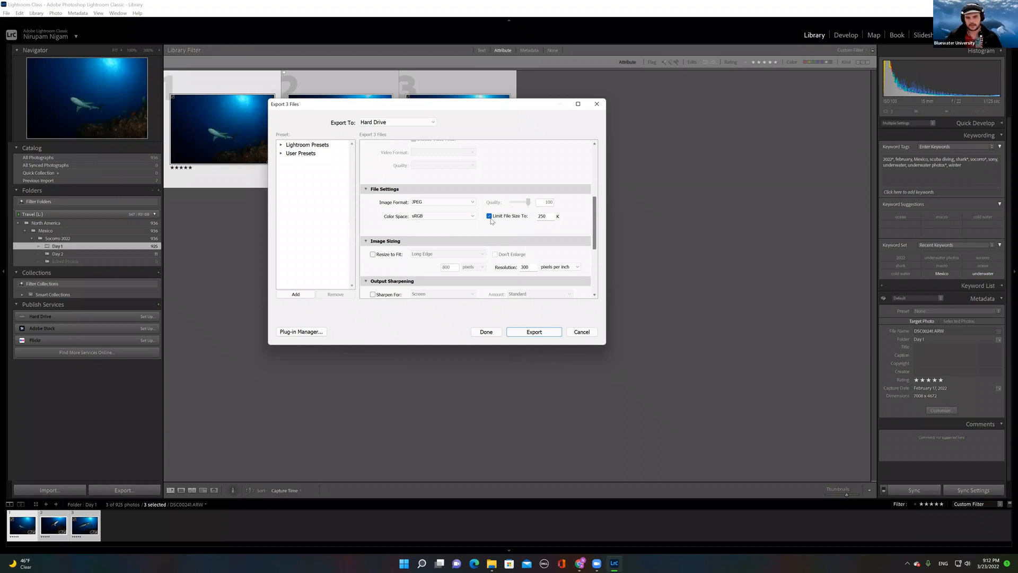
click(489, 216)
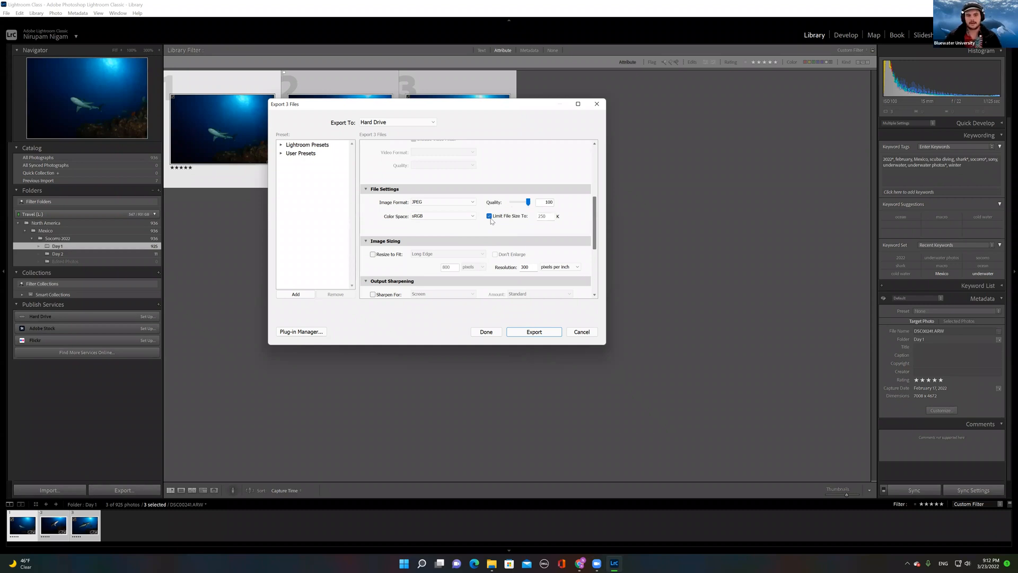
drag(597, 207, 597, 224)
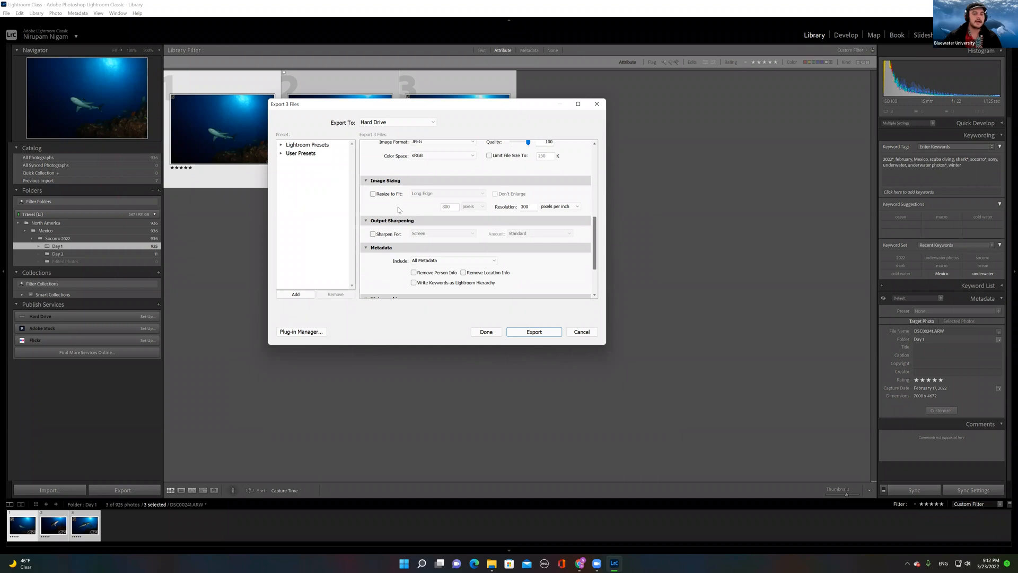
click(373, 194)
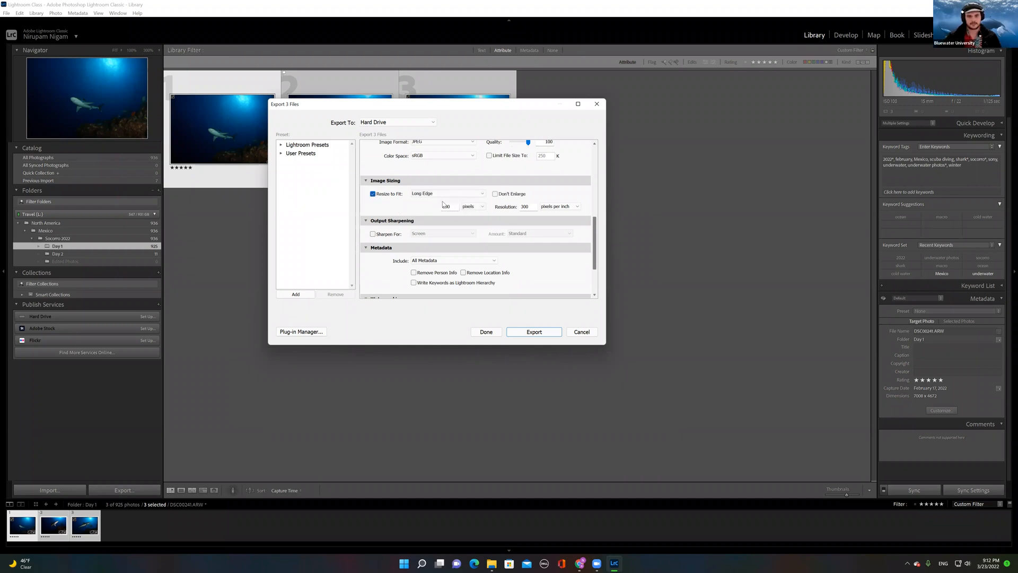
click(373, 194)
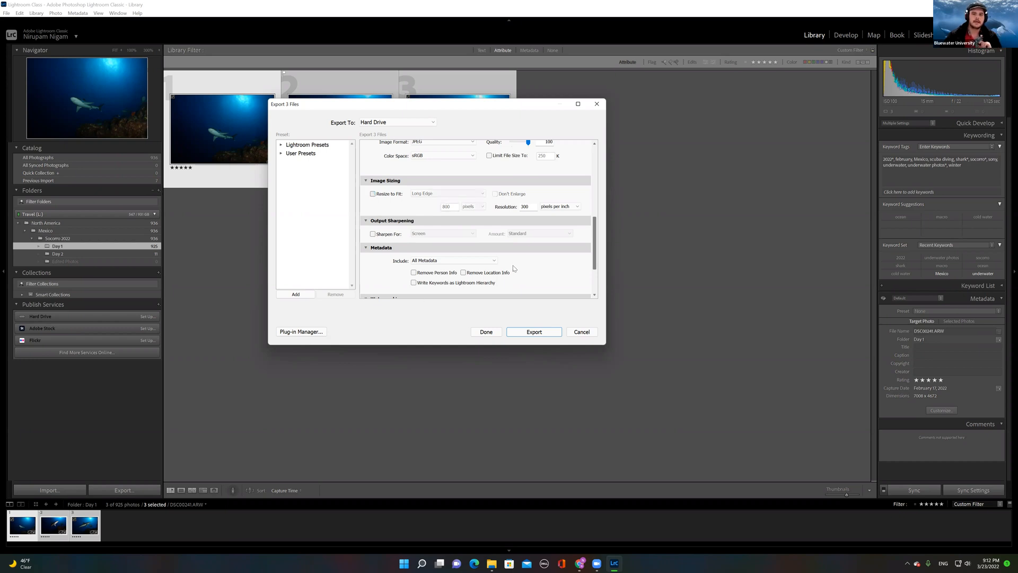
Step: Check the export's resolution value and its unit options in the image sizing settings
double_click(525, 207)
click(556, 207)
click(559, 193)
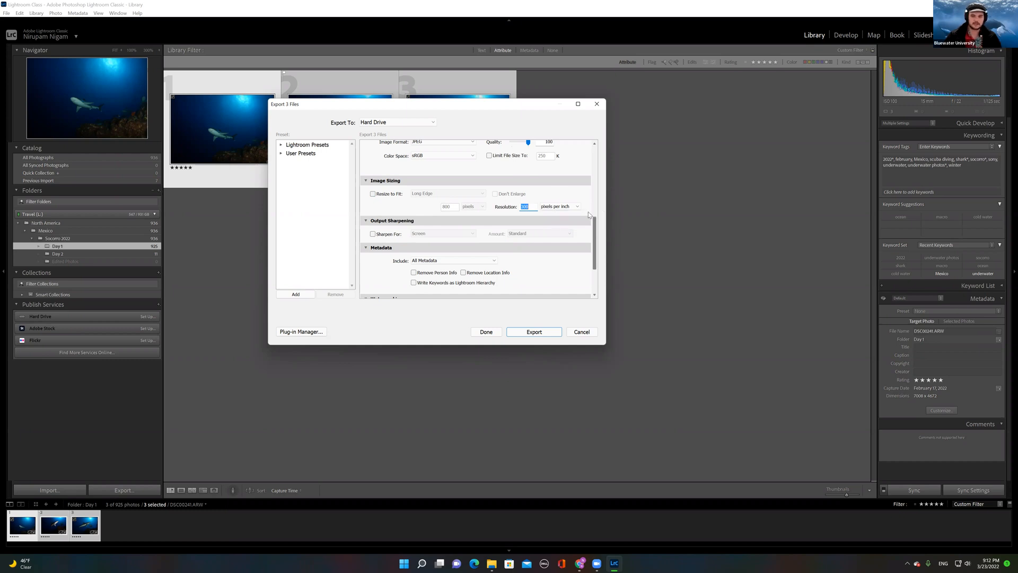
Step: Try limiting the exported metadata to Copyright Only, and set it back to All Metadata
drag(595, 222, 599, 232)
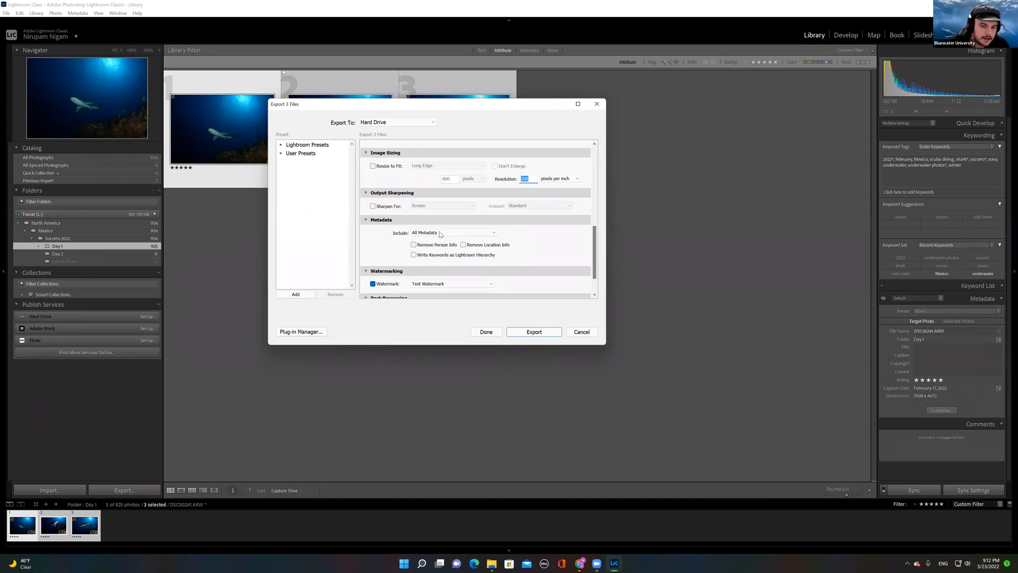
drag(595, 244, 595, 256)
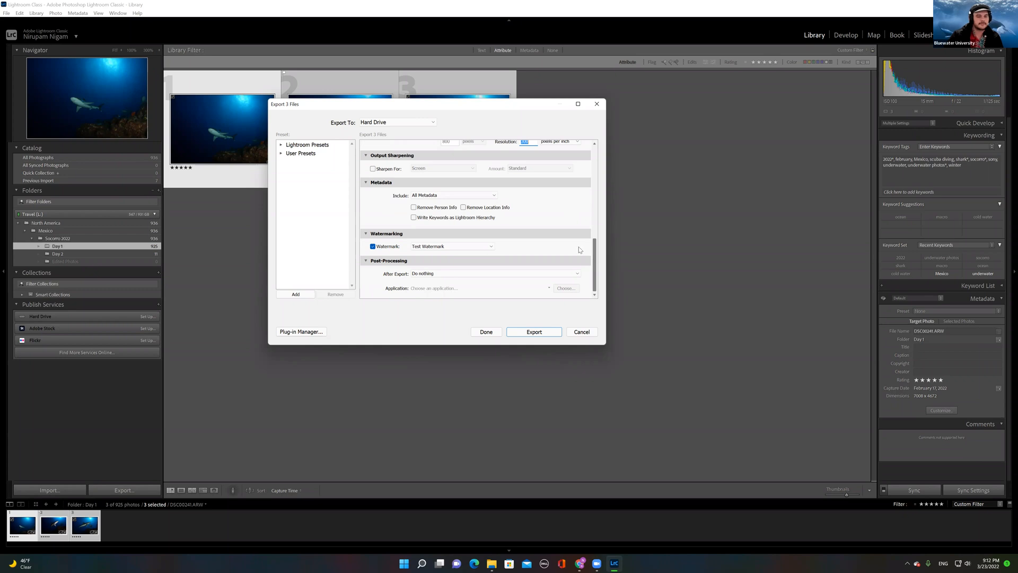
click(490, 196)
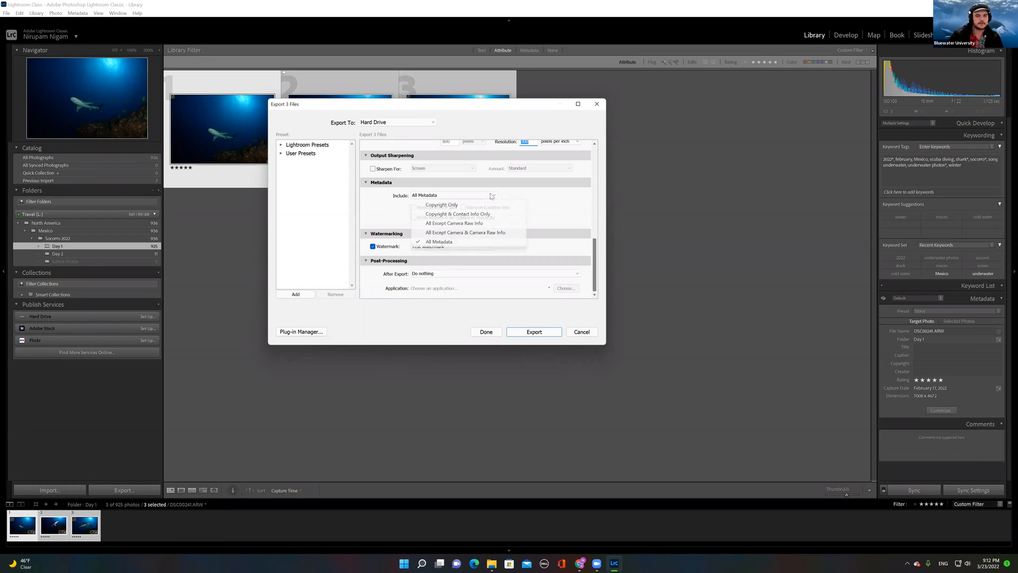
click(454, 207)
click(460, 197)
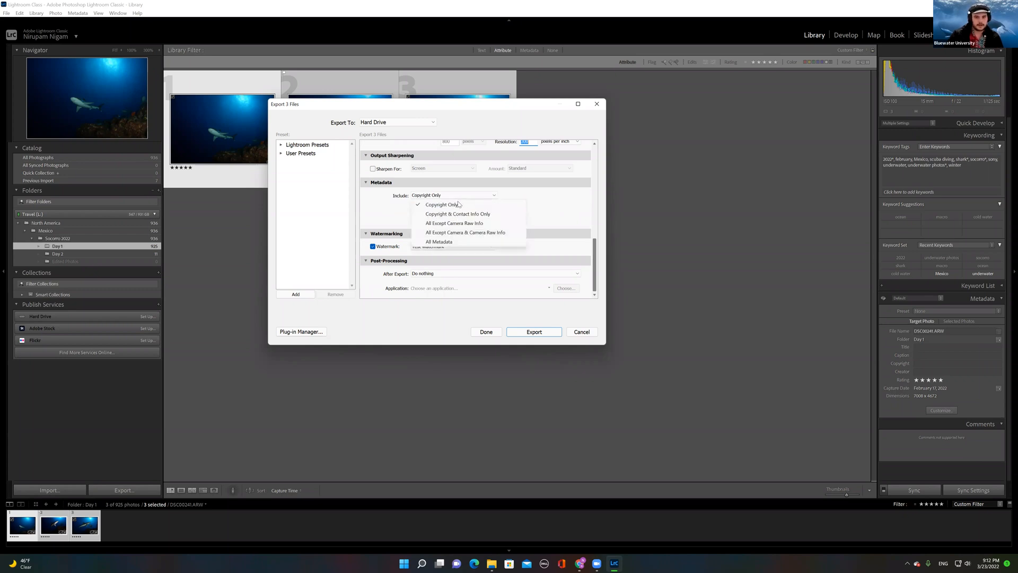
click(442, 241)
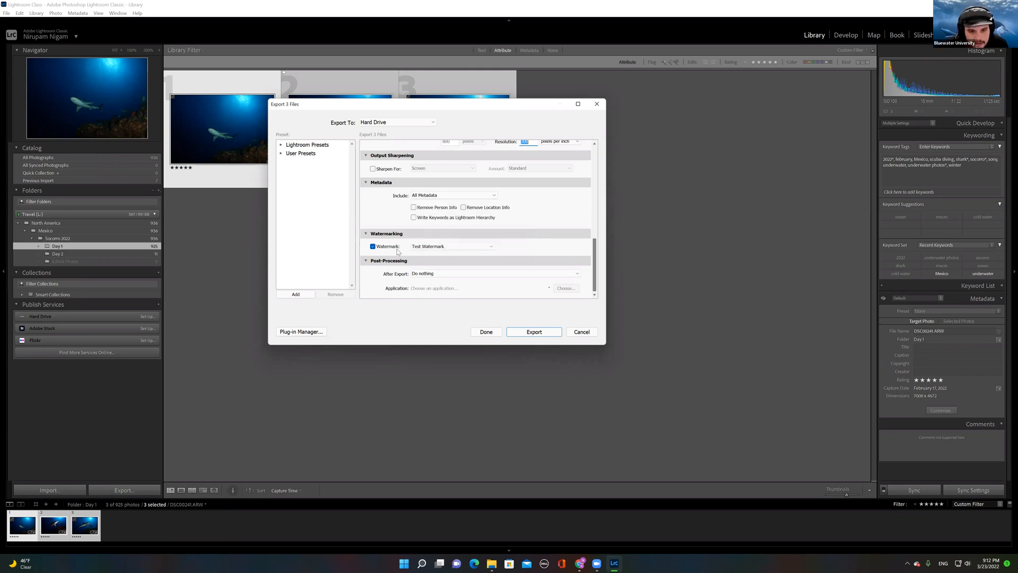
Step: Turn off the watermark in the export settings and export the three shark photos
click(374, 247)
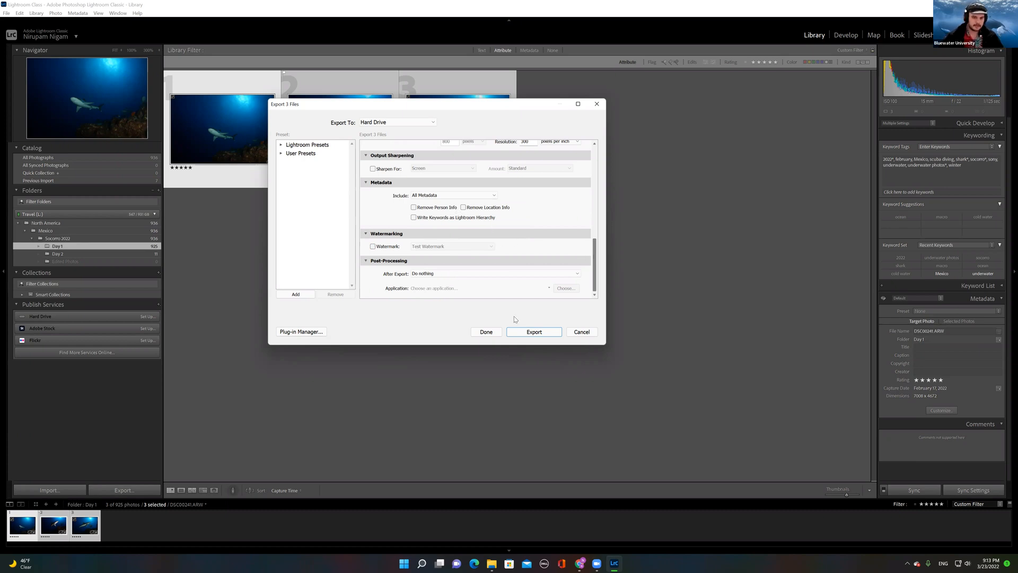
click(528, 331)
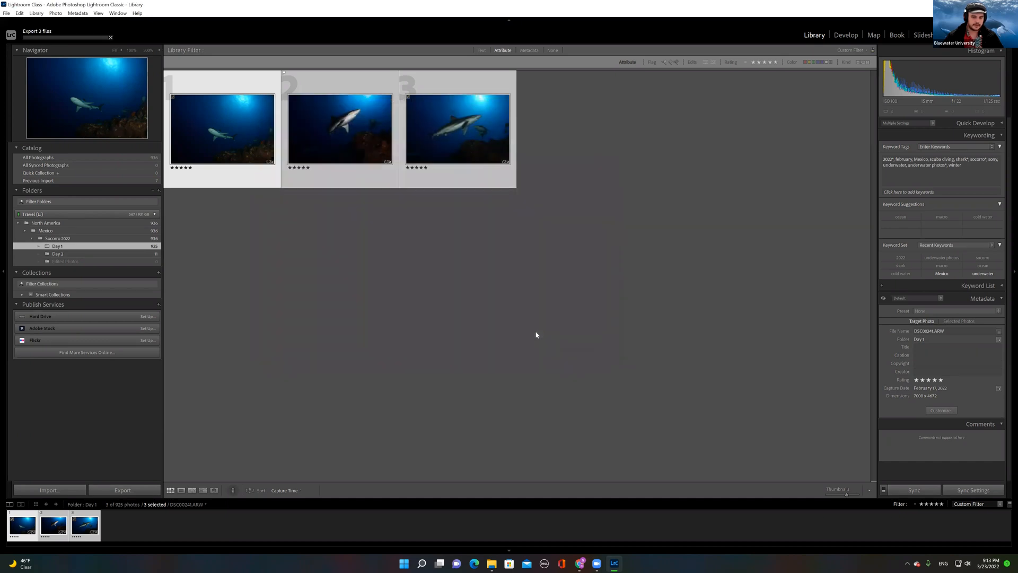
Step: Check the Edited Photos folder in the Lightroom catalog for the exported photos
click(104, 263)
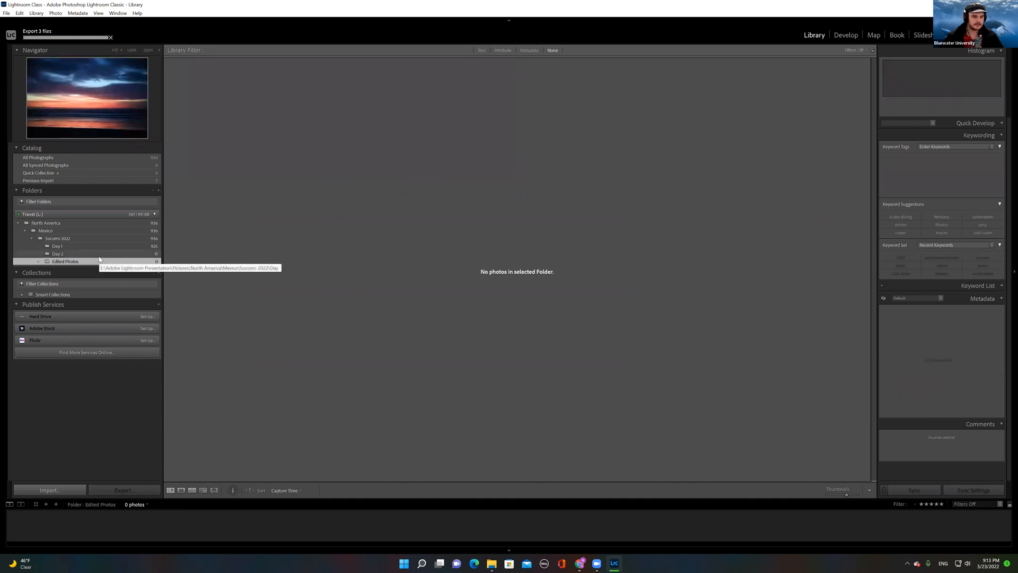
click(98, 254)
click(89, 263)
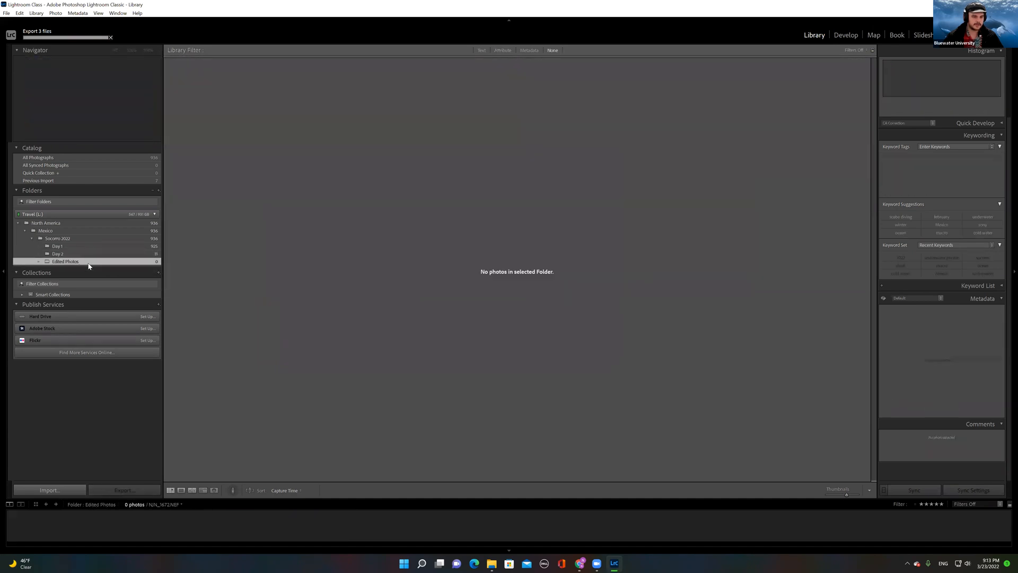
Step: Switch to File Explorer and open the Edited Photos folder inside Socorro 2022
click(489, 563)
click(282, 41)
key(Return)
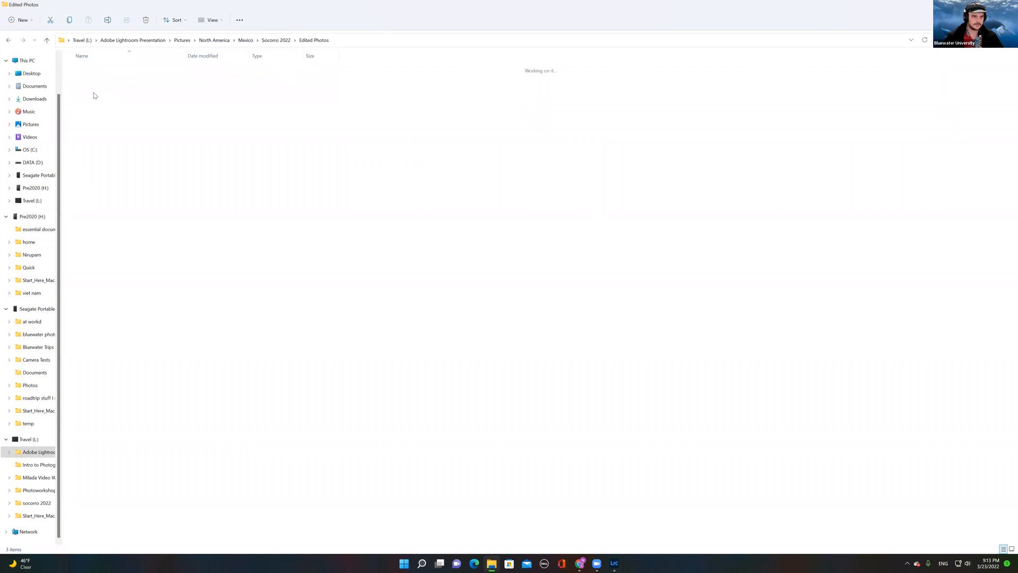
Step: Compare the Day 2 and Edited Photos folders in Lightroom Classic, and return to the exported files in File Explorer
click(614, 563)
click(118, 254)
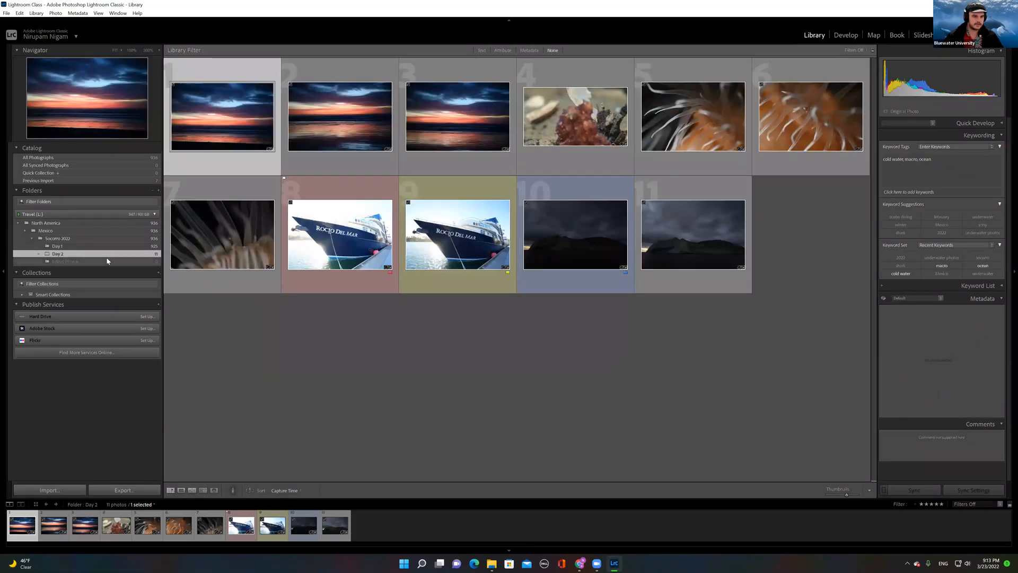
click(108, 261)
click(107, 254)
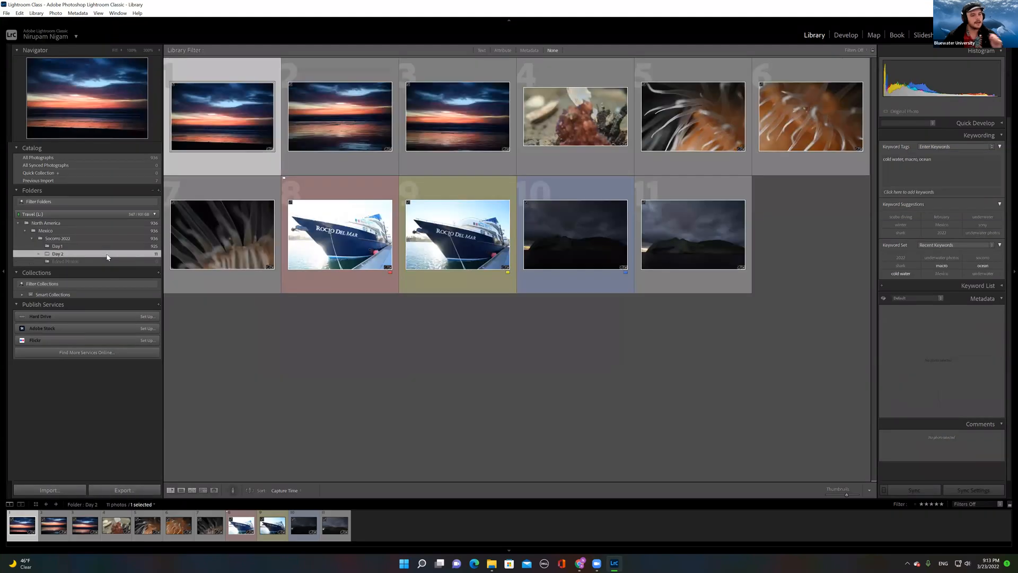
click(104, 262)
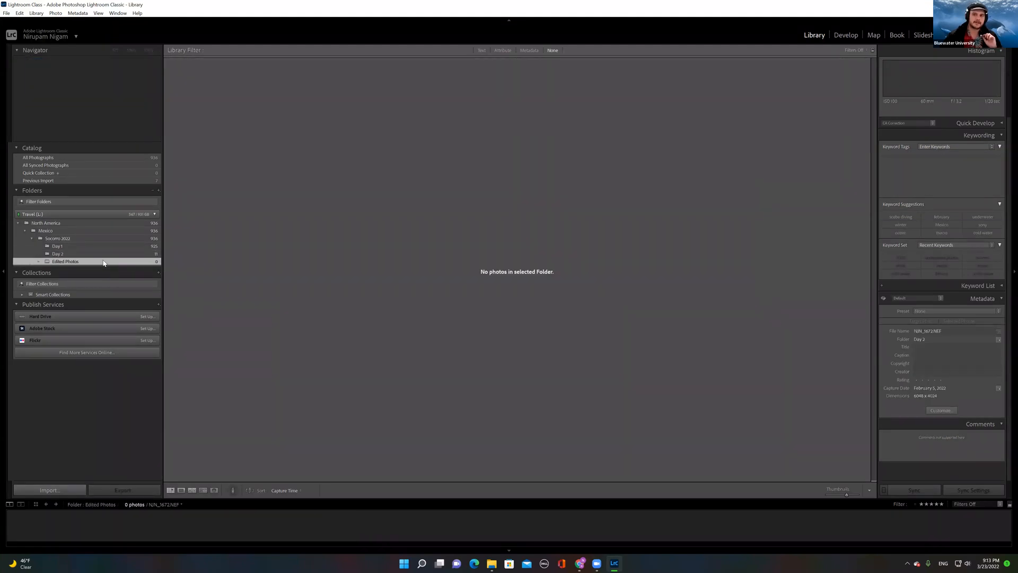
click(94, 254)
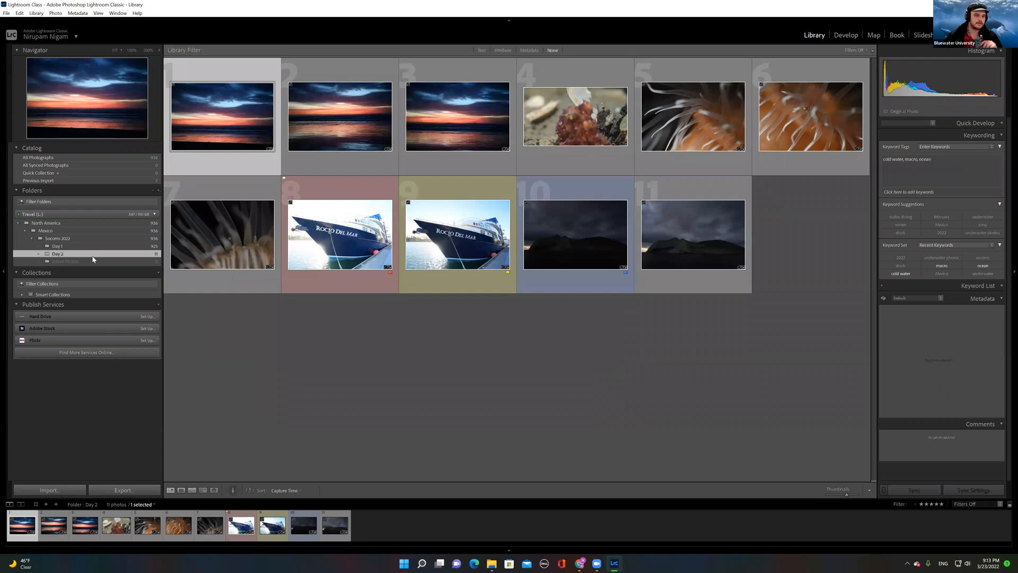
click(492, 563)
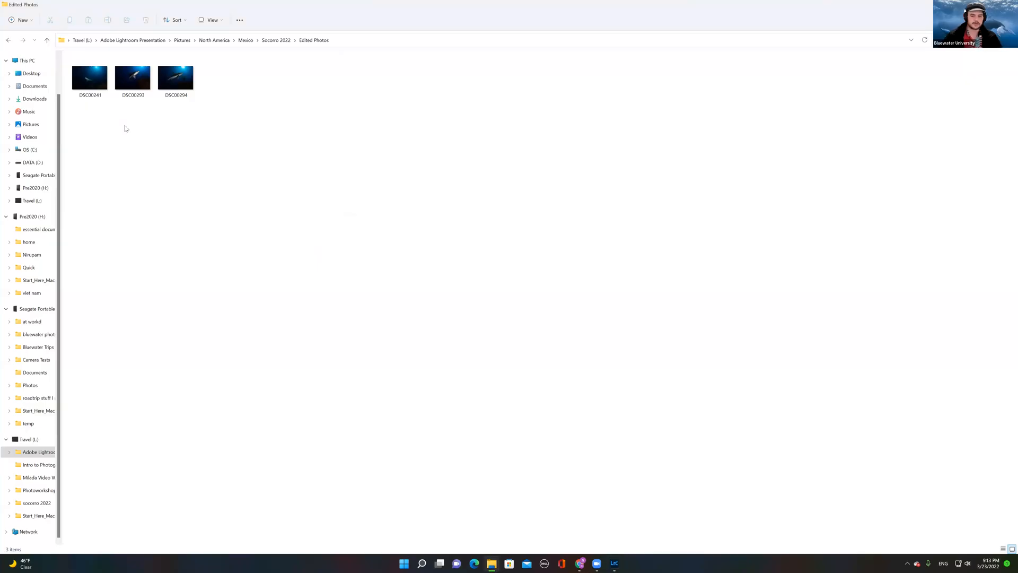
Step: Switch to Lightroom Classic and import the three shark JPEGs from the Edited Photos folder into the catalog
click(614, 563)
click(444, 467)
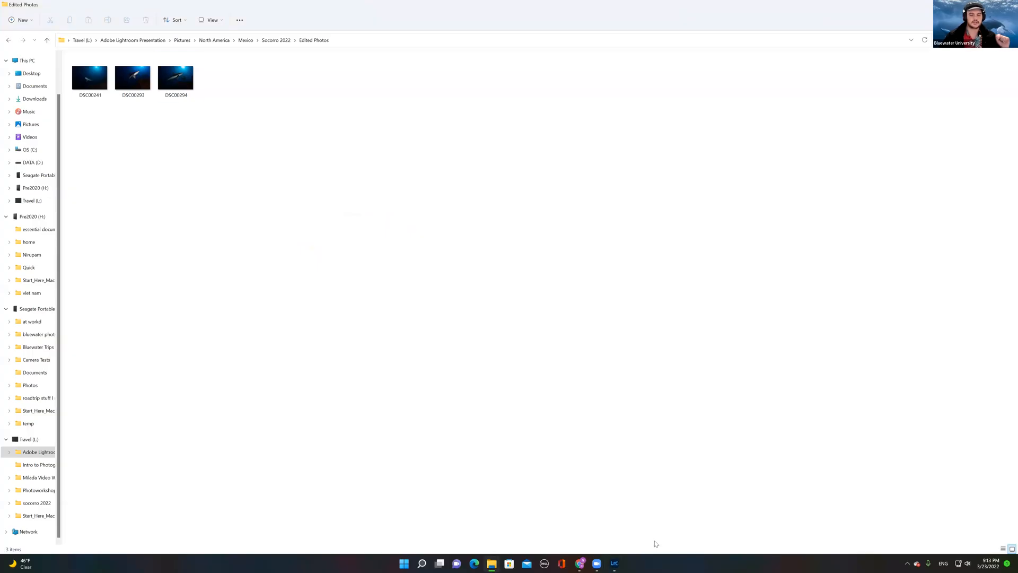
click(613, 563)
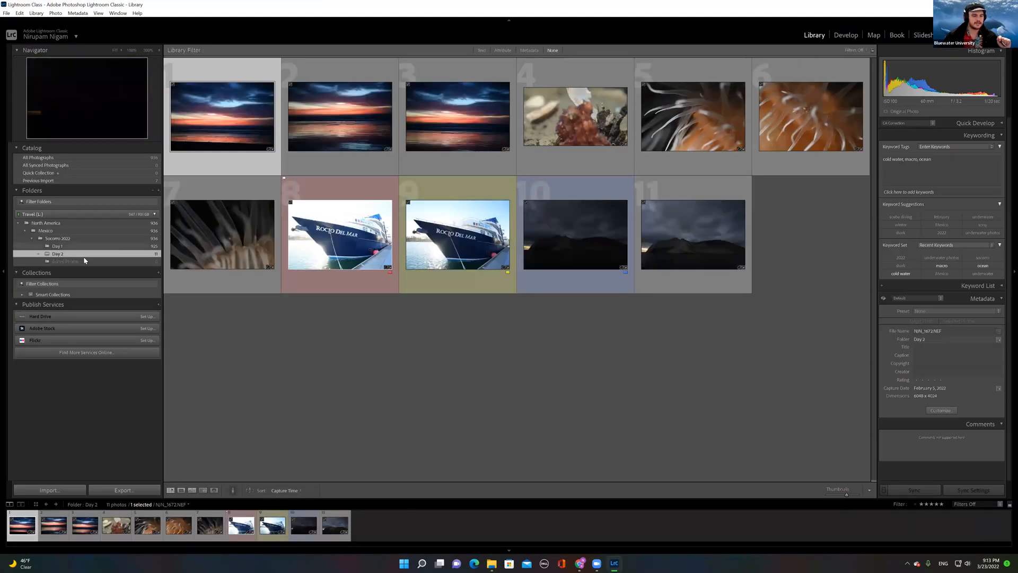
click(84, 261)
click(62, 489)
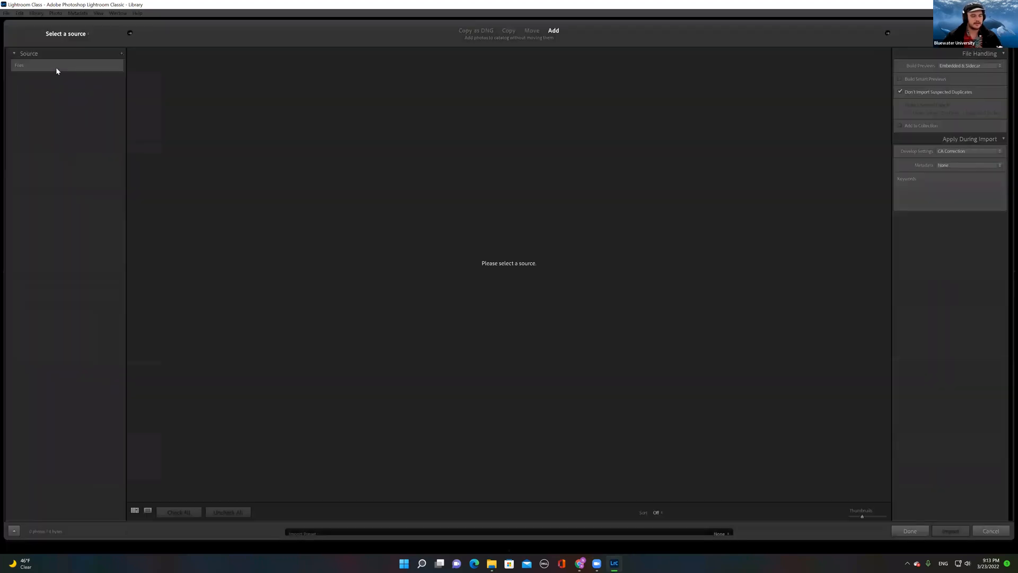
click(52, 181)
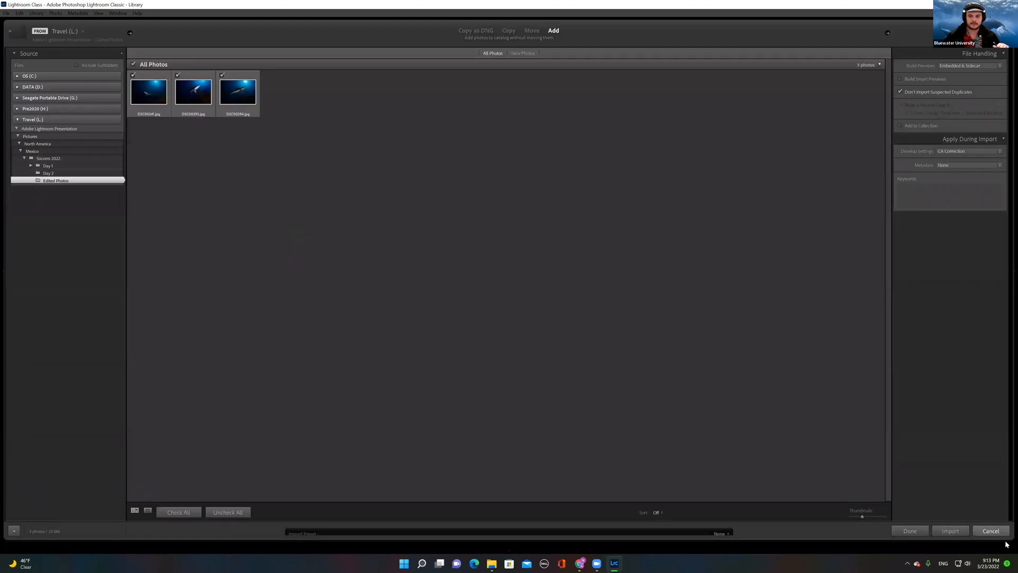
click(936, 531)
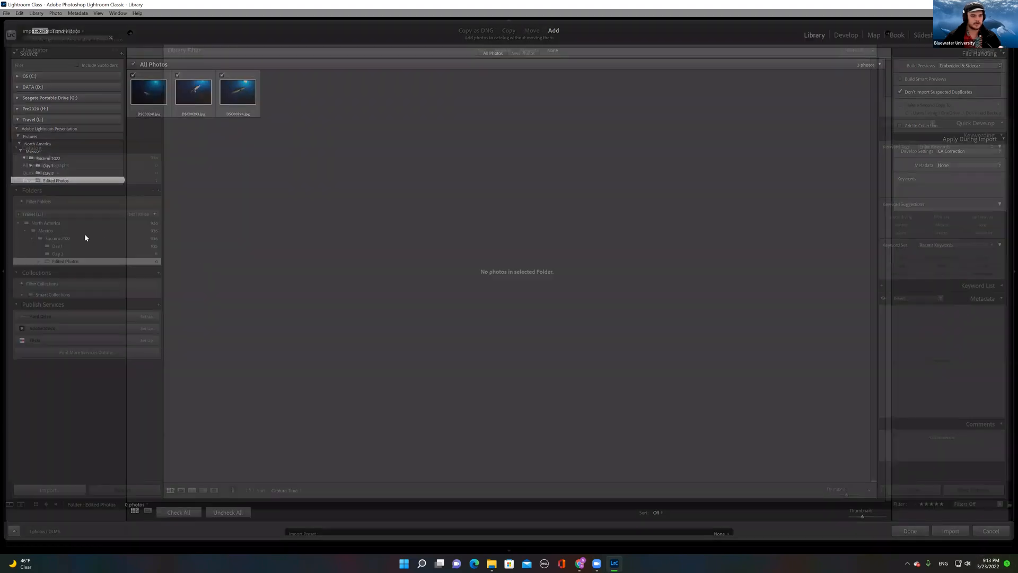
click(82, 262)
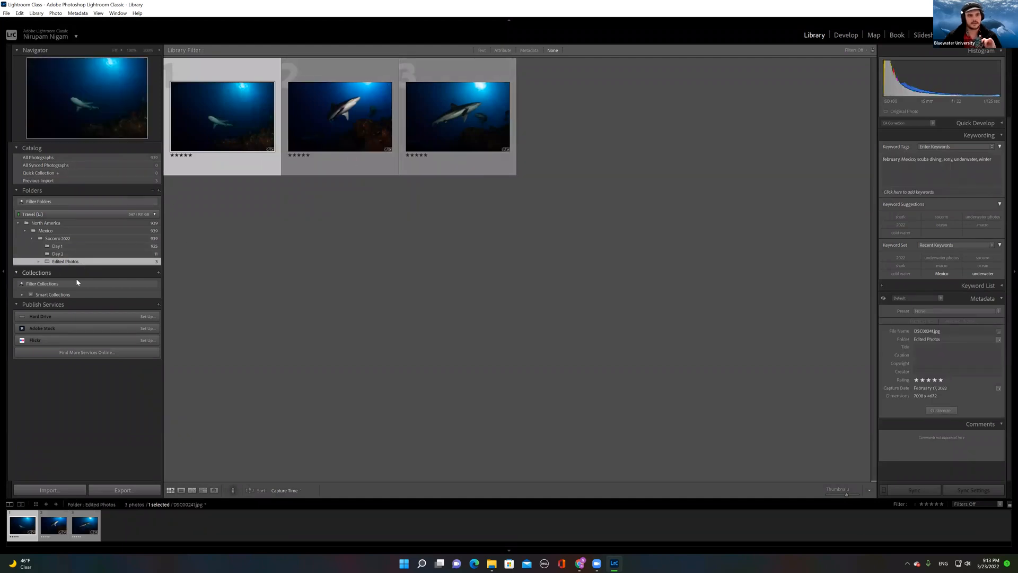
click(329, 124)
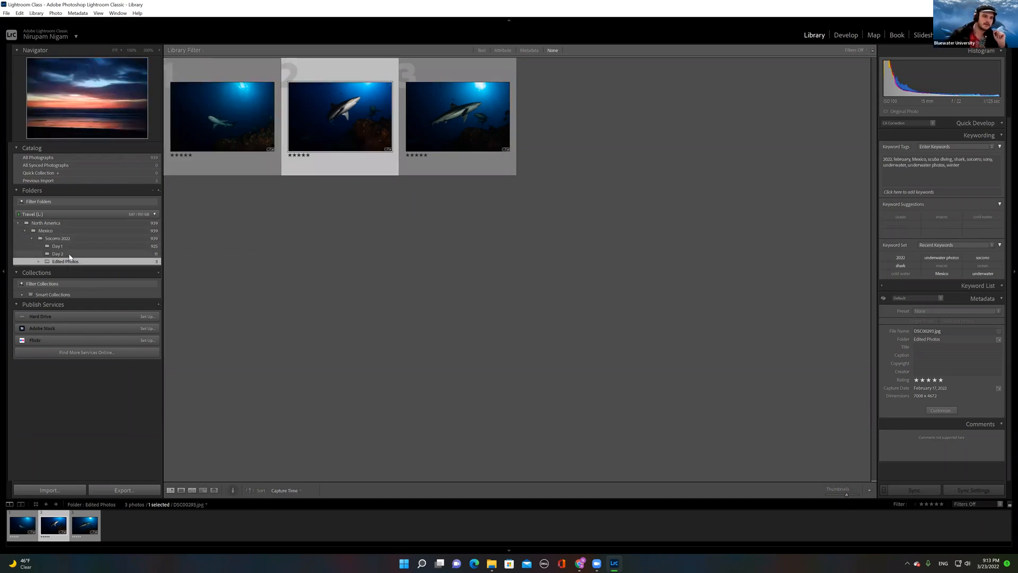
Step: Filter the Socorro 2022 folder to five-star photos to compare originals with exports, and return to the Edited Photos folder
click(61, 238)
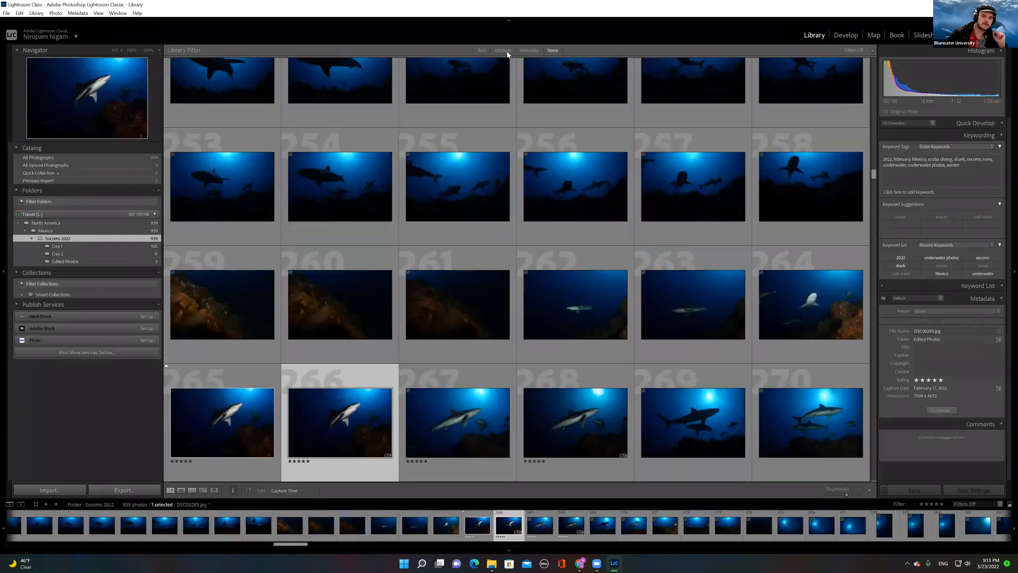
click(503, 50)
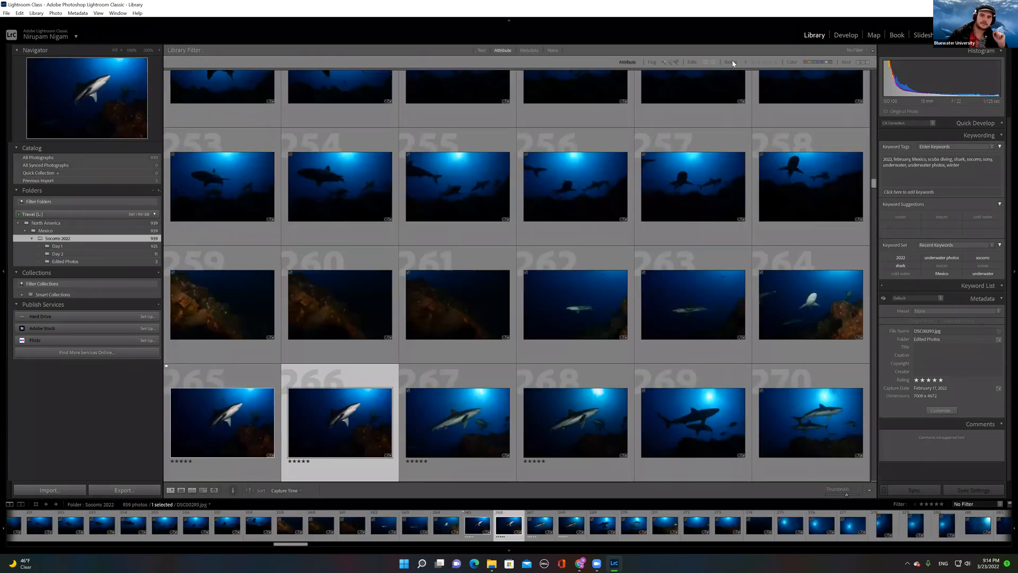
click(776, 62)
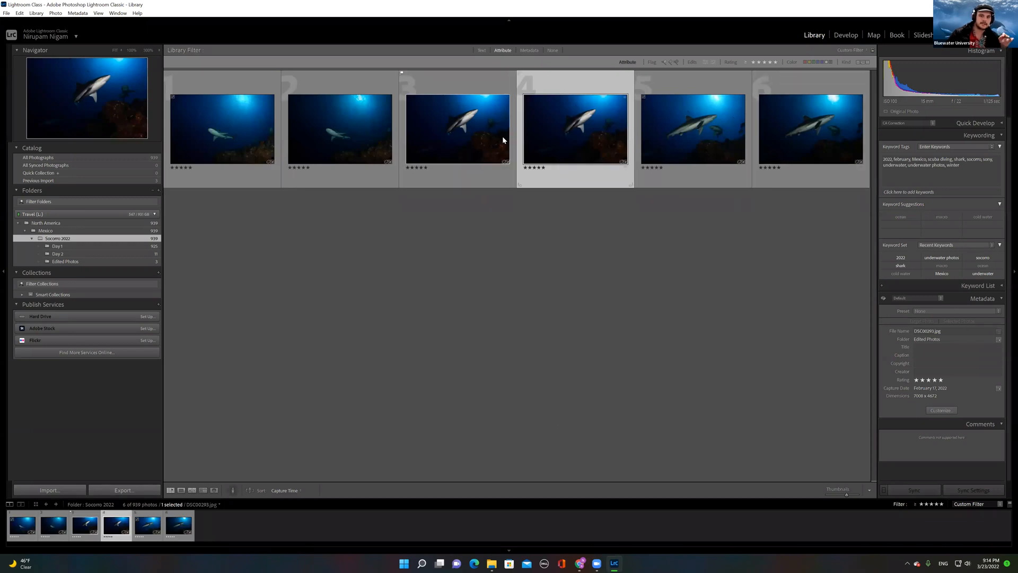
click(113, 262)
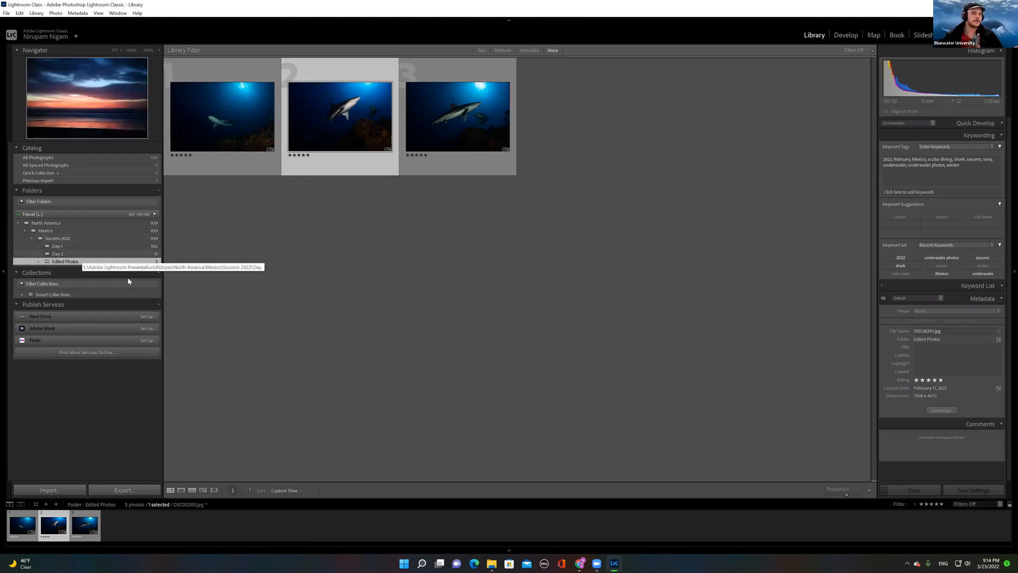
Step: Switch to File Explorer and view the three exported shark photos full size, starting with DSC00241
click(491, 563)
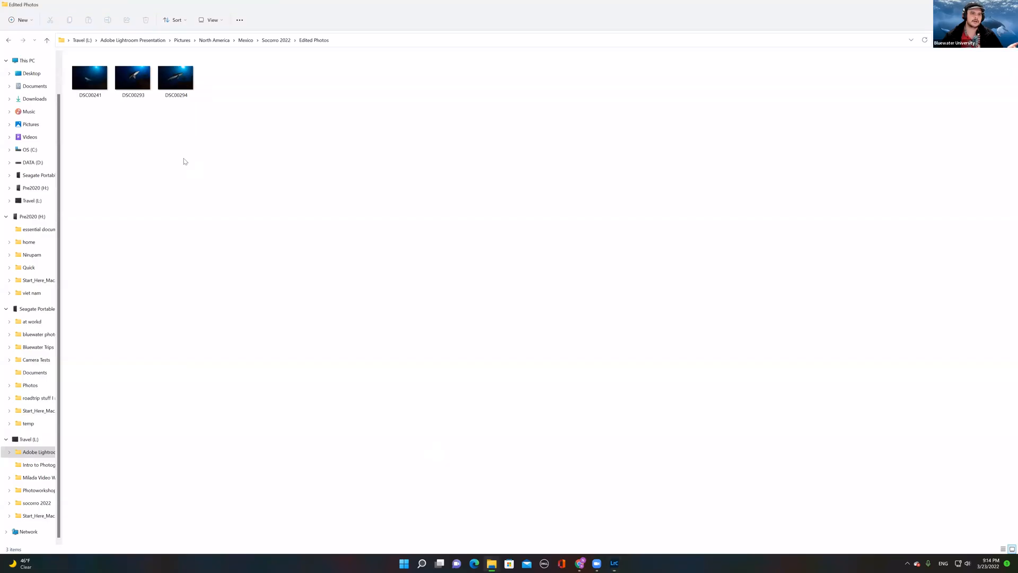
double_click(98, 82)
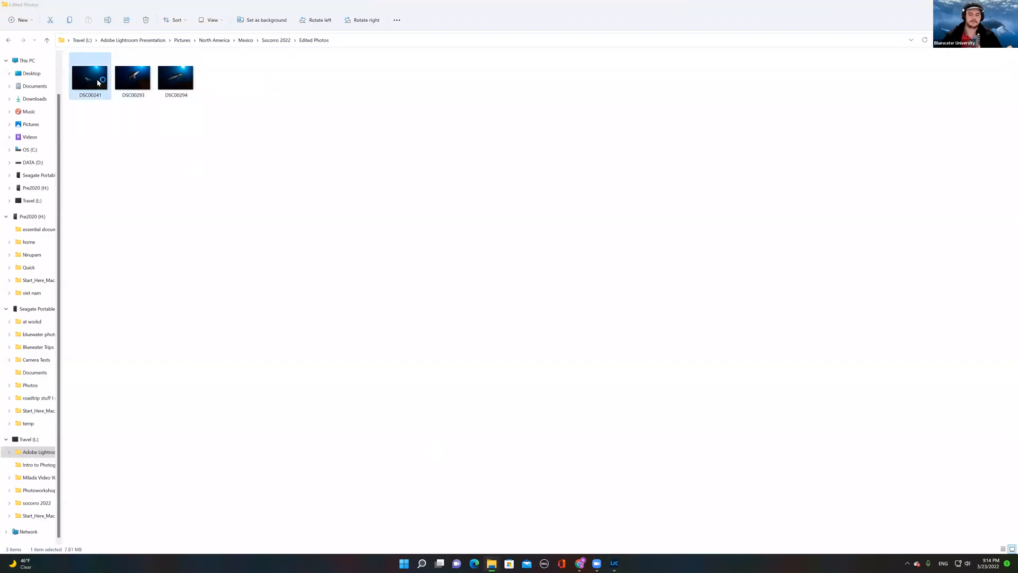
key(Right)
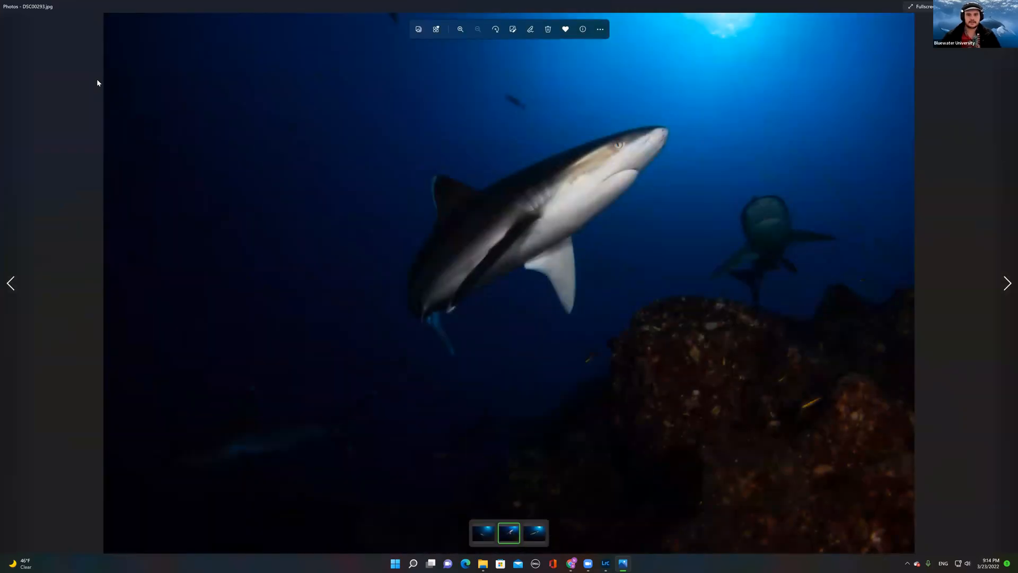
key(Right)
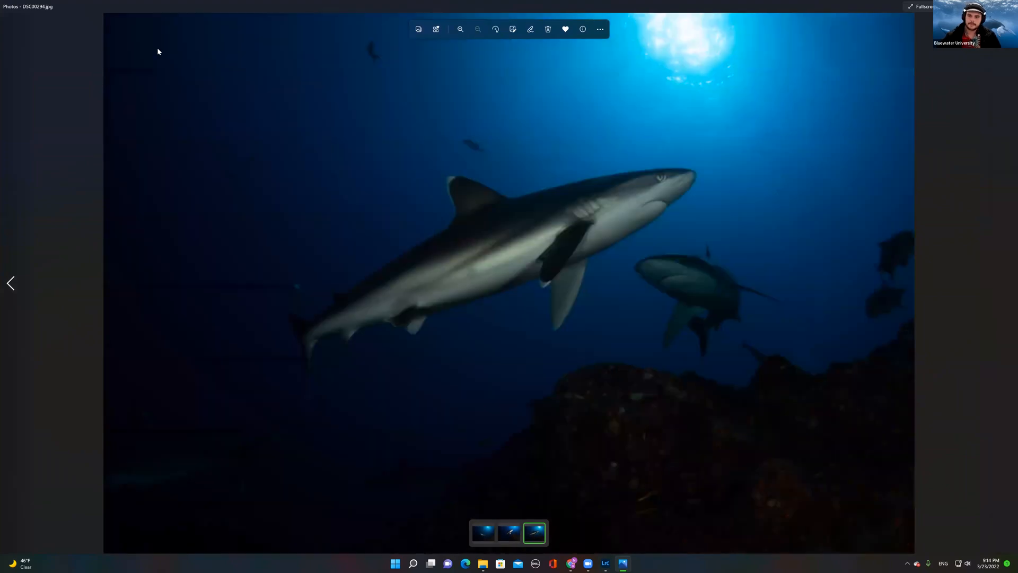
click(1006, 7)
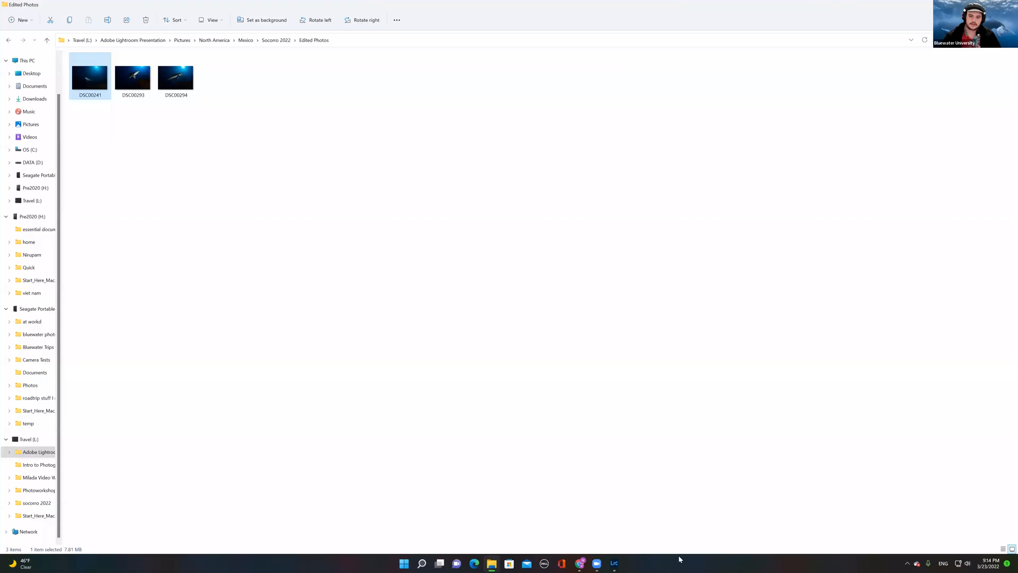
Step: Switch to Lightroom Classic, select all three photos in Edited Photos and open their export settings
click(613, 563)
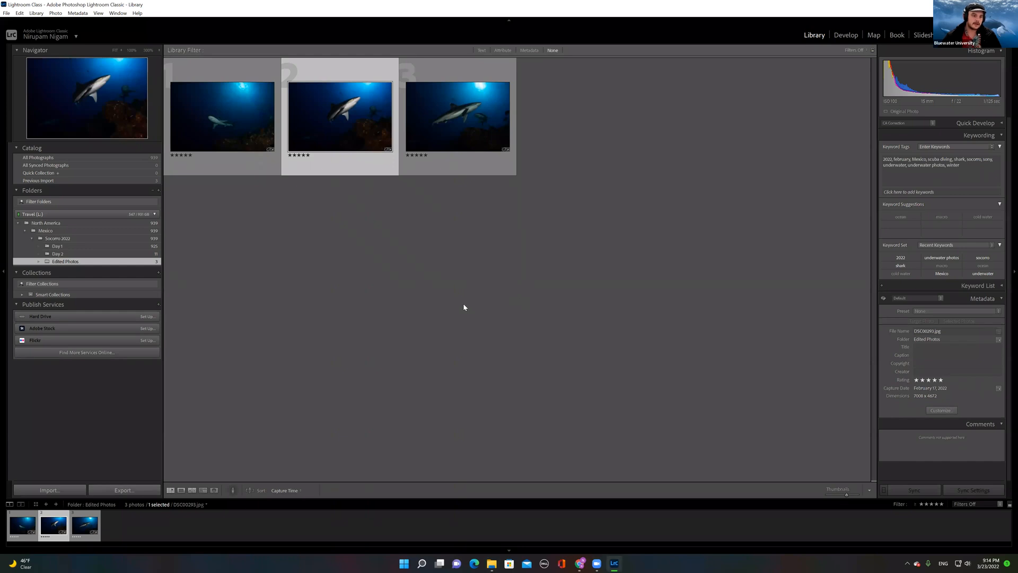
click(333, 275)
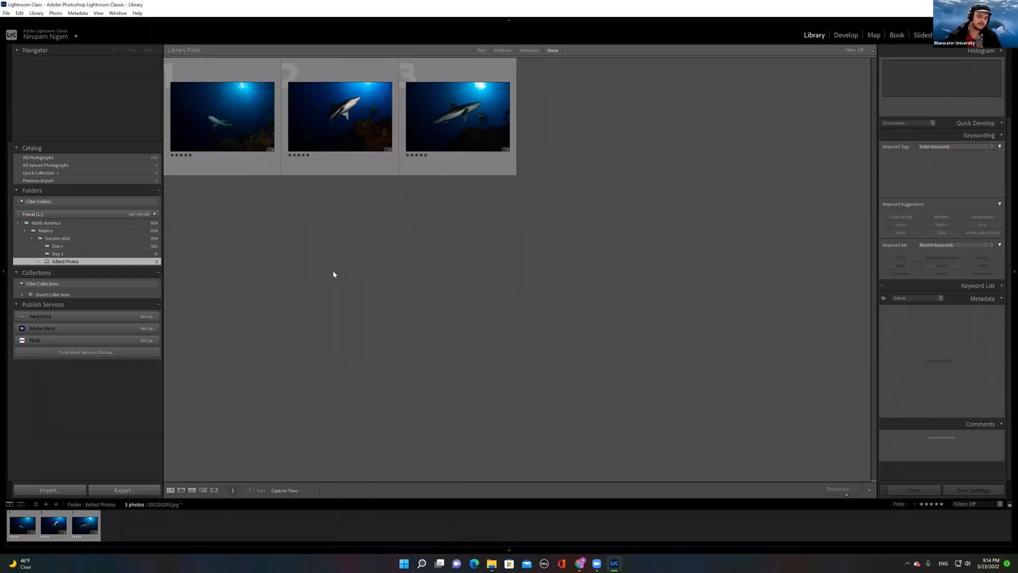
key(ctrl+a)
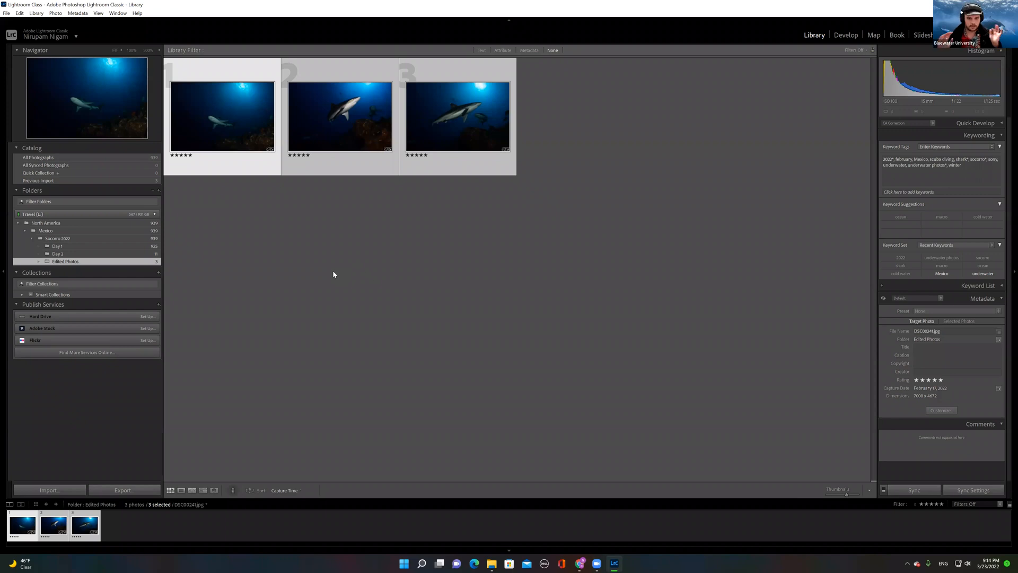
right_click(325, 112)
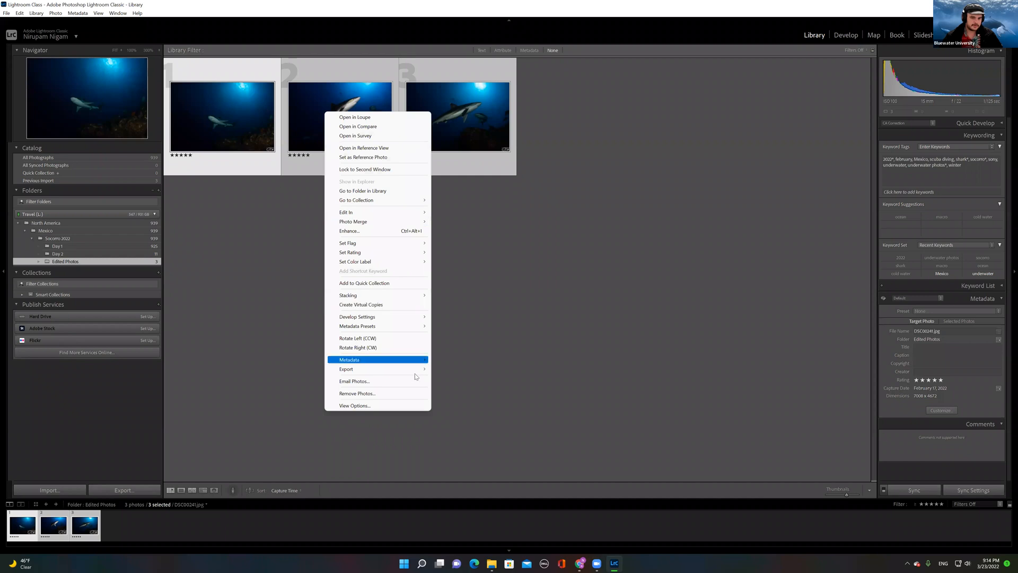
mouse_move(419, 369)
click(452, 369)
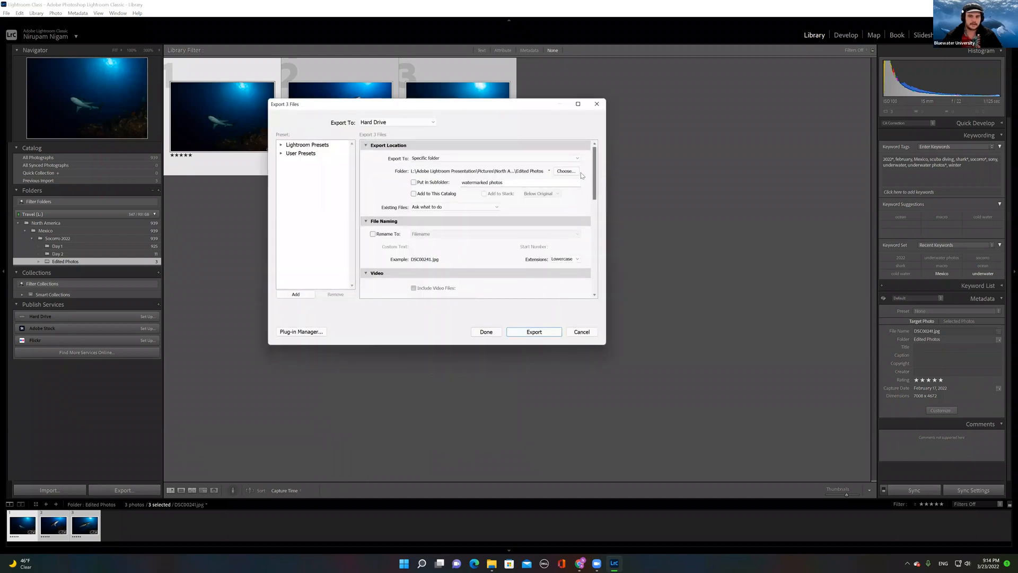
Step: Choose the Edited Photos folder inside Socorro 2022 as the export location
click(574, 173)
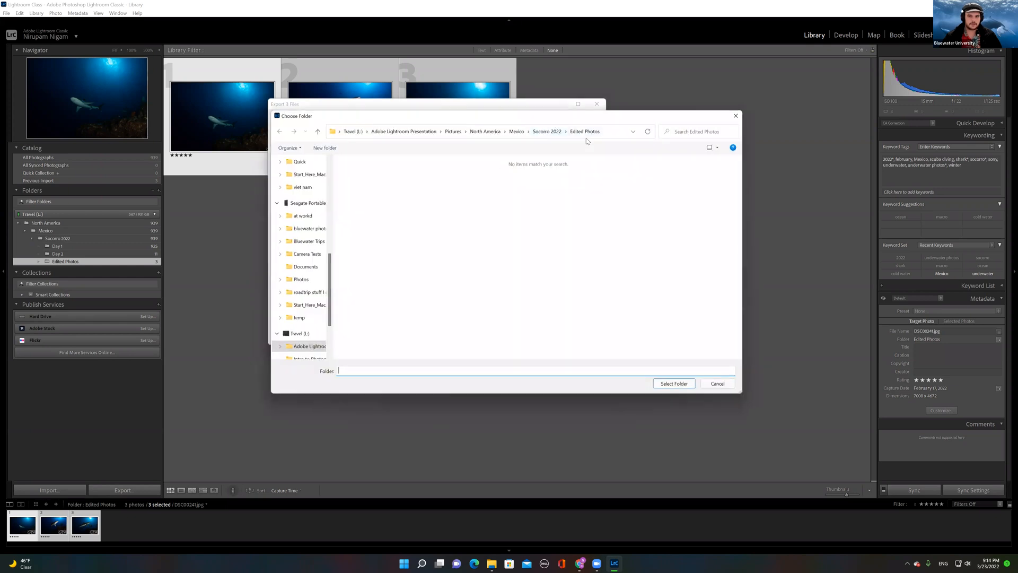
click(555, 136)
double_click(383, 197)
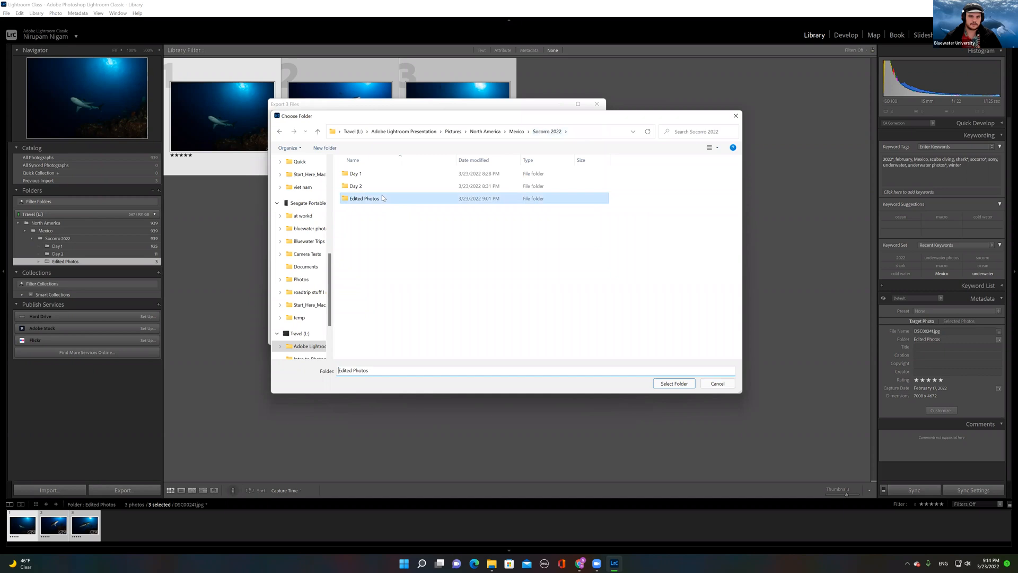
click(674, 383)
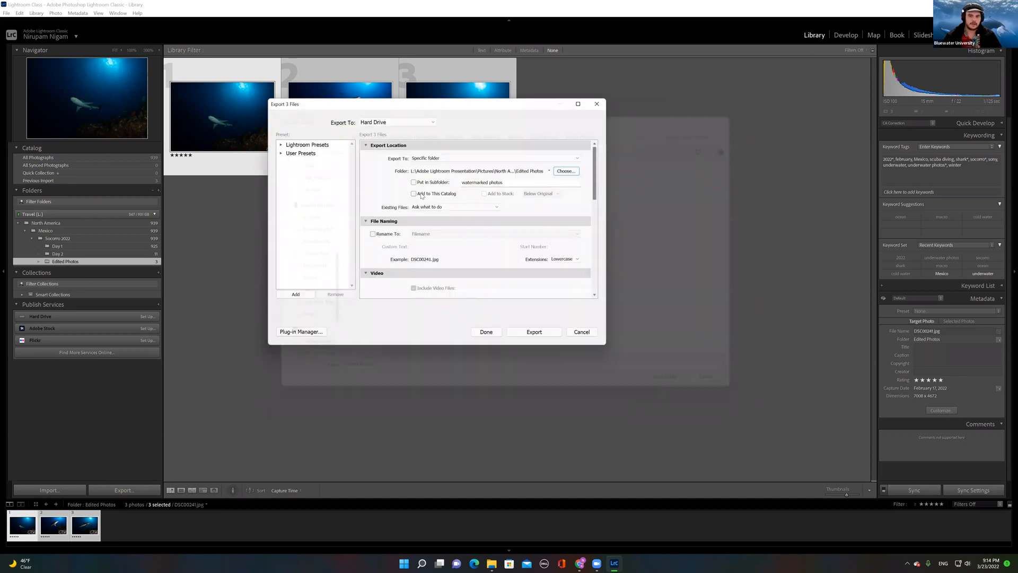
Step: Enable exporting into a subfolder and name it "watermarked photos"
click(414, 182)
click(477, 184)
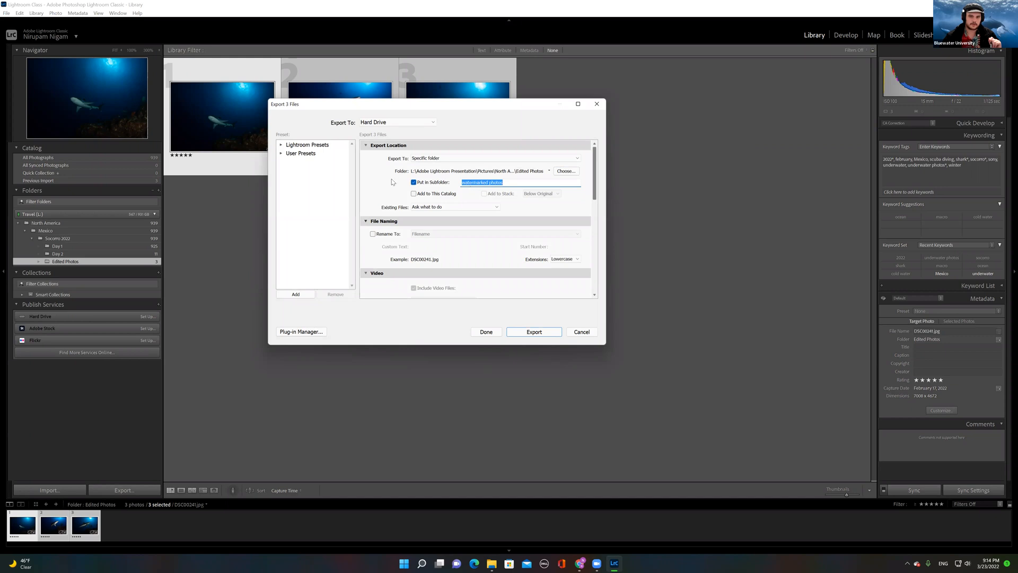
text(w)
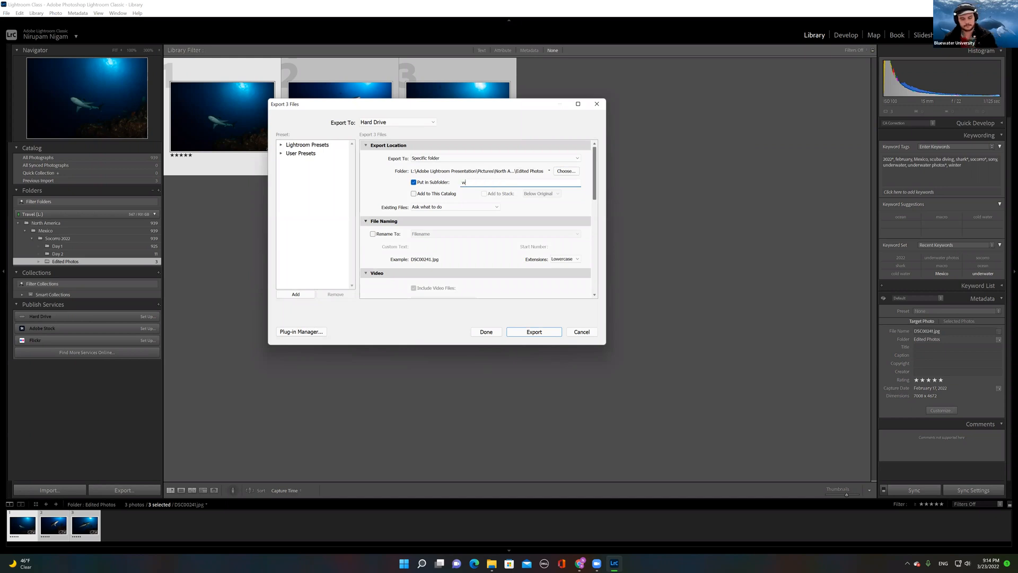
text(atermarked photos)
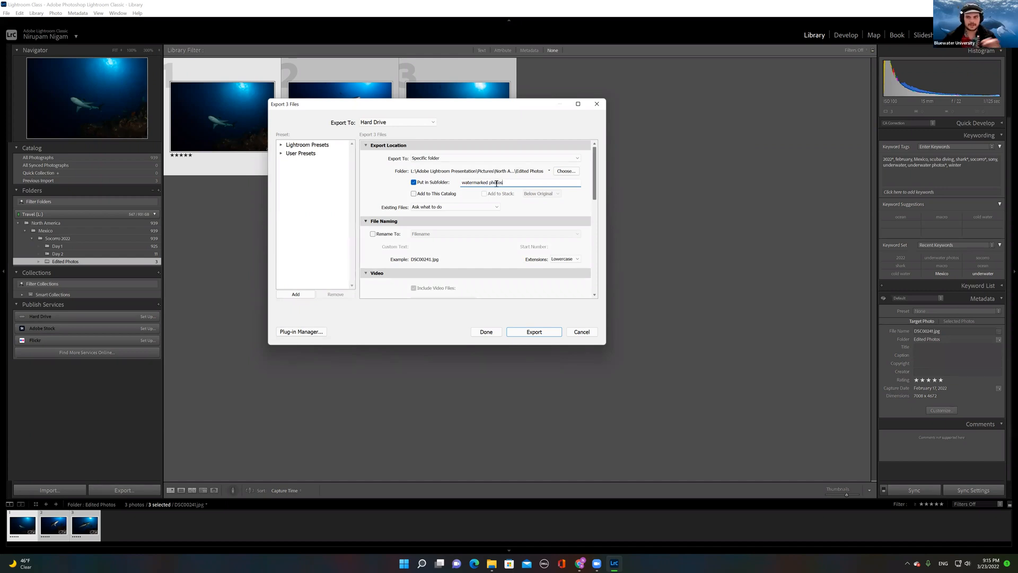
click(414, 183)
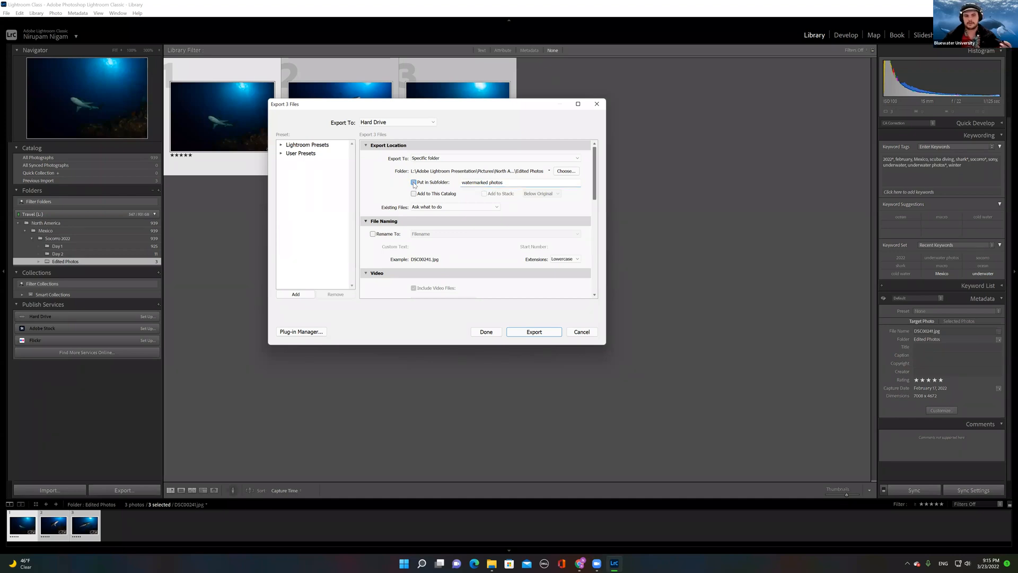
click(414, 183)
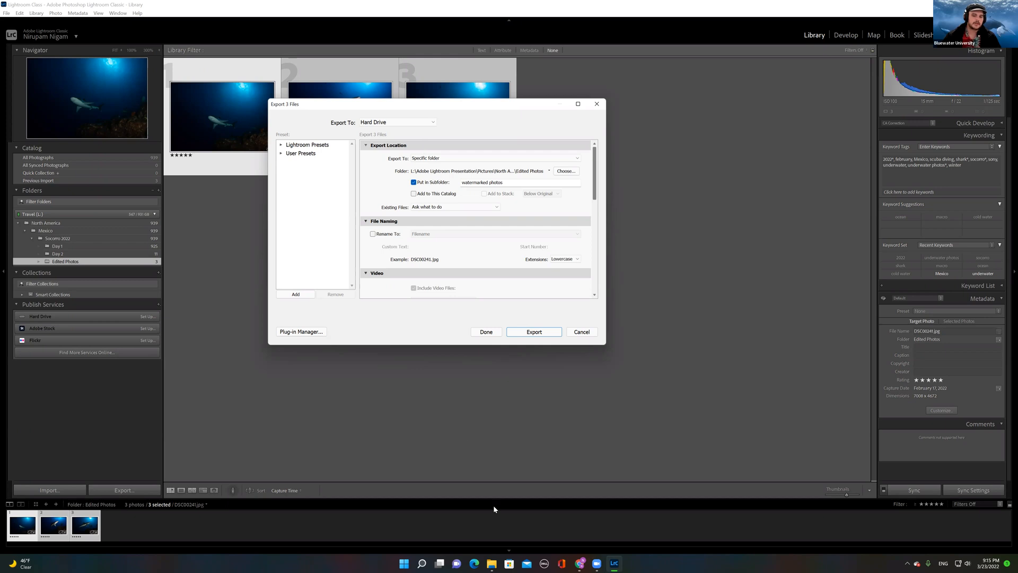
Step: Switch to File Explorer and create a new folder named "wm" inside Edited Photos
click(491, 563)
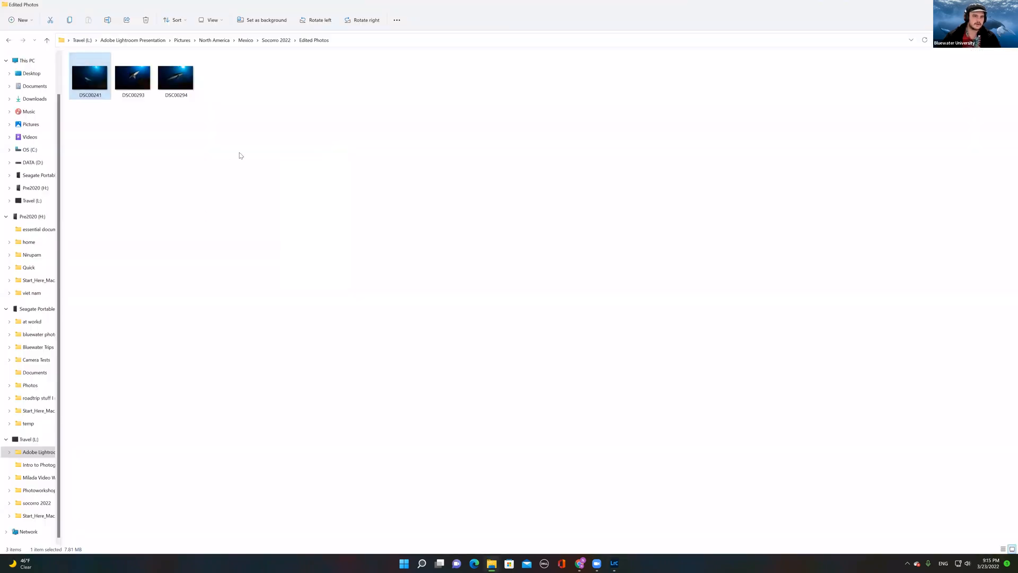
right_click(239, 156)
mouse_move(348, 216)
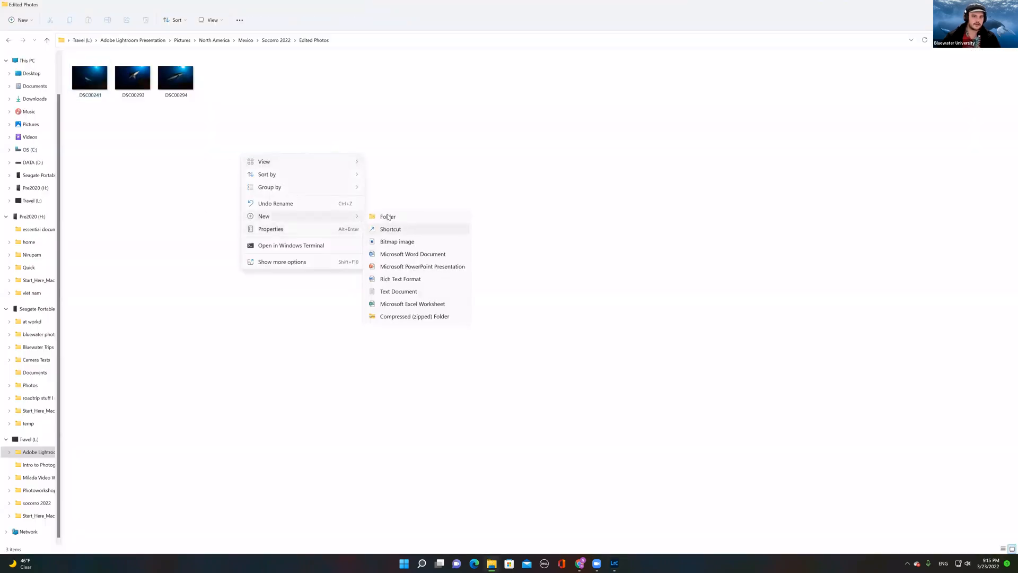
click(387, 217)
text(wm)
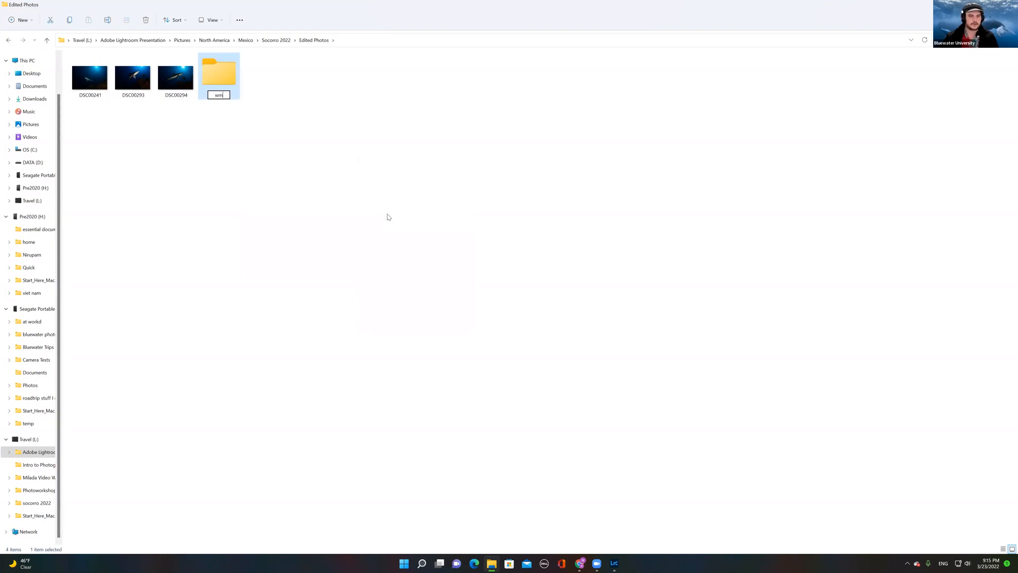
click(356, 259)
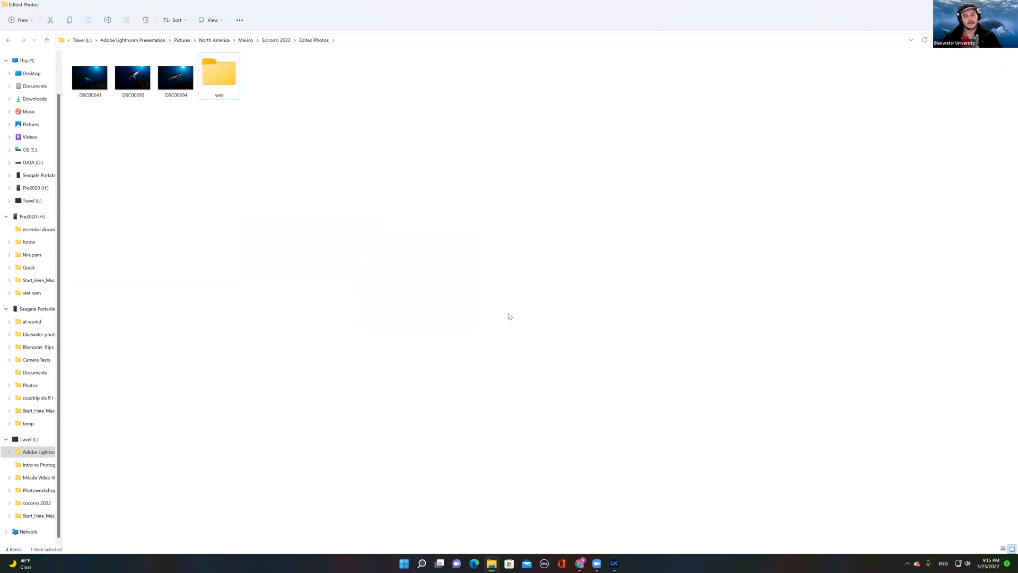
Step: Switch to Lightroom Classic, enable the watermark in the export settings and choose the preset named with only the photographer's first name
click(614, 563)
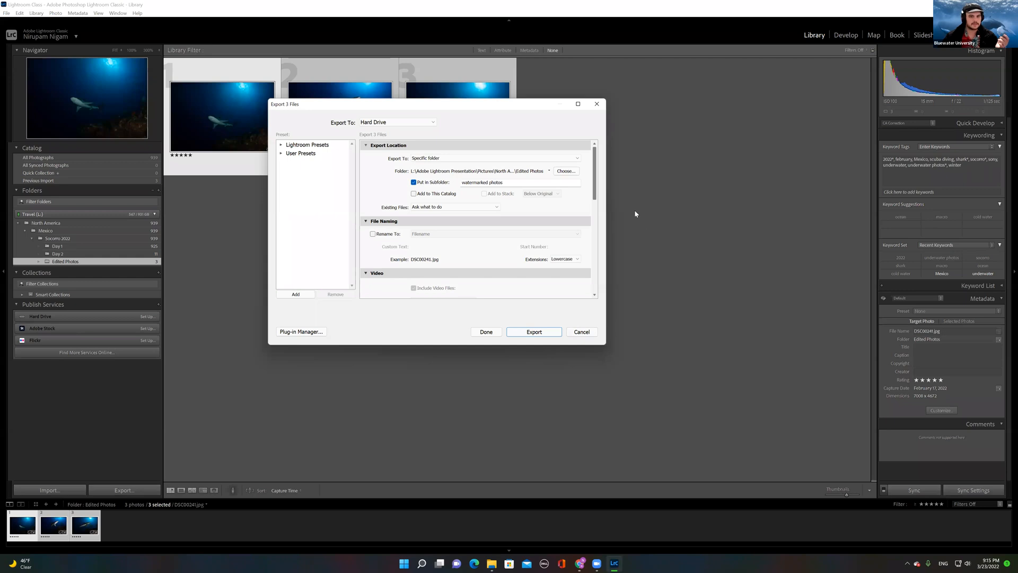
drag(596, 185, 596, 283)
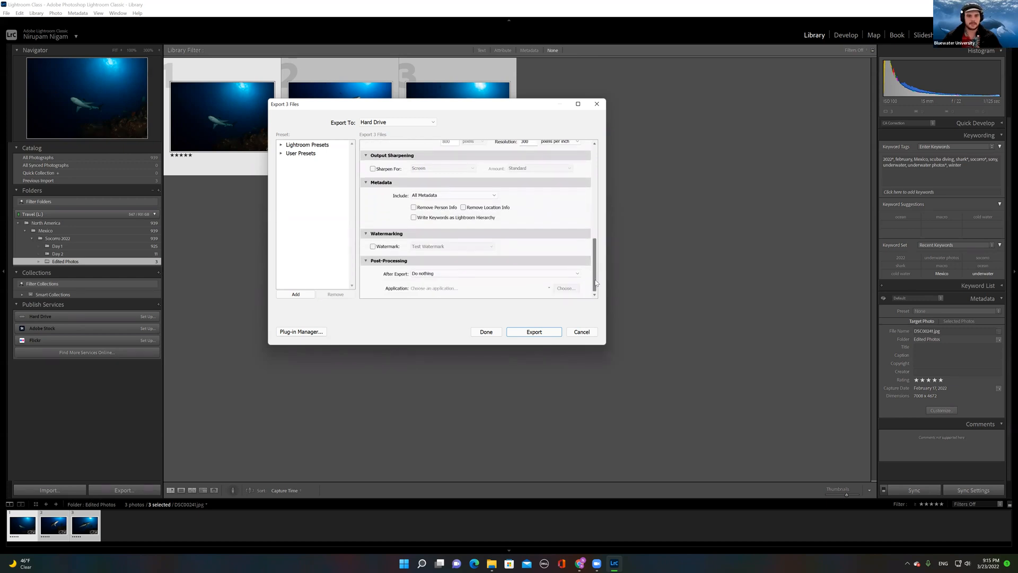
click(373, 246)
click(429, 248)
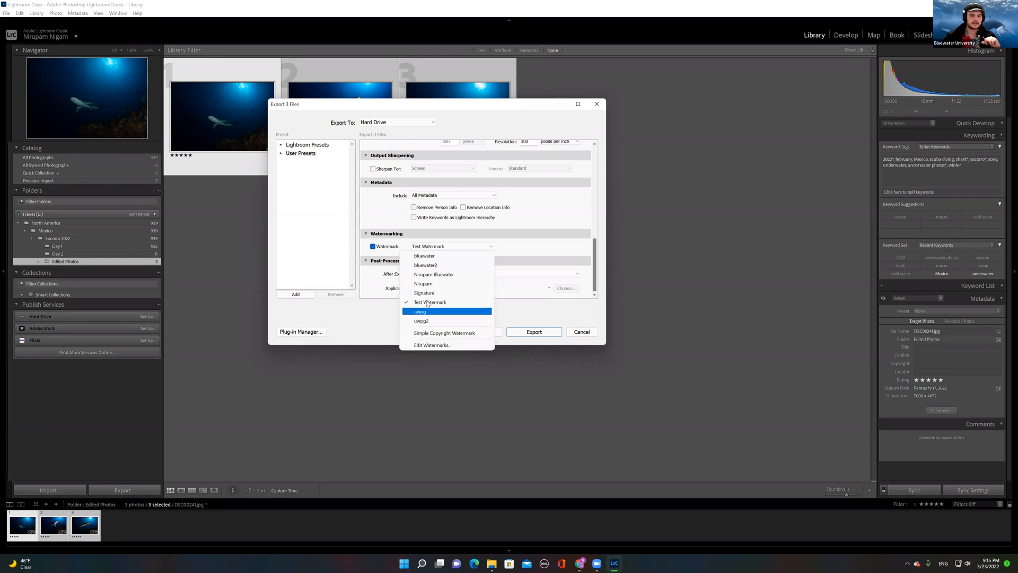
click(431, 283)
Step: Open the watermark for editing and replace its text with "Test Watermark II"
click(443, 248)
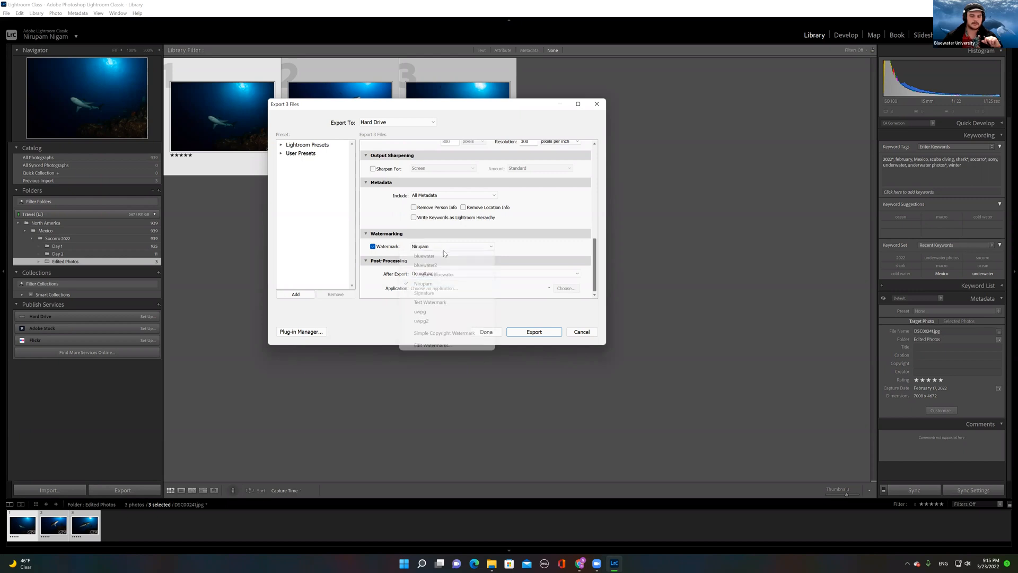
click(427, 345)
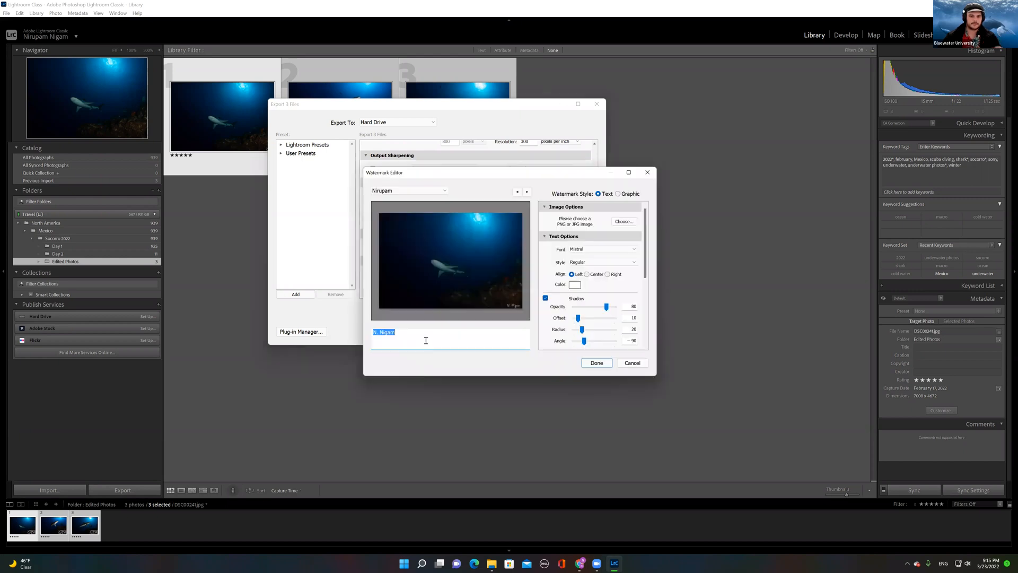
click(648, 172)
click(432, 245)
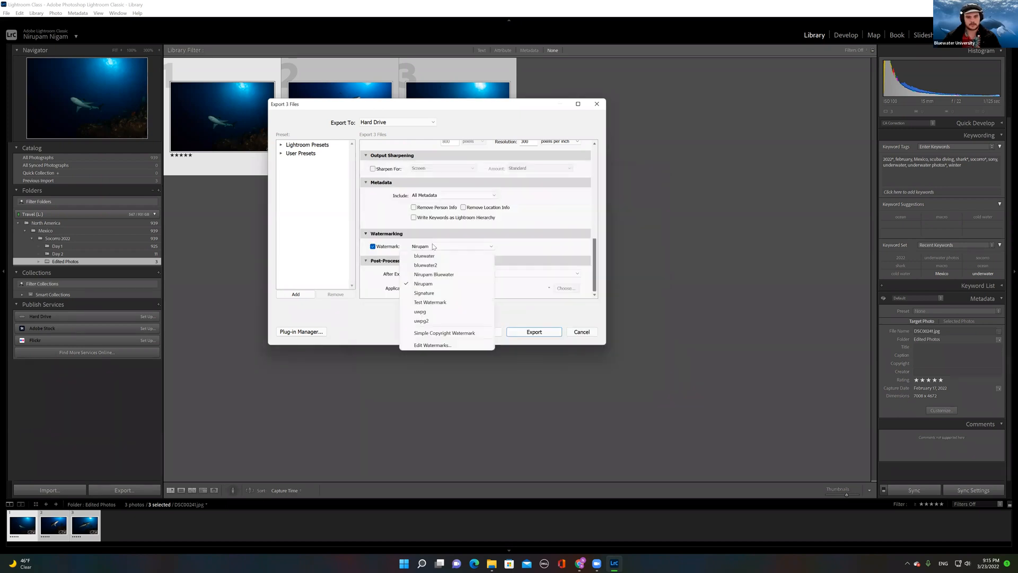
click(427, 345)
text(Tes)
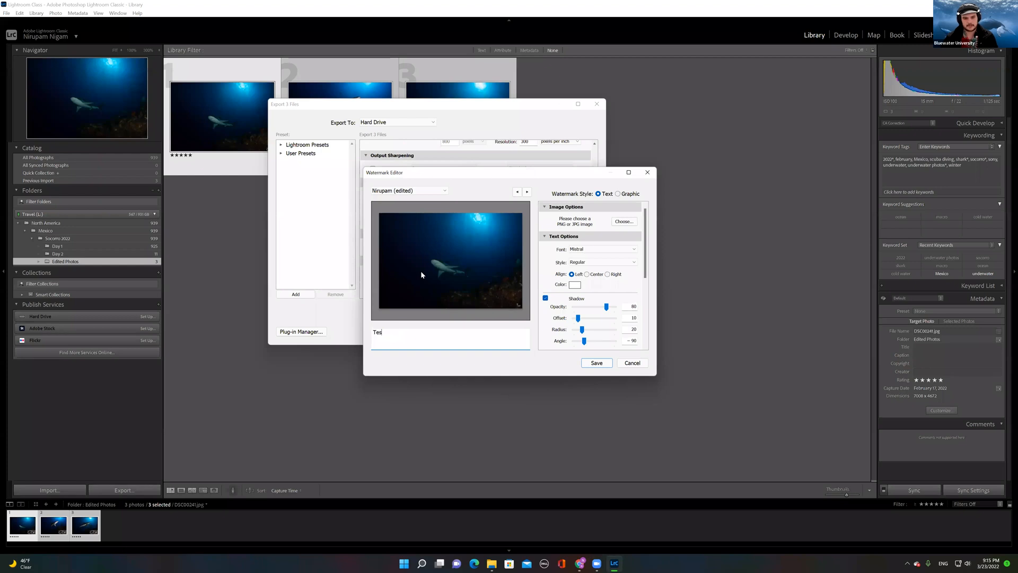
text(t Watermark II)
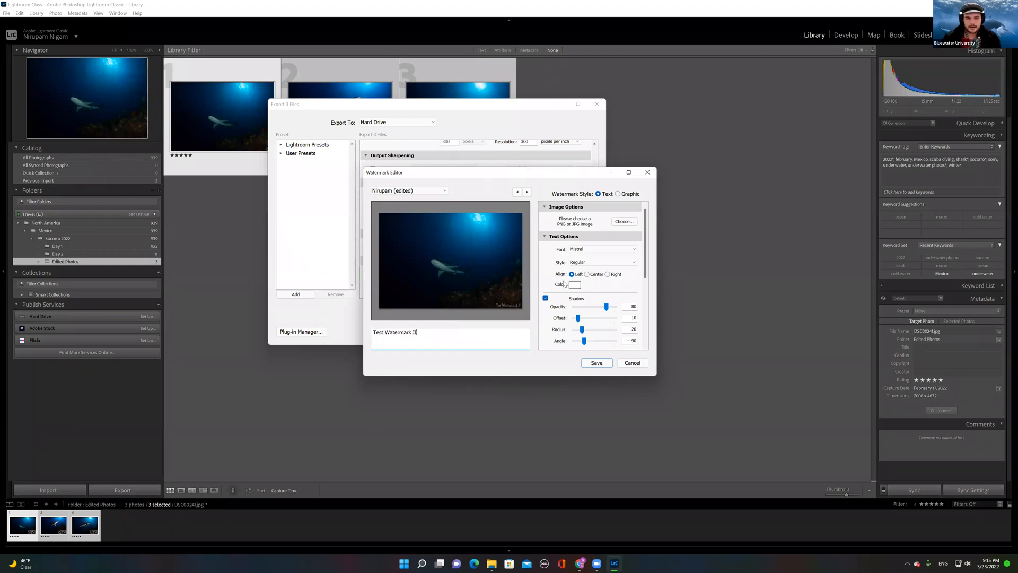
drag(441, 335, 376, 333)
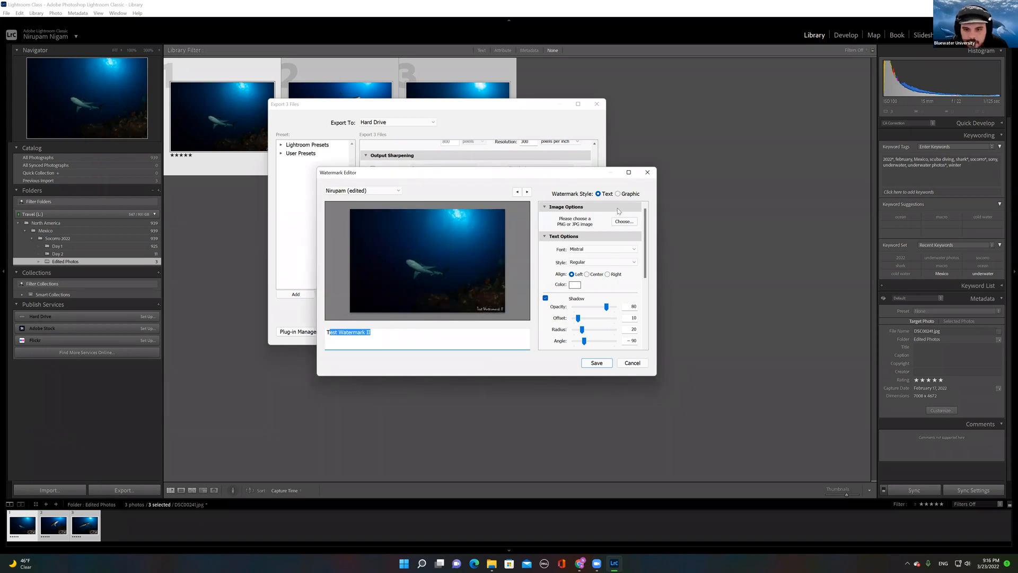
Step: Set the watermark text's font to Niagara Engraved and its style to Bold
scroll(646, 249, down, 3)
scroll(646, 249, up, 3)
click(608, 250)
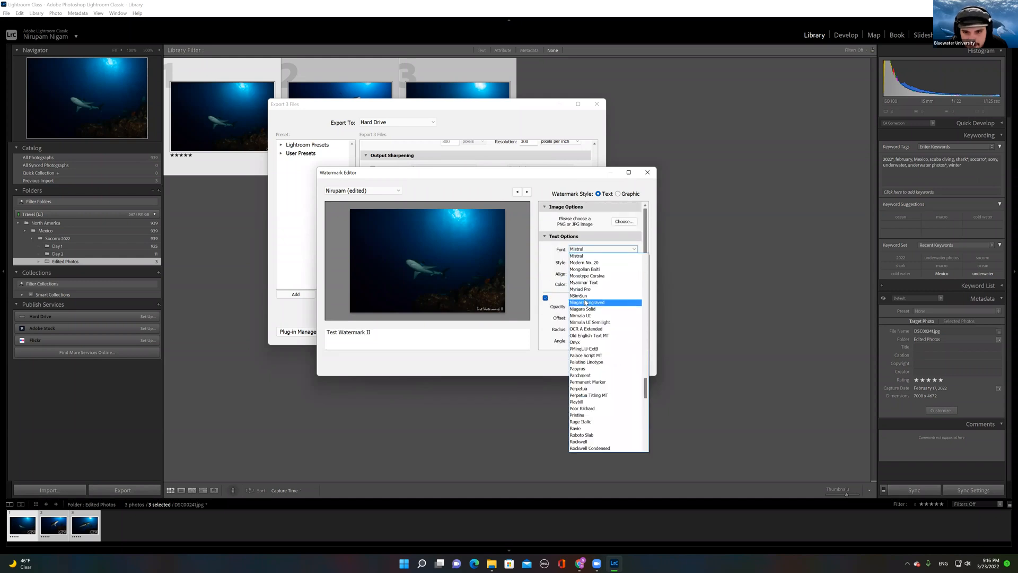
click(586, 301)
click(590, 261)
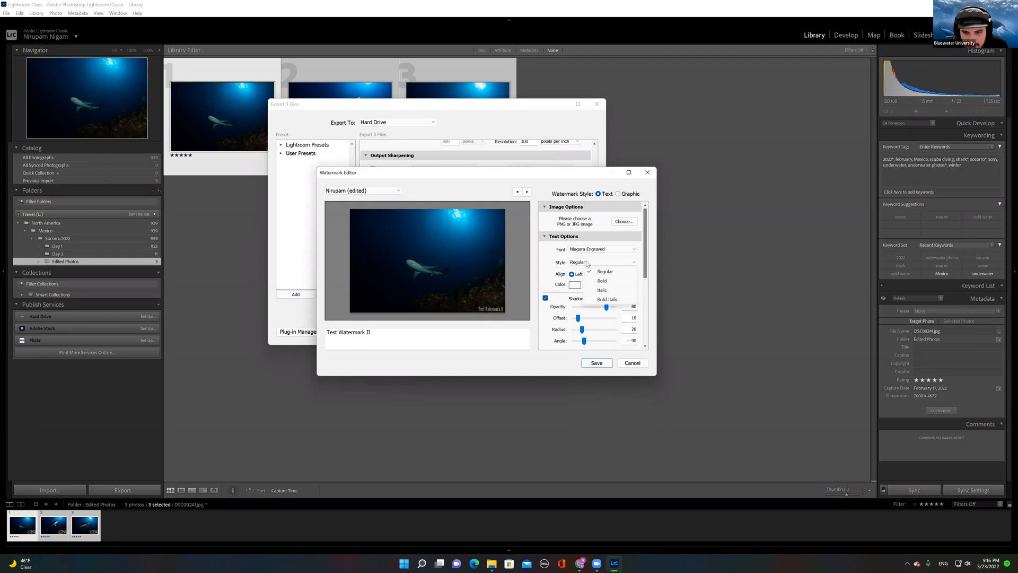
click(596, 282)
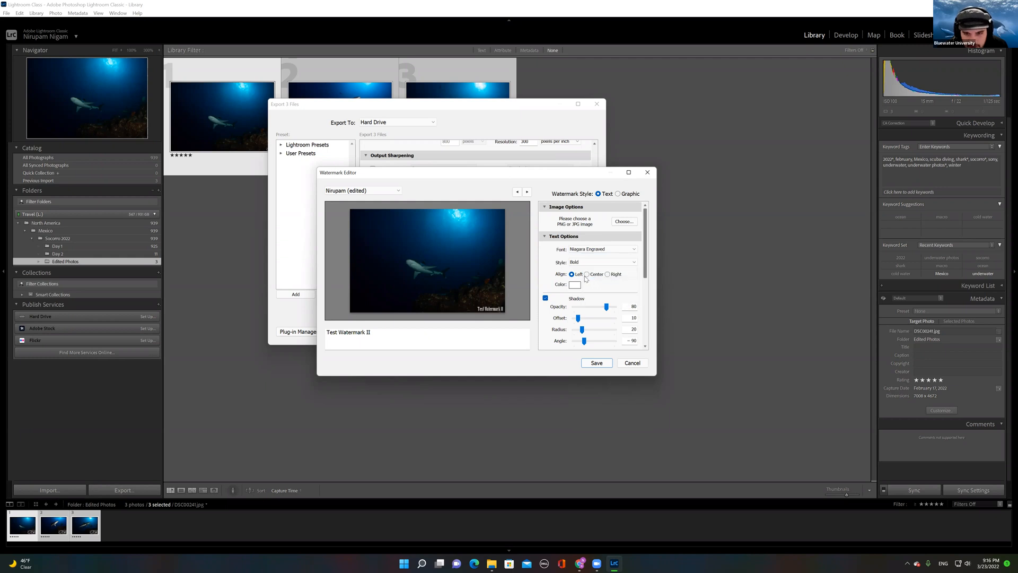
Step: Try the watermark text's alignment options and set the alignment to Center
click(587, 274)
click(607, 275)
click(571, 274)
click(587, 274)
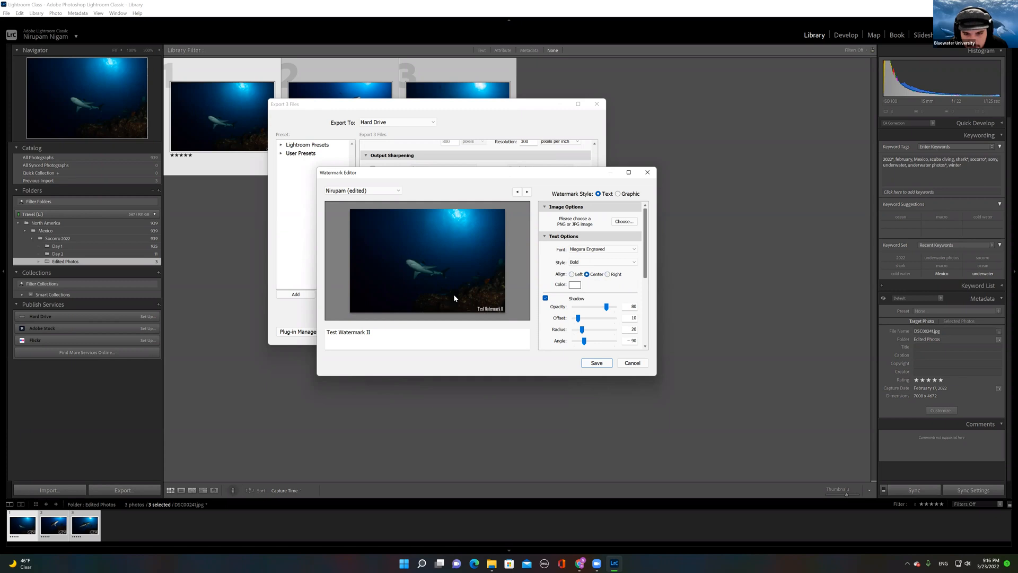
Step: Try black as the watermark text's color, and set it back to white
click(575, 286)
click(489, 273)
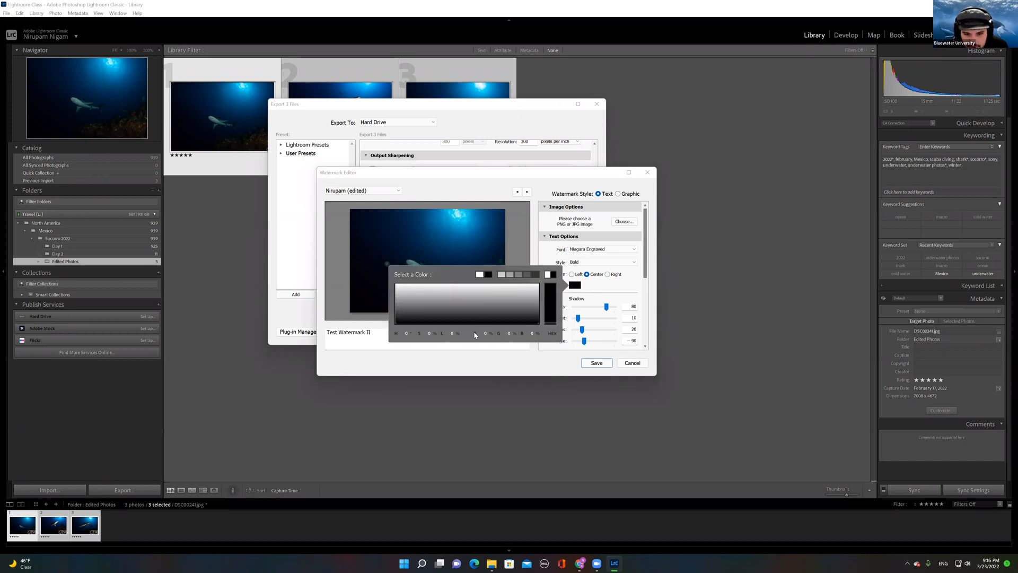
click(480, 275)
click(612, 281)
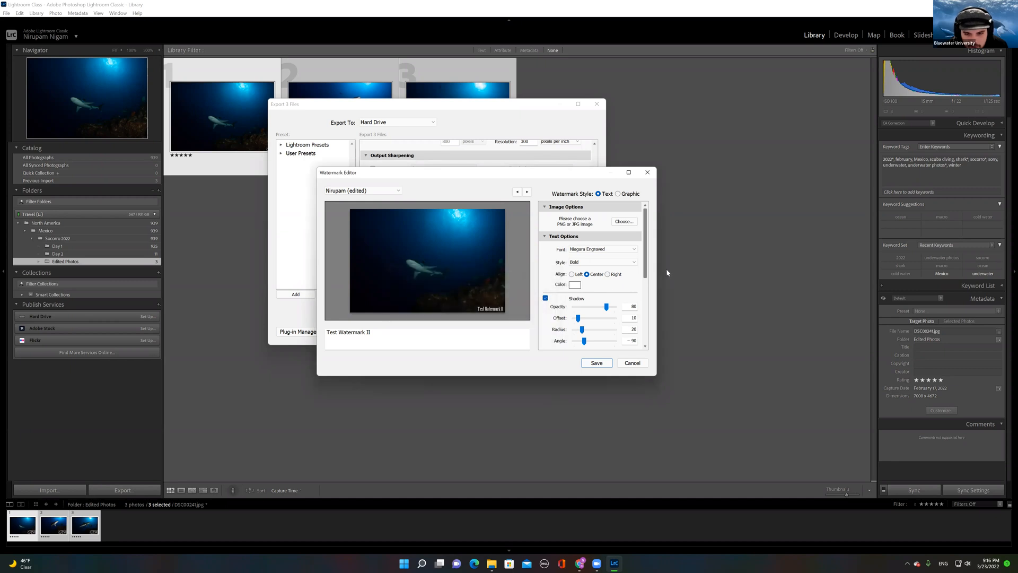
Step: Lower the watermark's opacity to about 61 and set its proportional size to 28
drag(647, 267, 649, 306)
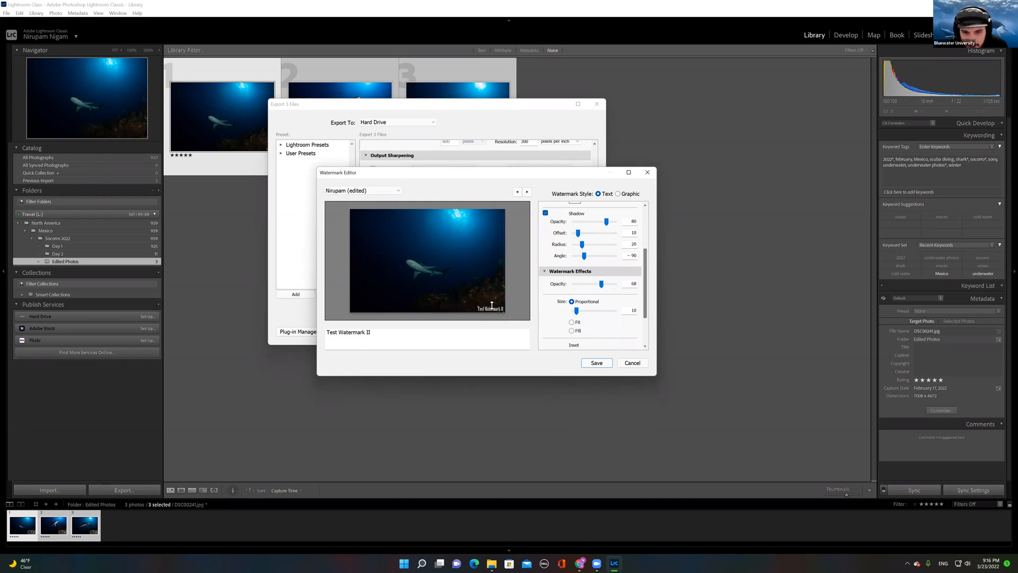
drag(601, 285, 646, 310)
scroll(647, 299, down, 1)
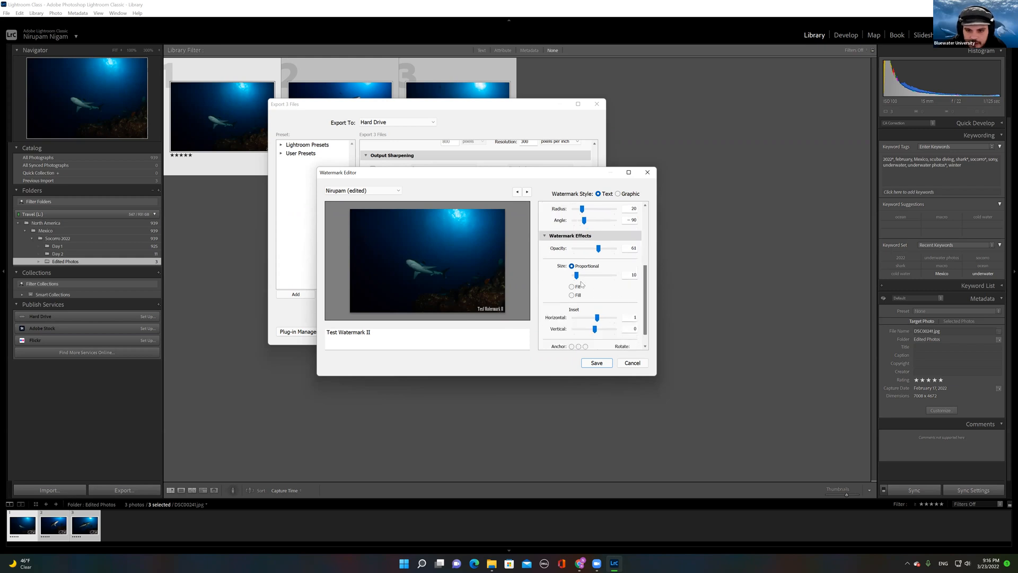
drag(577, 277, 583, 281)
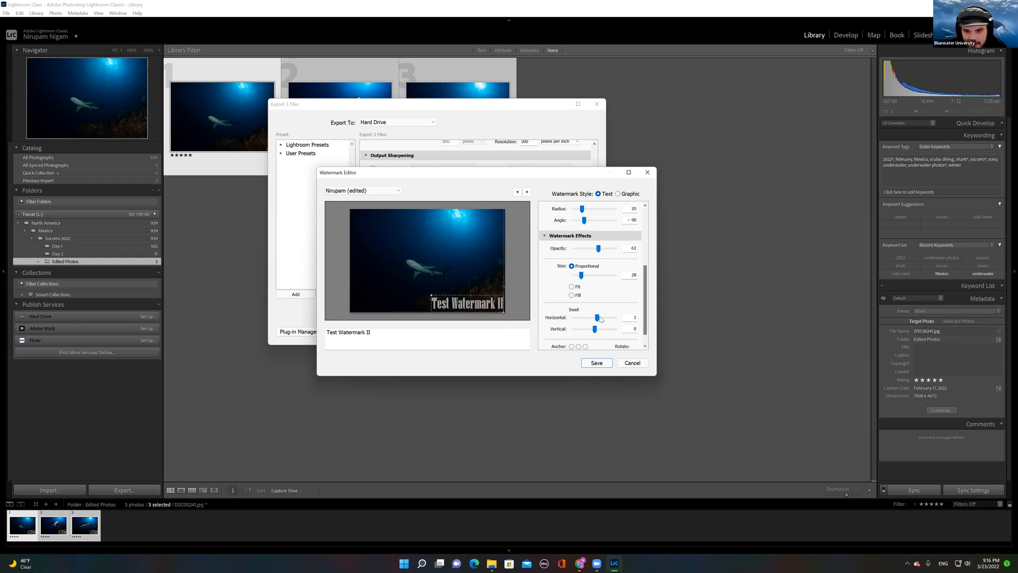
Step: Set the watermark's horizontal inset to 2, try other anchor points, and anchor it in the photo's bottom-right corner
scroll(645, 306, down, 2)
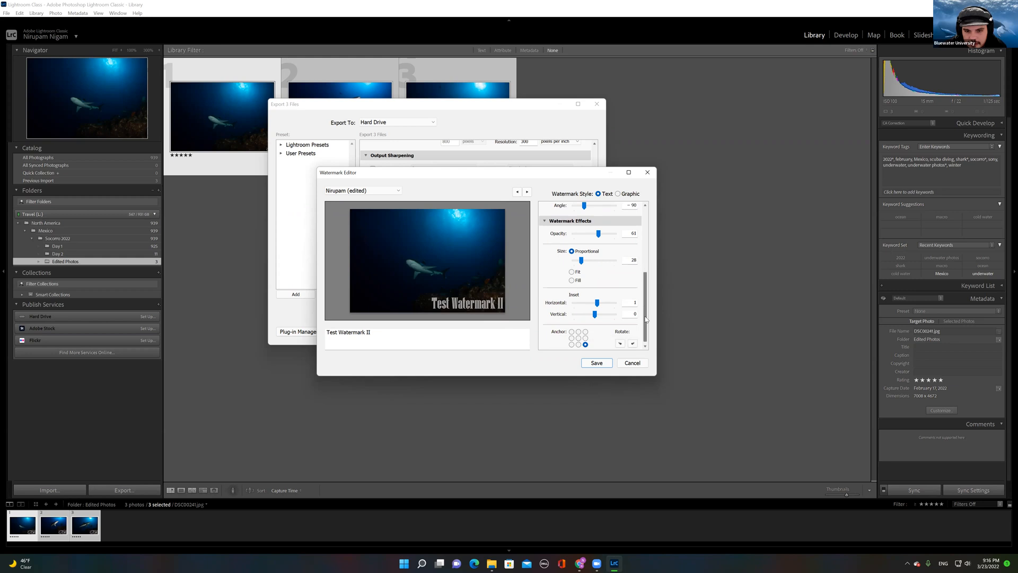
mouse_move(597, 301)
mouse_down()
mouse_move(611, 306)
mouse_move(593, 314)
mouse_move(601, 305)
mouse_up()
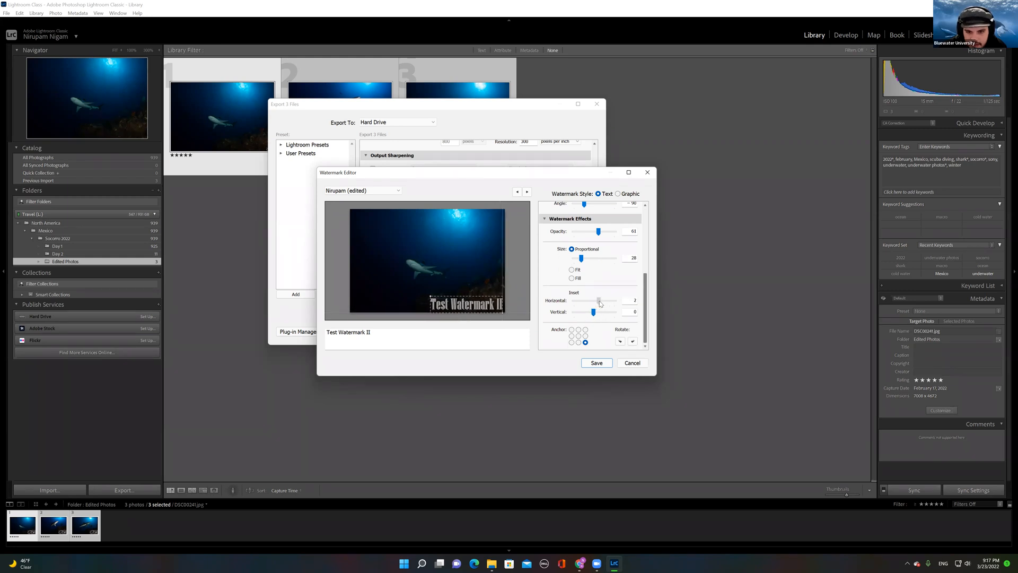
click(578, 342)
click(572, 342)
click(572, 329)
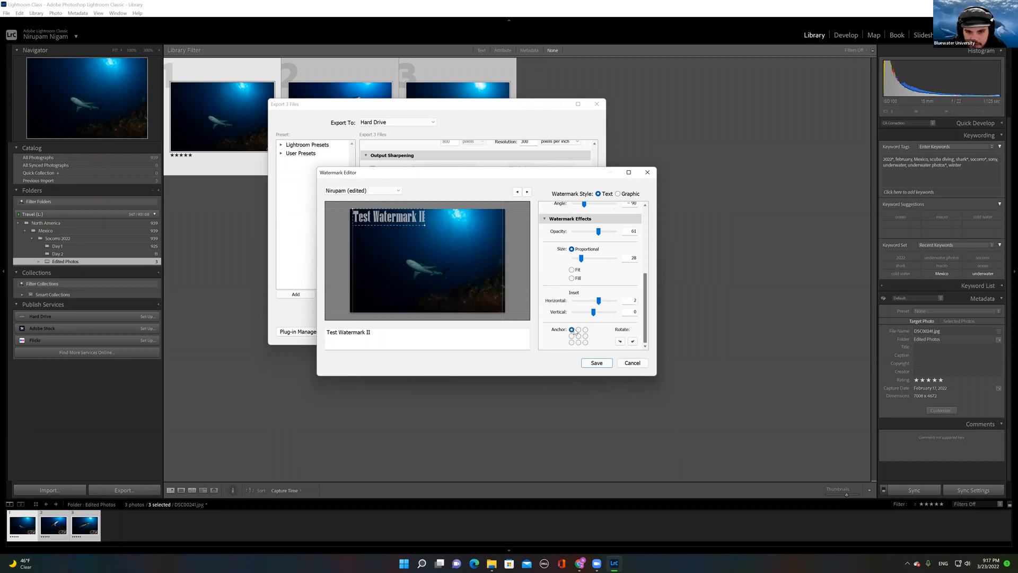
click(585, 342)
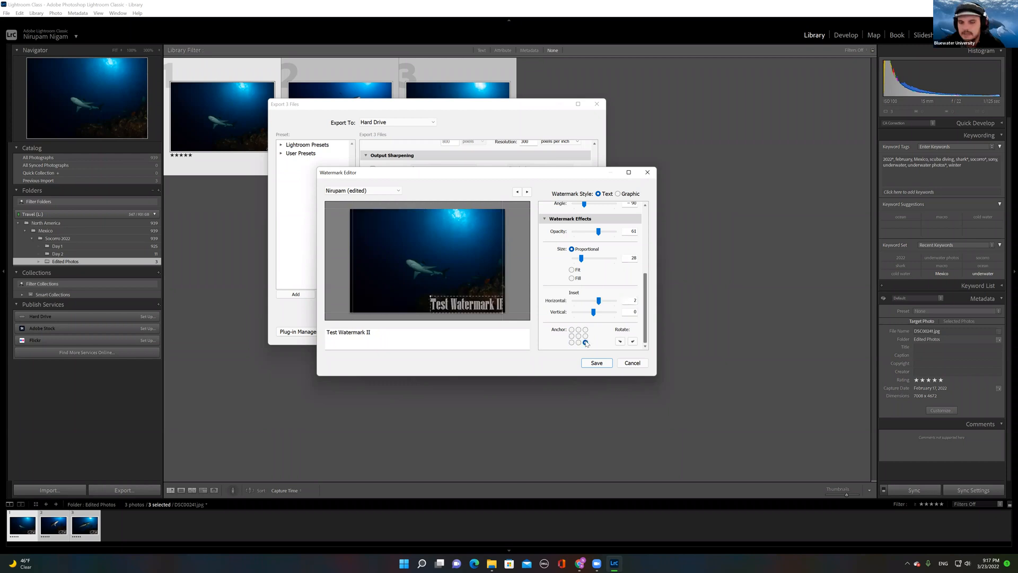
Step: Save the watermark as a new preset named "Test Watermark II" and export the three photos
click(598, 362)
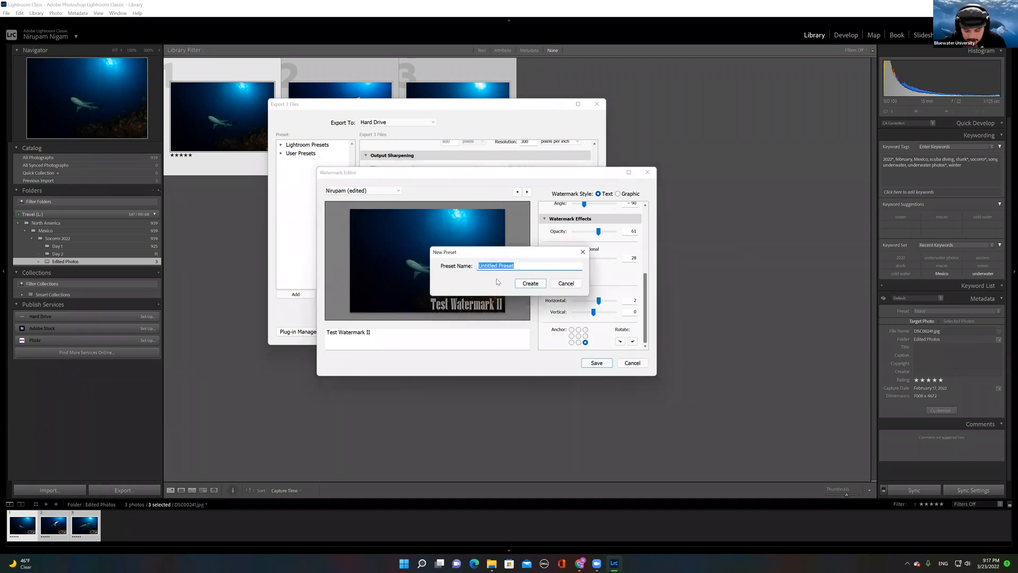
text(Test W)
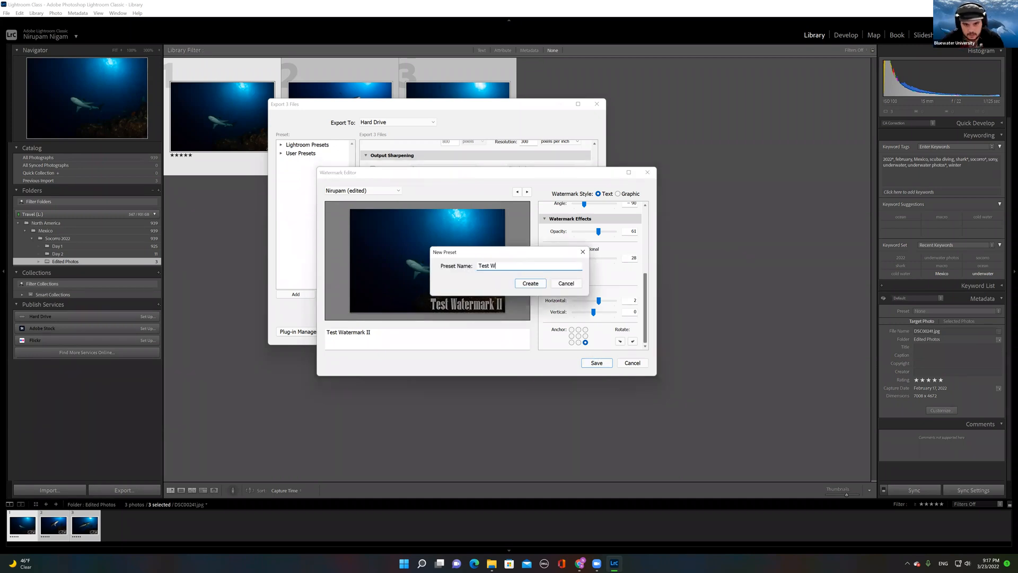
text(atermark II)
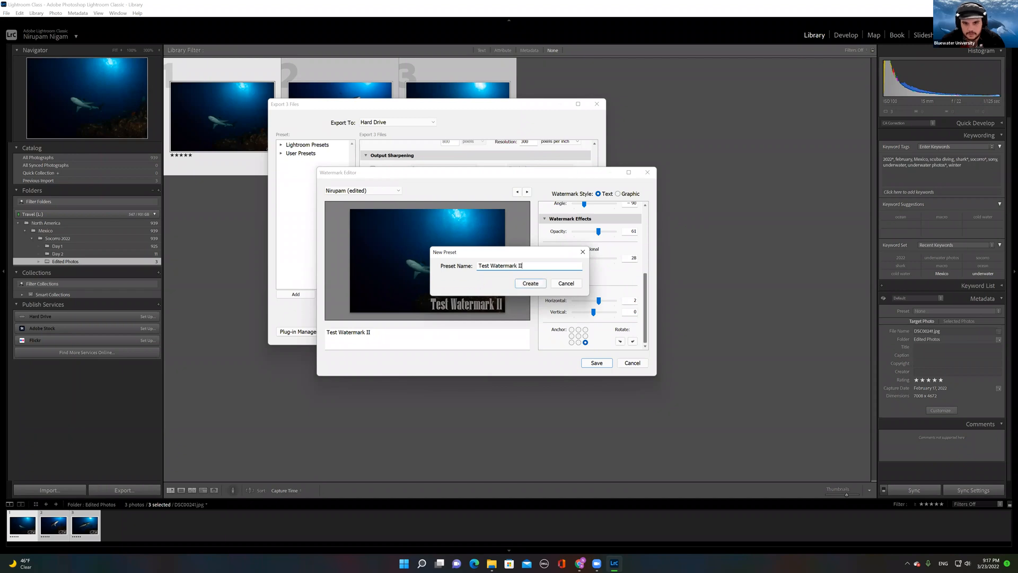
click(527, 282)
click(551, 331)
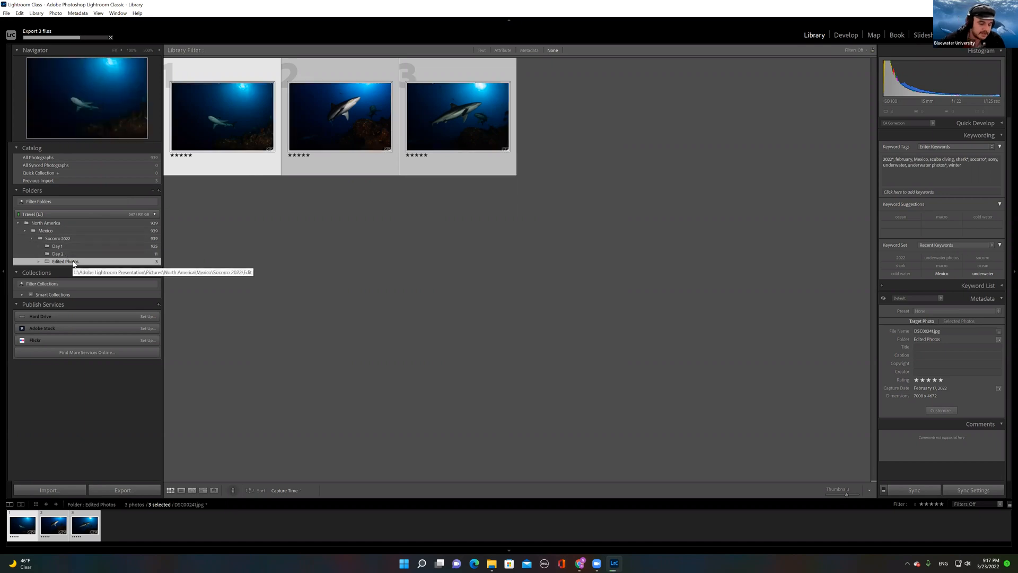
Step: Select all three photos in Edited Photos and remove them from Lightroom without deleting them from disk
click(182, 196)
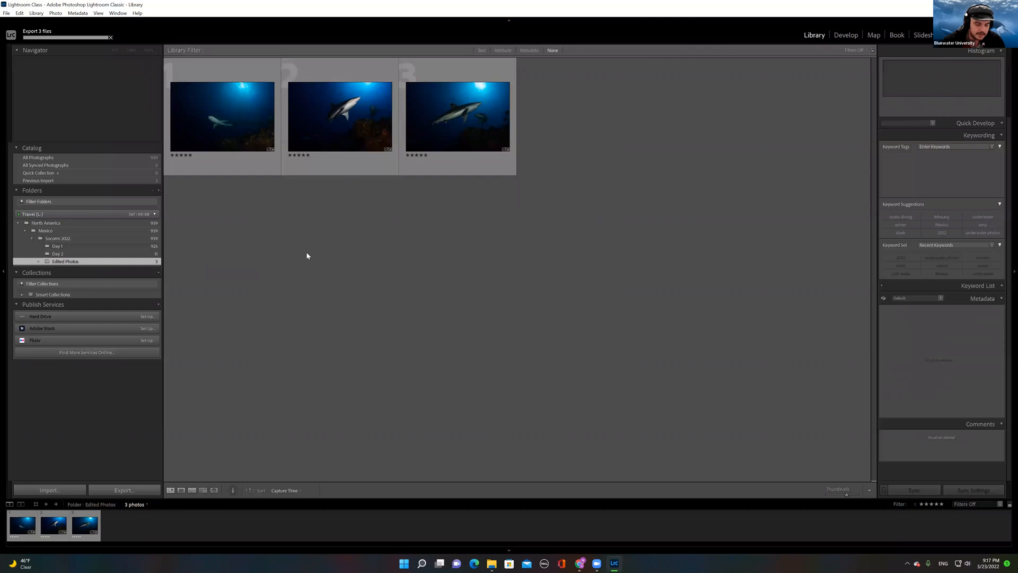
key(ctrl+a)
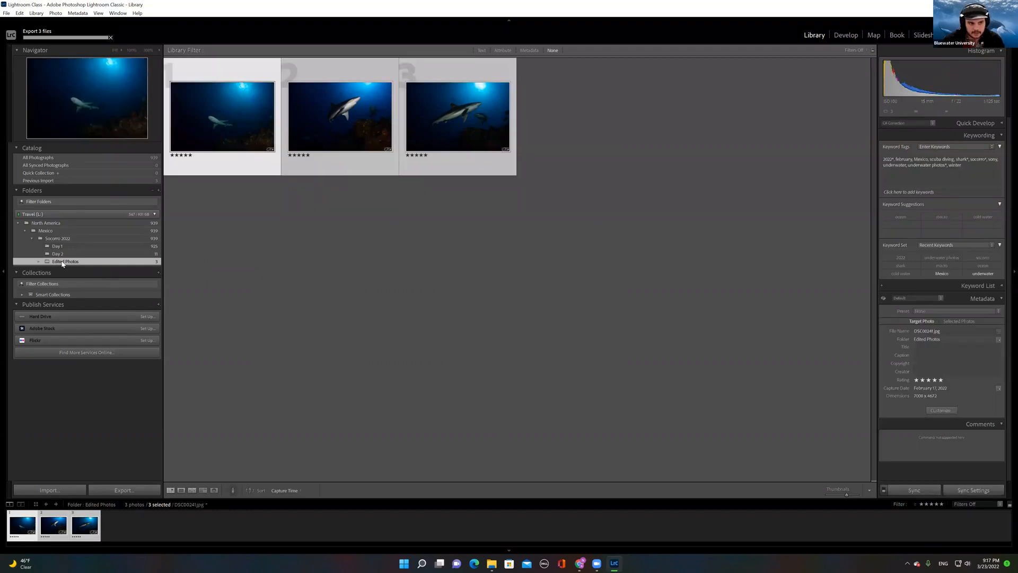
key(Delete)
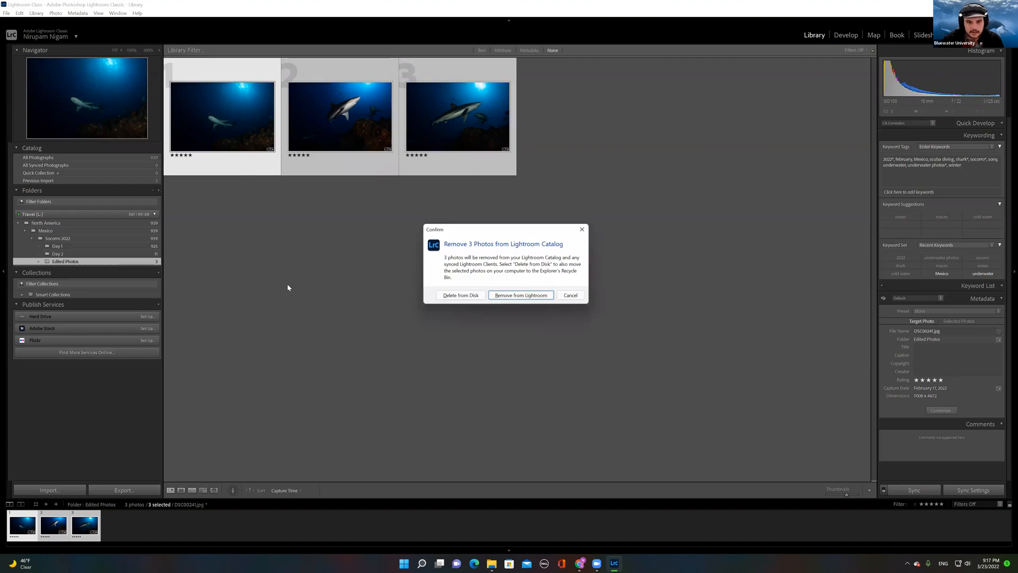
click(519, 295)
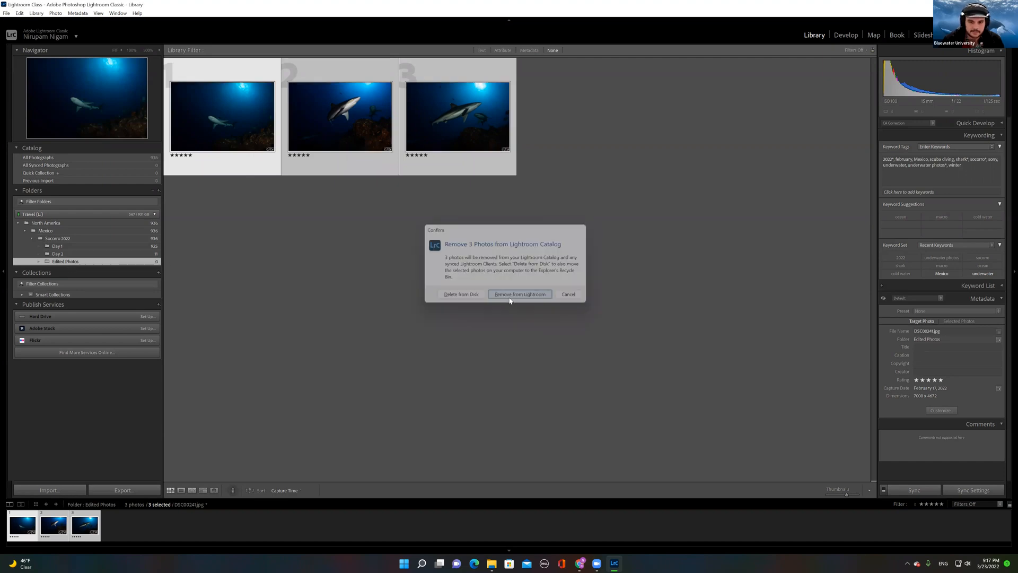
Step: Switch to File Explorer and examine the contents of the wm and watermarked photos folders inside Edited Photos
click(491, 563)
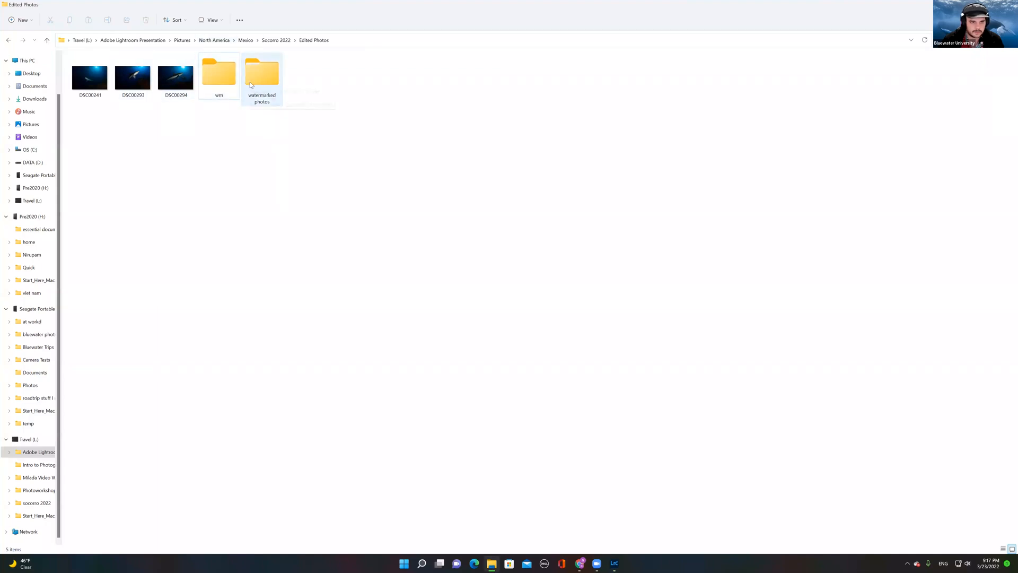
double_click(215, 81)
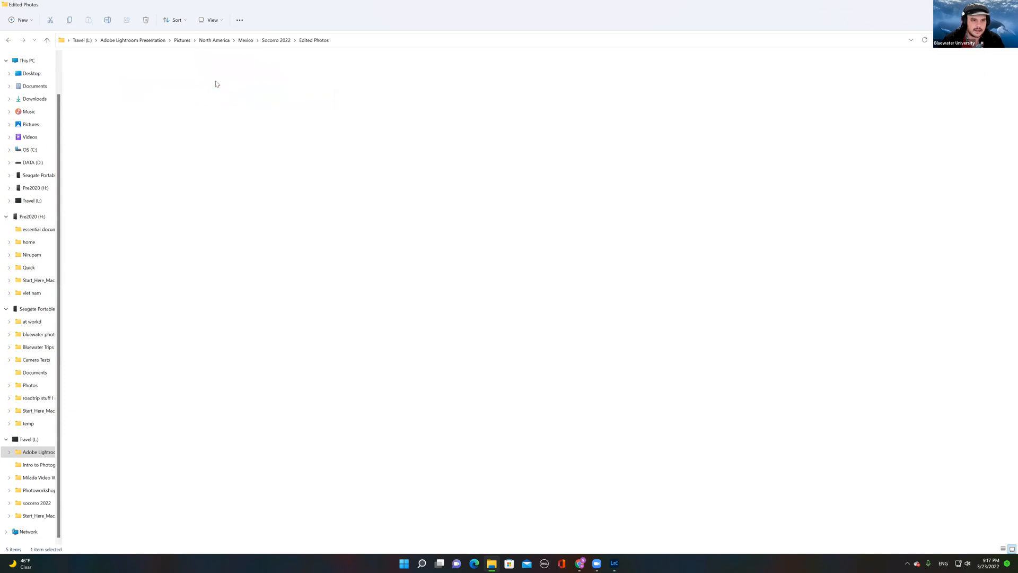
key(alt+Left)
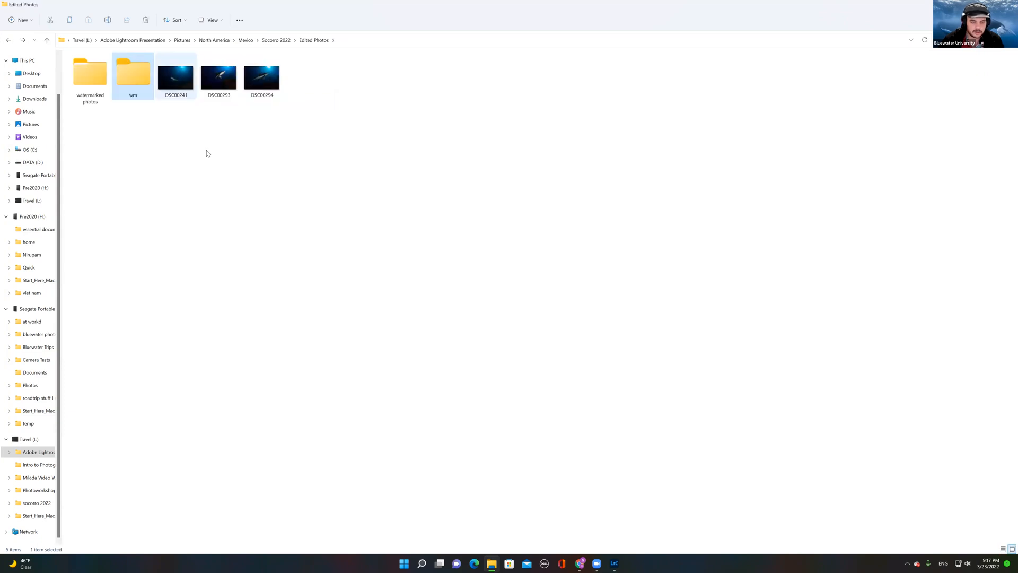
click(614, 563)
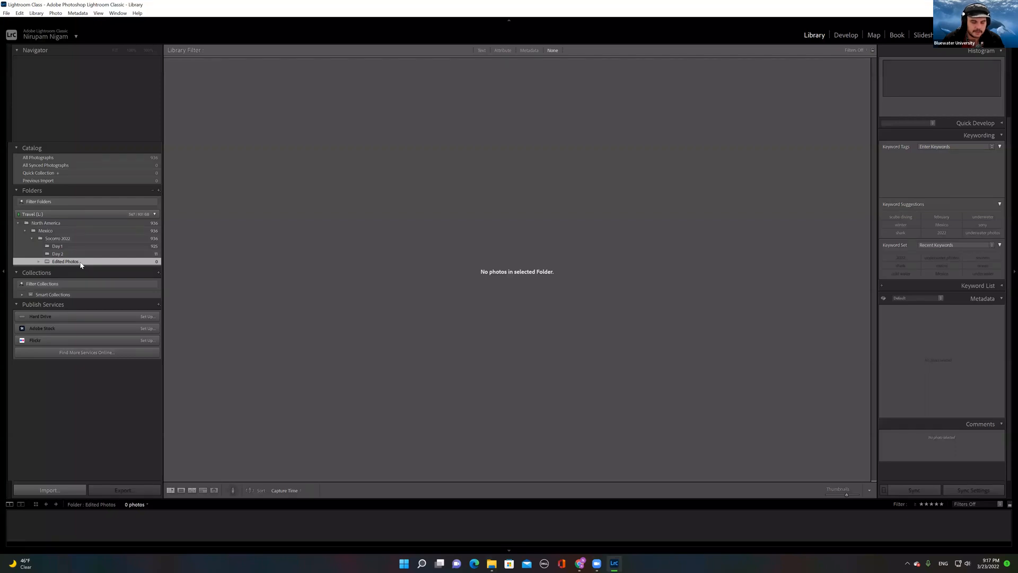
click(497, 563)
double_click(98, 92)
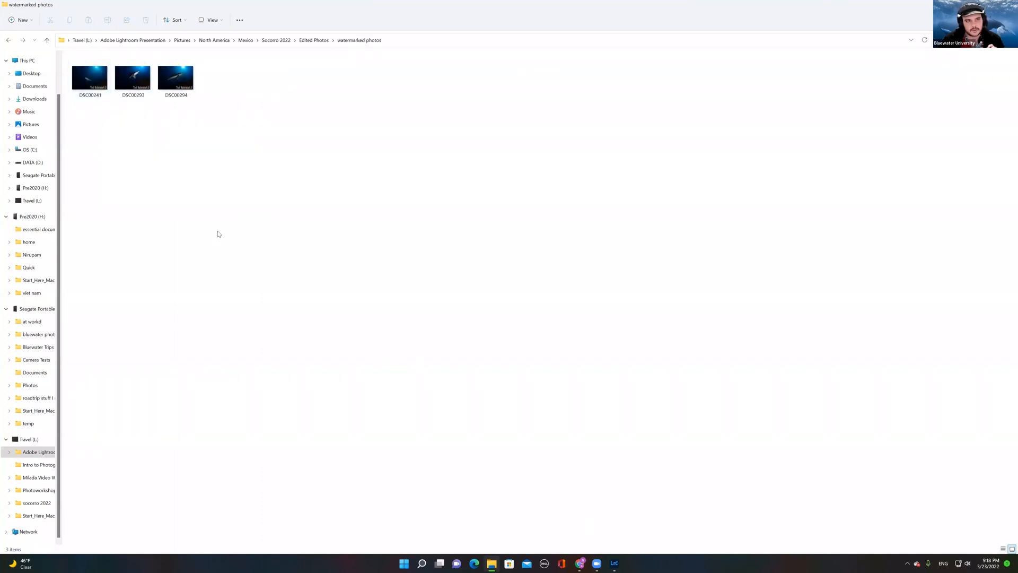
Step: View the three watermarked copies at full size one after another and close the photo viewer
double_click(85, 84)
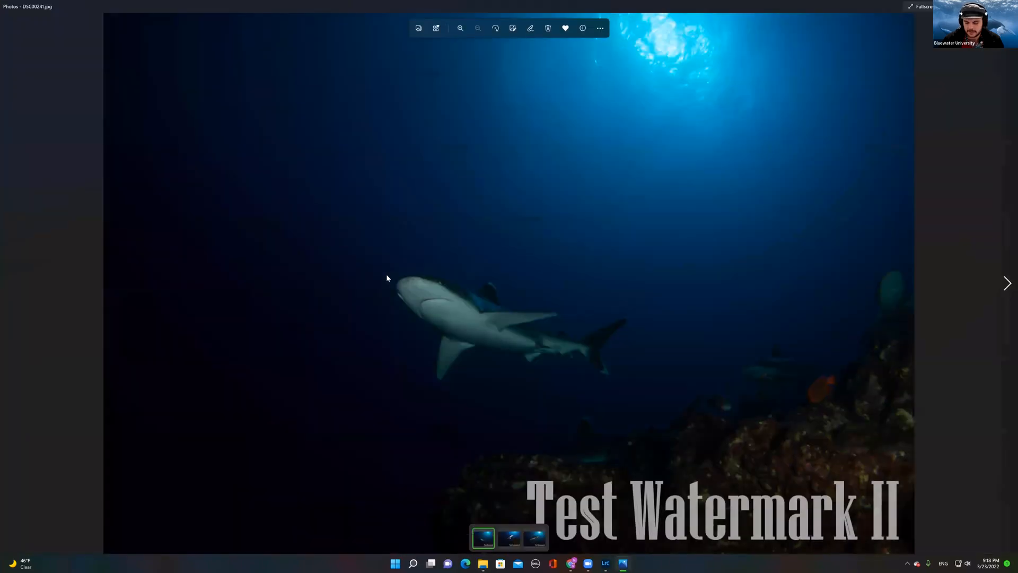
key(Right)
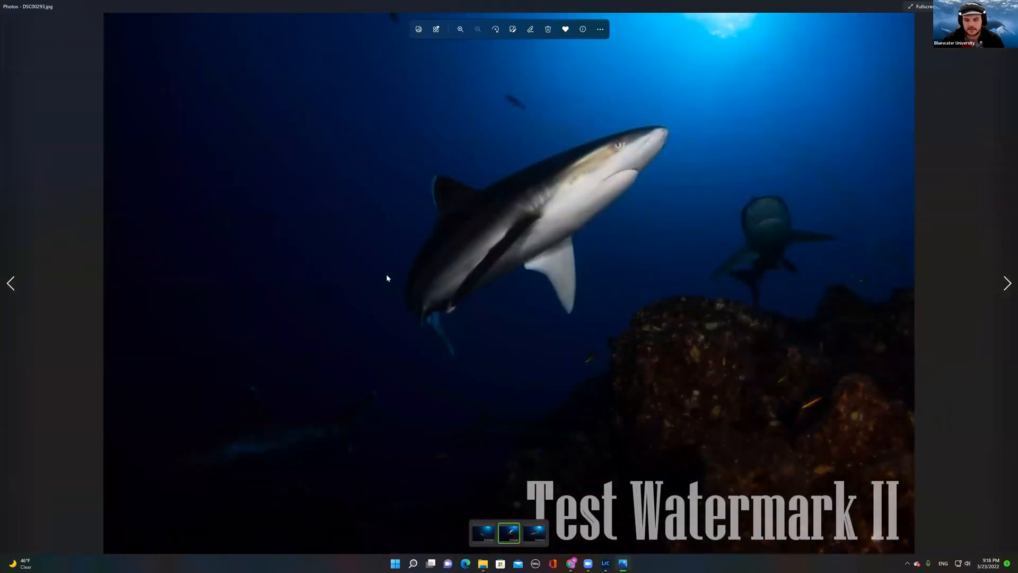
key(Right)
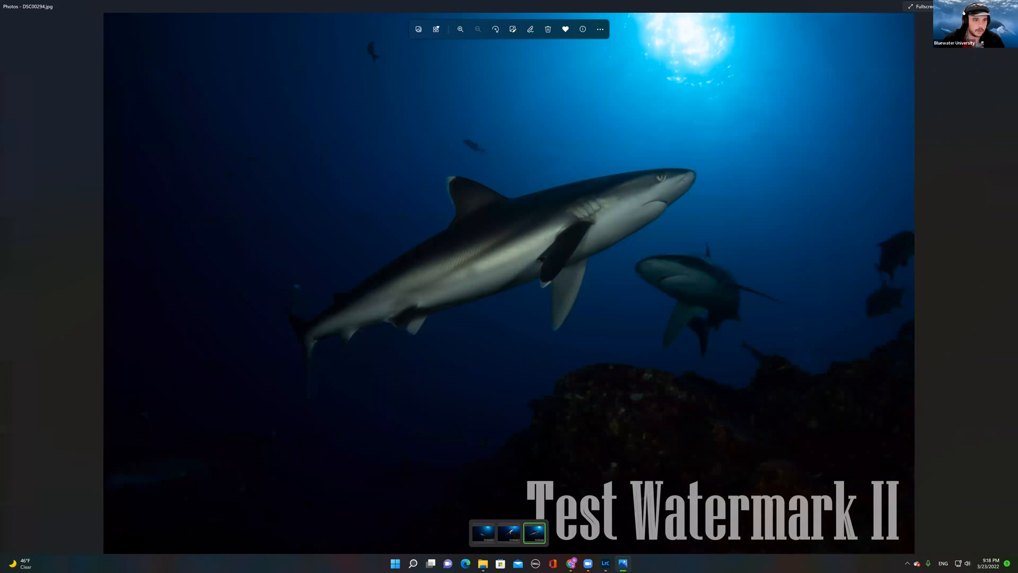
key(alt+F4)
Step: Return to the Edited Photos folder and delete its wm subfolder
click(313, 40)
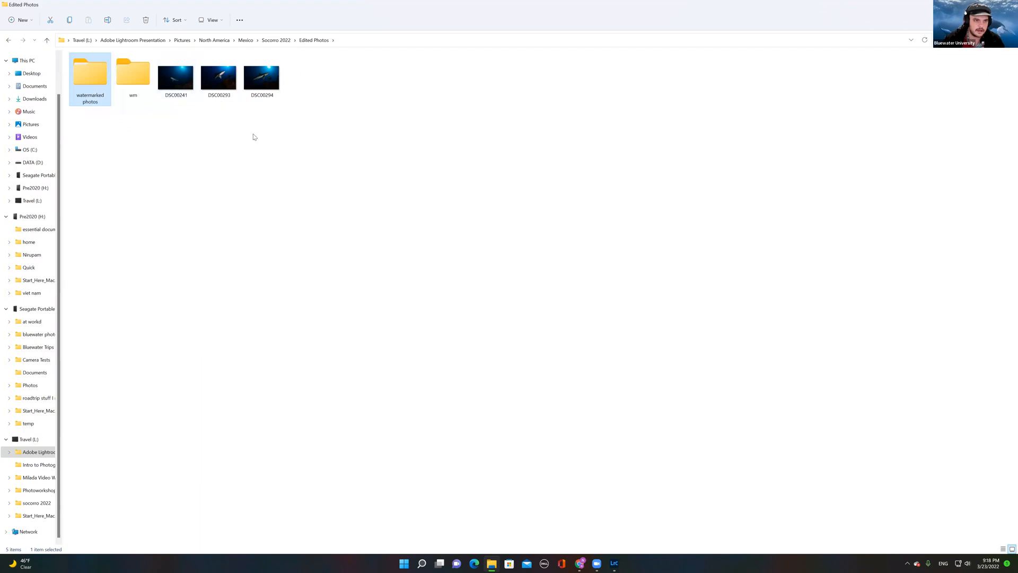
click(134, 75)
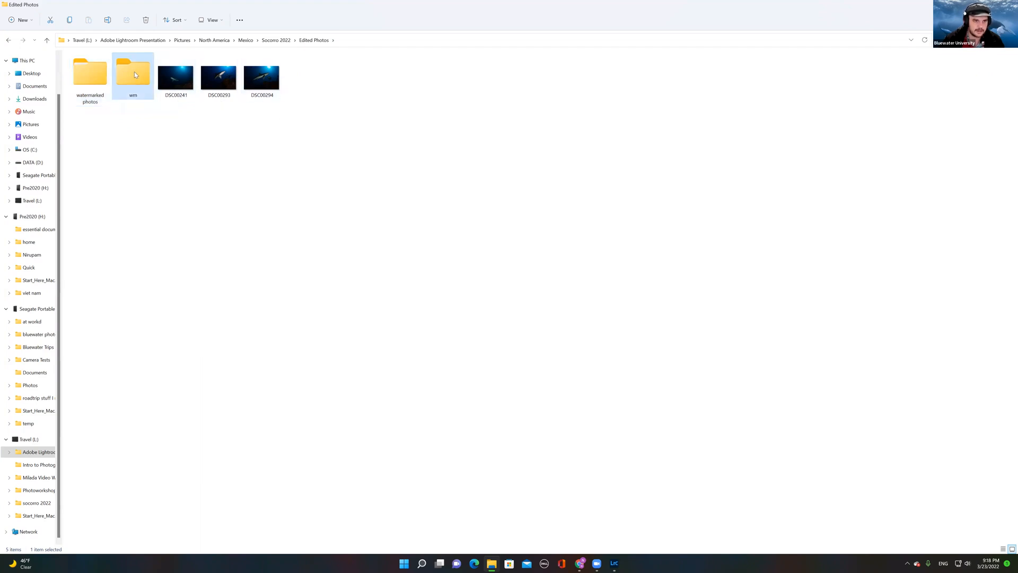
key(Delete)
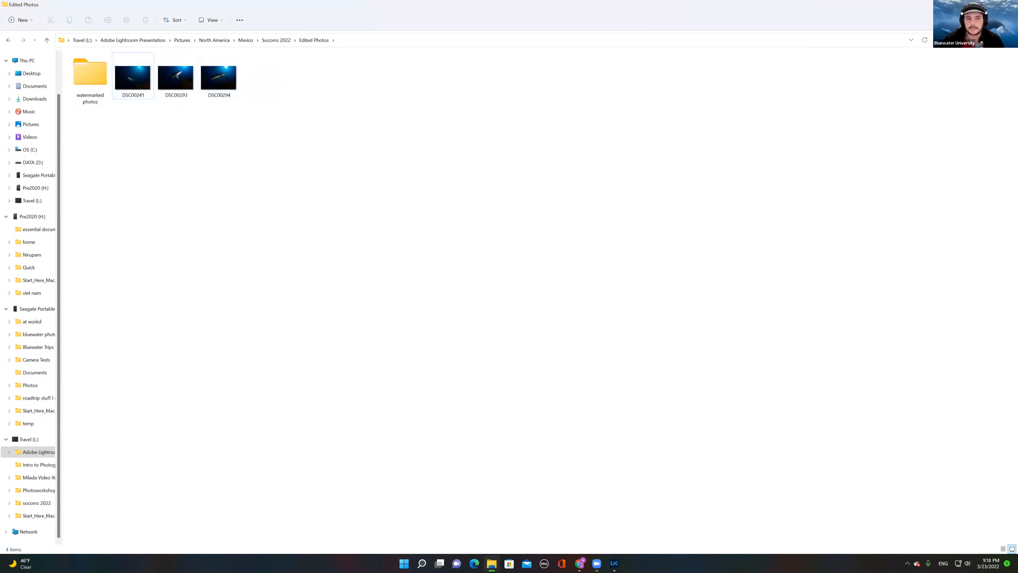
Step: Switch to Lightroom Classic and filter the Day 1 folder to five-star photos
key(alt+Tab)
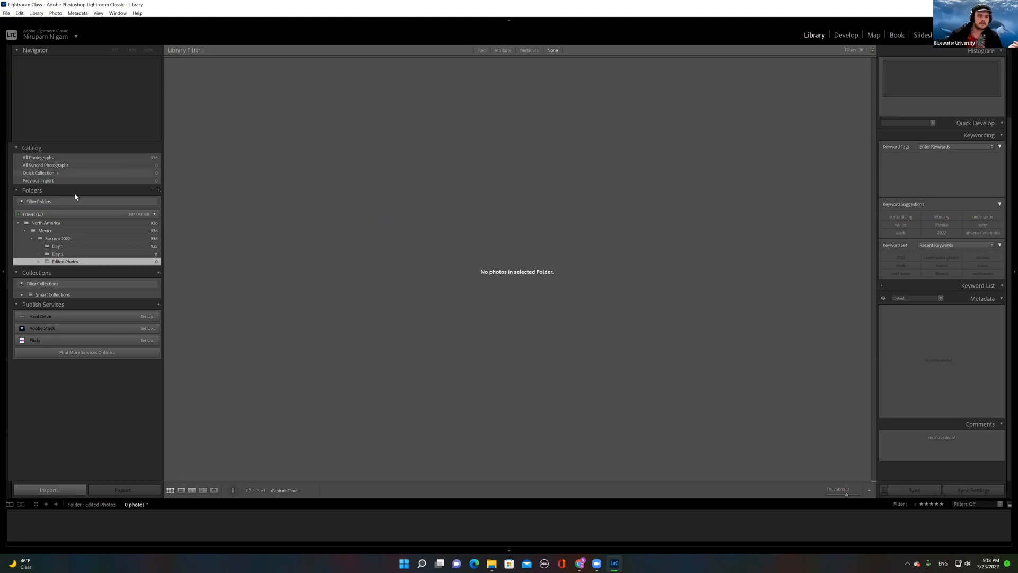
click(62, 253)
click(63, 246)
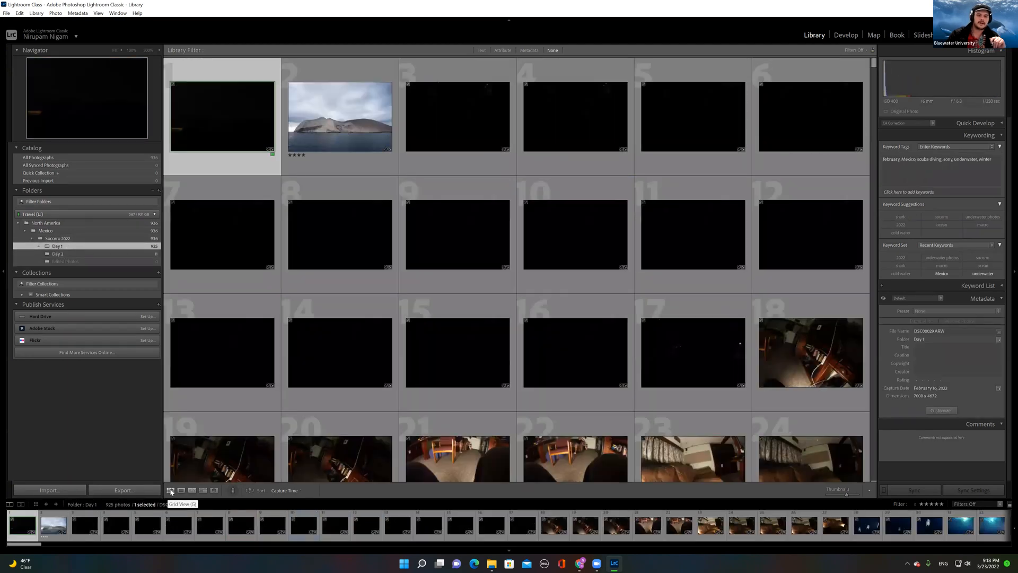
click(502, 50)
click(777, 62)
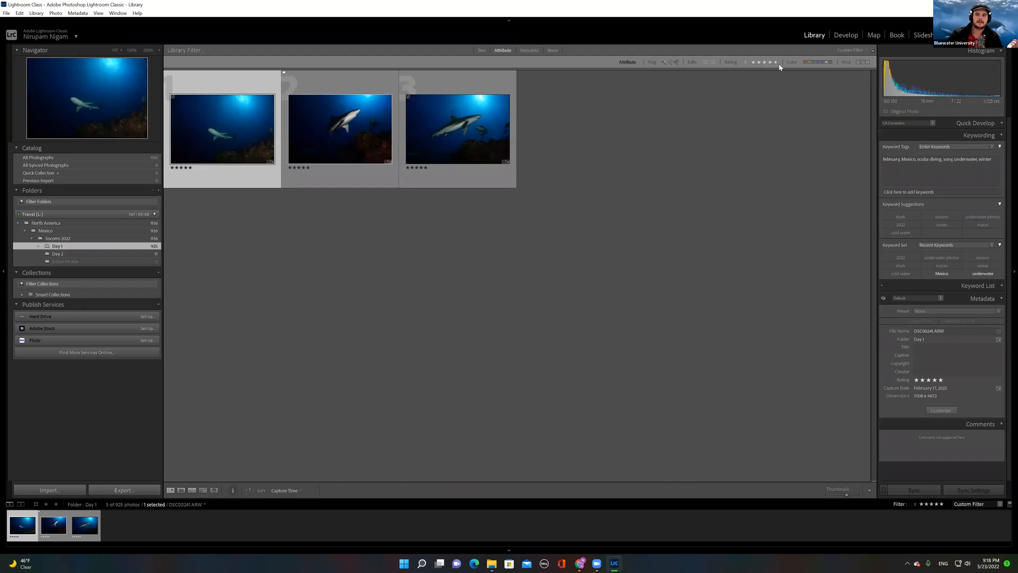
Step: Replace the star-rating filter with a blank text filter and select shark photo 195 in the Day 1 grid
shift+click(482, 50)
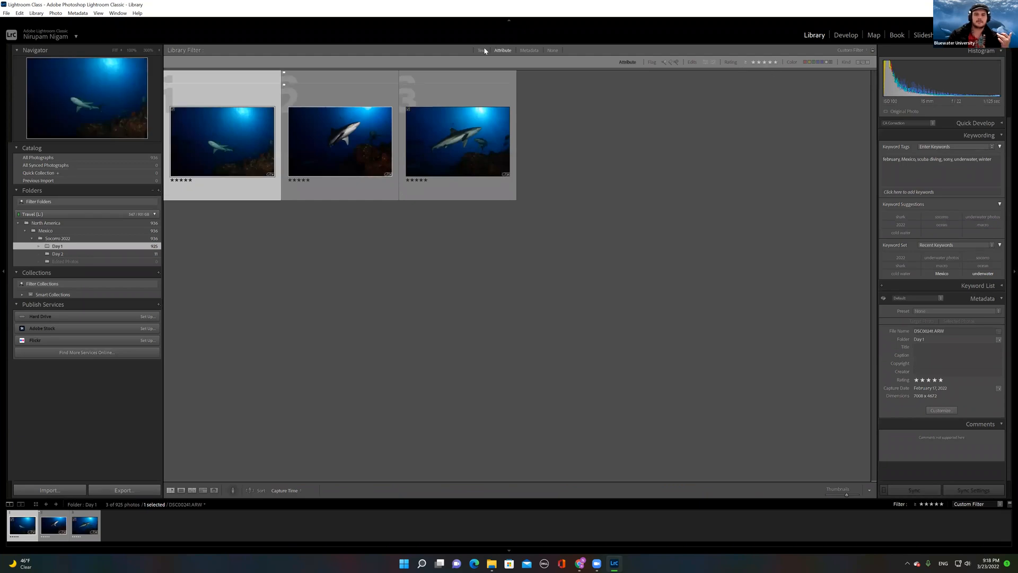
click(487, 50)
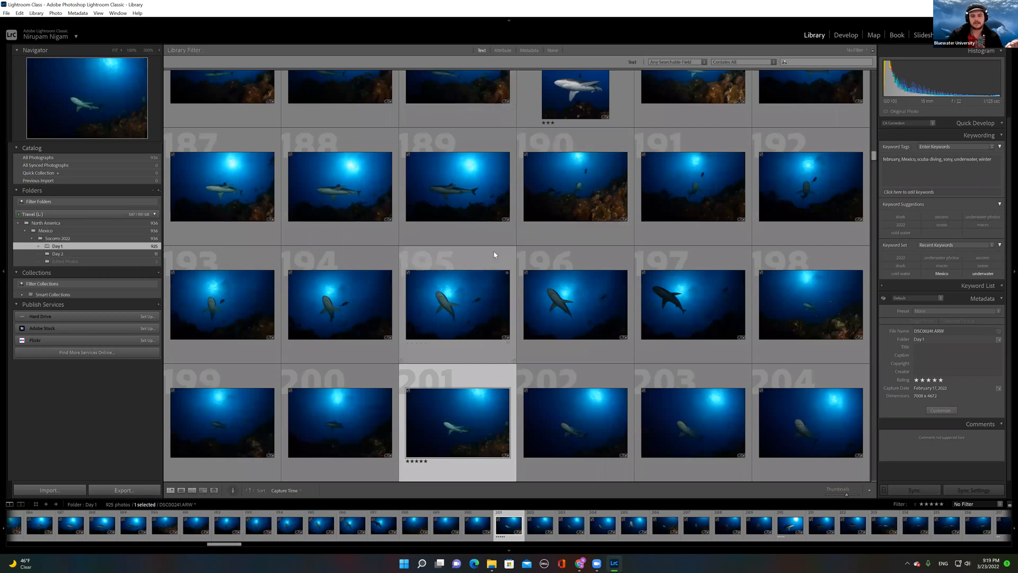
click(494, 254)
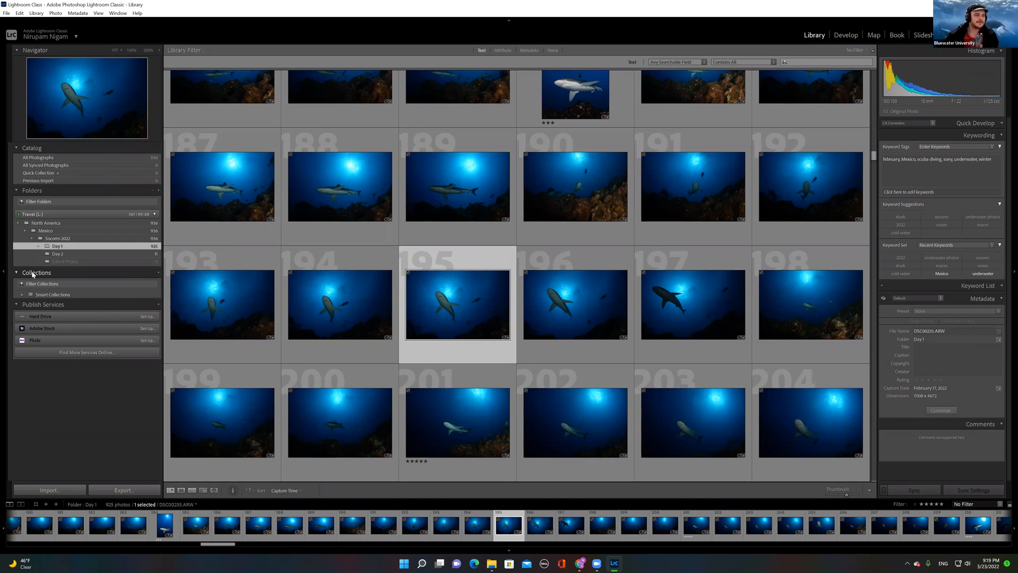
click(492, 563)
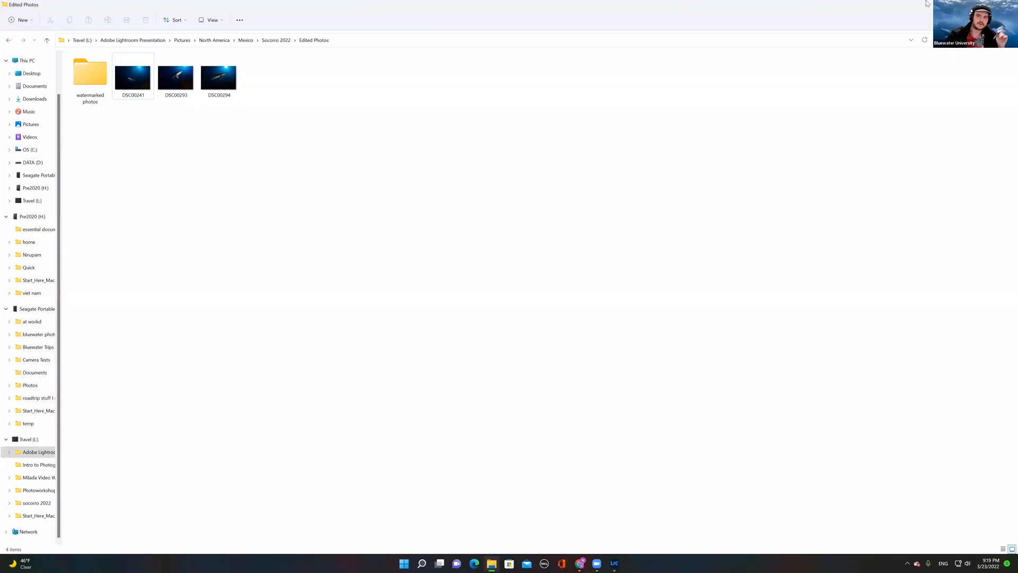
key(alt+Tab)
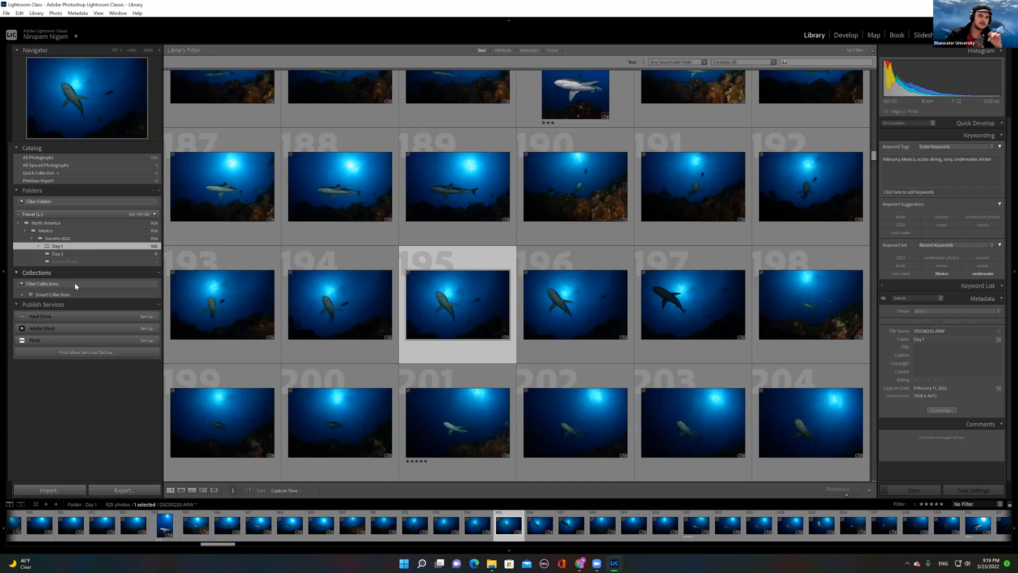
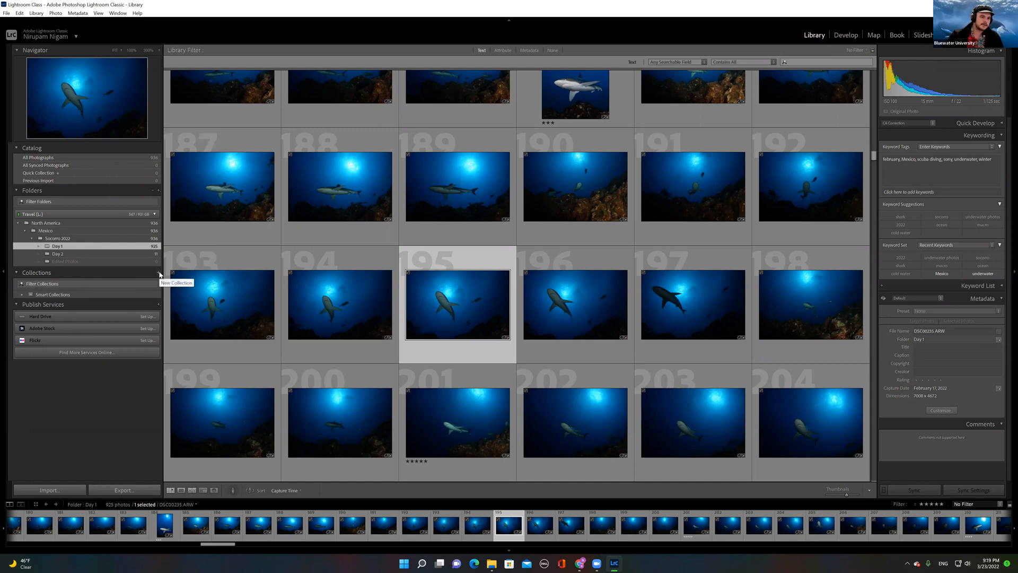
Step: Create a collection named "My Favorite Photos" that includes the selected shark photo
click(159, 274)
click(188, 281)
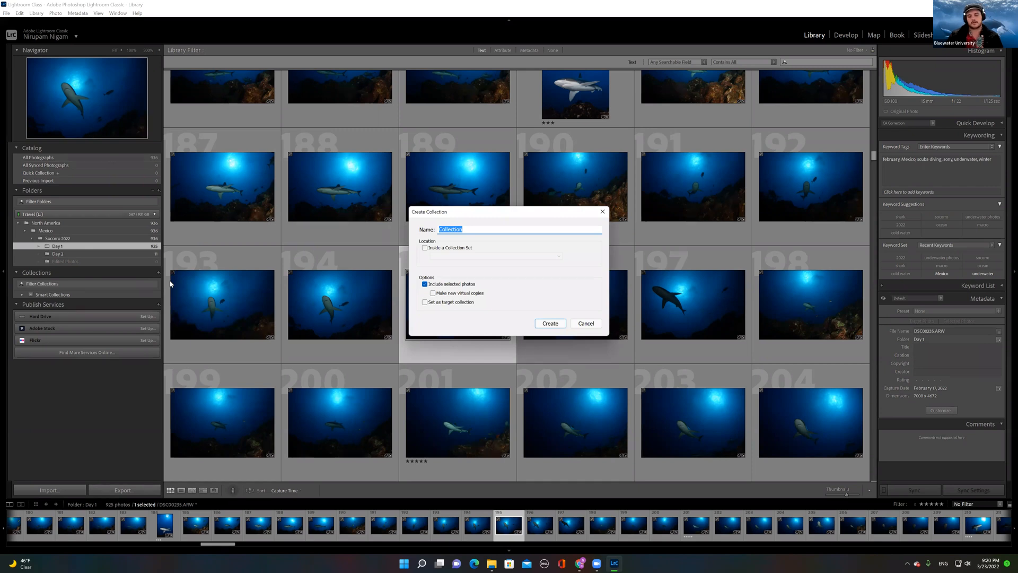
text(My Favorite Phtos)
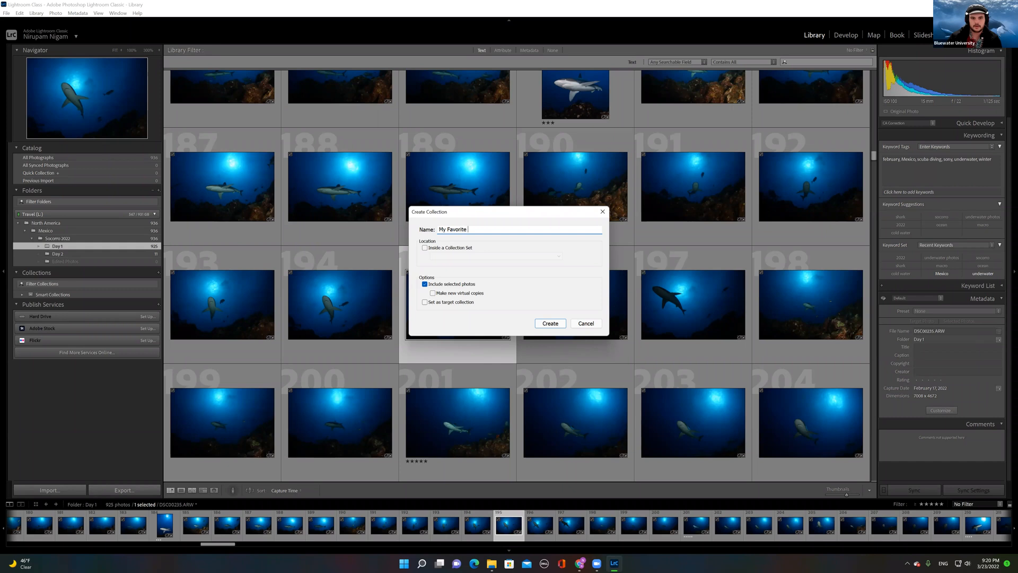
key(BackSpace)
key(BackSpace)
key(BackSpace)
key(BackSpace)
text(hotos)
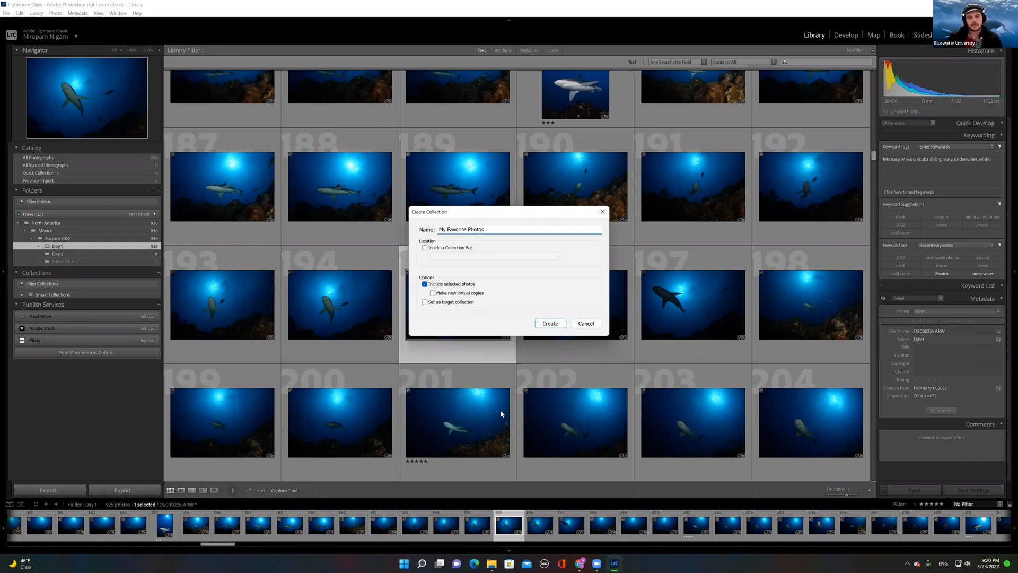
click(550, 323)
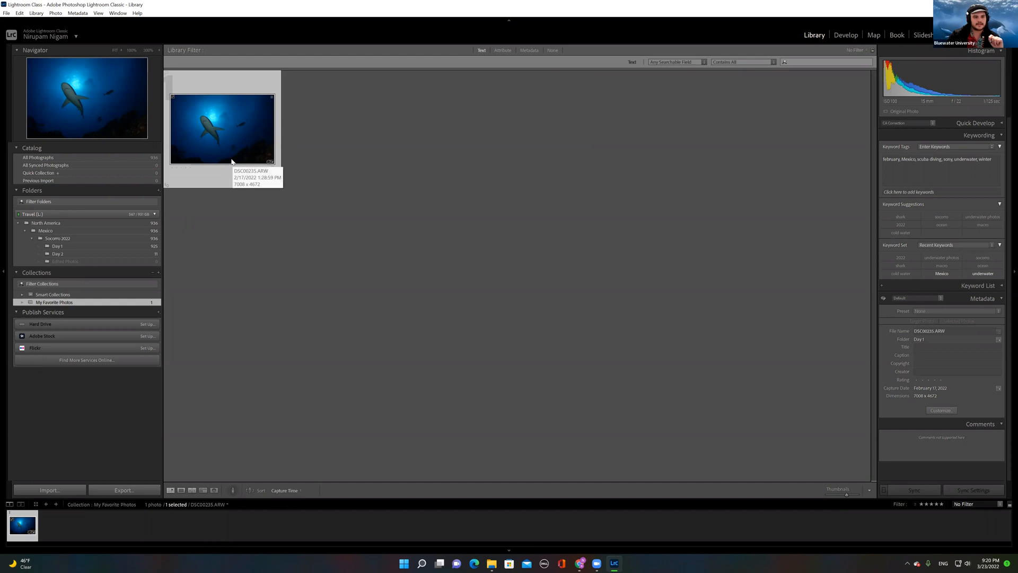
Step: Remove the shark photo from My Favorite Photos and add the four-star island photo from Day 1 instead
key(Delete)
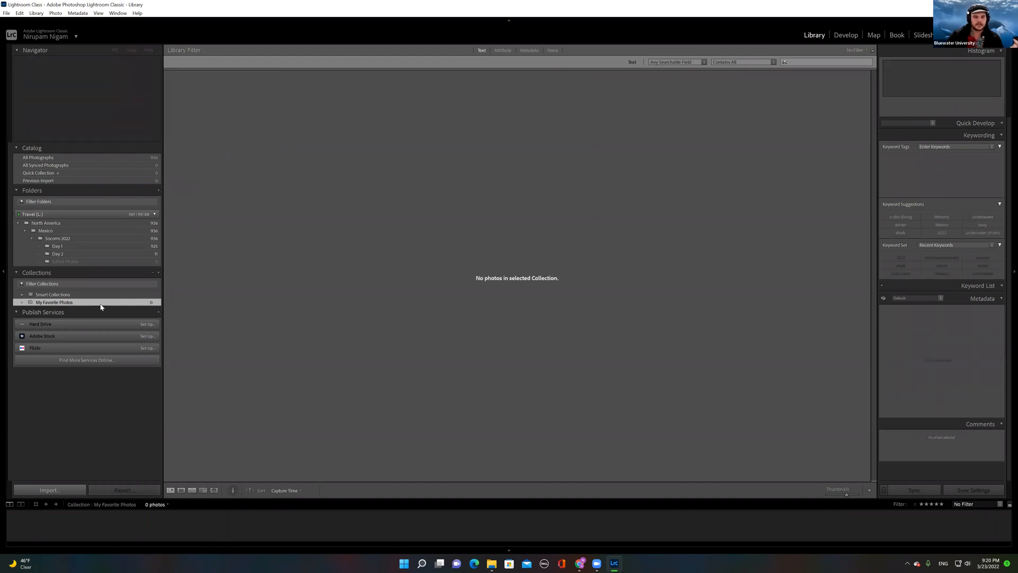
click(119, 245)
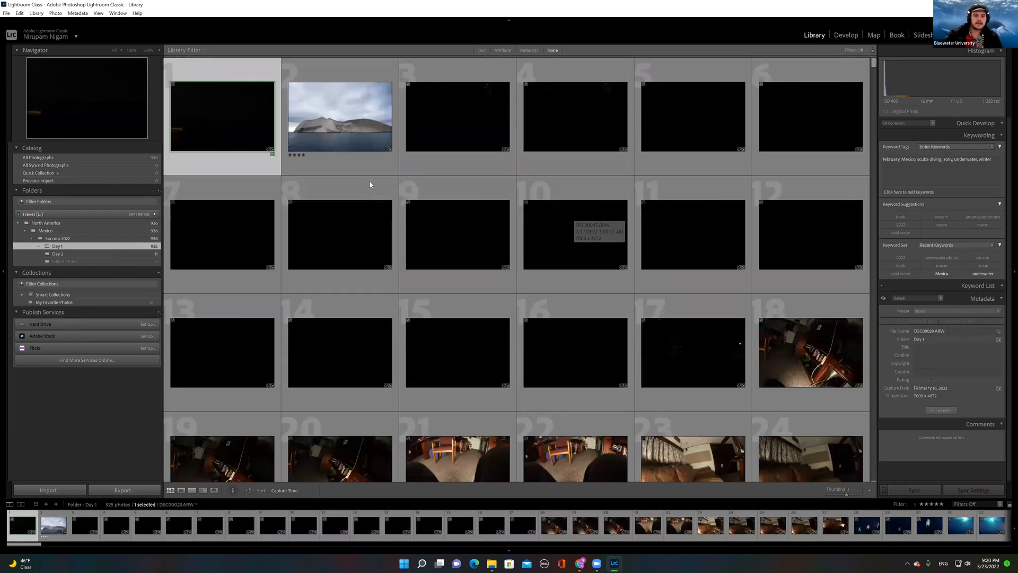
drag(339, 127, 67, 304)
Step: Filter Day 1 to five-star photos, add the second shark photo to My Favorite Photos, and open that collection
scroll(552, 224, down, 15)
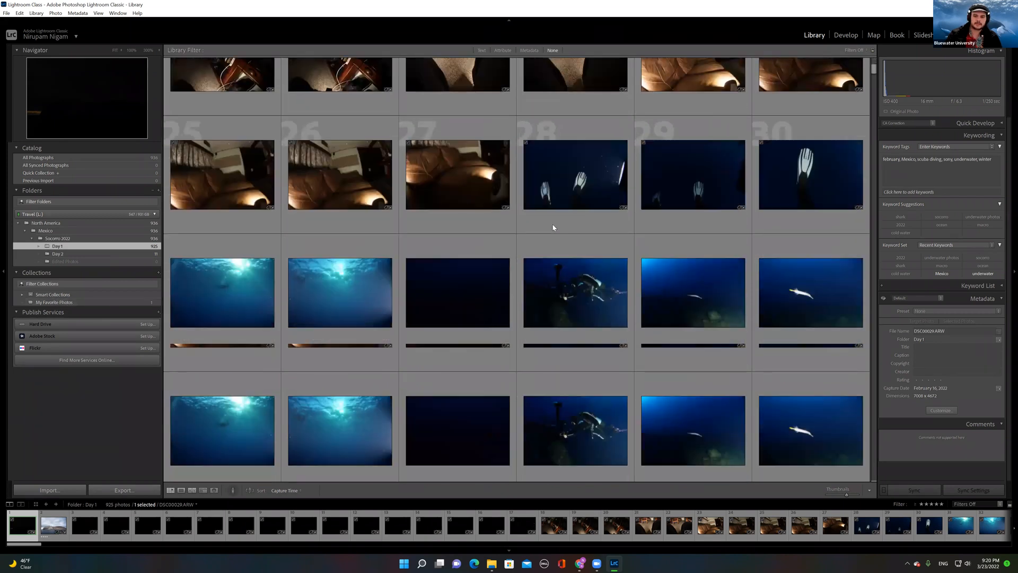
scroll(552, 228, down, 10)
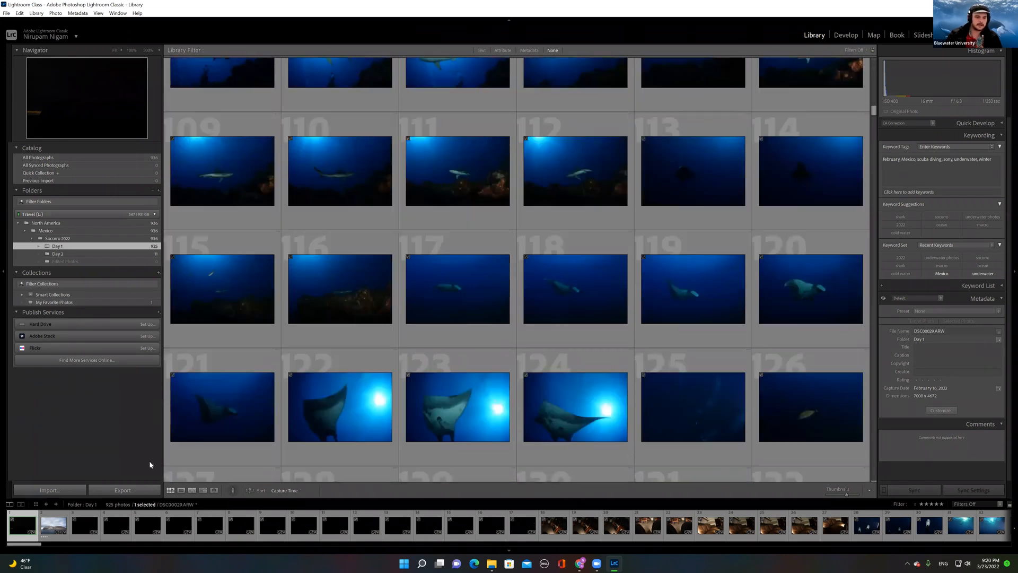
click(503, 50)
click(775, 62)
drag(343, 123, 70, 302)
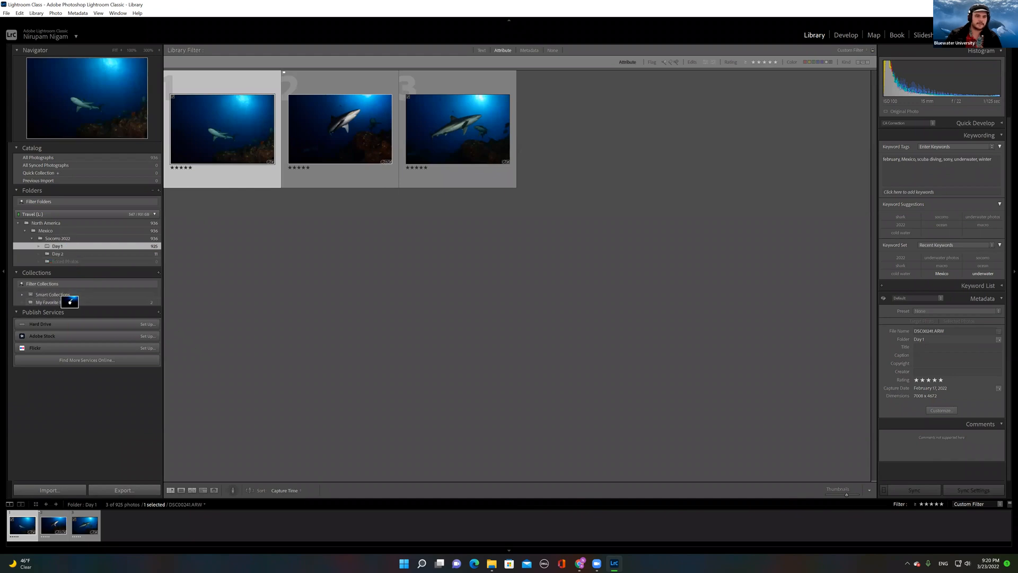
click(70, 302)
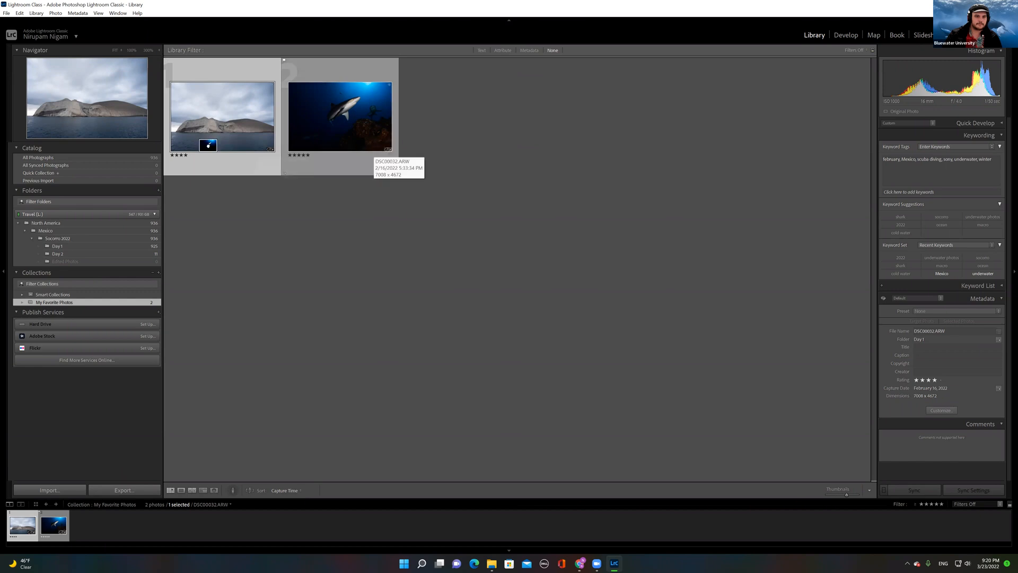
drag(361, 125, 319, 110)
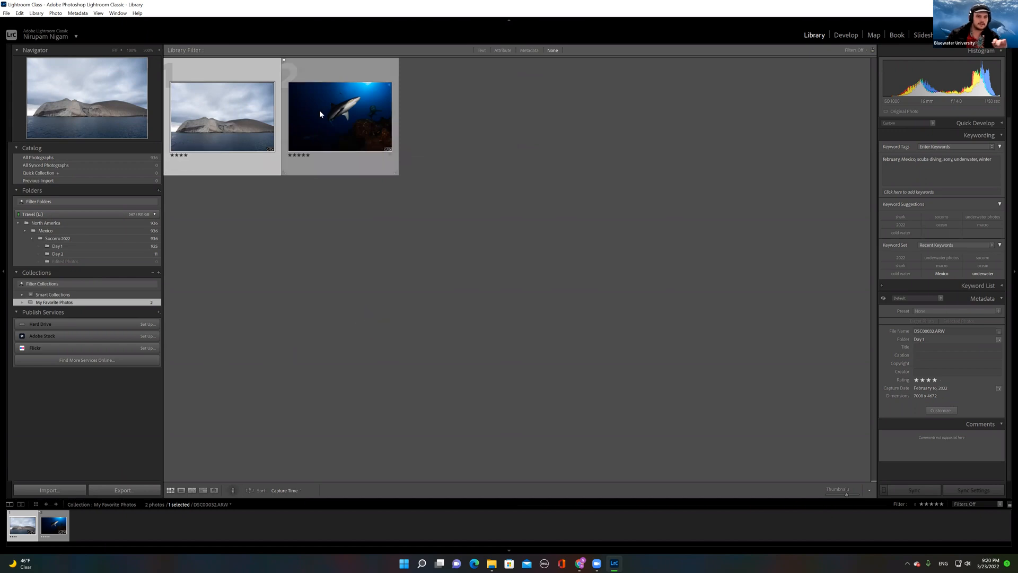
Step: Open the island photo from Day 1 in Develop and set exposure to +2.60 and tint to +150
click(68, 247)
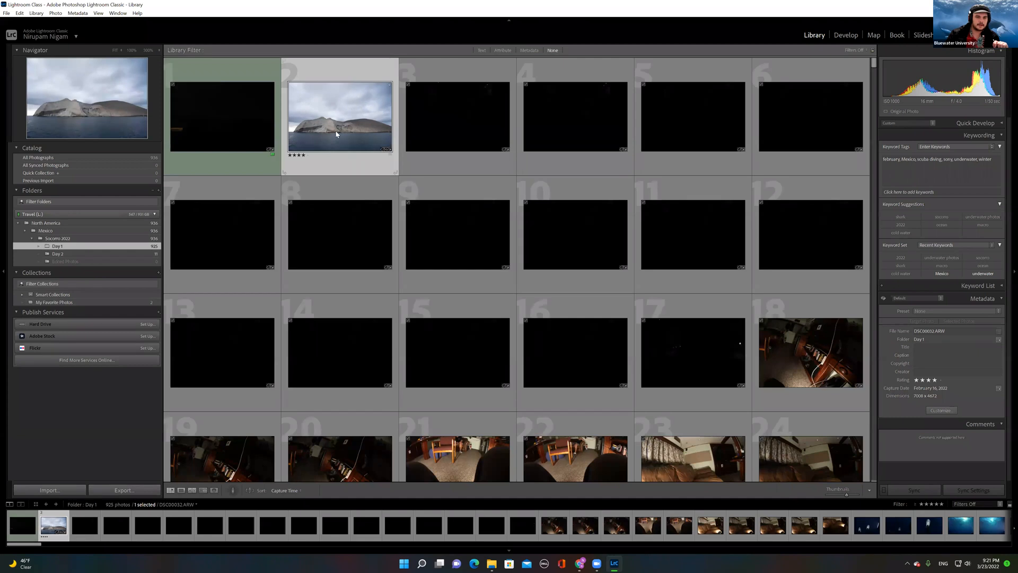
double_click(336, 134)
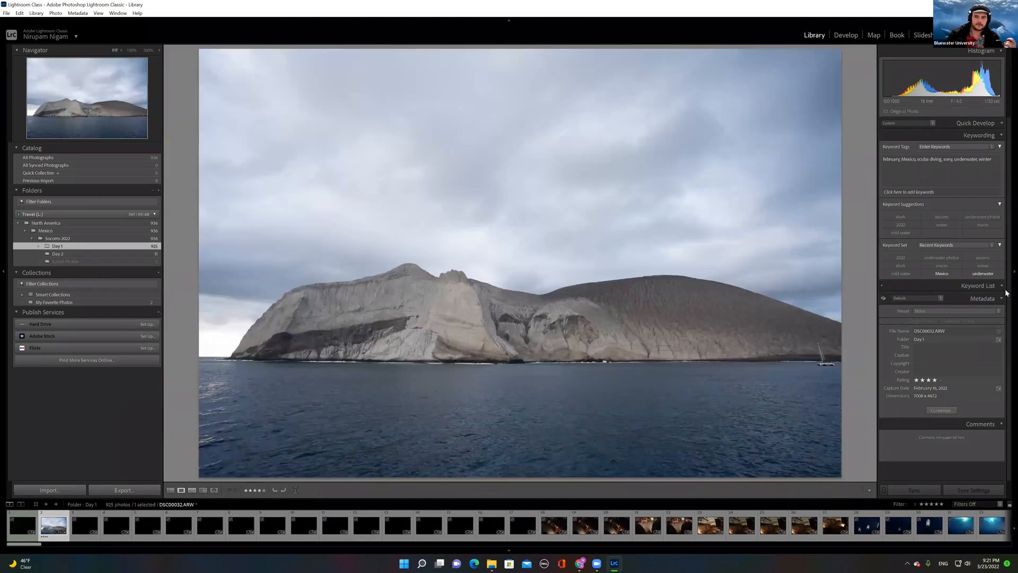
click(846, 36)
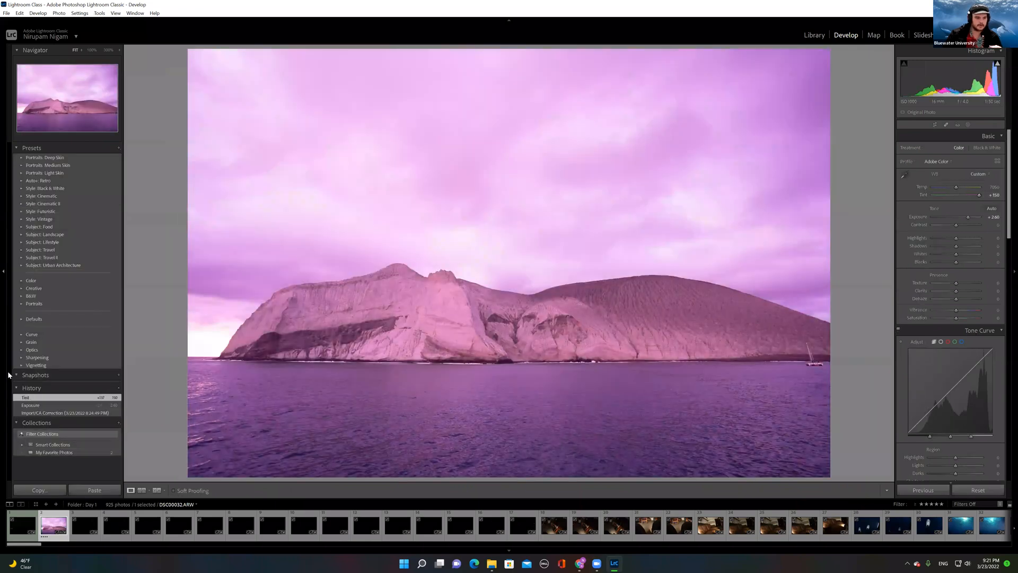
Step: Compare the edited island photo in the My Favorite Photos collection and in the Day 1 folder
click(53, 452)
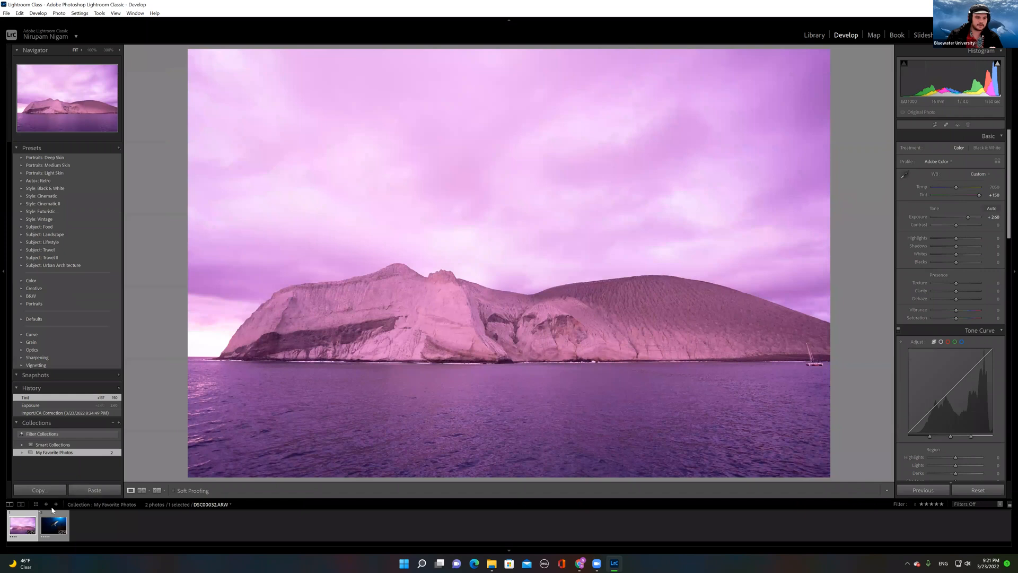
click(35, 504)
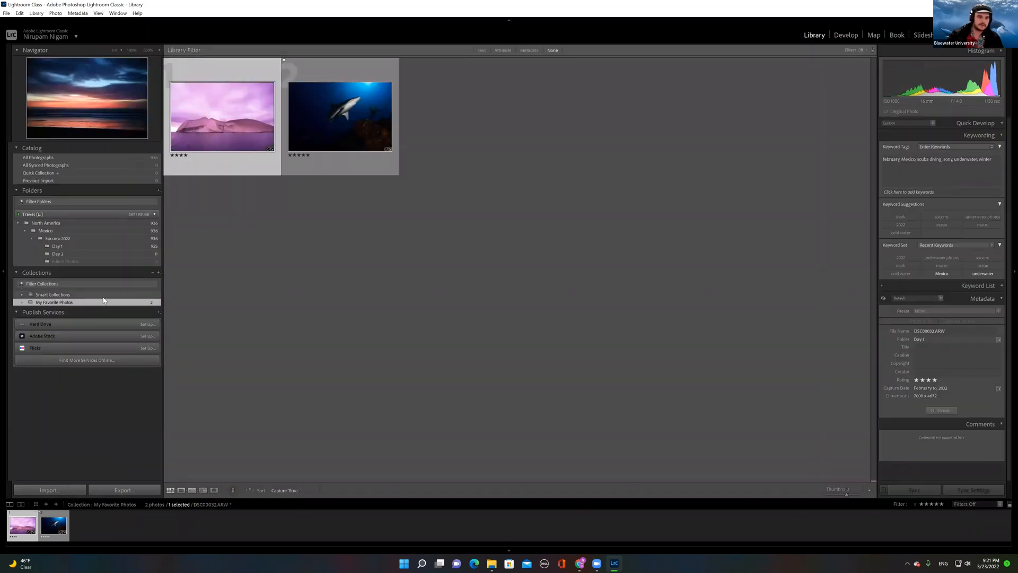
click(105, 246)
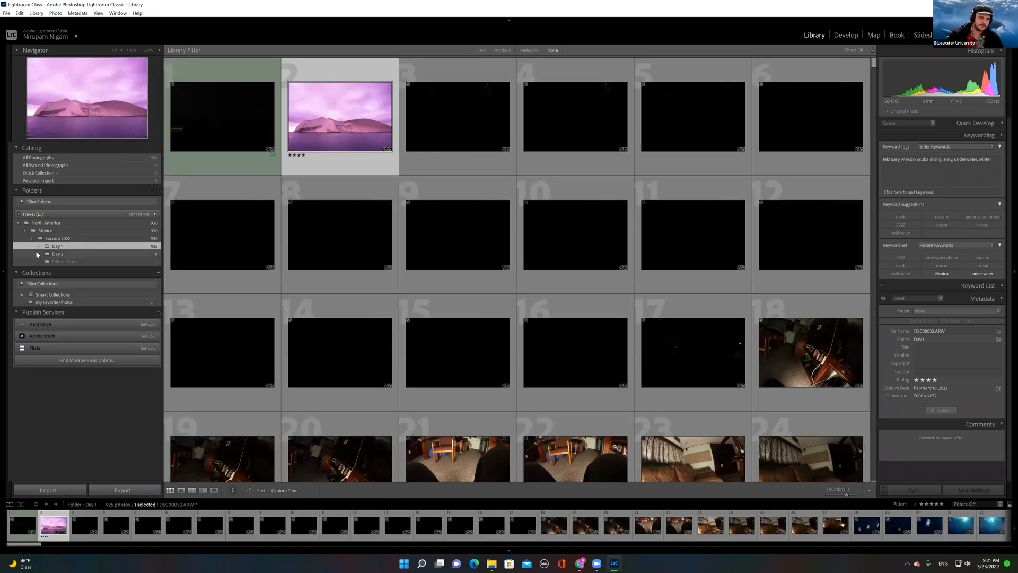
Step: Remove the island photo from the My Favorite Photos collection and go back to the Day 1 folder
click(53, 303)
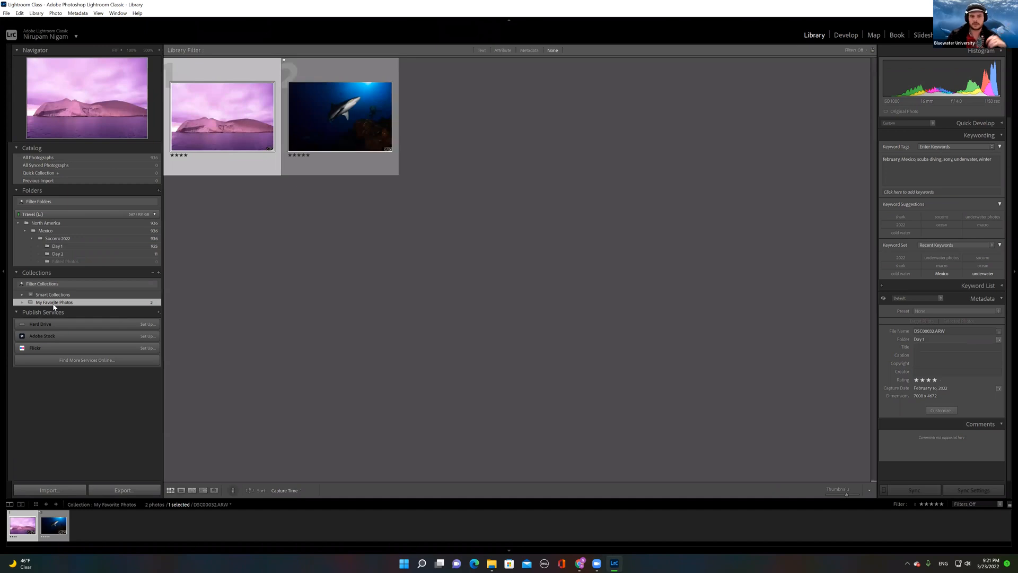
key(Delete)
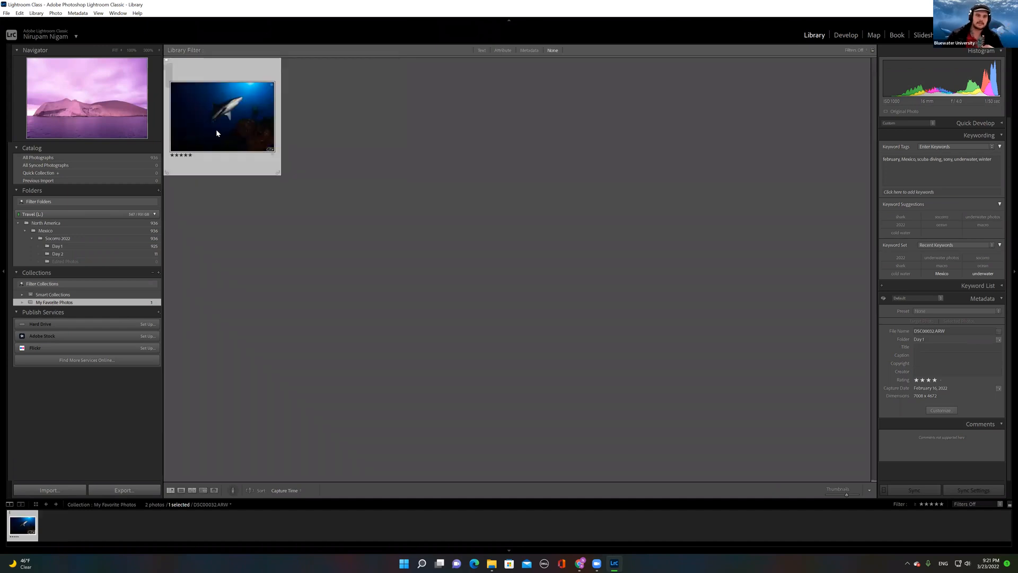
click(68, 247)
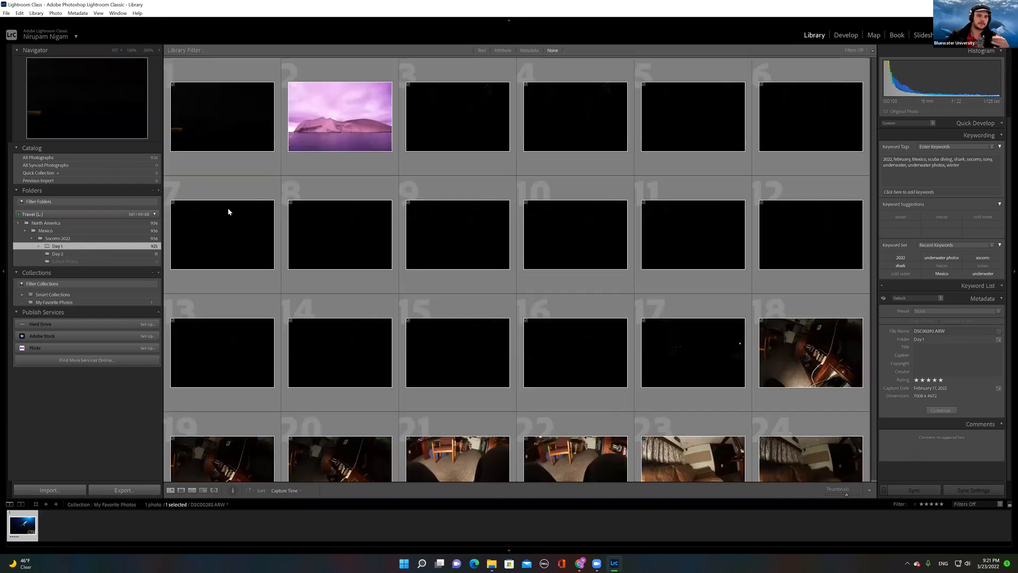
Step: Add the pink island photo from Day 1 to the My Favorite Photos collection and open that collection
scroll(281, 201, up, 8)
scroll(281, 202, up, 20)
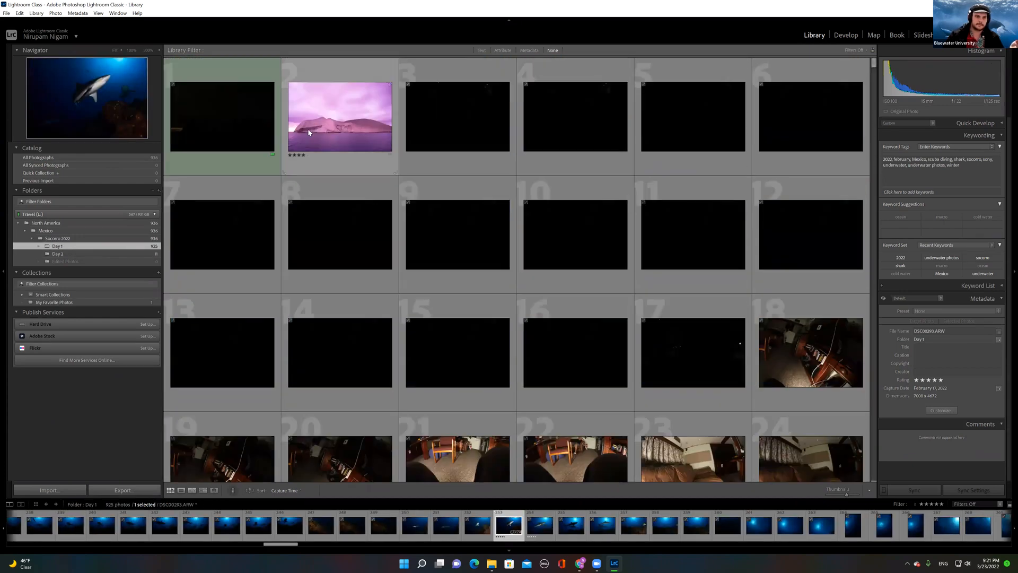
drag(309, 132, 59, 304)
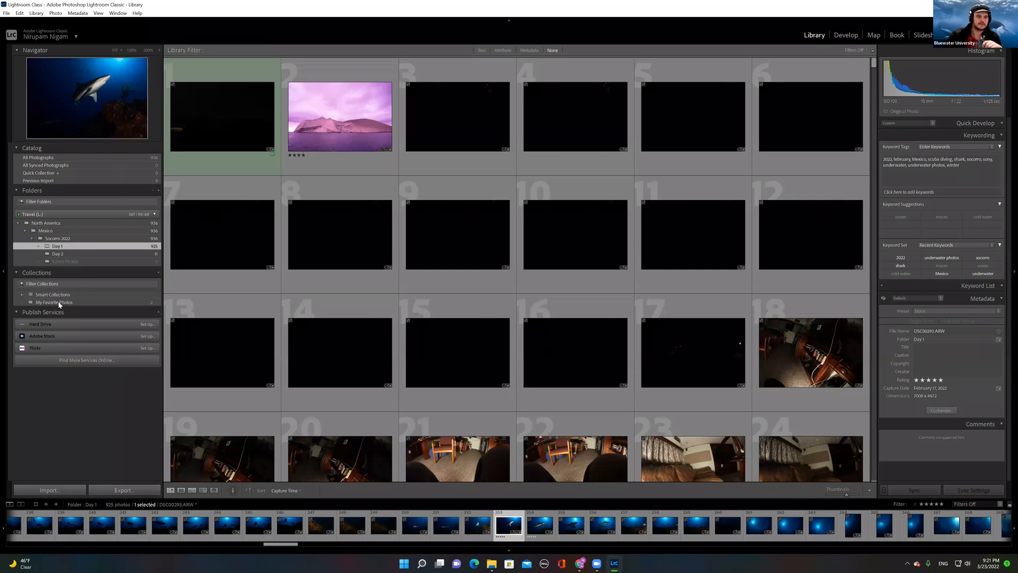
click(59, 302)
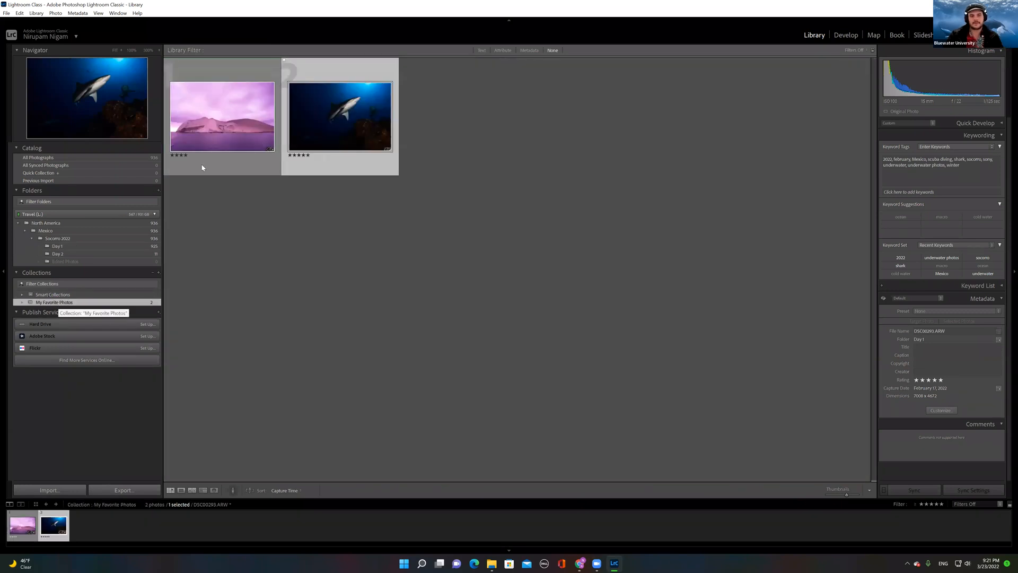
Step: View the island photo and the shark photo of the My Favorite Photos collection at full size
double_click(213, 132)
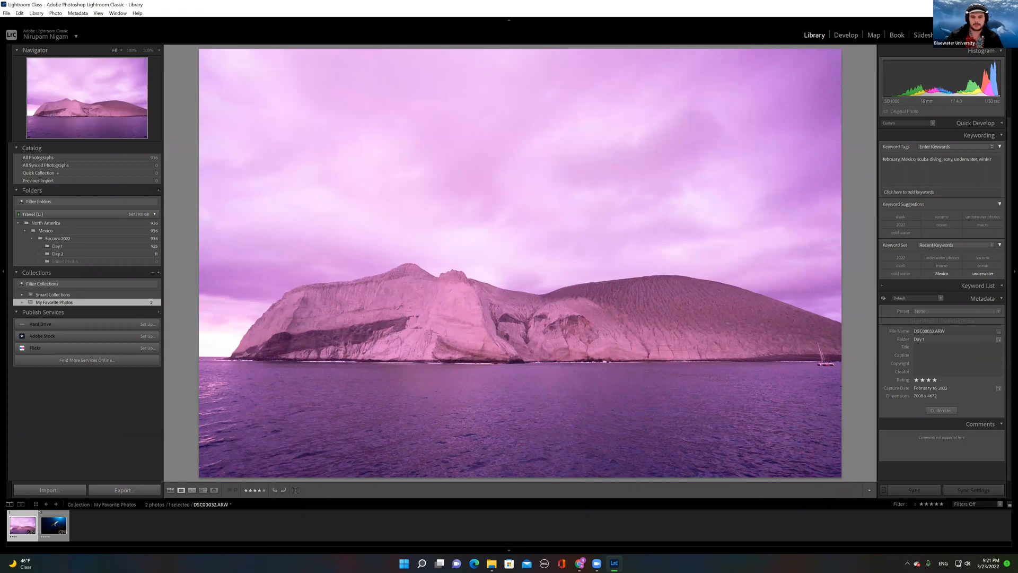
key(Right)
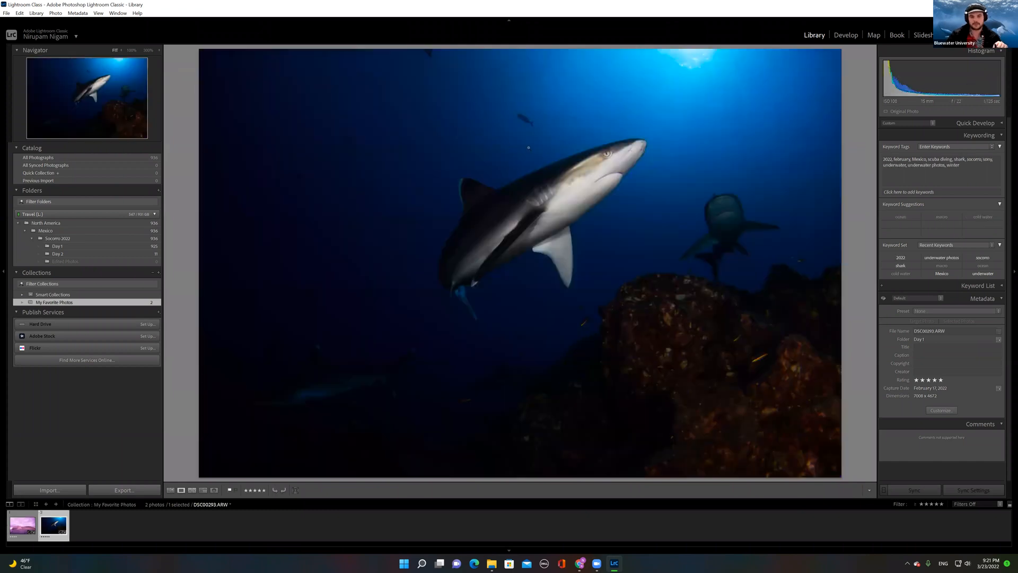
click(594, 164)
click(594, 164)
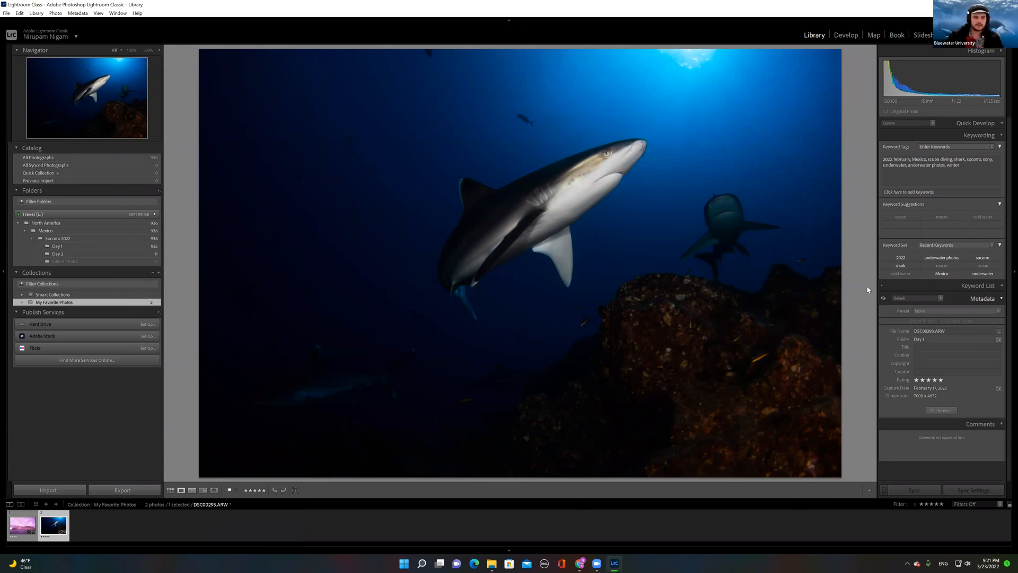
Step: Start a new smart collection named Shark Collection, keeping it set to match all of its rules
click(159, 273)
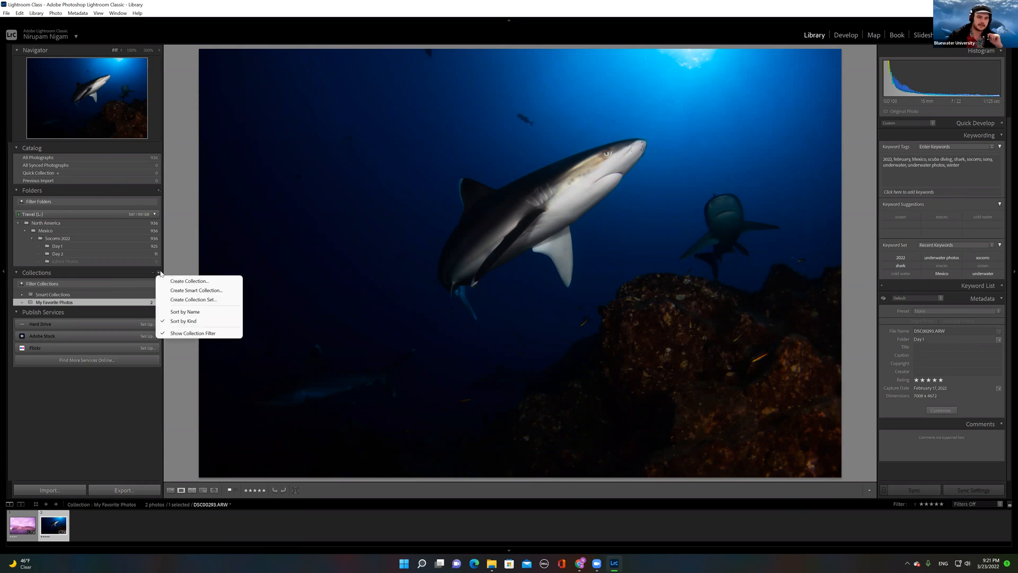
click(176, 291)
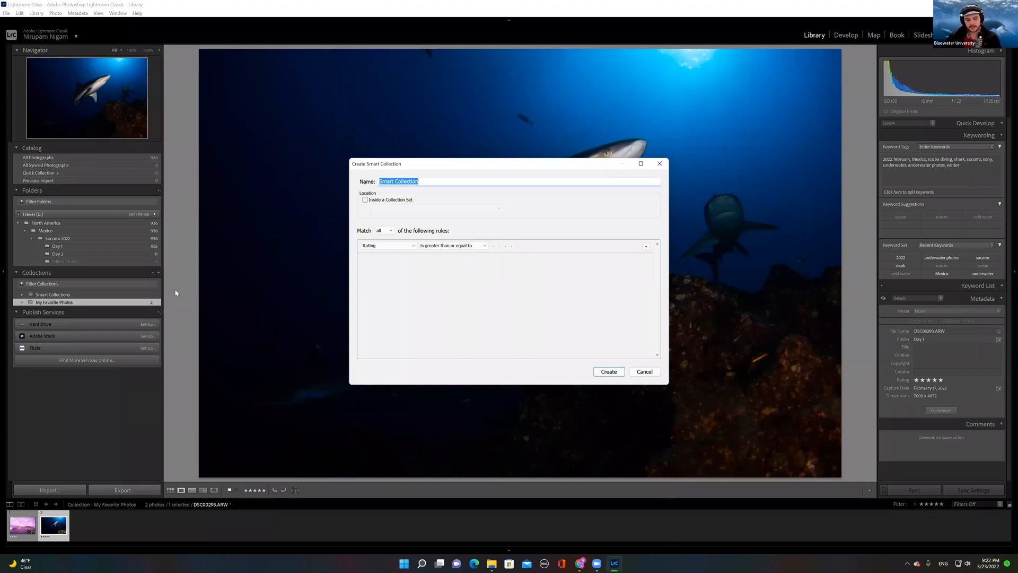
text(Shark)
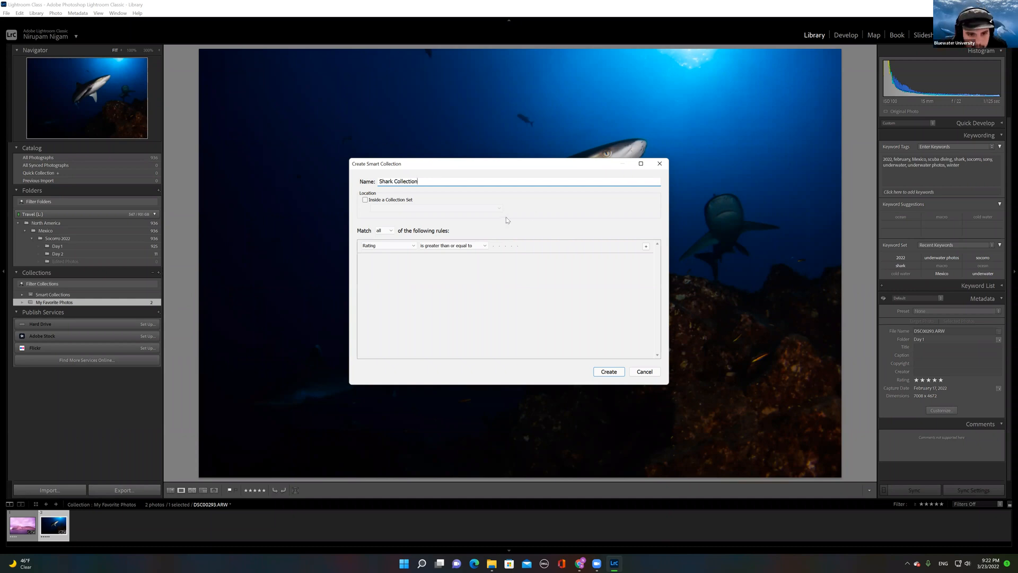
click(381, 231)
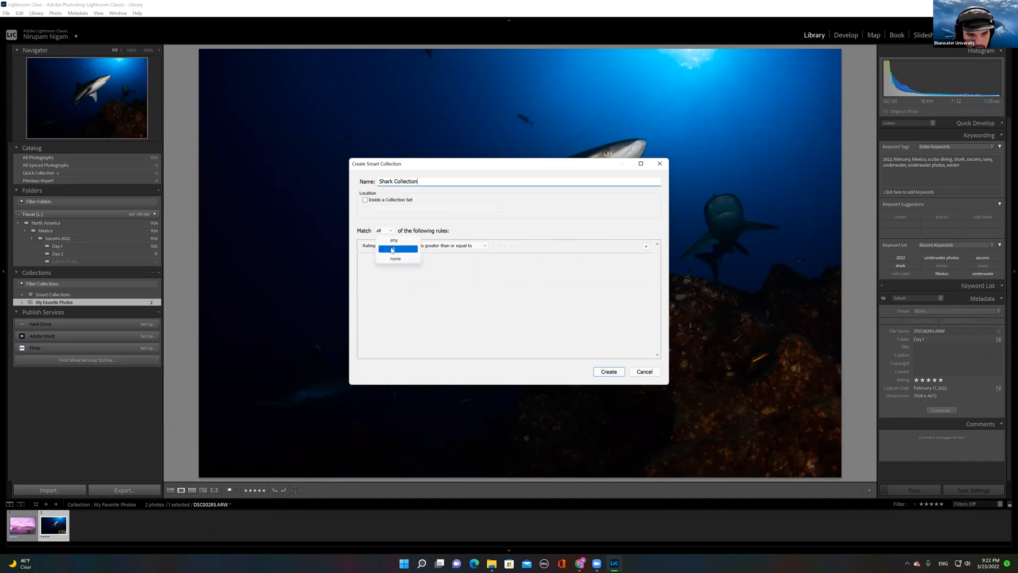
click(449, 228)
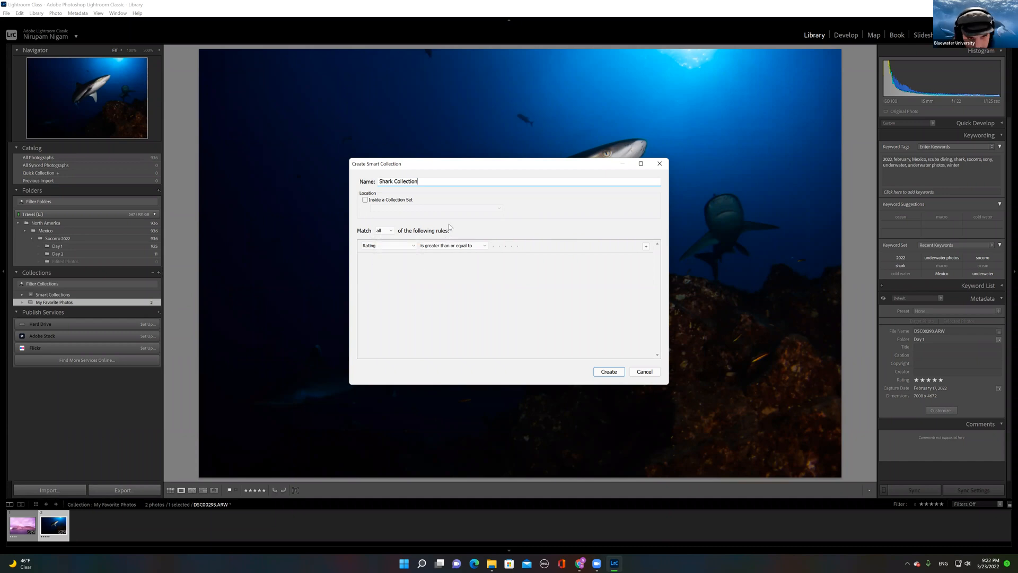
Step: Set the rule to Any Searchable Text contains "shark" and create the smart collection
click(393, 245)
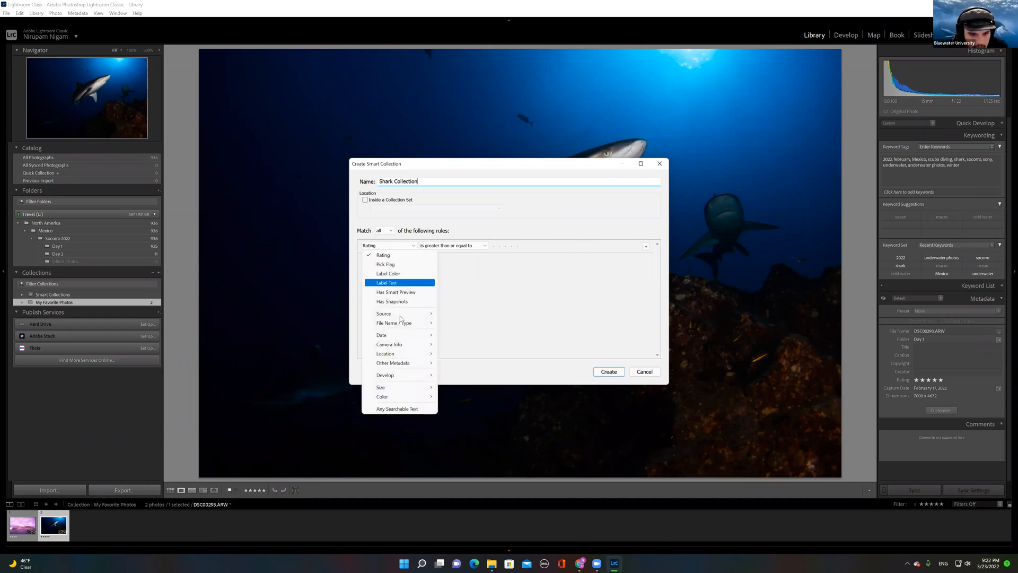
click(399, 408)
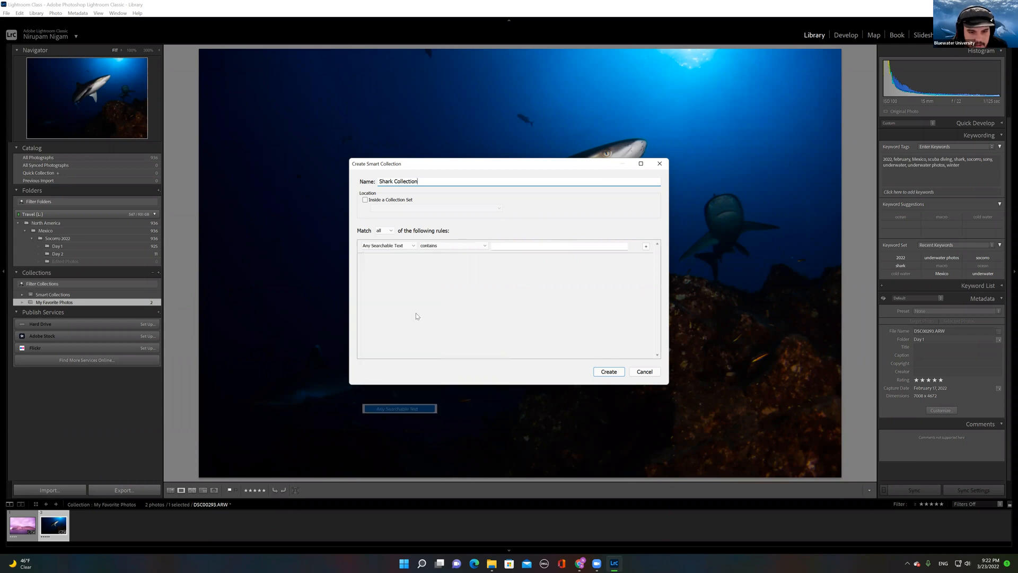
click(534, 245)
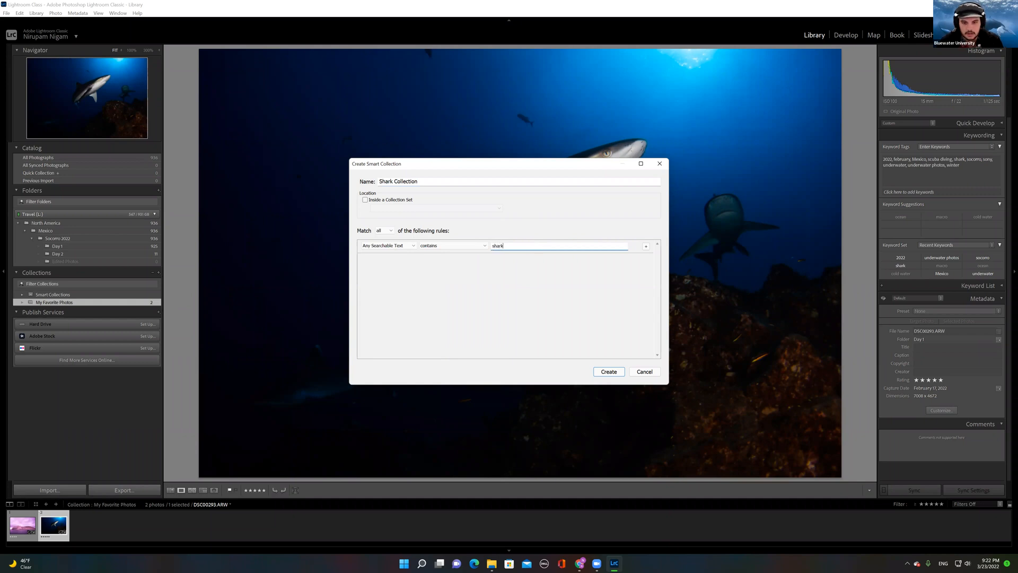
click(431, 249)
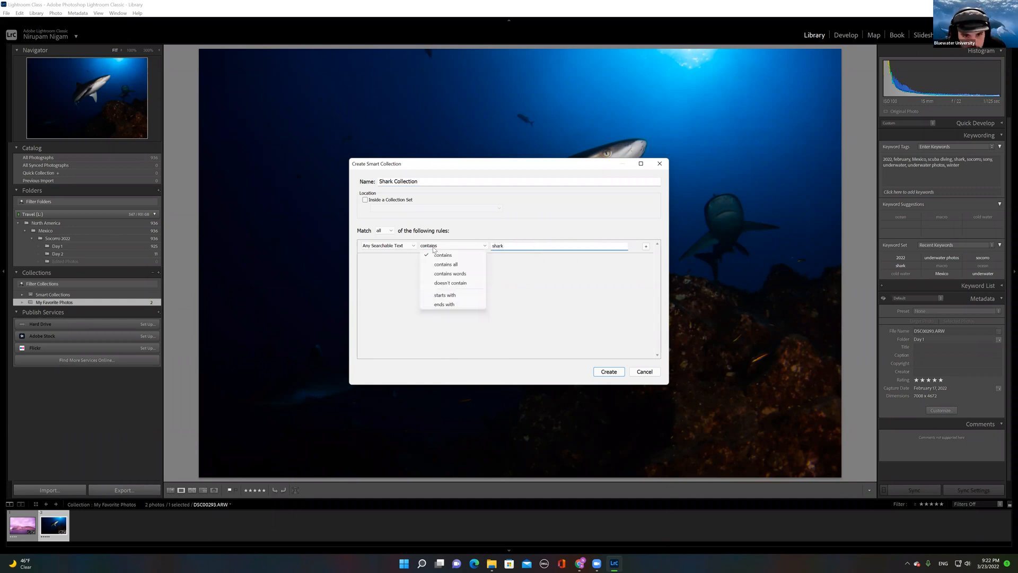
click(412, 247)
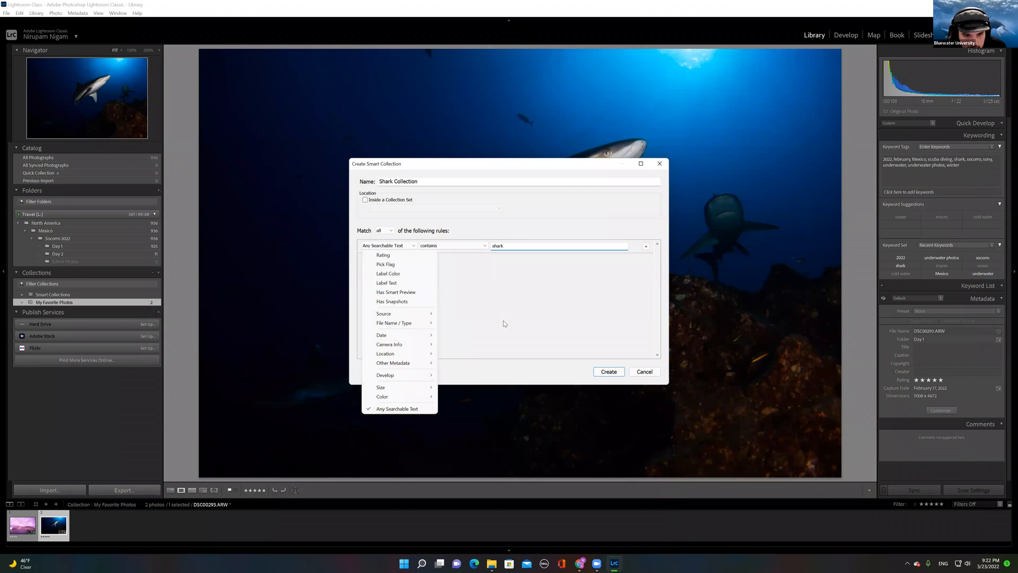
click(524, 299)
click(609, 372)
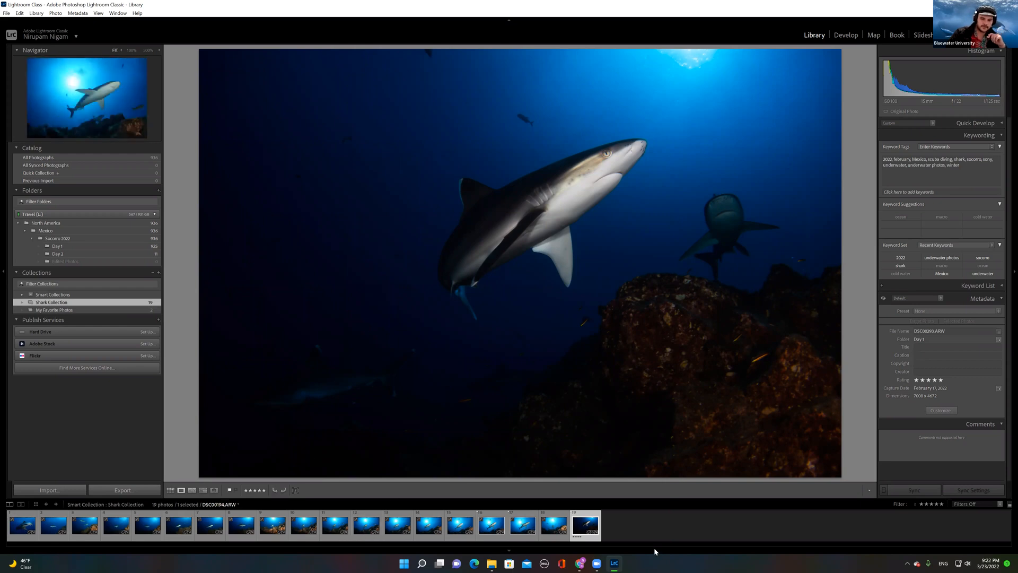
Step: Look through the Shark Collection photos in the grid and view the first shark photo at full size
key(g)
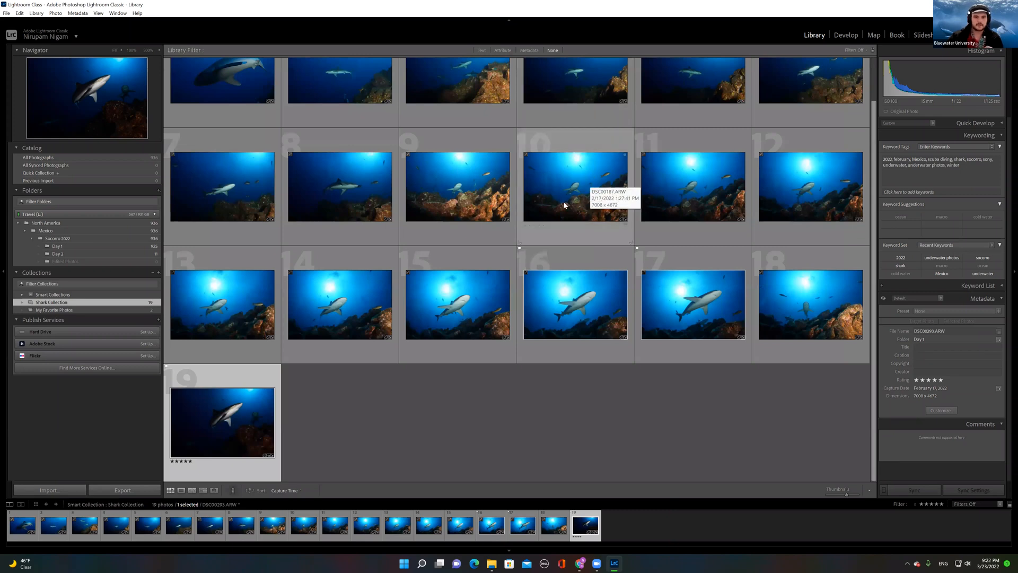
scroll(563, 204, up, 2)
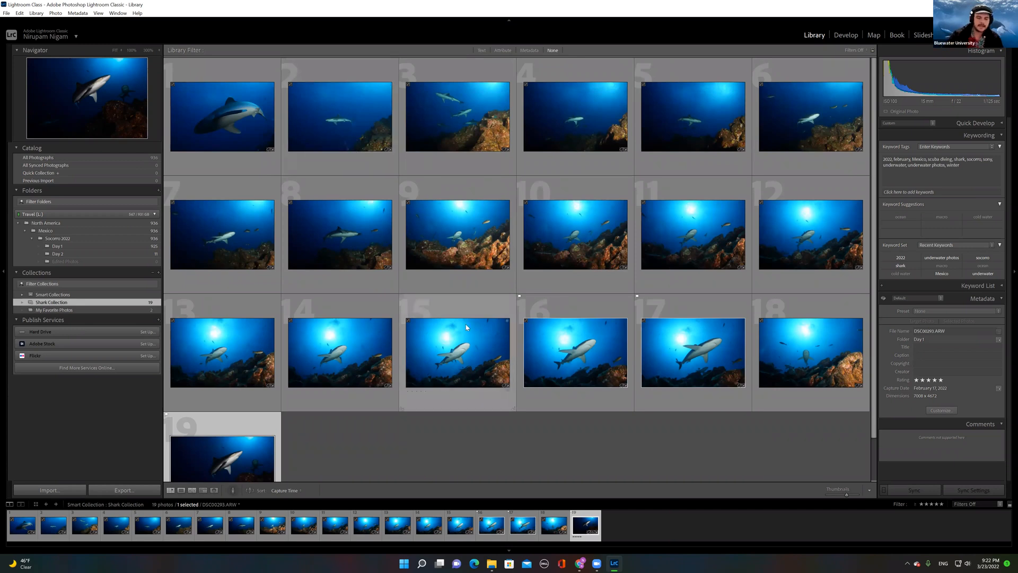
double_click(222, 117)
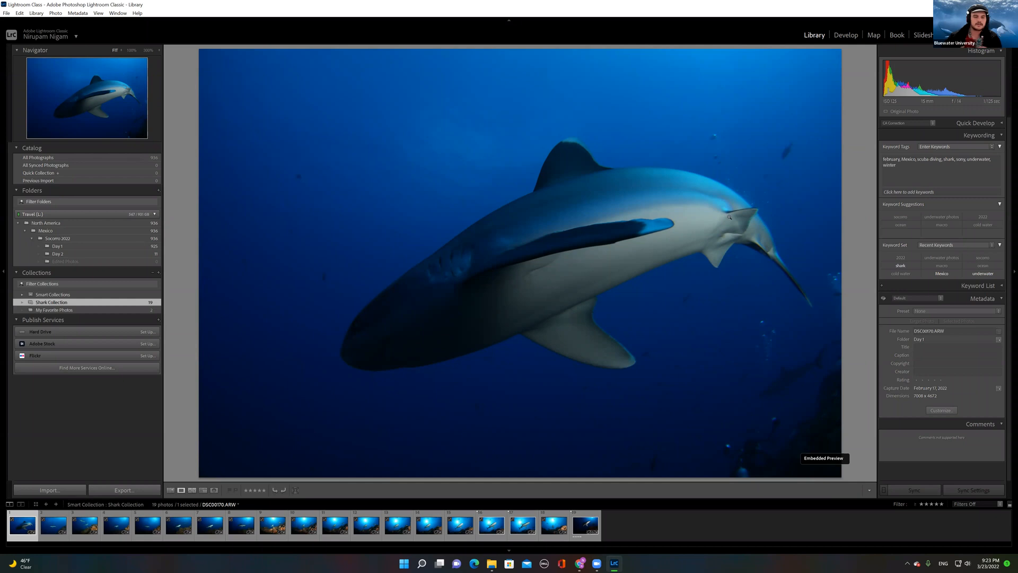
Step: Add a rule to Shark Collection that the rating is exactly five stars, save it, and view the matching photo
double_click(77, 303)
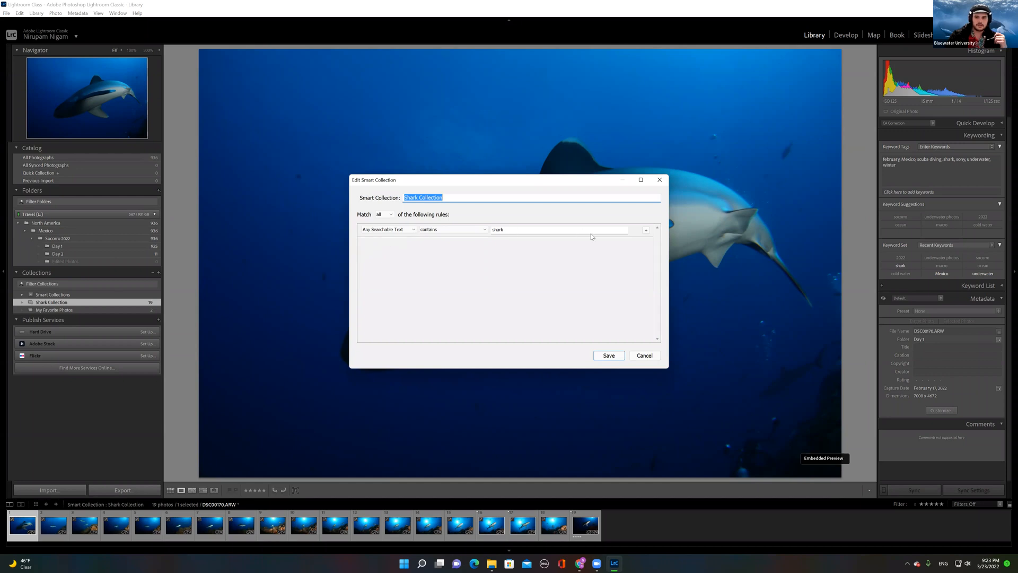
click(646, 229)
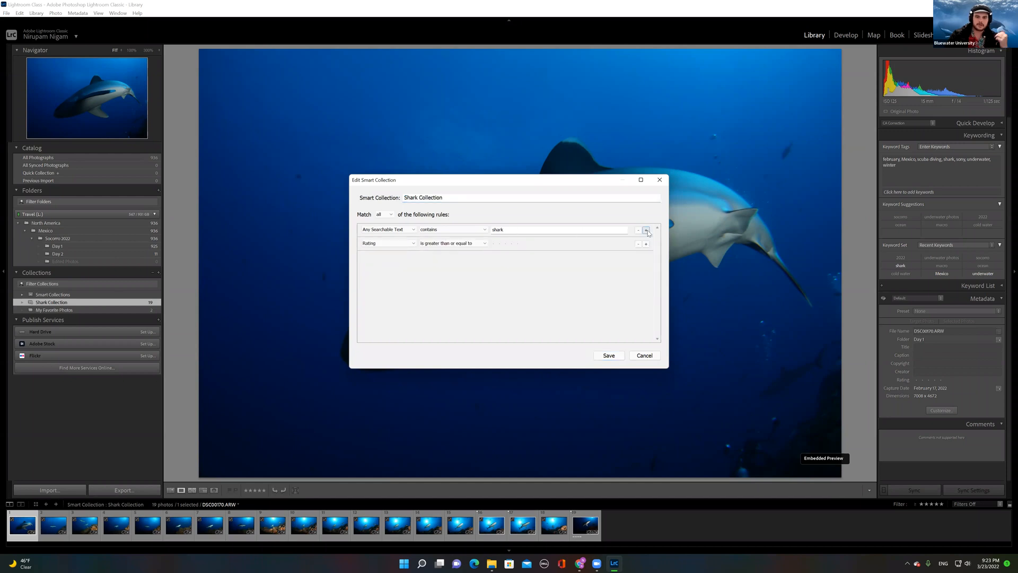
click(410, 244)
click(485, 243)
click(484, 243)
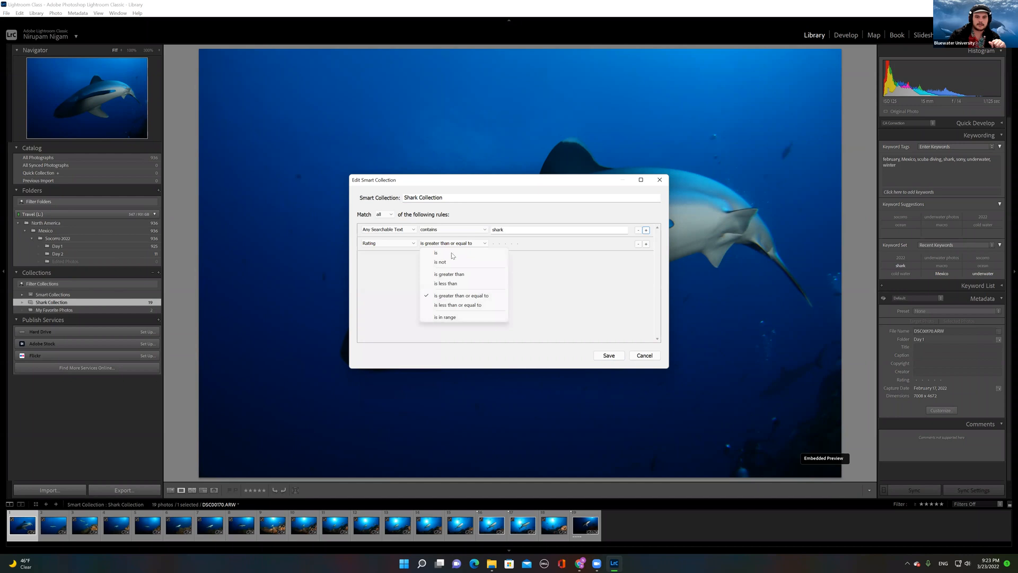
click(445, 252)
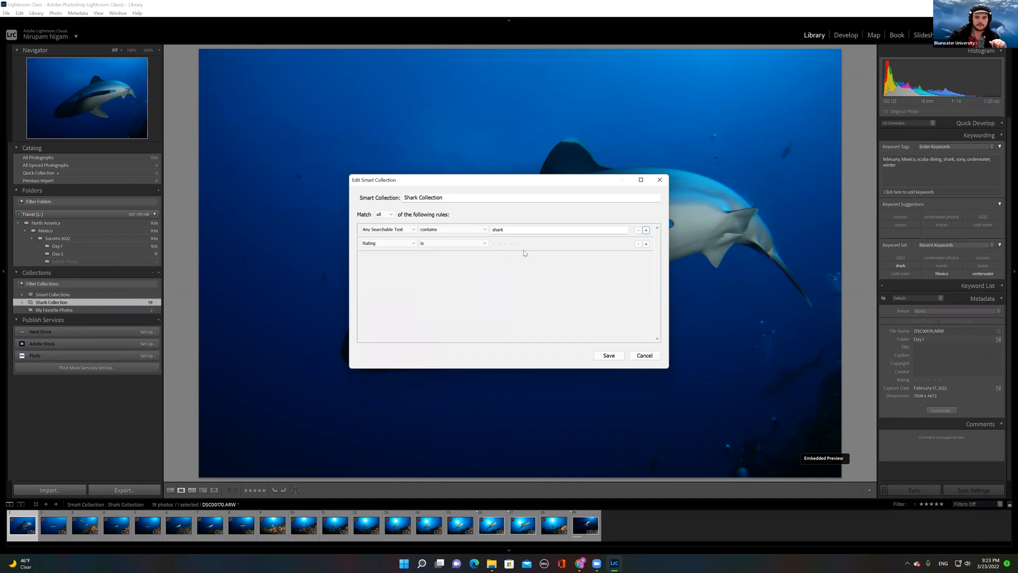
click(517, 246)
click(607, 356)
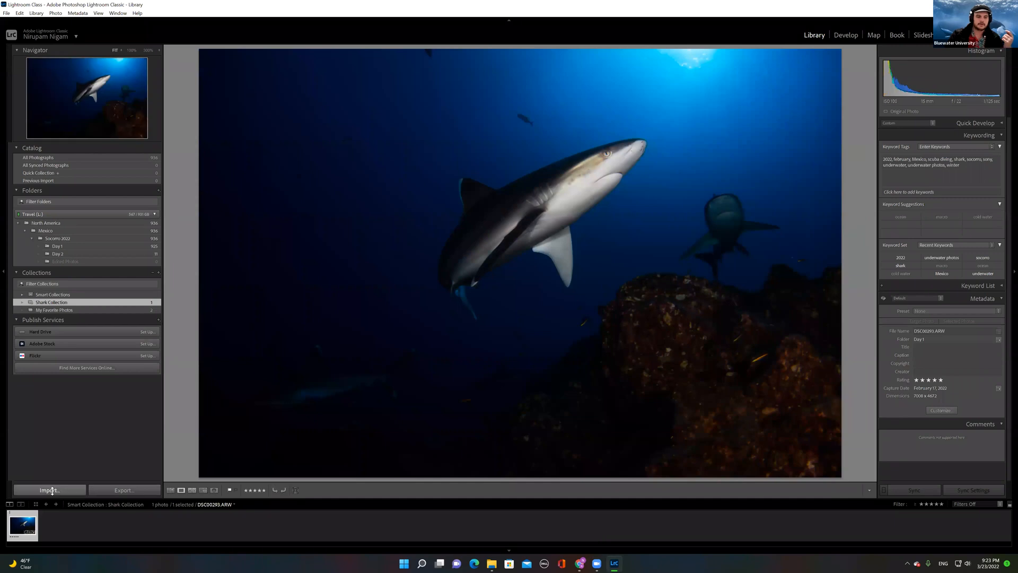
key(g)
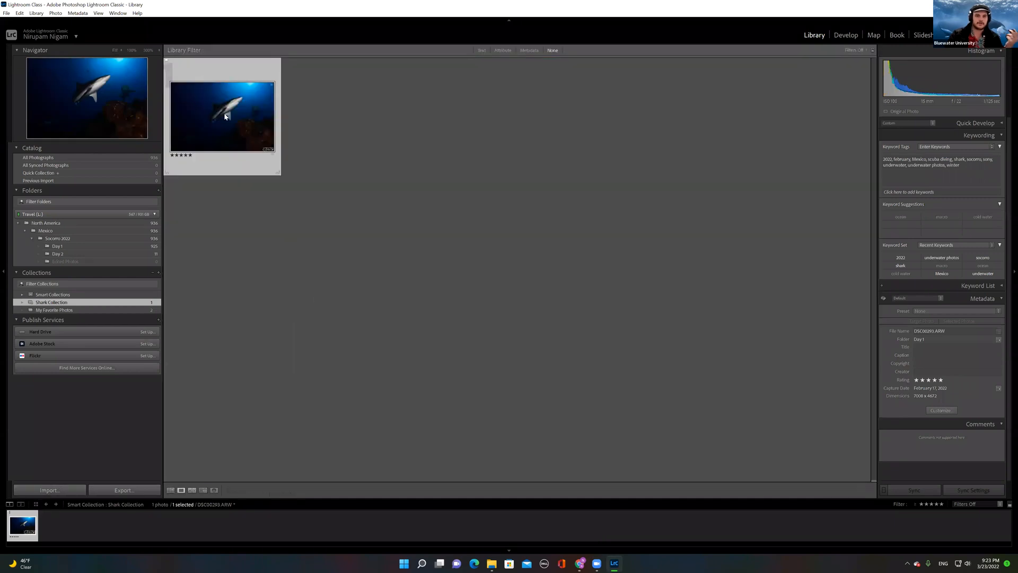
double_click(225, 116)
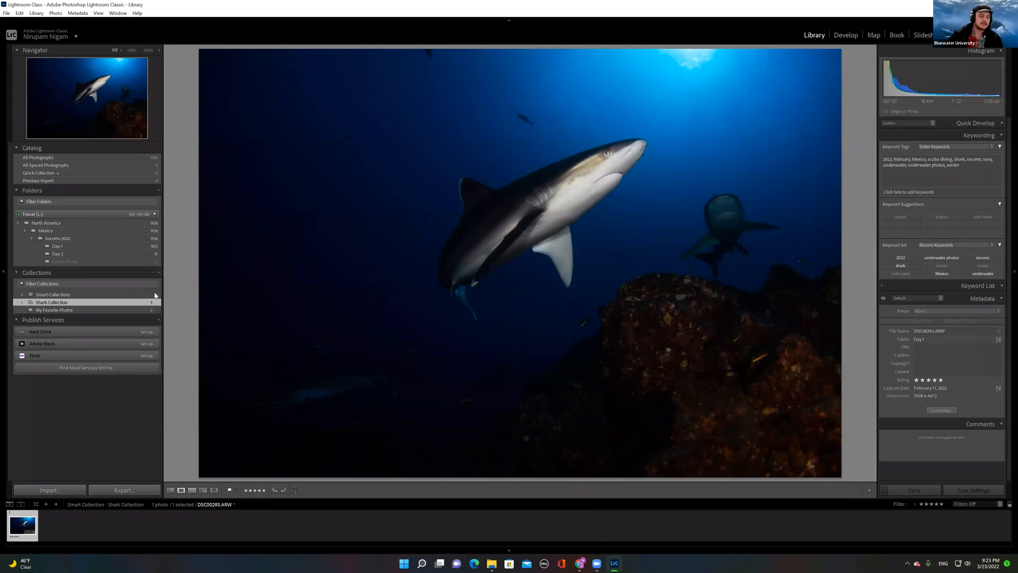
Step: Replace the five-star rating rule in Shark Collection with a focal length rule
double_click(76, 301)
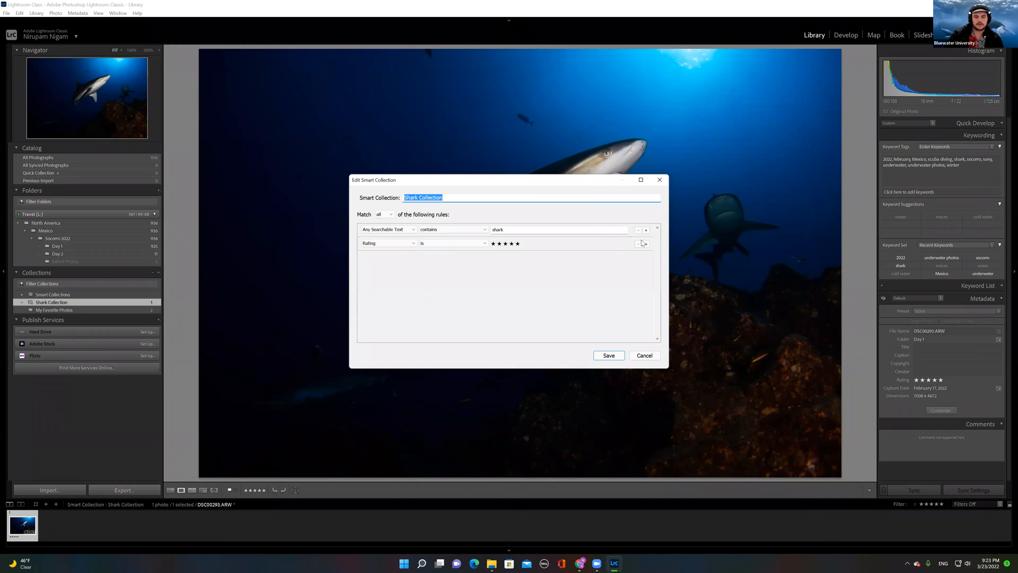
click(638, 244)
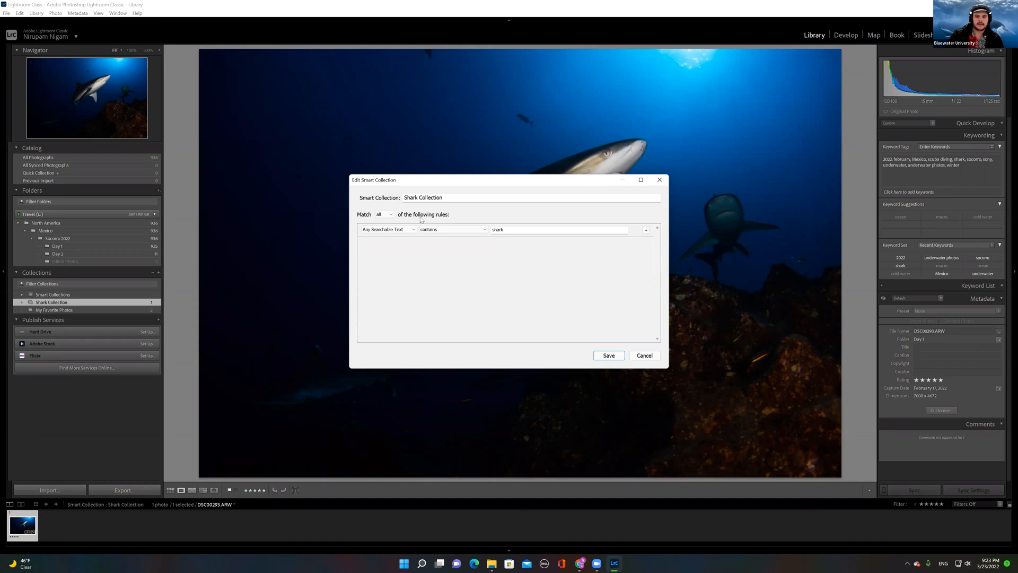
click(646, 230)
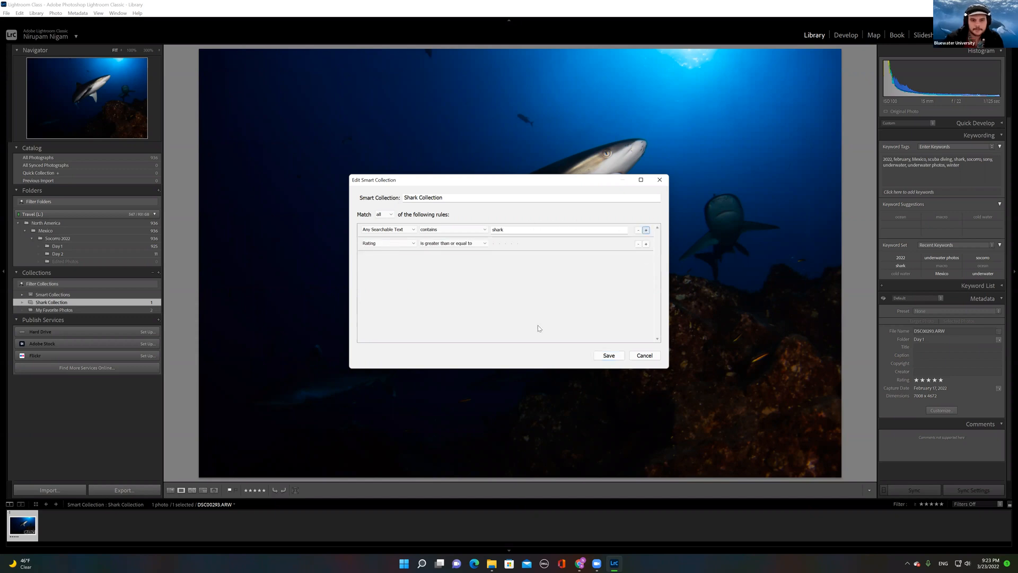
click(393, 244)
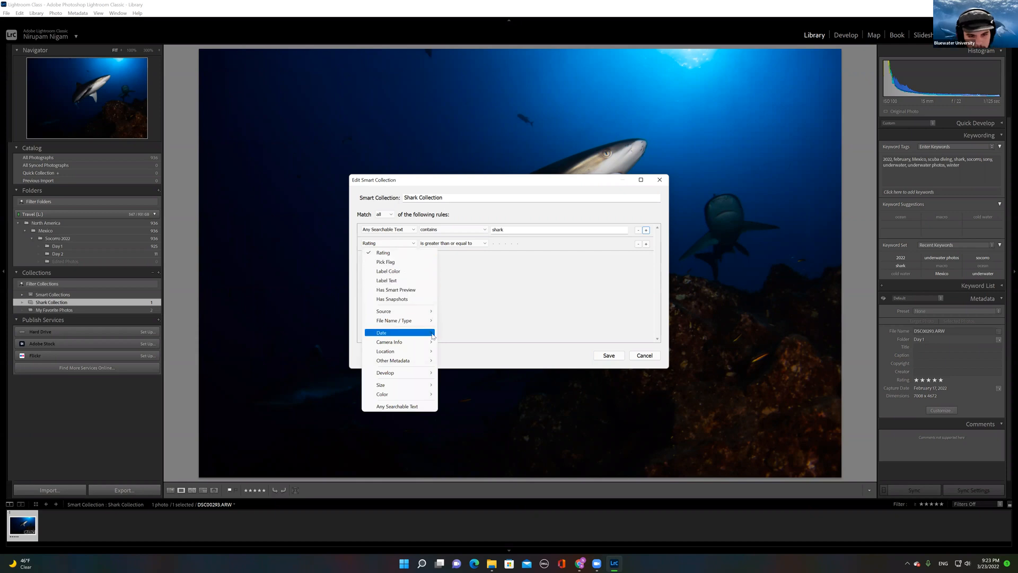
mouse_move(432, 341)
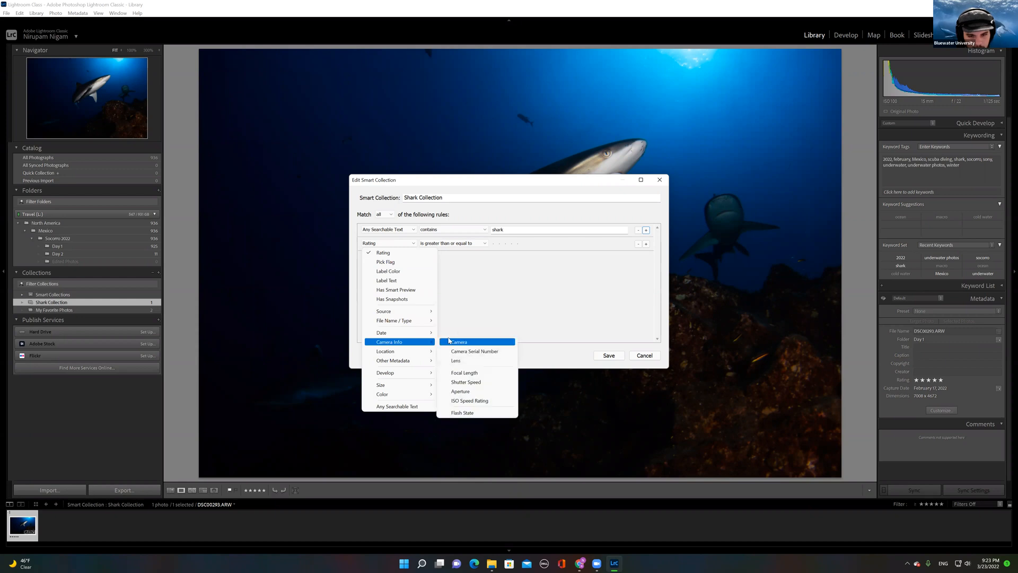
click(457, 342)
click(401, 245)
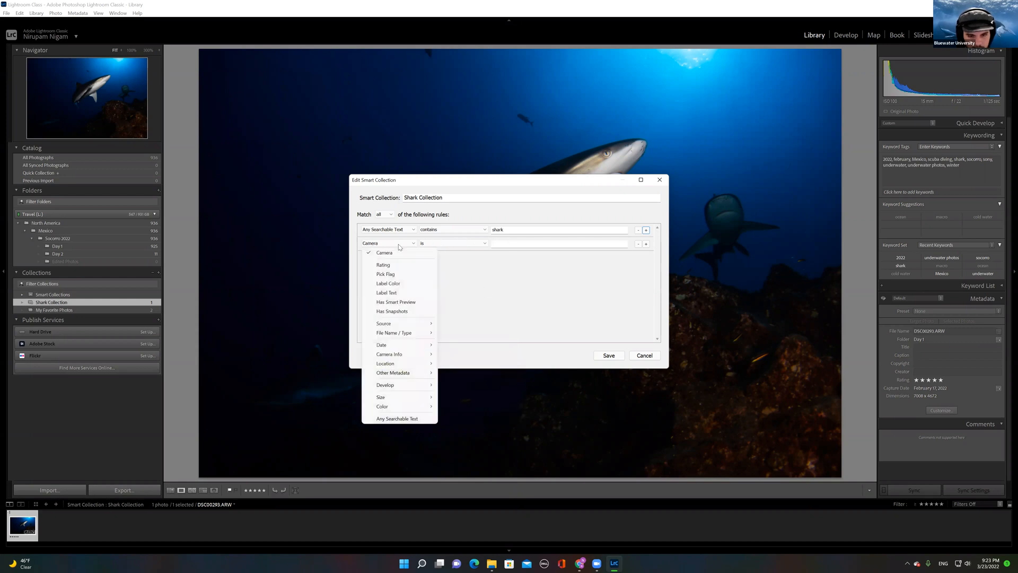
mouse_move(411, 352)
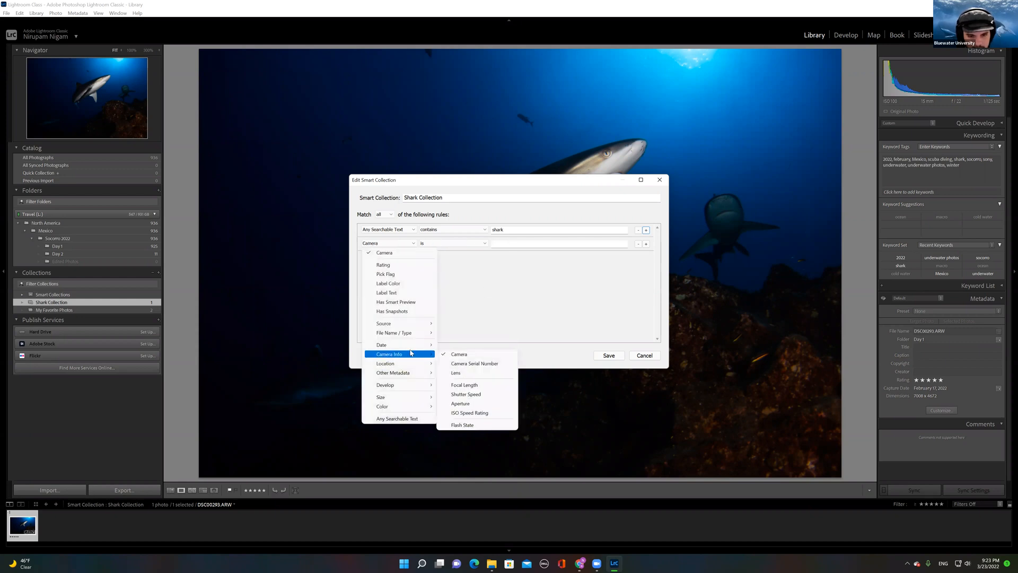
click(469, 386)
Step: Set the focal length rule to exactly 15, save the smart collection, and show its photos in the grid
click(501, 242)
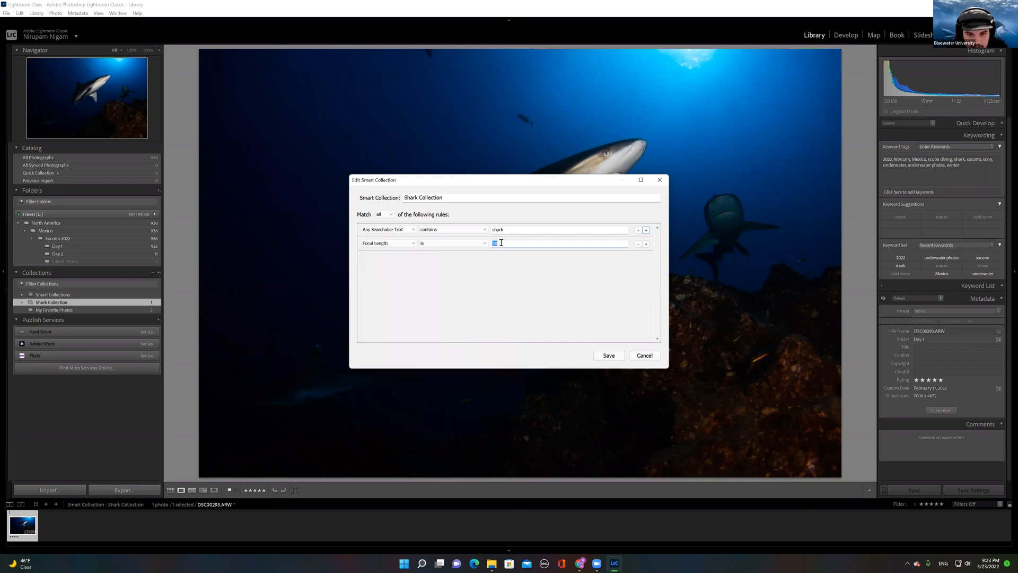
text(15)
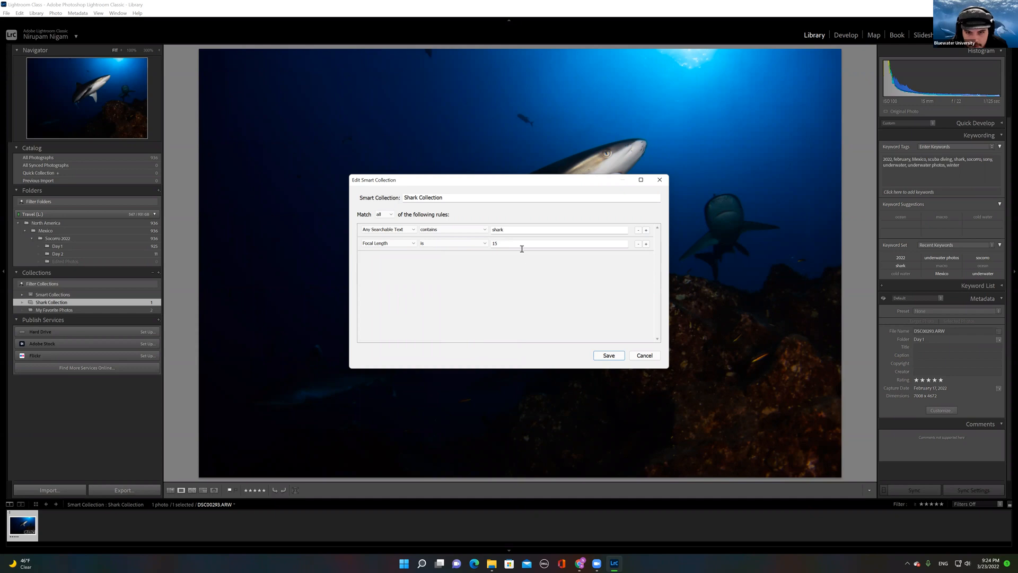
click(602, 354)
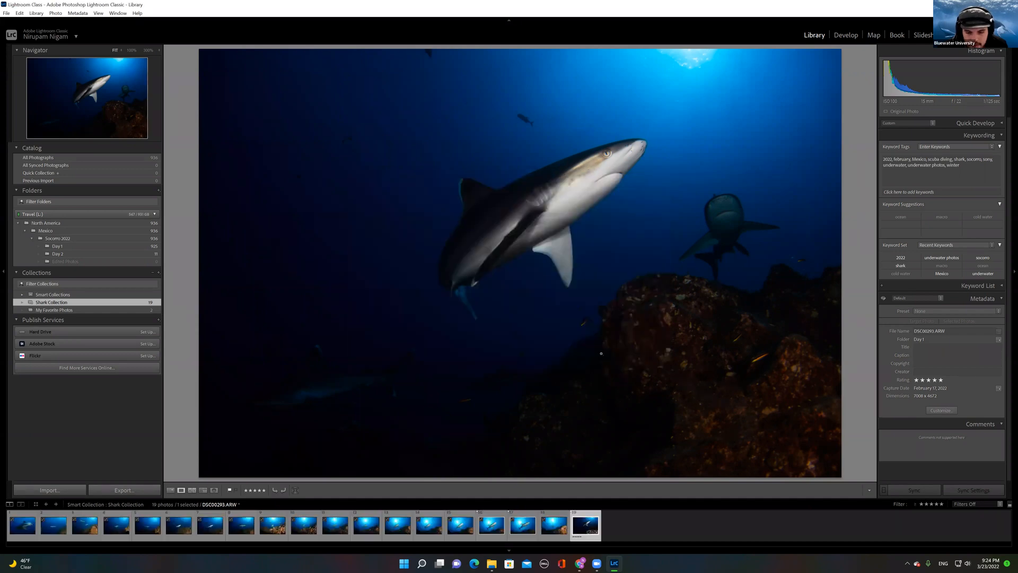
click(170, 490)
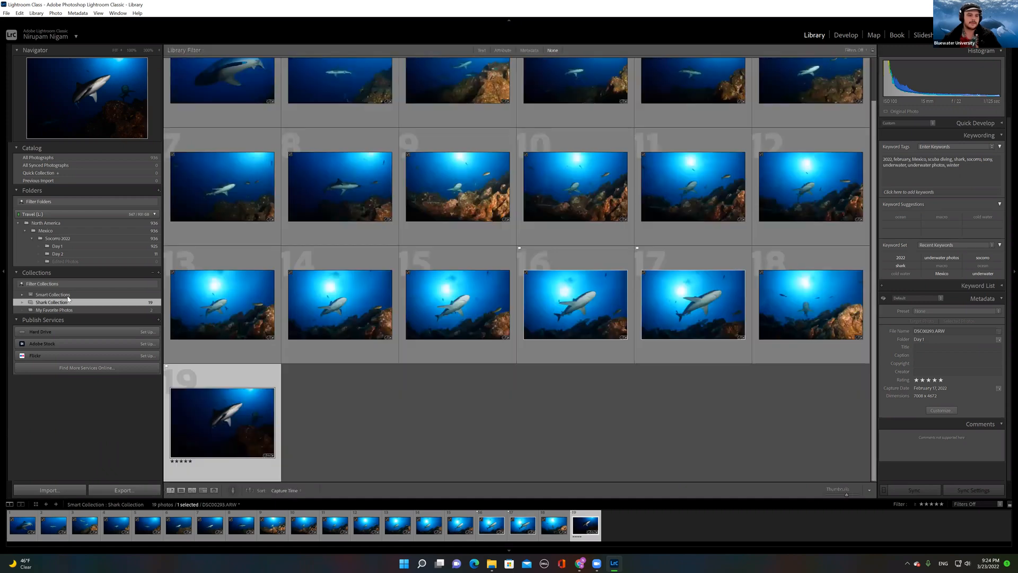
Step: Edit Shark Collection so its focal length rule is exactly 16, and save it
double_click(65, 302)
click(507, 247)
text(13)
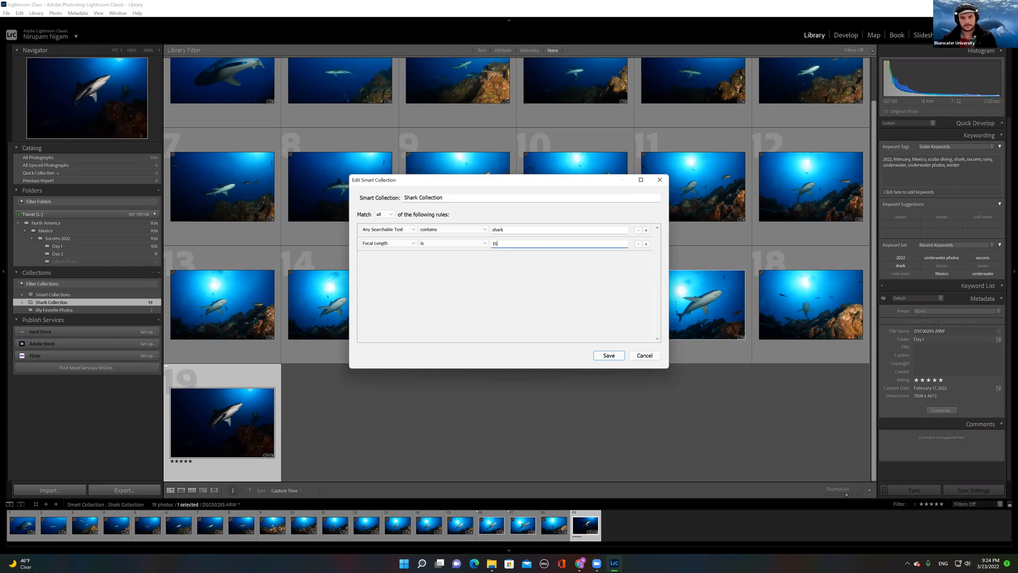
click(605, 354)
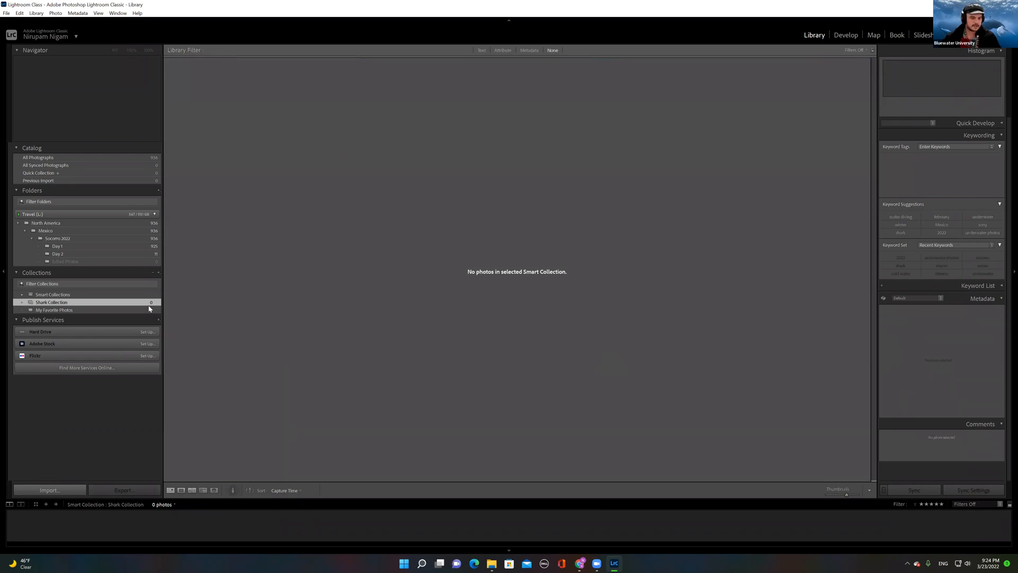
Step: Filter the Socorro 2022 folder by attribute and metadata, replacing the Camera filter column with Focal Length
click(59, 238)
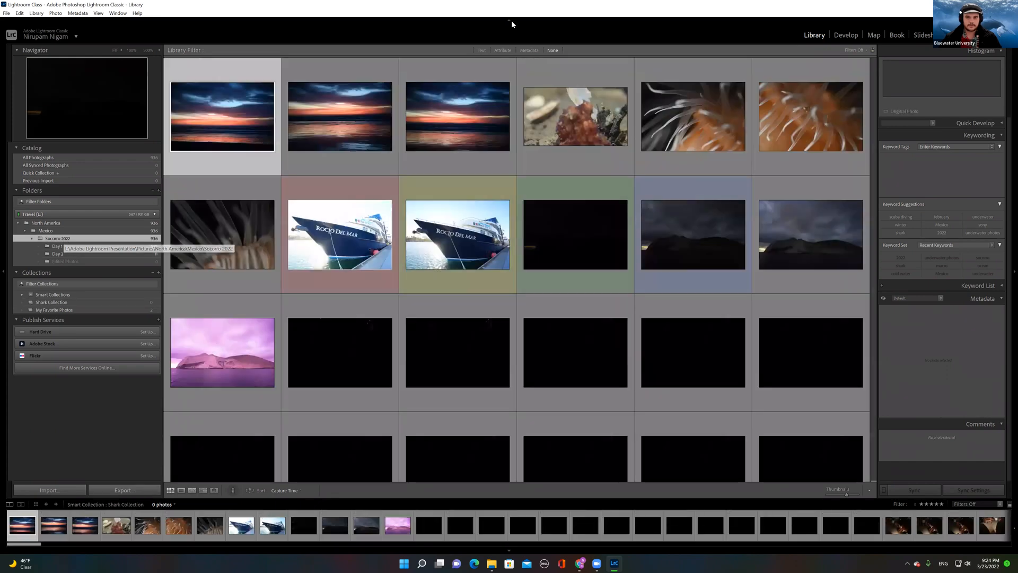
click(502, 50)
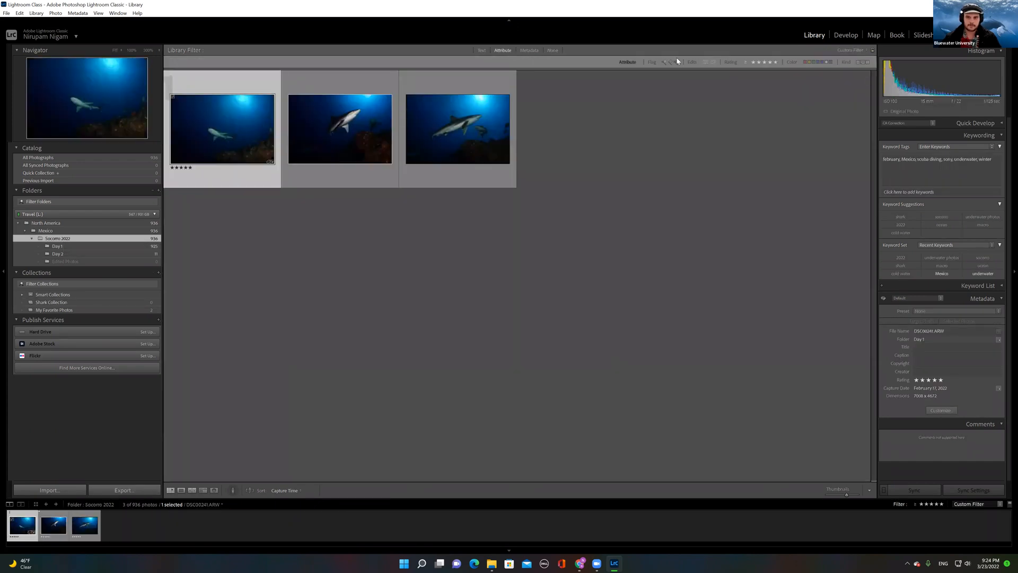
click(526, 53)
click(354, 73)
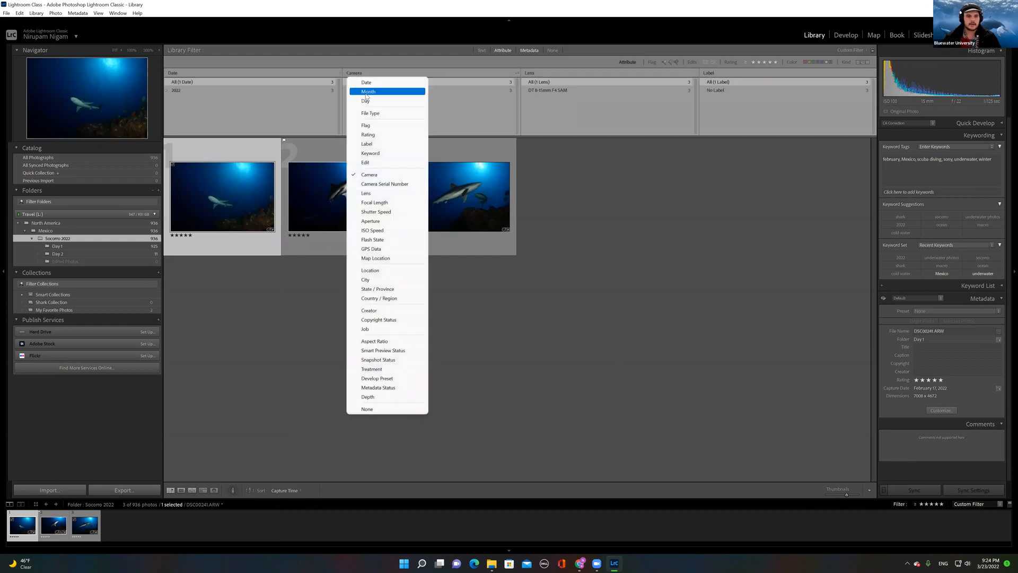
click(383, 204)
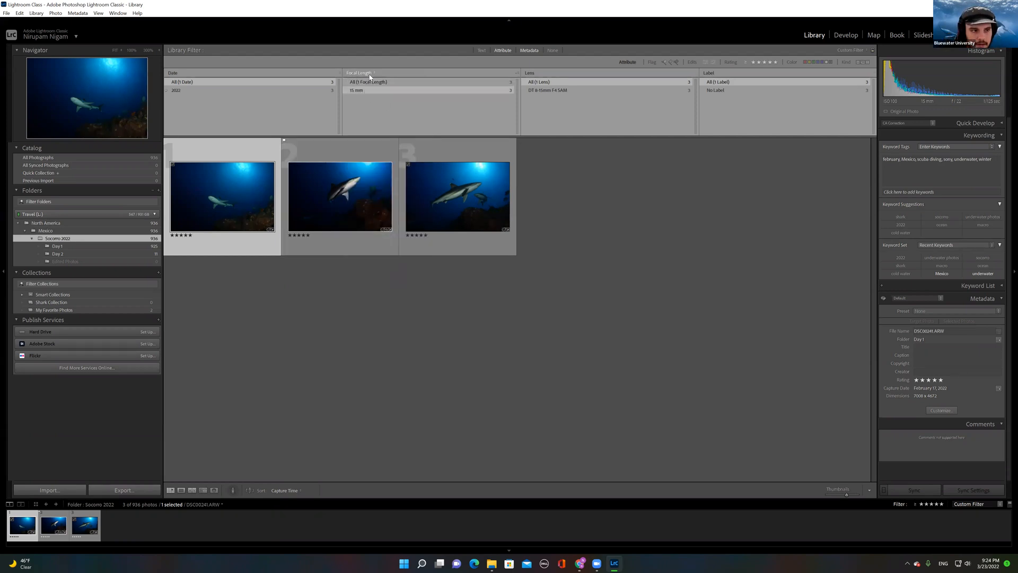
Step: Filter the Mexico folder to photos with a 16 mm focal length, clearing the five-star rating filter
click(47, 231)
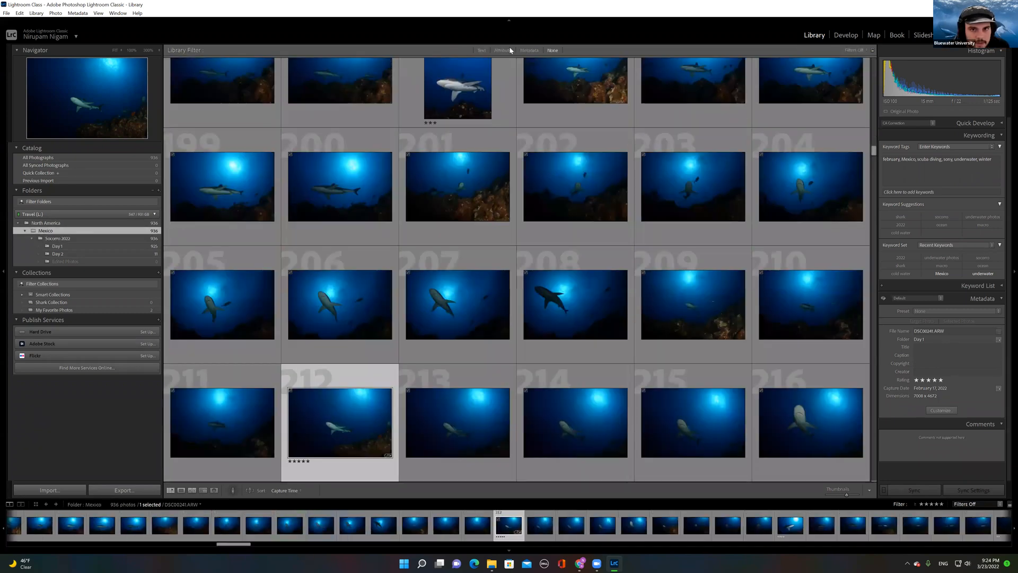
click(509, 51)
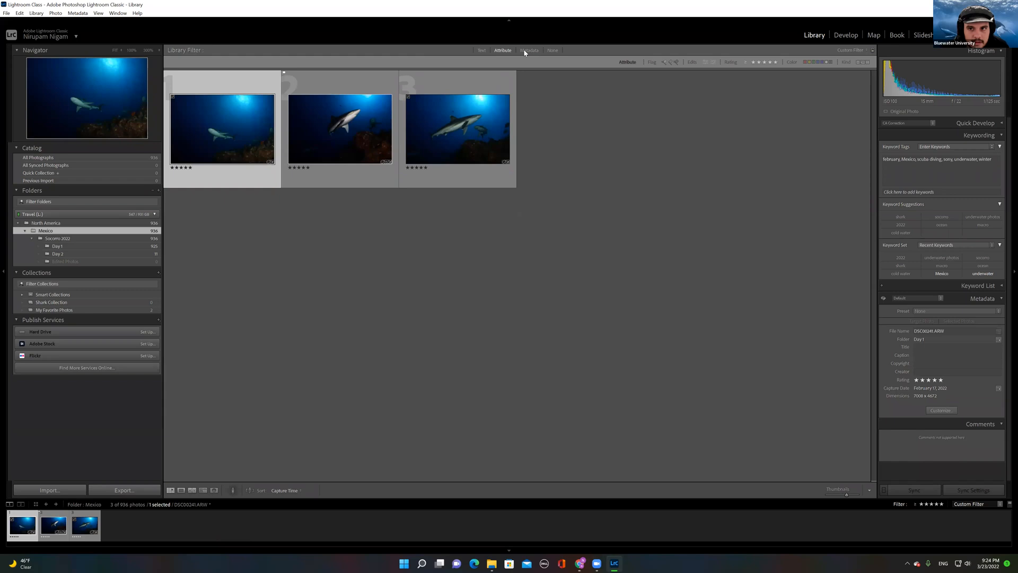
click(521, 50)
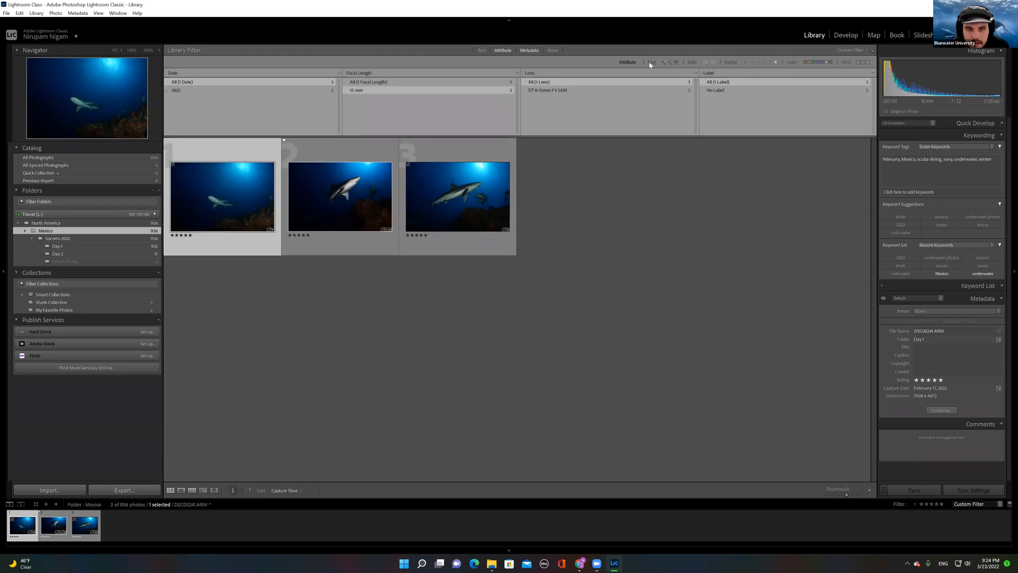
click(775, 63)
click(360, 73)
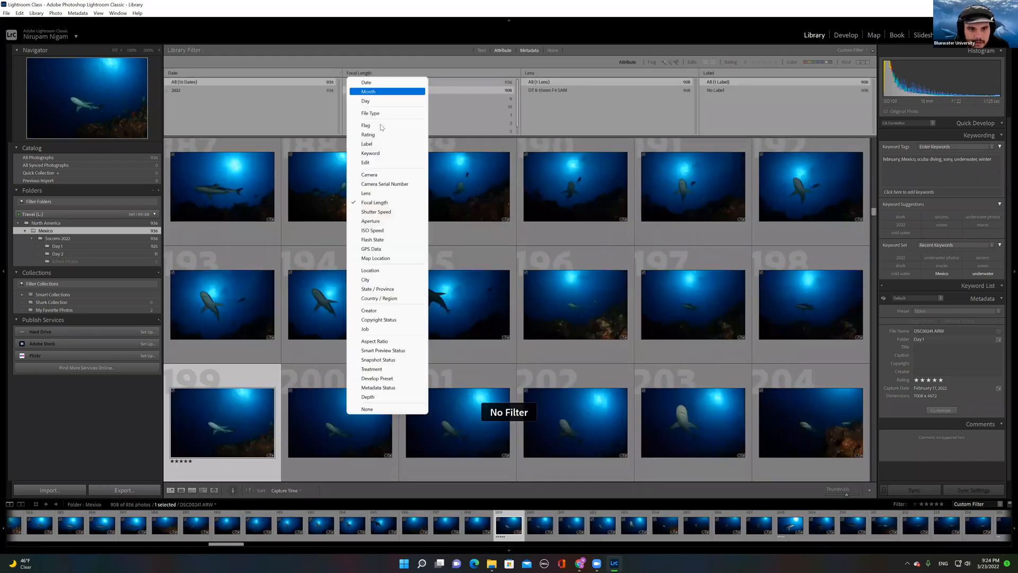
click(483, 64)
click(356, 98)
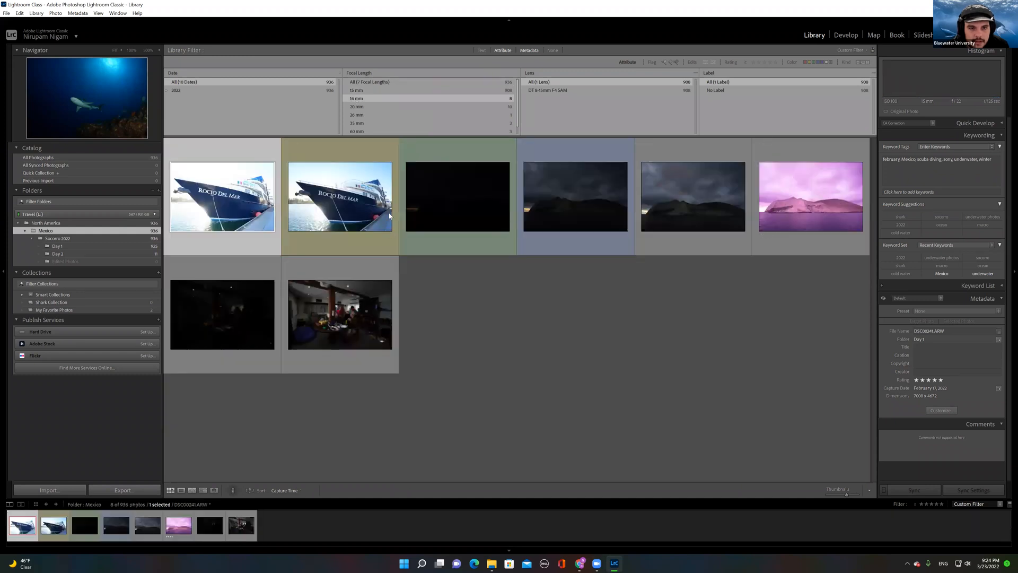
Step: Open the yellow-labelled Rocio Del Mar boat photo at full size and add the keyword "shark" to it
double_click(367, 200)
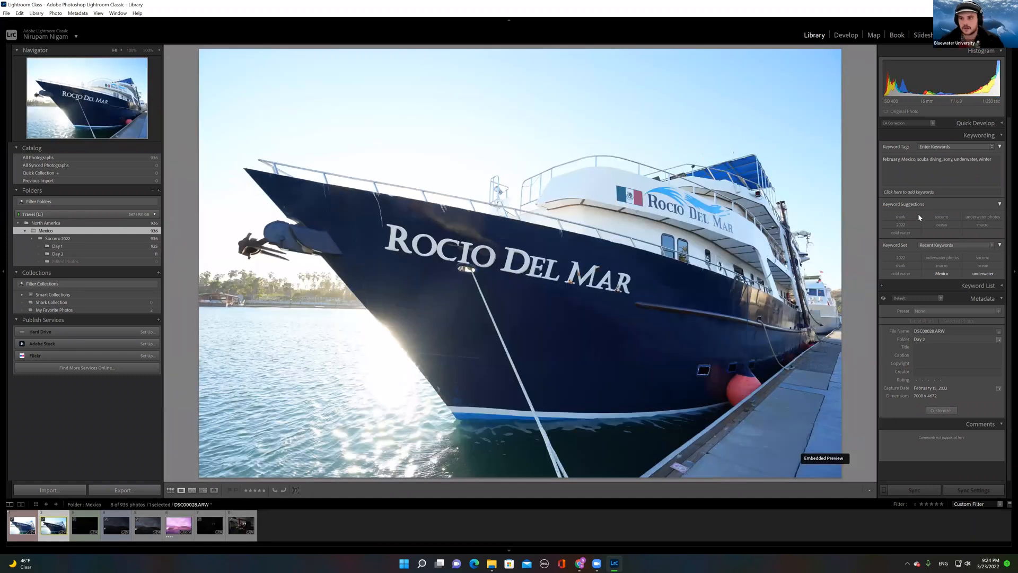
click(997, 164)
text(, shark)
key(Return)
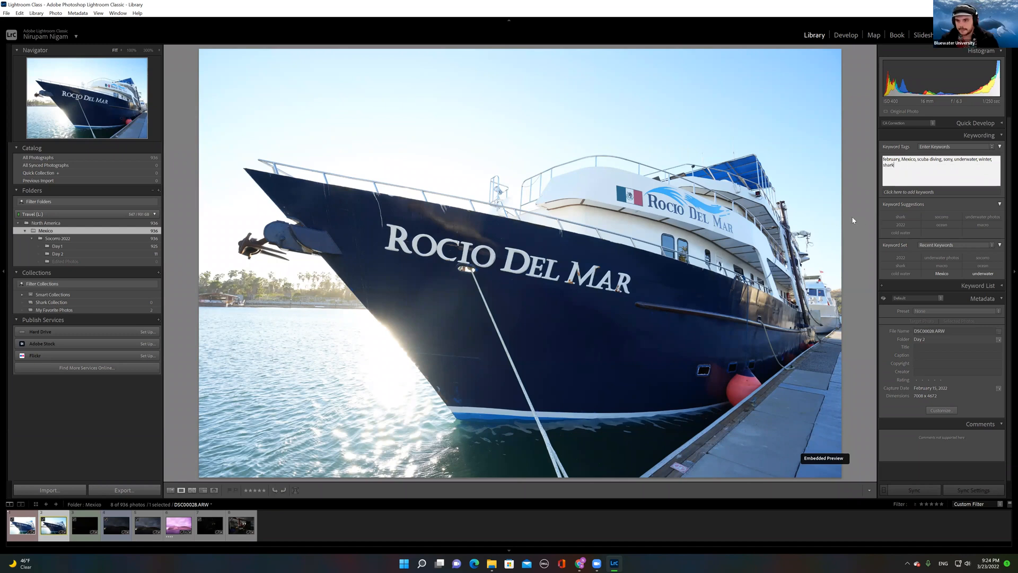
Step: View the photos matching Shark Collection in the grid, leaving its rules as they are
click(65, 303)
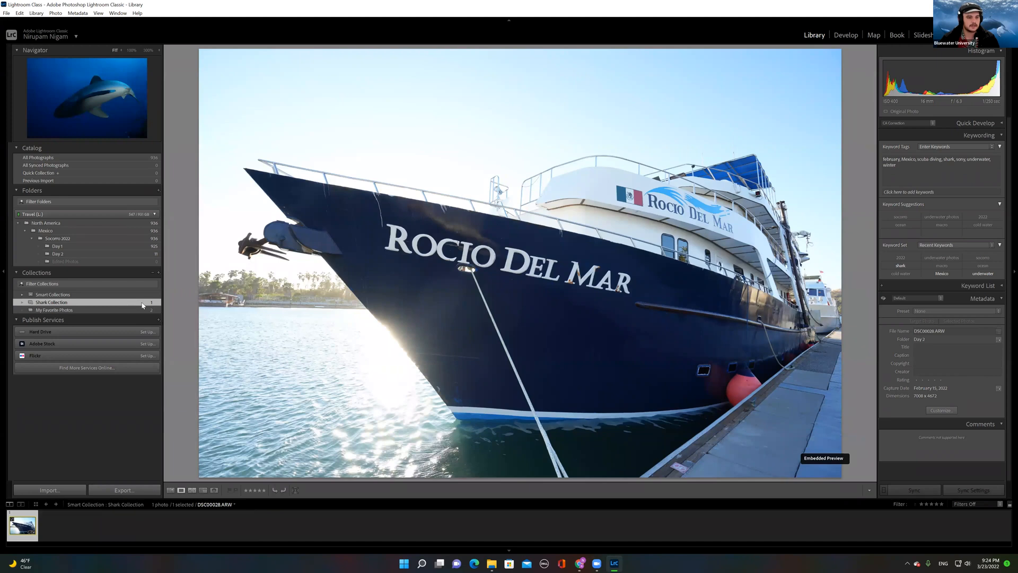
double_click(65, 303)
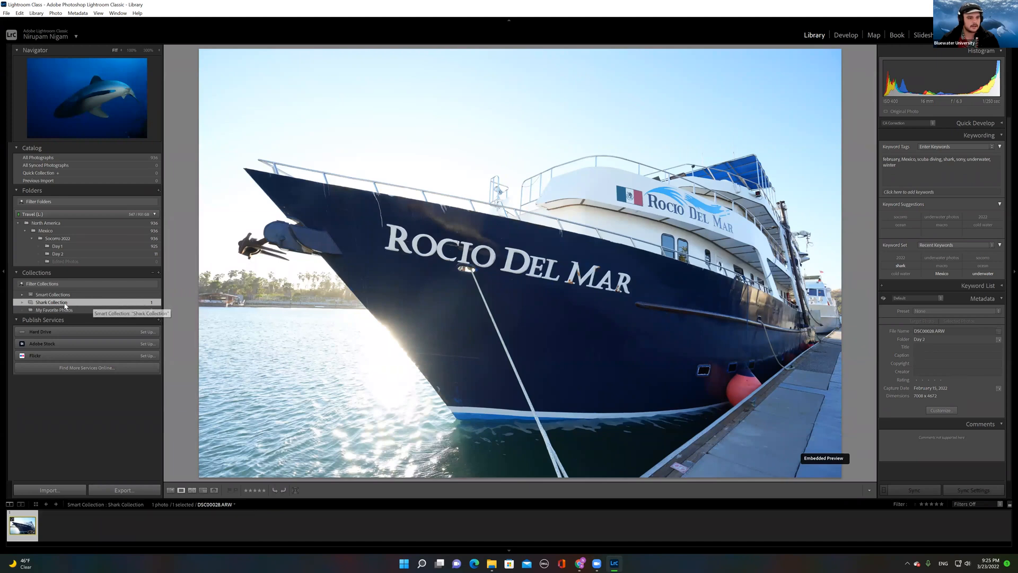
click(651, 356)
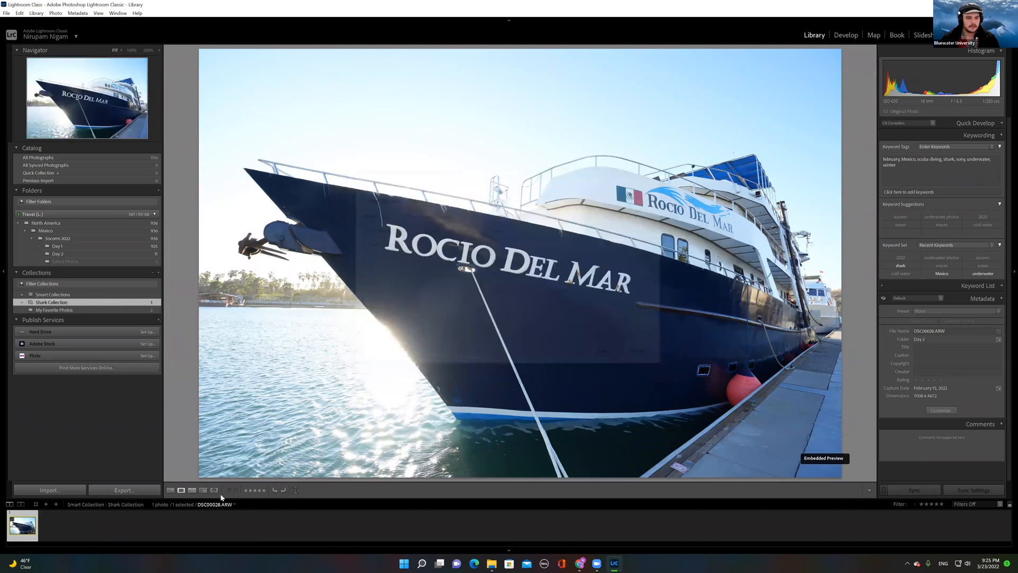
click(170, 490)
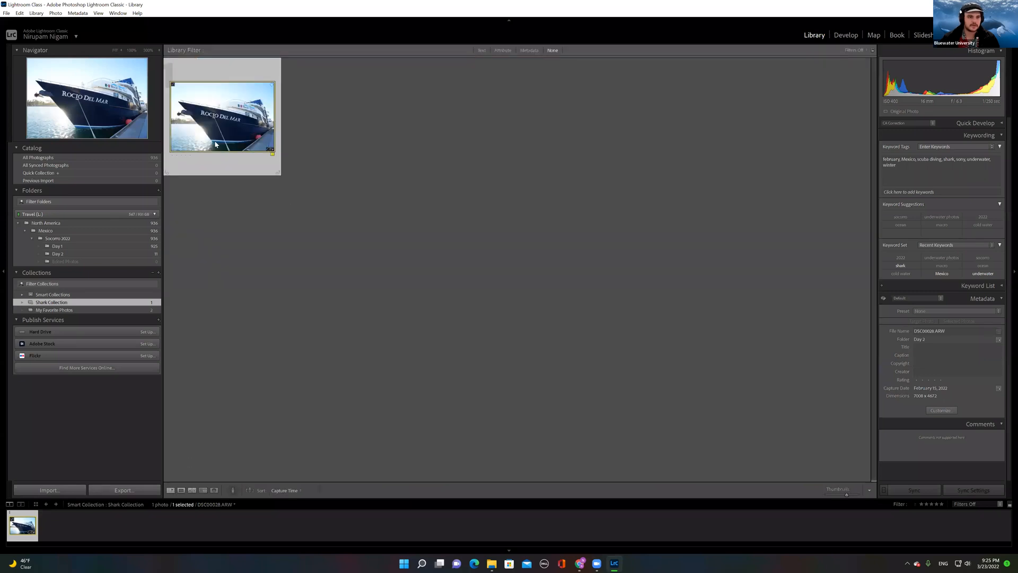
Step: Remove the focal length rule from Shark Collection and save it
double_click(57, 303)
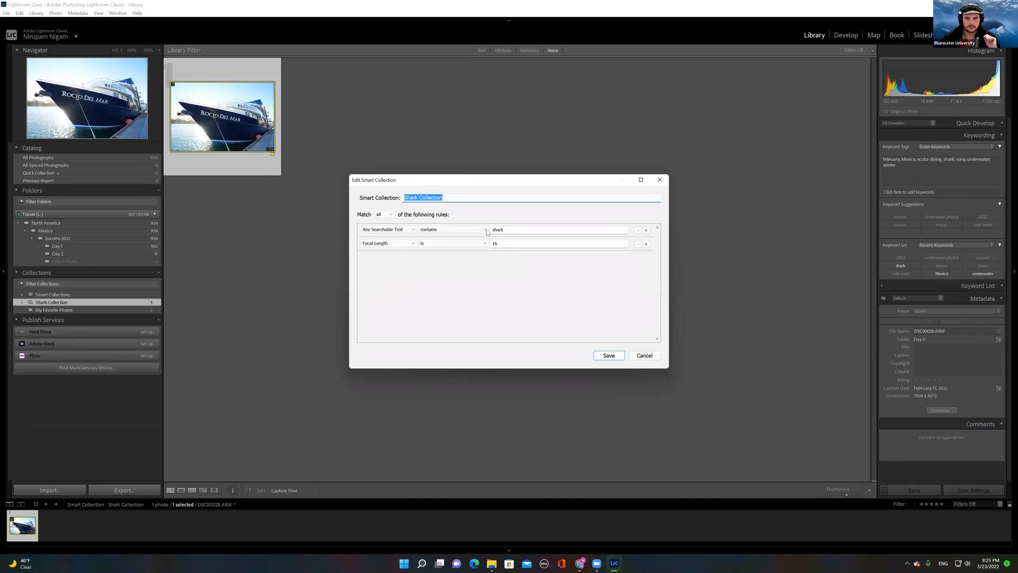
click(638, 244)
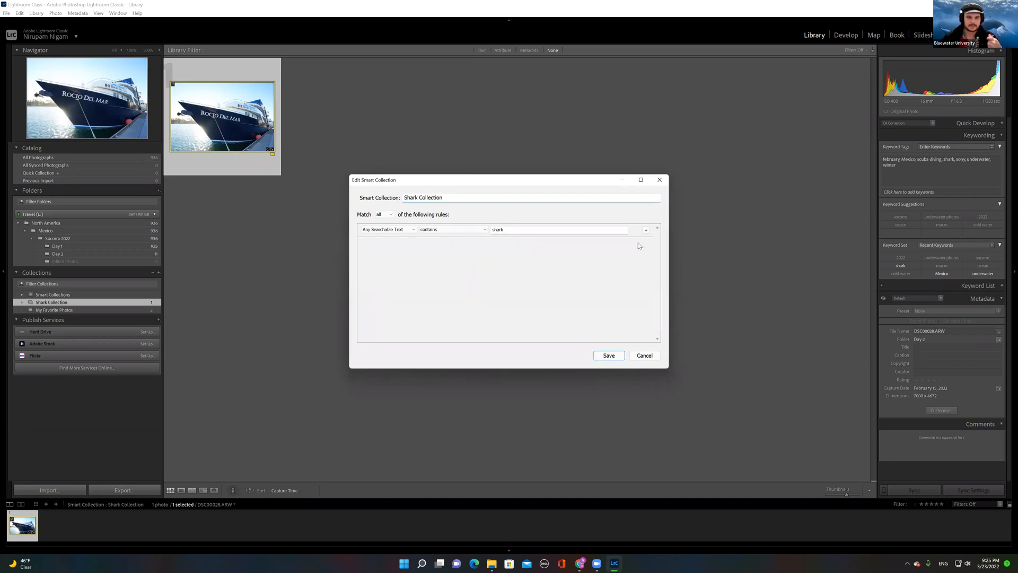
click(610, 355)
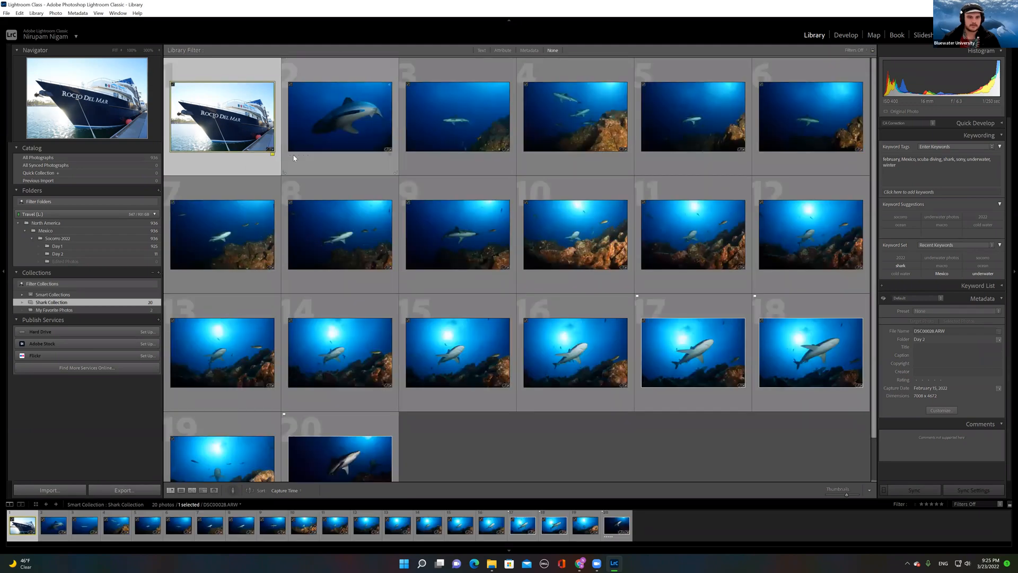
Step: Remove the "shark" keyword from the Rocio Del Mar boat photo and select the first shark photo in the collection
click(954, 158)
key(BackSpace)
key(BackSpace)
key(BackSpace)
key(BackSpace)
key(BackSpace)
key(BackSpace)
key(BackSpace)
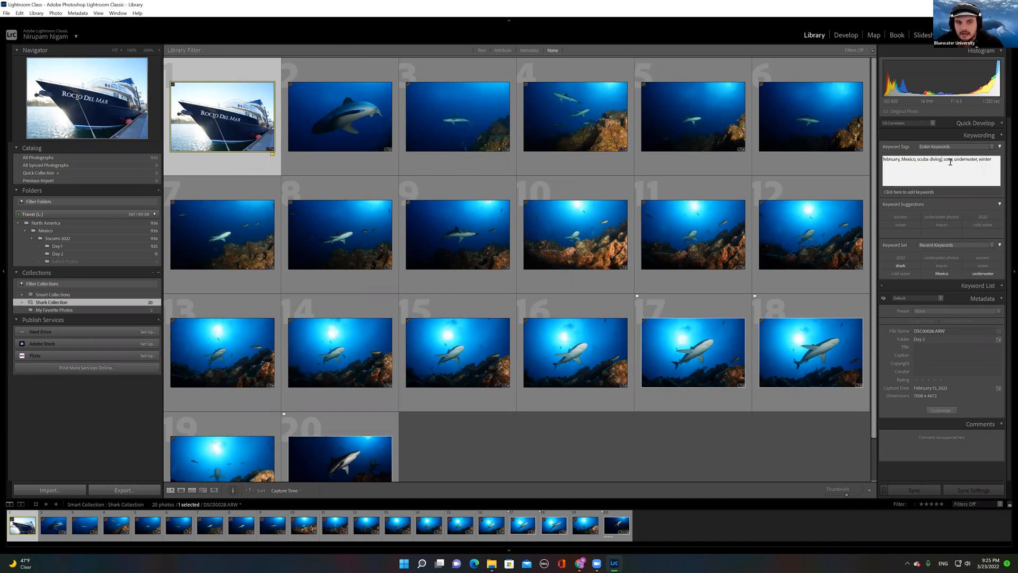
key(Return)
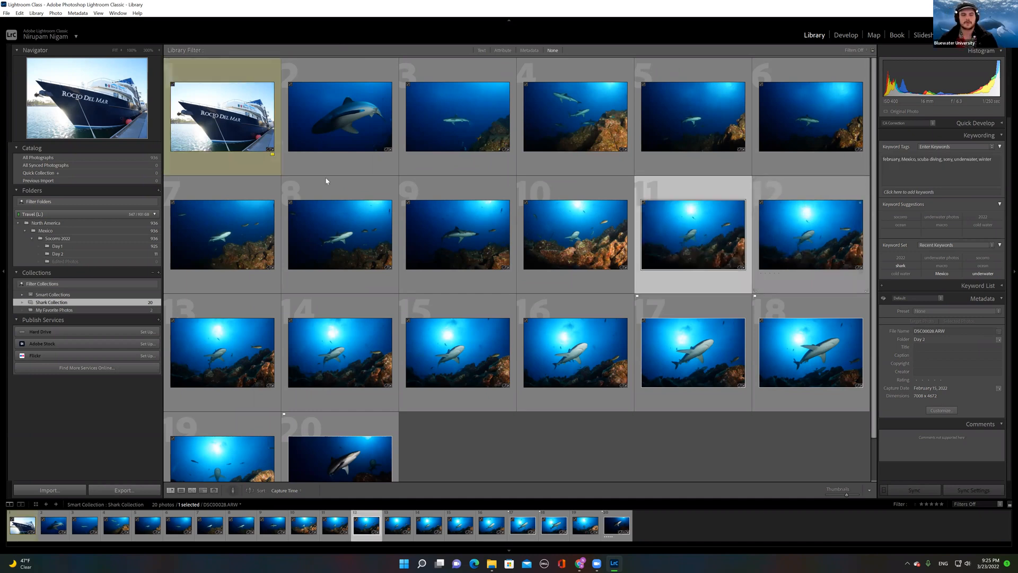
click(511, 448)
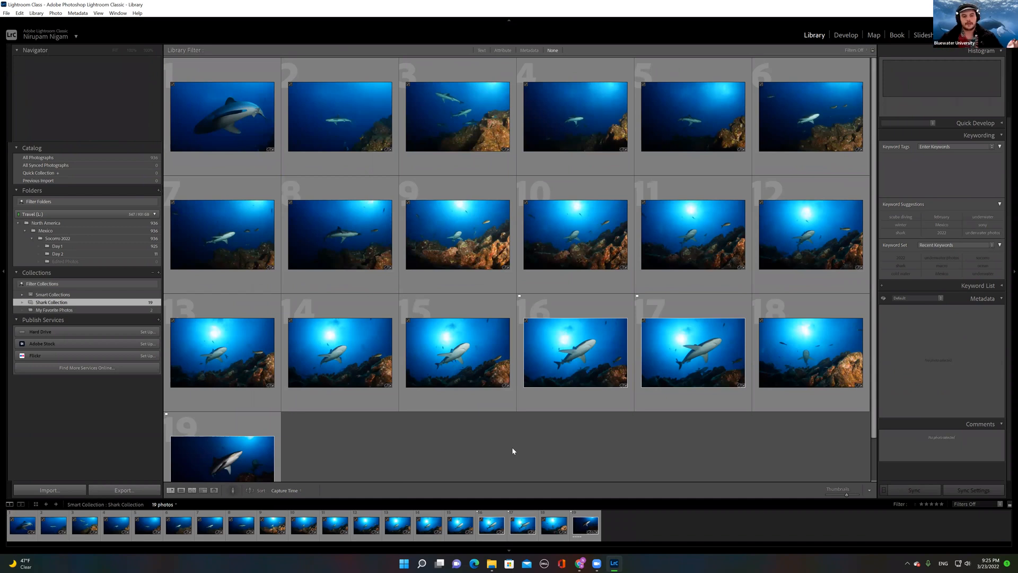
click(254, 133)
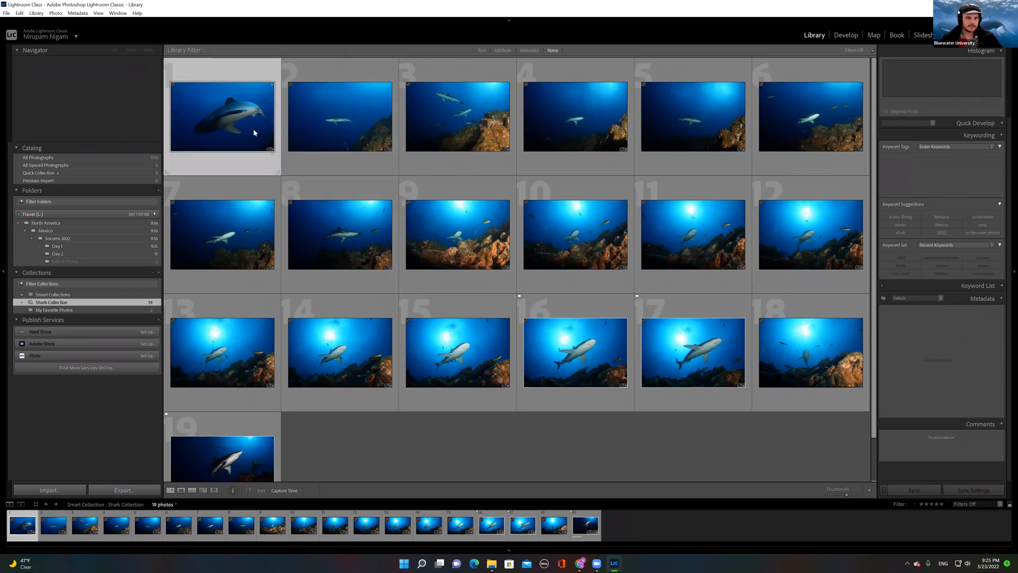
Step: Open the first shark photo in Shark Collection and browse full screen through to the fourth photo, then leave the full-screen view
double_click(254, 133)
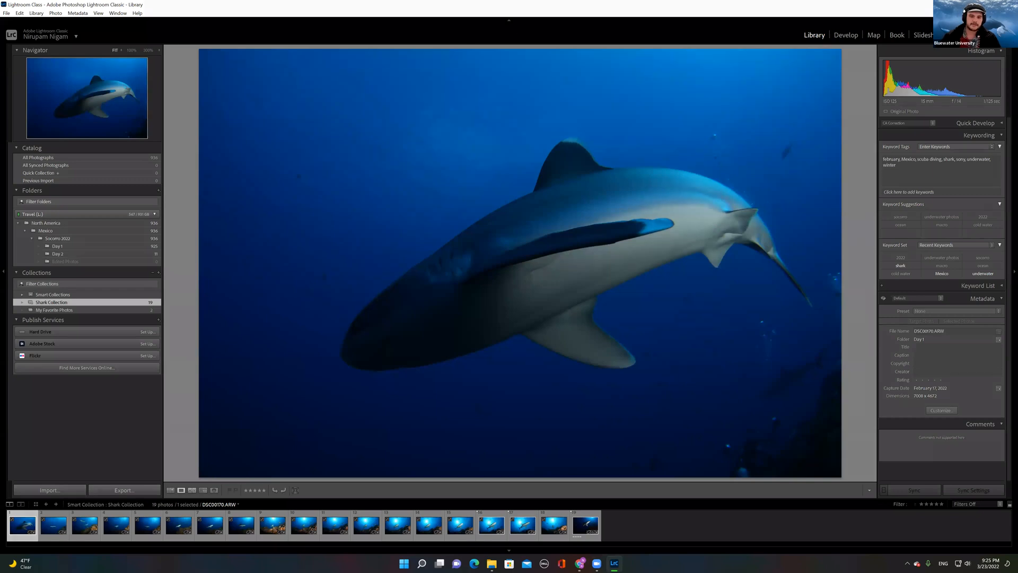
key(f)
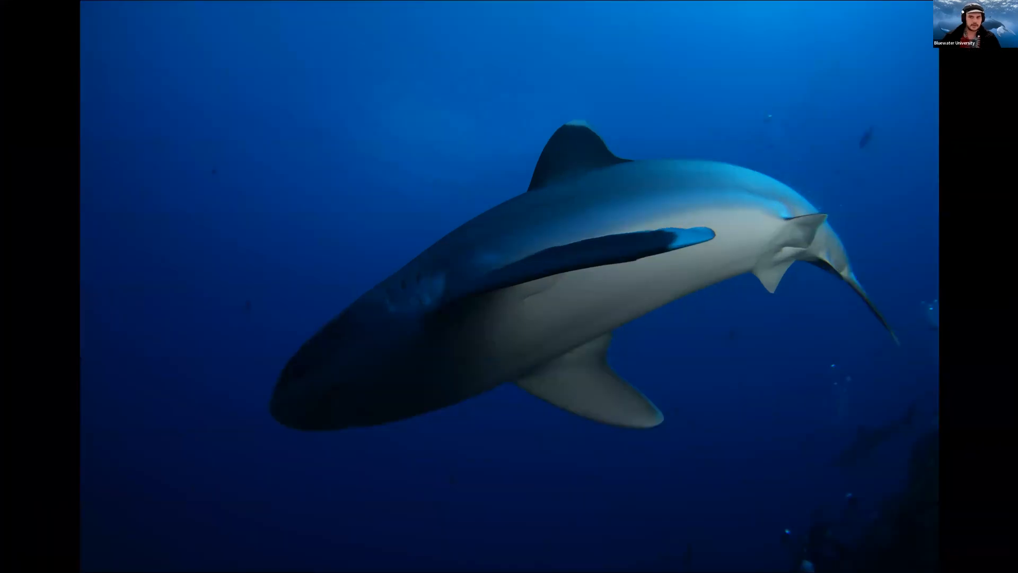
key(Right)
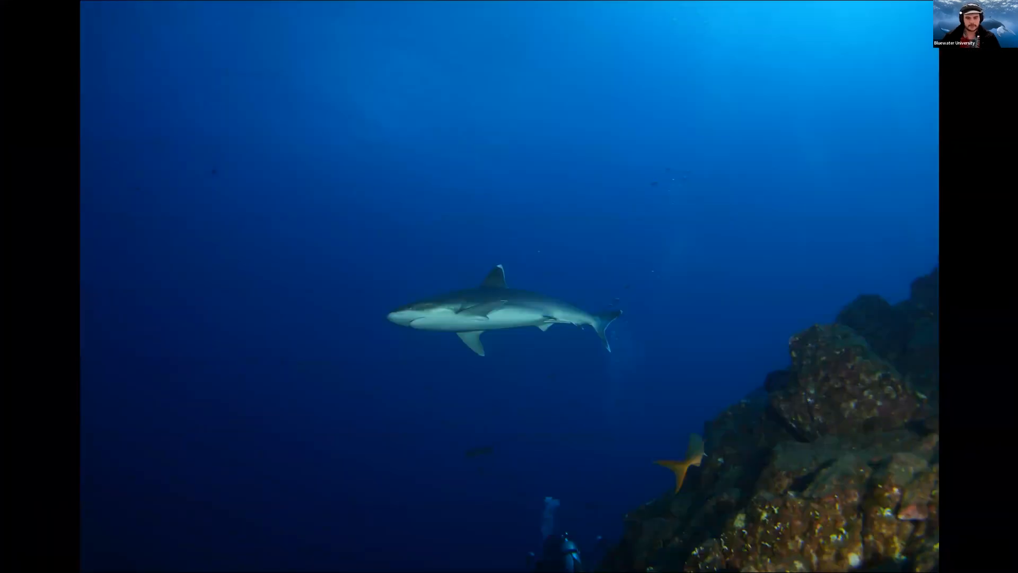
key(Right)
key(Escape)
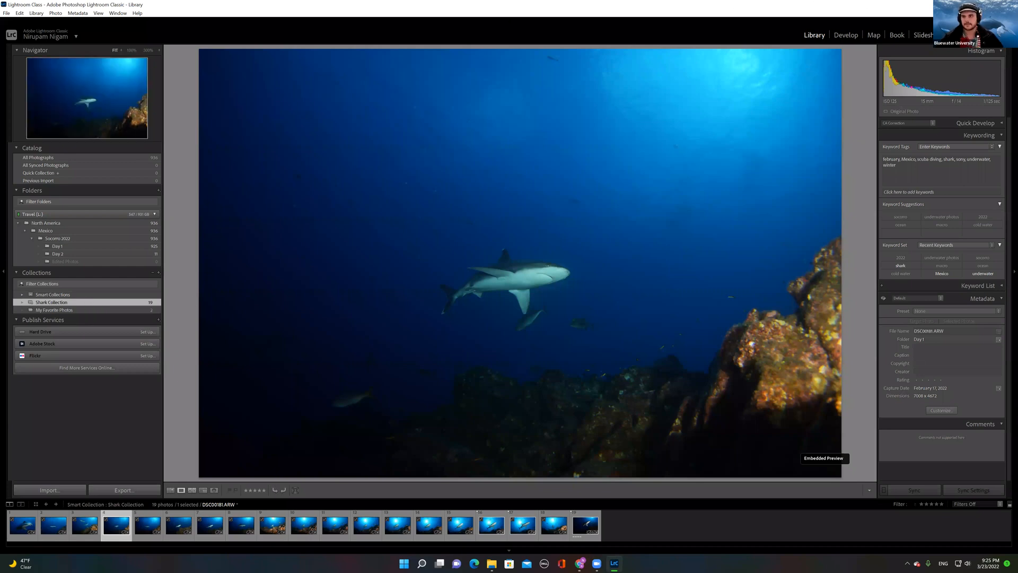
Step: Switch to the Slideshow module with Shark Collection and start a preview of its slideshow inside the workspace
click(926, 35)
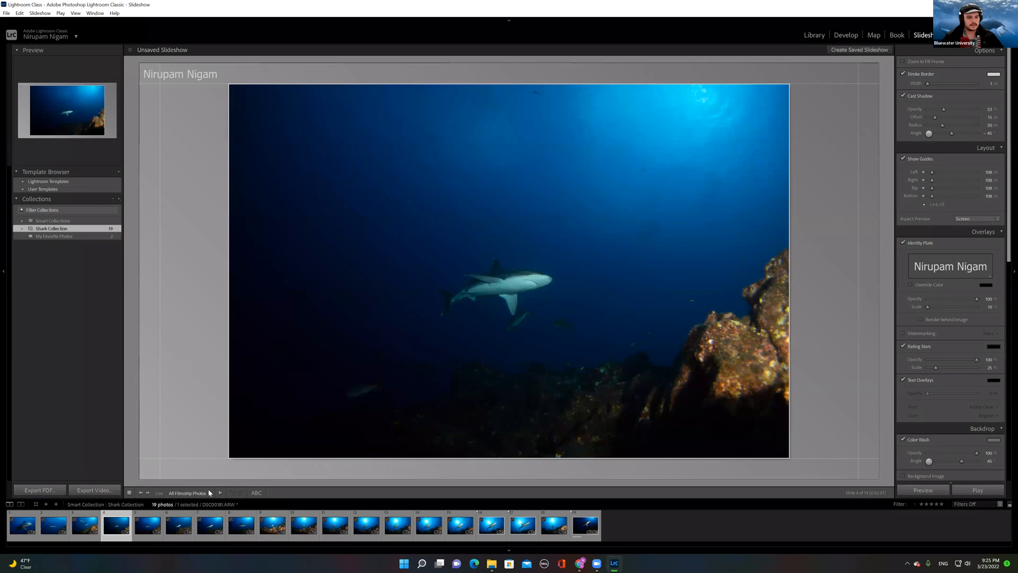
key(Return)
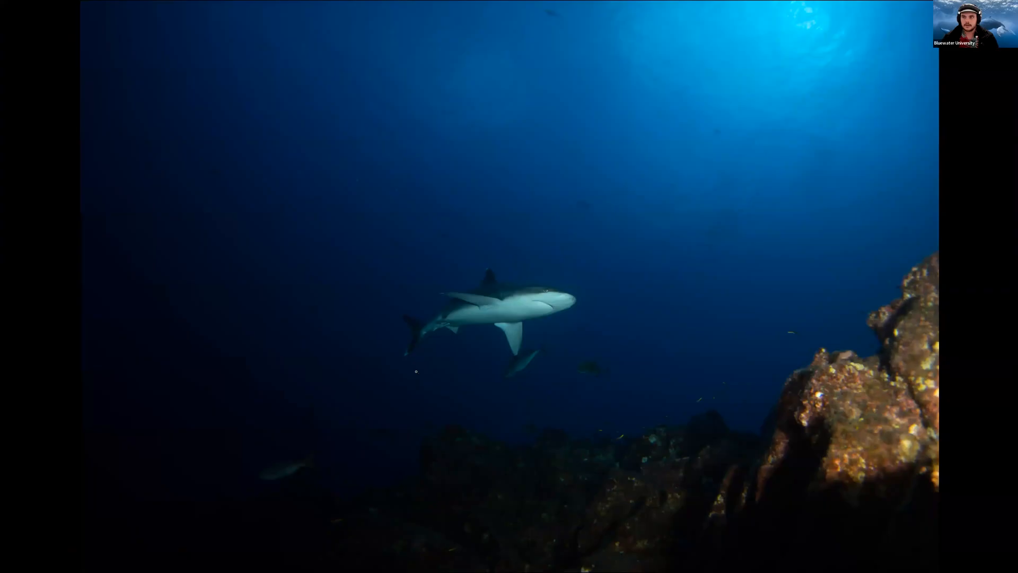
key(Escape)
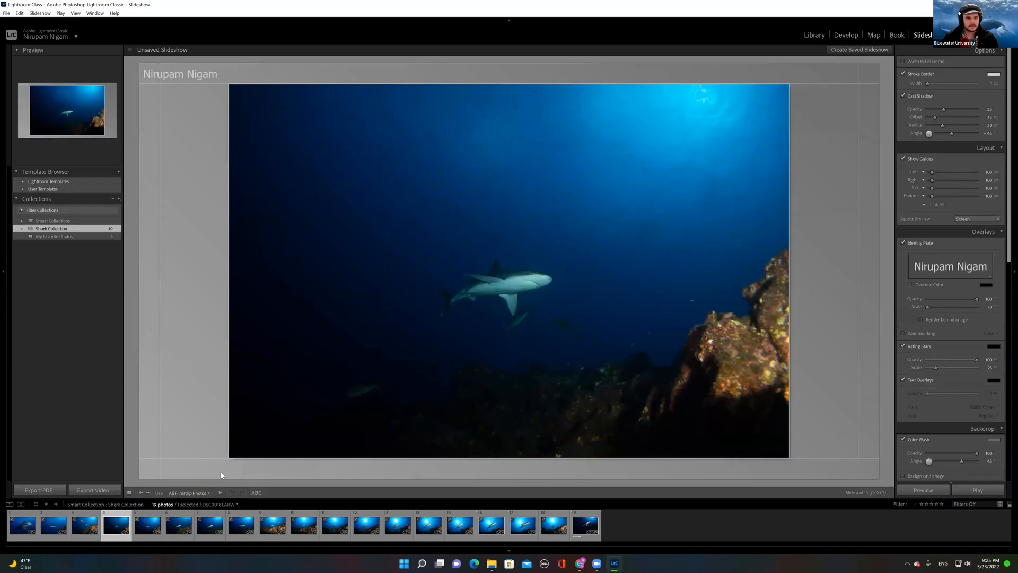
click(222, 493)
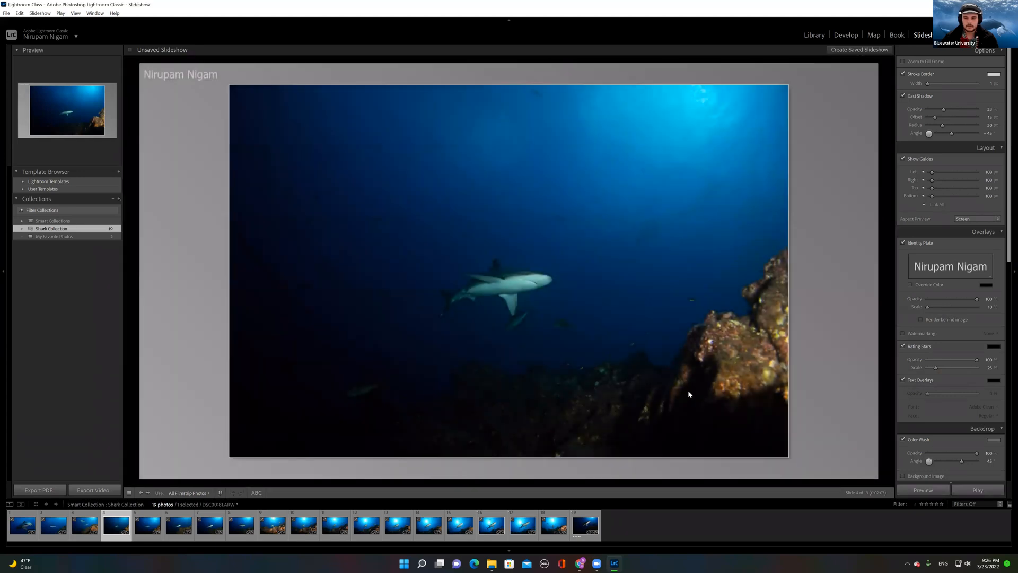
Step: Play the Shark Collection slideshow full screen, end it, and return to the collection's Library grid
click(960, 489)
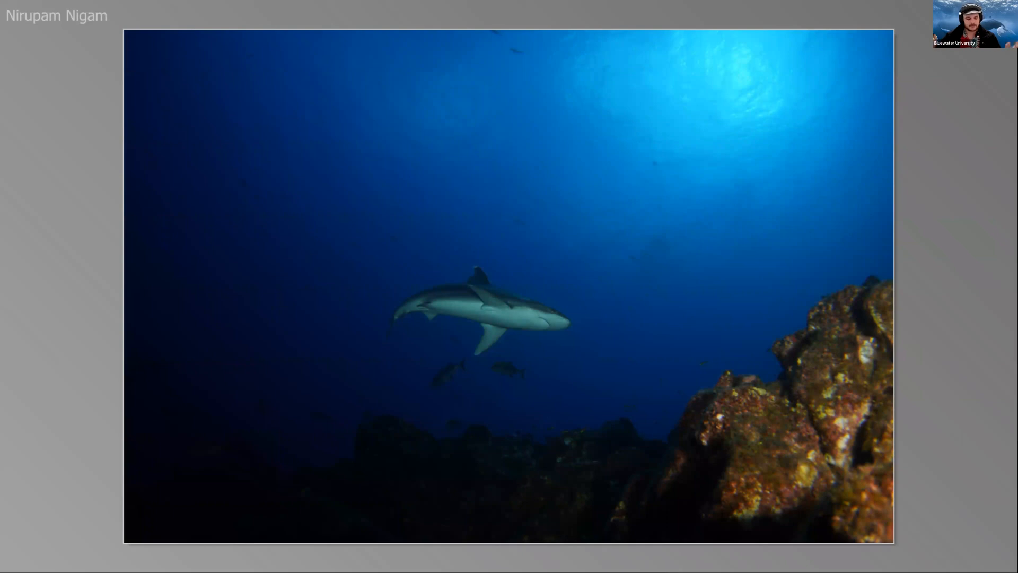
key(Escape)
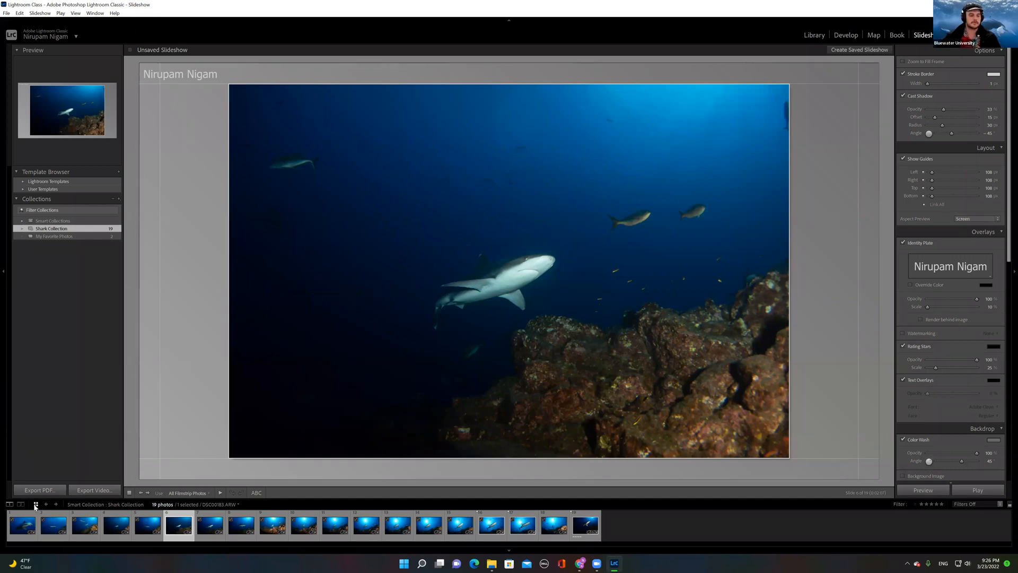
click(35, 505)
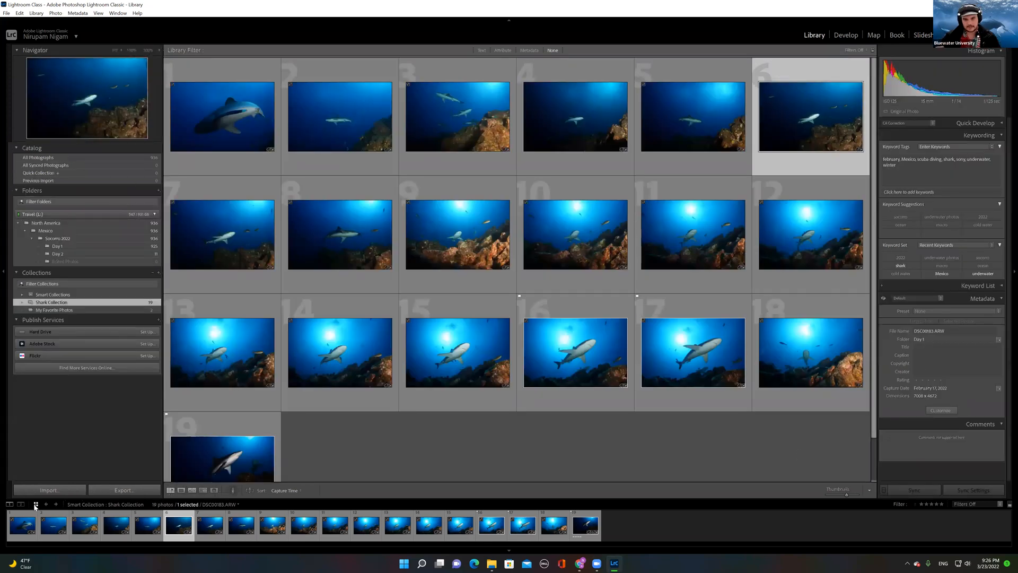